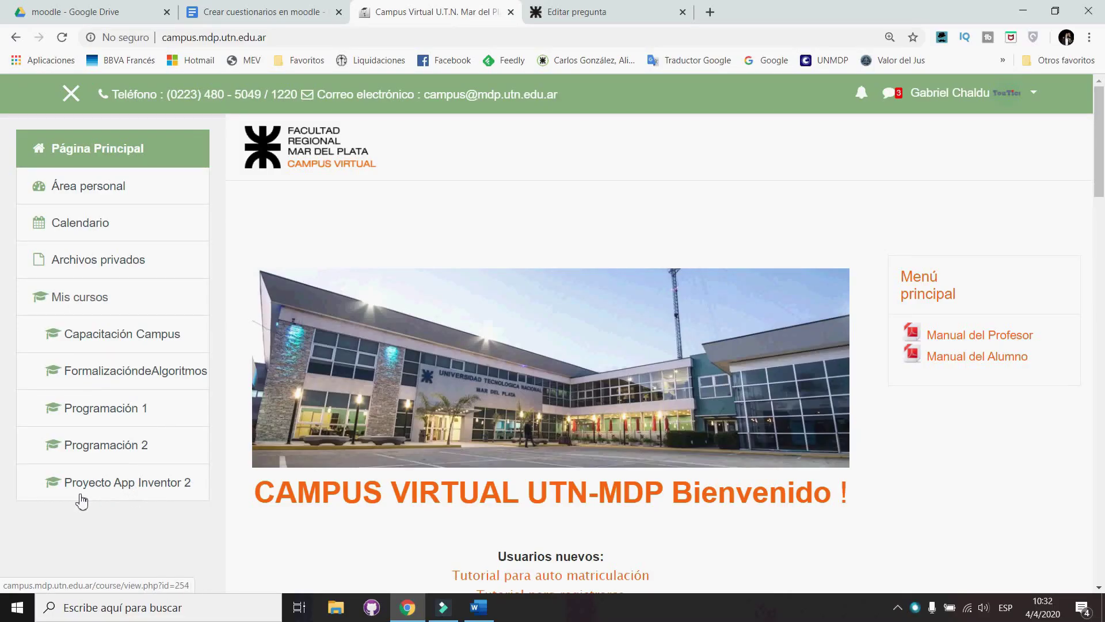
Open the Banco de preguntas of the Proyecto App Inventor 2 course from its full course administration and review its question list
{"action": "left_click", "coordinate": [155, 486]}
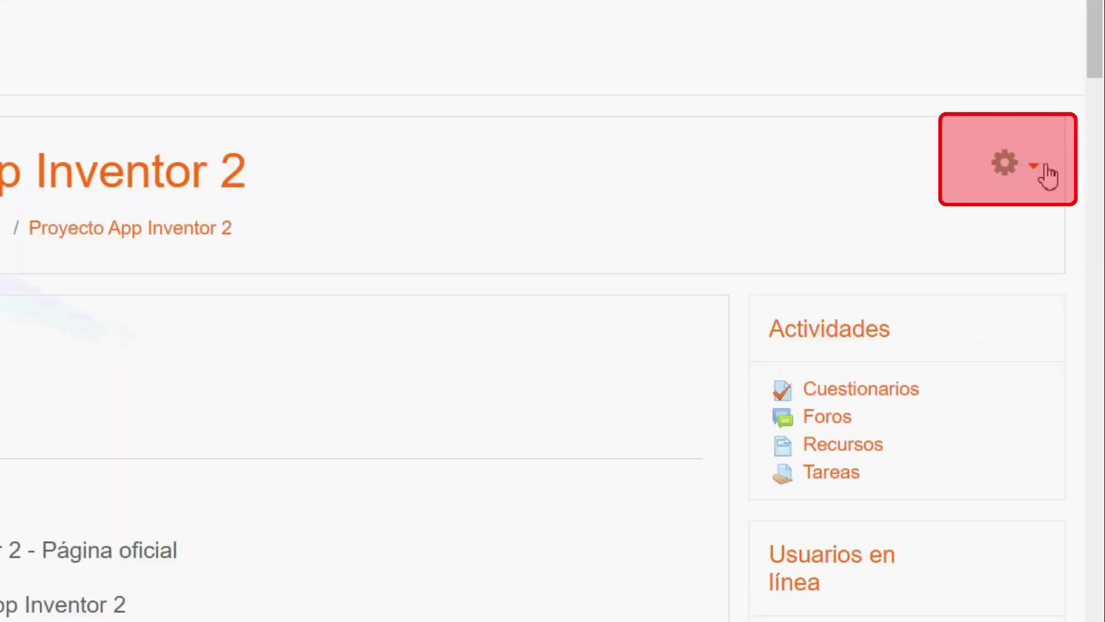
{"action": "left_click", "coordinate": [1045, 168]}
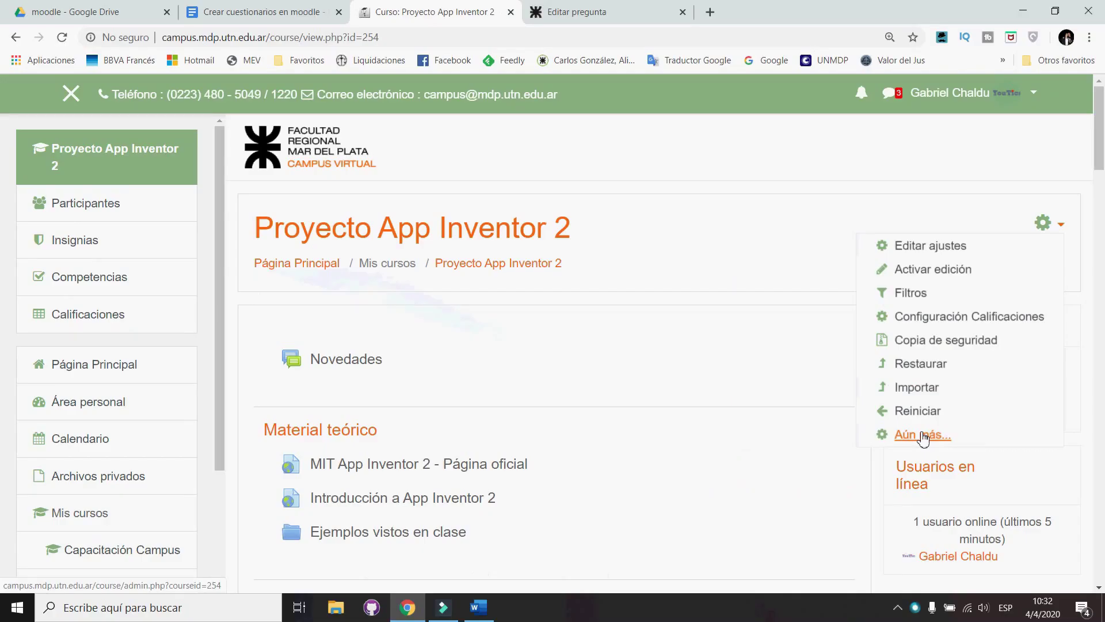
{"action": "left_click", "coordinate": [923, 436]}
{"action": "scroll", "coordinate": [617, 403], "scroll_direction": "down", "scroll_amount": 6}
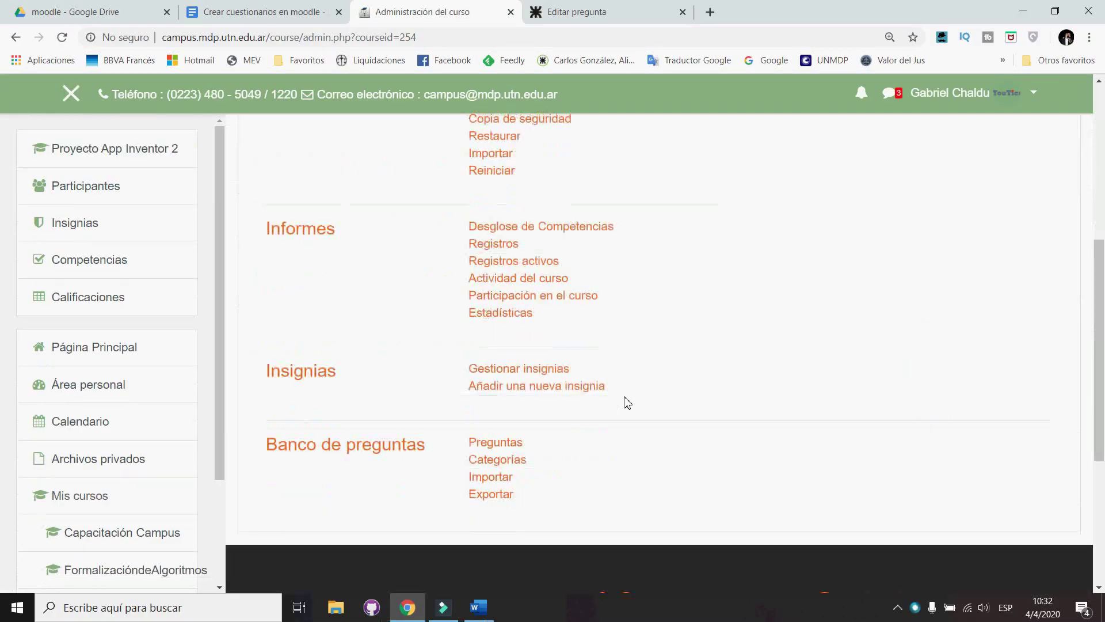
{"action": "left_click", "coordinate": [402, 453]}
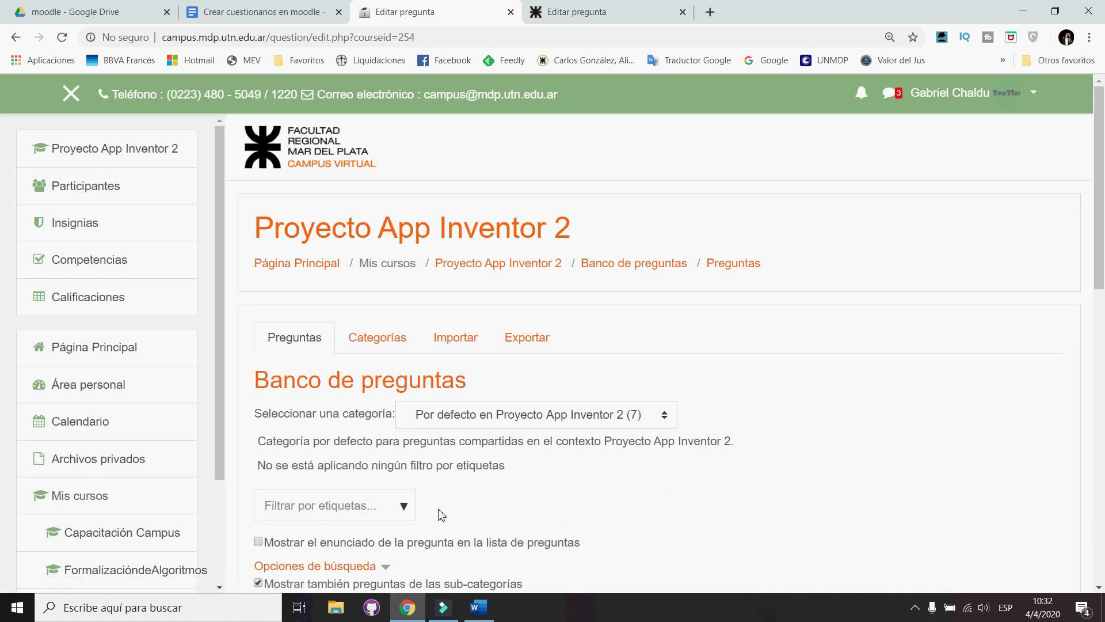
{"action": "scroll", "coordinate": [467, 487], "scroll_direction": "down", "scroll_amount": 3}
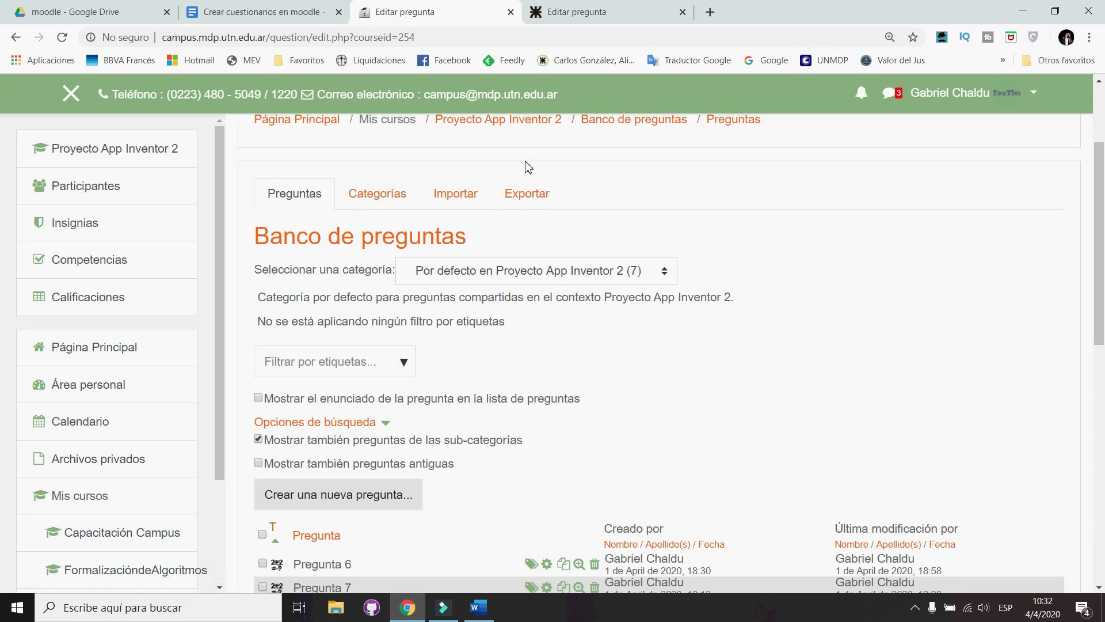
{"action": "scroll", "coordinate": [518, 480], "scroll_direction": "down", "scroll_amount": 2}
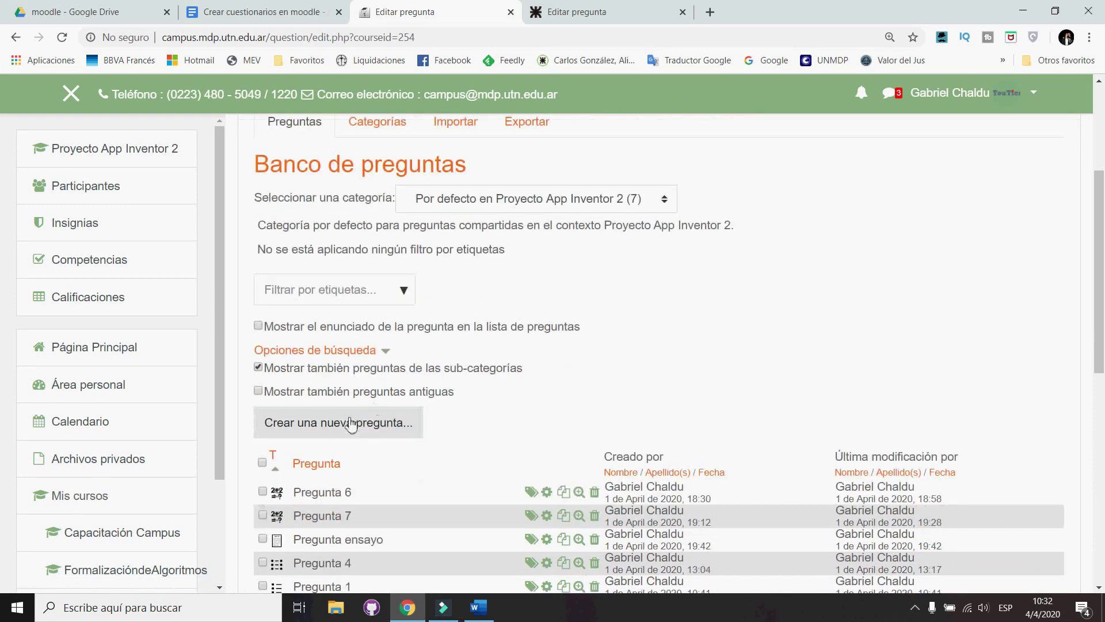
{"action": "scroll", "coordinate": [414, 445], "scroll_direction": "down", "scroll_amount": 1}
{"action": "scroll", "coordinate": [414, 445], "scroll_direction": "down", "scroll_amount": 3}
{"action": "scroll", "coordinate": [483, 377], "scroll_direction": "up", "scroll_amount": 5}
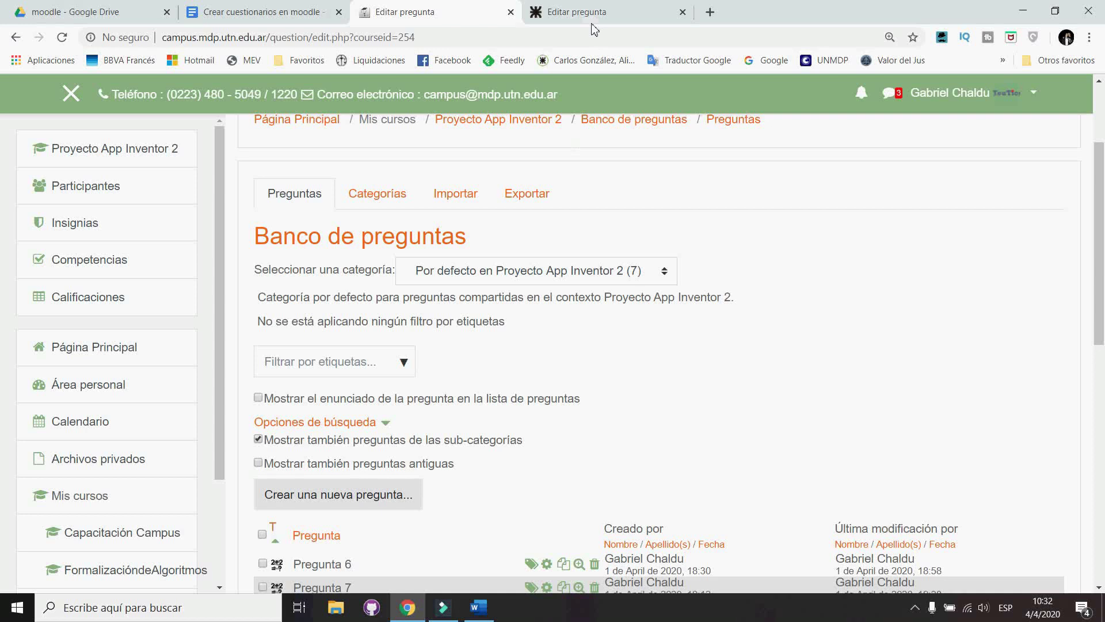
On the other UTN campus site, view the question bank of the Taller de Tecnología Educativa - Mar del Plata - PDS - Octubre 2018 course
{"action": "left_click", "coordinate": [576, 13]}
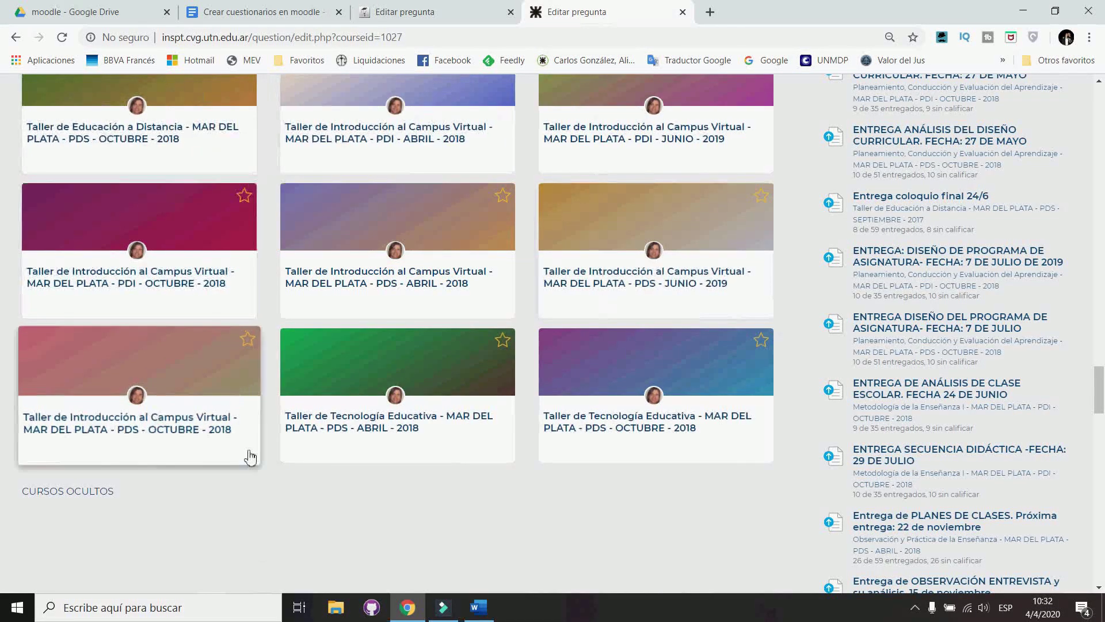
{"action": "left_click", "coordinate": [718, 390]}
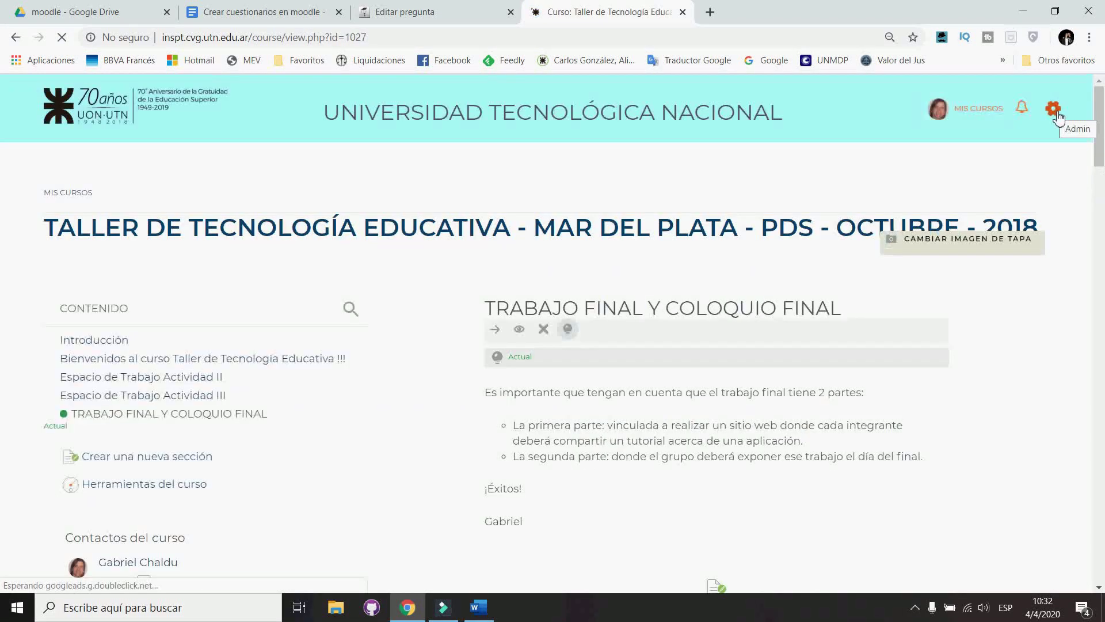
{"action": "left_click", "coordinate": [1055, 110]}
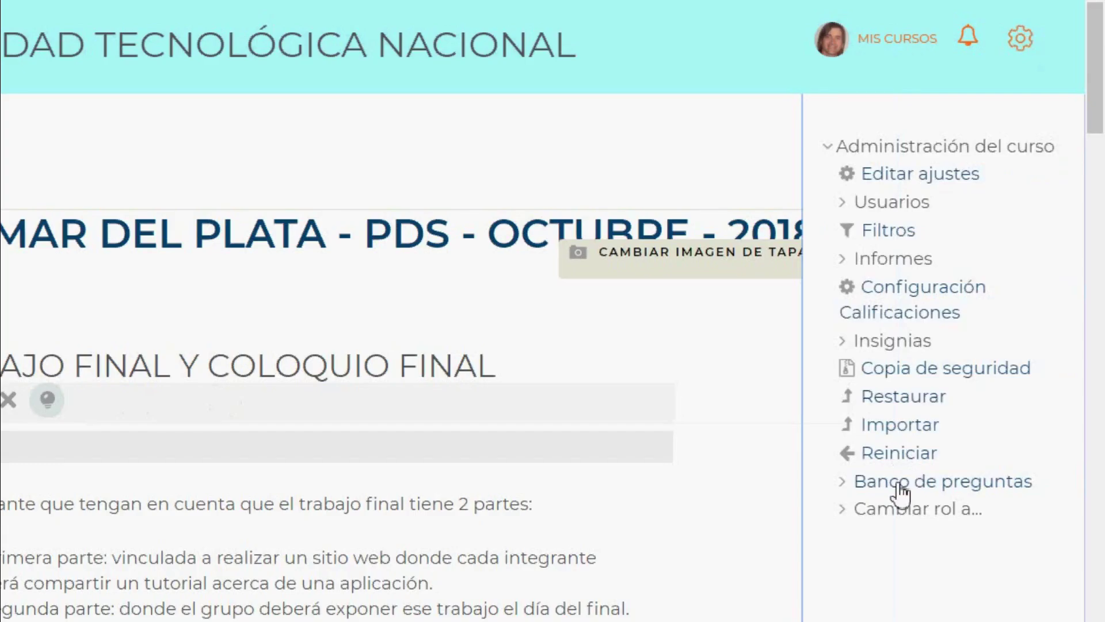
{"action": "left_click", "coordinate": [955, 381]}
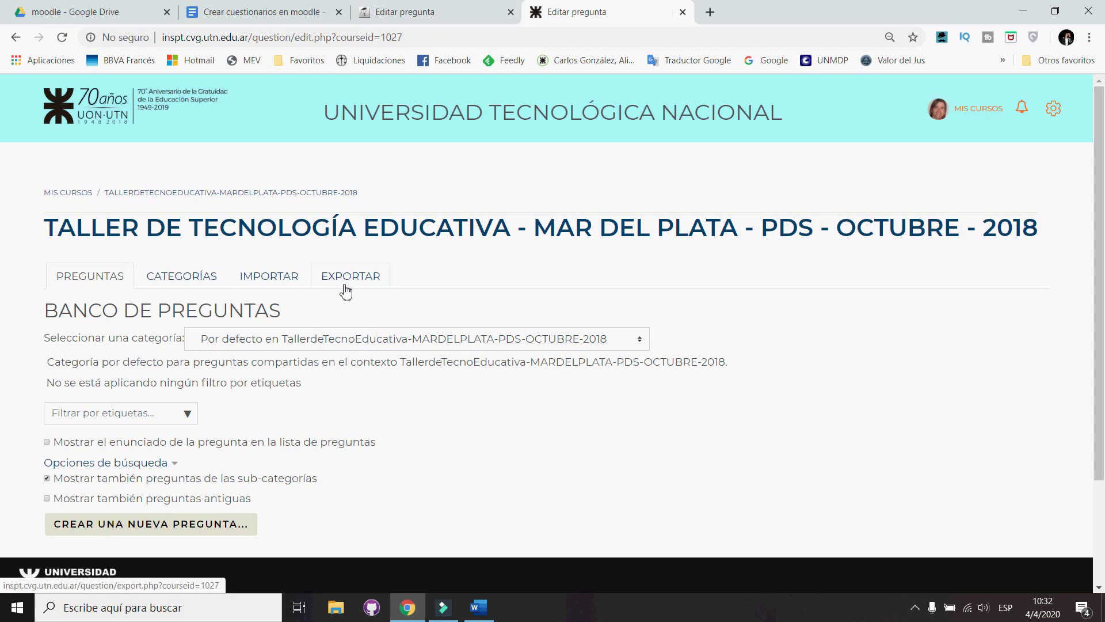
{"action": "scroll", "coordinate": [264, 523], "scroll_direction": "down", "scroll_amount": 3}
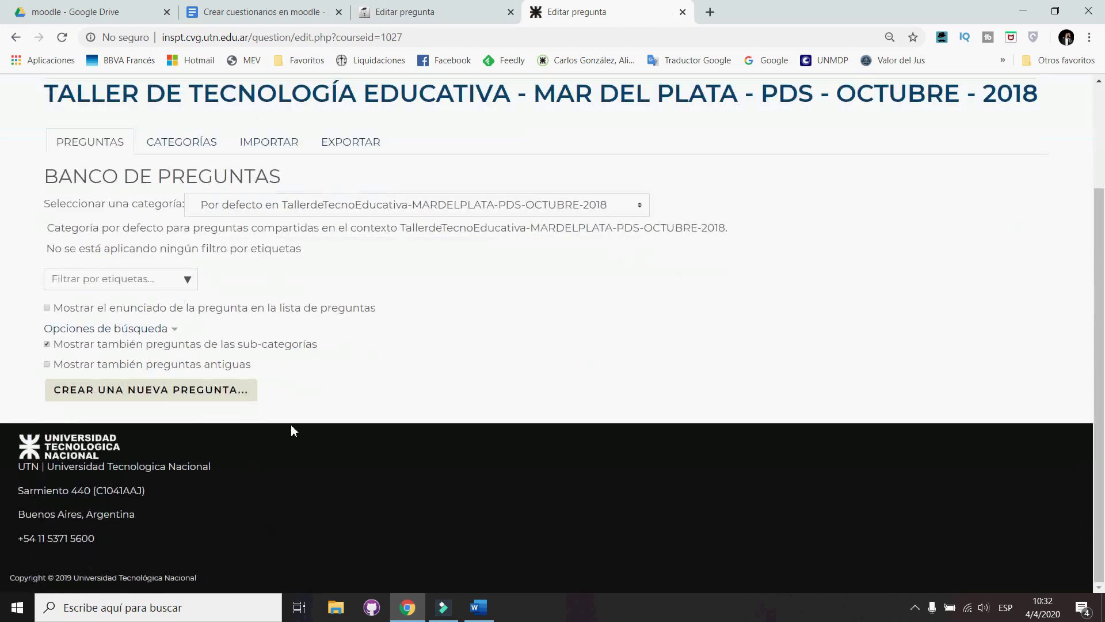
{"action": "scroll", "coordinate": [291, 429], "scroll_direction": "up", "scroll_amount": 3}
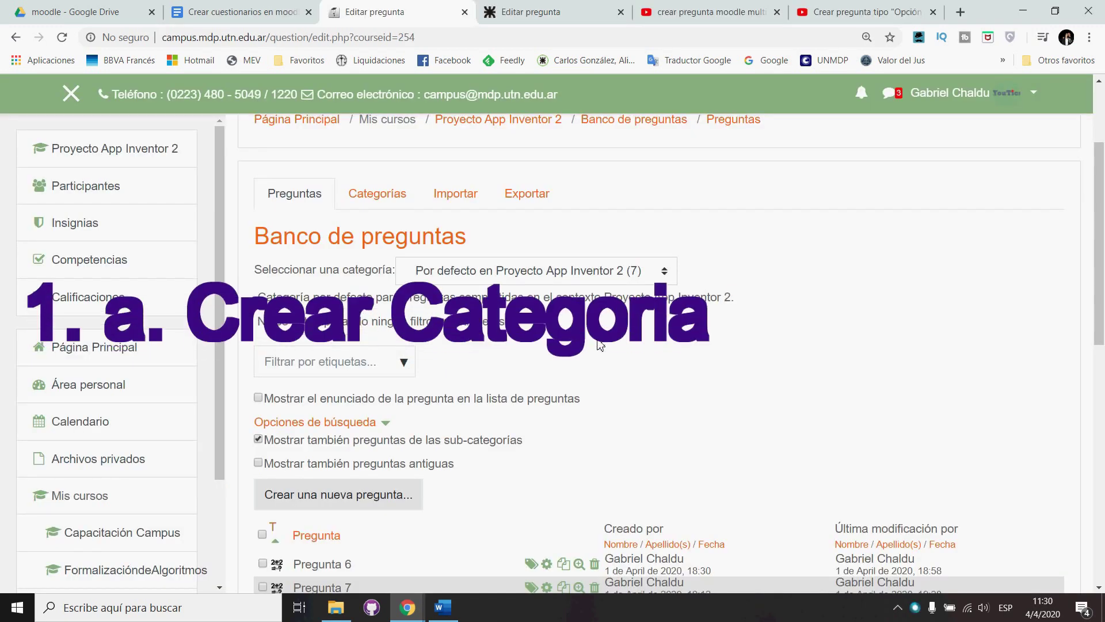
Add a question category named "Preguntas Teóricas Lenguaje C" under the default category of Proyecto App Inventor 2
{"action": "left_click", "coordinate": [393, 199]}
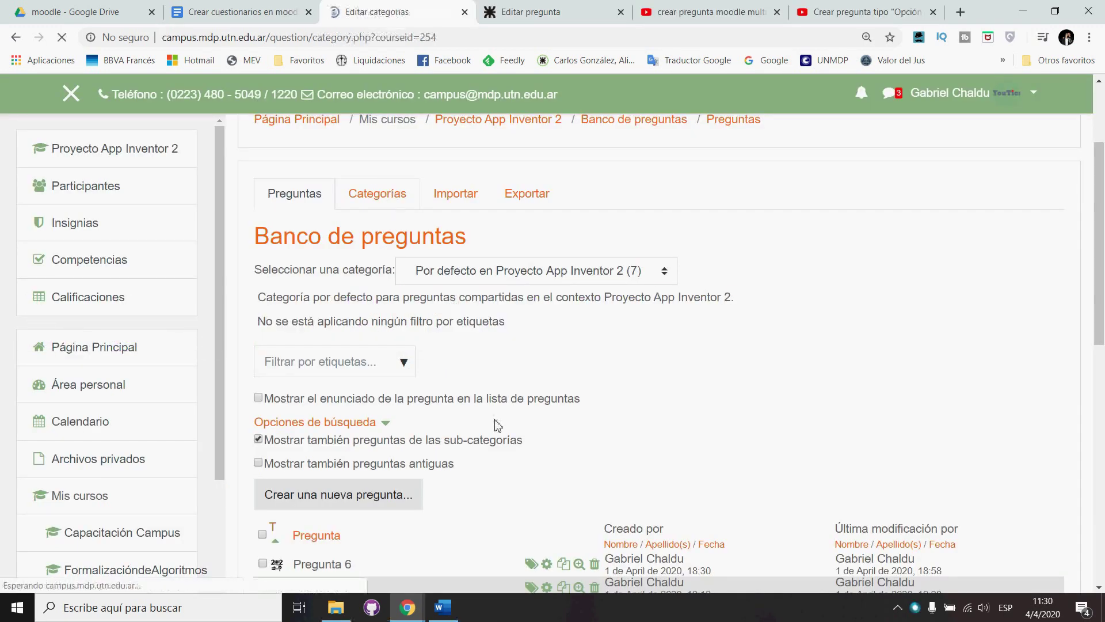
{"action": "scroll", "coordinate": [445, 460], "scroll_direction": "down", "scroll_amount": 1}
{"action": "scroll", "coordinate": [444, 459], "scroll_direction": "down", "scroll_amount": 3}
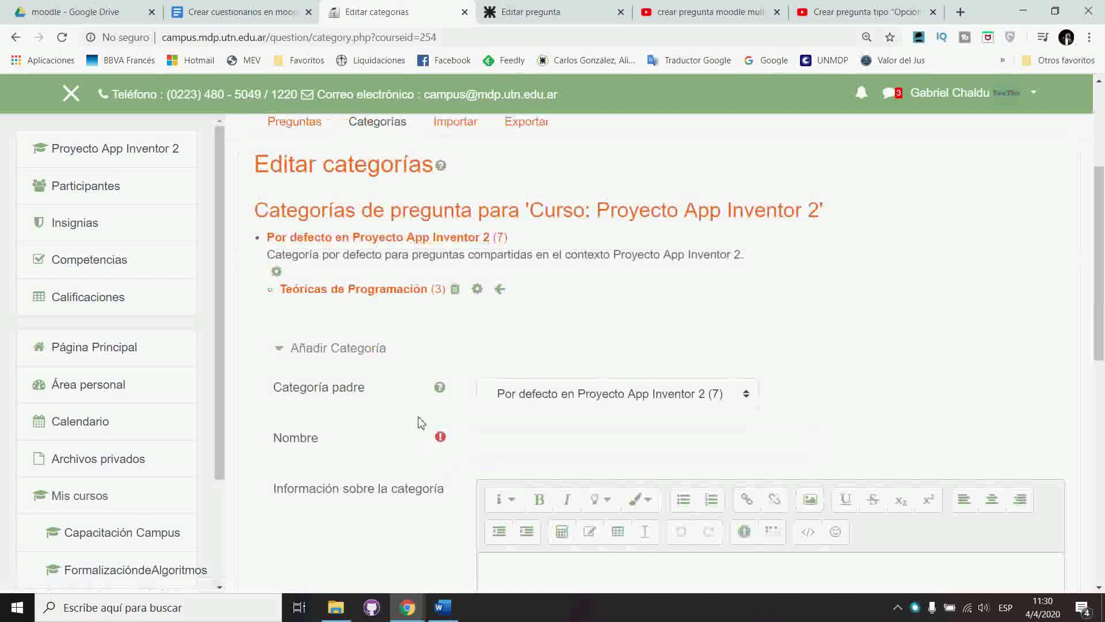
{"action": "scroll", "coordinate": [420, 401], "scroll_direction": "down", "scroll_amount": 3}
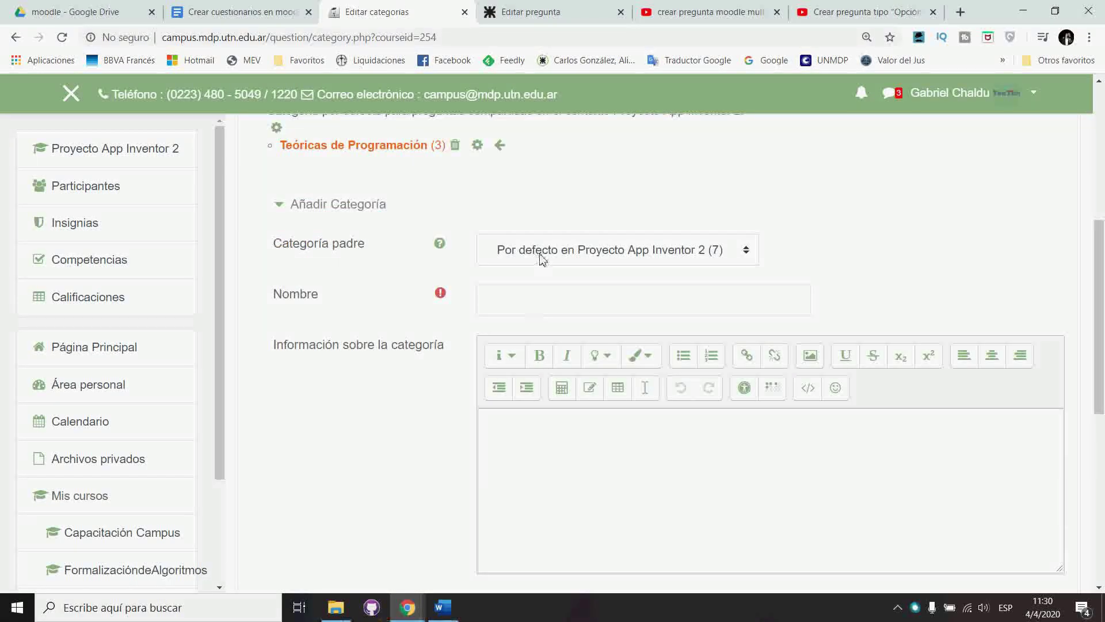
{"action": "left_click", "coordinate": [524, 309]}
{"action": "type", "text": "Preguntas "}
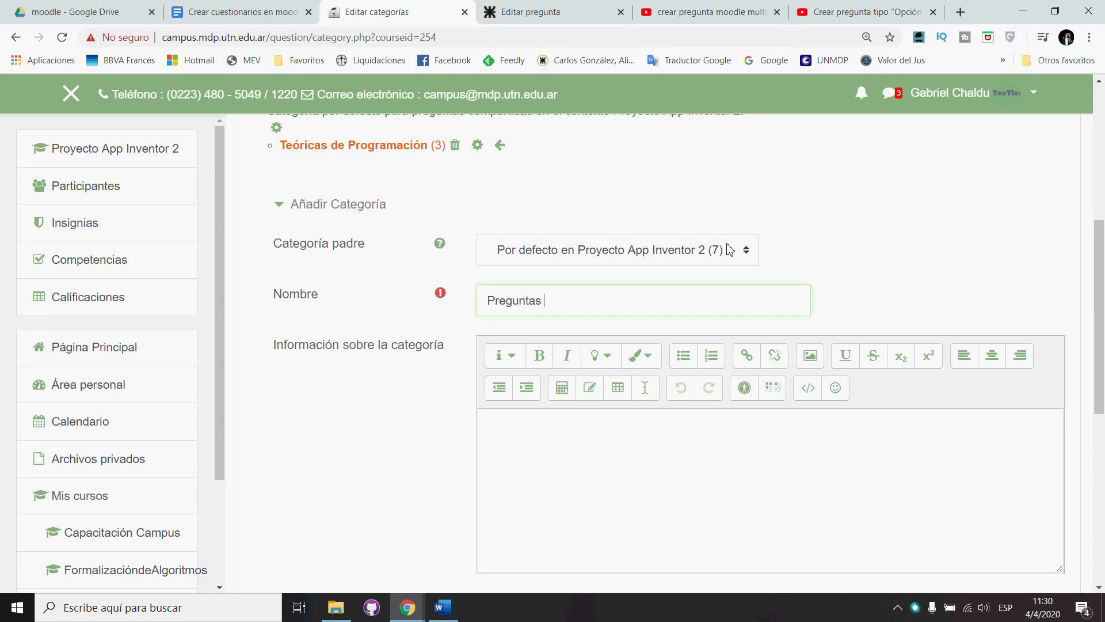
{"action": "type", "text": "Teóricas Lenguaje C"}
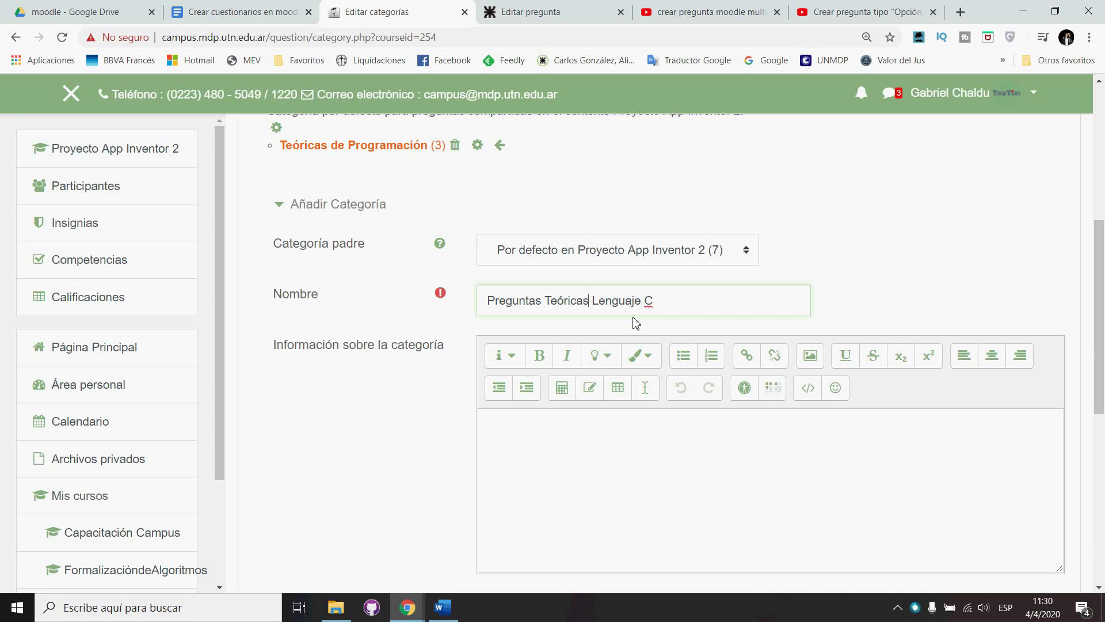
{"action": "scroll", "coordinate": [633, 325], "scroll_direction": "down", "scroll_amount": 5}
{"action": "left_click", "coordinate": [552, 341]}
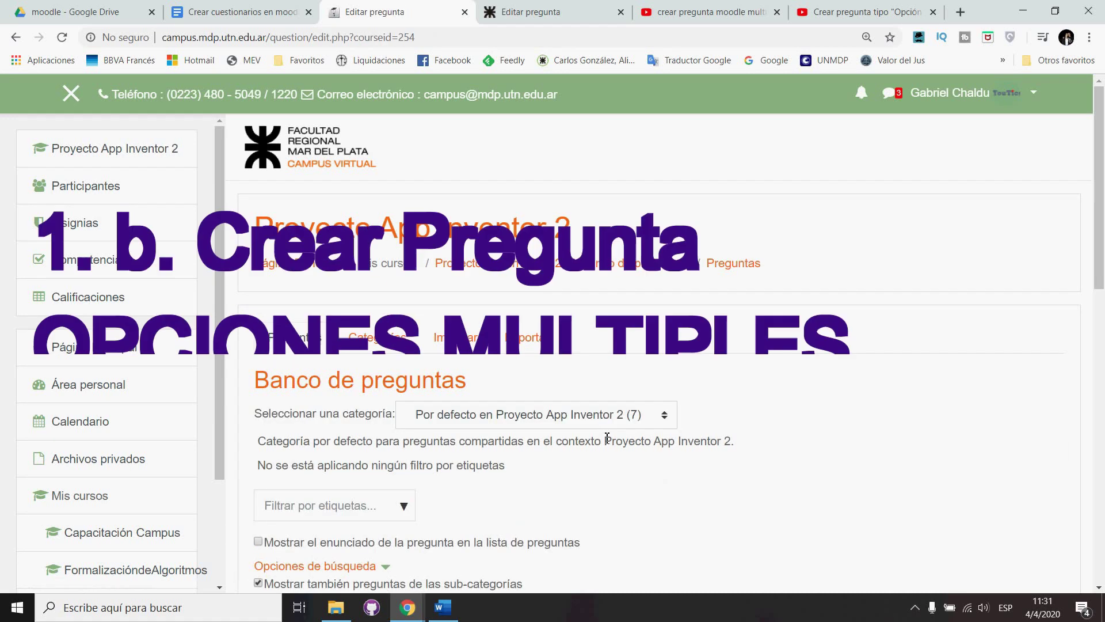
Create a new question of type Opción múltiple in the course's question bank
{"action": "scroll", "coordinate": [607, 438], "scroll_direction": "down", "scroll_amount": 3}
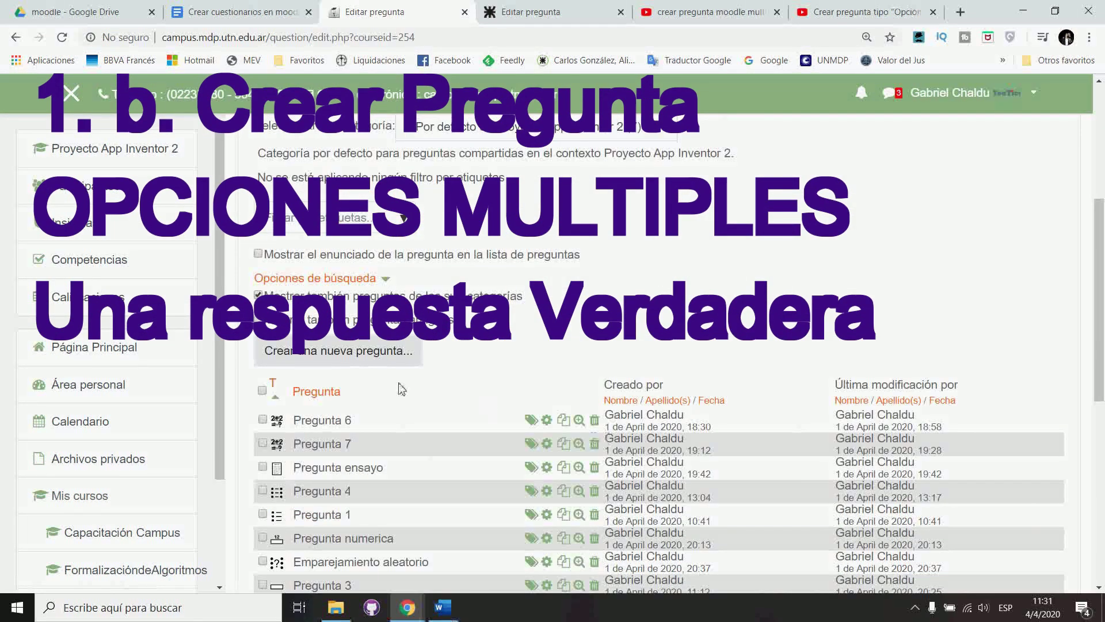
{"action": "scroll", "coordinate": [383, 357], "scroll_direction": "up", "scroll_amount": 3}
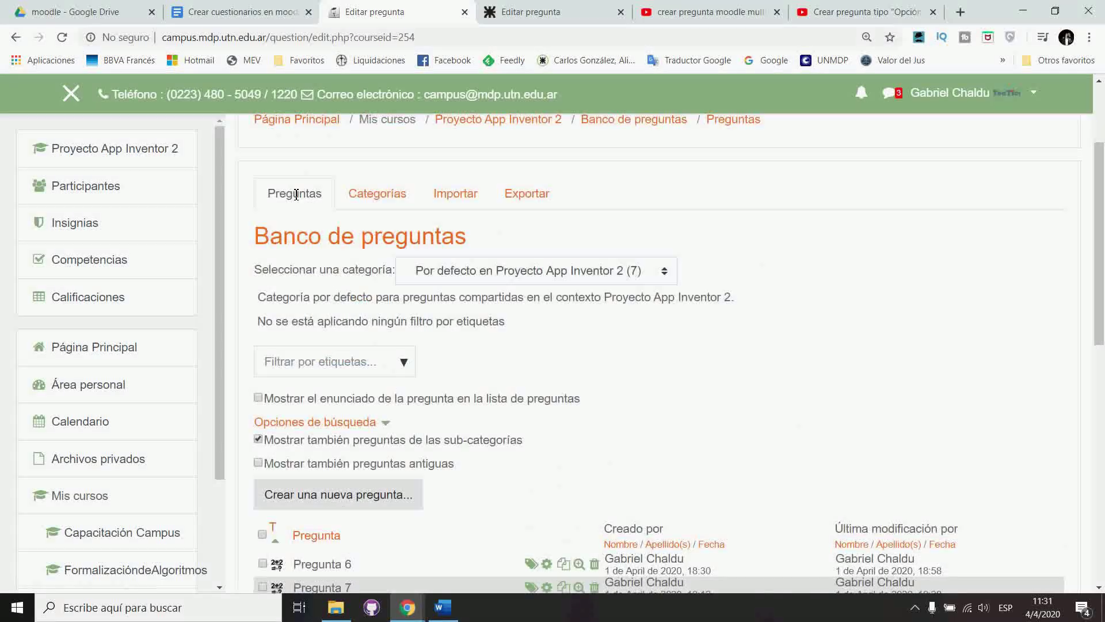
{"action": "left_click", "coordinate": [387, 498]}
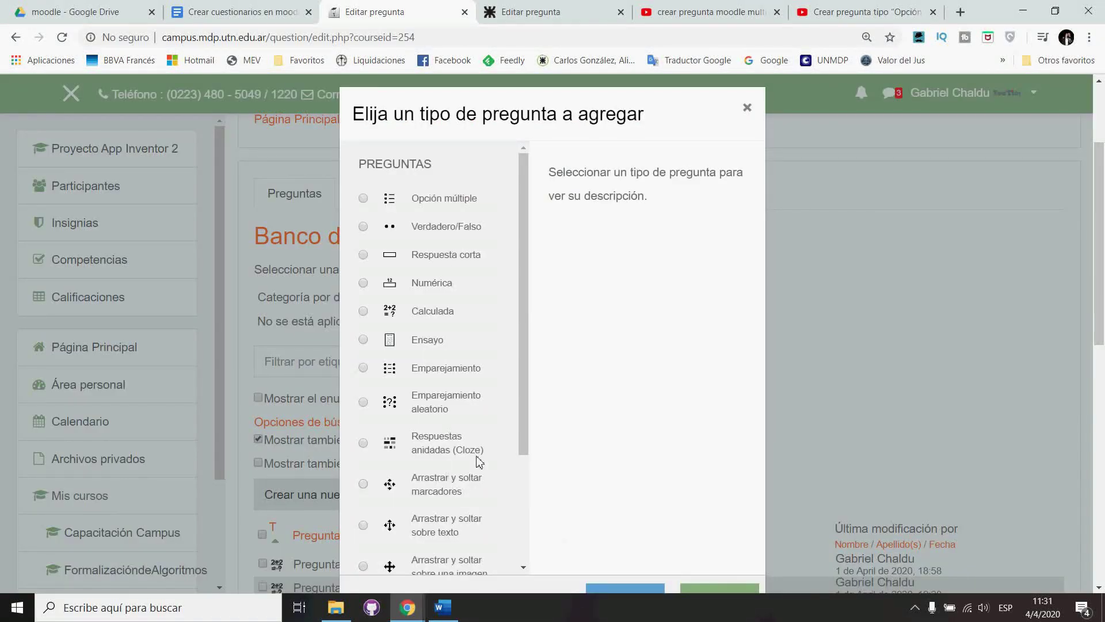
{"action": "left_click", "coordinate": [364, 198]}
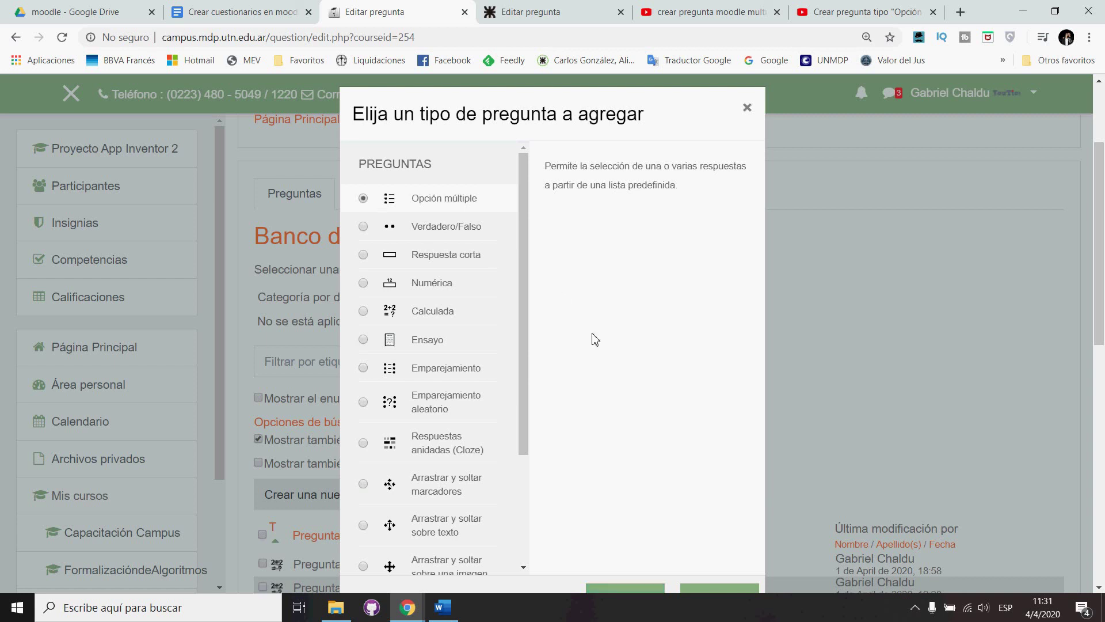
{"action": "scroll", "coordinate": [592, 338], "scroll_direction": "down", "scroll_amount": 4}
{"action": "left_click", "coordinate": [641, 389]}
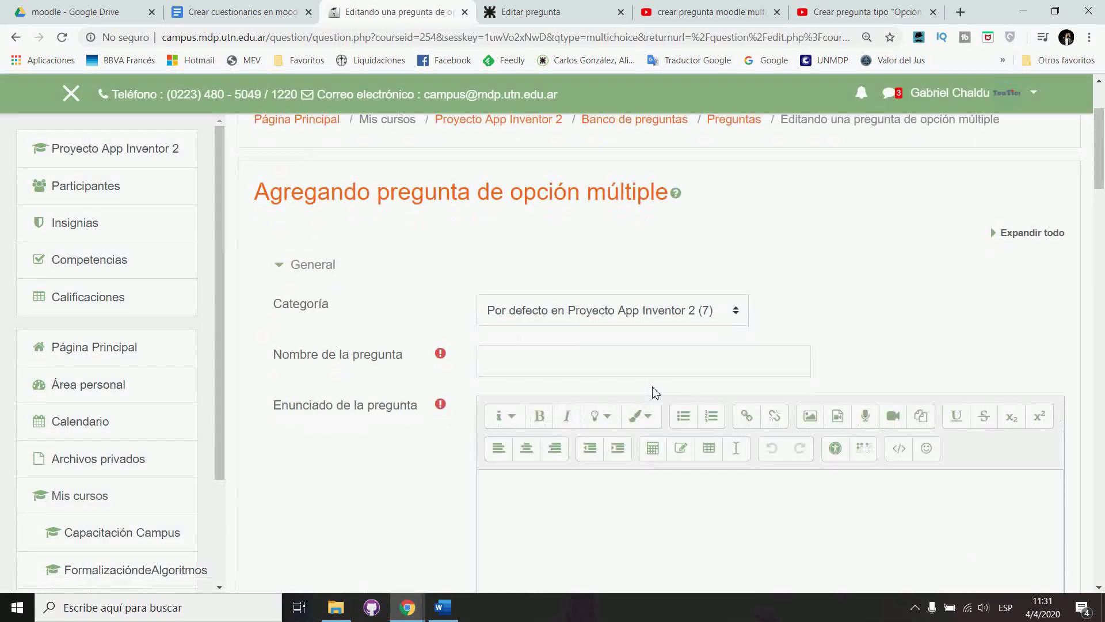
Assign the new multiple-choice question to the category Preguntas Teóricas Lenguaje C
{"action": "scroll", "coordinate": [705, 247], "scroll_direction": "down", "scroll_amount": 1}
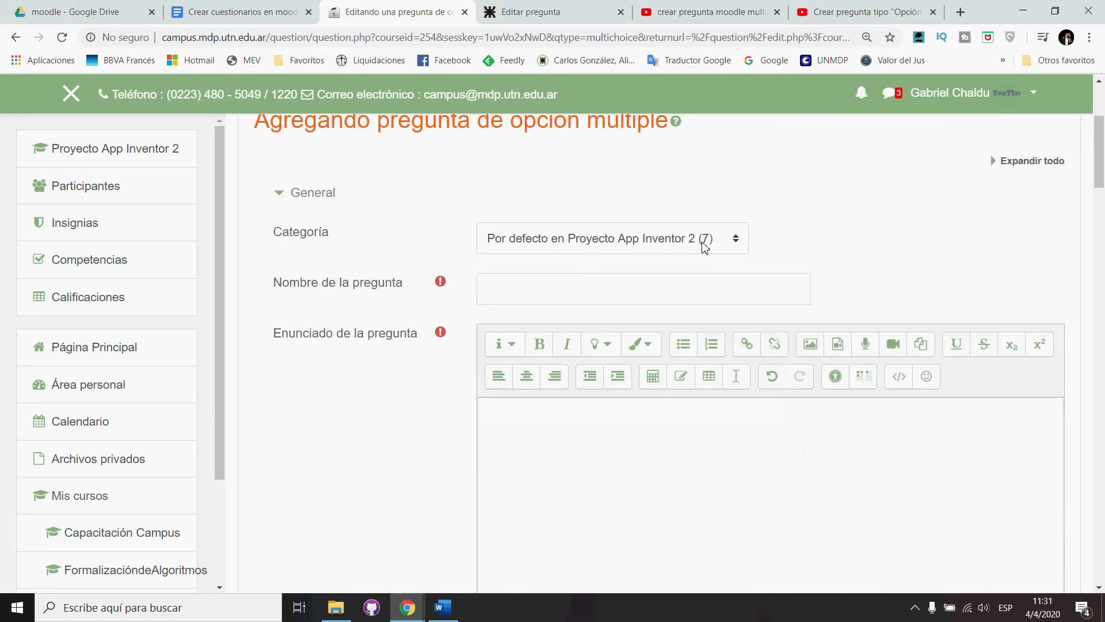
{"action": "left_click", "coordinate": [739, 243]}
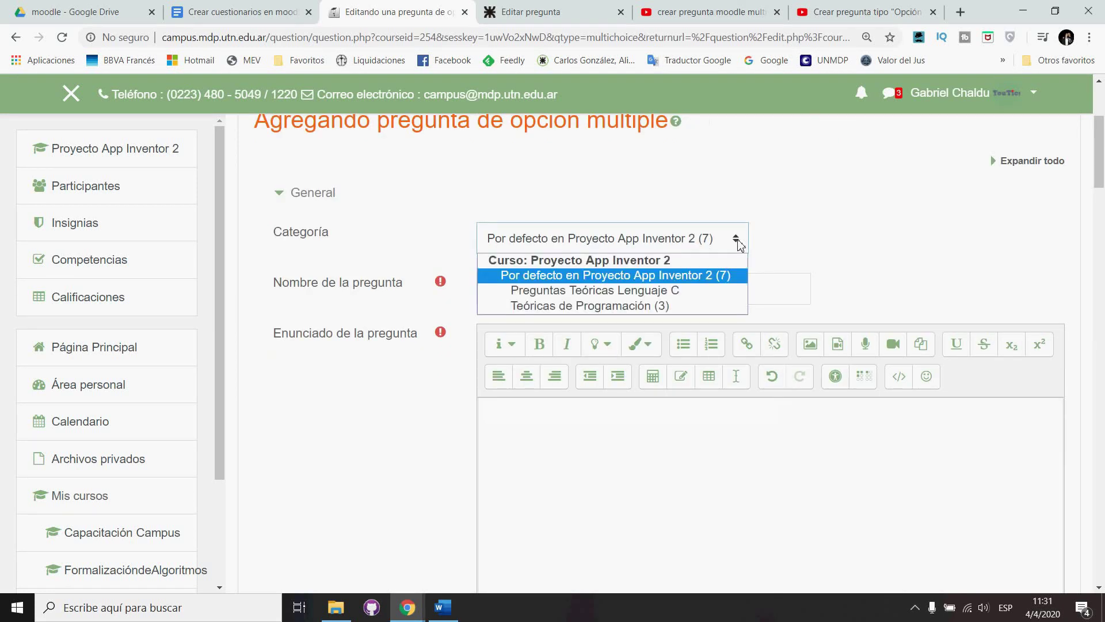
{"action": "left_click", "coordinate": [667, 292]}
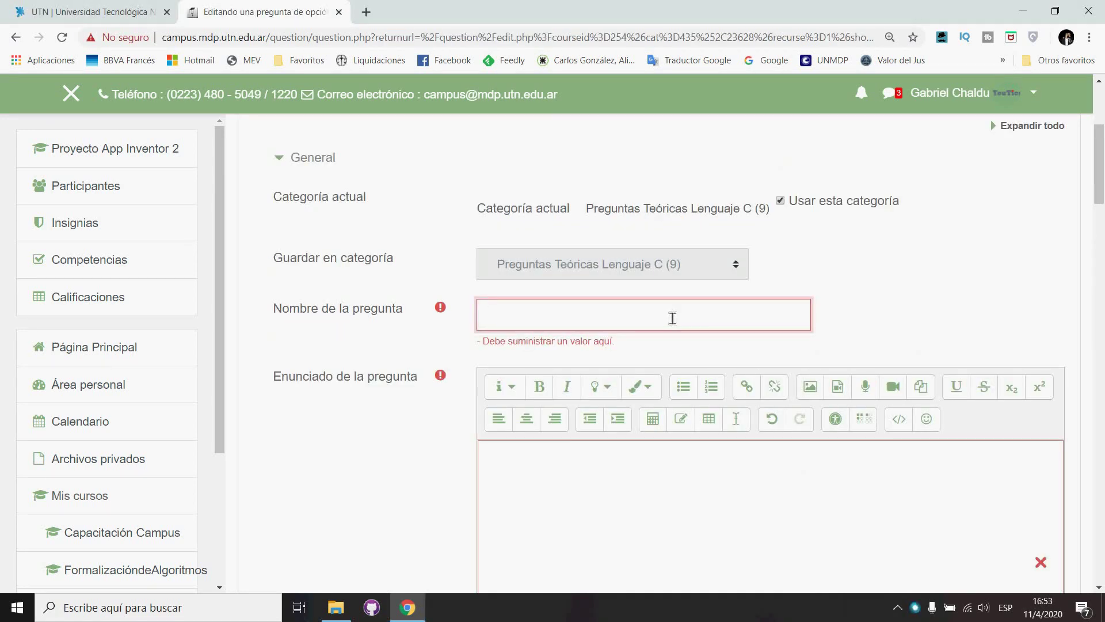
Name the question "Pregunta 1" and enter the statement "El lenguaje c es compilado por:"
{"action": "type", "text": "Pregunta 1"}
{"action": "left_click", "coordinate": [545, 471]}
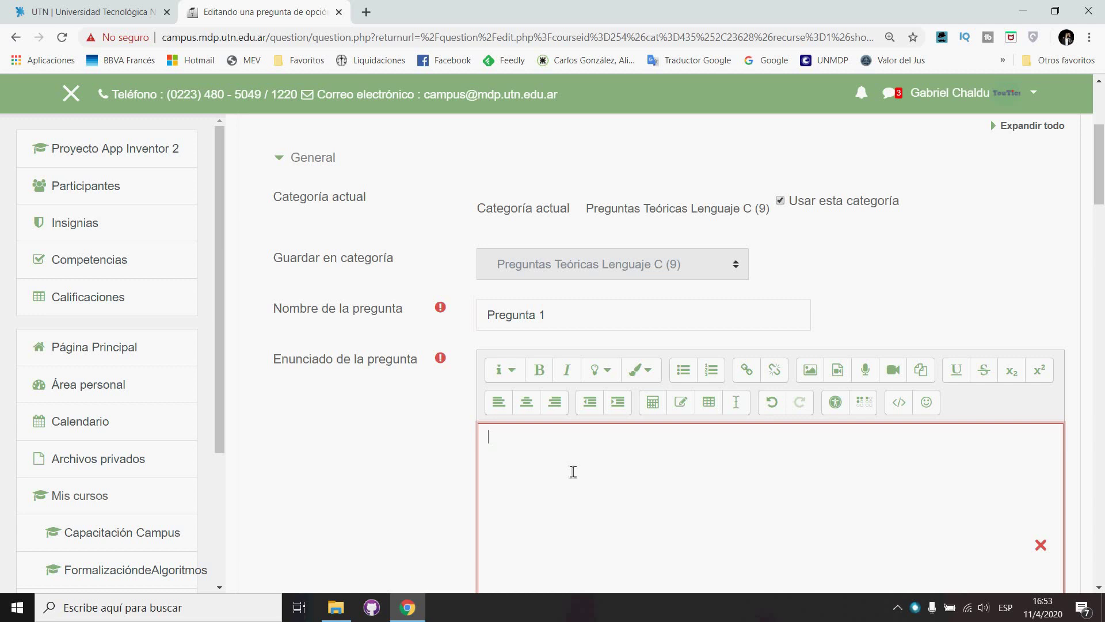
{"action": "type", "text": "El lenguaje C es compilado porque..."}
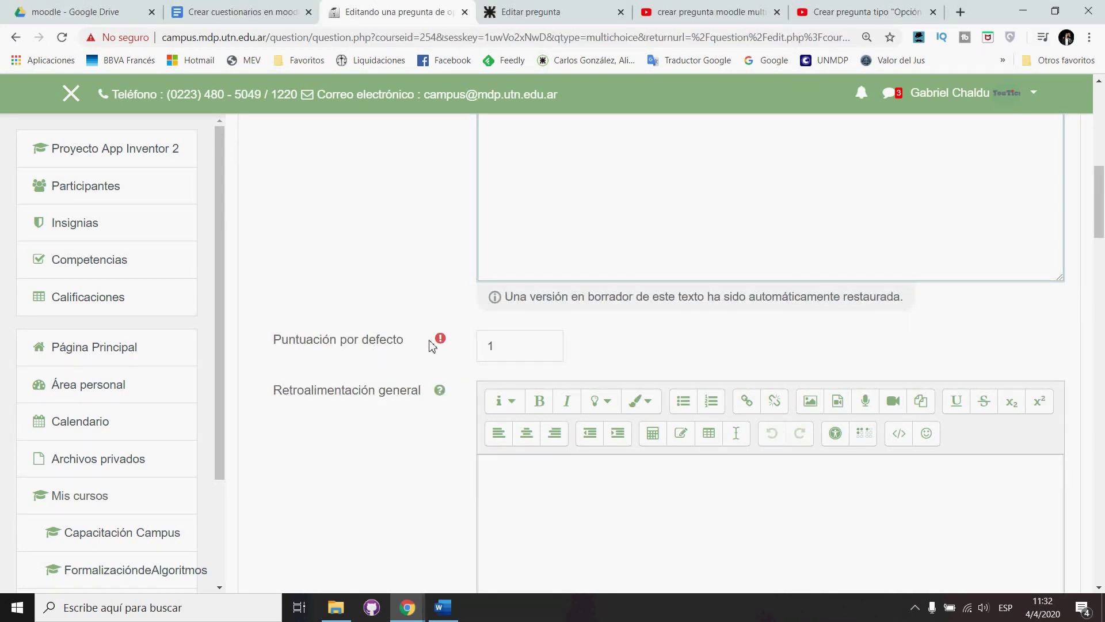
Review the default mark, the general feedback and the options for allowing one or several answers, keeping Sólo una respuesta
{"action": "left_click", "coordinate": [540, 353]}
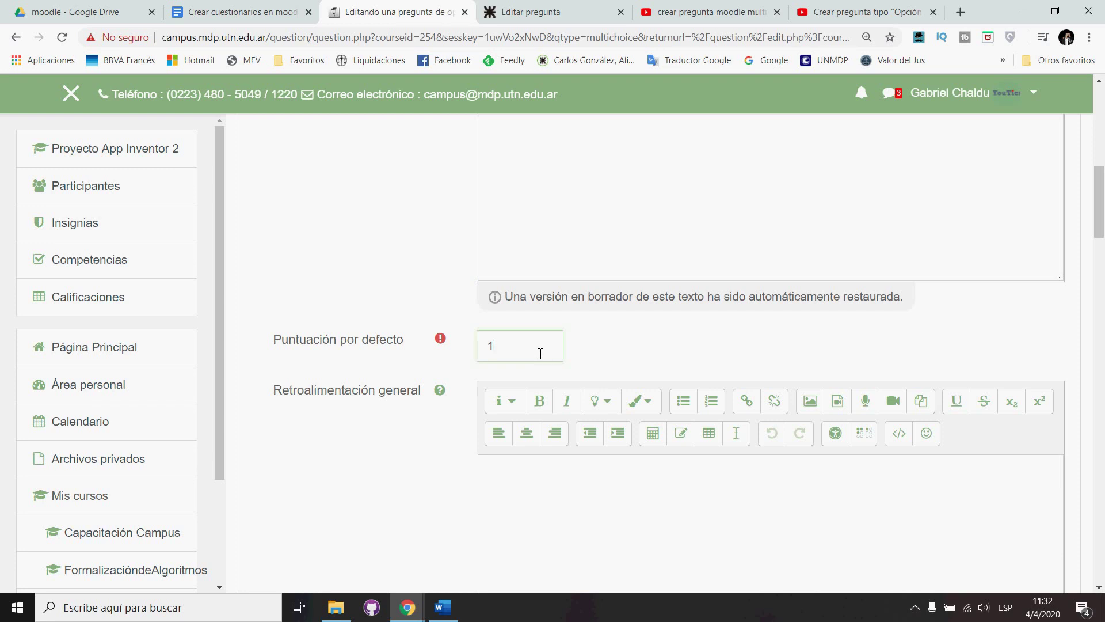
{"action": "scroll", "coordinate": [540, 352], "scroll_direction": "up", "scroll_amount": 5}
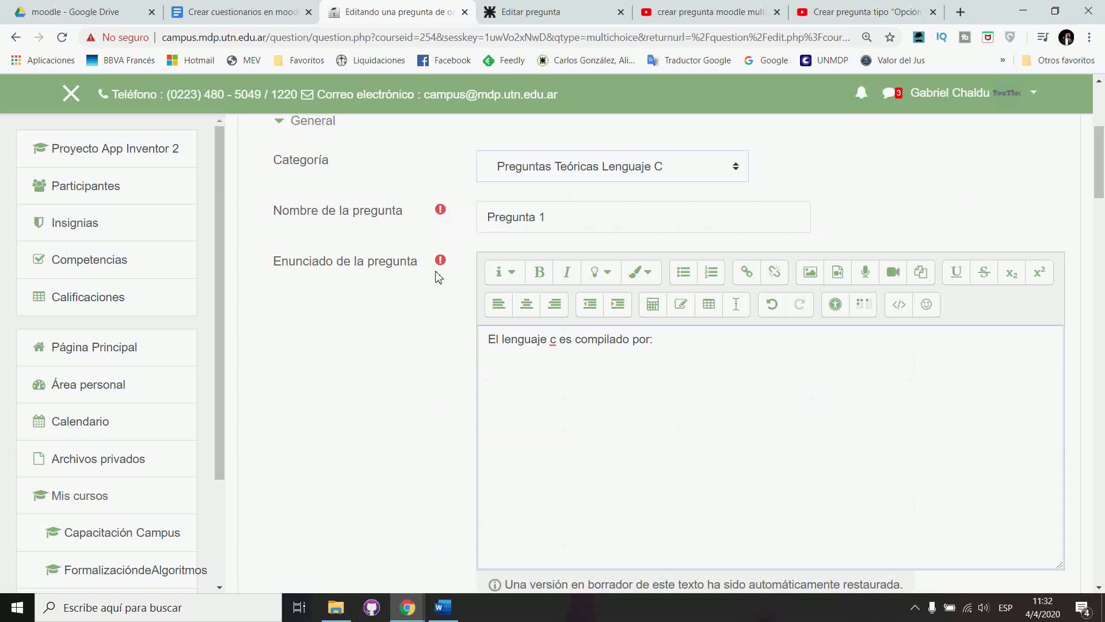
{"action": "scroll", "coordinate": [455, 388], "scroll_direction": "down", "scroll_amount": 5}
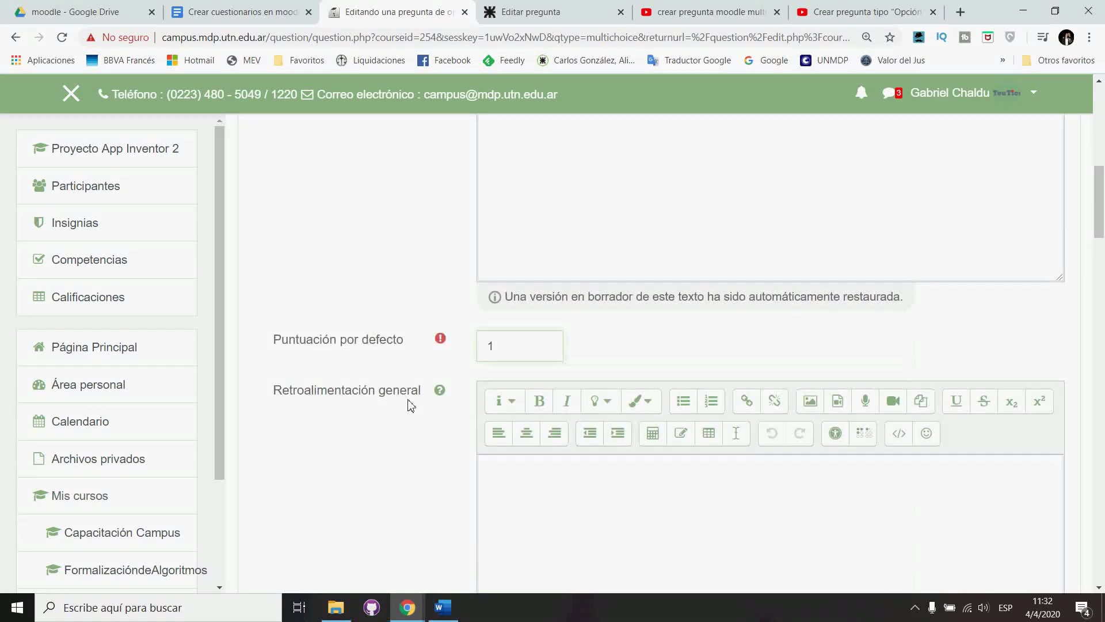
{"action": "scroll", "coordinate": [411, 406], "scroll_direction": "down", "scroll_amount": 1}
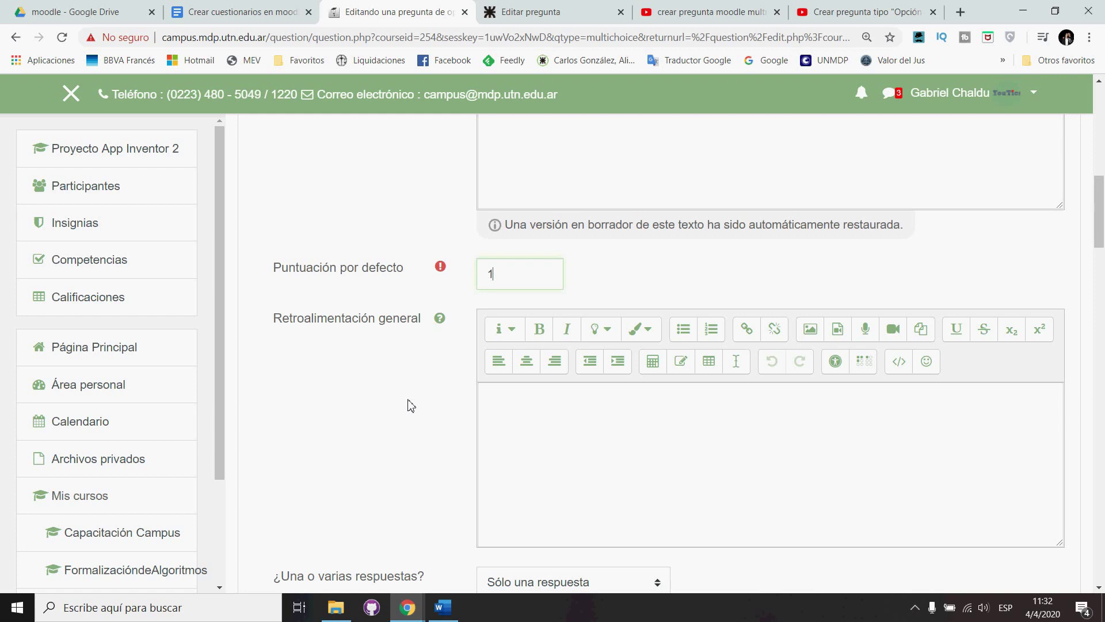
{"action": "scroll", "coordinate": [411, 406], "scroll_direction": "down", "scroll_amount": 3}
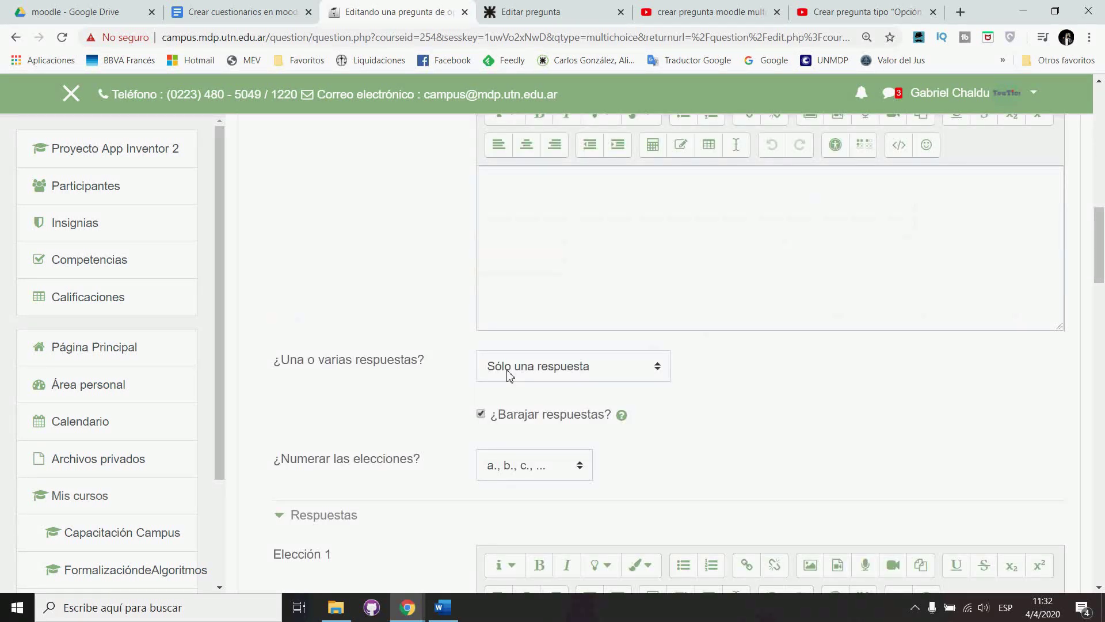
{"action": "left_click", "coordinate": [660, 370]}
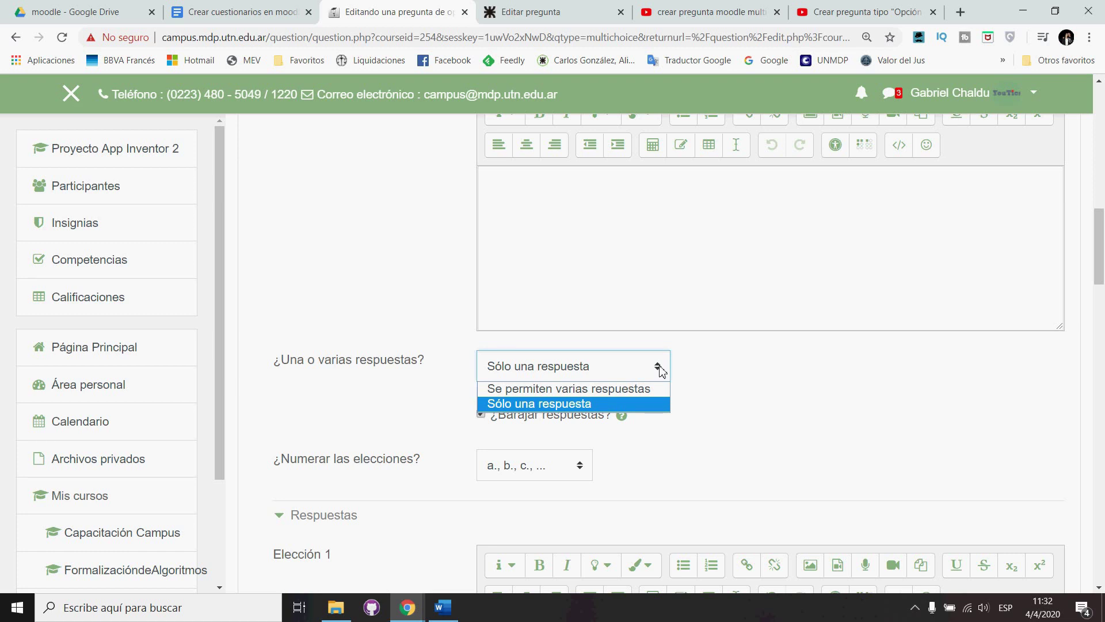
{"action": "left_click", "coordinate": [659, 371]}
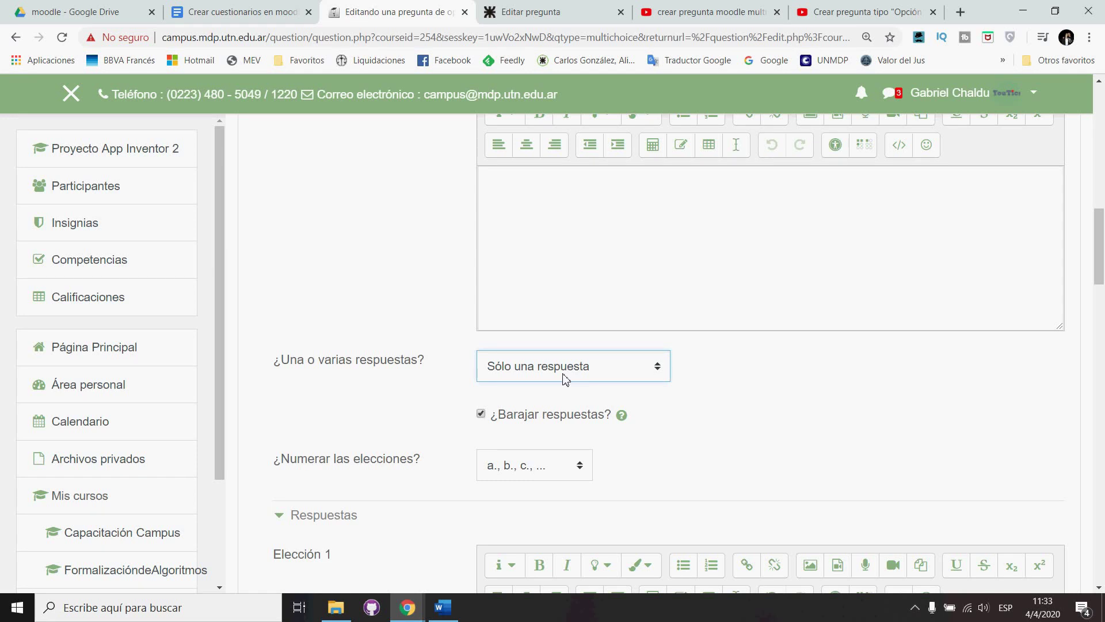
Leave answer shuffling enabled and number the choices in the a., b., c., ... style
{"action": "scroll", "coordinate": [565, 378], "scroll_direction": "down", "scroll_amount": 3}
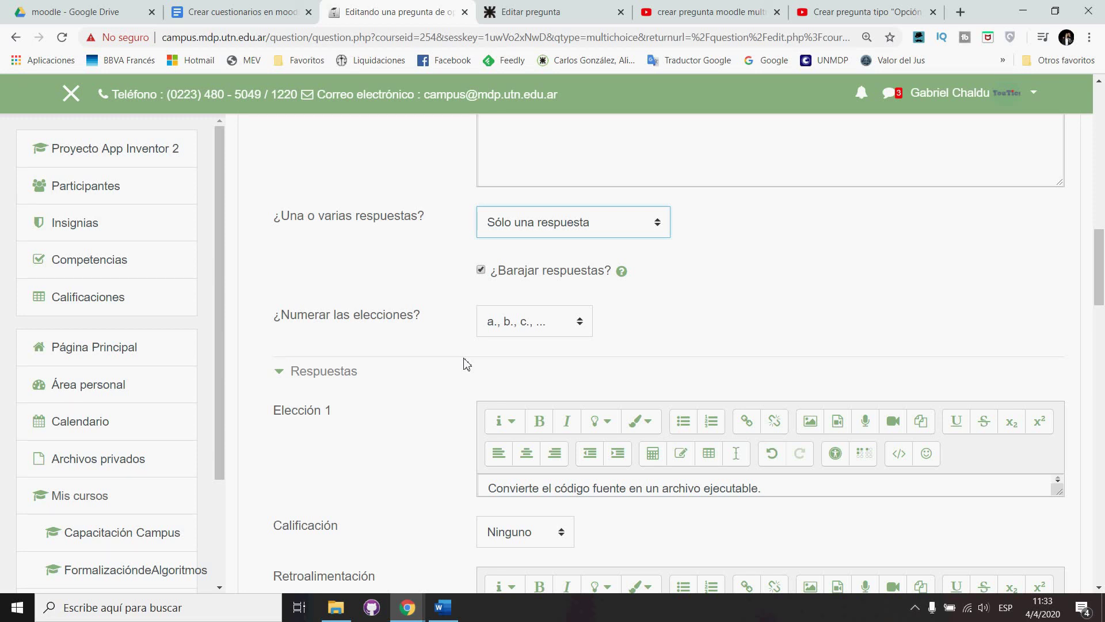
{"action": "left_click", "coordinate": [481, 271]}
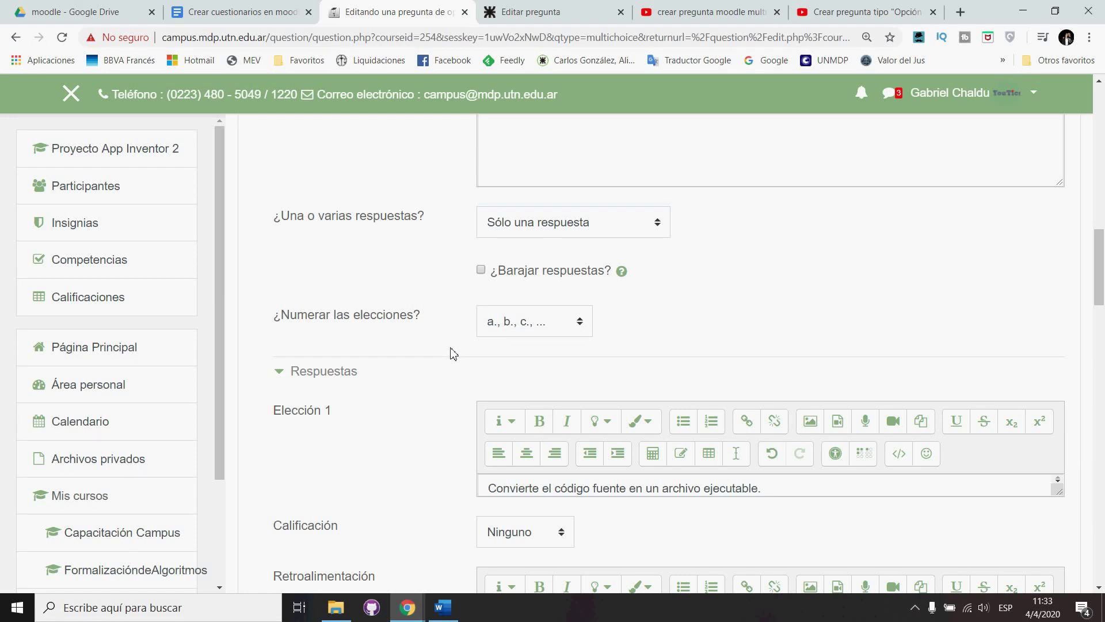
{"action": "scroll", "coordinate": [451, 349], "scroll_direction": "down", "scroll_amount": 2}
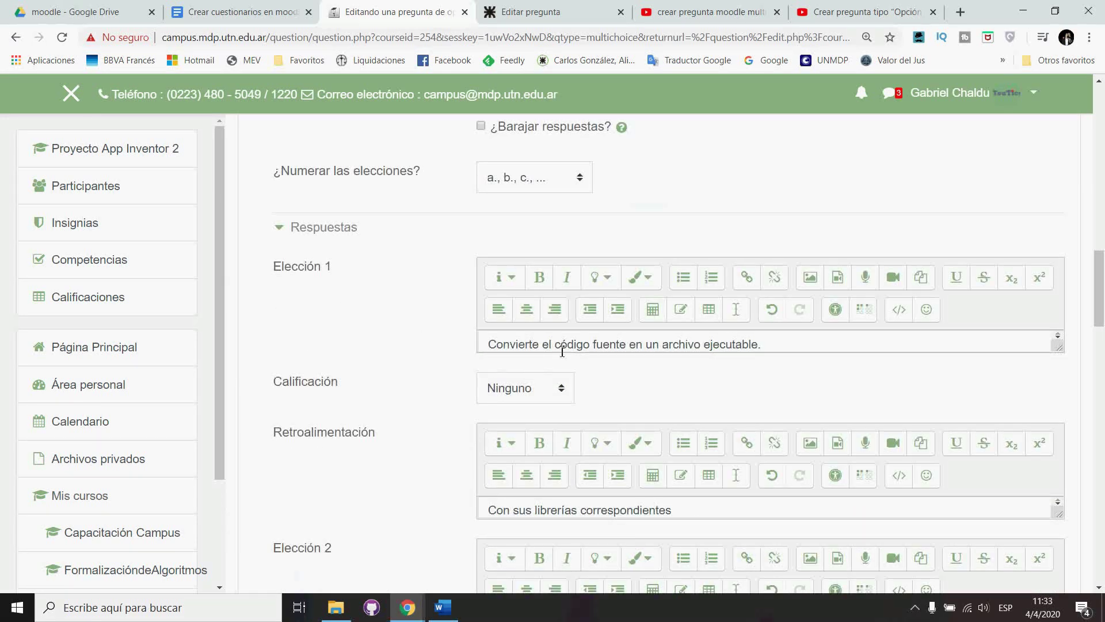
{"action": "scroll", "coordinate": [384, 347], "scroll_direction": "up", "scroll_amount": 2}
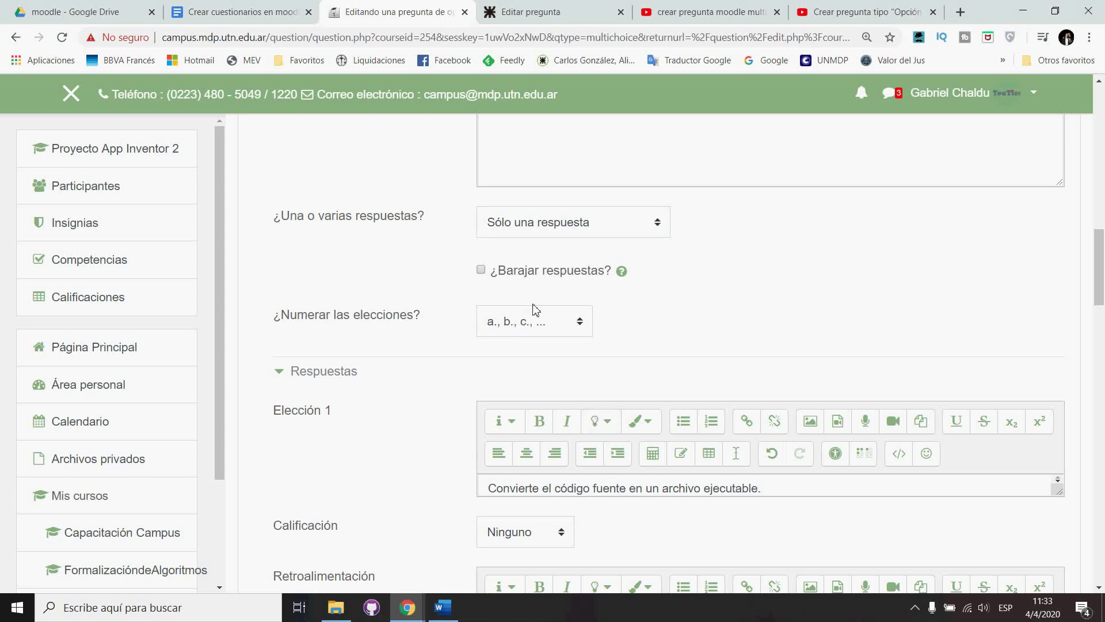
{"action": "left_click", "coordinate": [482, 271]}
{"action": "left_click", "coordinate": [581, 327]}
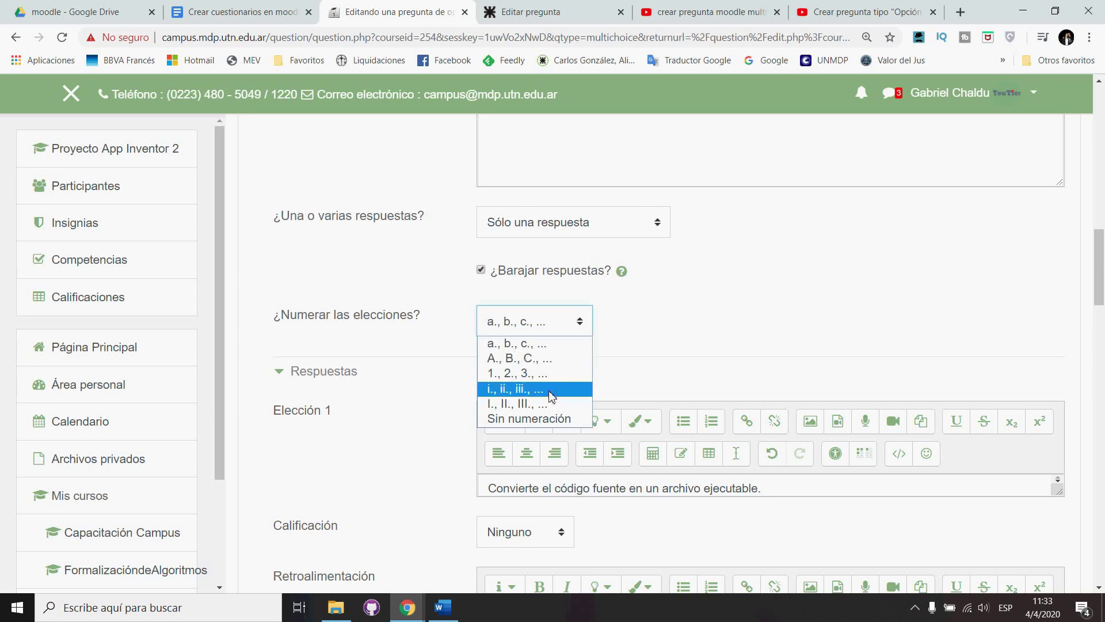
{"action": "left_click", "coordinate": [553, 346]}
Set the grade of Elección 1, "Convierte el código fuente en un archivo ejecutable.", to 50%
{"action": "scroll", "coordinate": [639, 344], "scroll_direction": "down", "scroll_amount": 2}
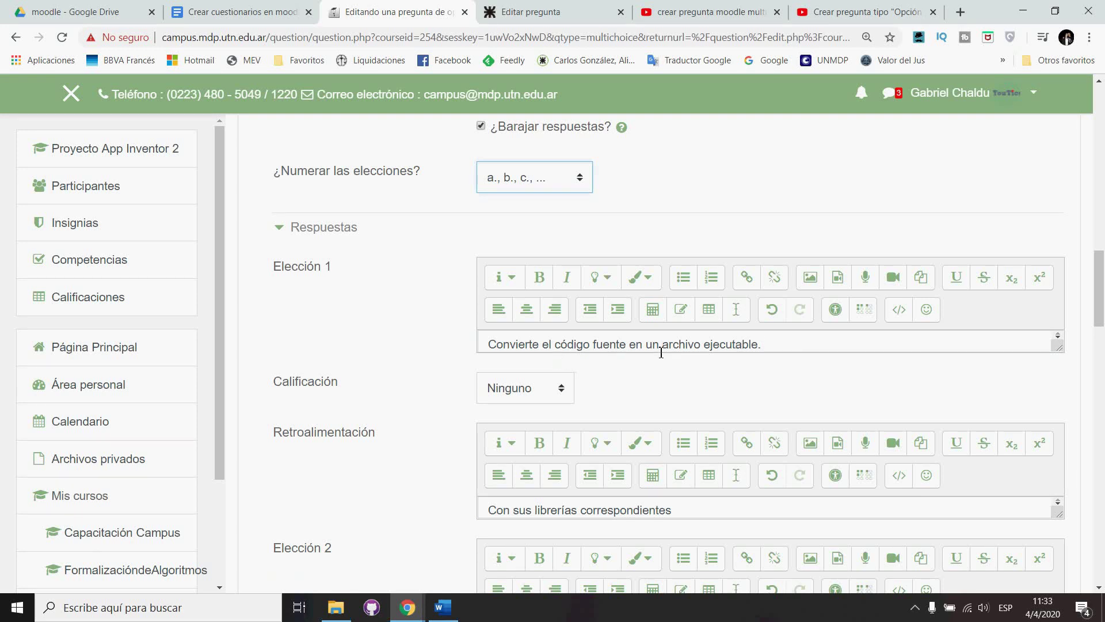
{"action": "left_click_drag", "start_coordinate": [784, 349], "coordinate": [442, 347]}
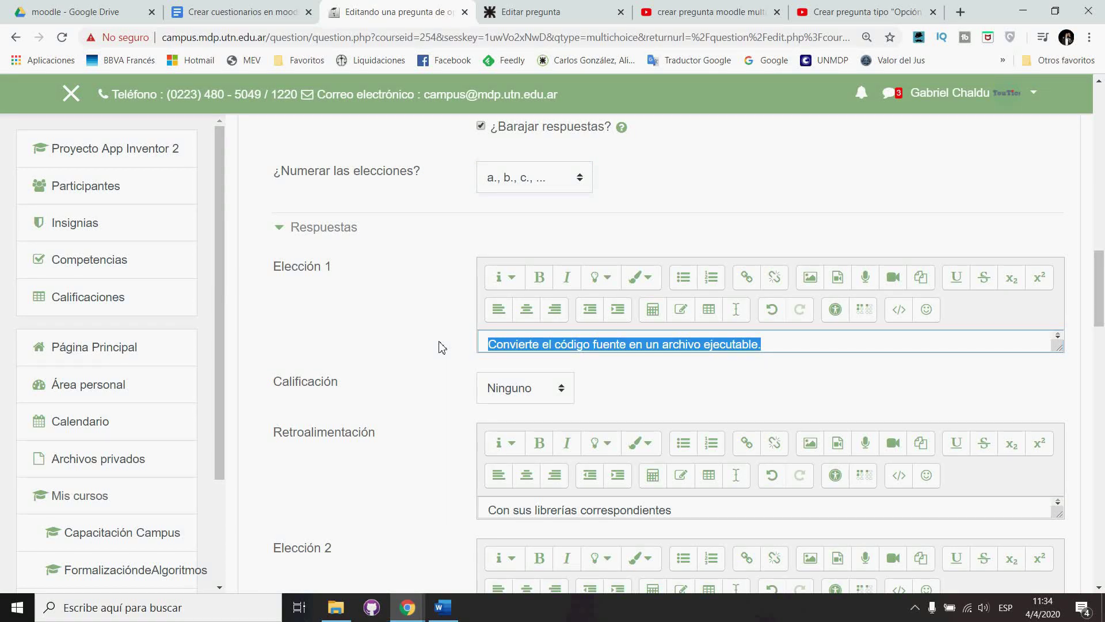
{"action": "left_click", "coordinate": [563, 393]}
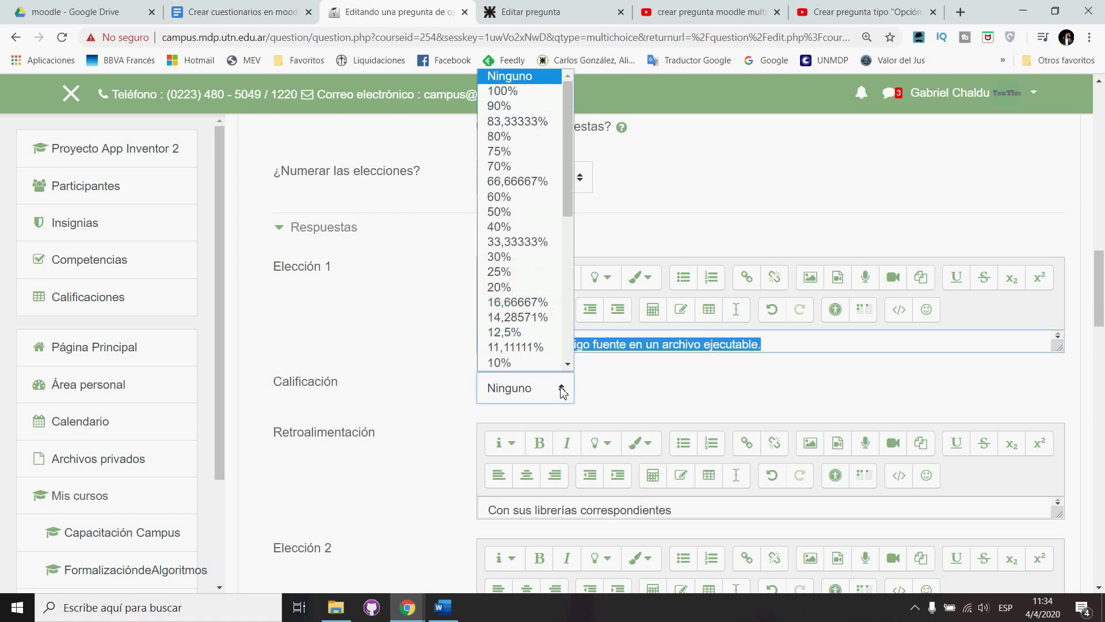
{"action": "left_click", "coordinate": [532, 218]}
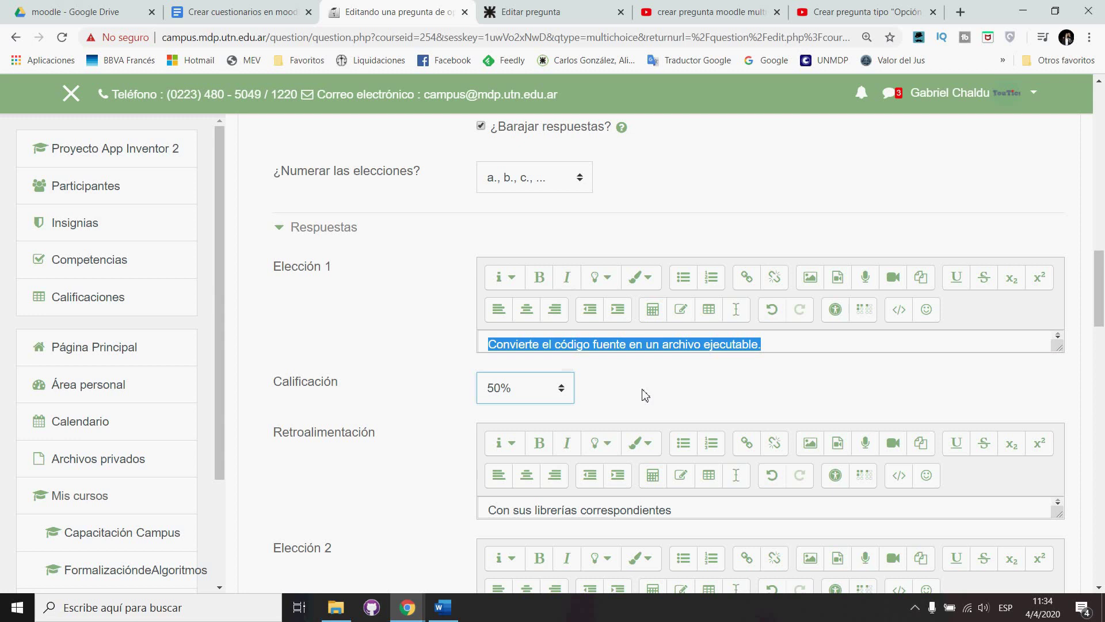
{"action": "scroll", "coordinate": [644, 394], "scroll_direction": "down", "scroll_amount": 2}
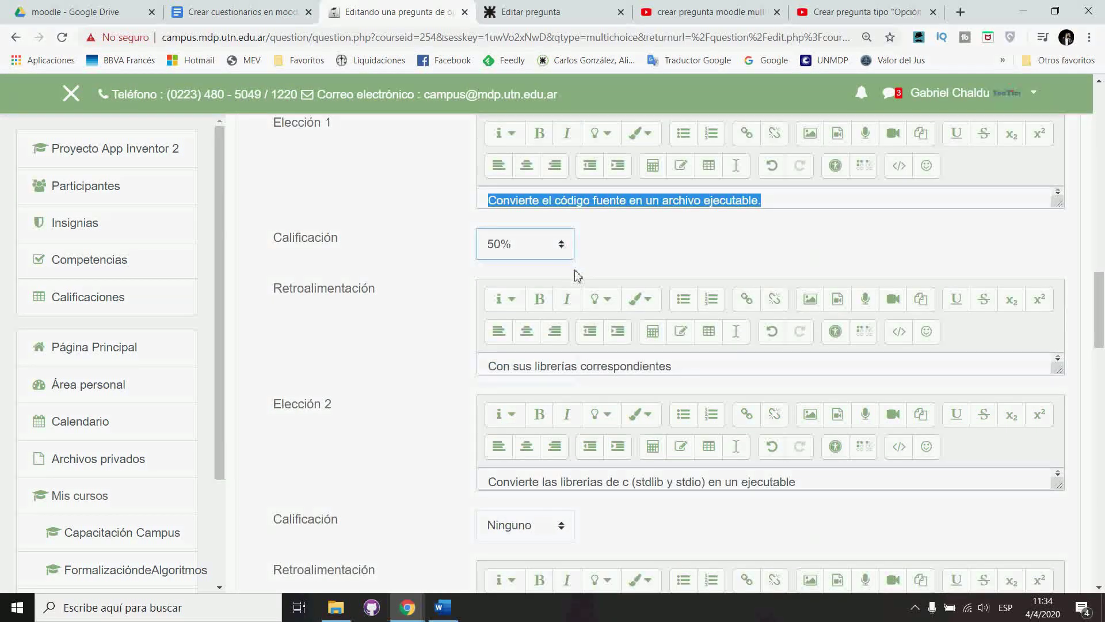
{"action": "scroll", "coordinate": [518, 259], "scroll_direction": "up", "scroll_amount": 1}
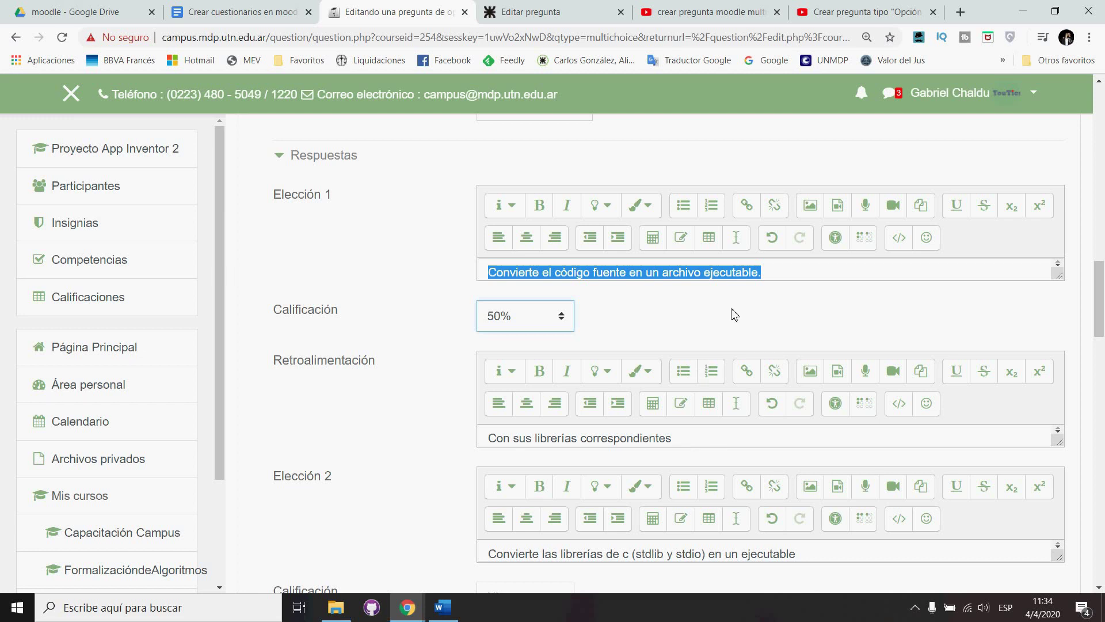
{"action": "left_click", "coordinate": [778, 280]}
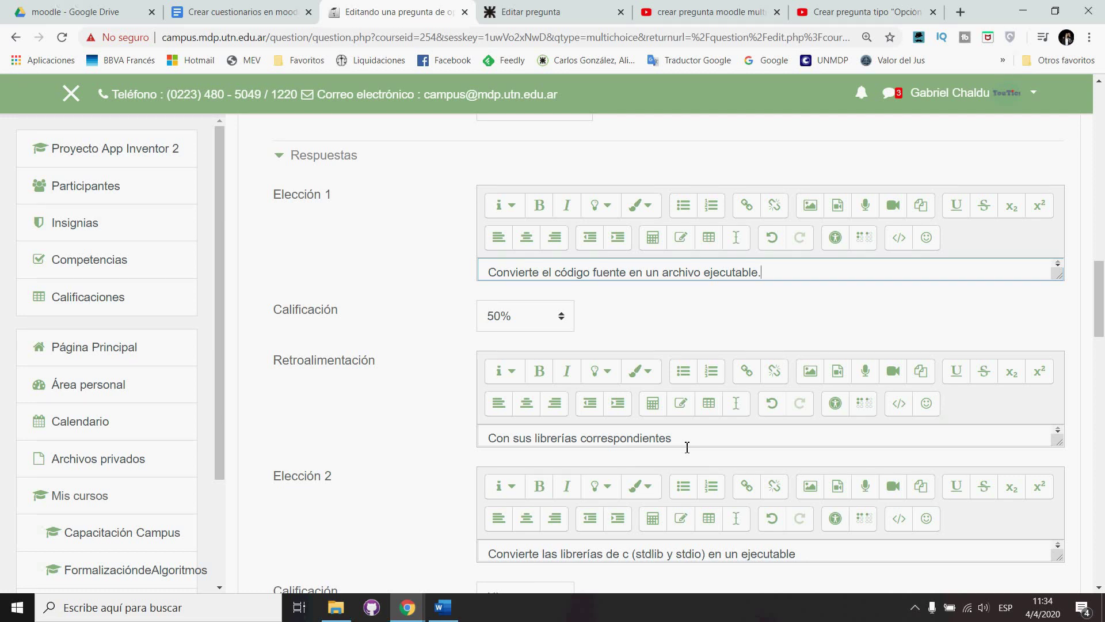
Leave Elección 2 at Ninguno and grade Elección 3, "Convierte el código fuente y sus librerías incluidas en un archivo ejecutable.", at 100%
{"action": "scroll", "coordinate": [633, 437], "scroll_direction": "down", "scroll_amount": 4}
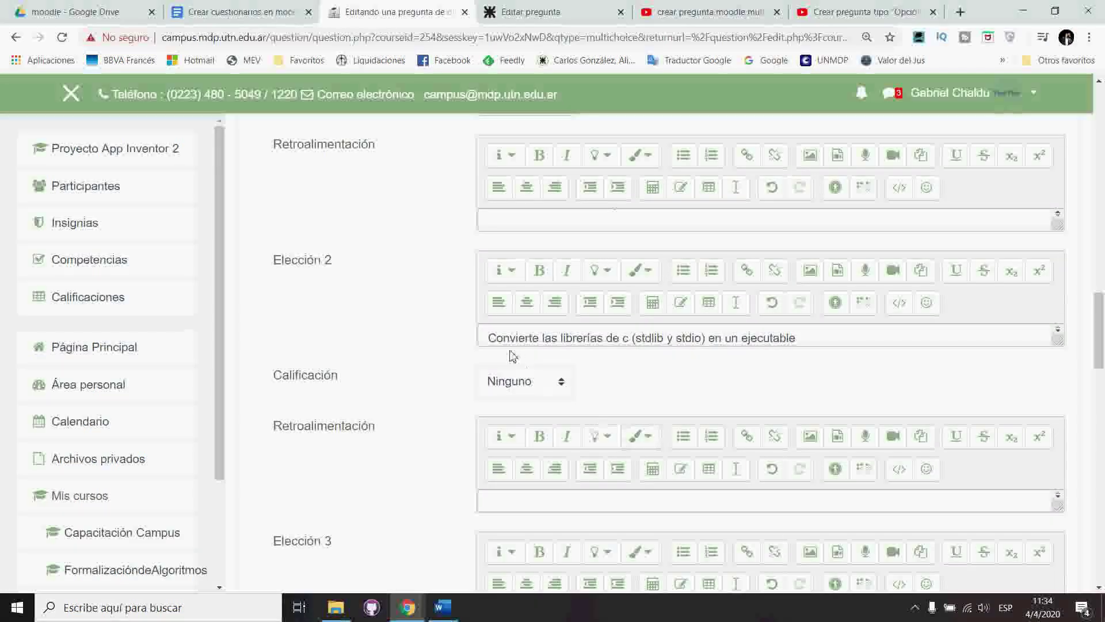
{"action": "left_click_drag", "start_coordinate": [809, 343], "coordinate": [474, 342]}
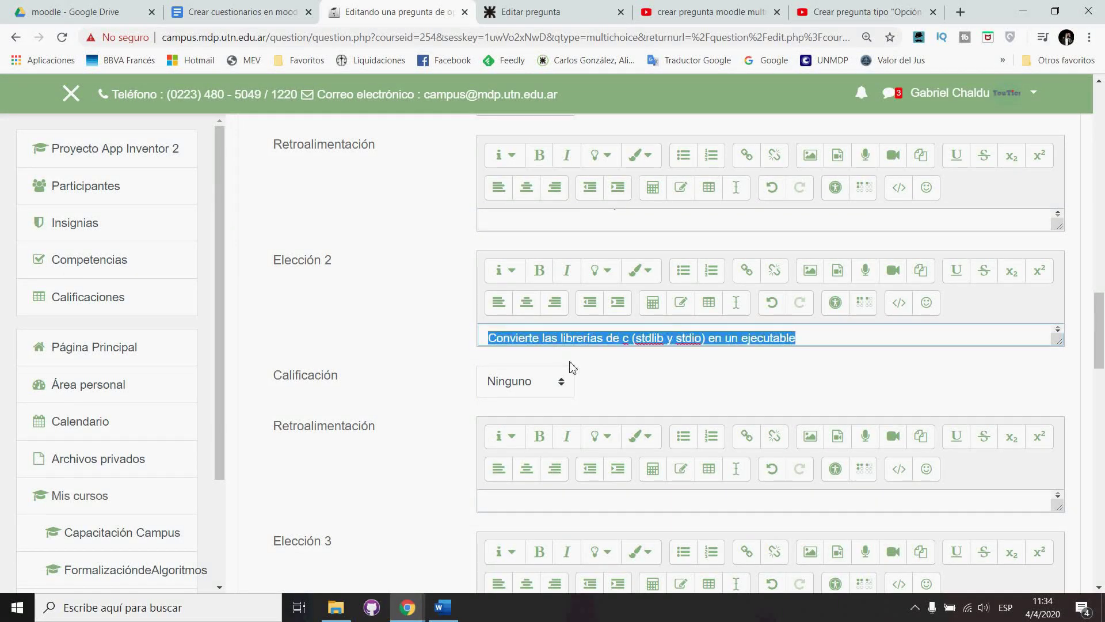
{"action": "scroll", "coordinate": [547, 363], "scroll_direction": "down", "scroll_amount": 3}
{"action": "left_click", "coordinate": [525, 360]}
{"action": "scroll", "coordinate": [551, 384], "scroll_direction": "down", "scroll_amount": 3}
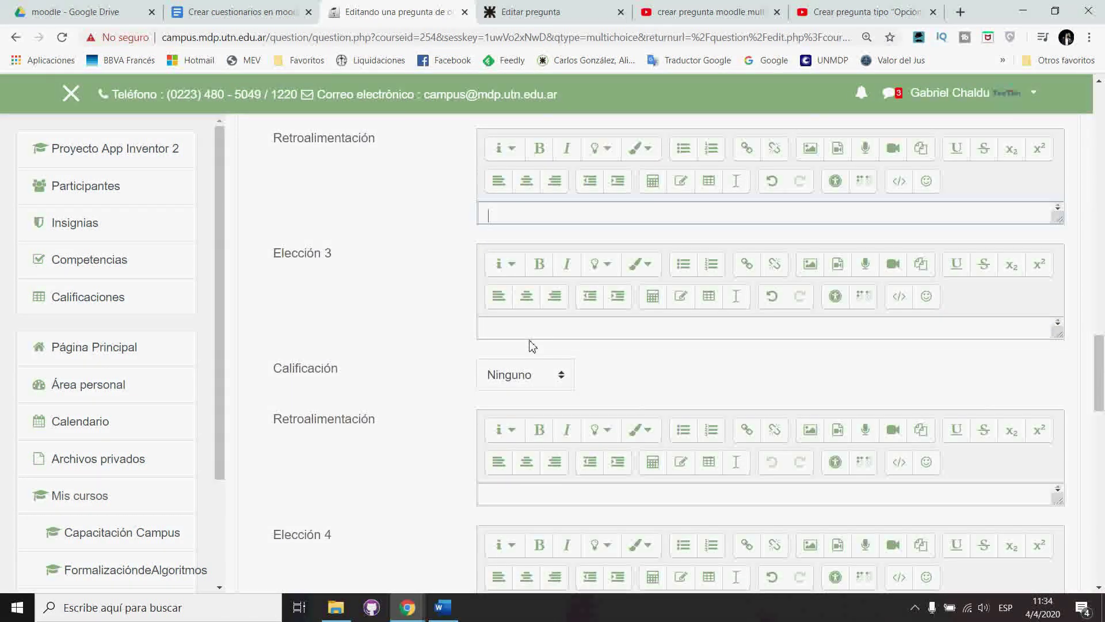
{"action": "left_click", "coordinate": [535, 330]}
{"action": "scroll", "coordinate": [539, 339], "scroll_direction": "up", "scroll_amount": 4}
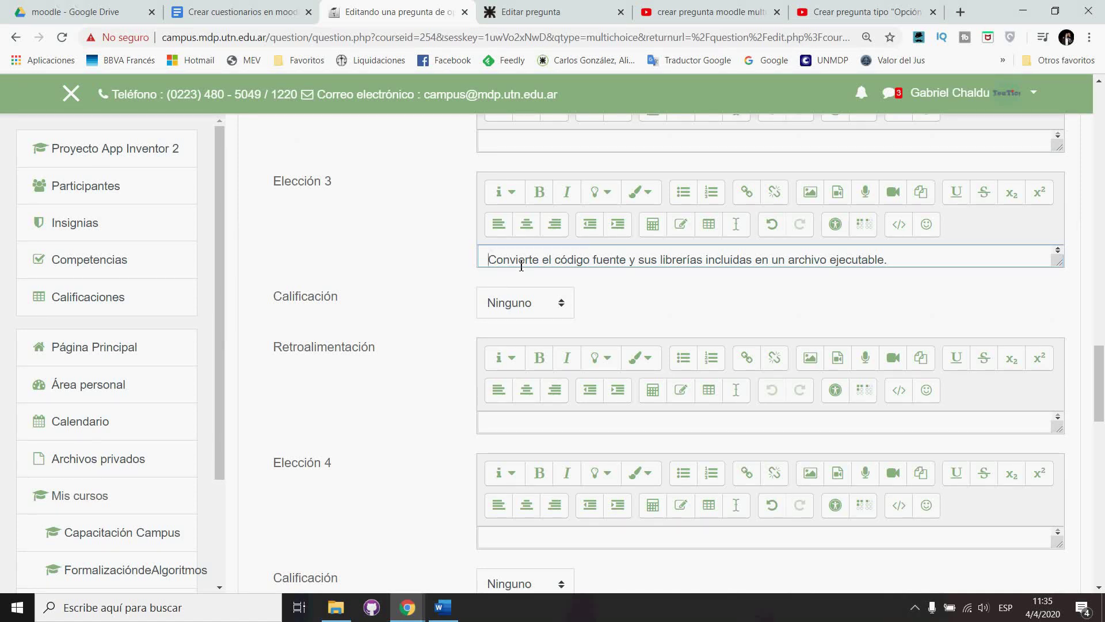
{"action": "left_click", "coordinate": [567, 307]}
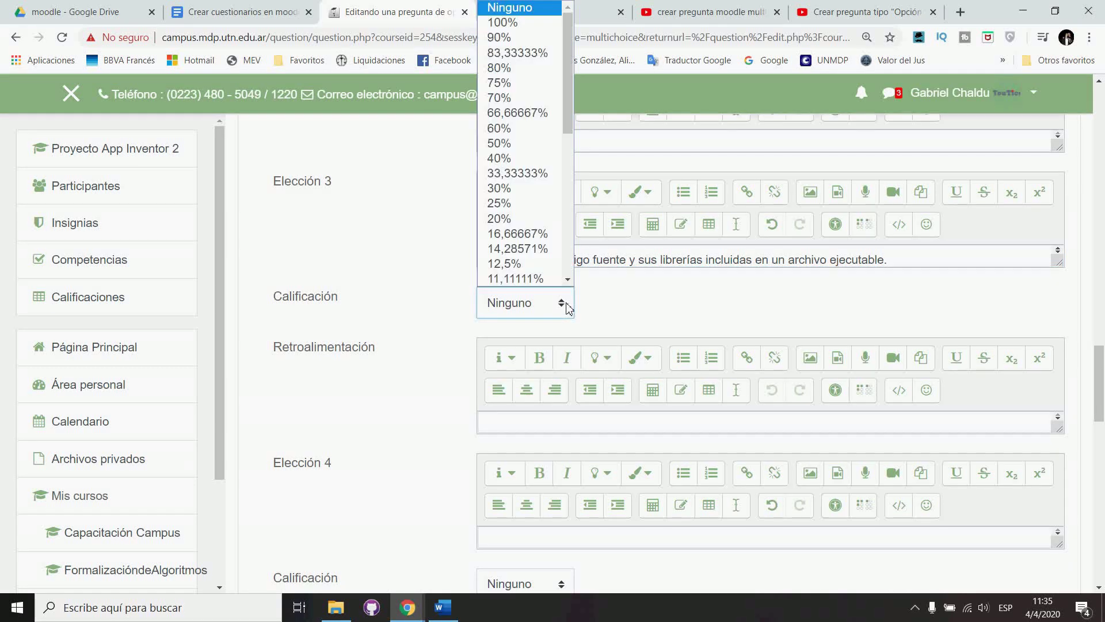
{"action": "left_click", "coordinate": [505, 22]}
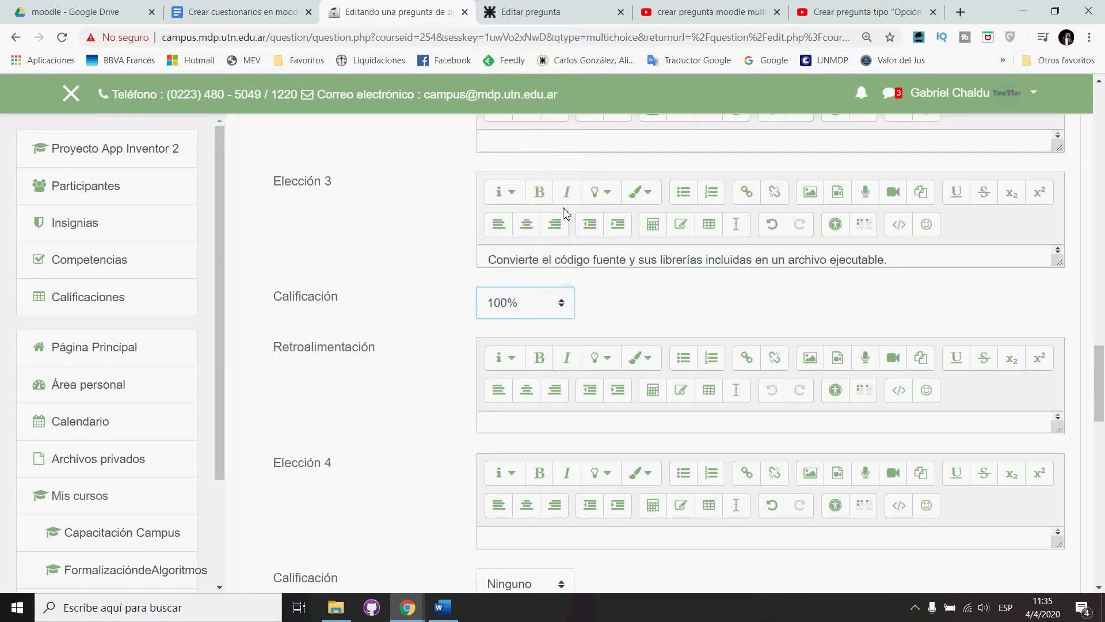
Enter "Cuando creo un proyecto me agrega las librerías (stdlib y stdio) con un include" as the text of Elección 4
{"action": "scroll", "coordinate": [575, 315], "scroll_direction": "down", "scroll_amount": 3}
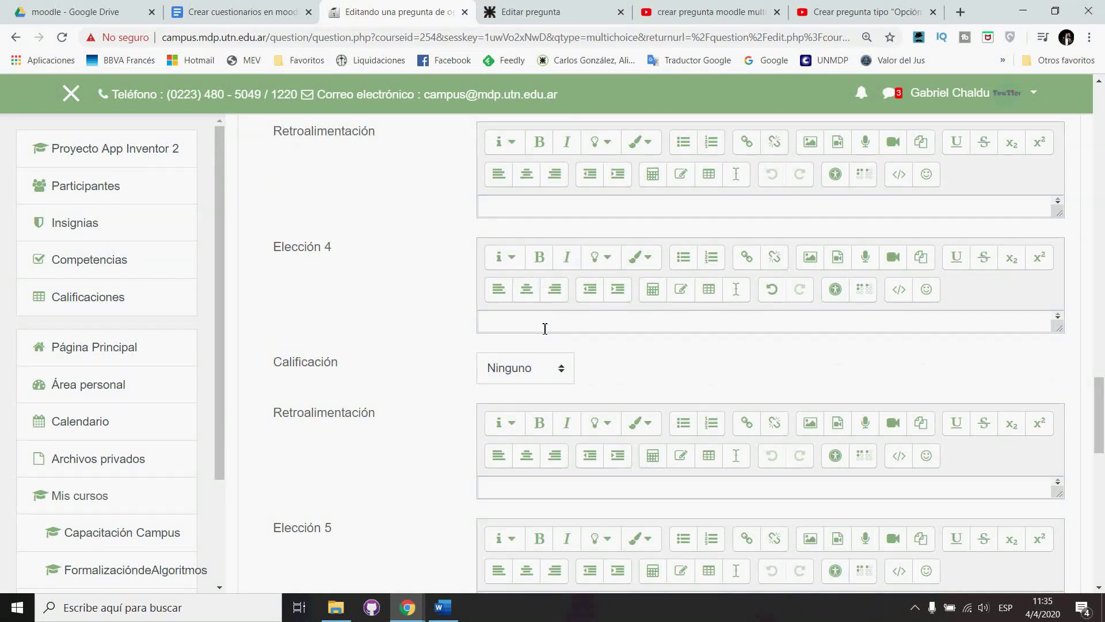
{"action": "left_click", "coordinate": [523, 328]}
{"action": "type", "text": "Cuando creo un proyecto me agrega las librerías (stdlib y stdio) con un include"}
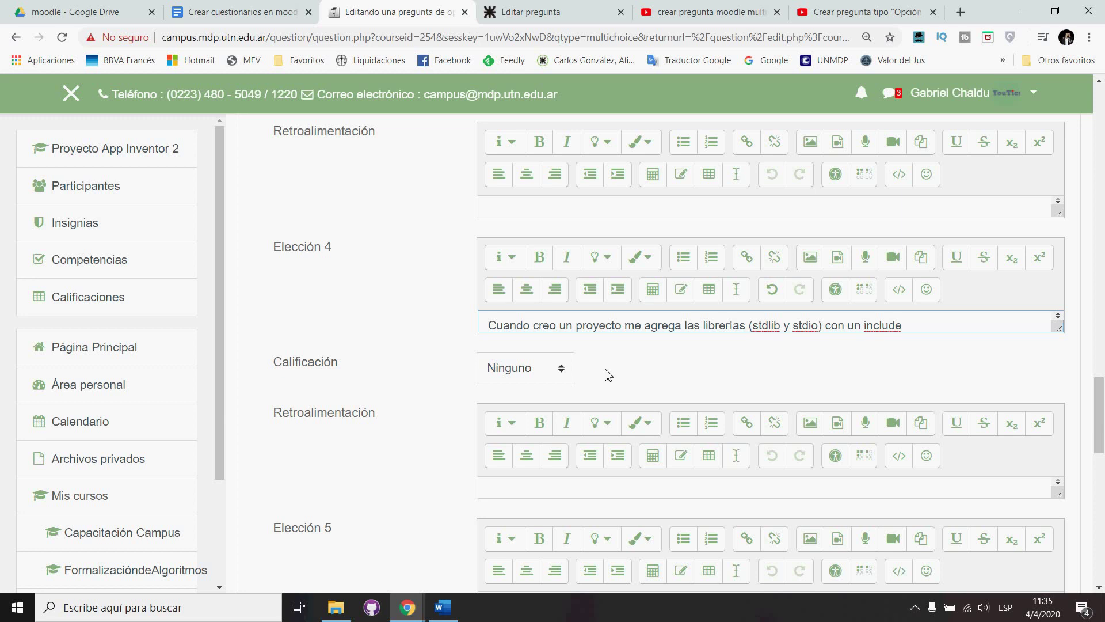
Review the single-answer setting, the texts and grades of all choices, and the provision for adding 3 more choices
{"action": "scroll", "coordinate": [609, 374], "scroll_direction": "up", "scroll_amount": 10}
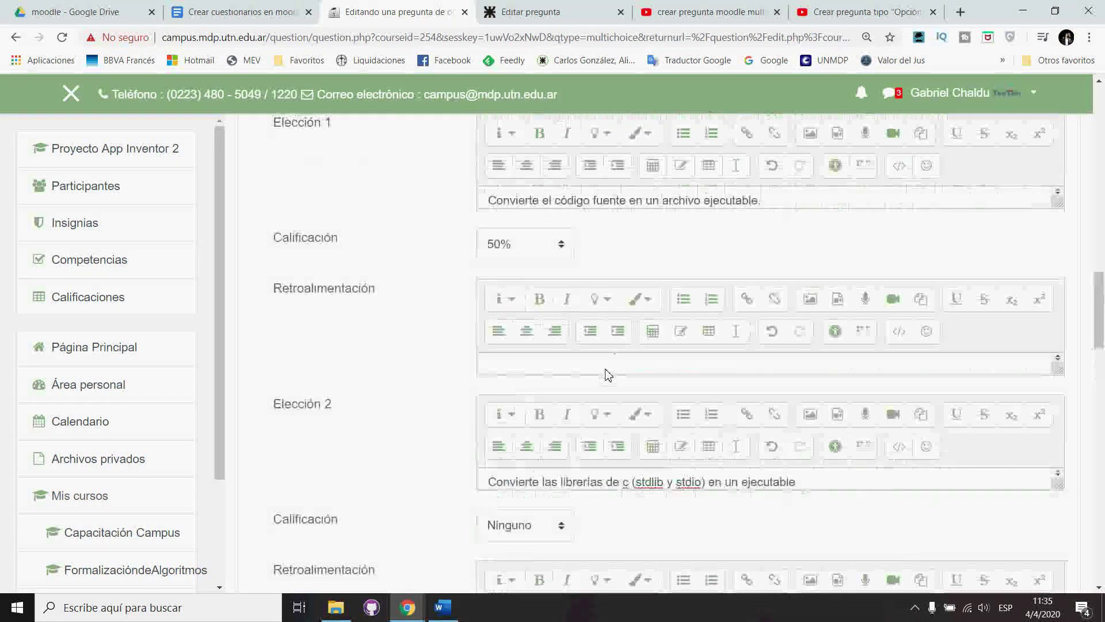
{"action": "scroll", "coordinate": [628, 279], "scroll_direction": "up", "scroll_amount": 8}
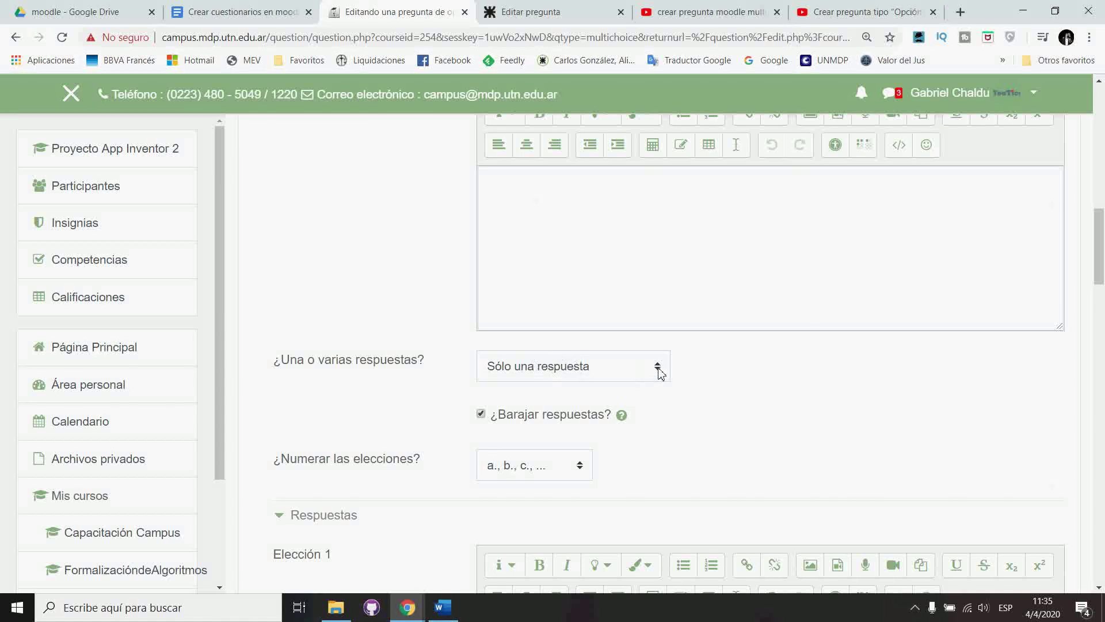
{"action": "left_click", "coordinate": [665, 374]}
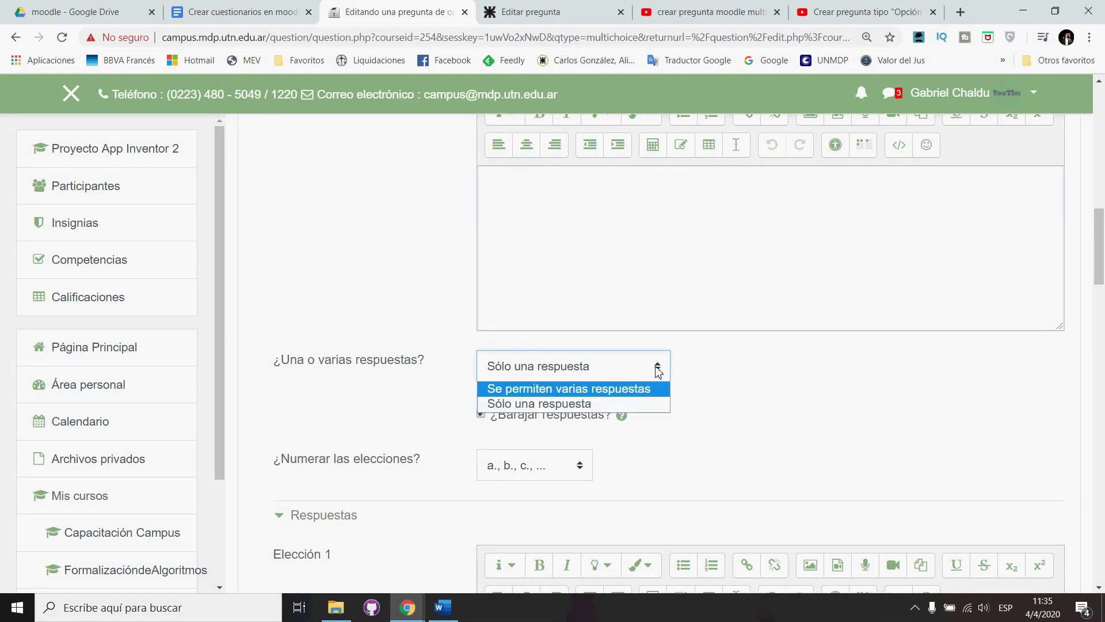
{"action": "left_click", "coordinate": [658, 368]}
{"action": "scroll", "coordinate": [758, 384], "scroll_direction": "down", "scroll_amount": 6}
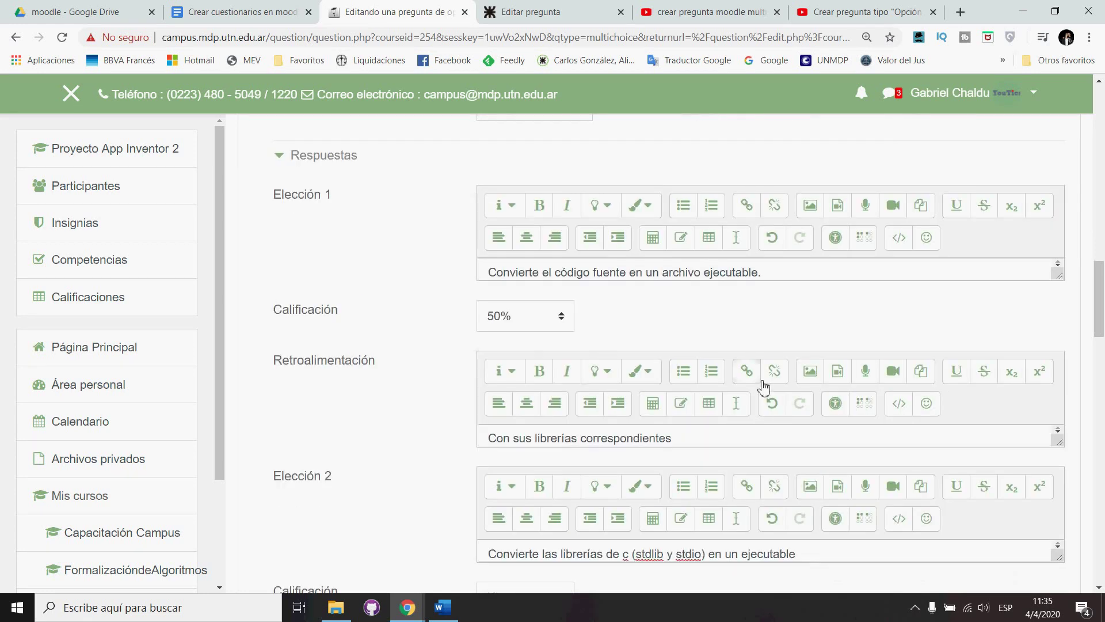
{"action": "scroll", "coordinate": [719, 360], "scroll_direction": "down", "scroll_amount": 6}
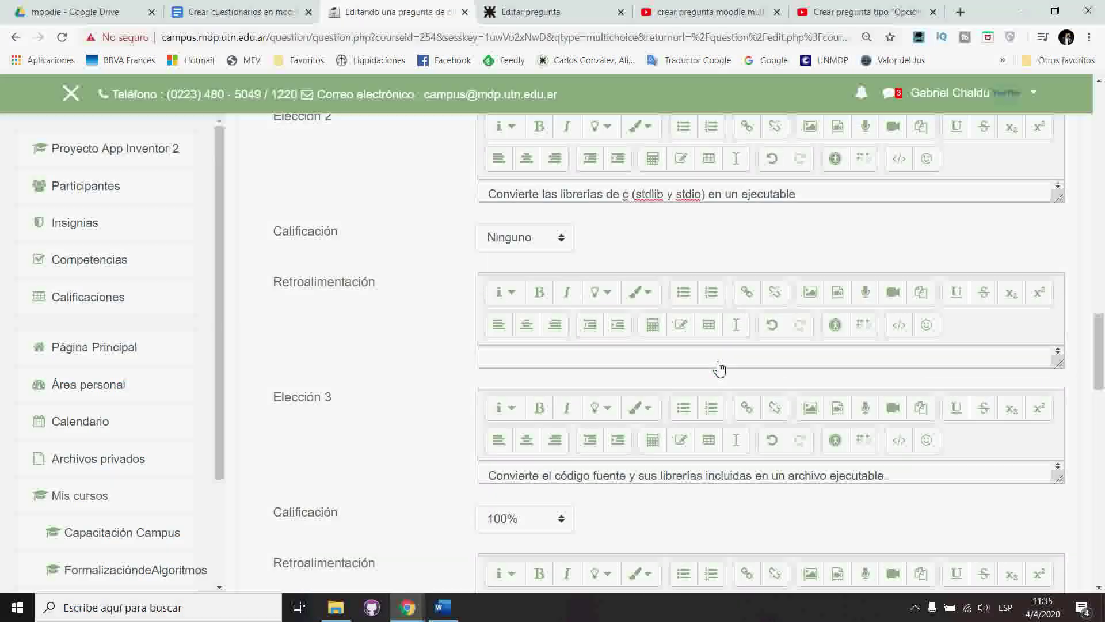
{"action": "scroll", "coordinate": [608, 408], "scroll_direction": "down", "scroll_amount": 6}
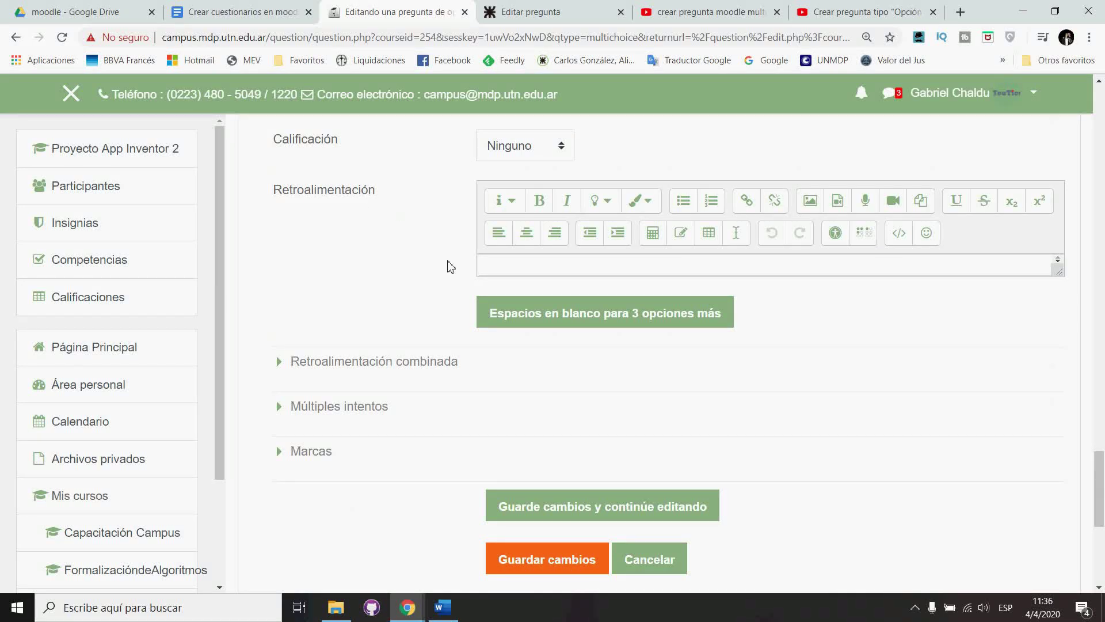
{"action": "scroll", "coordinate": [452, 266], "scroll_direction": "up", "scroll_amount": 4}
{"action": "scroll", "coordinate": [469, 291], "scroll_direction": "up", "scroll_amount": 4}
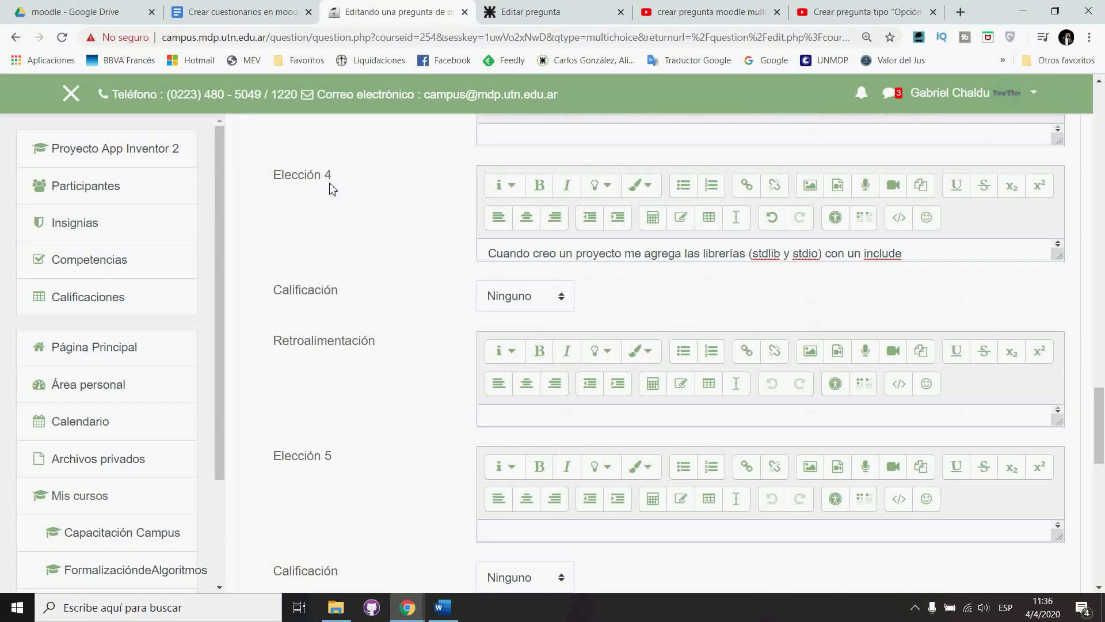
{"action": "scroll", "coordinate": [523, 328], "scroll_direction": "down", "scroll_amount": 6}
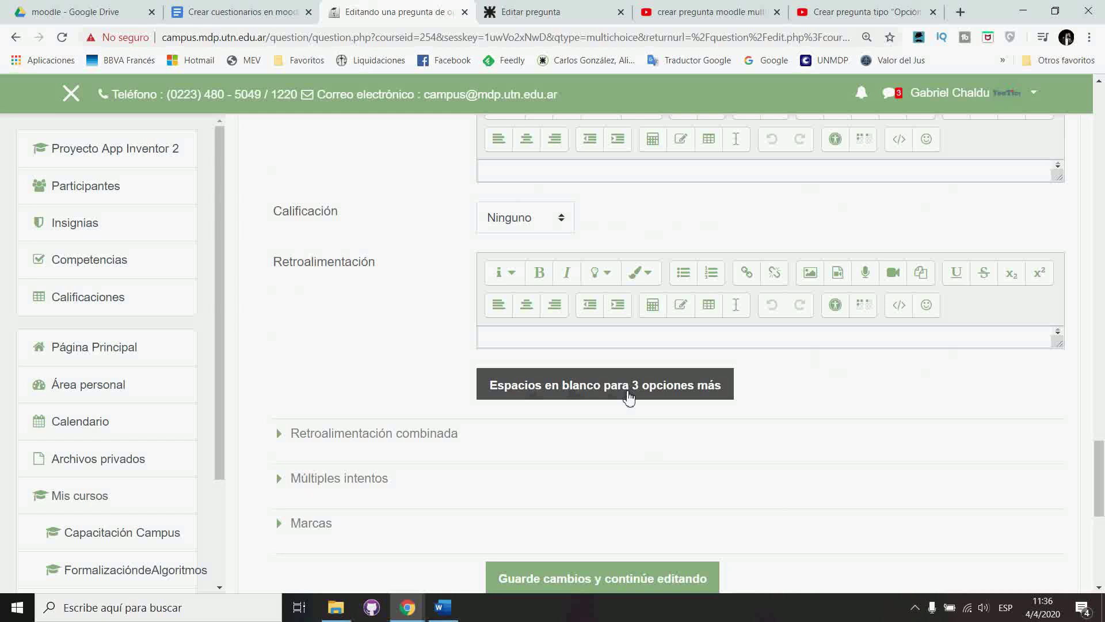
Examine the Retroalimentación combinada messages for correct, partially correct and incorrect answers
{"action": "left_click", "coordinate": [629, 396]}
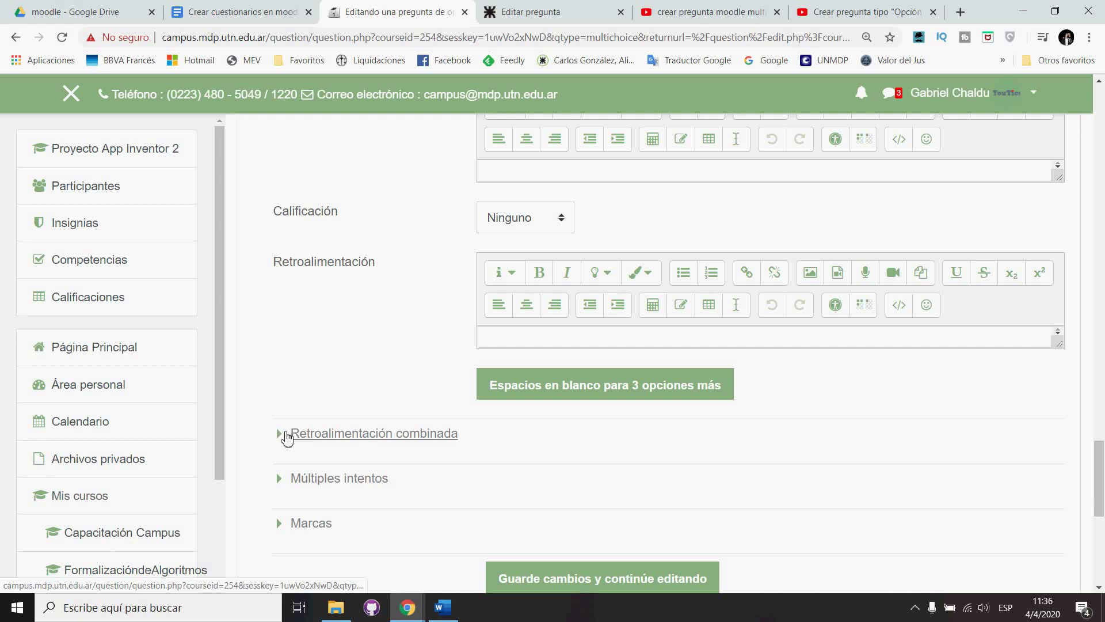
{"action": "left_click", "coordinate": [282, 435]}
{"action": "scroll", "coordinate": [488, 450], "scroll_direction": "down", "scroll_amount": 3}
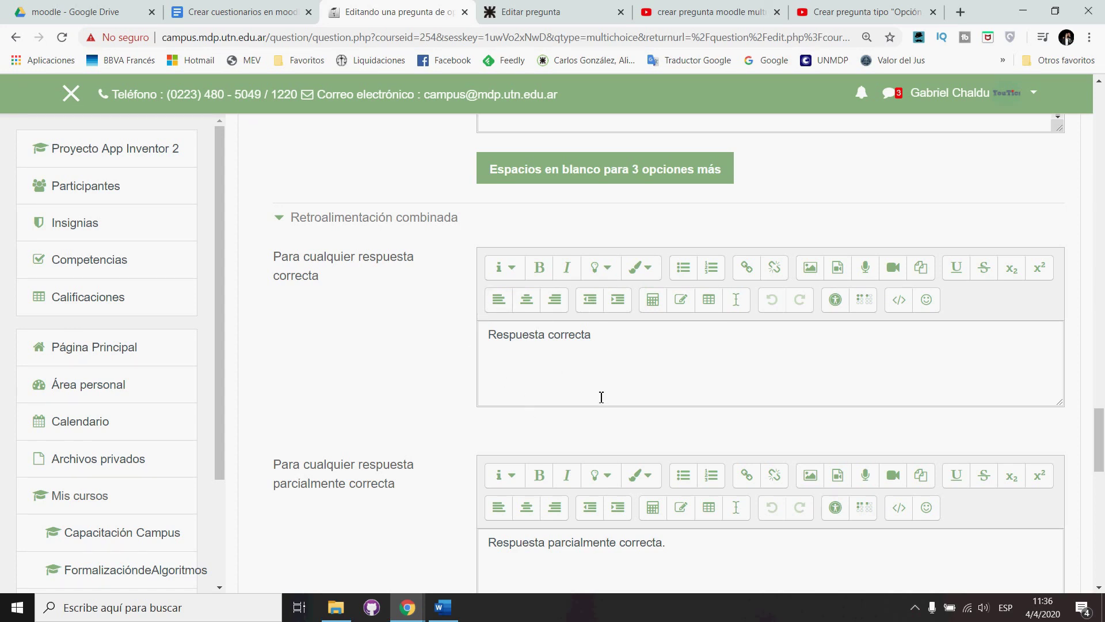
{"action": "scroll", "coordinate": [567, 393], "scroll_direction": "down", "scroll_amount": 3}
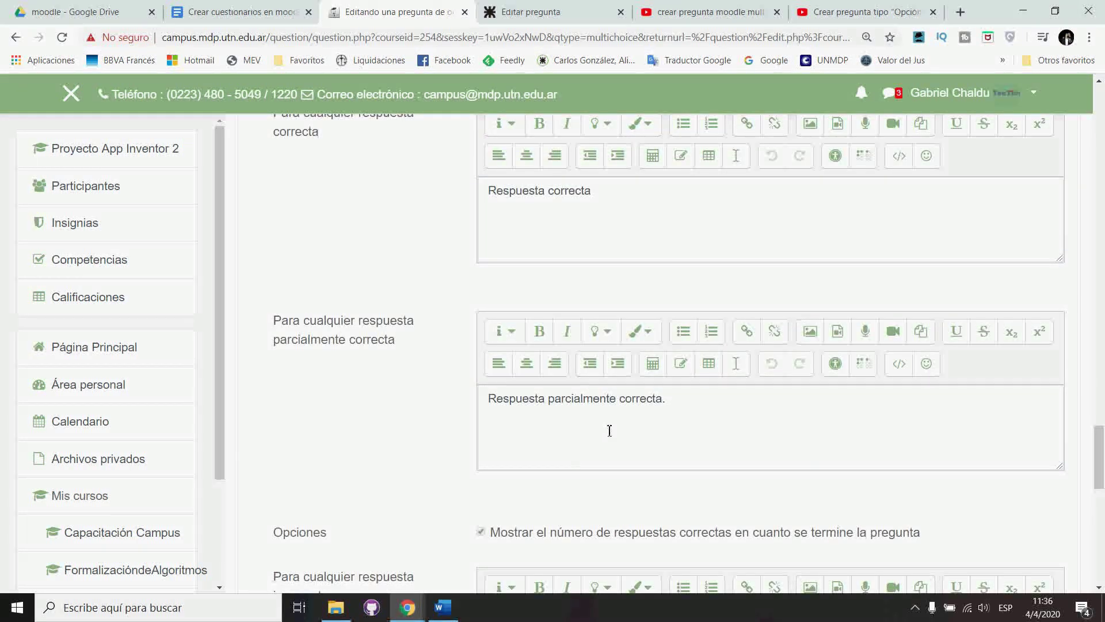
{"action": "scroll", "coordinate": [613, 412], "scroll_direction": "down", "scroll_amount": 4}
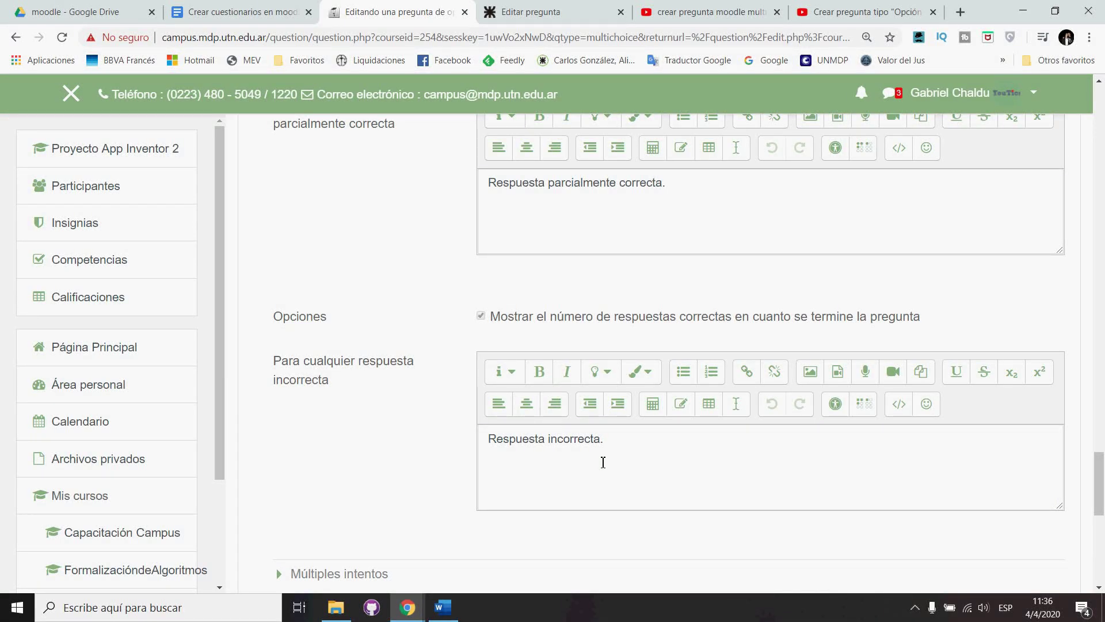
{"action": "scroll", "coordinate": [453, 407], "scroll_direction": "up", "scroll_amount": 2}
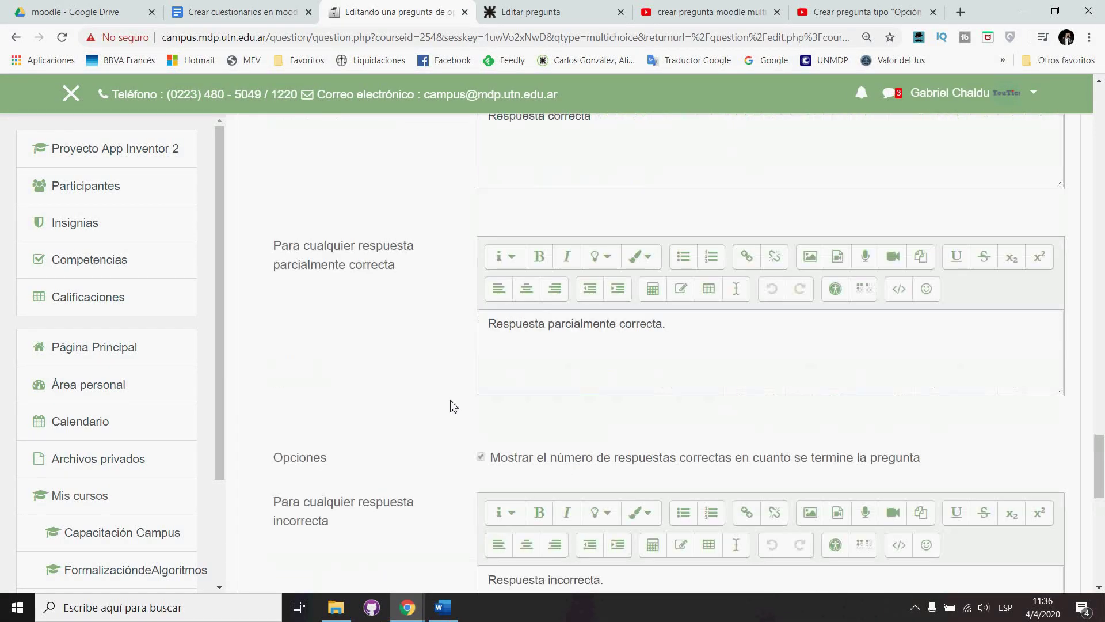
{"action": "scroll", "coordinate": [454, 406], "scroll_direction": "down", "scroll_amount": 6}
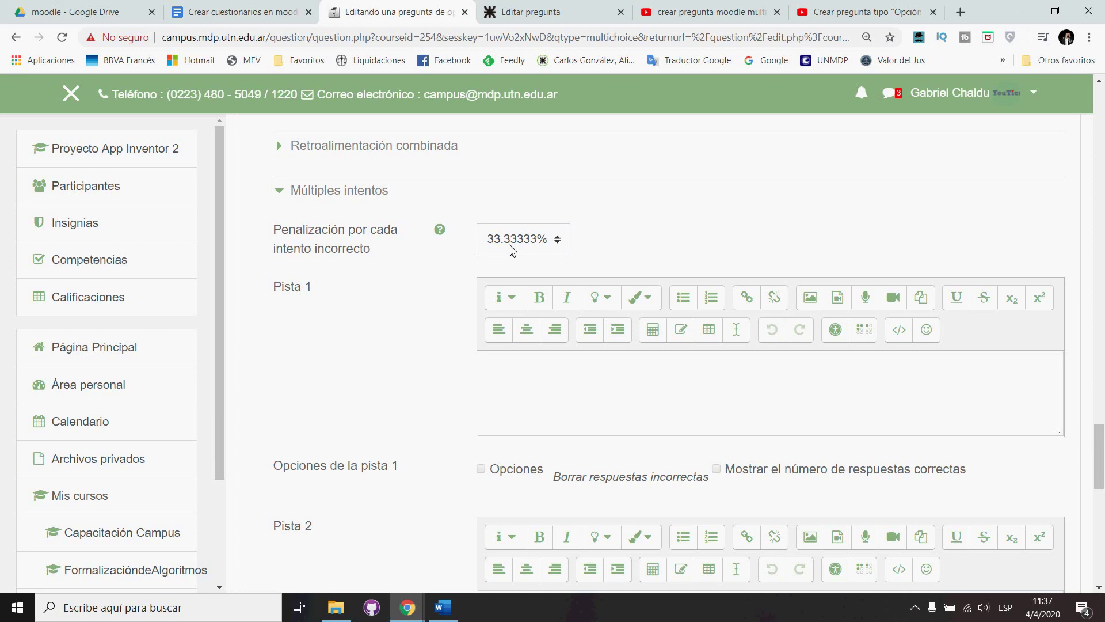
Check the penalty options per incorrect attempt under Múltiples intentos, keep 33.33333%, and save the question
{"action": "left_click", "coordinate": [558, 241]}
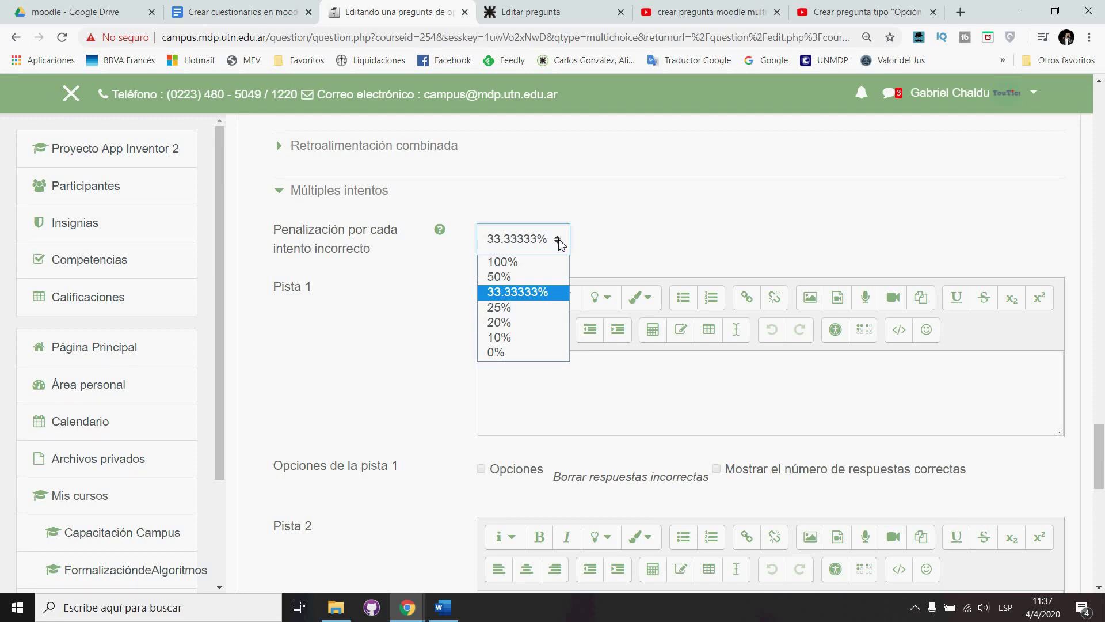
{"action": "left_click", "coordinate": [559, 241]}
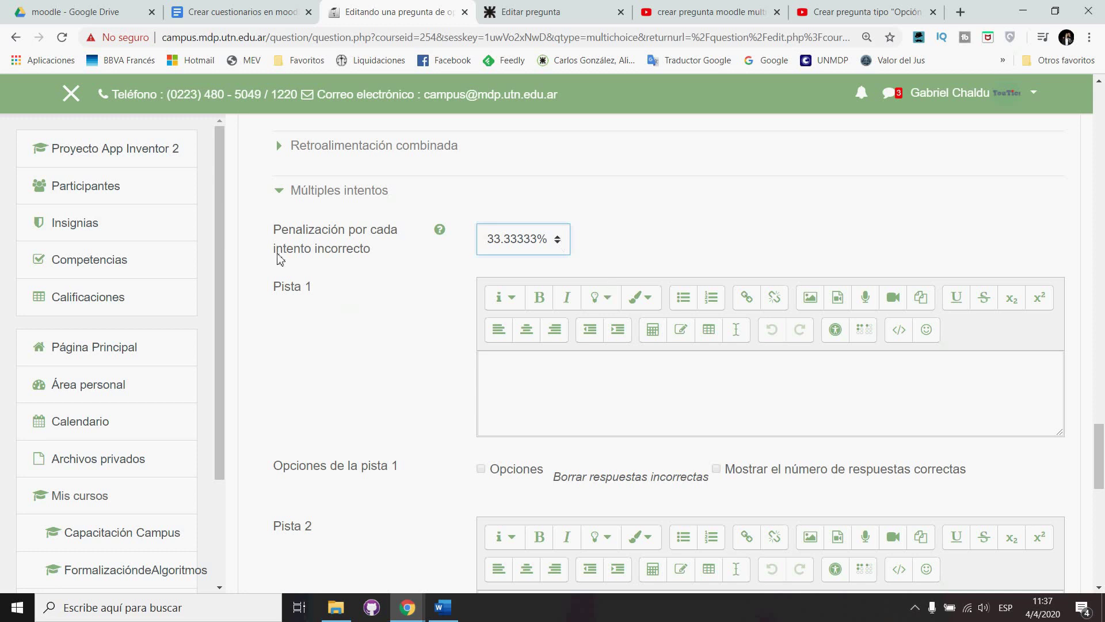
{"action": "left_click", "coordinate": [300, 190]}
{"action": "left_click", "coordinate": [570, 355]}
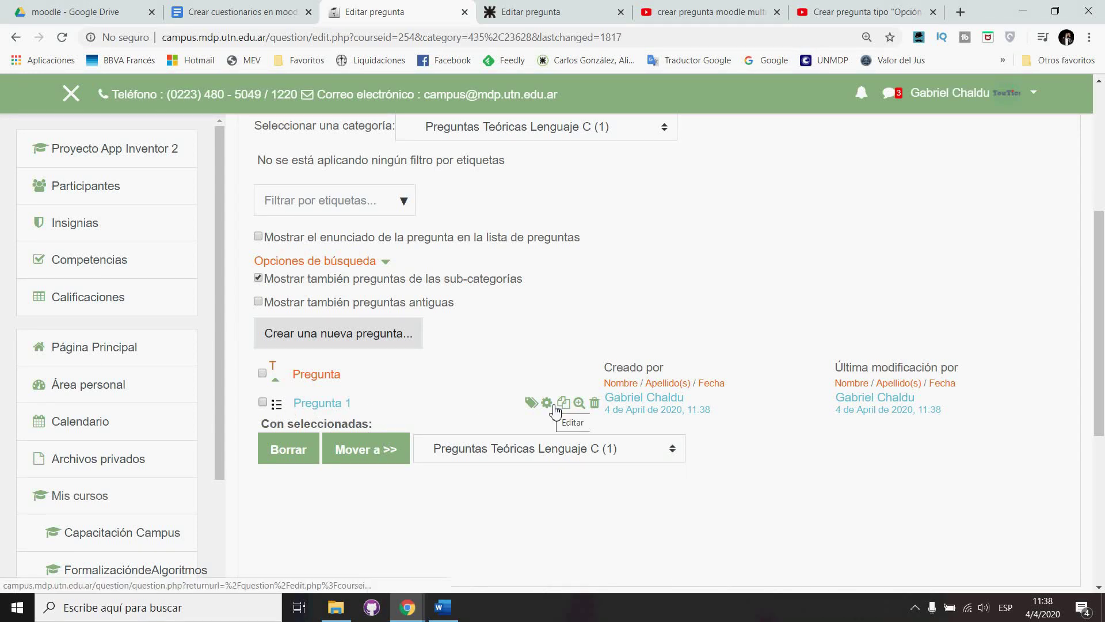
Preview Pregunta 1, submit "Convierte el código fuente en un archivo ejecutable." as the answer, and examine the feedback and correct answer
{"action": "left_click", "coordinate": [582, 404]}
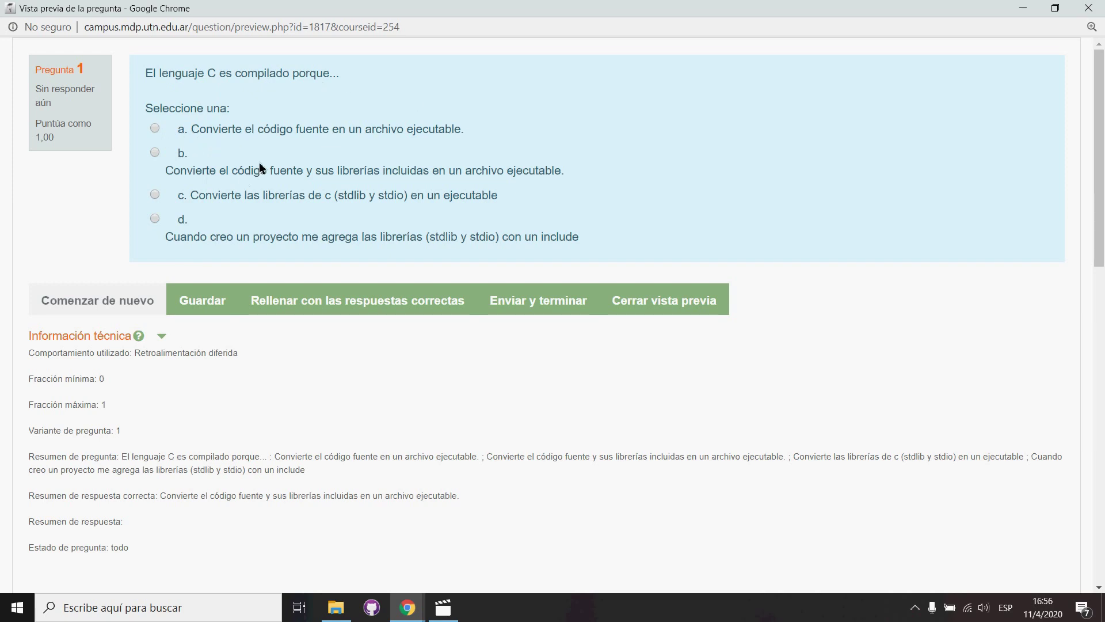
{"action": "left_click", "coordinate": [155, 129]}
{"action": "left_click", "coordinate": [566, 309]}
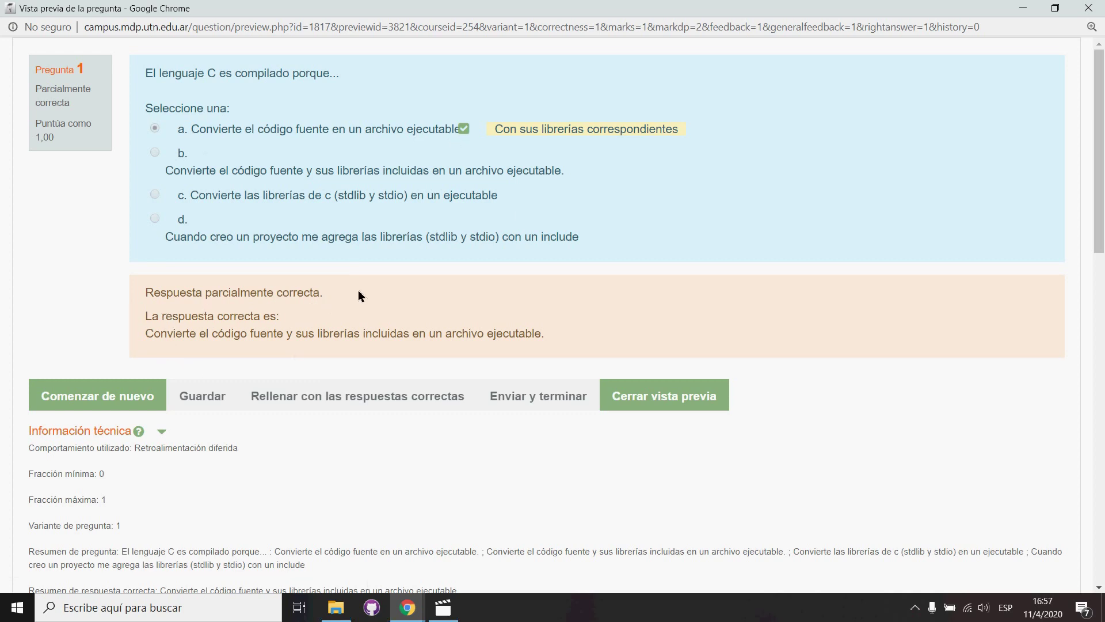
{"action": "left_click_drag", "start_coordinate": [495, 129], "coordinate": [685, 139]}
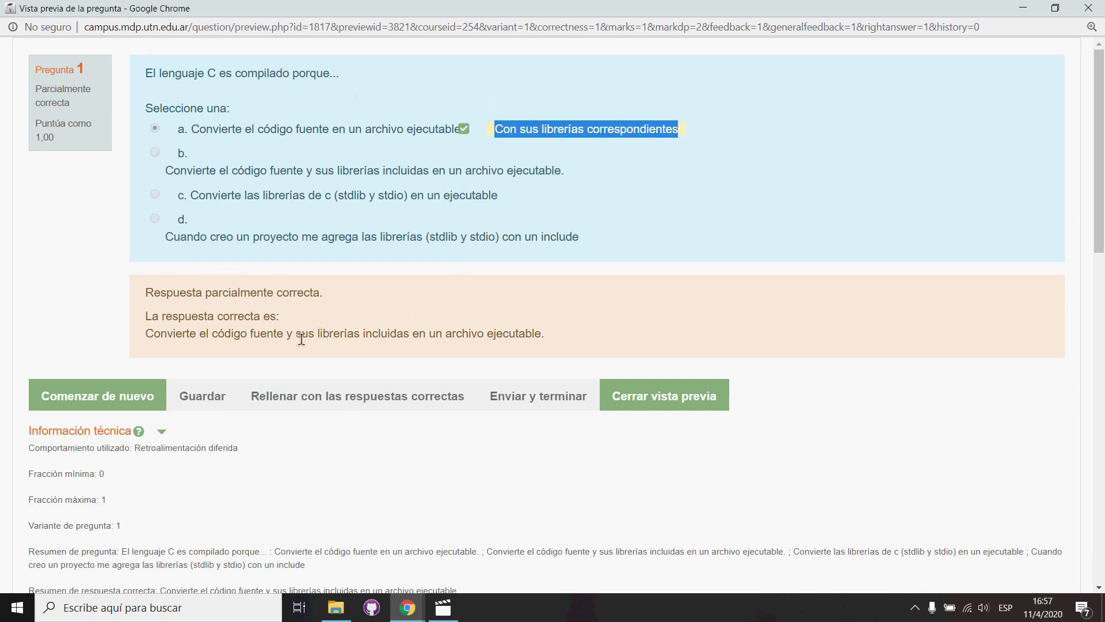
{"action": "left_click_drag", "start_coordinate": [146, 336], "coordinate": [571, 346]}
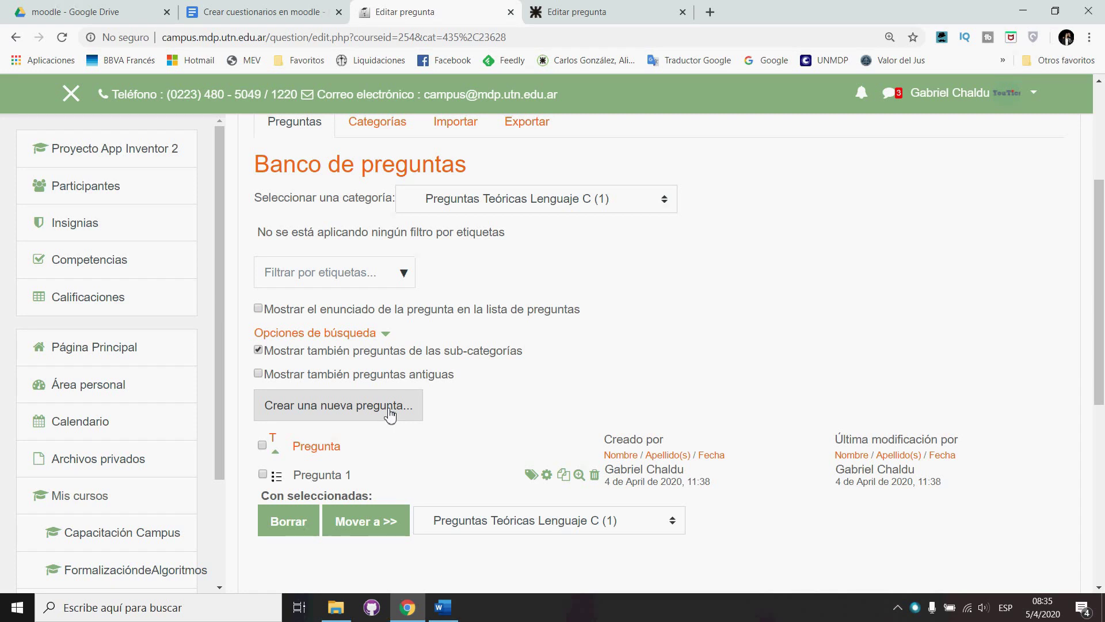
Add a new Opción múltiple question to the Preguntas Teóricas Lenguaje C category of the question bank
{"action": "left_click", "coordinate": [391, 410]}
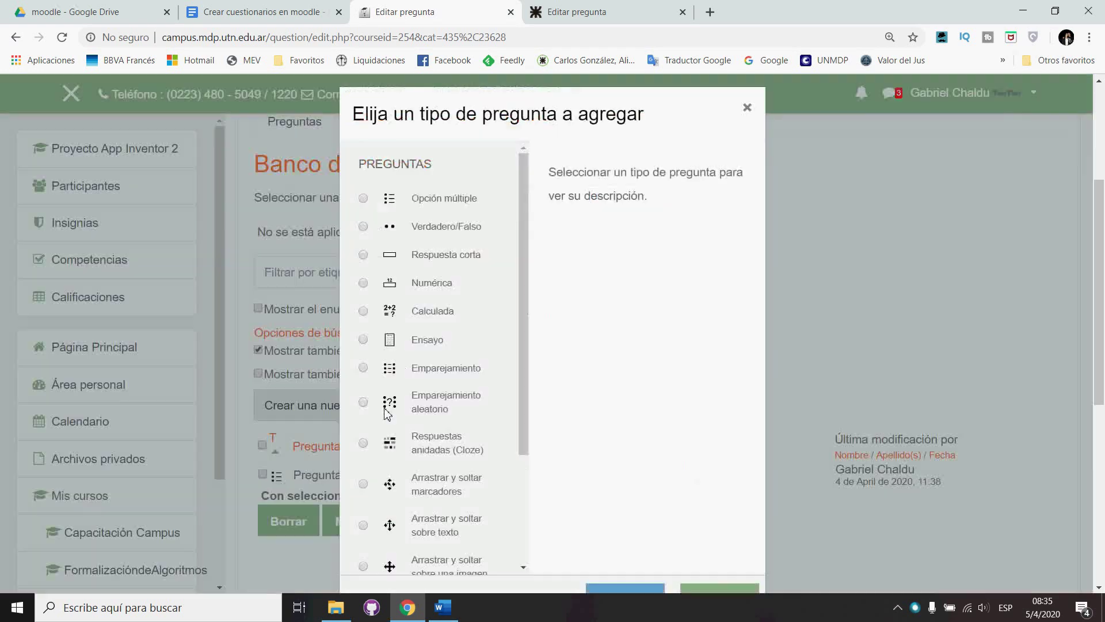
{"action": "left_click", "coordinate": [451, 201]}
{"action": "scroll", "coordinate": [609, 365], "scroll_direction": "down", "scroll_amount": 2}
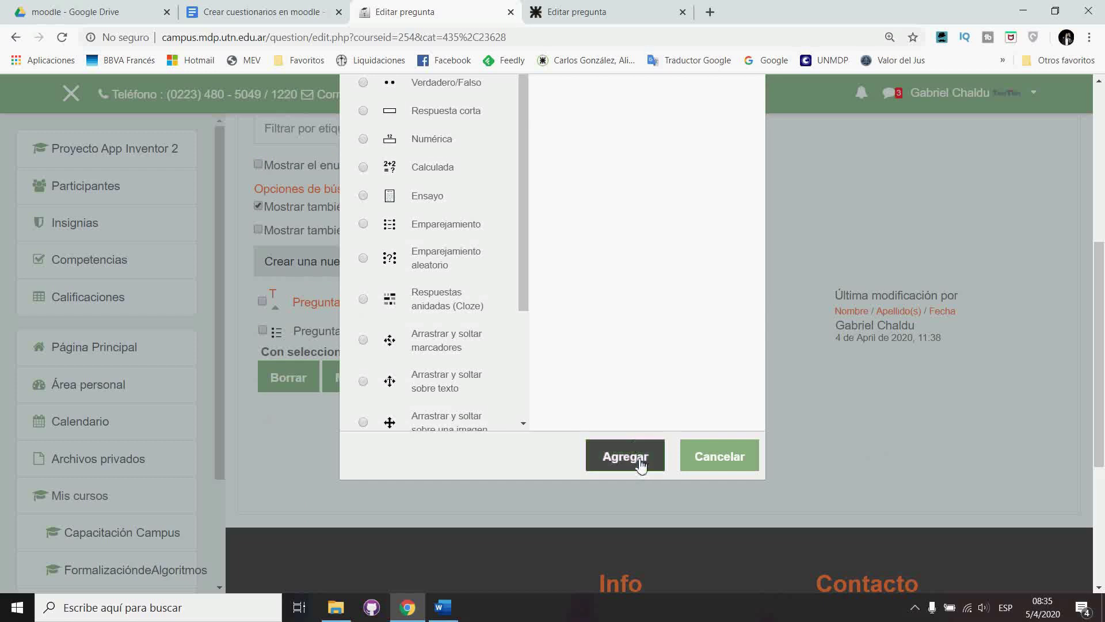
{"action": "left_click", "coordinate": [641, 464]}
Keep the category Preguntas Teóricas Lenguaje C, name the question "Pregunta 2" and enter "SELECCIONE TODAS LAS RESPUESTAS CORRECTAS ¿Cómo se declara e inicializa una constante?" as its statement
{"action": "left_click", "coordinate": [739, 242]}
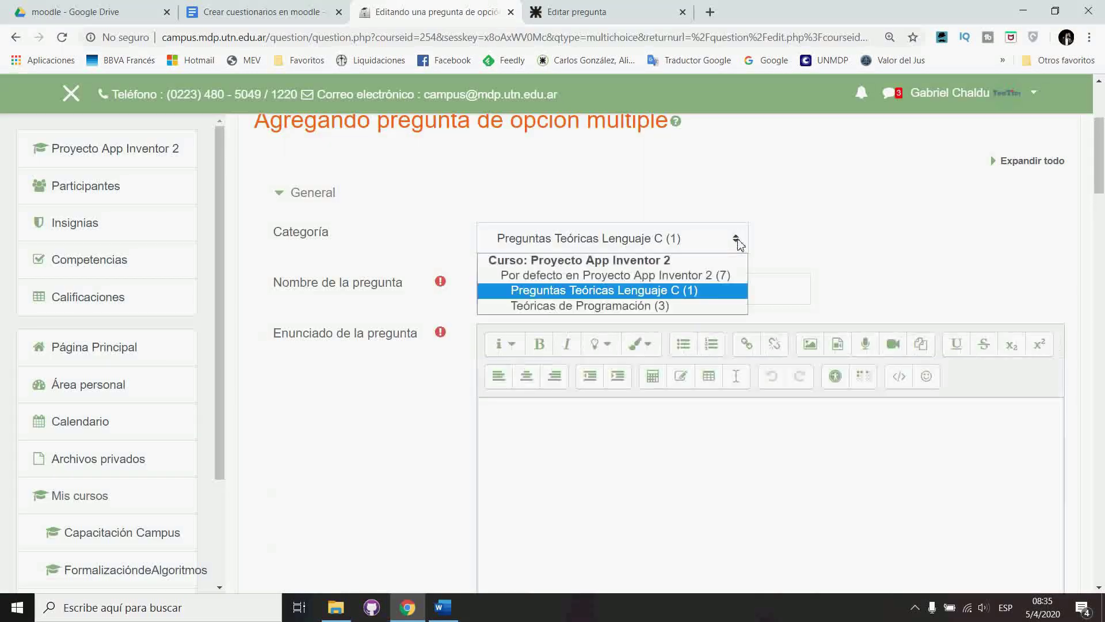
{"action": "left_click", "coordinate": [664, 293]}
{"action": "left_click", "coordinate": [517, 299]}
{"action": "type", "text": "Pregunta 2"}
{"action": "left_click", "coordinate": [552, 428]}
{"action": "type", "text": "SELECCIONE TODAS LAS RESPUESTAS CORRECTAS ¿Cómo se declara e inicializa una constante?"}
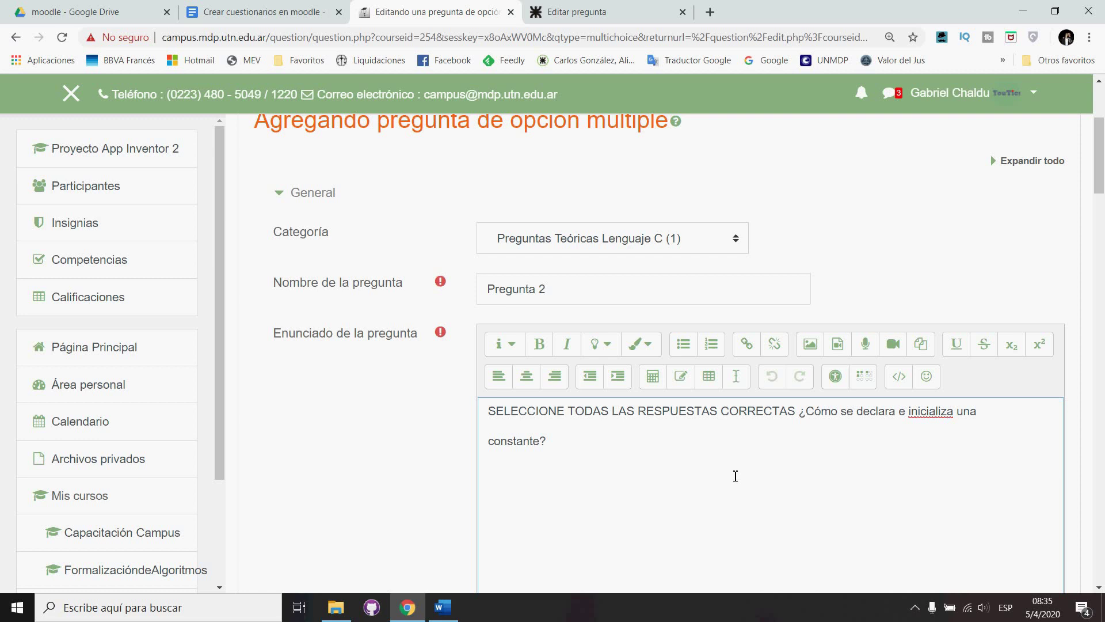
Leave the default mark of Pregunta 2 at 1 and set its answer mode to "Se permiten varias respuestas"
{"action": "scroll", "coordinate": [736, 476], "scroll_direction": "down", "scroll_amount": 5}
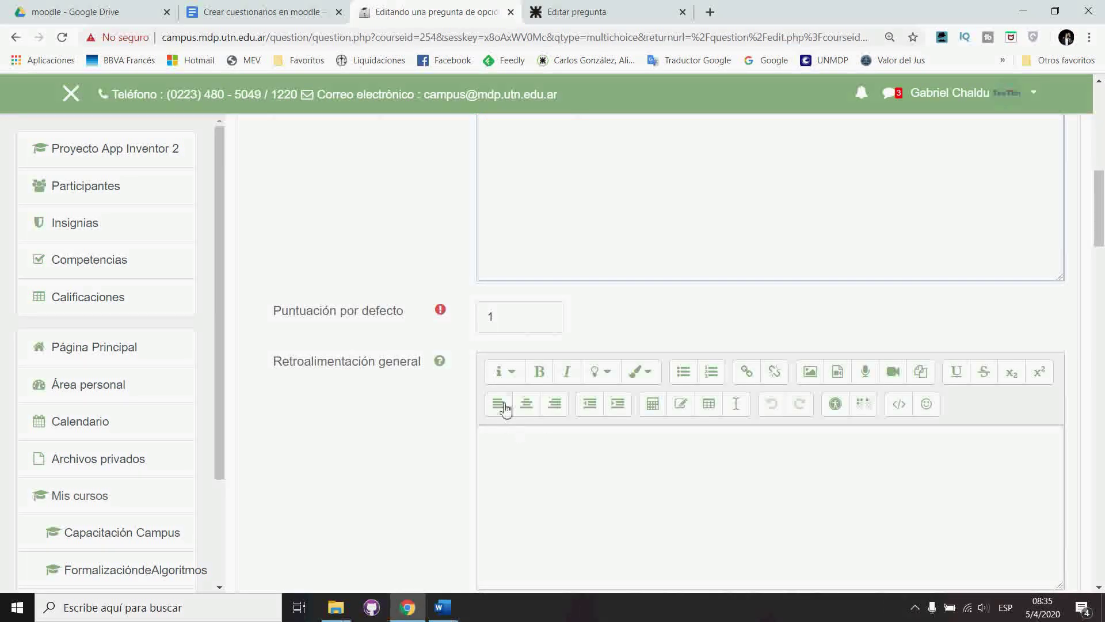
{"action": "left_click", "coordinate": [519, 320]}
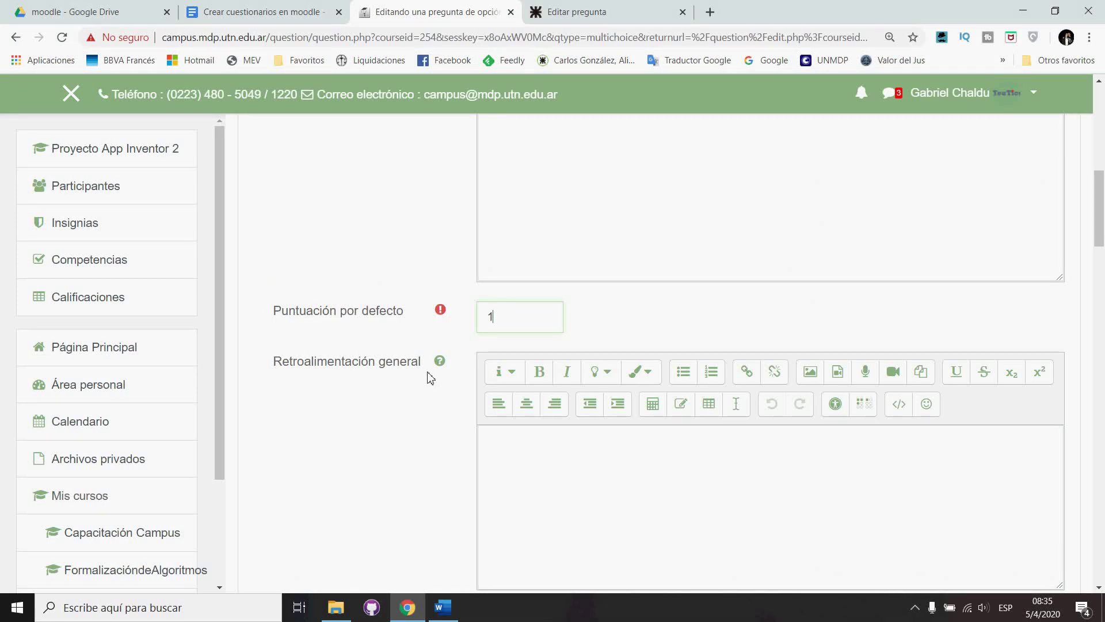
{"action": "scroll", "coordinate": [529, 464], "scroll_direction": "down", "scroll_amount": 2}
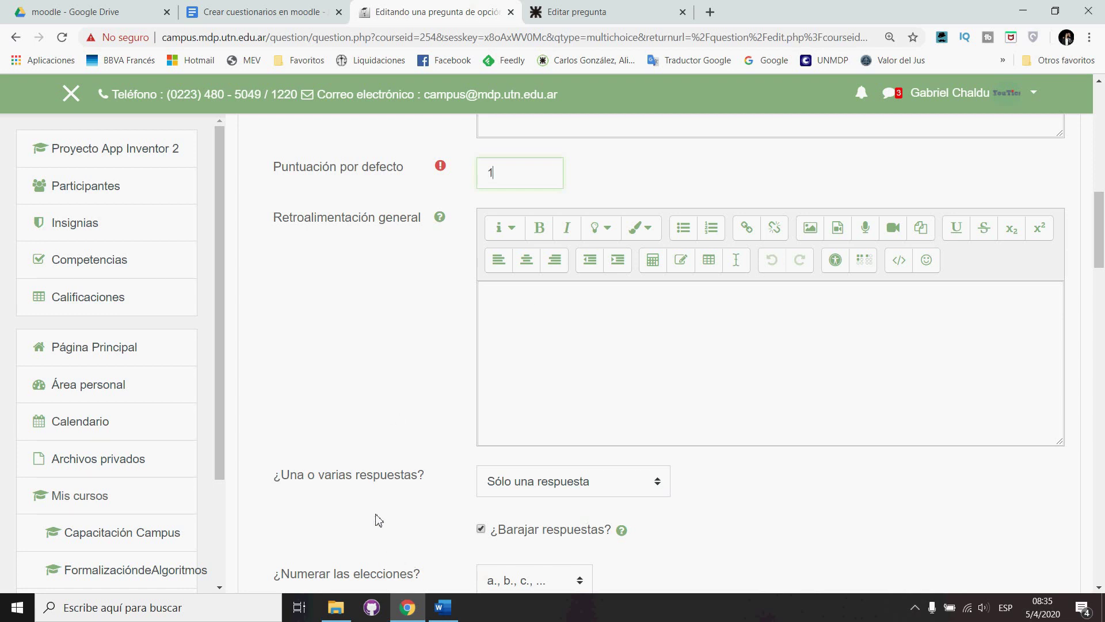
{"action": "scroll", "coordinate": [377, 521], "scroll_direction": "down", "scroll_amount": 2}
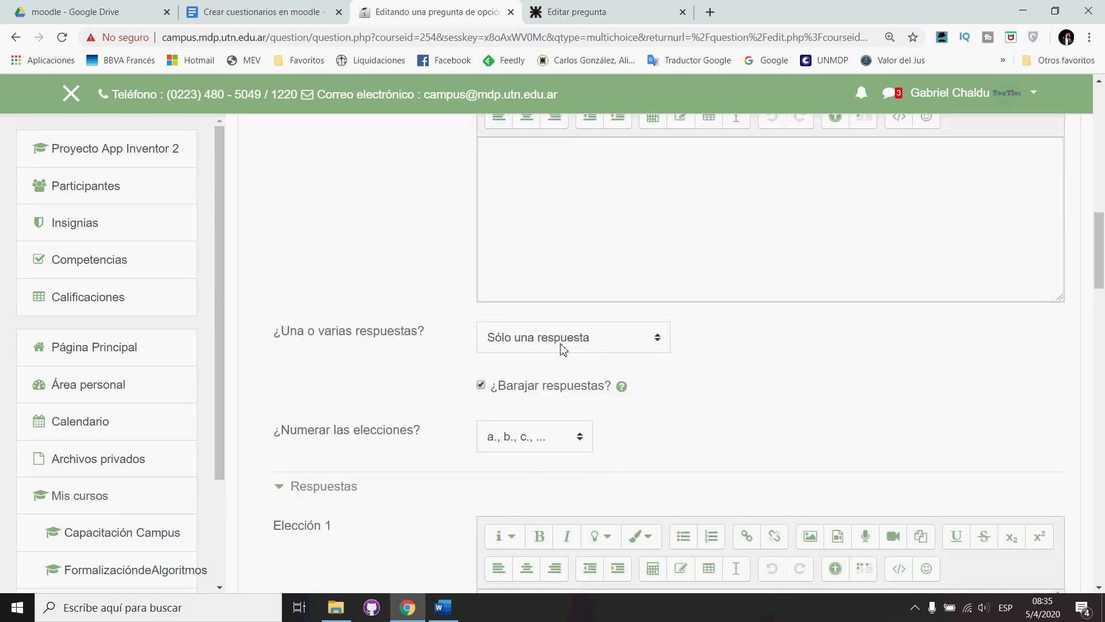
{"action": "left_click", "coordinate": [666, 346]}
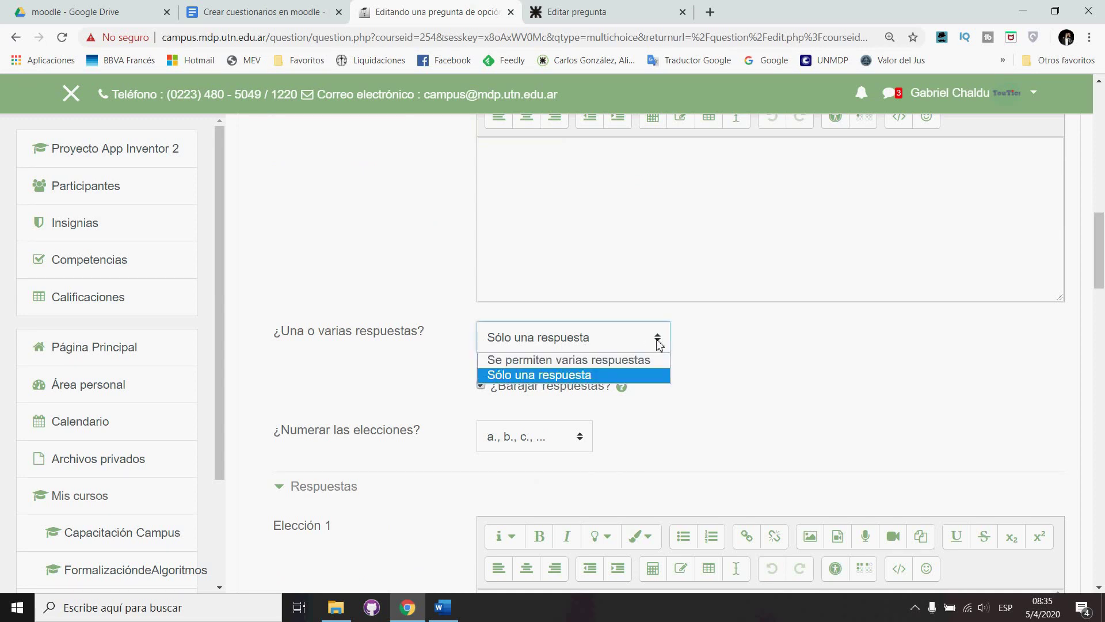
{"action": "left_click", "coordinate": [654, 361]}
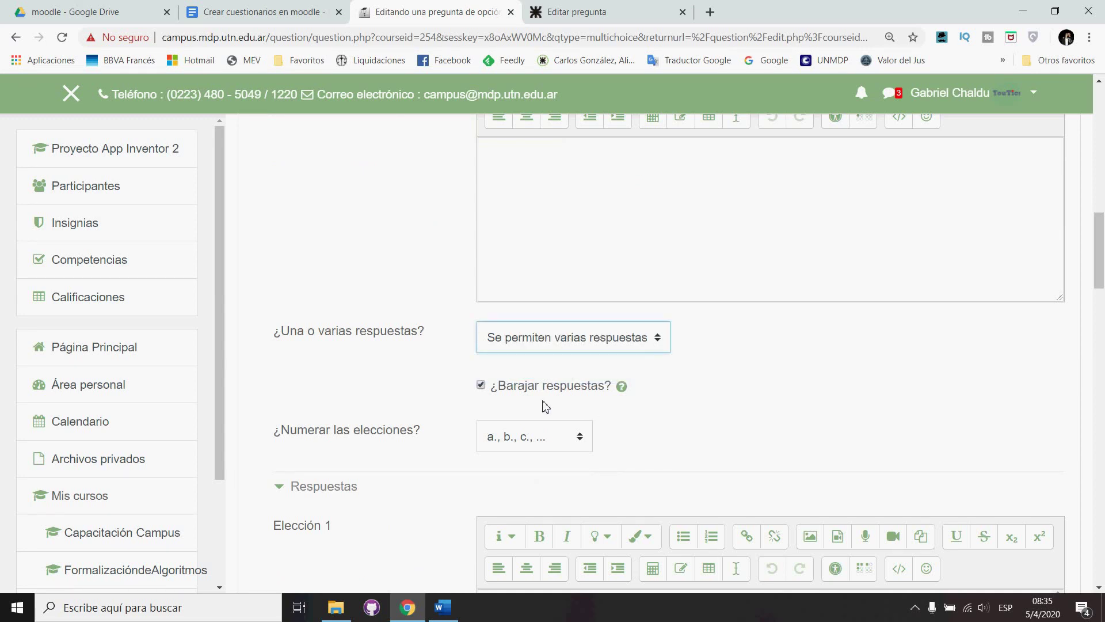
Copy "#define a 3.14" from the Word exam document into the text of Elección 1
{"action": "scroll", "coordinate": [541, 490], "scroll_direction": "down", "scroll_amount": 5}
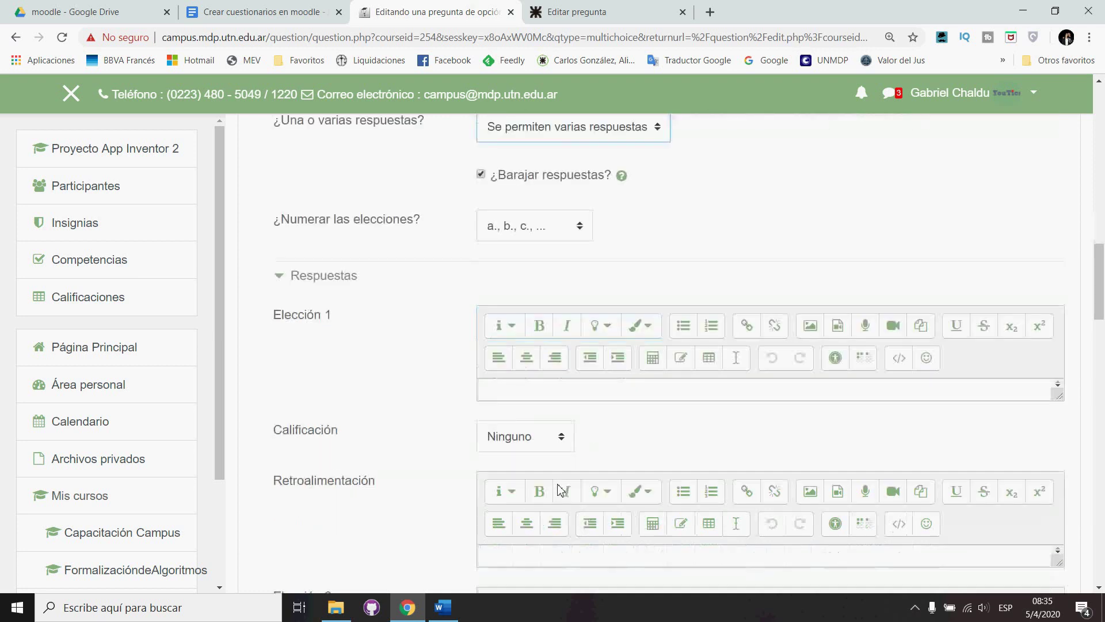
{"action": "left_click", "coordinate": [514, 315]}
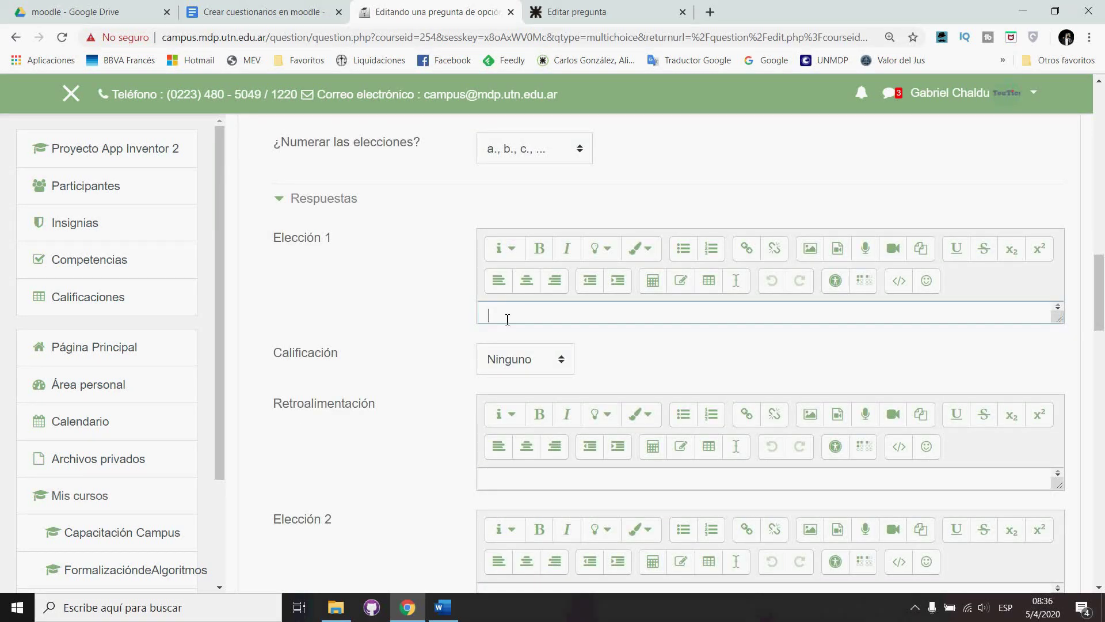
{"action": "mouse_move", "coordinate": [459, 603]}
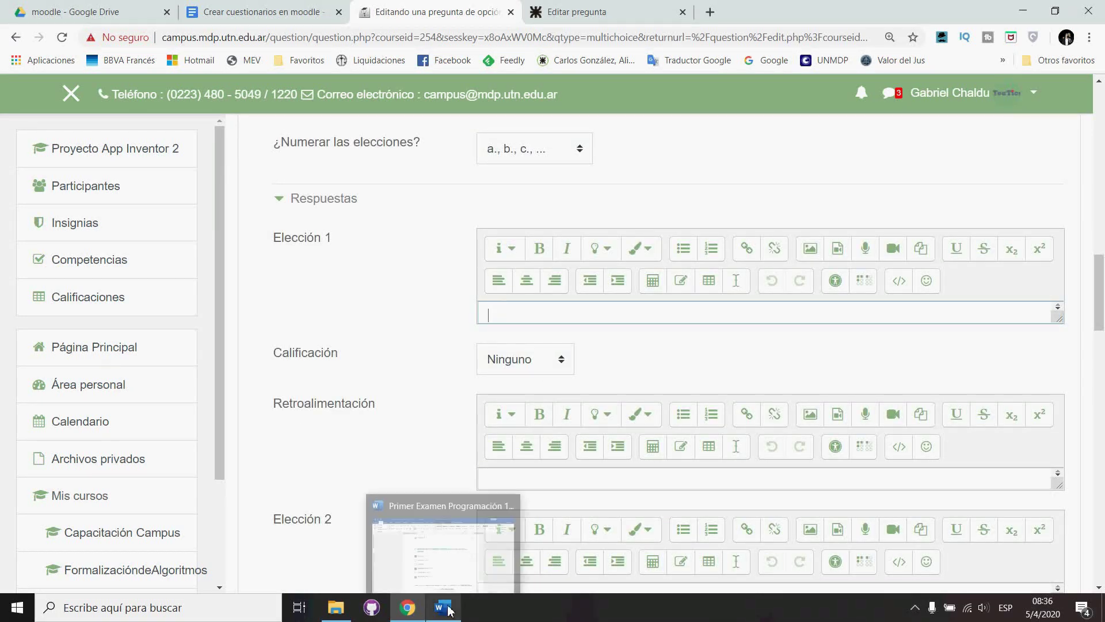
{"action": "left_click", "coordinate": [456, 564]}
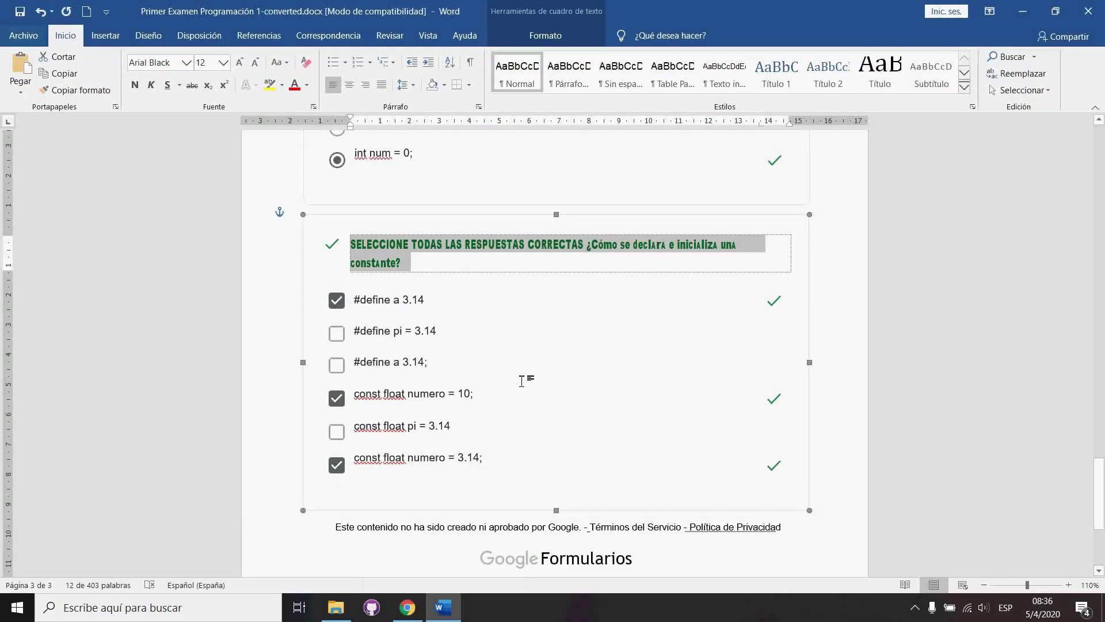
{"action": "left_click_drag", "start_coordinate": [354, 309], "coordinate": [419, 304]}
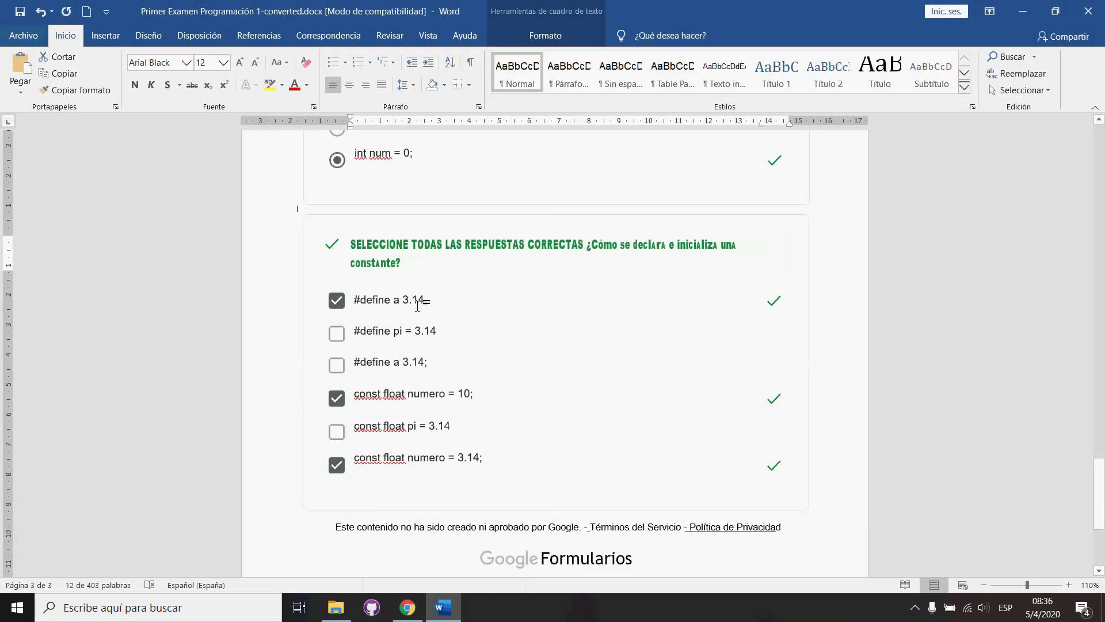
{"action": "left_click", "coordinate": [437, 306]}
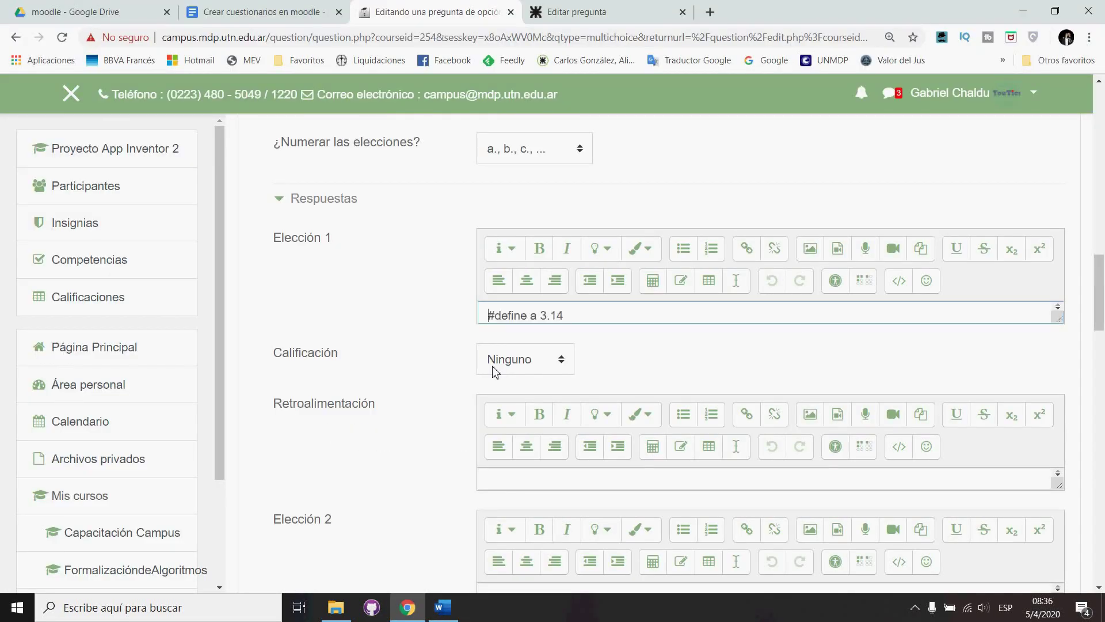
Set the grade of Elección 1, "#define a 3.14", to 33,33333%
{"action": "left_click", "coordinate": [561, 360]}
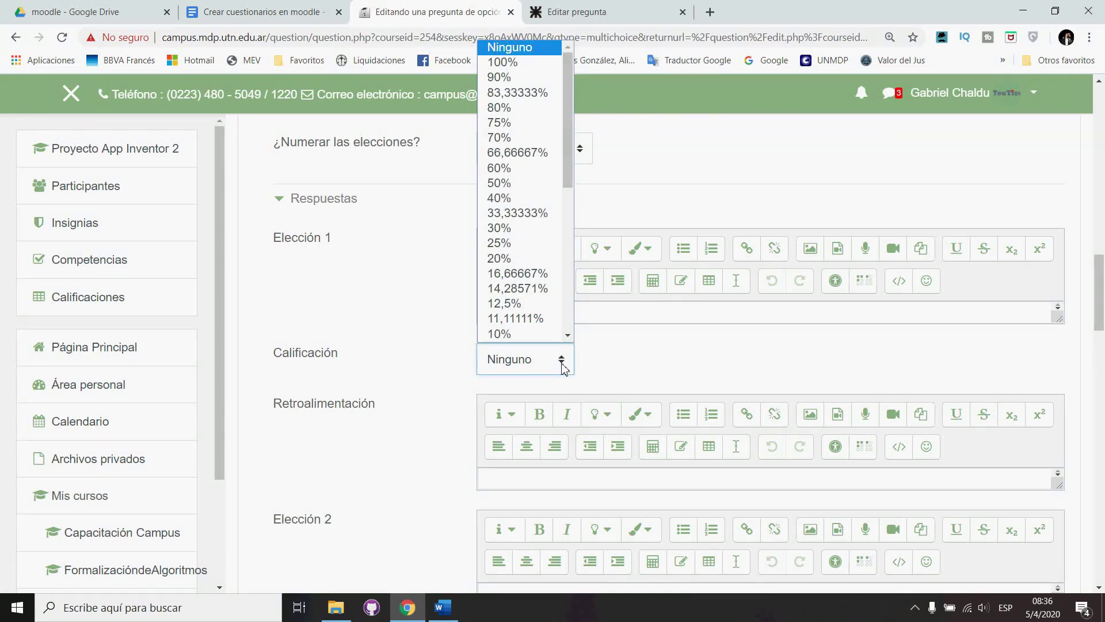
{"action": "left_click", "coordinate": [604, 366]}
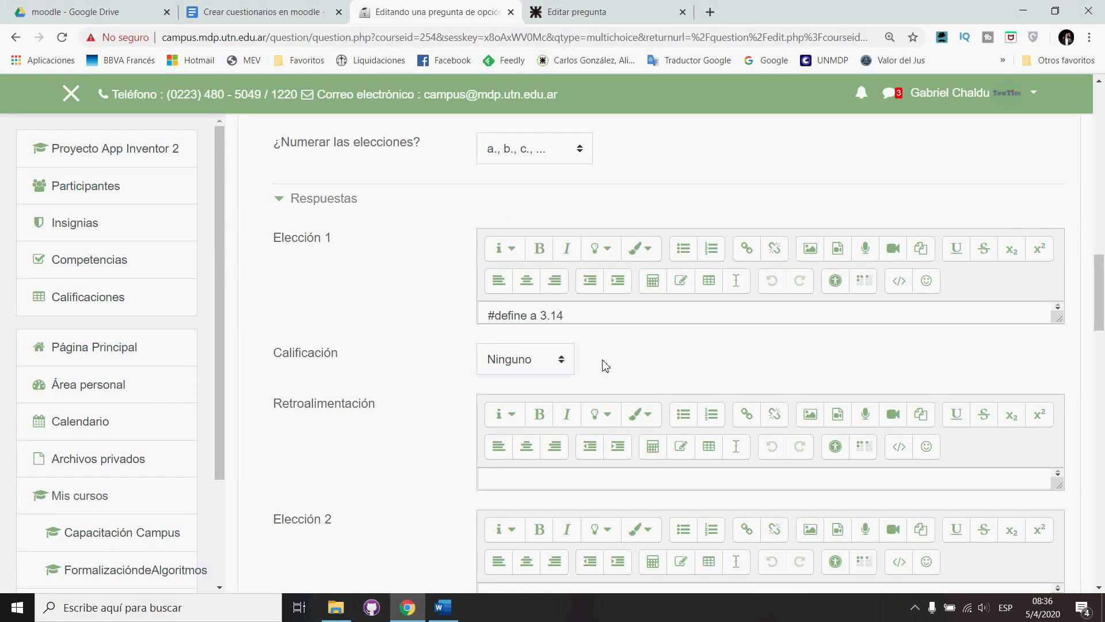
{"action": "left_click", "coordinate": [565, 366]}
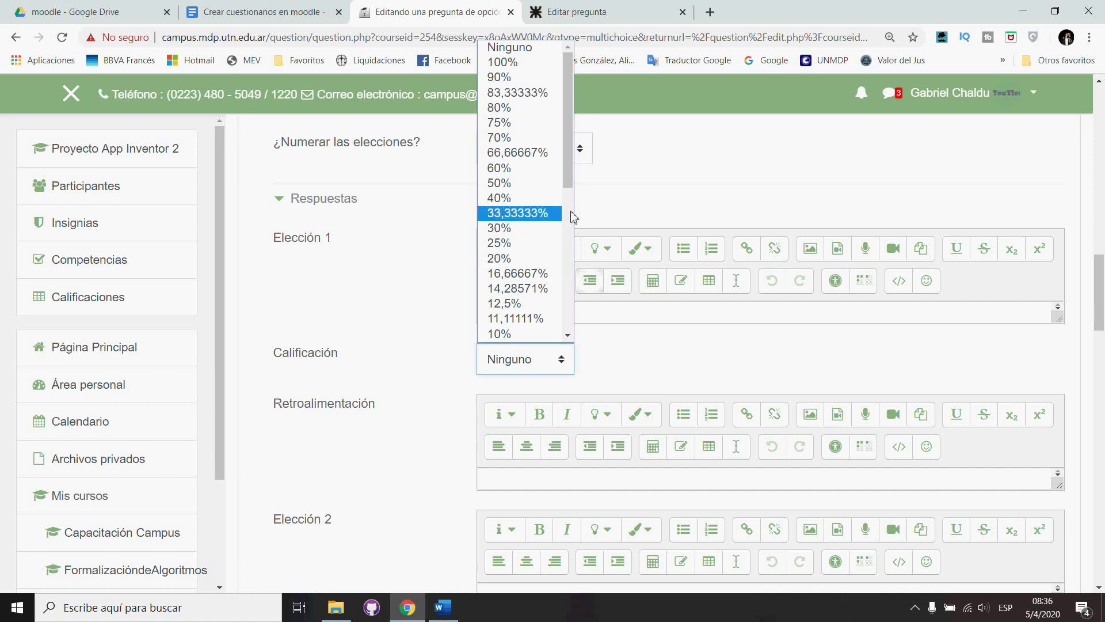
{"action": "left_click", "coordinate": [546, 214]}
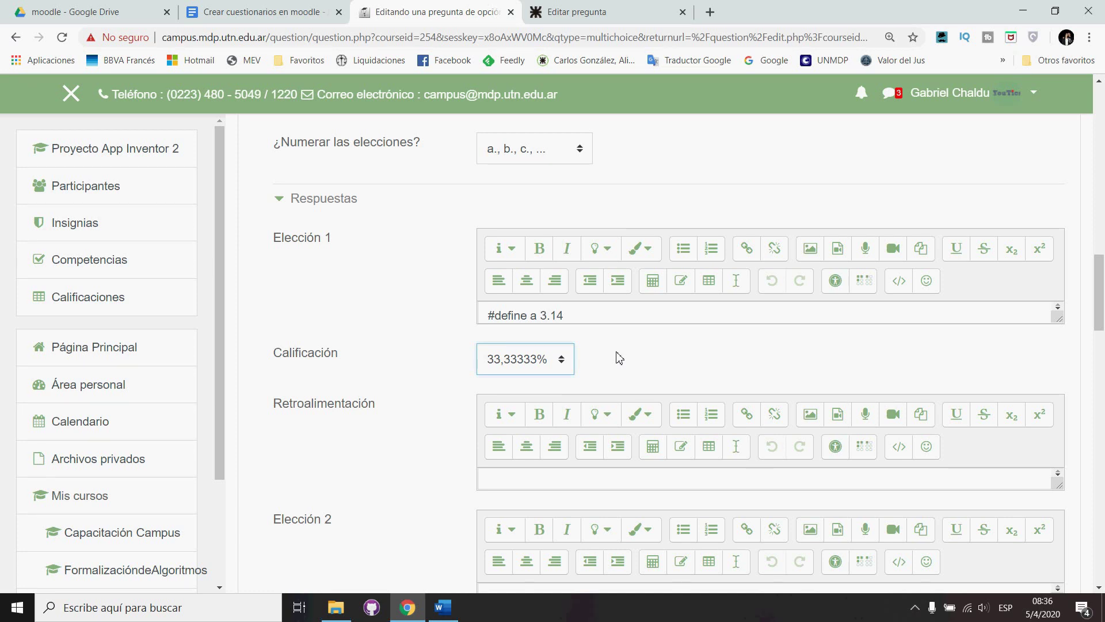
{"action": "scroll", "coordinate": [619, 358], "scroll_direction": "up", "scroll_amount": 15}
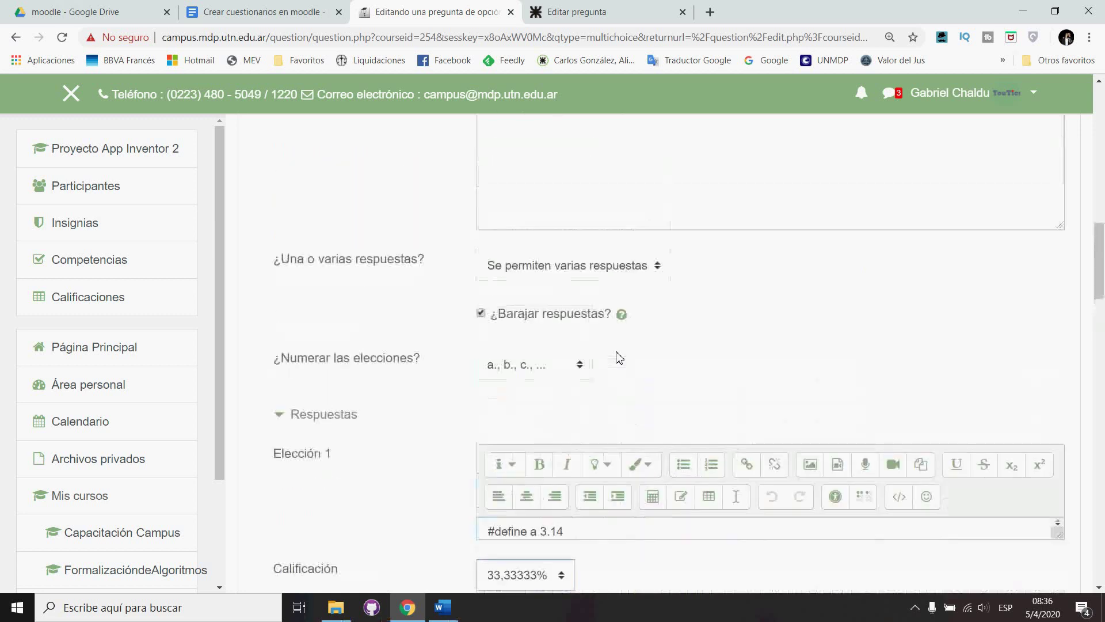
{"action": "scroll", "coordinate": [623, 358], "scroll_direction": "up", "scroll_amount": 2}
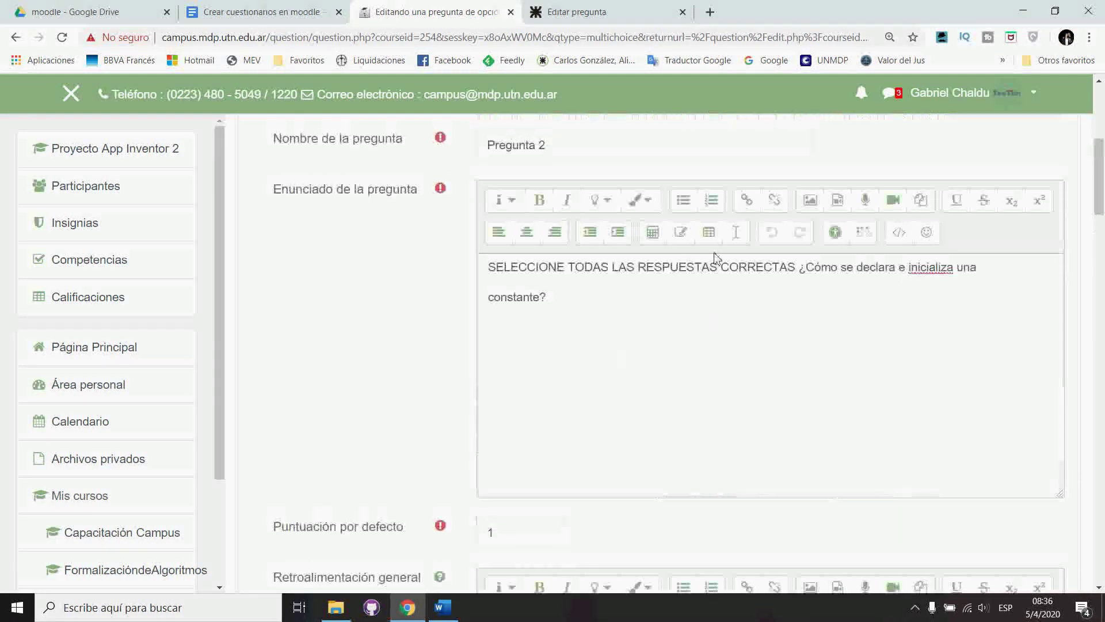
Copy "#define pi = 3.14" from the Word exam document into the text of Elección 2
{"action": "scroll", "coordinate": [752, 330], "scroll_direction": "down", "scroll_amount": 6}
{"action": "scroll", "coordinate": [751, 330], "scroll_direction": "down", "scroll_amount": 4}
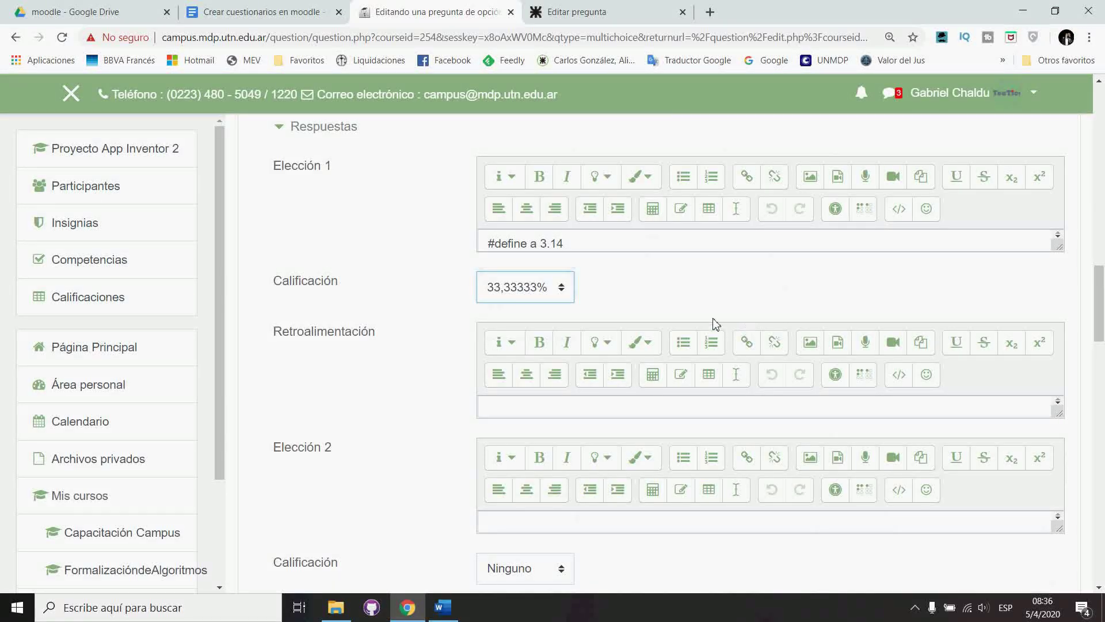
{"action": "scroll", "coordinate": [716, 323], "scroll_direction": "down", "scroll_amount": 1}
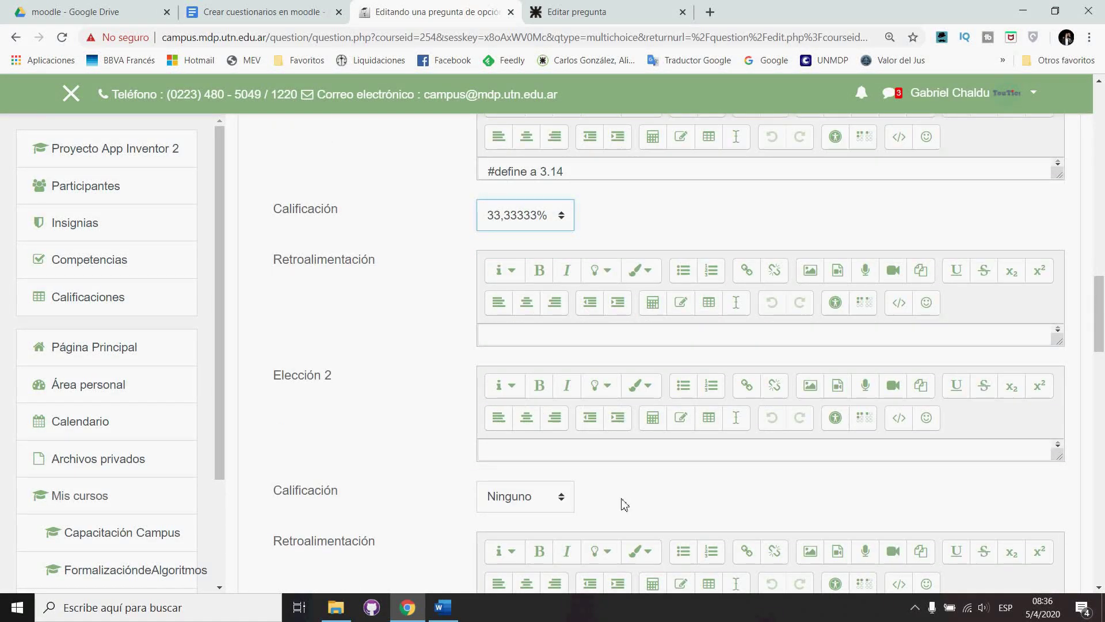
{"action": "left_click", "coordinate": [519, 455]}
{"action": "key", "text": "alt+Tab"}
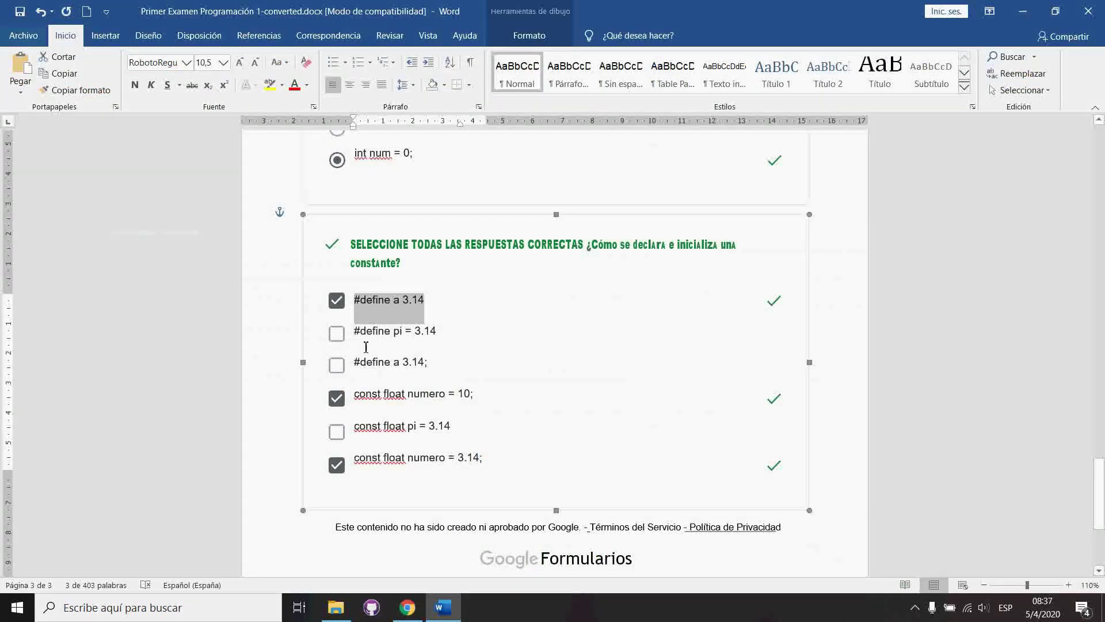
{"action": "left_click_drag", "start_coordinate": [354, 333], "coordinate": [438, 333]}
{"action": "key", "text": "ctrl+c"}
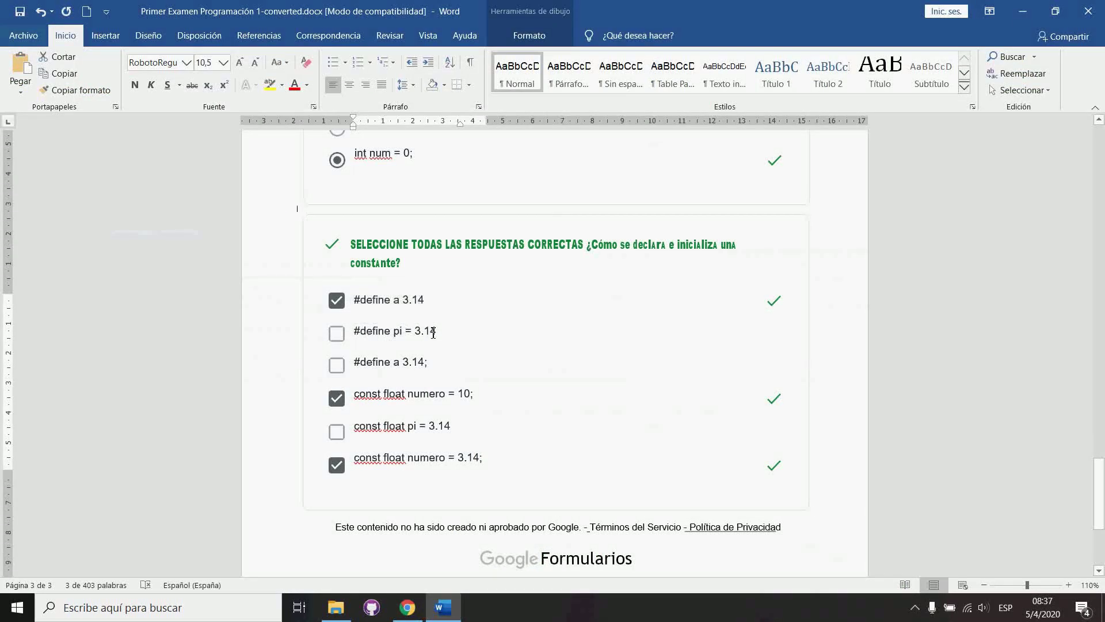
{"action": "key", "text": "alt+Tab"}
{"action": "key", "text": "ctrl+v"}
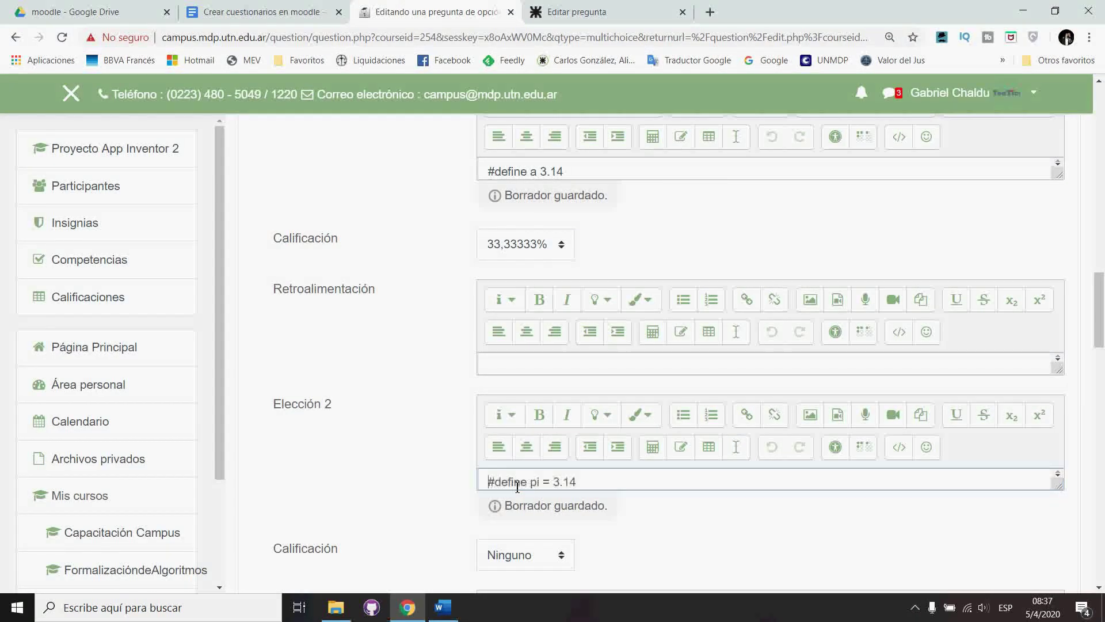
Copy "#define a 3.14;" from the Word exam document into the text of Elección 3
{"action": "scroll", "coordinate": [519, 481], "scroll_direction": "down", "scroll_amount": 6}
{"action": "left_click", "coordinate": [523, 371]}
{"action": "key", "text": "alt+Tab"}
{"action": "double_click", "coordinate": [386, 366]}
{"action": "left_click_drag", "start_coordinate": [354, 367], "coordinate": [354, 397]}
{"action": "key", "text": "alt+Tab"}
{"action": "type", "text": "#define a 3.14;"}
Copy "const float numero = 10;" from the Word exam document into Elección 4 and set its grade to 33,33333%
{"action": "scroll", "coordinate": [494, 456], "scroll_direction": "down", "scroll_amount": 4}
{"action": "left_click", "coordinate": [495, 442]}
{"action": "key", "text": "alt+Tab"}
{"action": "key", "text": "alt+Tab"}
{"action": "type", "text": "const float numero = 10;"}
{"action": "left_click", "coordinate": [569, 475]}
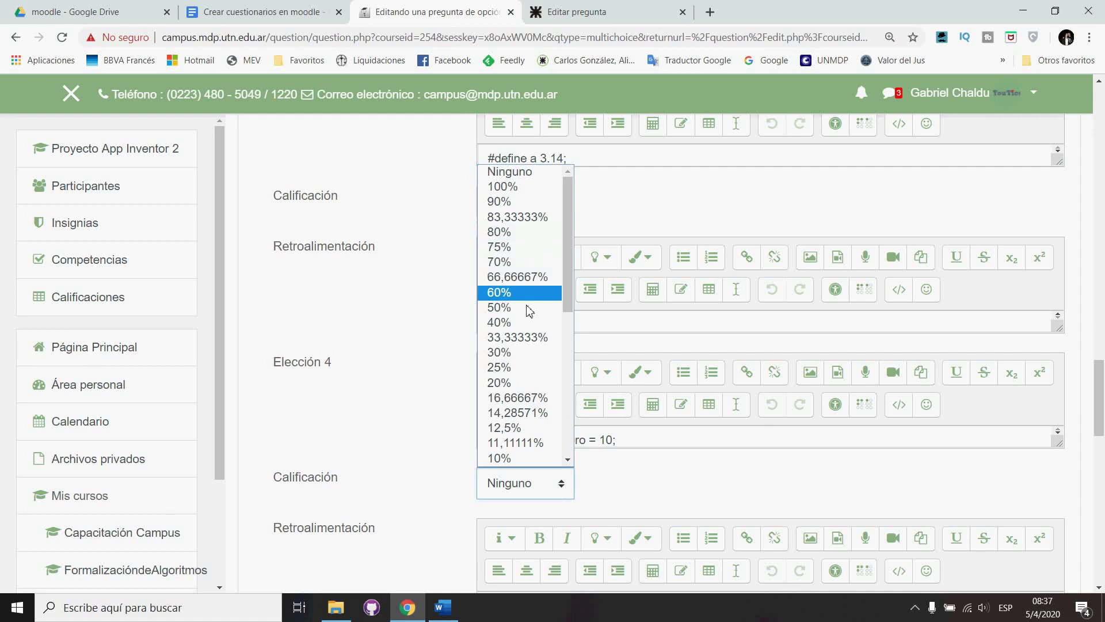
{"action": "left_click", "coordinate": [544, 339]}
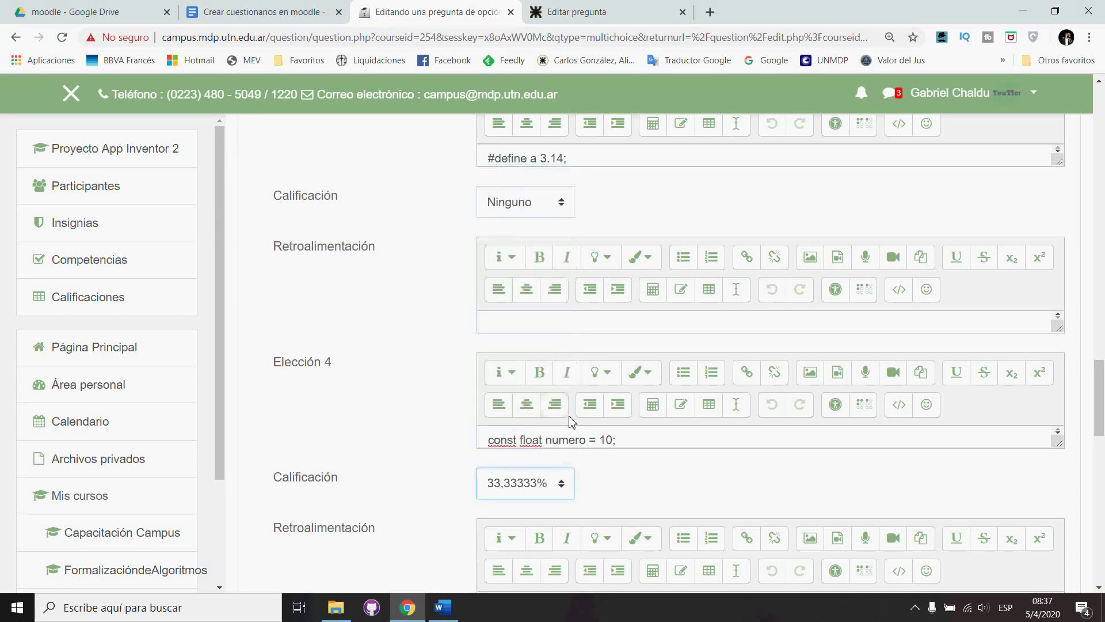
Copy "const float pi = 3.14" from the Word exam document into Elección 5 and add blank spaces for 3 more choices
{"action": "scroll", "coordinate": [593, 471], "scroll_direction": "down", "scroll_amount": 4}
{"action": "scroll", "coordinate": [438, 381], "scroll_direction": "down", "scroll_amount": 2}
{"action": "left_click", "coordinate": [497, 361]}
{"action": "key", "text": "alt+Tab"}
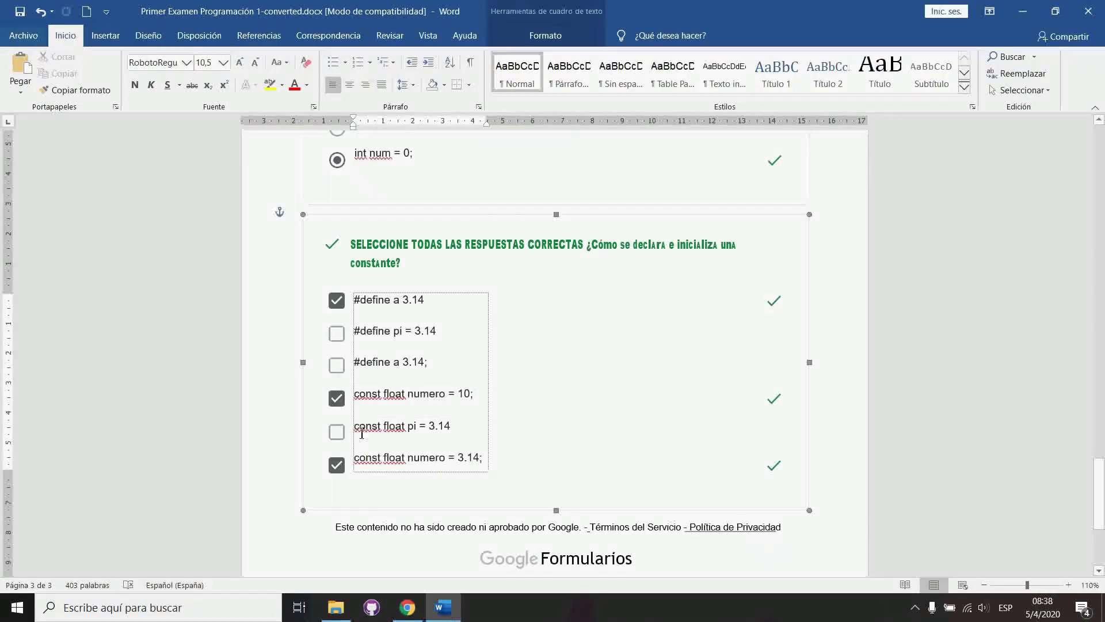
{"action": "triple_click", "coordinate": [362, 428]}
{"action": "key", "text": "alt+Tab"}
{"action": "type", "text": "const float pi = 3.14"}
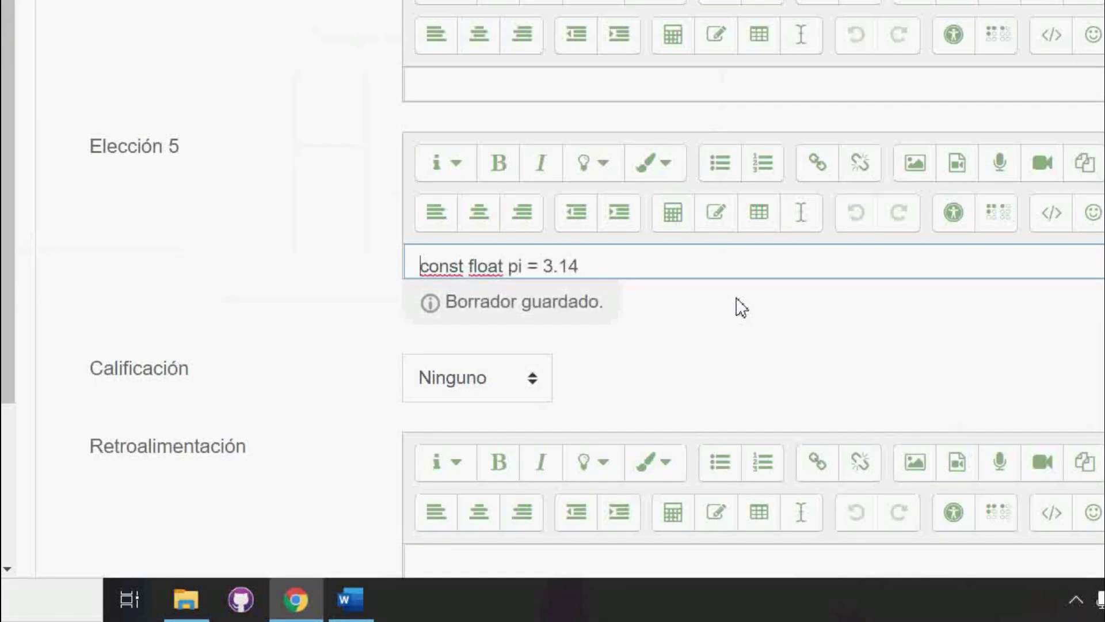
{"action": "scroll", "coordinate": [565, 402], "scroll_direction": "down", "scroll_amount": 3}
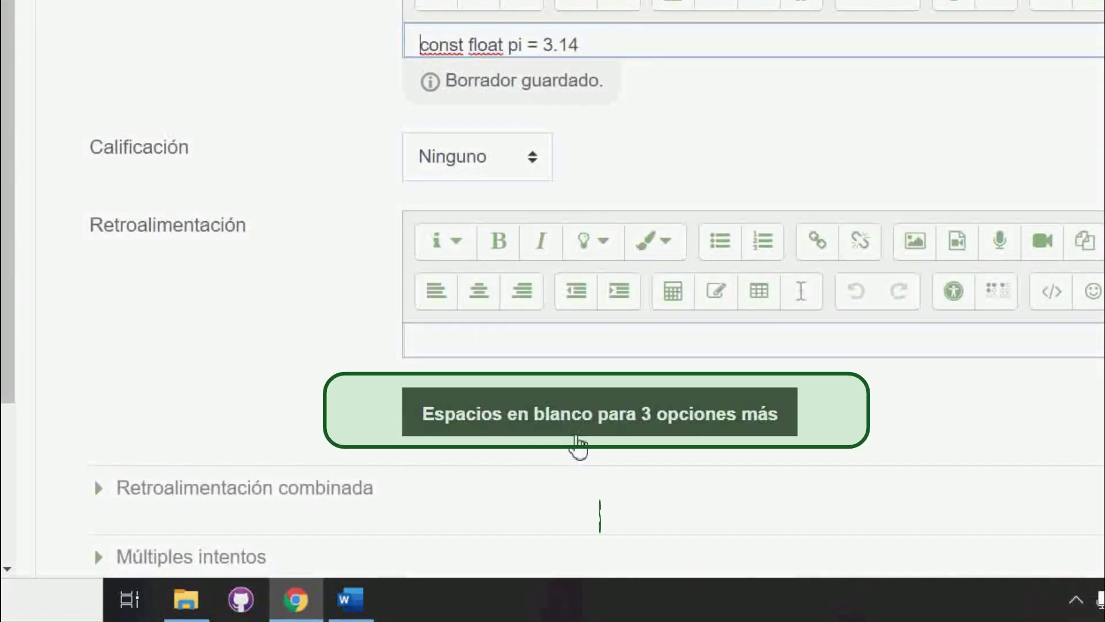
{"action": "left_click", "coordinate": [588, 416]}
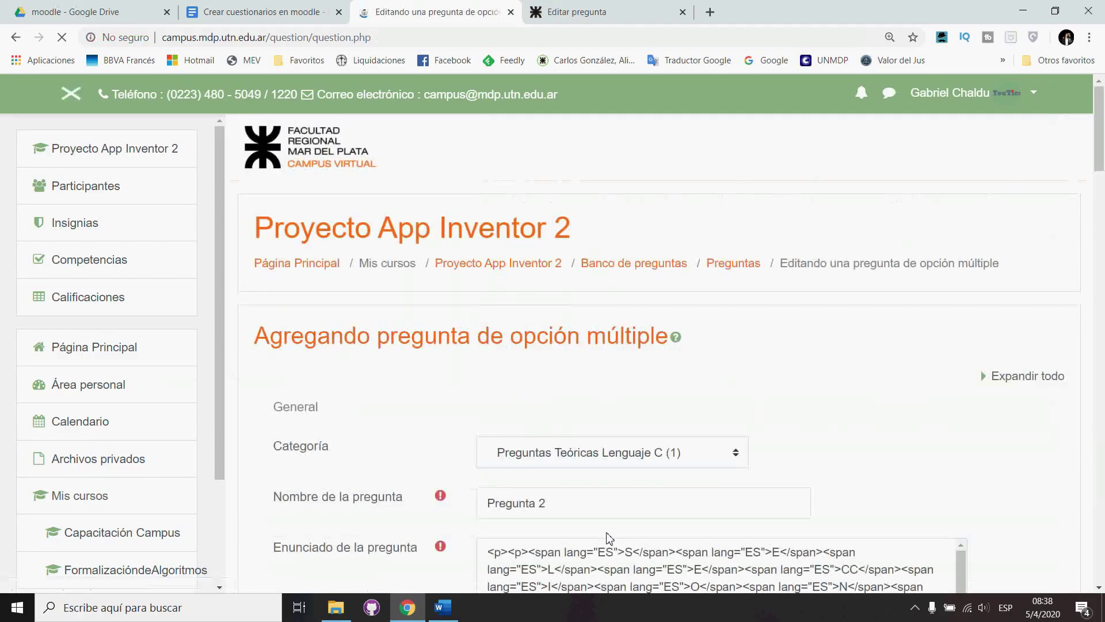
Copy "const float numero = 3.14;" from the Word exam document into Elección 6 and set its grade to 33,33333%
{"action": "scroll", "coordinate": [586, 582], "scroll_direction": "down", "scroll_amount": 5}
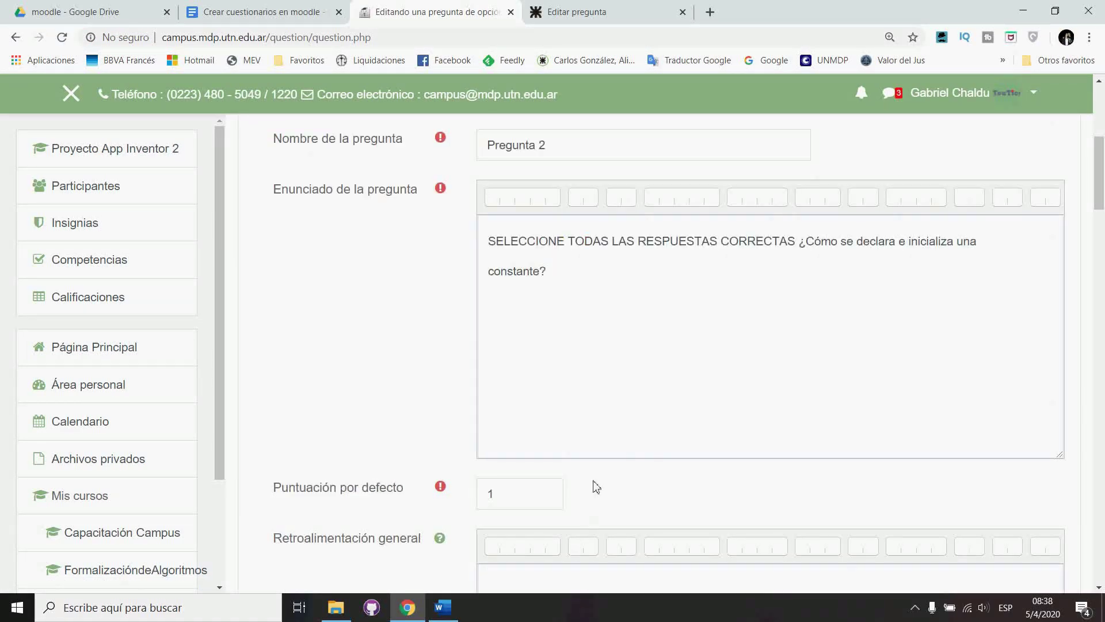
{"action": "scroll", "coordinate": [596, 487], "scroll_direction": "down", "scroll_amount": 10}
{"action": "scroll", "coordinate": [600, 486], "scroll_direction": "down", "scroll_amount": 9}
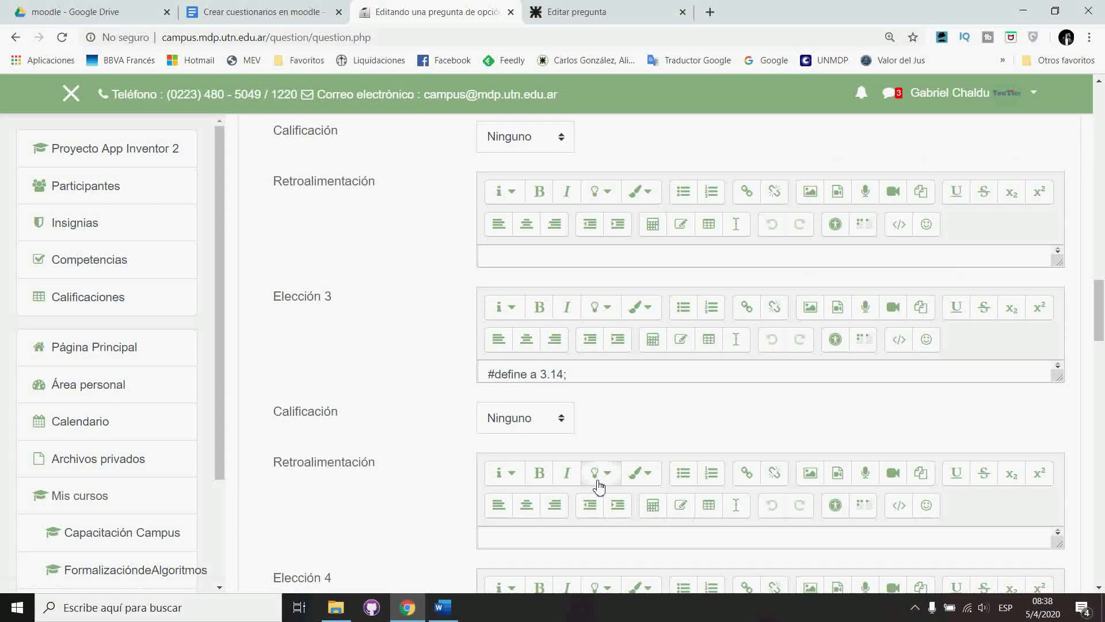
{"action": "scroll", "coordinate": [598, 487], "scroll_direction": "down", "scroll_amount": 10}
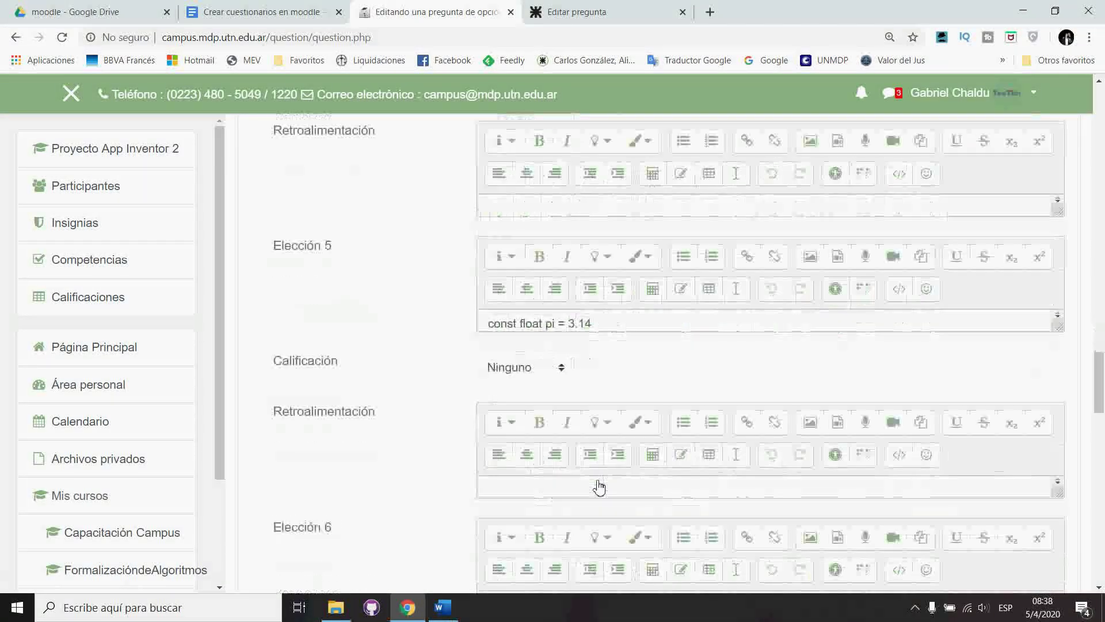
{"action": "scroll", "coordinate": [599, 486], "scroll_direction": "down", "scroll_amount": 4}
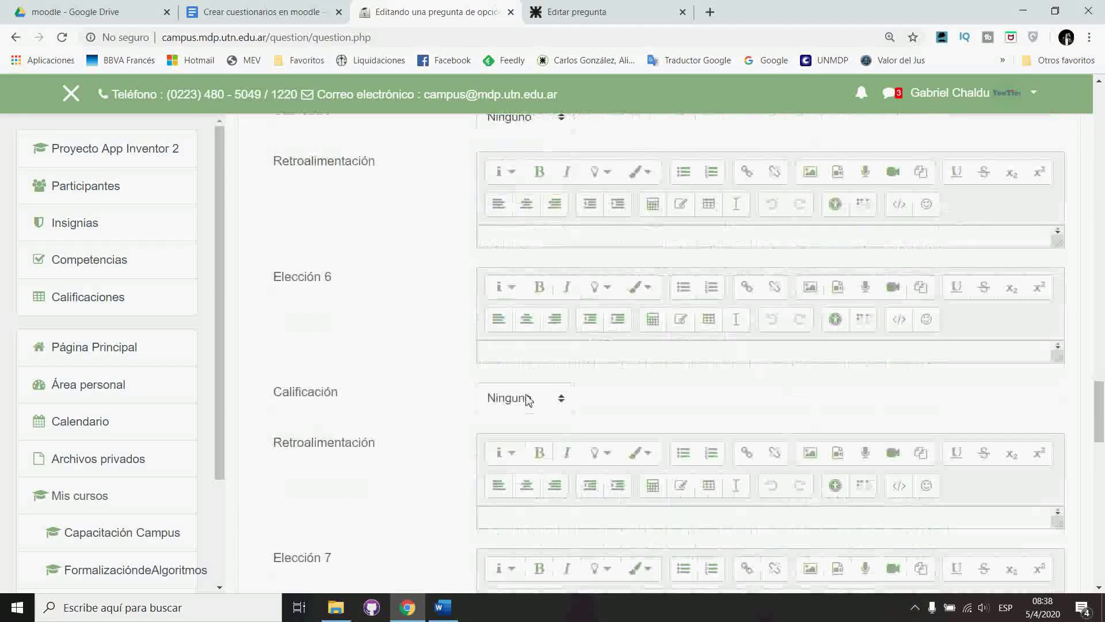
{"action": "key", "text": "alt+Tab"}
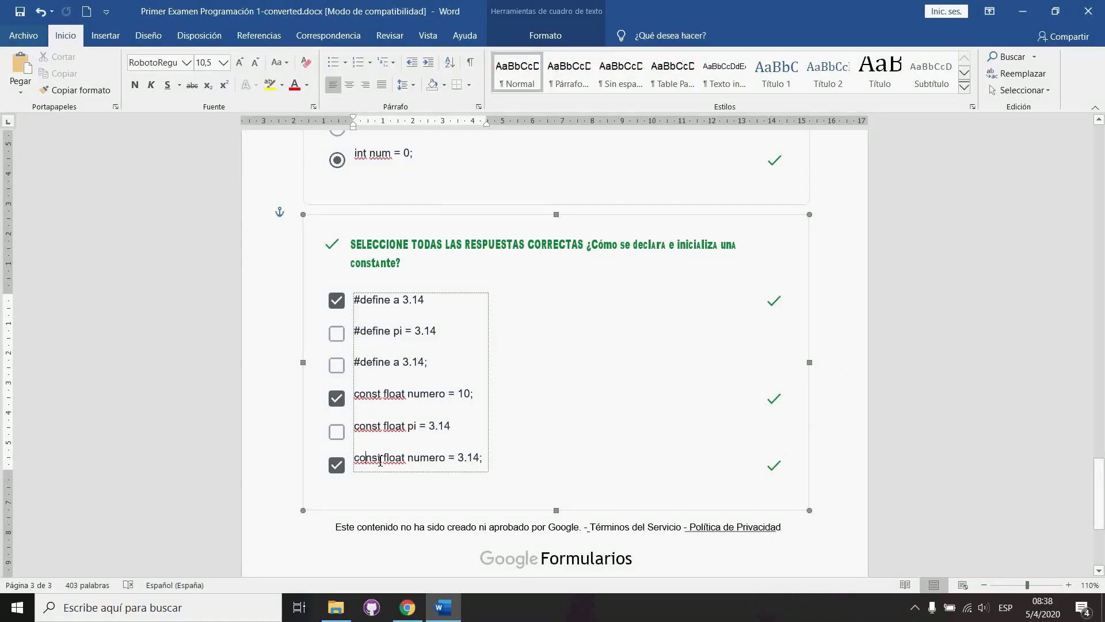
{"action": "left_click_drag", "start_coordinate": [488, 464], "coordinate": [354, 460]}
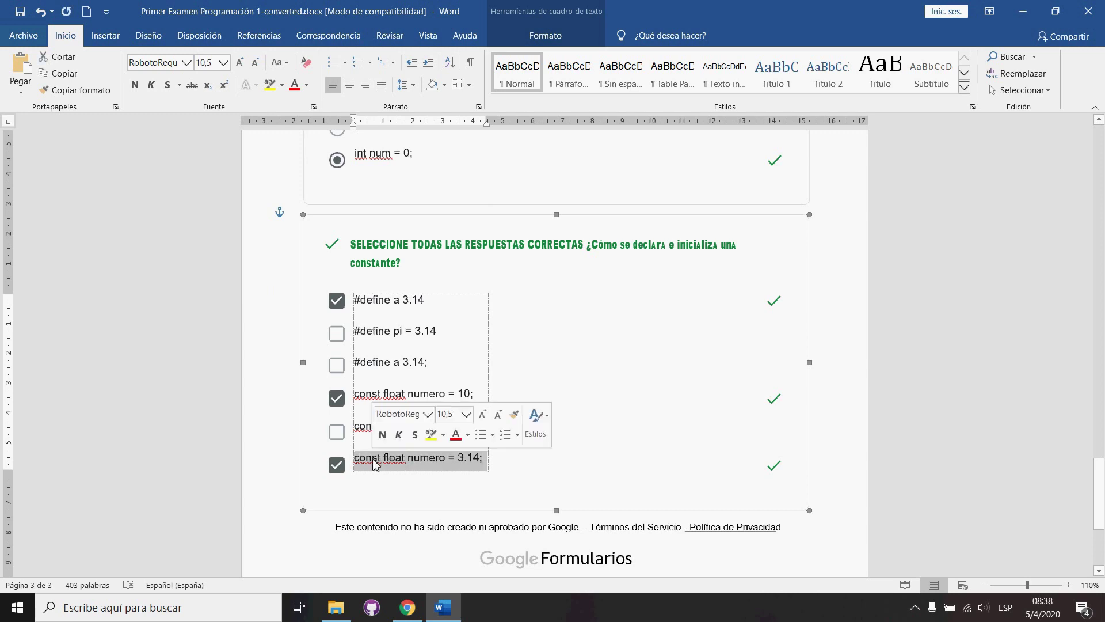
{"action": "key", "text": "alt+Tab"}
{"action": "left_click", "coordinate": [562, 399]}
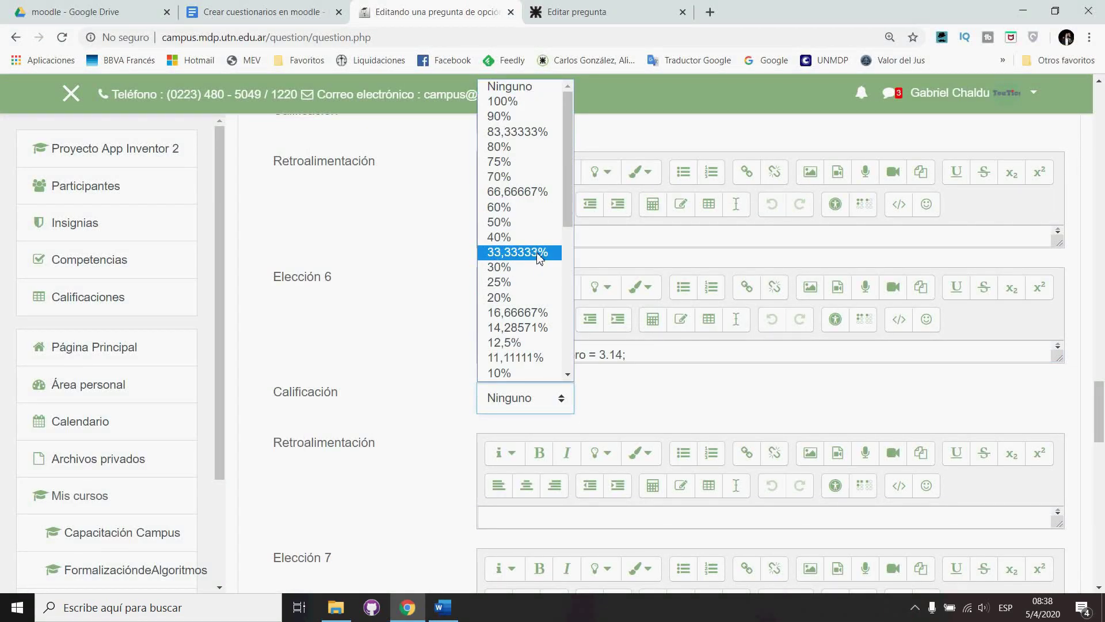
{"action": "left_click", "coordinate": [537, 257]}
Review the combined feedback and the penalty and hint settings for multiple attempts, and save Pregunta 2
{"action": "scroll", "coordinate": [666, 427], "scroll_direction": "down", "scroll_amount": 15}
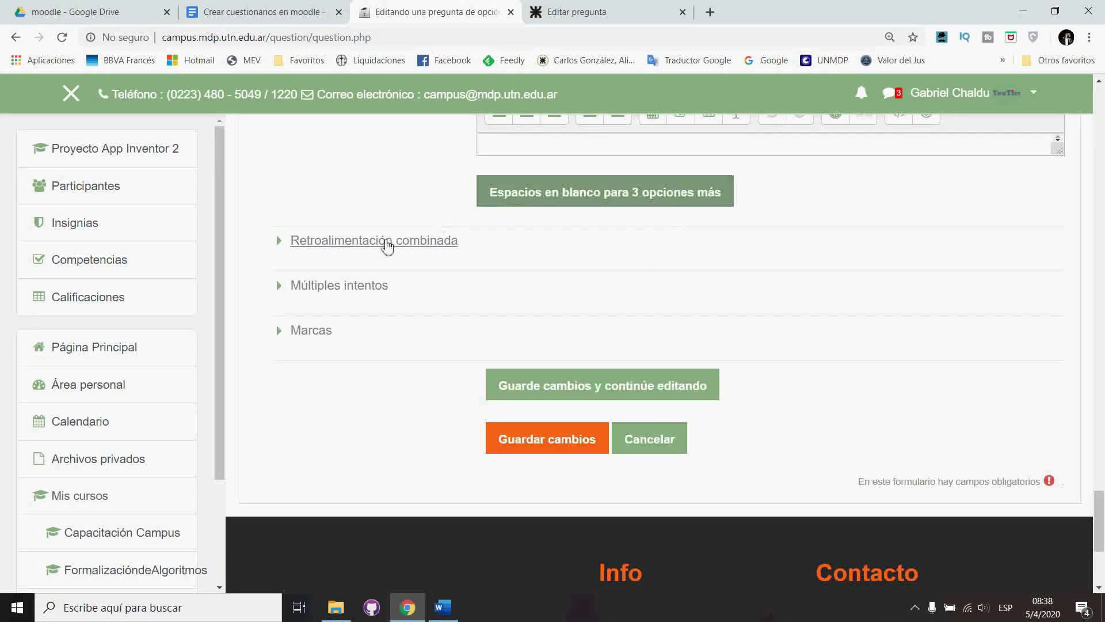
{"action": "left_click", "coordinate": [284, 245]}
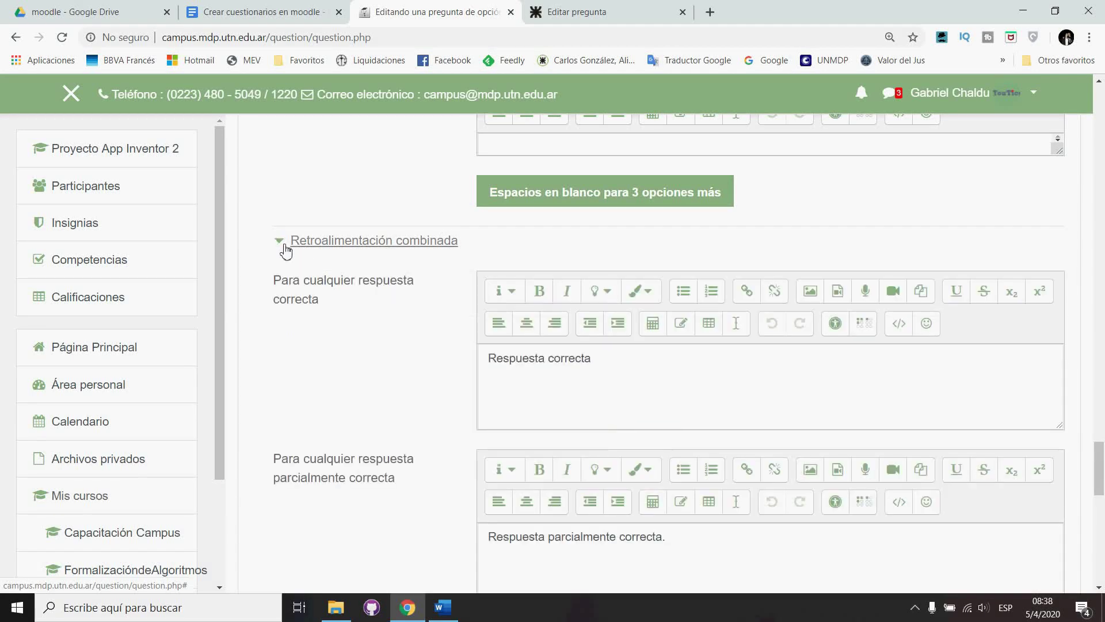
{"action": "left_click", "coordinate": [284, 245]}
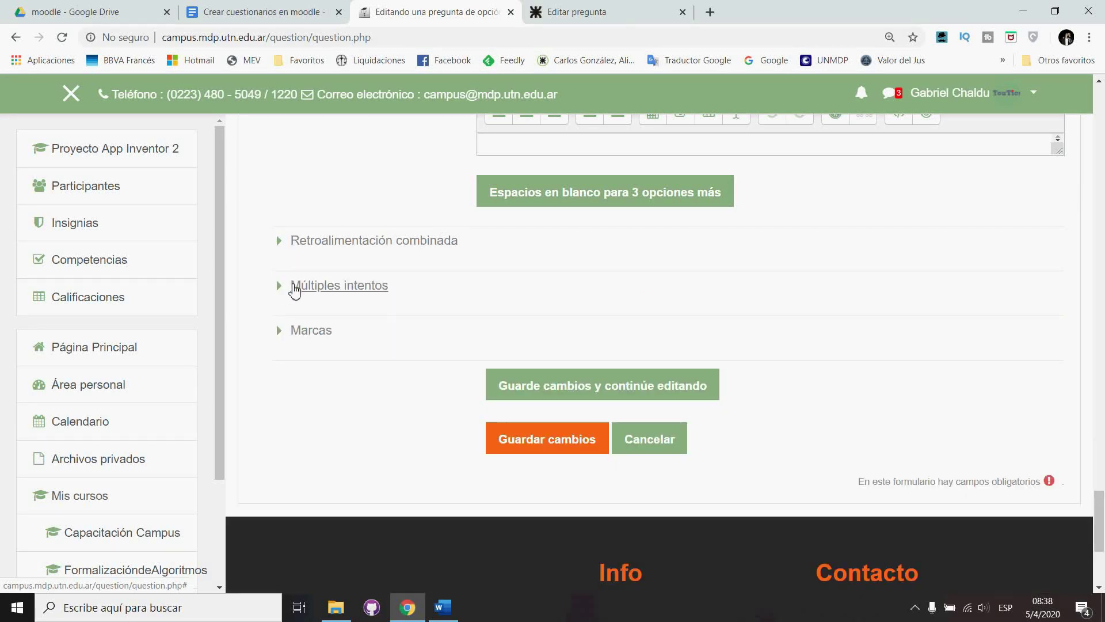
{"action": "left_click", "coordinate": [290, 287]}
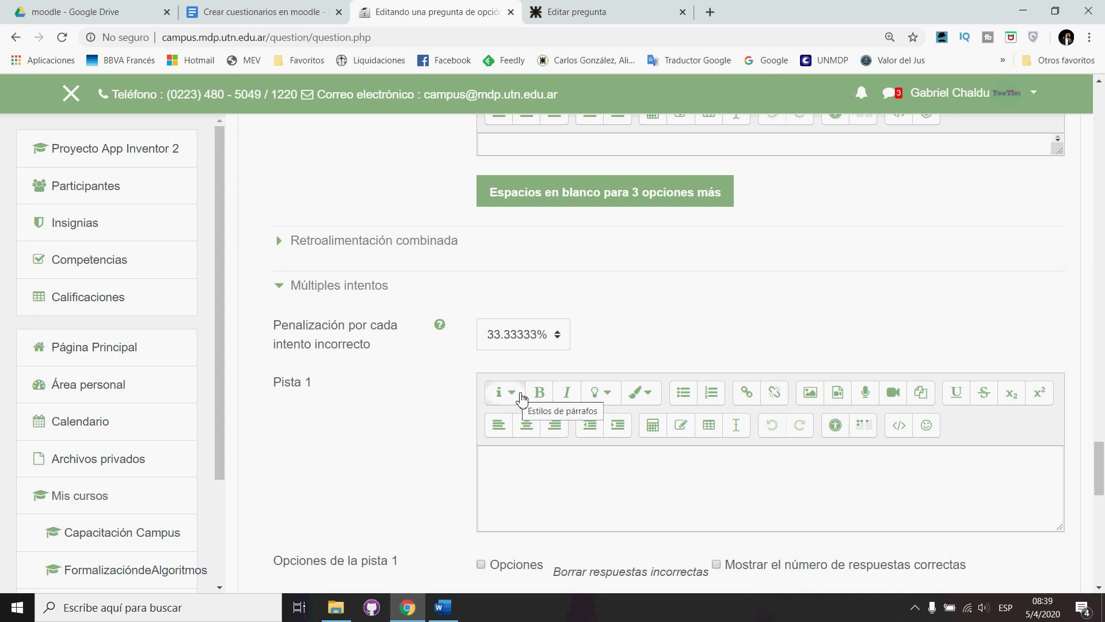
{"action": "scroll", "coordinate": [522, 397], "scroll_direction": "down", "scroll_amount": 3}
{"action": "left_click", "coordinate": [522, 328]}
{"action": "scroll", "coordinate": [561, 389], "scroll_direction": "down", "scroll_amount": 1}
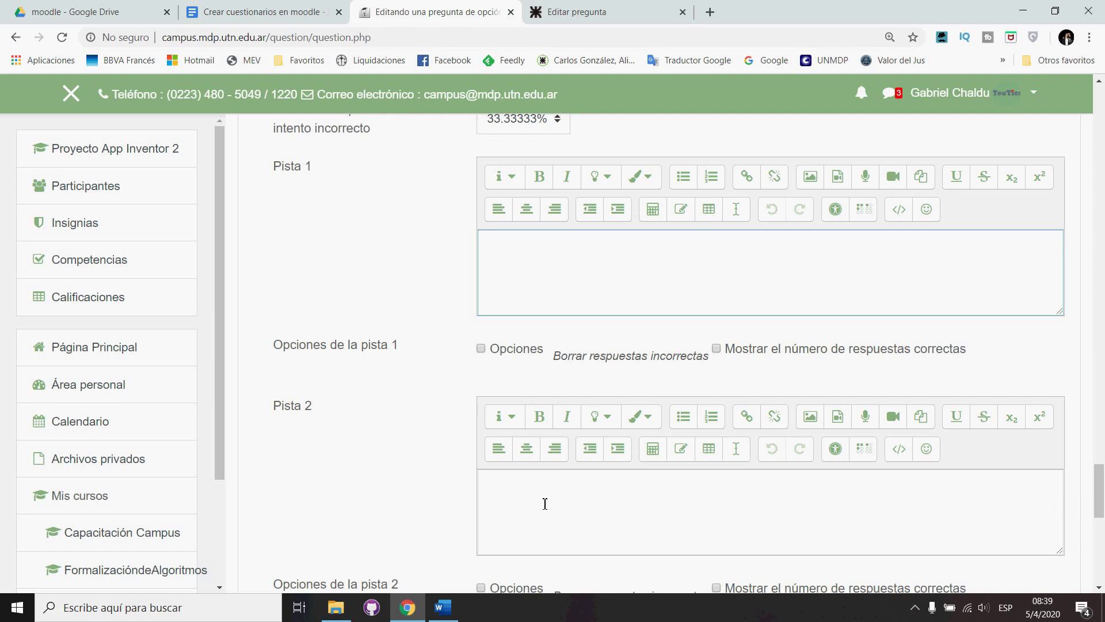
{"action": "scroll", "coordinate": [544, 504], "scroll_direction": "down", "scroll_amount": 2}
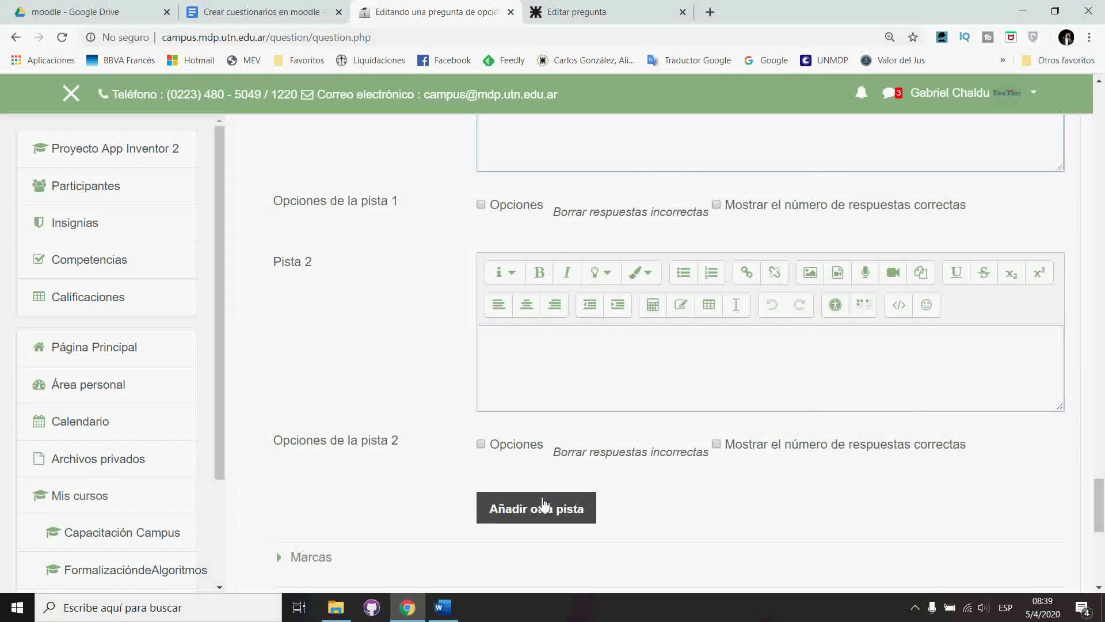
{"action": "scroll", "coordinate": [658, 510], "scroll_direction": "down", "scroll_amount": 3}
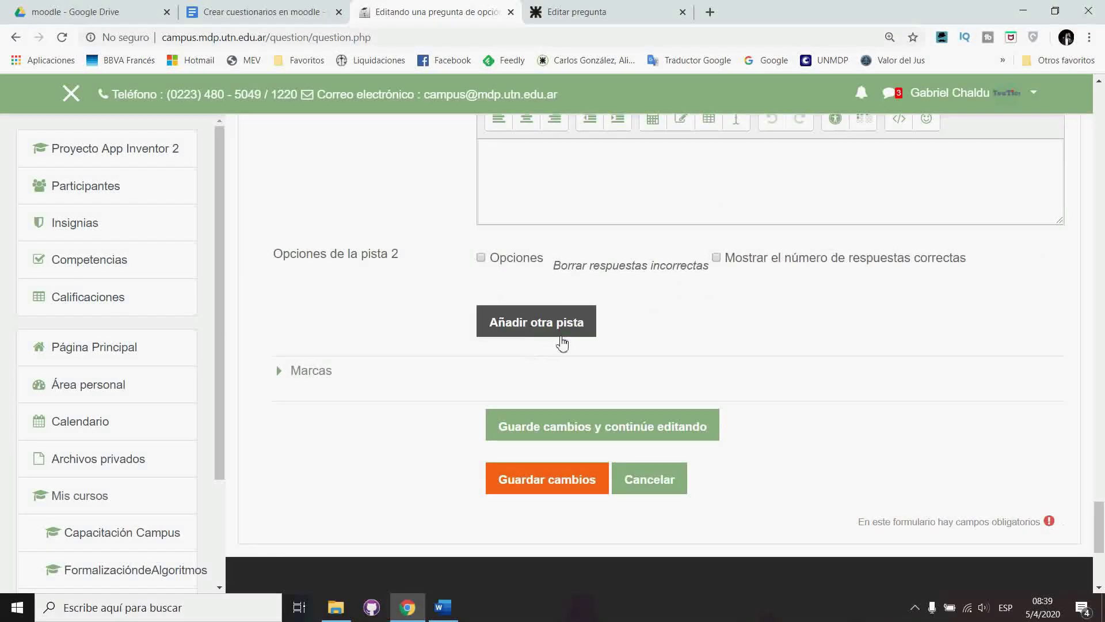
{"action": "left_click", "coordinate": [567, 491]}
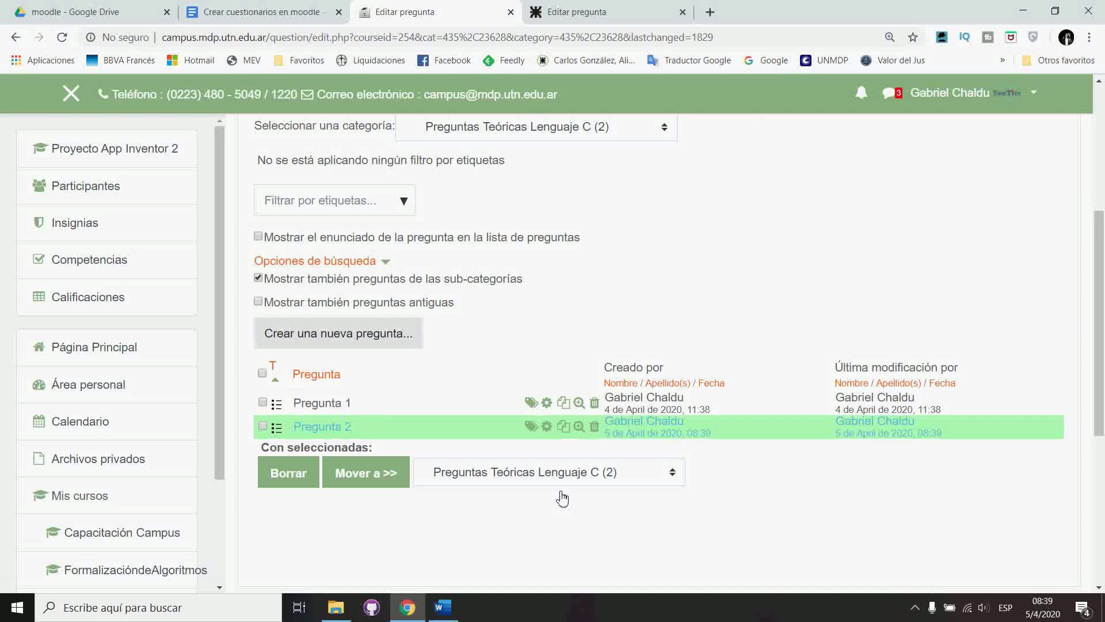
Preview Pregunta 2 and submit it with only "const float numero = 3.14;" and "const float numero = 10;" selected
{"action": "left_click", "coordinate": [579, 427]}
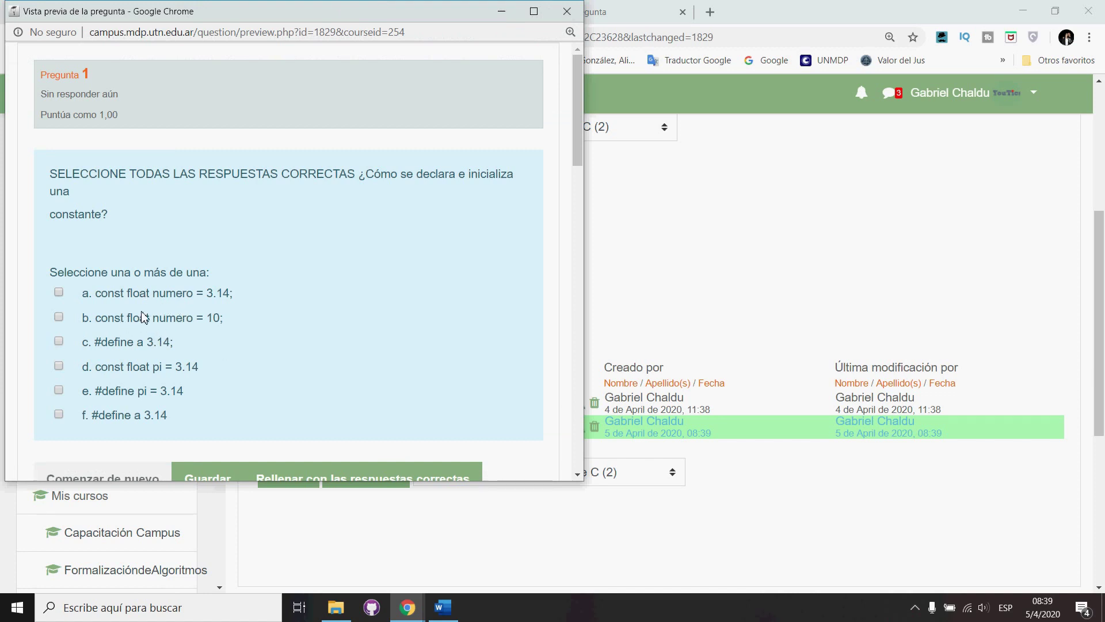
{"action": "left_click", "coordinate": [59, 292]}
{"action": "left_click", "coordinate": [59, 317]}
{"action": "scroll", "coordinate": [355, 358], "scroll_direction": "down", "scroll_amount": 3}
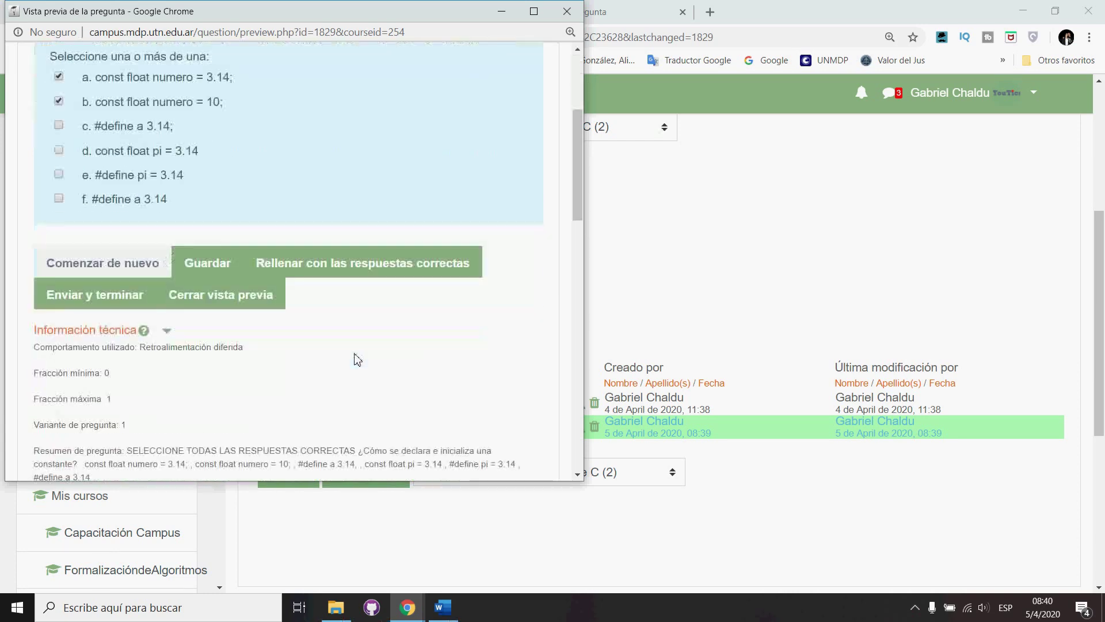
{"action": "left_click", "coordinate": [95, 295]}
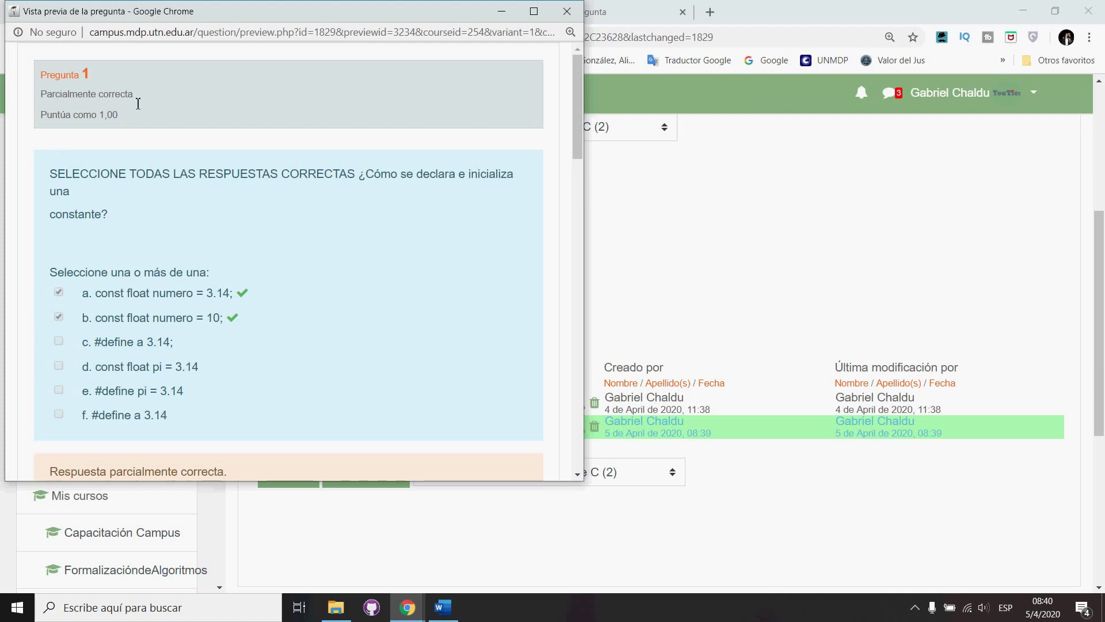
Check the grading status and feedback of the submitted preview attempt and close the preview
{"action": "left_click_drag", "start_coordinate": [139, 102], "coordinate": [39, 99]}
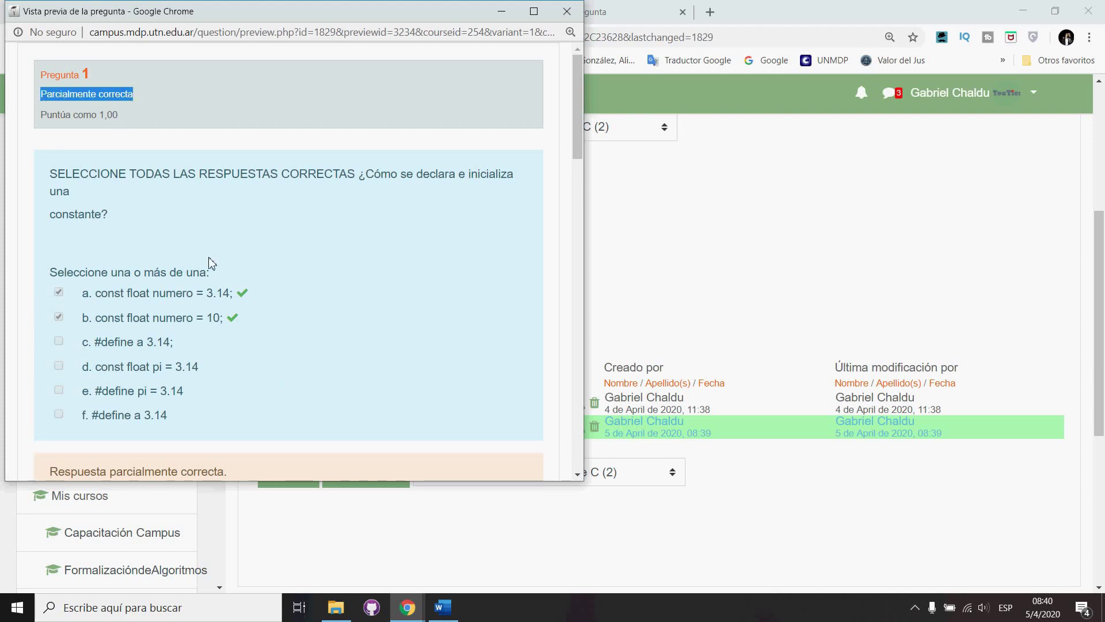
{"action": "scroll", "coordinate": [211, 263], "scroll_direction": "down", "scroll_amount": 5}
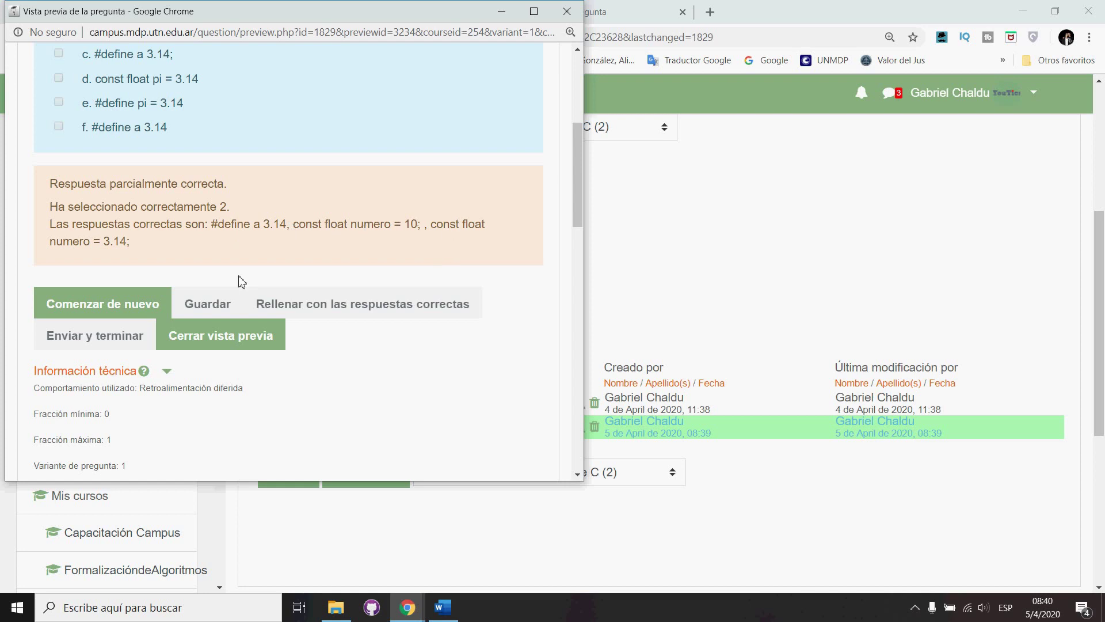
{"action": "left_click", "coordinate": [339, 305]}
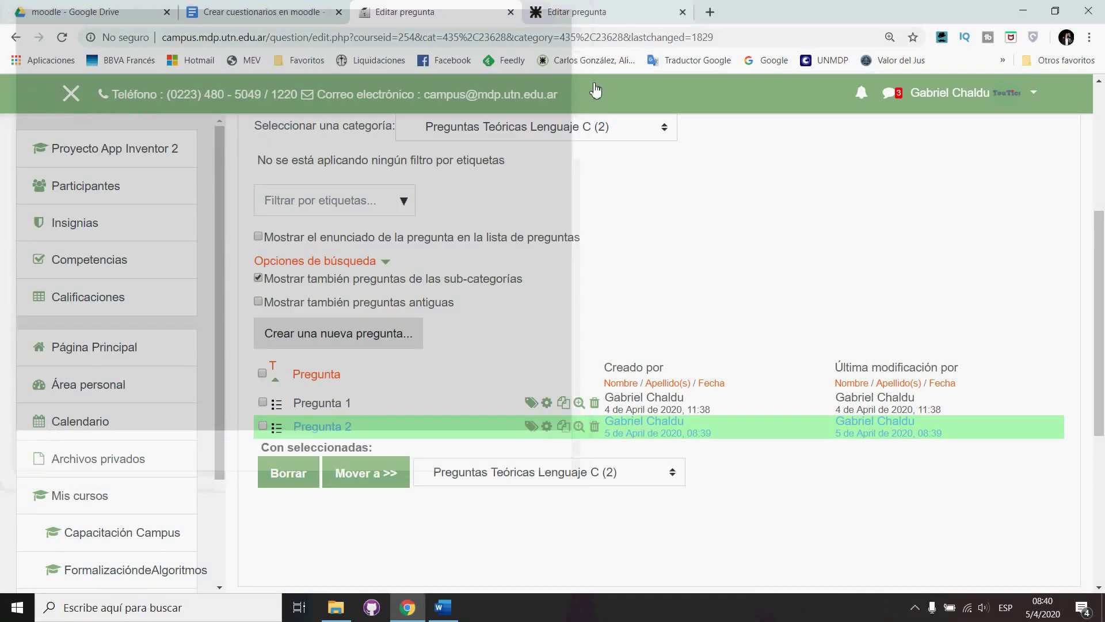
{"action": "left_click", "coordinate": [567, 12]}
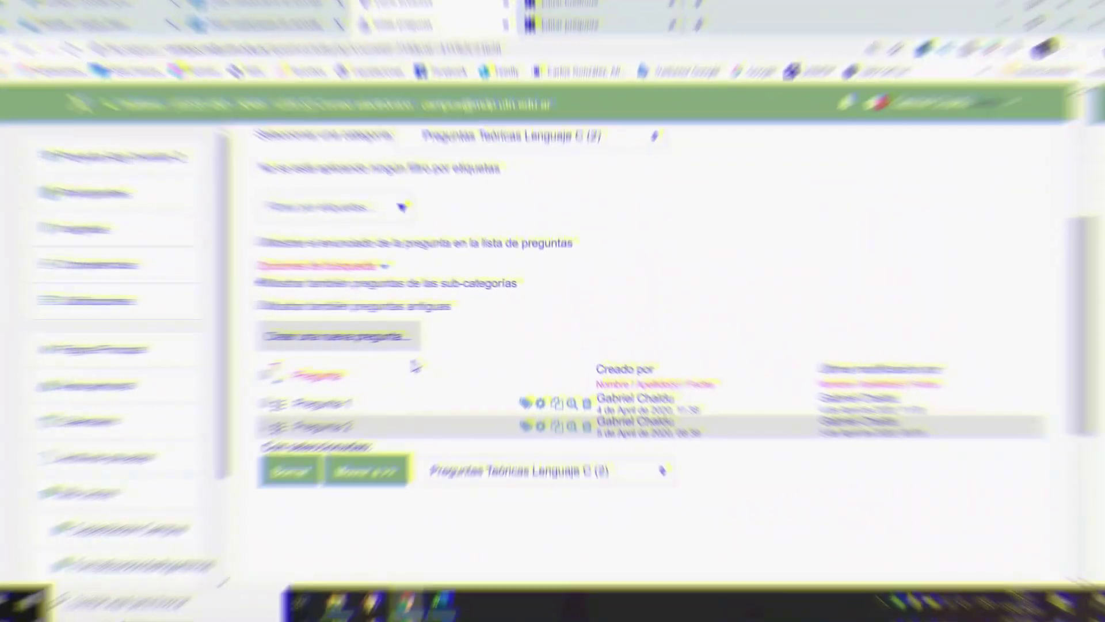
Add a new Verdadero/Falso question to the Preguntas Teóricas Lenguaje C category
{"action": "left_click", "coordinate": [395, 340]}
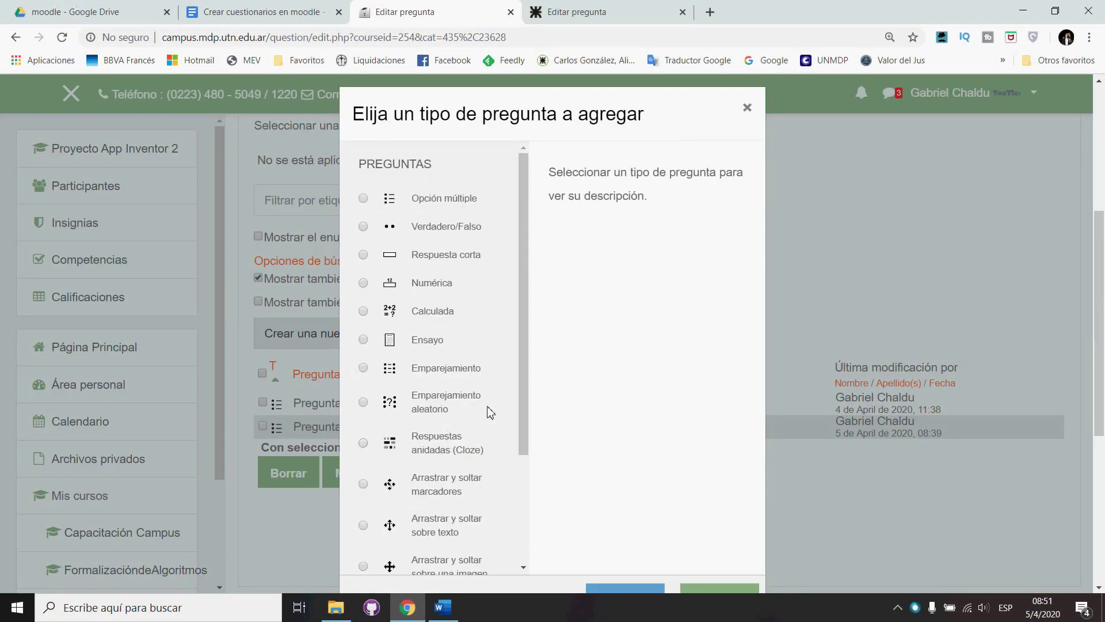
{"action": "left_click", "coordinate": [364, 226]}
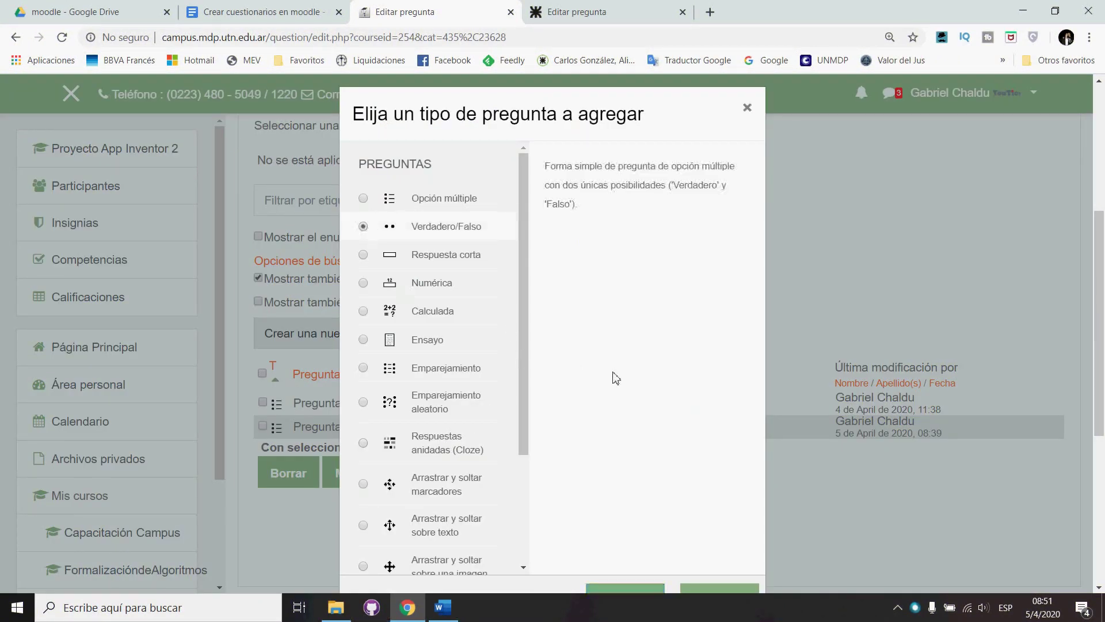
{"action": "scroll", "coordinate": [619, 402], "scroll_direction": "down", "scroll_amount": 3}
{"action": "left_click", "coordinate": [631, 452]}
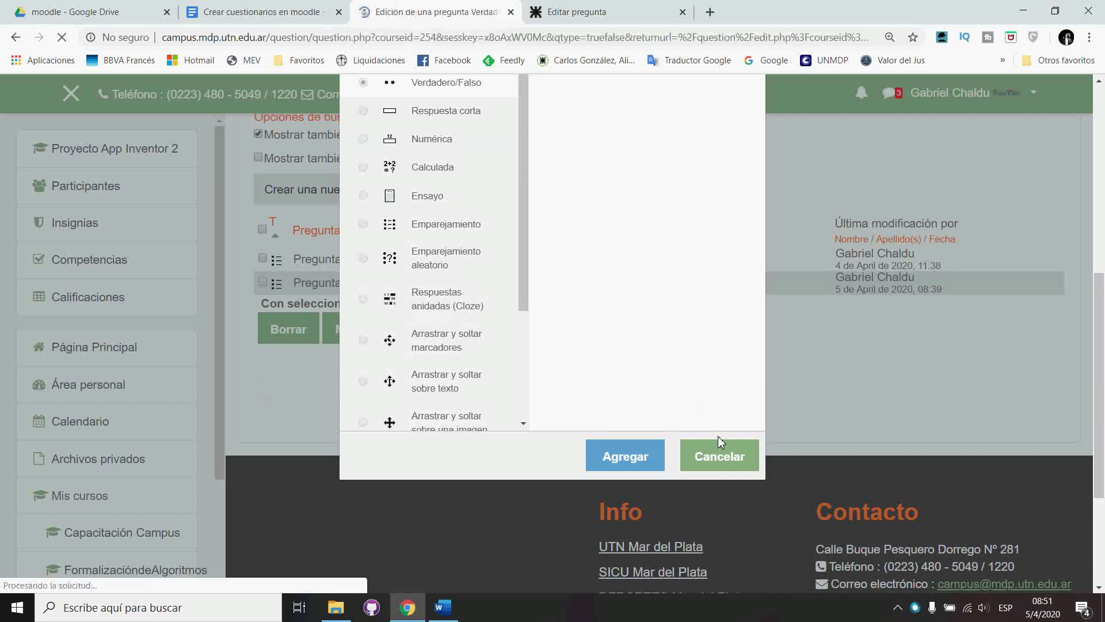
Name the question "Pregunta 3", with statement "C es un lenguaje de programación: NO COMPILADO, DE NIVEL MEDIO, ESTRUCTURADO, PORTABLE, CON ABUNDANCIA DE OPERADORES Y TIPOS DE DATOS."
{"action": "scroll", "coordinate": [675, 442], "scroll_direction": "down", "scroll_amount": 2}
{"action": "left_click", "coordinate": [529, 357]}
{"action": "type", "text": "Pregunta 3"}
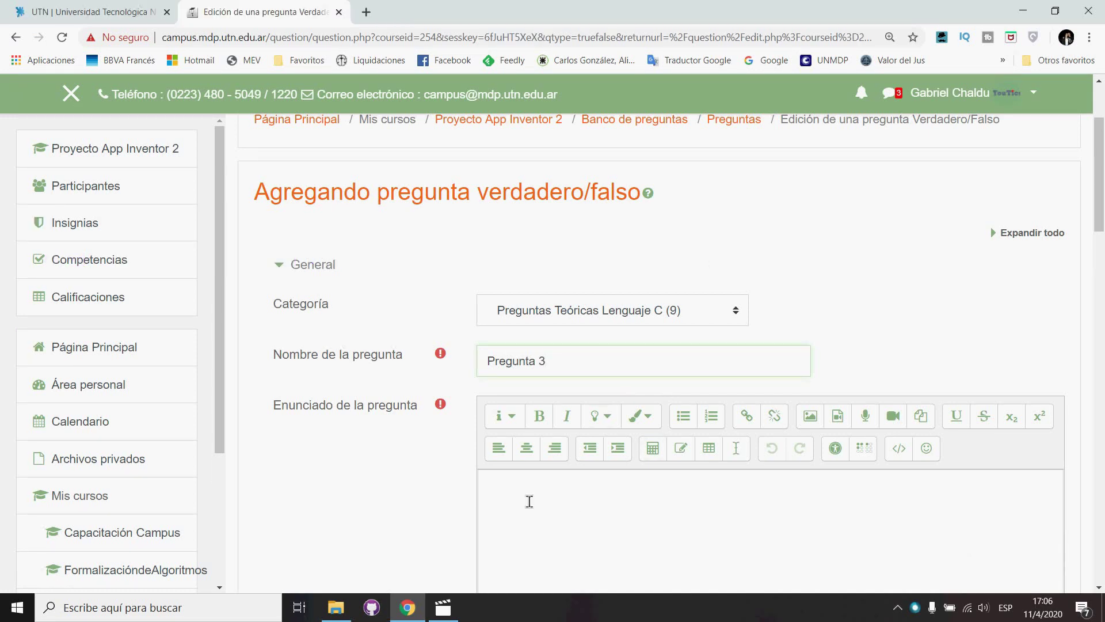
{"action": "type", "text": "C es un lenguaje de programación: NO COMPILADO, DE NIVEL MEDIO, ESTRUCTURADO, PORTABLE, CON ABUNDANCIA DE OPERADORES Y TIPOS DE DATOS."}
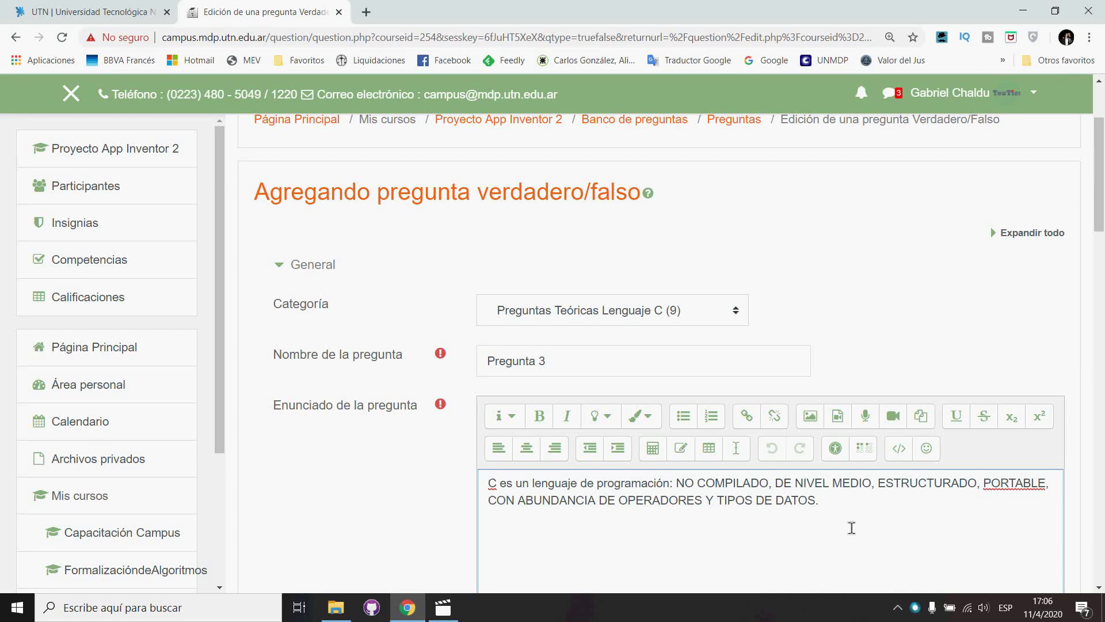
Enter "El lenguaje C es COMPILADO" as the feedback for the 'Verdadero' answer and save Pregunta 3
{"action": "scroll", "coordinate": [852, 527], "scroll_direction": "down", "scroll_amount": 3}
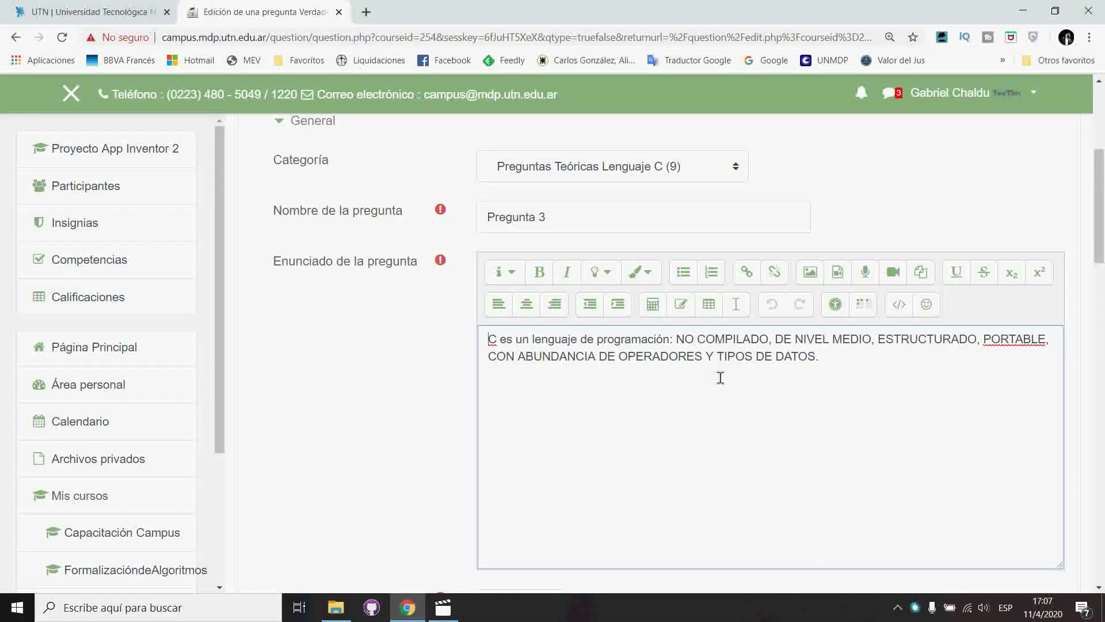
{"action": "scroll", "coordinate": [720, 378], "scroll_direction": "down", "scroll_amount": 5}
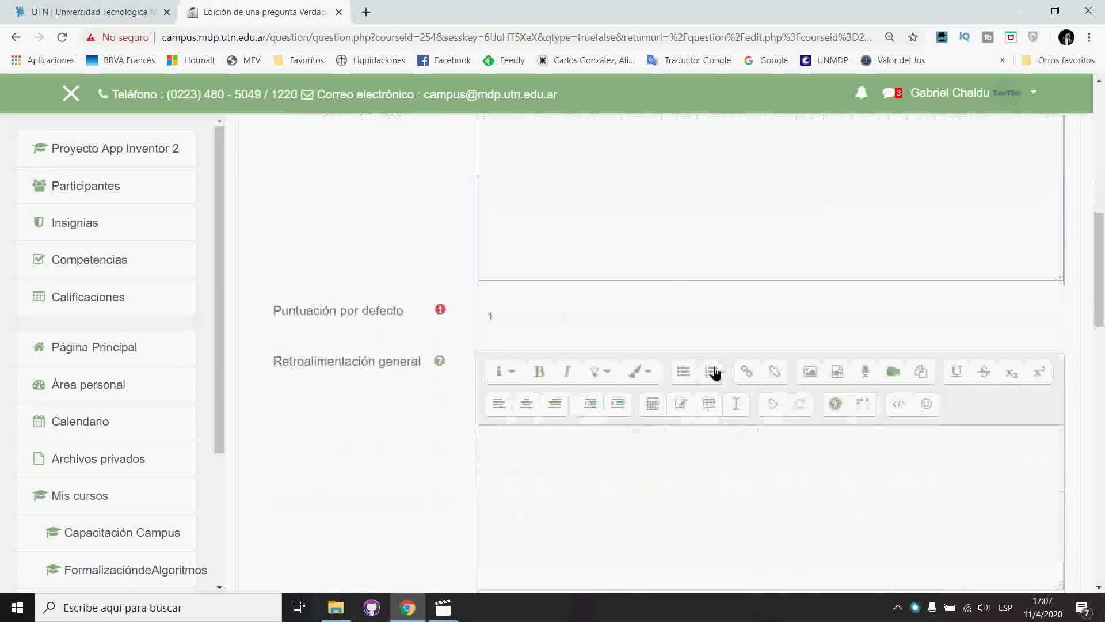
{"action": "scroll", "coordinate": [714, 373], "scroll_direction": "up", "scroll_amount": 1}
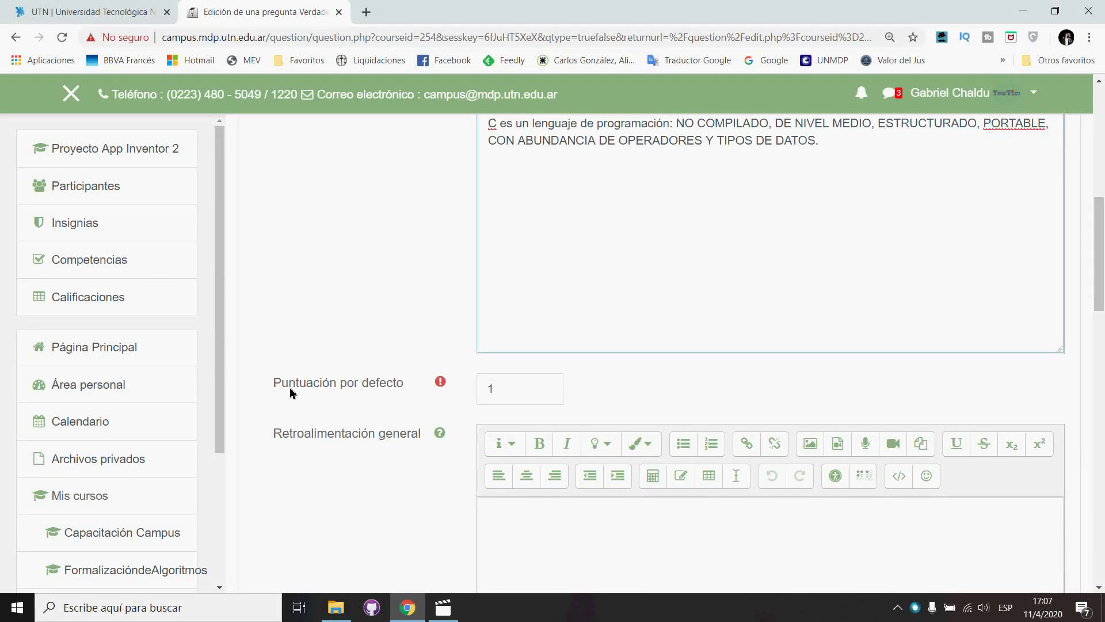
{"action": "left_click", "coordinate": [541, 397]}
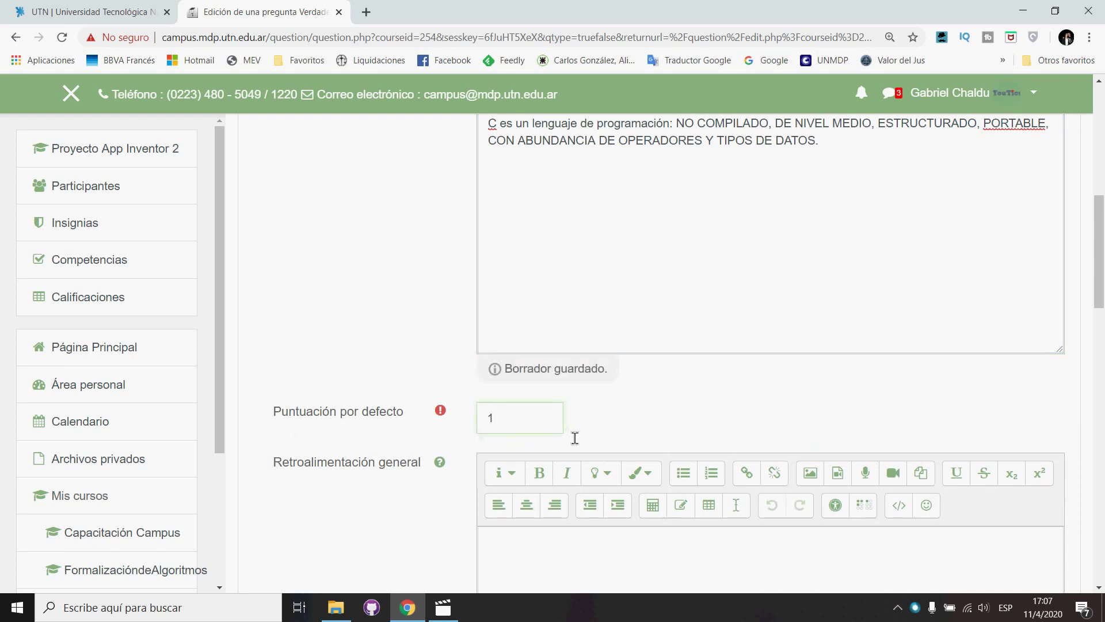
{"action": "scroll", "coordinate": [575, 439], "scroll_direction": "down", "scroll_amount": 3}
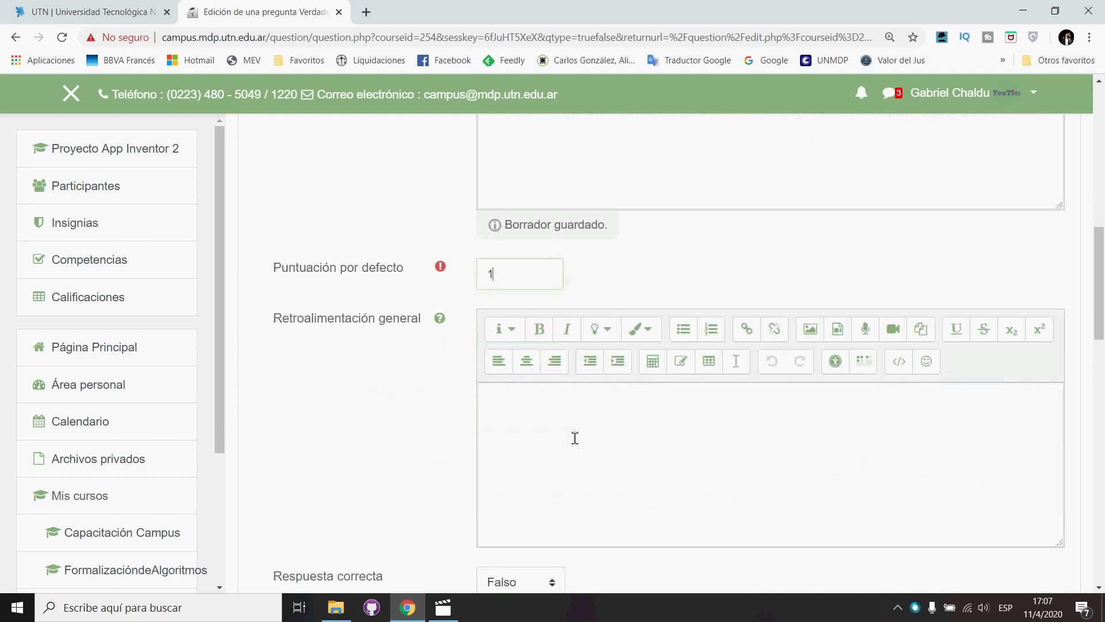
{"action": "scroll", "coordinate": [575, 438], "scroll_direction": "down", "scroll_amount": 1}
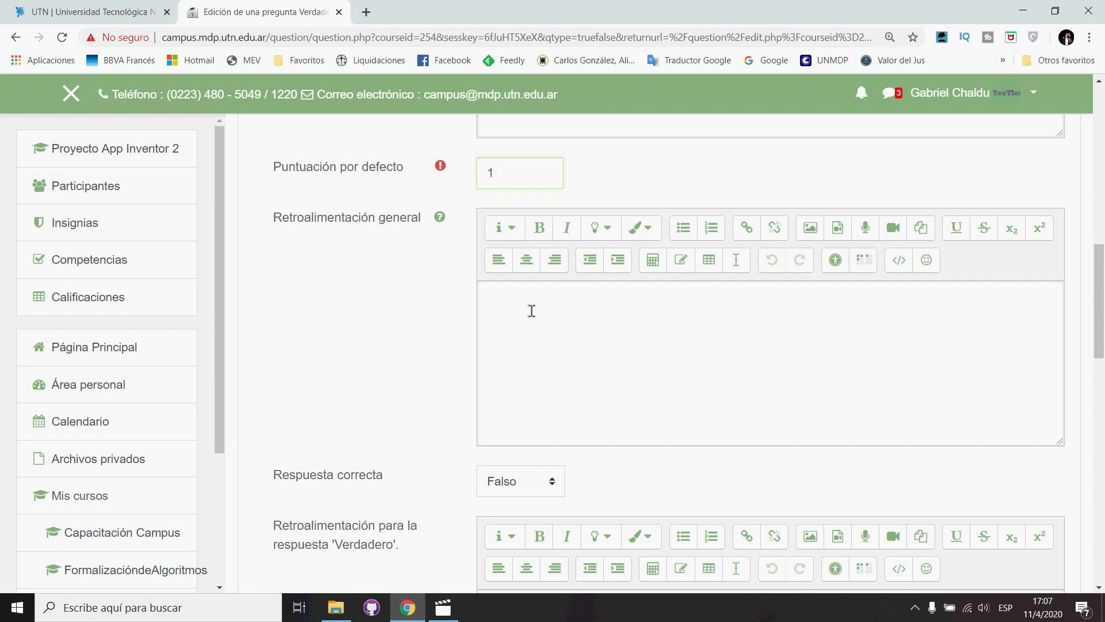
{"action": "scroll", "coordinate": [531, 311], "scroll_direction": "down", "scroll_amount": 4}
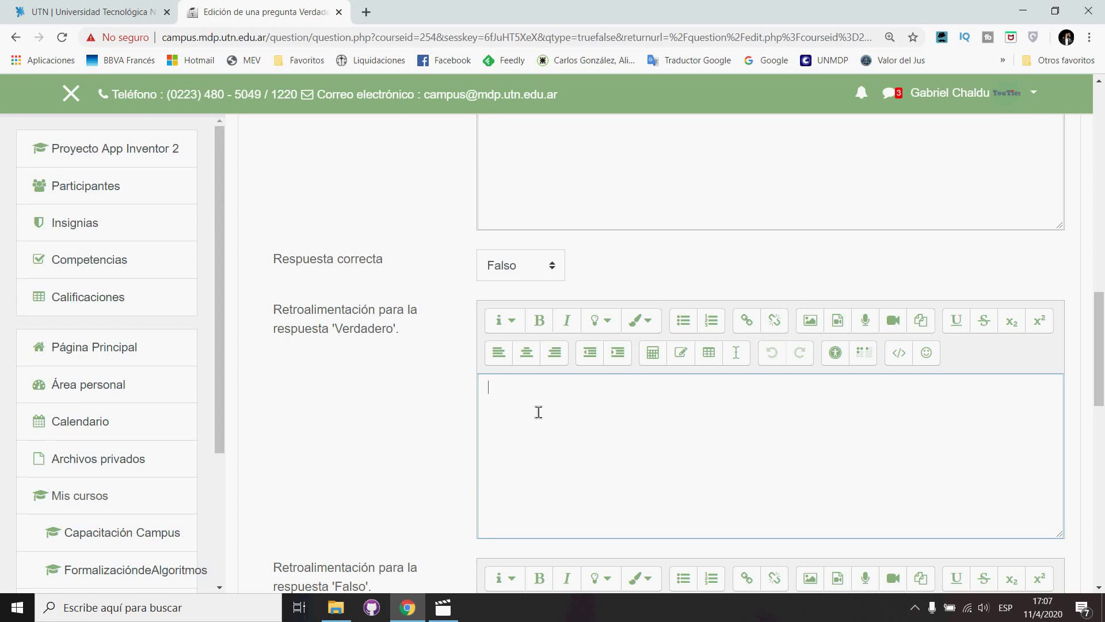
{"action": "type", "text": "El lenguaje C es COMPILADO"}
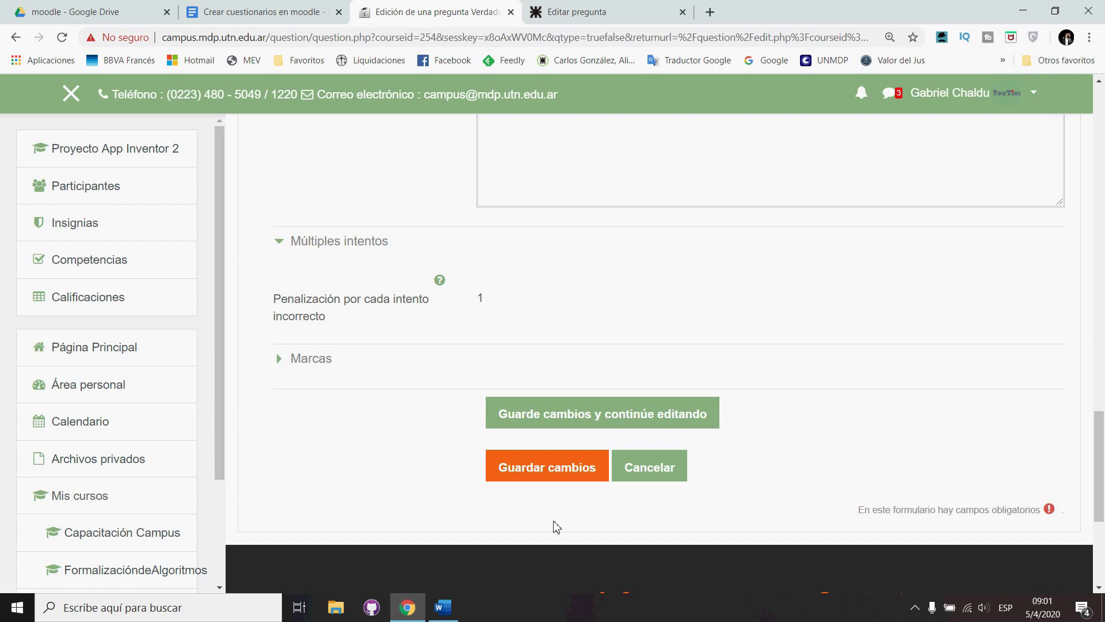
{"action": "left_click", "coordinate": [572, 478]}
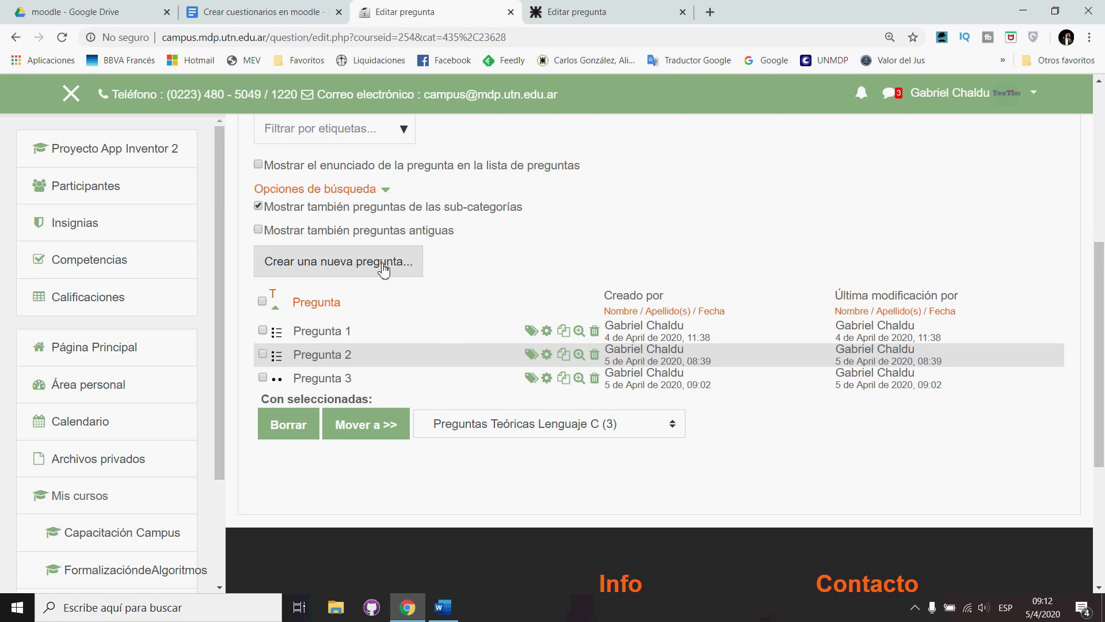
Add a new Respuesta corta question to the question bank category
{"action": "left_click", "coordinate": [383, 270]}
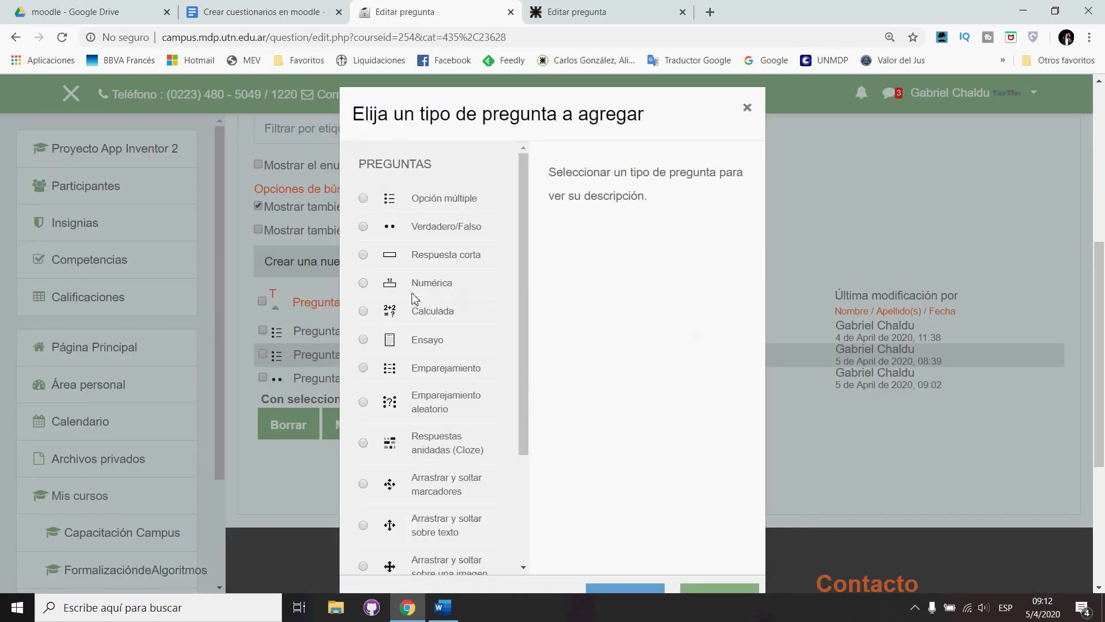
{"action": "left_click", "coordinate": [362, 257]}
{"action": "scroll", "coordinate": [630, 395], "scroll_direction": "down", "scroll_amount": 3}
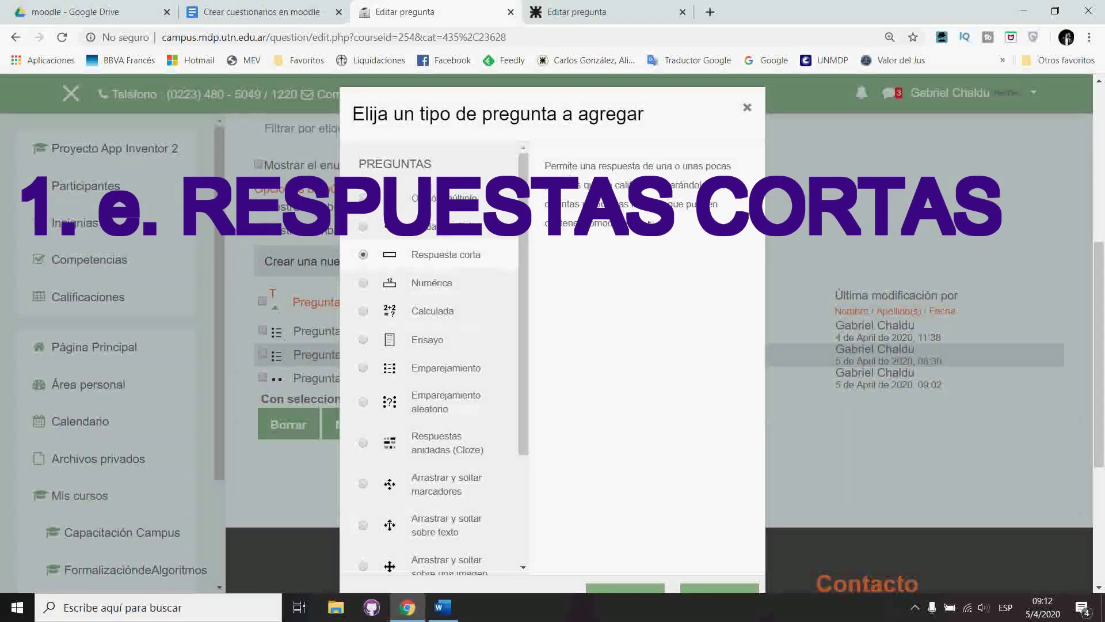
{"action": "scroll", "coordinate": [658, 436], "scroll_direction": "down", "scroll_amount": 3}
{"action": "left_click", "coordinate": [625, 456]}
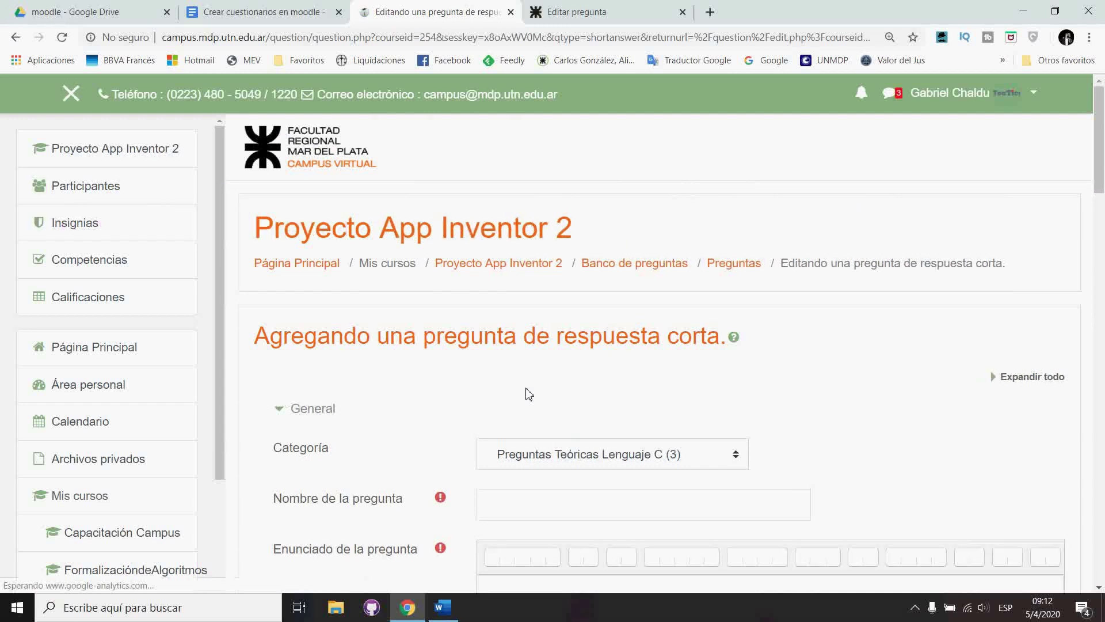
Name the short-answer question "Pregunta 4" and enter the statement "¿Qué es una variable en programación?"
{"action": "scroll", "coordinate": [616, 259], "scroll_direction": "down", "scroll_amount": 3}
{"action": "left_click", "coordinate": [617, 293]}
{"action": "type", "text": "Pregunta 4"}
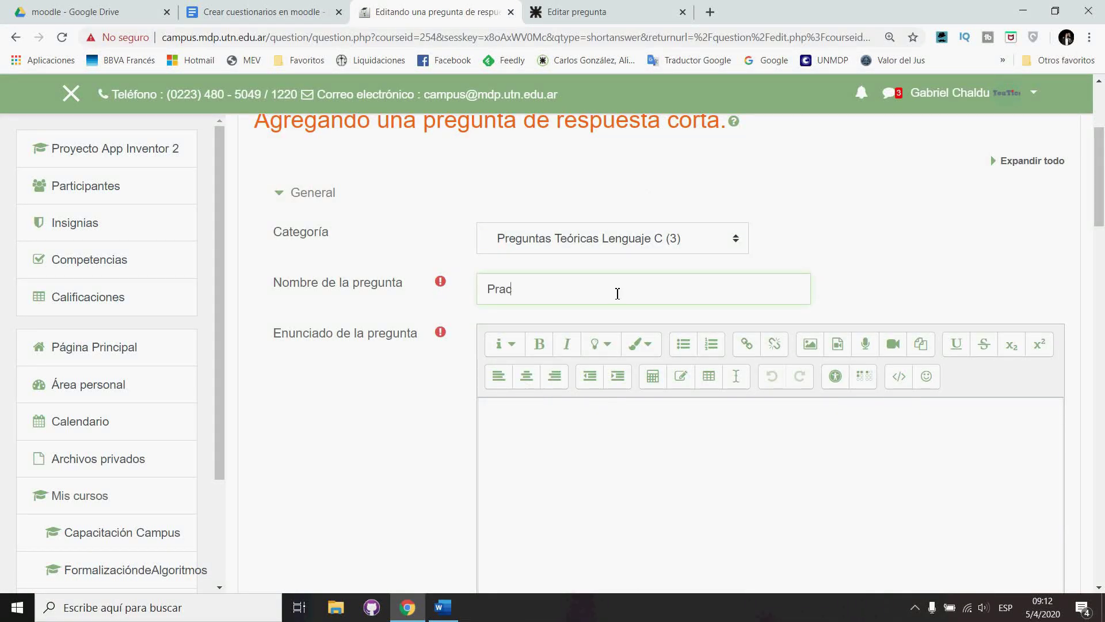
{"action": "left_click", "coordinate": [607, 425]}
{"action": "type", "text": "¿Qué es una variable en programación?"}
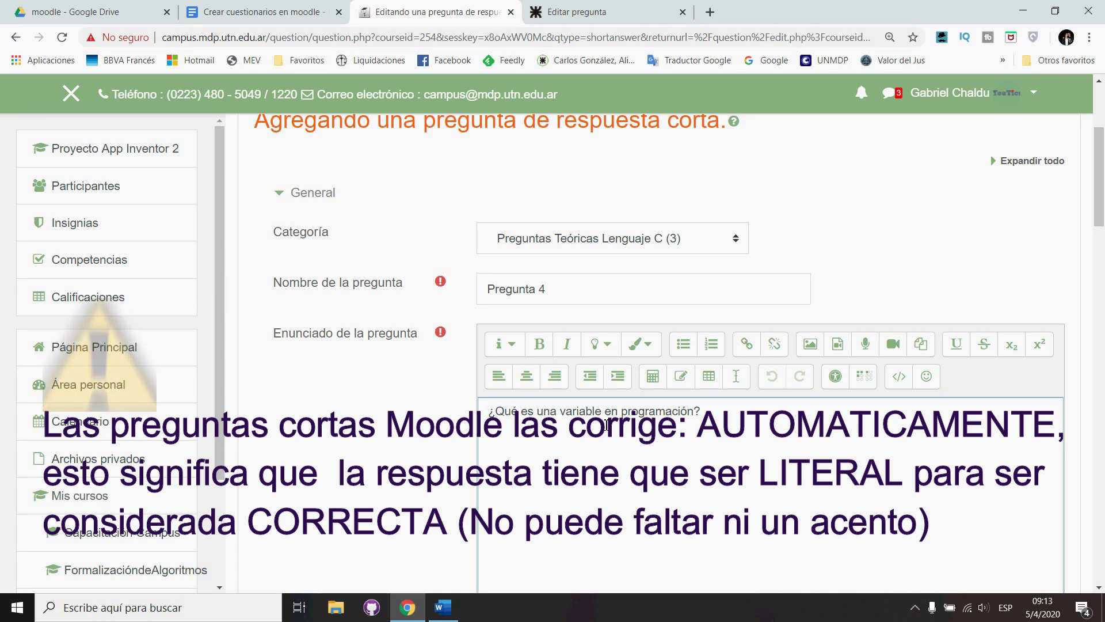
Copy the correct answer defining a variable from the Word exam document and paste it below the question in Pregunta 4's statement
{"action": "scroll", "coordinate": [606, 425], "scroll_direction": "down", "scroll_amount": 6}
{"action": "left_click", "coordinate": [538, 316]}
{"action": "left_click", "coordinate": [552, 471]}
{"action": "scroll", "coordinate": [588, 457], "scroll_direction": "up", "scroll_amount": 3}
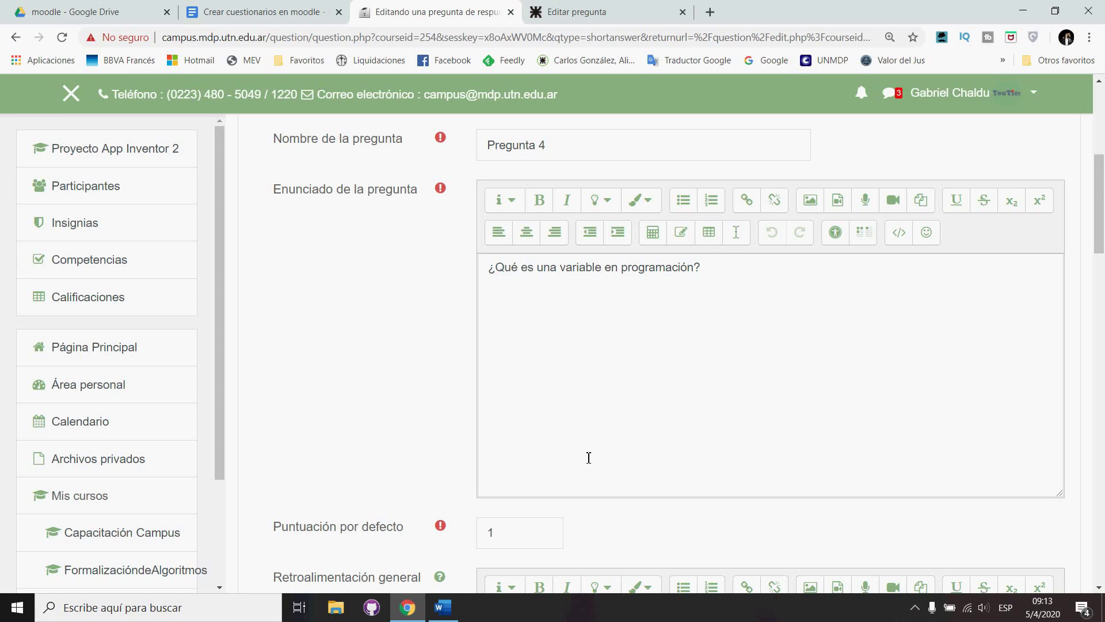
{"action": "key", "text": "alt+Tab"}
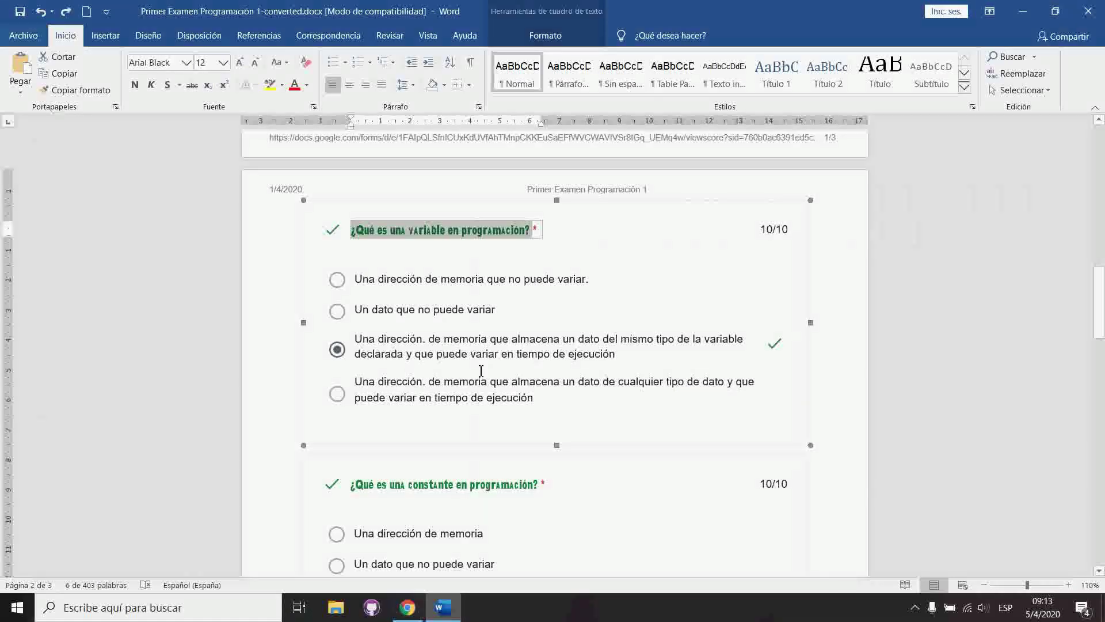
{"action": "left_click", "coordinate": [426, 361]}
{"action": "left_click_drag", "start_coordinate": [356, 341], "coordinate": [615, 355]}
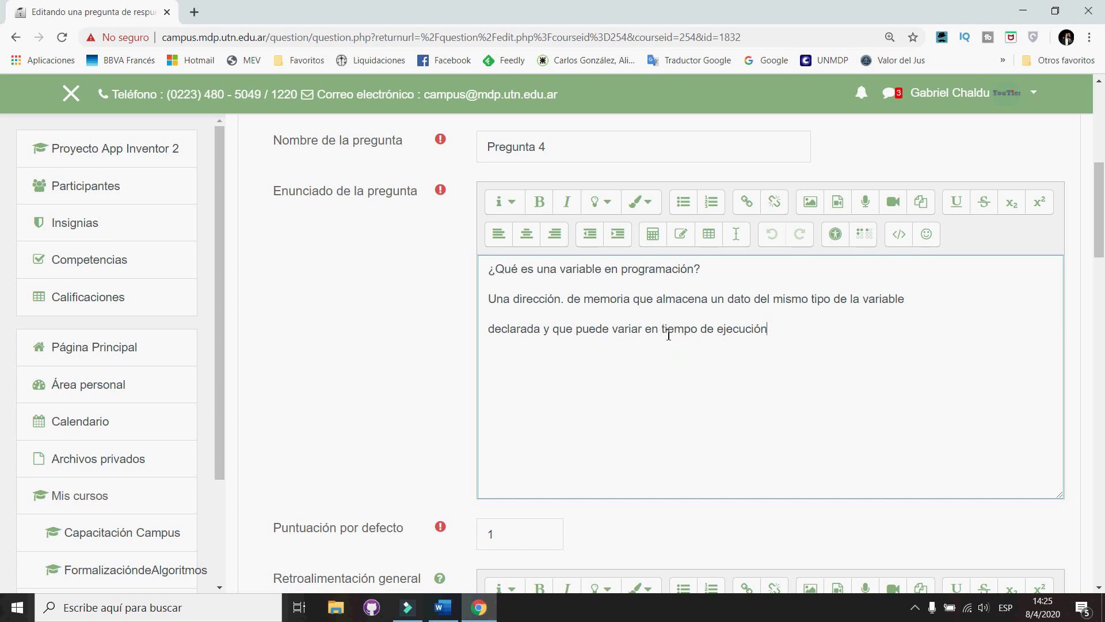
Replace "tiempo de ejecución" at the end of the Pregunta 4 statement with "......" as the gap to complete
{"action": "left_click_drag", "start_coordinate": [662, 330], "coordinate": [774, 331]}
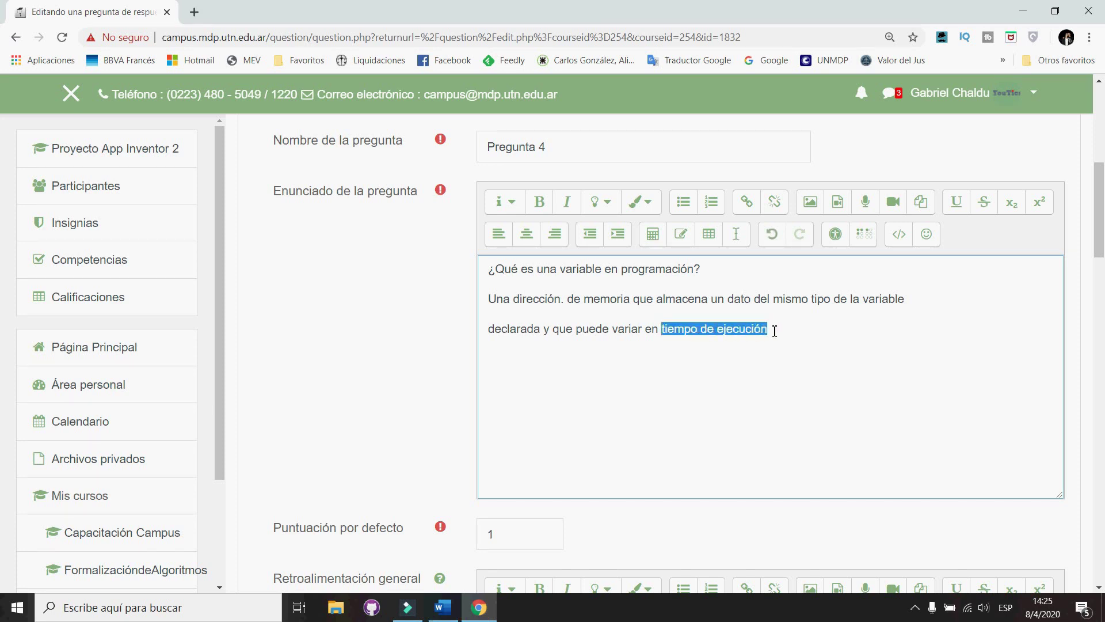
{"action": "key", "text": "Delete"}
{"action": "type", "text": "......"}
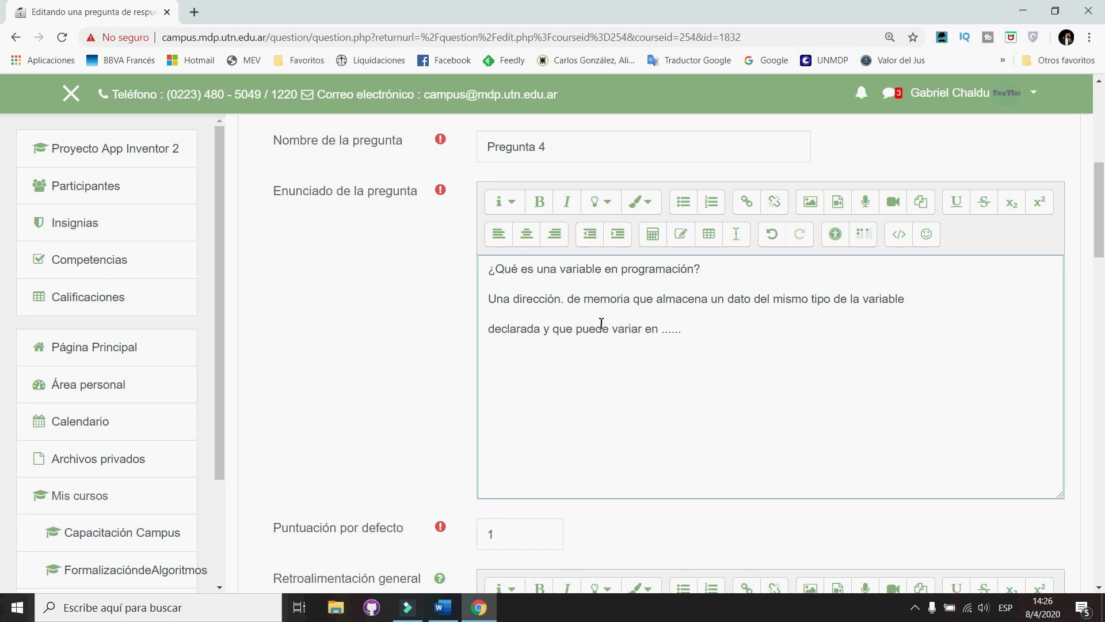
Review Pregunta 4's default mark, general feedback and the available options for distinguishing upper and lower case
{"action": "scroll", "coordinate": [601, 324], "scroll_direction": "down", "scroll_amount": 3}
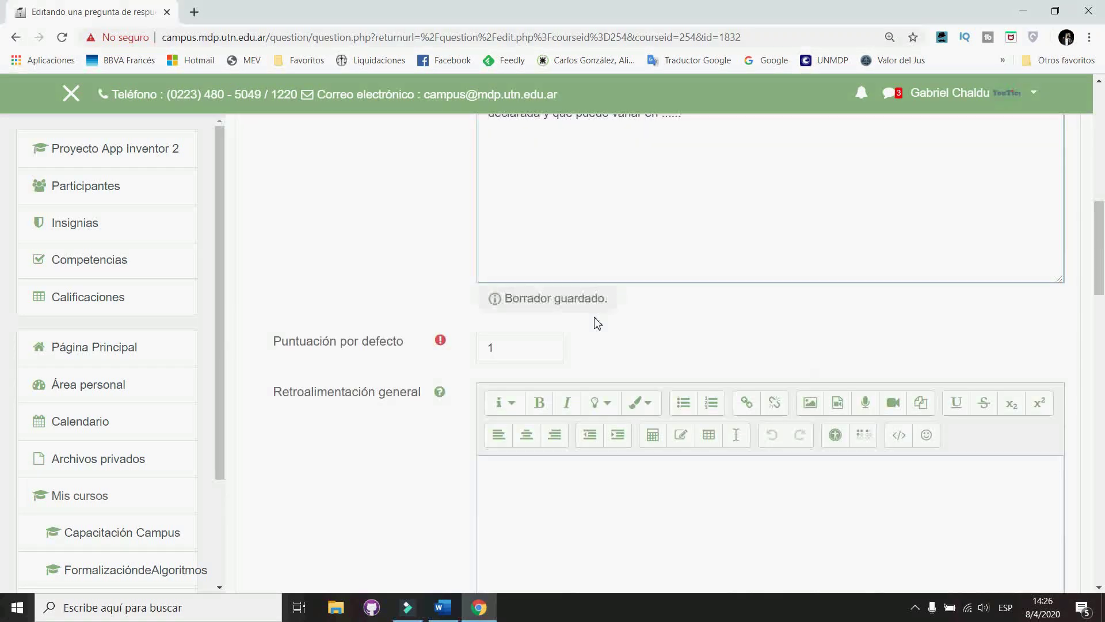
{"action": "scroll", "coordinate": [684, 375], "scroll_direction": "up", "scroll_amount": 3}
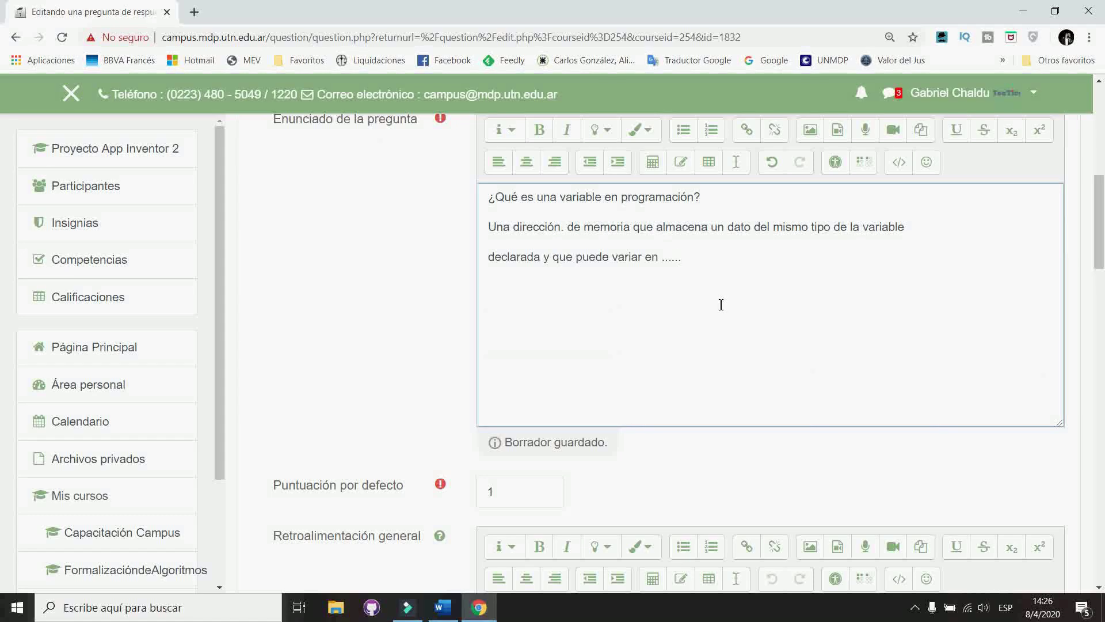
{"action": "scroll", "coordinate": [694, 395], "scroll_direction": "down", "scroll_amount": 3}
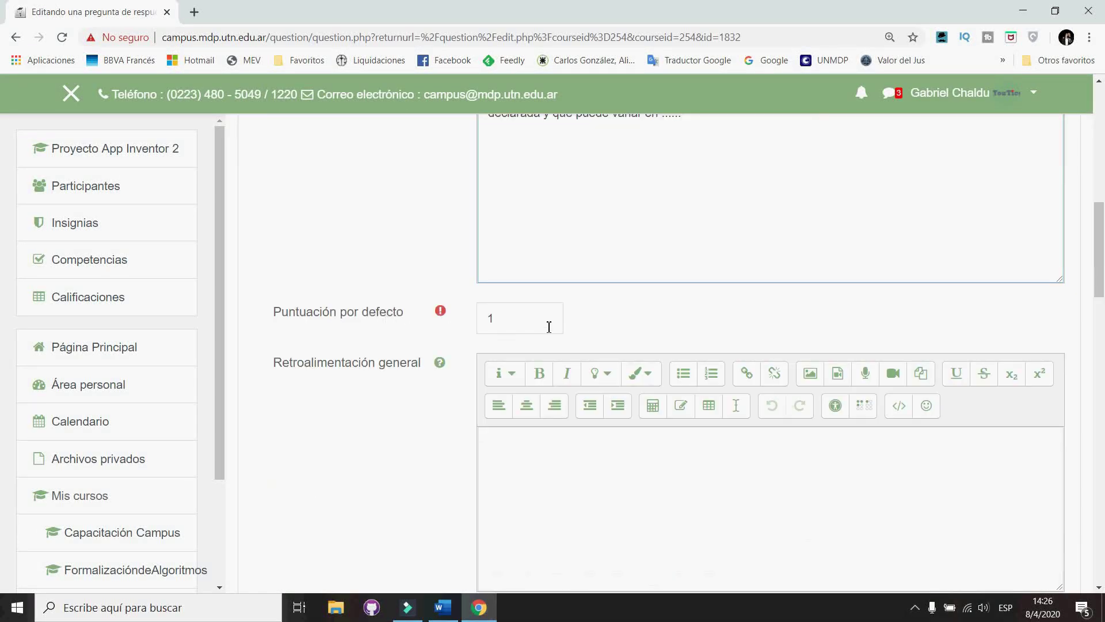
{"action": "scroll", "coordinate": [510, 451], "scroll_direction": "down", "scroll_amount": 2}
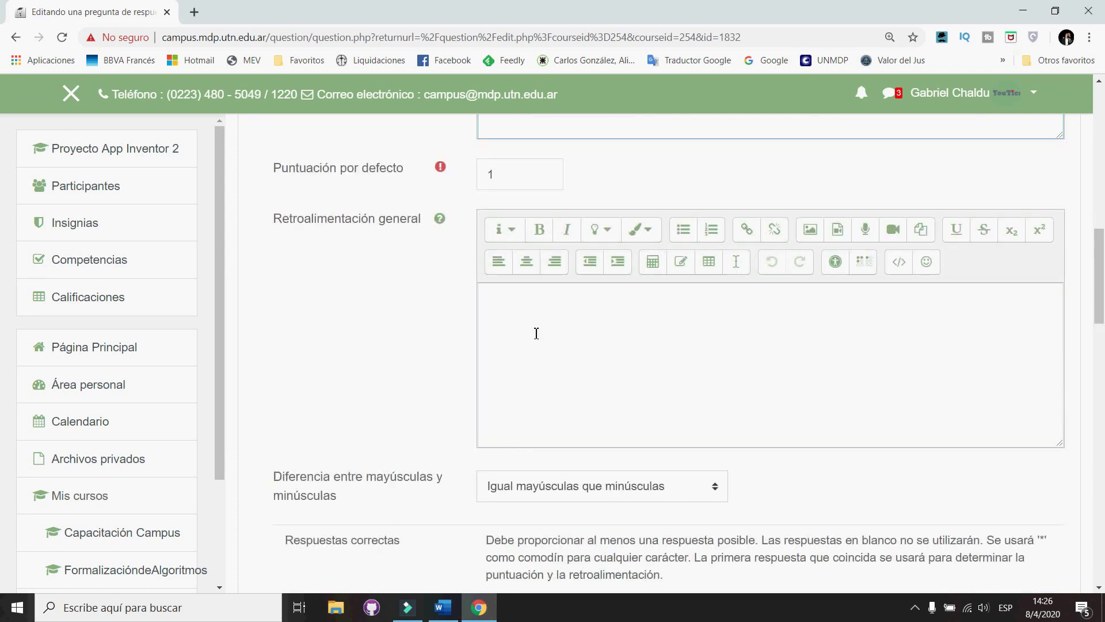
{"action": "scroll", "coordinate": [536, 333], "scroll_direction": "down", "scroll_amount": 1}
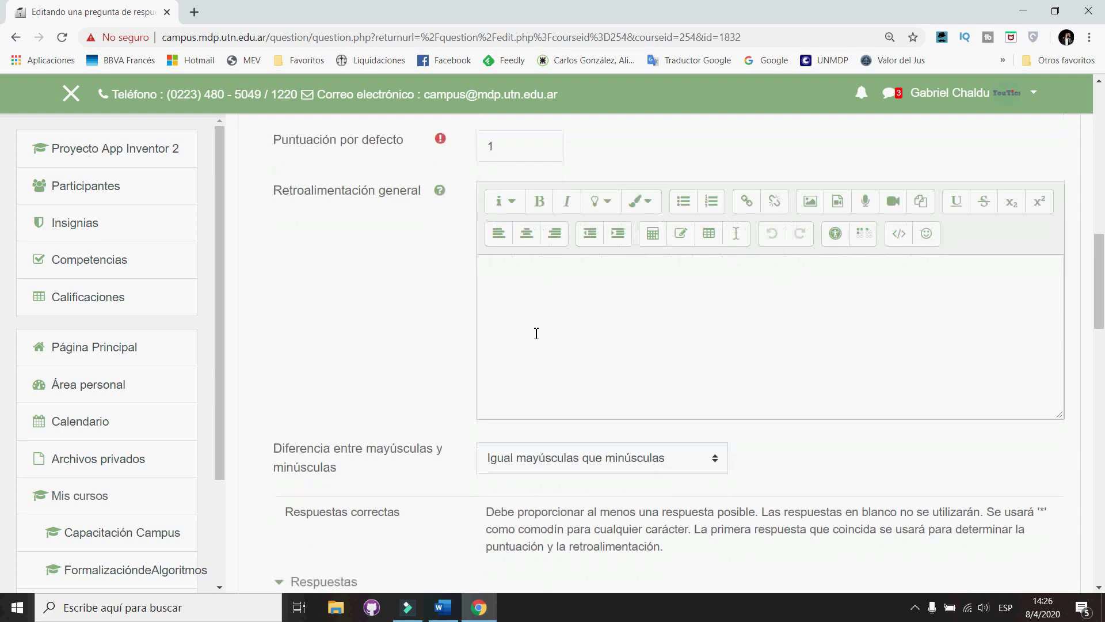
{"action": "scroll", "coordinate": [570, 430], "scroll_direction": "down", "scroll_amount": 1}
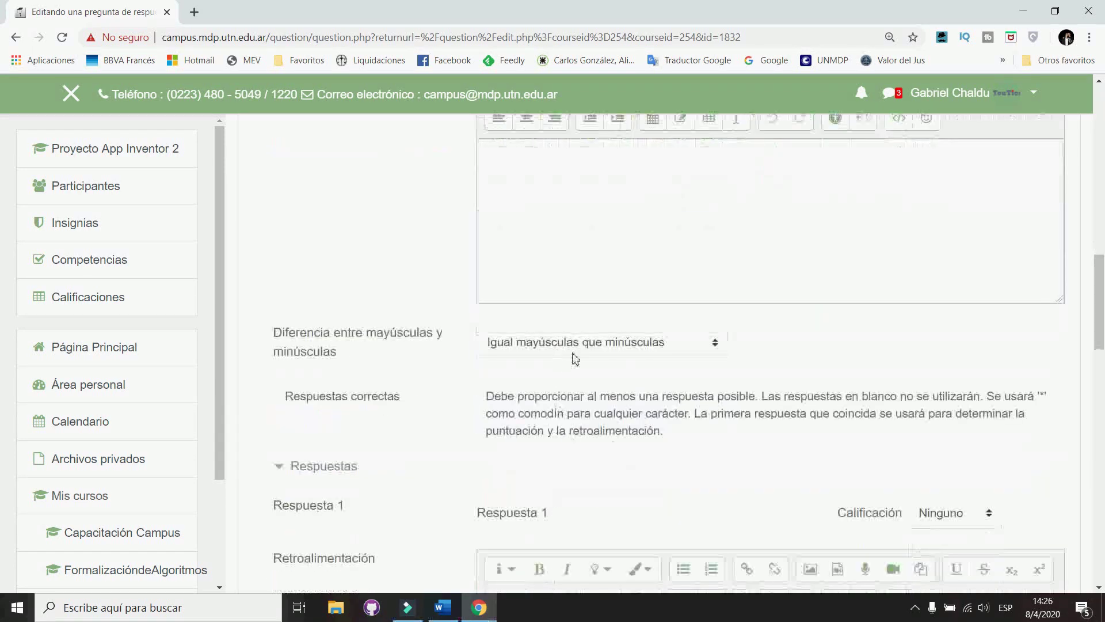
{"action": "left_click", "coordinate": [719, 347]}
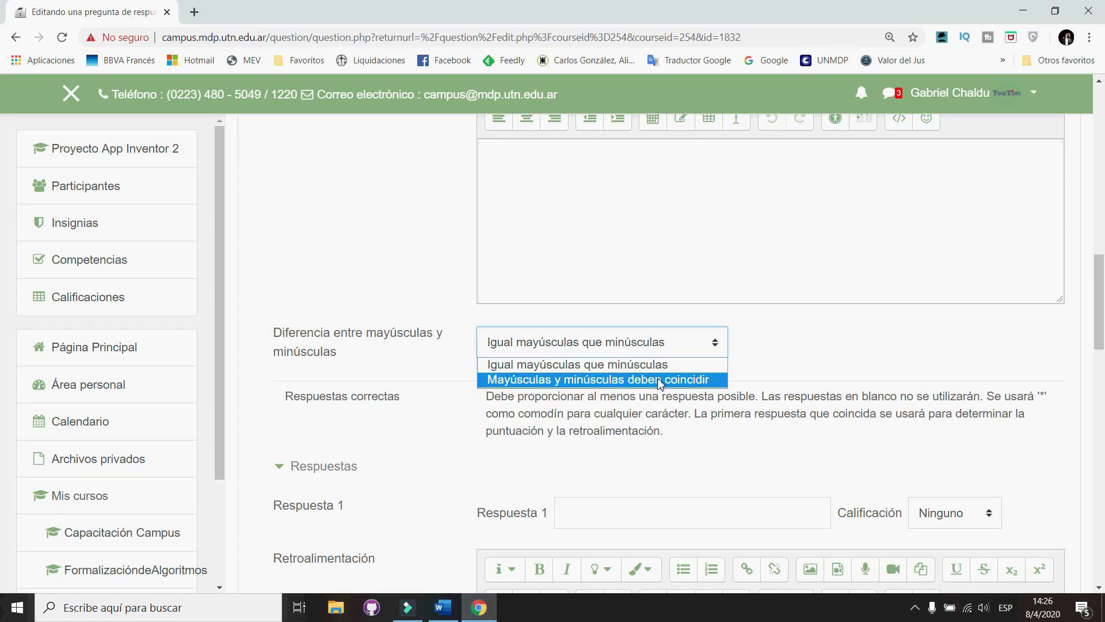
{"action": "left_click", "coordinate": [718, 345]}
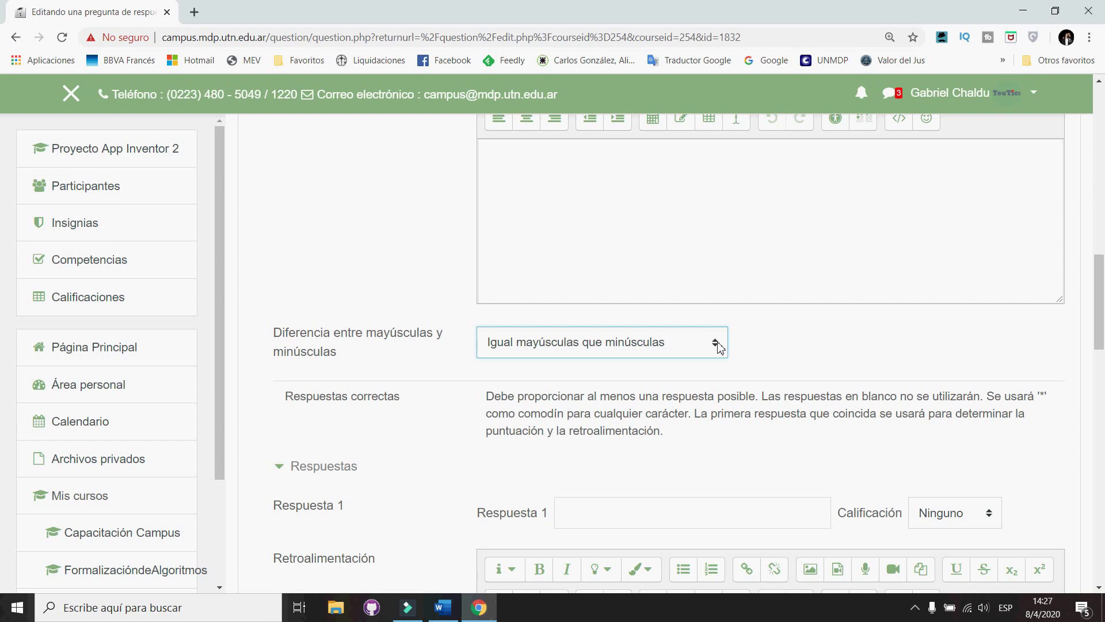
Enter "tiempo de ejecución" as Respuesta 1 of Pregunta 4
{"action": "scroll", "coordinate": [652, 419], "scroll_direction": "down", "scroll_amount": 2}
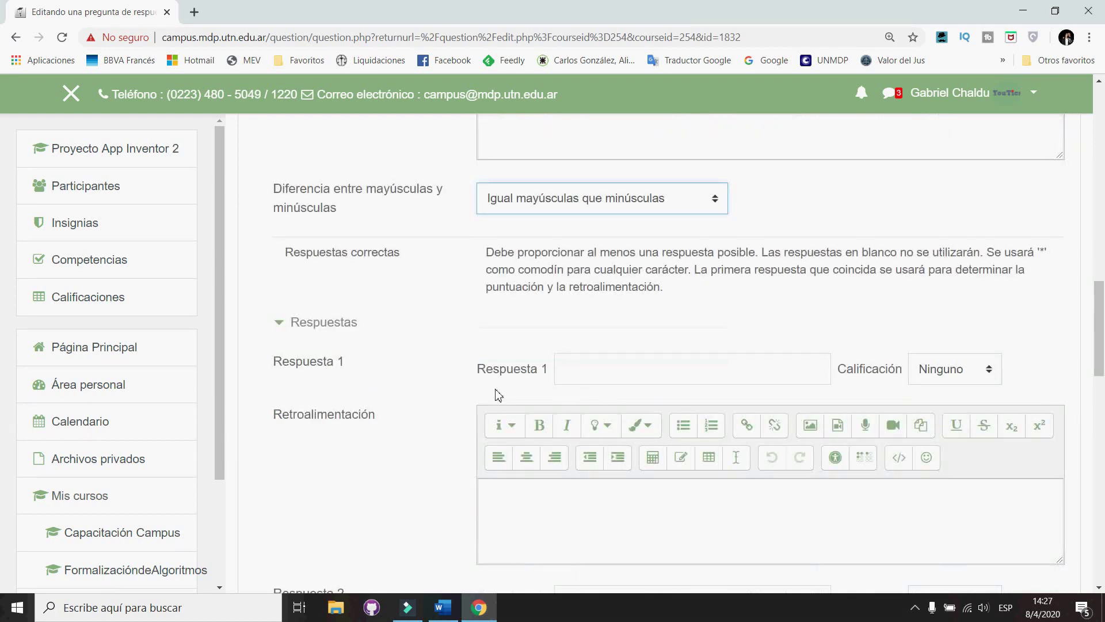
{"action": "left_click", "coordinate": [595, 373]}
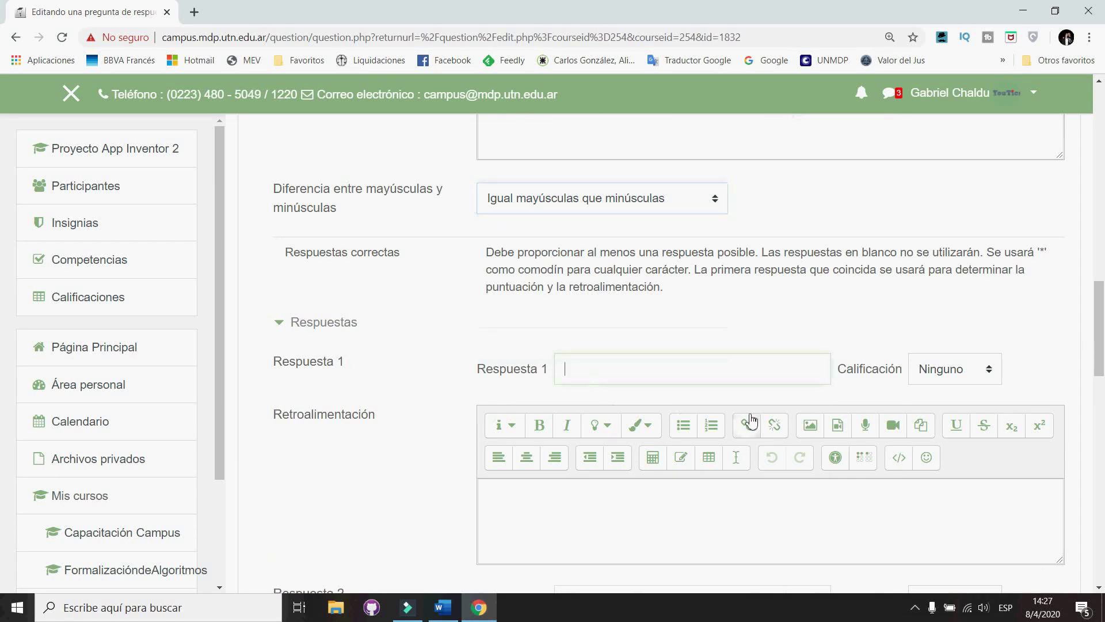
{"action": "type", "text": "tiempo de ejecución"}
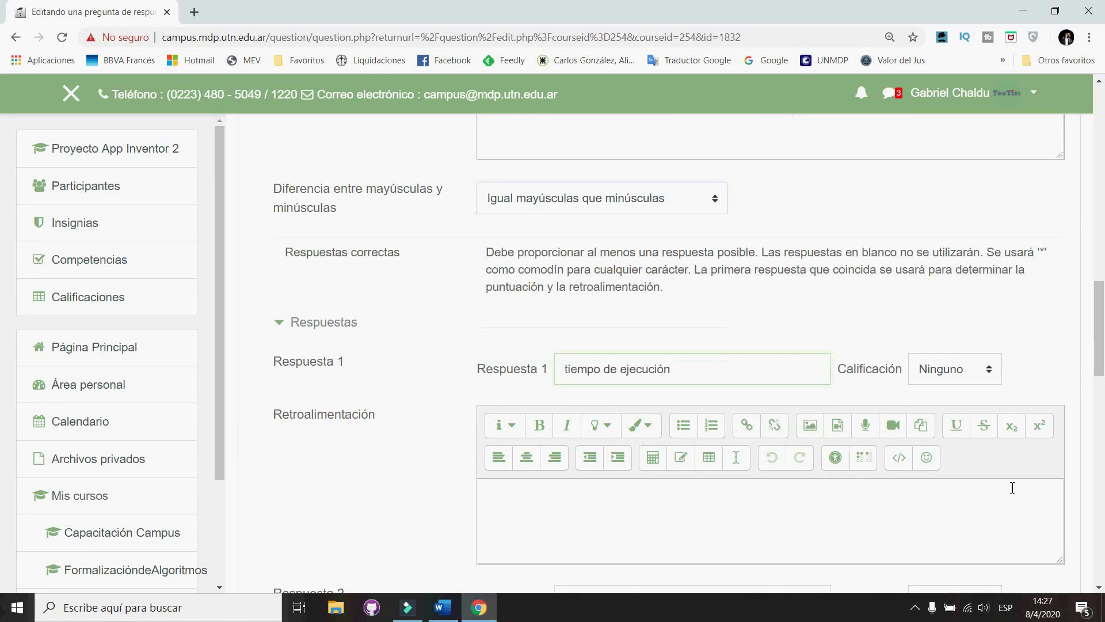
Grade Respuesta 1 of Pregunta 4 at 100% and add "ejecución" as Respuesta 2 with a grade of 50%
{"action": "left_click", "coordinate": [990, 369]}
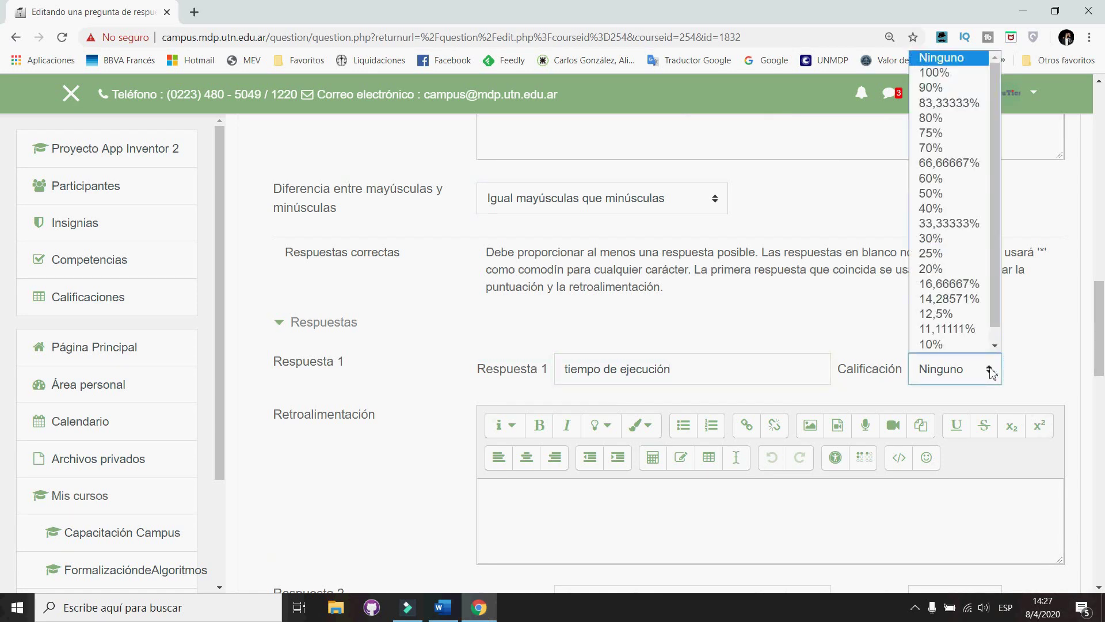
{"action": "left_click", "coordinate": [961, 69]}
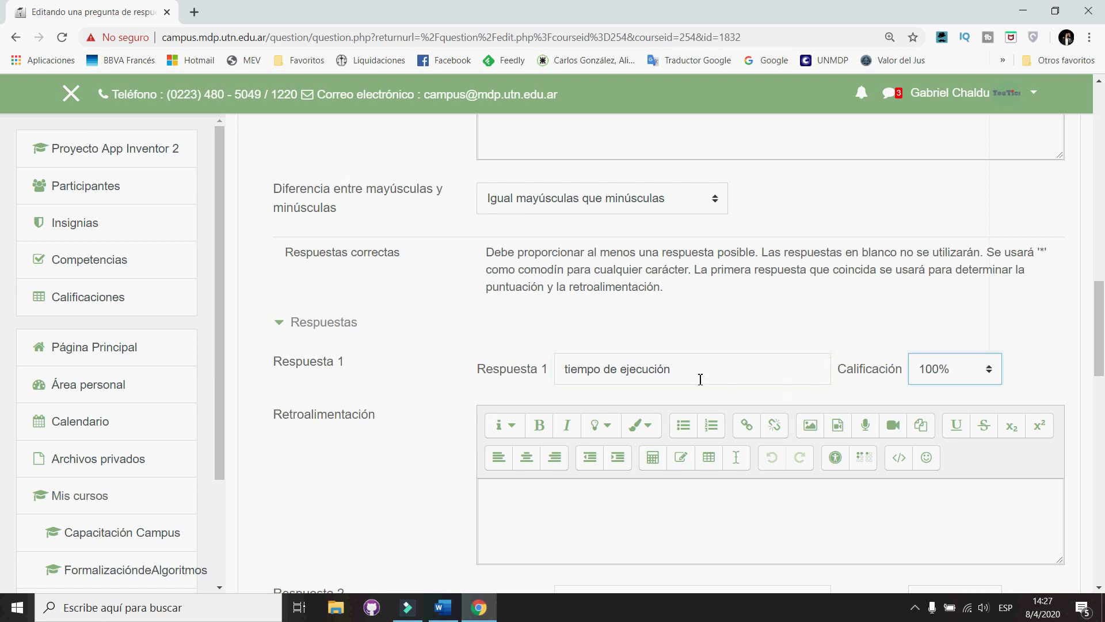
{"action": "scroll", "coordinate": [817, 370], "scroll_direction": "down", "scroll_amount": 3}
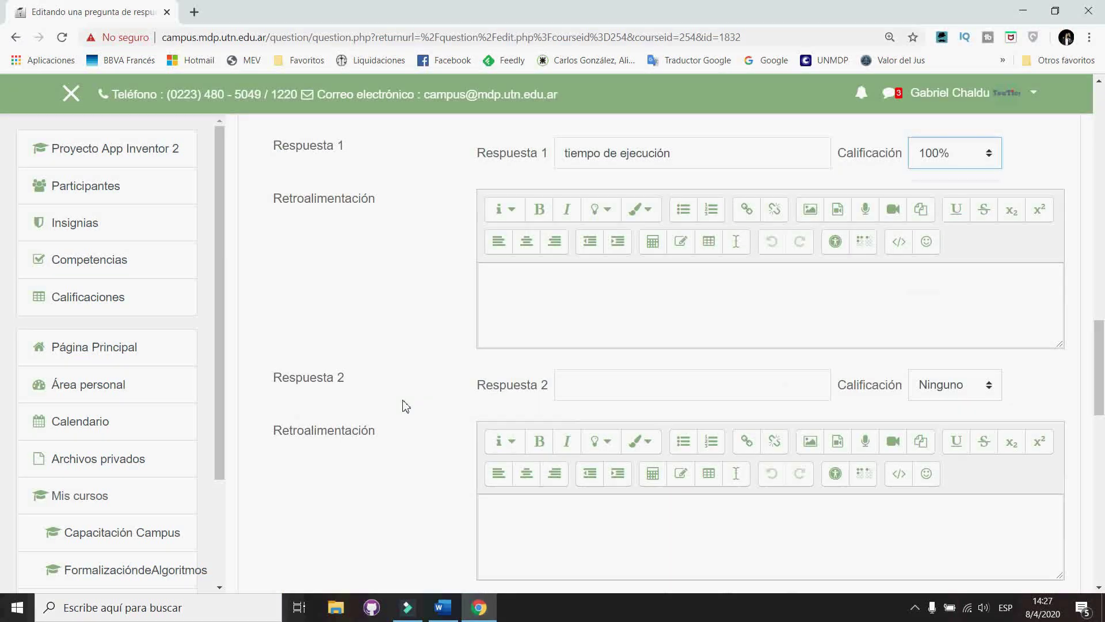
{"action": "left_click", "coordinate": [620, 389]}
{"action": "type", "text": "e"}
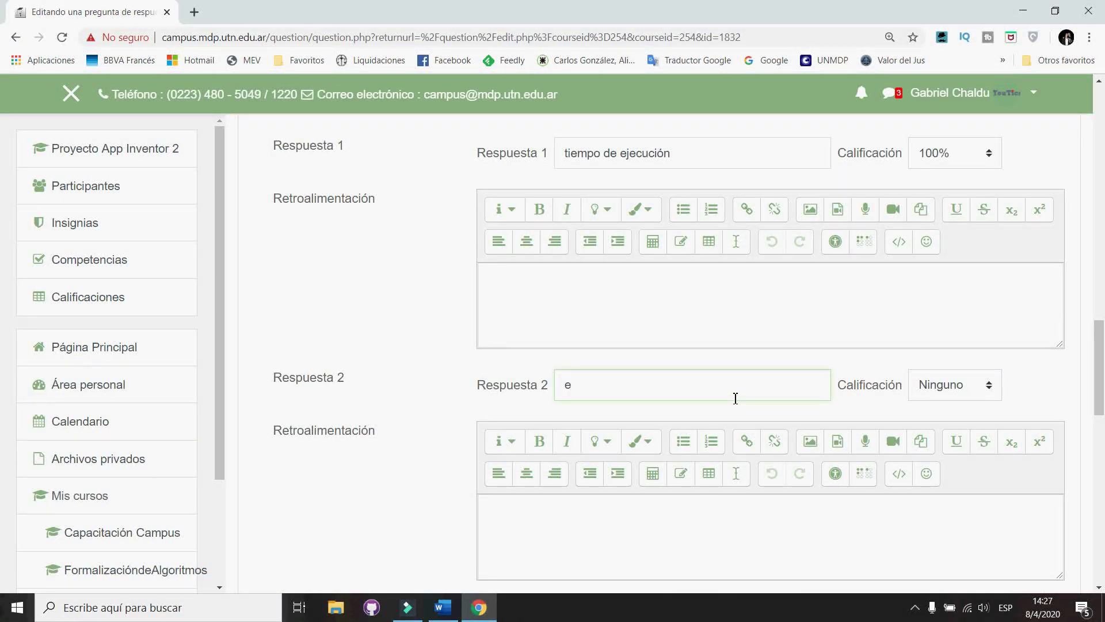
{"action": "type", "text": "jecución"}
{"action": "left_click", "coordinate": [988, 392]}
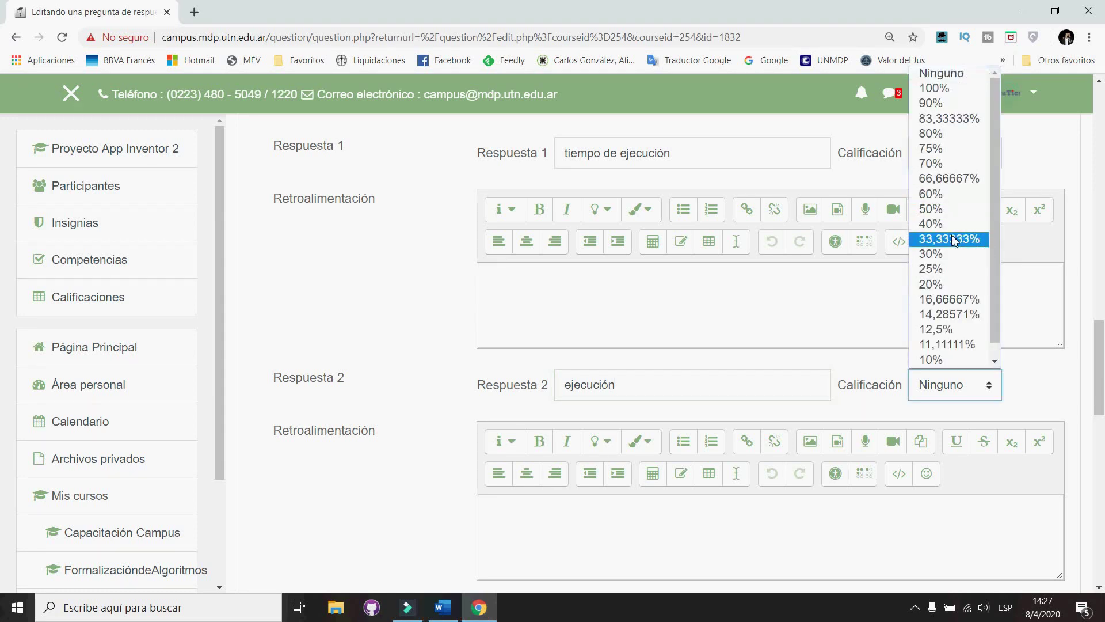
{"action": "left_click", "coordinate": [952, 209]}
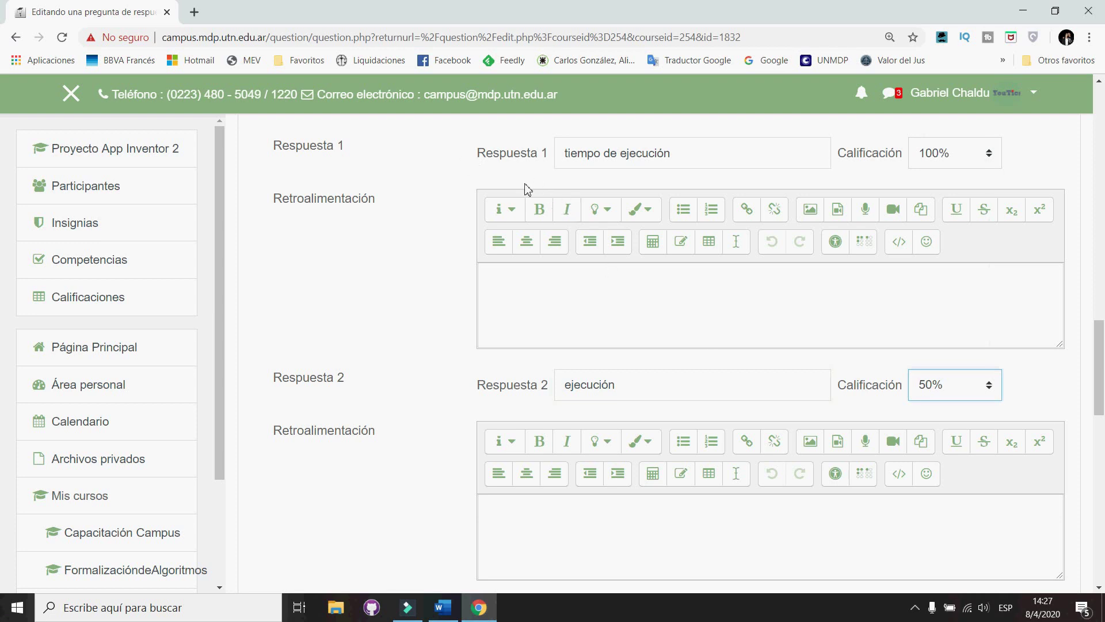
Compare the texts and grades of Respuesta 1 and Respuesta 2 and look over the unused Respuesta 3 field
{"action": "left_click", "coordinate": [688, 162]}
{"action": "left_click_drag", "start_coordinate": [639, 392], "coordinate": [563, 385]}
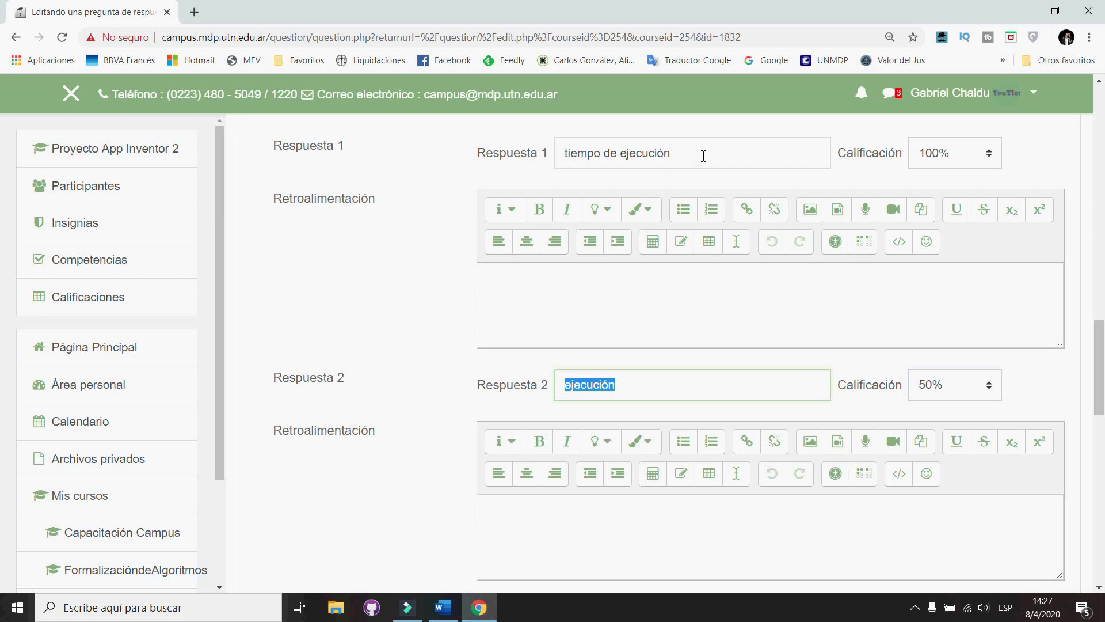
{"action": "left_click_drag", "start_coordinate": [703, 153], "coordinate": [570, 168]}
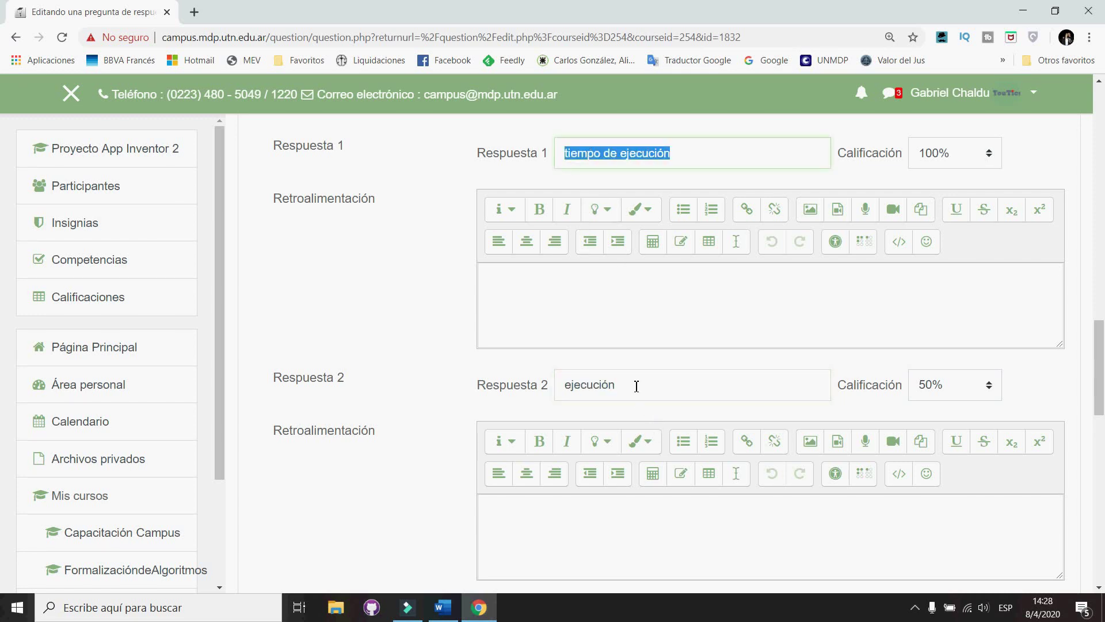
{"action": "left_click_drag", "start_coordinate": [637, 386], "coordinate": [542, 387]}
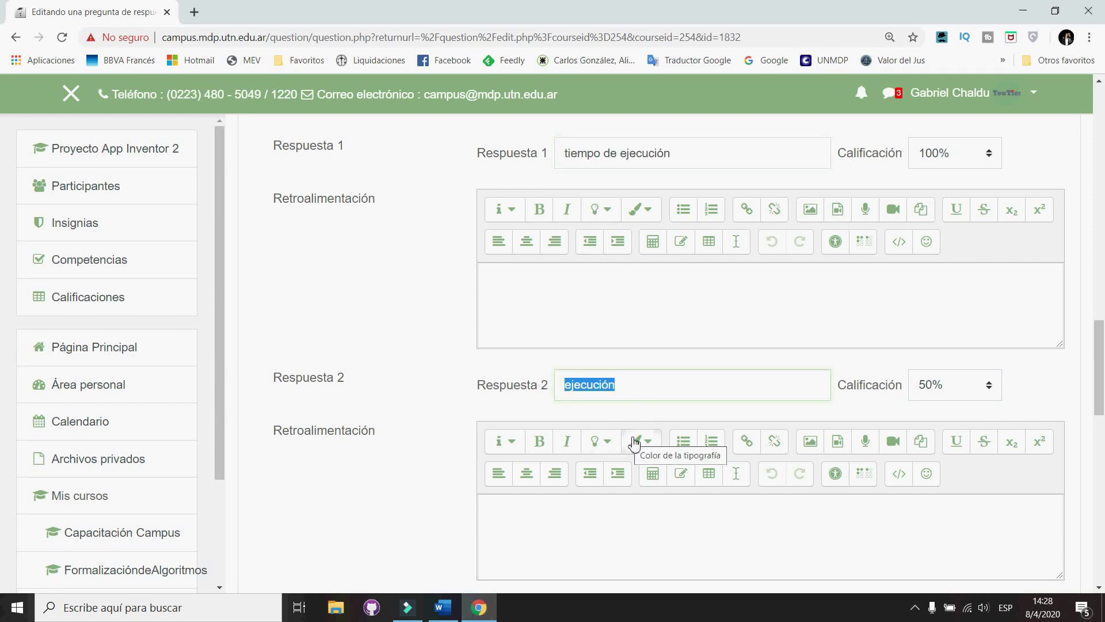
{"action": "scroll", "coordinate": [636, 446], "scroll_direction": "down", "scroll_amount": 3}
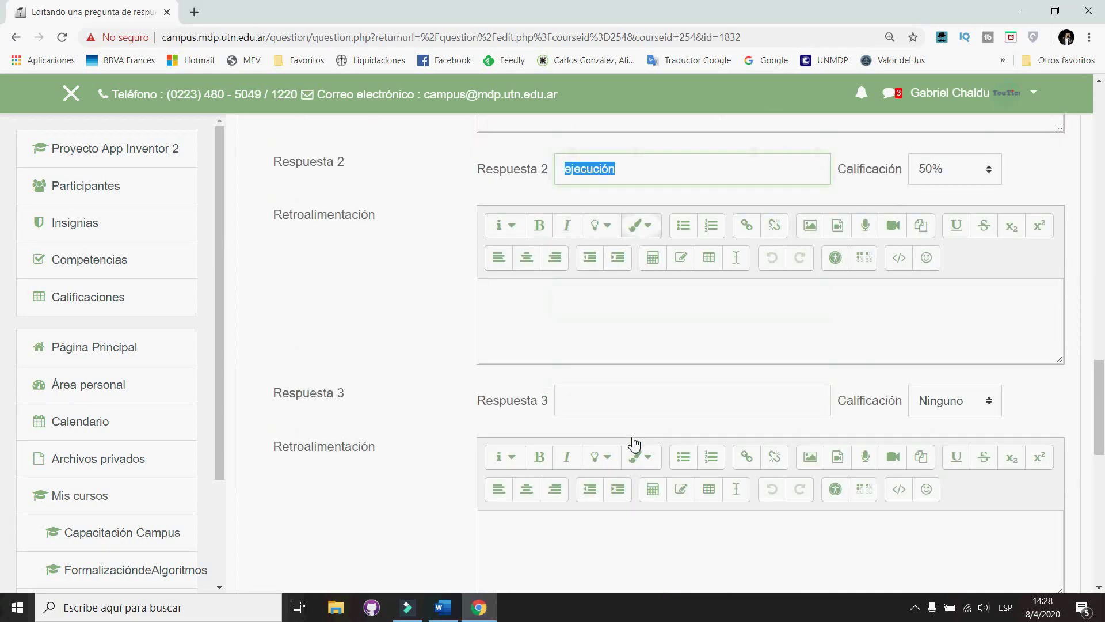
{"action": "left_click", "coordinate": [594, 412]}
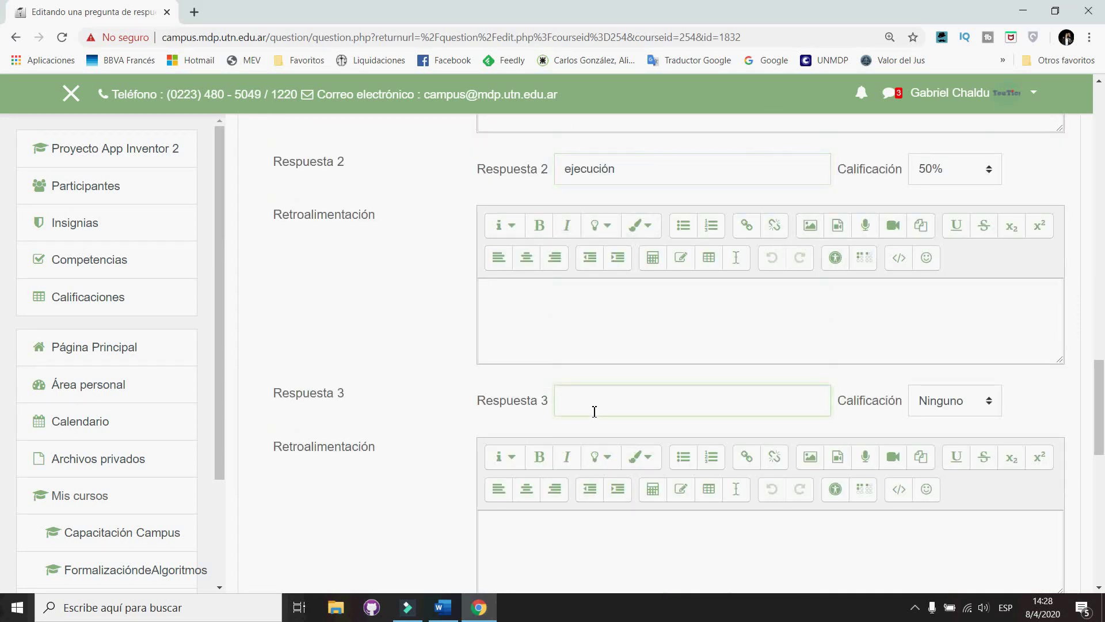
{"action": "scroll", "coordinate": [594, 412], "scroll_direction": "down", "scroll_amount": 5}
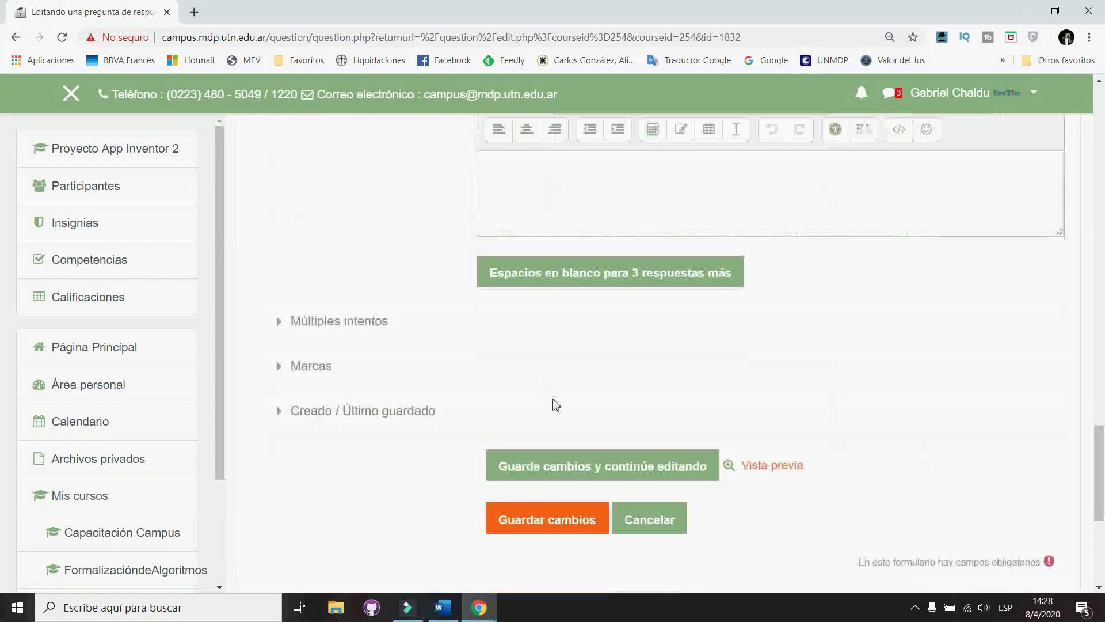
Enter "tiempo ..." as Pista 1 in Pregunta 4's multiple attempts settings
{"action": "left_click", "coordinate": [283, 325]}
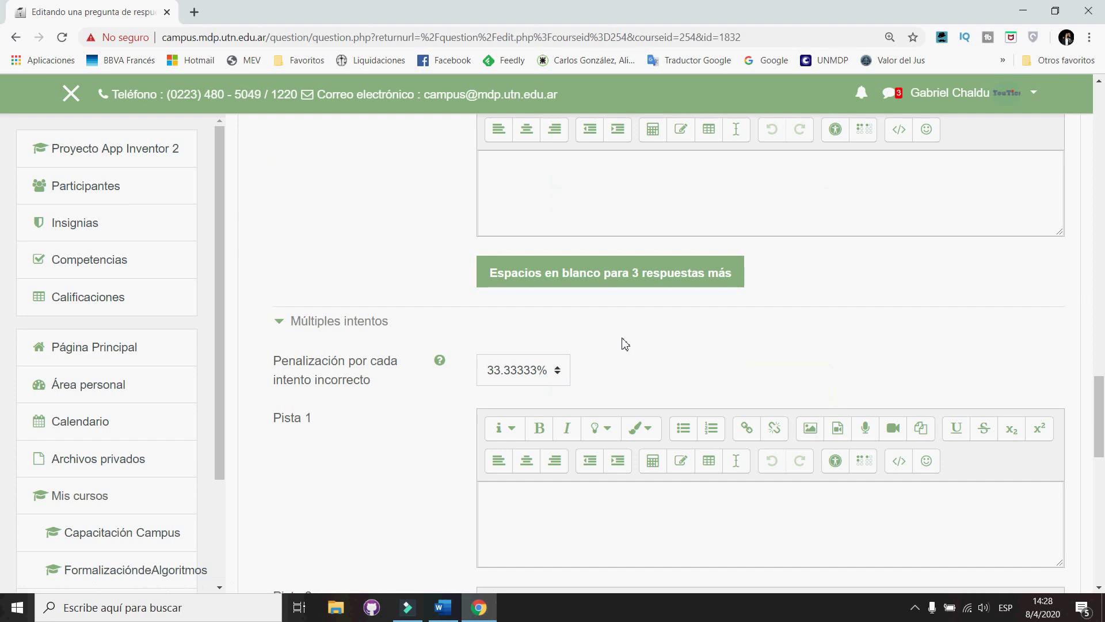
{"action": "scroll", "coordinate": [614, 419], "scroll_direction": "down", "scroll_amount": 1}
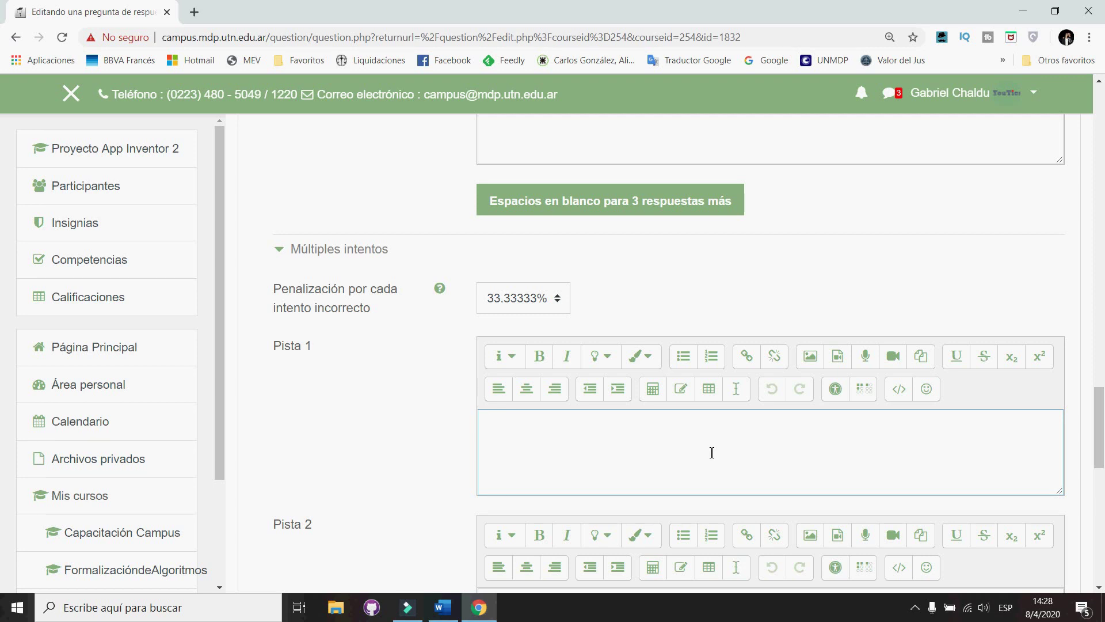
{"action": "type", "text": "tiempo ..."}
{"action": "scroll", "coordinate": [658, 455], "scroll_direction": "down", "scroll_amount": 6}
{"action": "scroll", "coordinate": [584, 426], "scroll_direction": "up", "scroll_amount": 2}
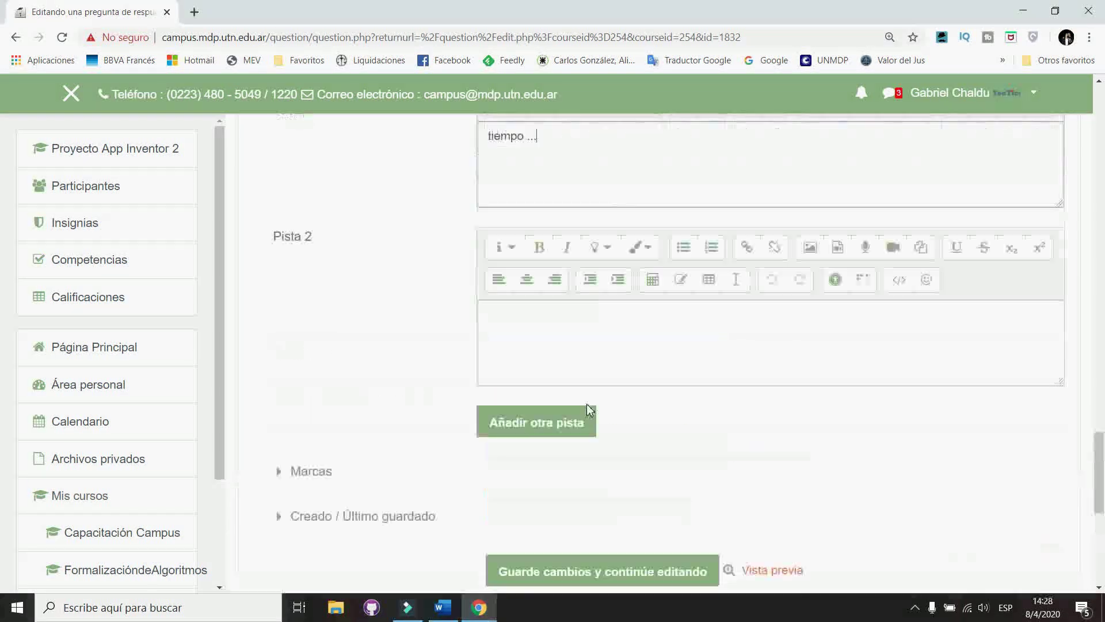
Review the available penalty percentages for each incorrect attempt at Pregunta 4
{"action": "scroll", "coordinate": [589, 410], "scroll_direction": "up", "scroll_amount": 3}
{"action": "left_click", "coordinate": [562, 226]}
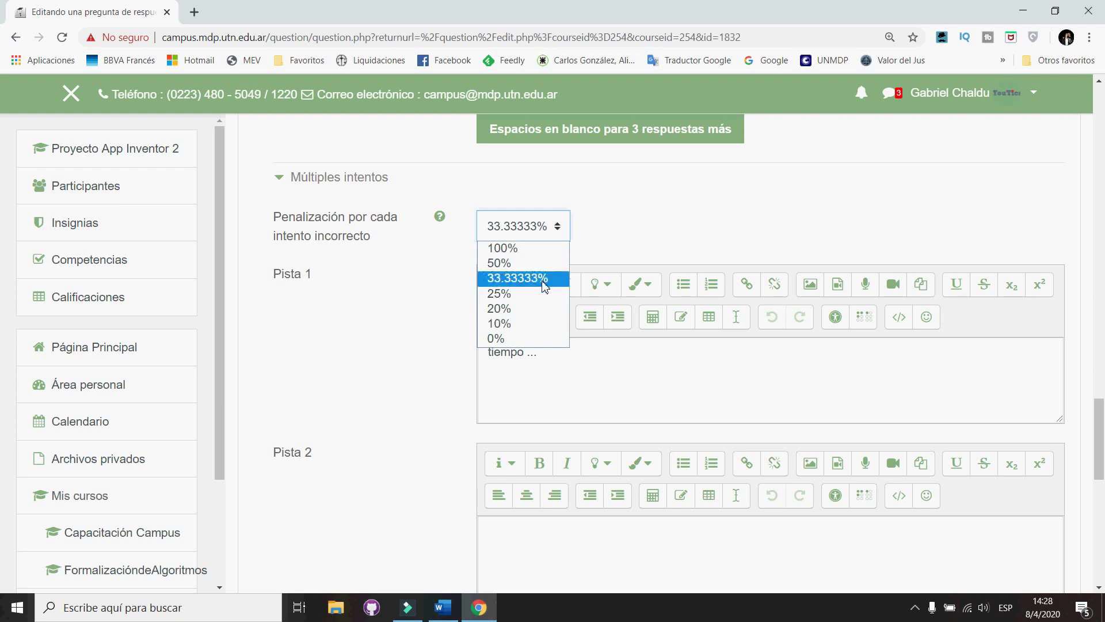
{"action": "left_click", "coordinate": [637, 235]}
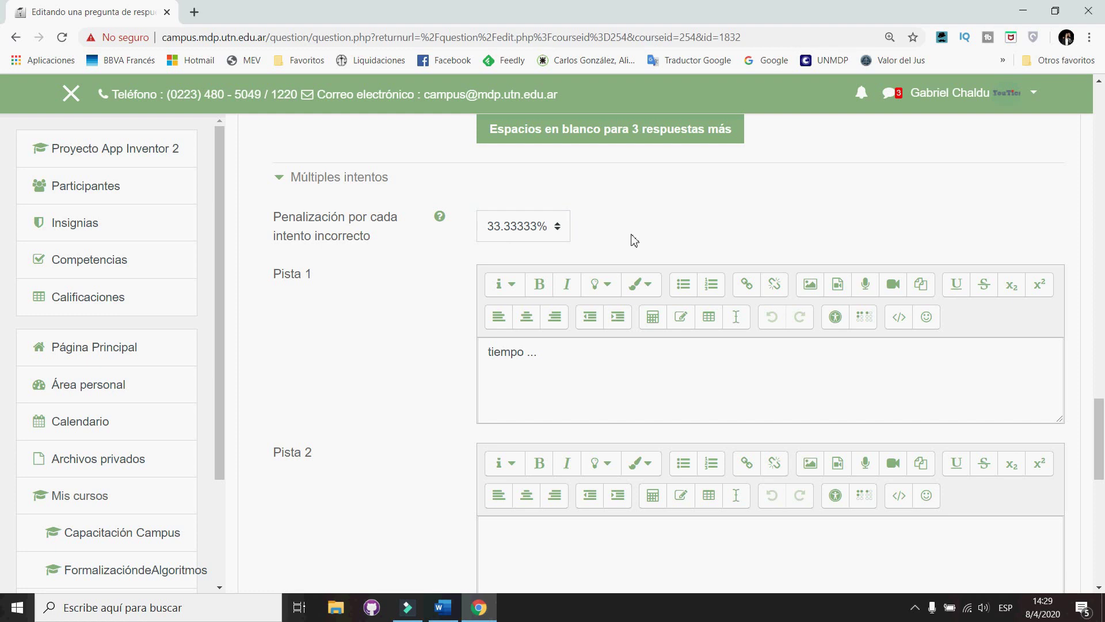
Save the changes to Pregunta 4 and return to the question bank
{"action": "scroll", "coordinate": [634, 239], "scroll_direction": "down", "scroll_amount": 5}
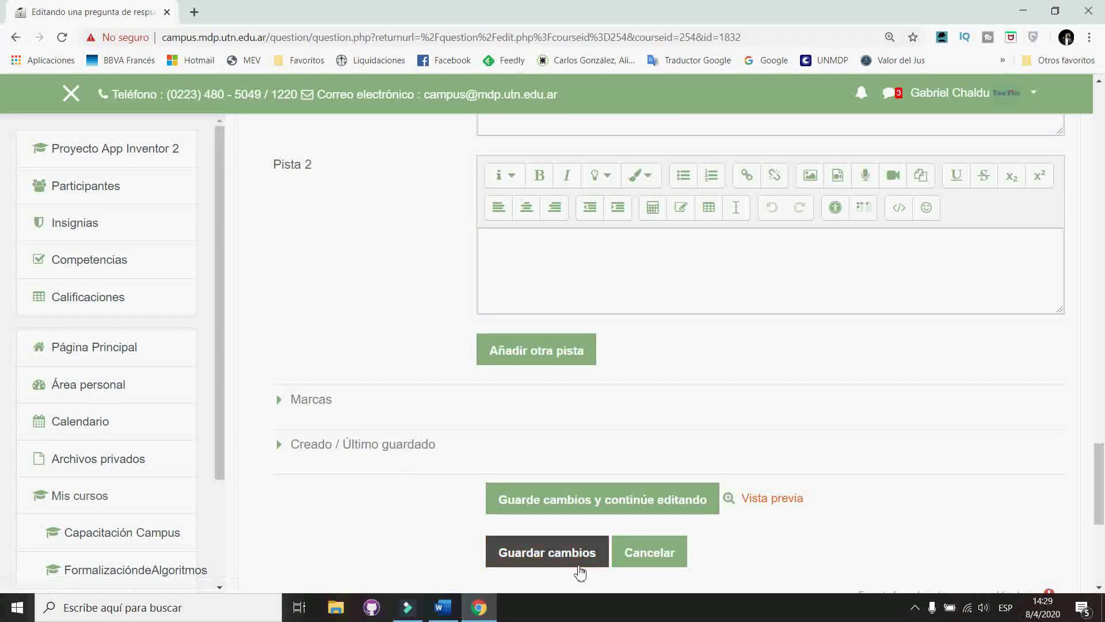
{"action": "scroll", "coordinate": [577, 570], "scroll_direction": "down", "scroll_amount": 2}
{"action": "left_click", "coordinate": [576, 489]}
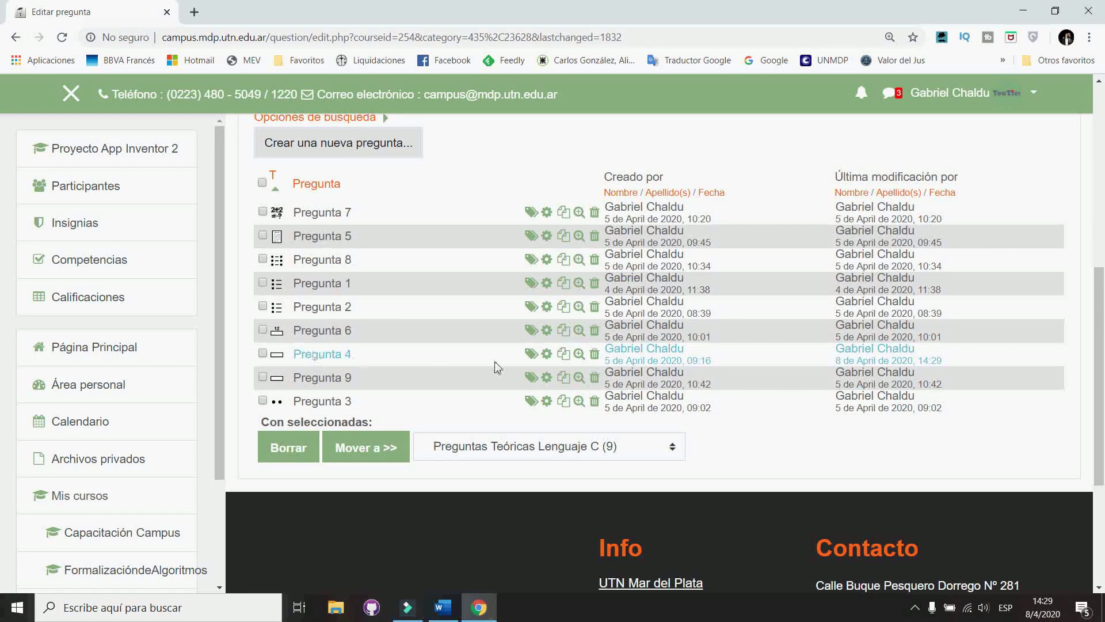
Preview Pregunta 4, answer it with "tiempo de ejecución" and submit the attempt
{"action": "left_click", "coordinate": [579, 353]}
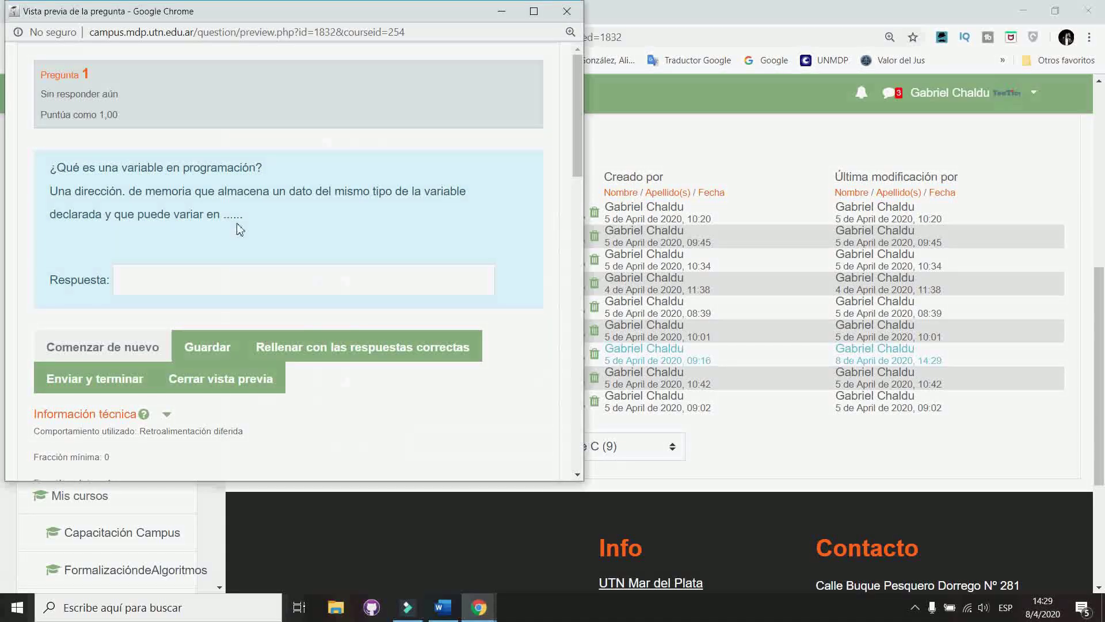
{"action": "left_click", "coordinate": [177, 282]}
{"action": "type", "text": "tiempo de ejecucion"}
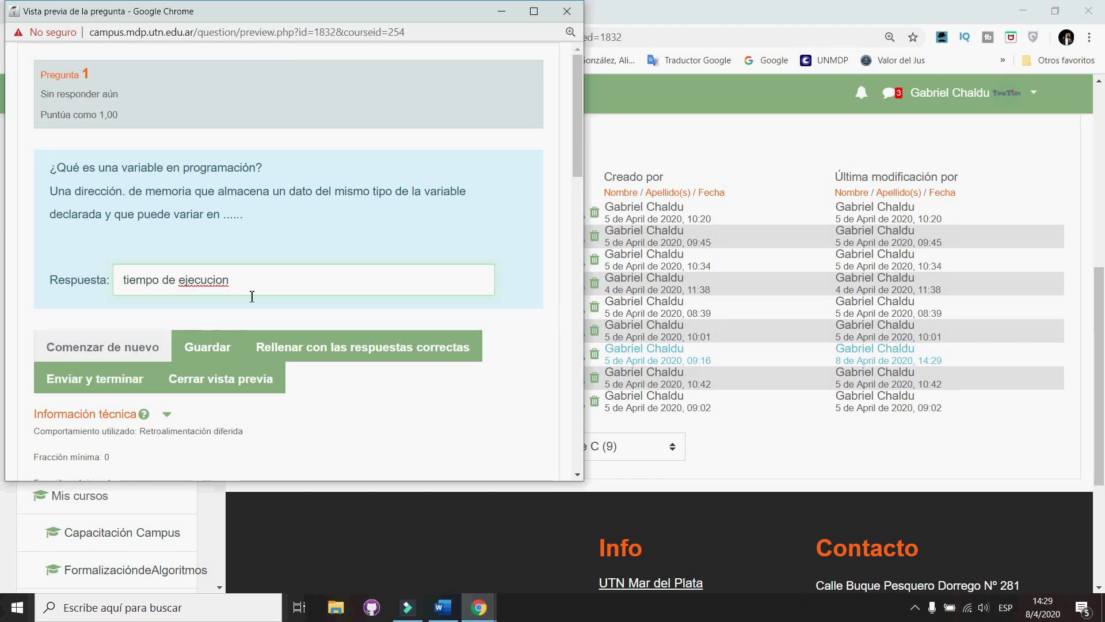
{"action": "right_click", "coordinate": [225, 291]}
{"action": "left_click", "coordinate": [286, 294]}
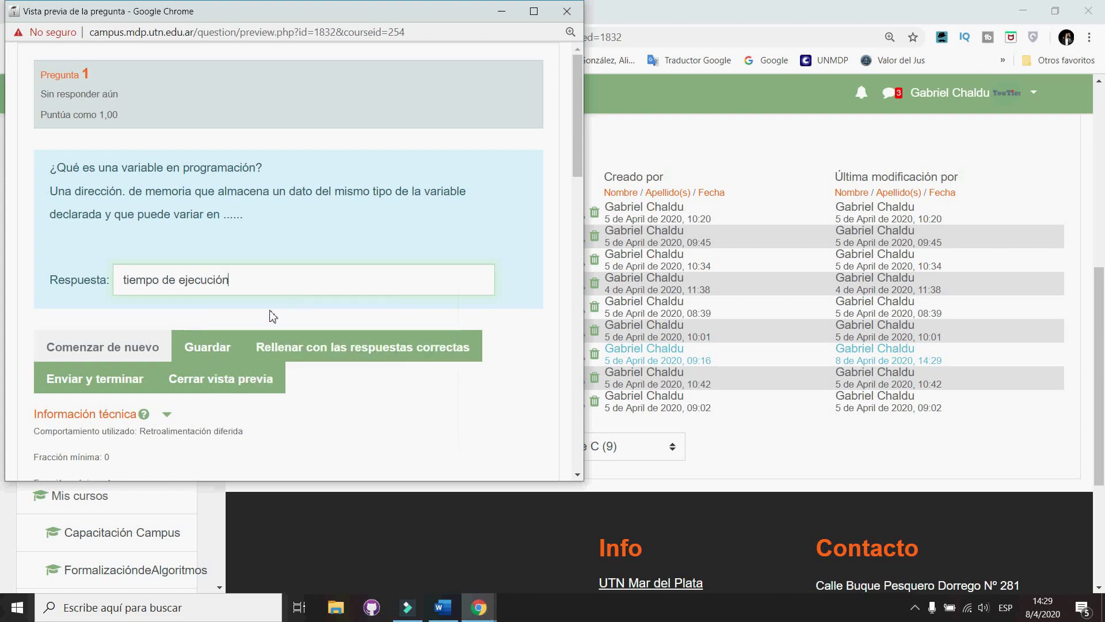
{"action": "left_click", "coordinate": [129, 377]}
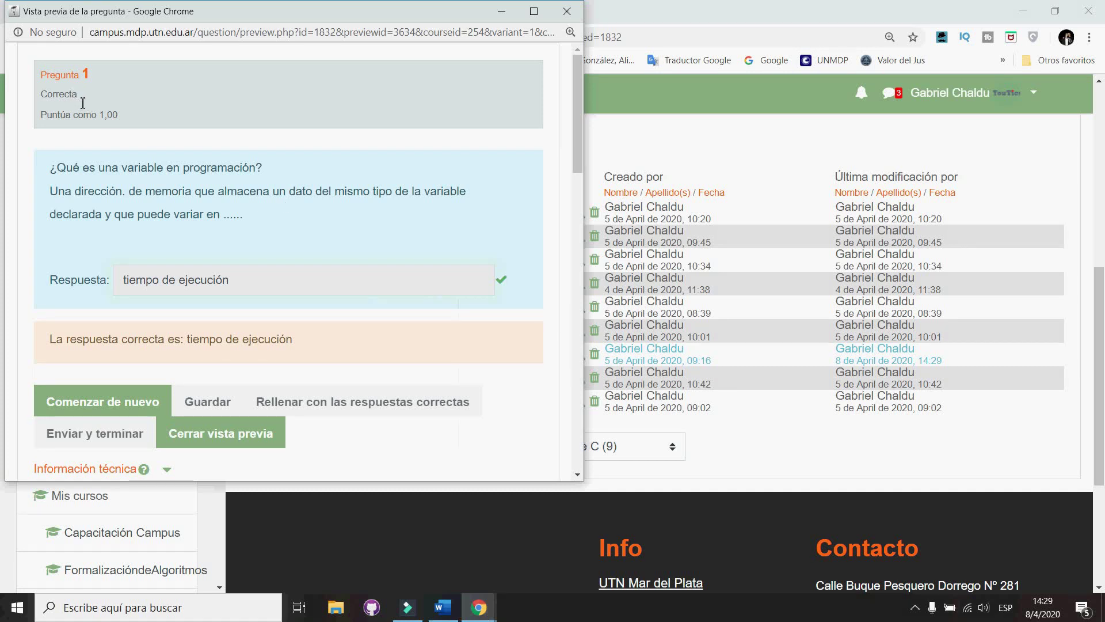
Check the marking and the correct answer feedback of the Pregunta 4 attempt, and close the preview
{"action": "left_click_drag", "start_coordinate": [83, 103], "coordinate": [26, 98]}
{"action": "left_click_drag", "start_coordinate": [300, 342], "coordinate": [43, 352]}
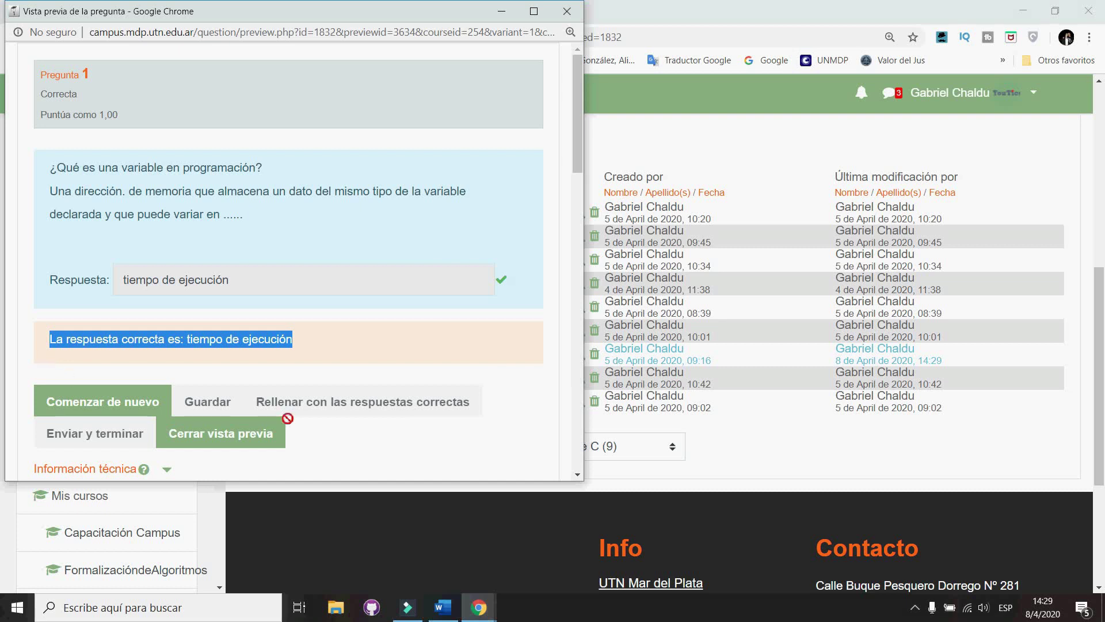
{"action": "scroll", "coordinate": [388, 417], "scroll_direction": "down", "scroll_amount": 3}
{"action": "scroll", "coordinate": [388, 417], "scroll_direction": "up", "scroll_amount": 3}
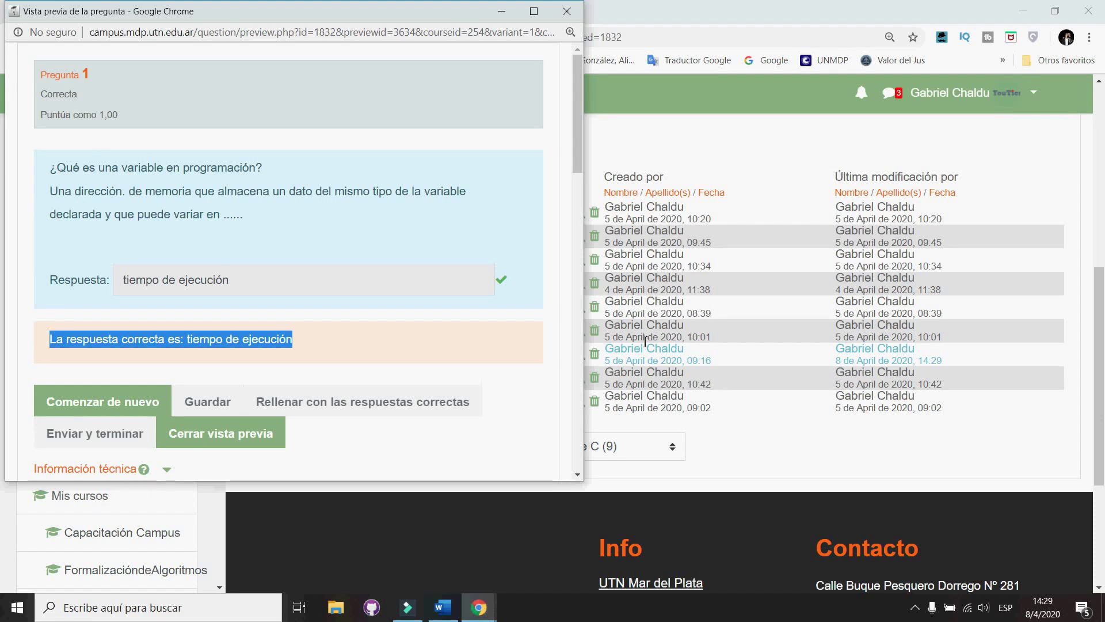
{"action": "left_click", "coordinate": [567, 11]}
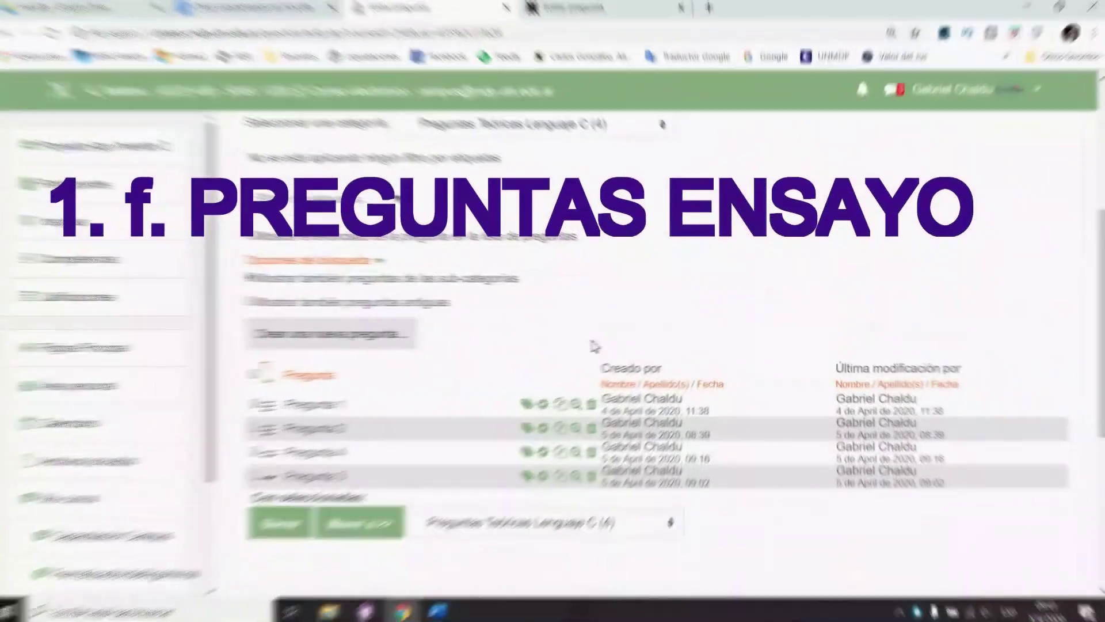
Create a new question of type Ensayo in the Preguntas Teóricas Lenguaje C category
{"action": "left_click", "coordinate": [357, 340]}
{"action": "scroll", "coordinate": [493, 334], "scroll_direction": "down", "scroll_amount": 2}
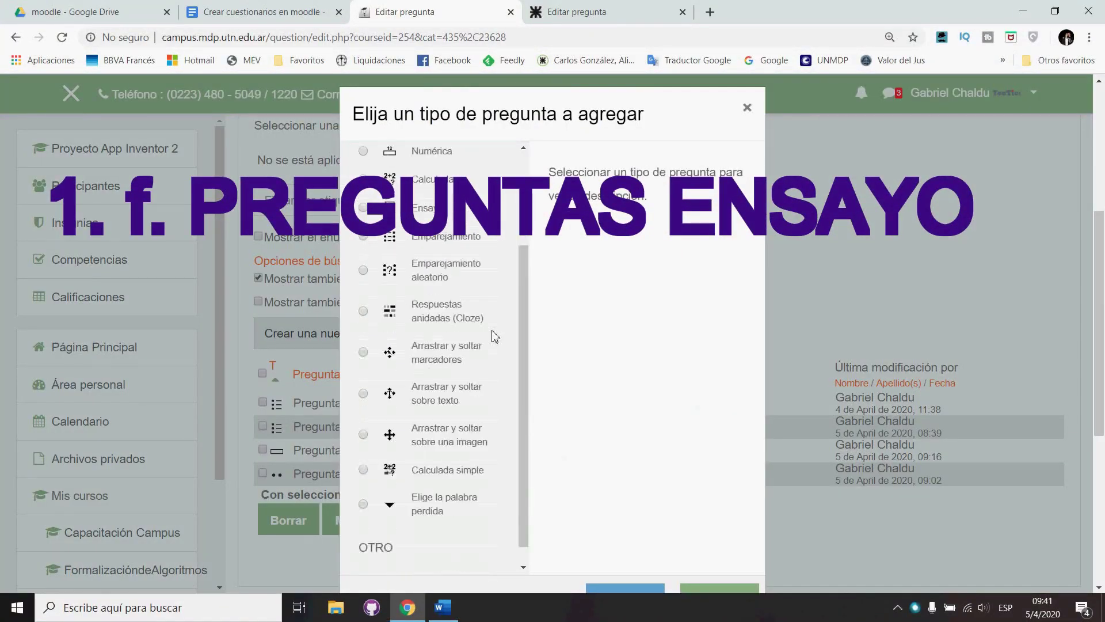
{"action": "scroll", "coordinate": [460, 311], "scroll_direction": "up", "scroll_amount": 1}
{"action": "left_click", "coordinate": [418, 267]}
{"action": "scroll", "coordinate": [633, 403], "scroll_direction": "down", "scroll_amount": 2}
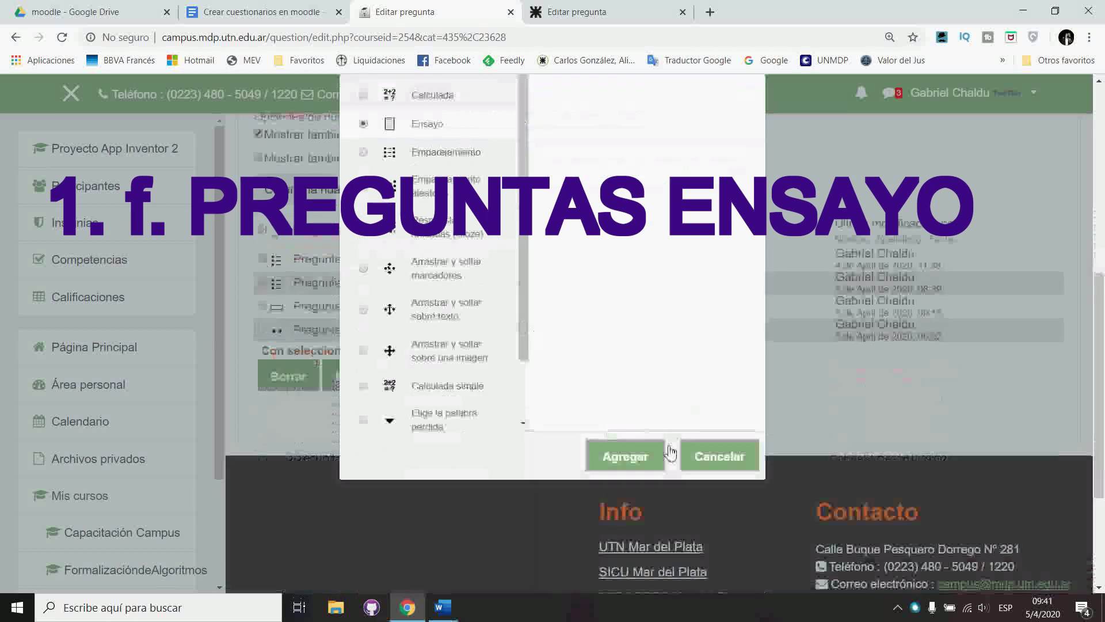
{"action": "left_click", "coordinate": [602, 454]}
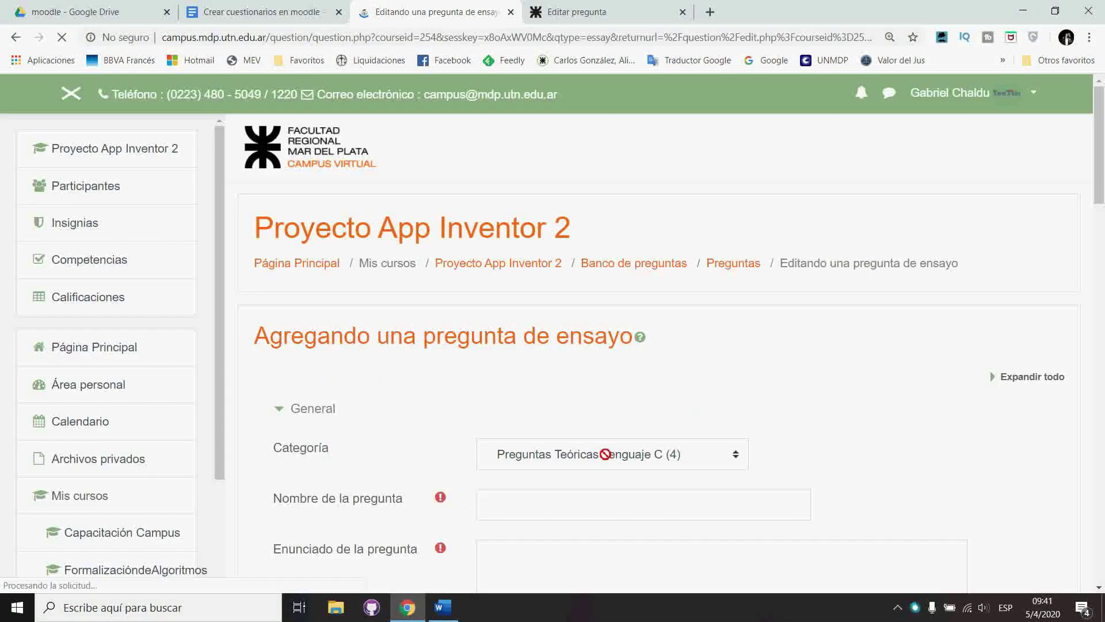
Name the essay question "Pregunta 5" and enter the statement "¿Que es una constante en Programación?"
{"action": "scroll", "coordinate": [576, 415], "scroll_direction": "down", "scroll_amount": 2}
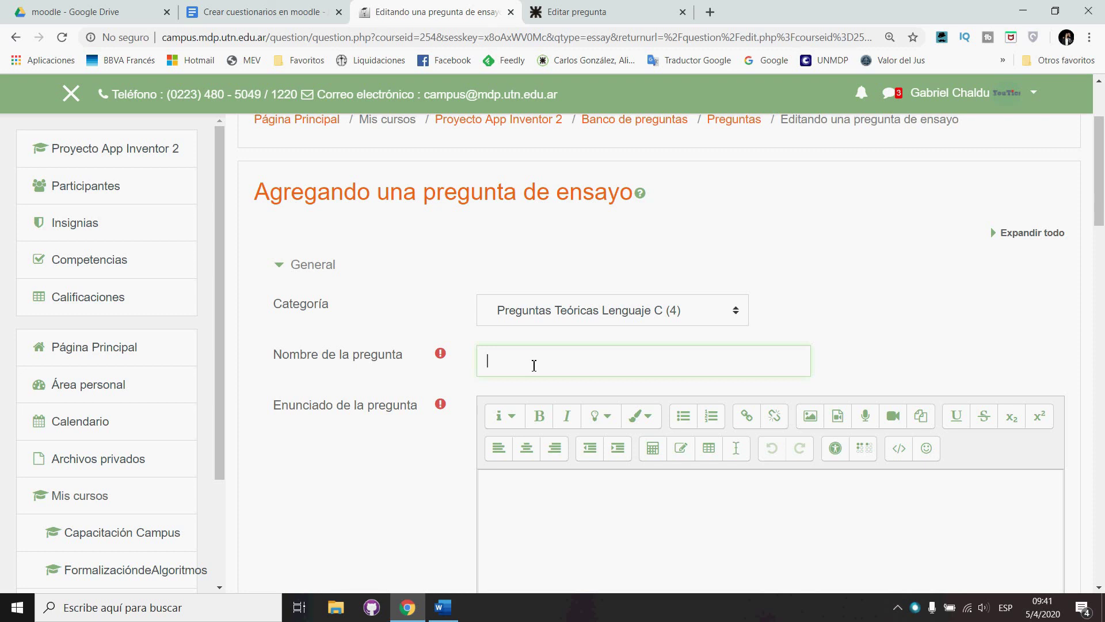
{"action": "type", "text": "Pregu"}
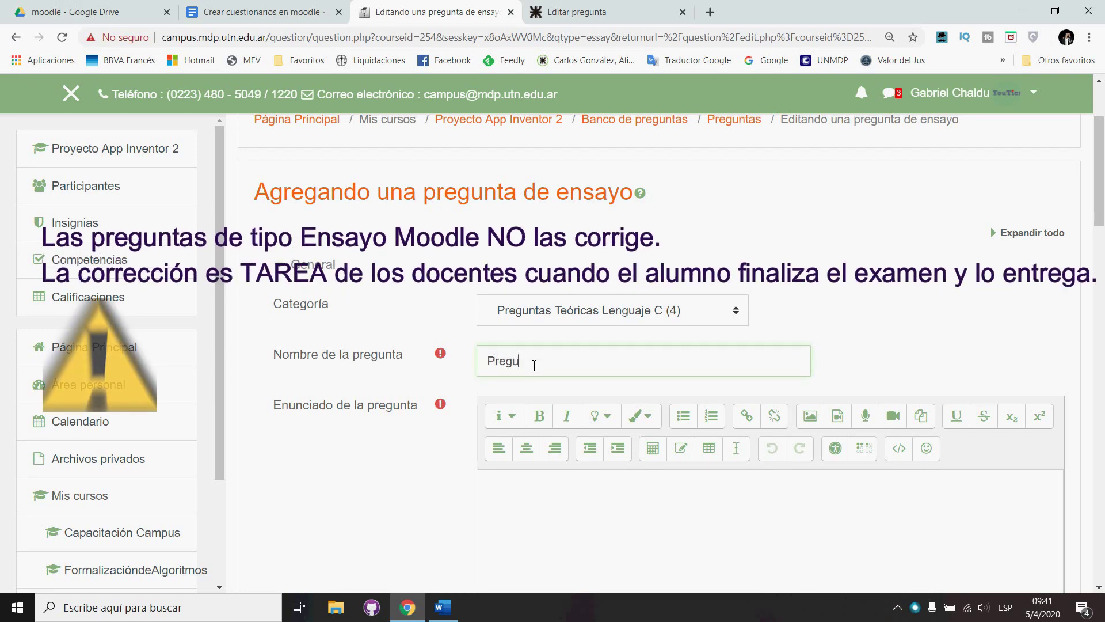
{"action": "type", "text": "nta 5"}
{"action": "left_click", "coordinate": [541, 491]}
{"action": "type", "text": "¿Que es "}
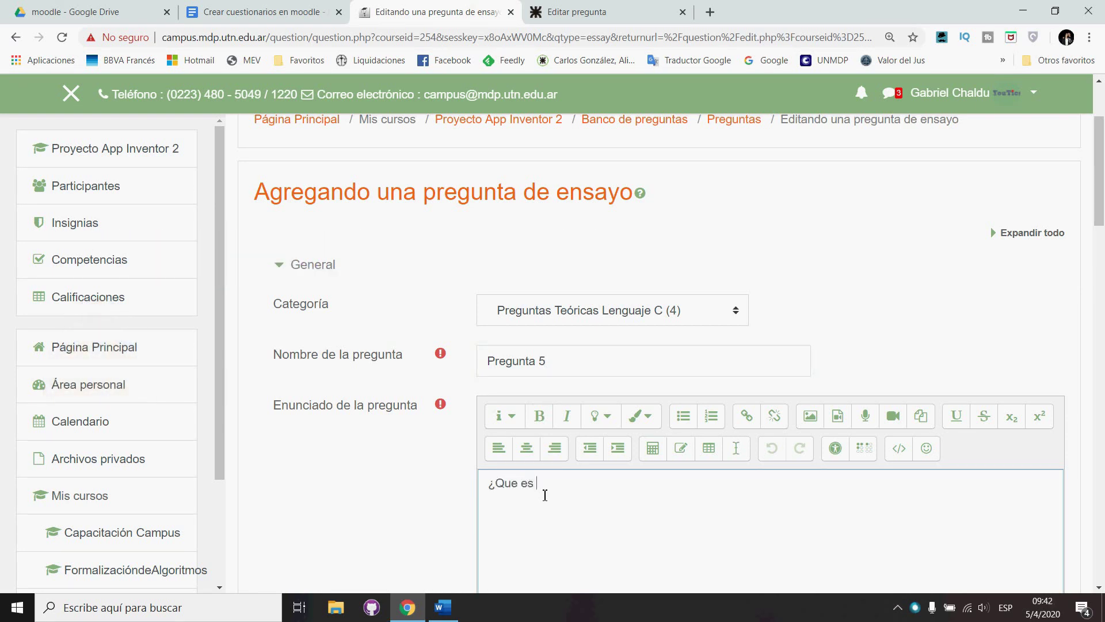
{"action": "type", "text": "una constante en Program"}
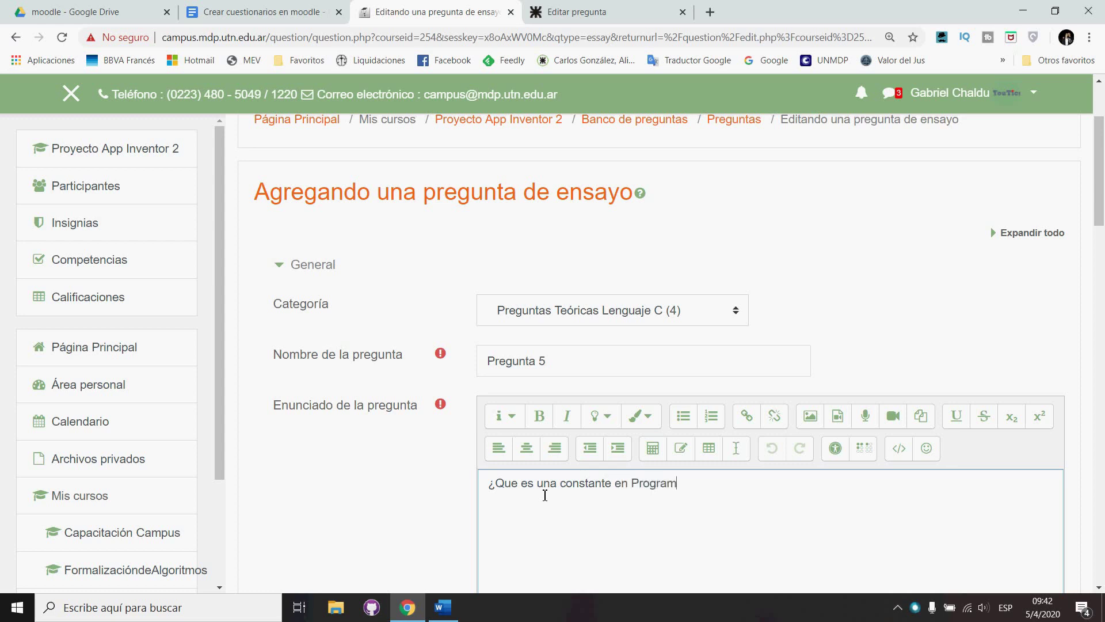
{"action": "type", "text": "ción?"}
Set the essay question's Formato de la respuesta to "Editor HTML con selector de archivos"
{"action": "scroll", "coordinate": [426, 273], "scroll_direction": "down", "scroll_amount": 9}
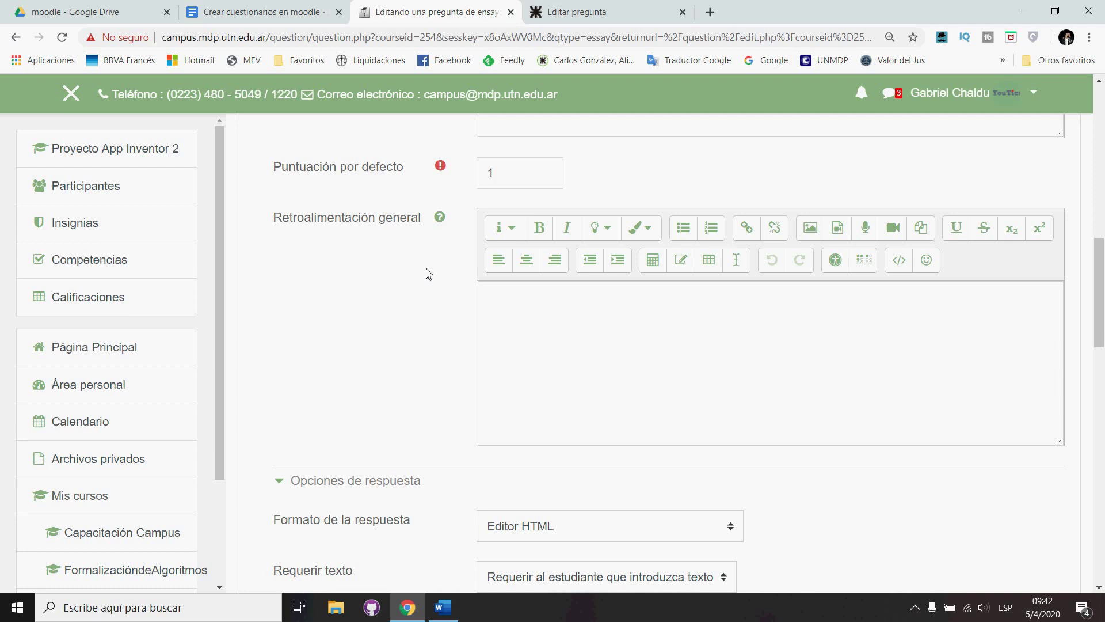
{"action": "scroll", "coordinate": [604, 442], "scroll_direction": "down", "scroll_amount": 4}
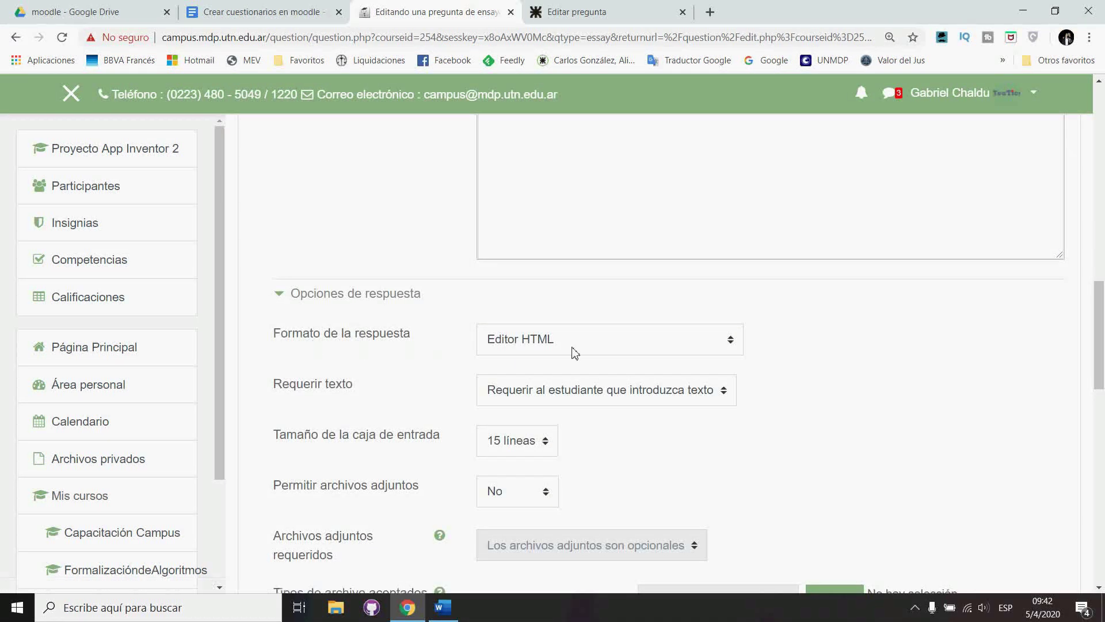
{"action": "scroll", "coordinate": [621, 367], "scroll_direction": "up", "scroll_amount": 3}
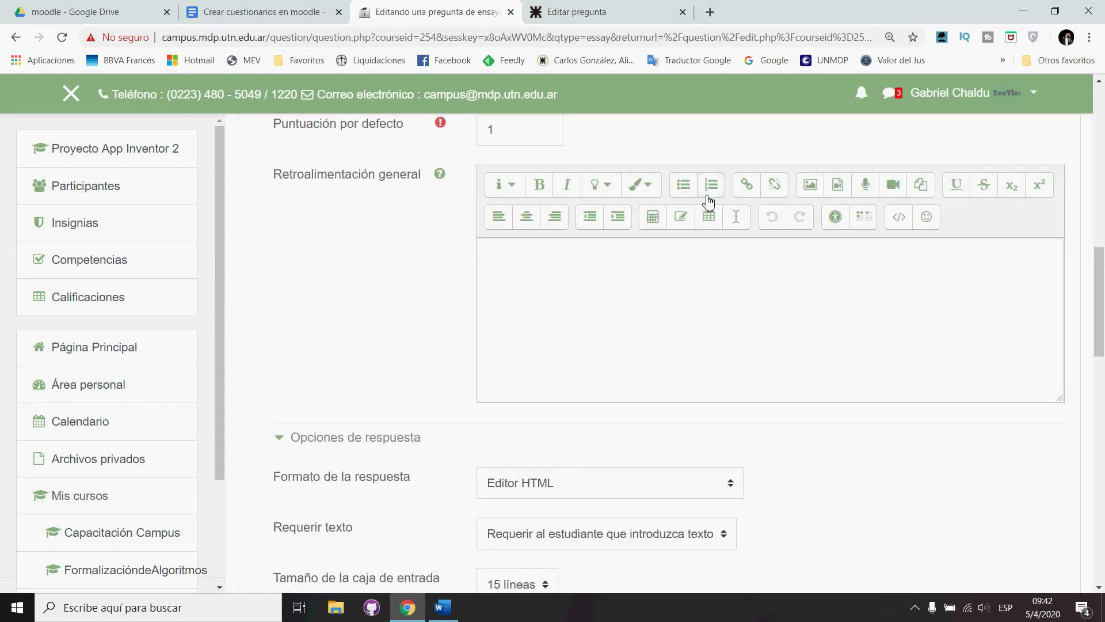
{"action": "left_click", "coordinate": [579, 305]}
{"action": "scroll", "coordinate": [662, 375], "scroll_direction": "down", "scroll_amount": 1}
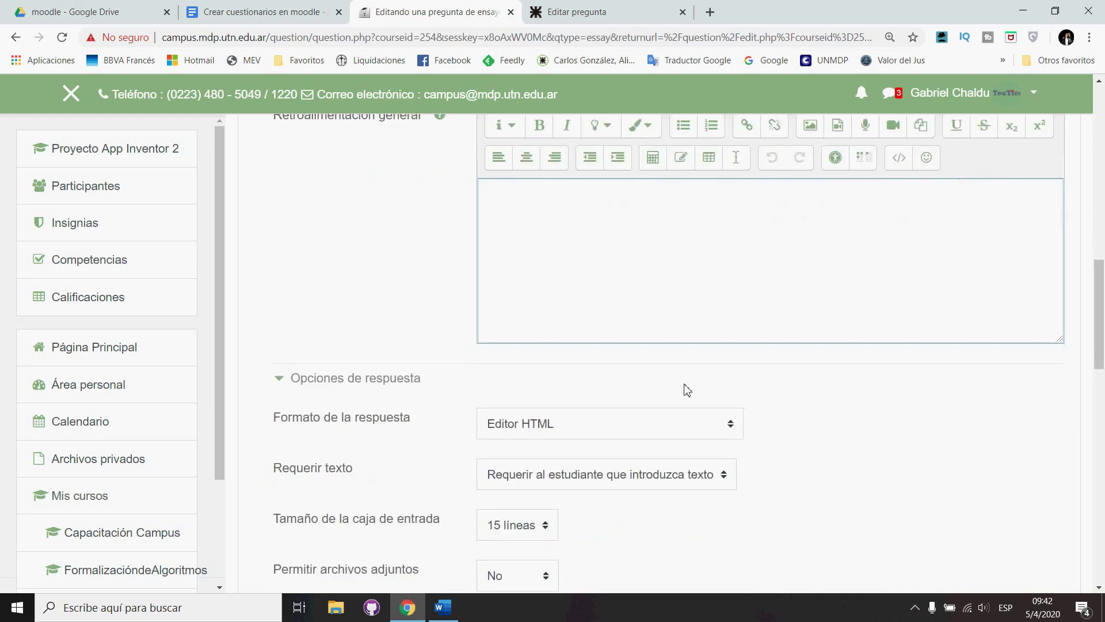
{"action": "left_click", "coordinate": [735, 415]}
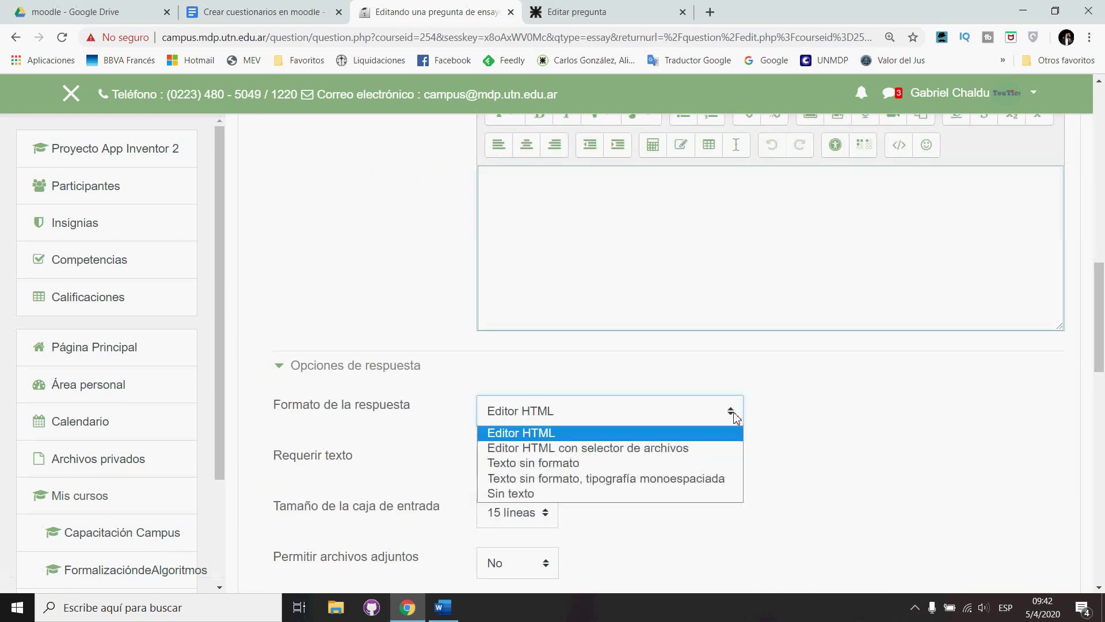
{"action": "left_click", "coordinate": [686, 448]}
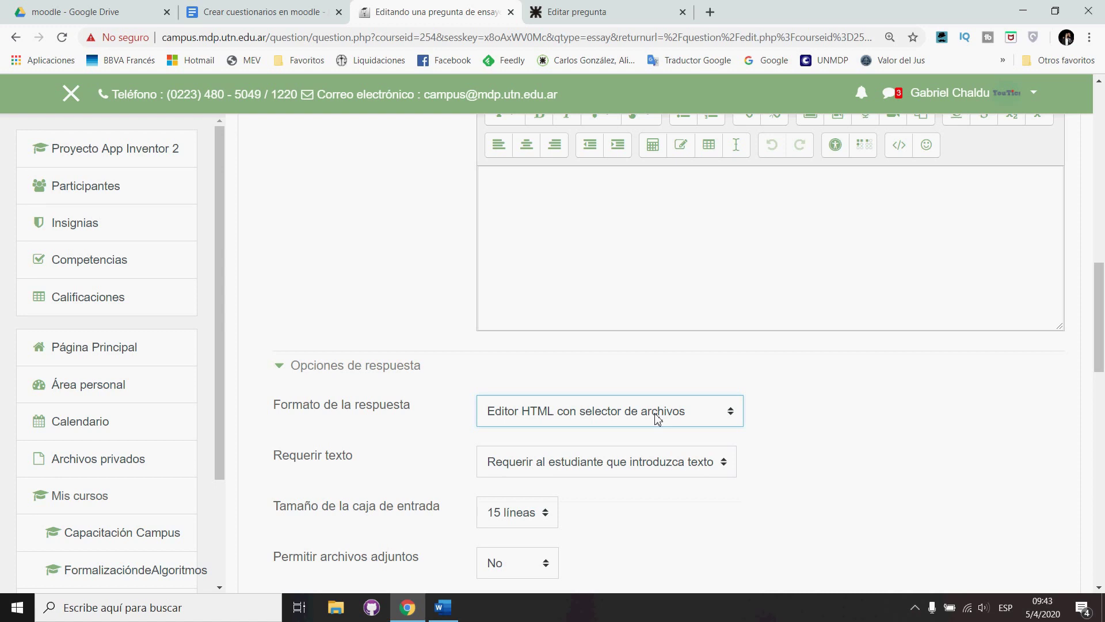
Keep "Requerir al estudiante que introduzca texto" for the required text and set the input box size to 20 líneas
{"action": "scroll", "coordinate": [658, 418], "scroll_direction": "down", "scroll_amount": 2}
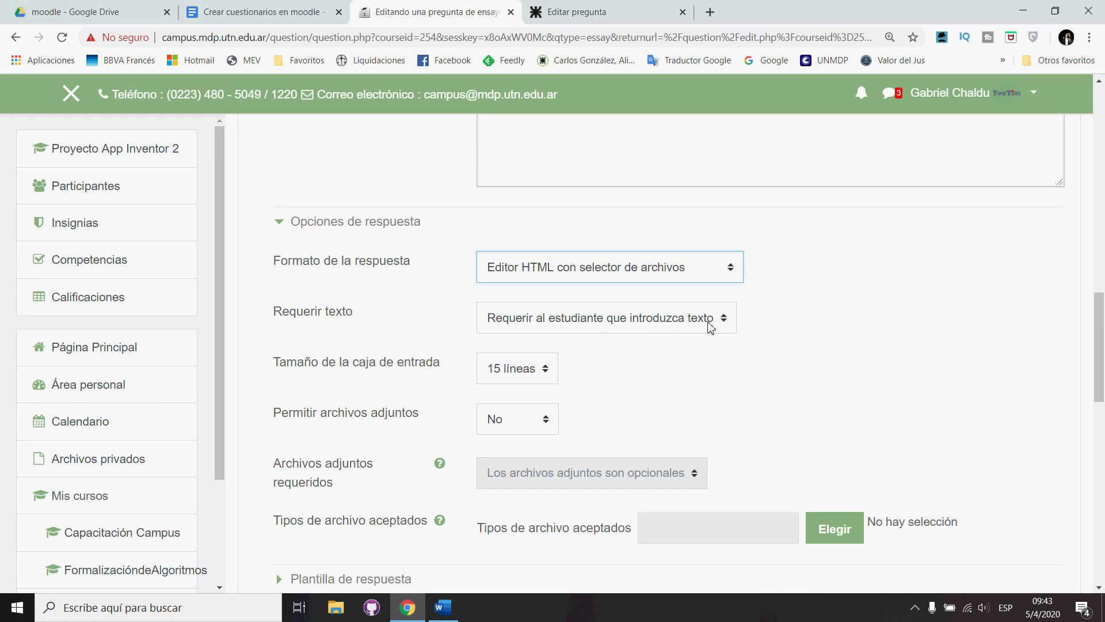
{"action": "left_click", "coordinate": [728, 324]}
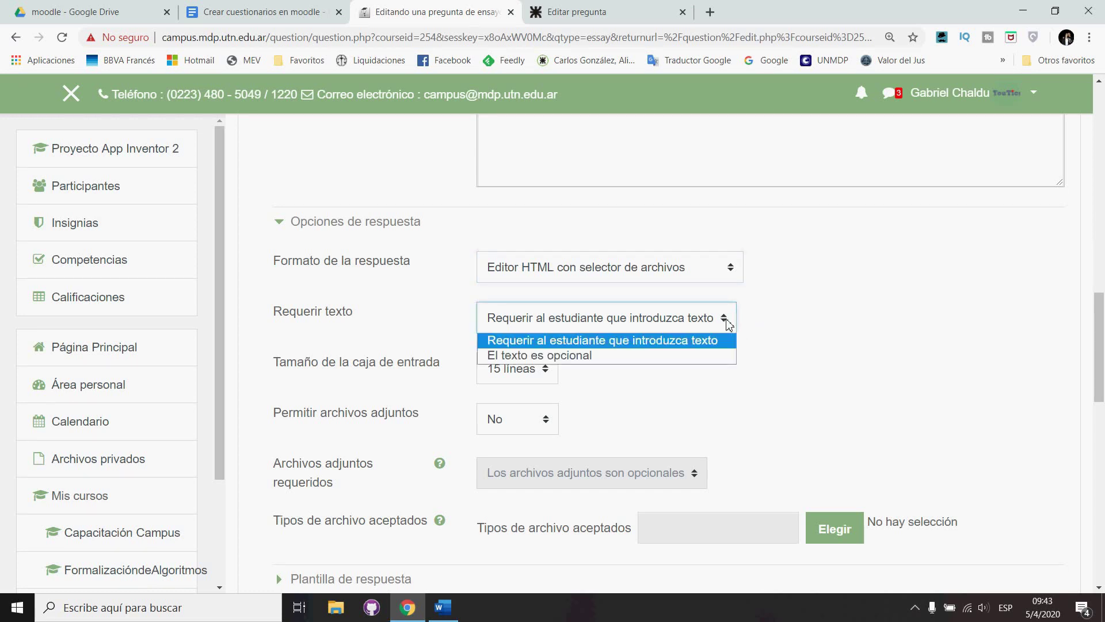
{"action": "scroll", "coordinate": [728, 325], "scroll_direction": "up", "scroll_amount": 3}
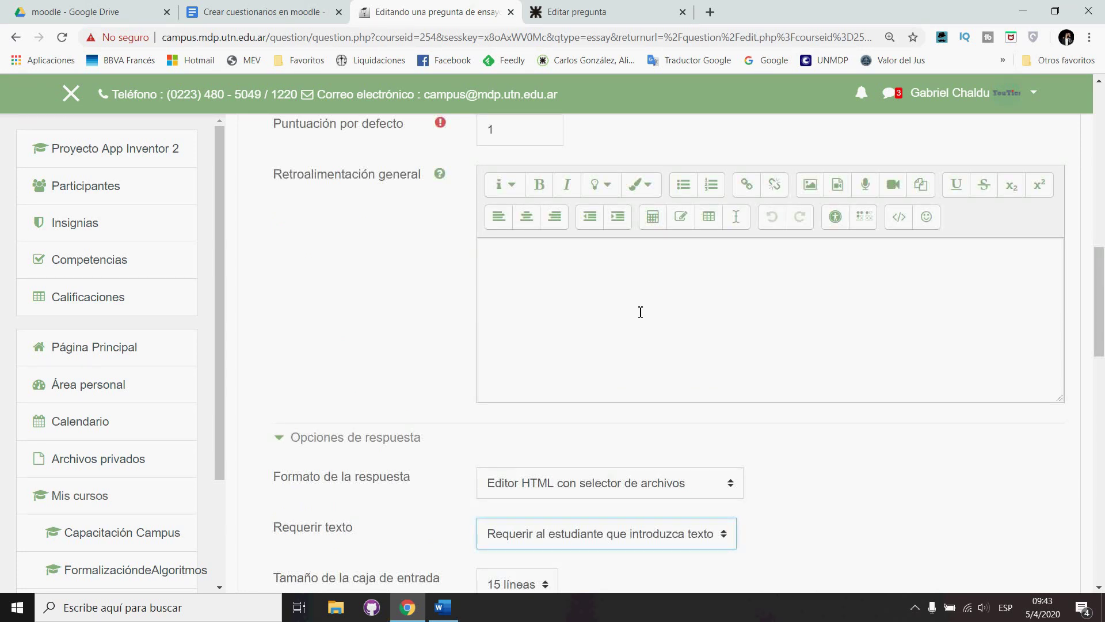
{"action": "scroll", "coordinate": [640, 311], "scroll_direction": "down", "scroll_amount": 2}
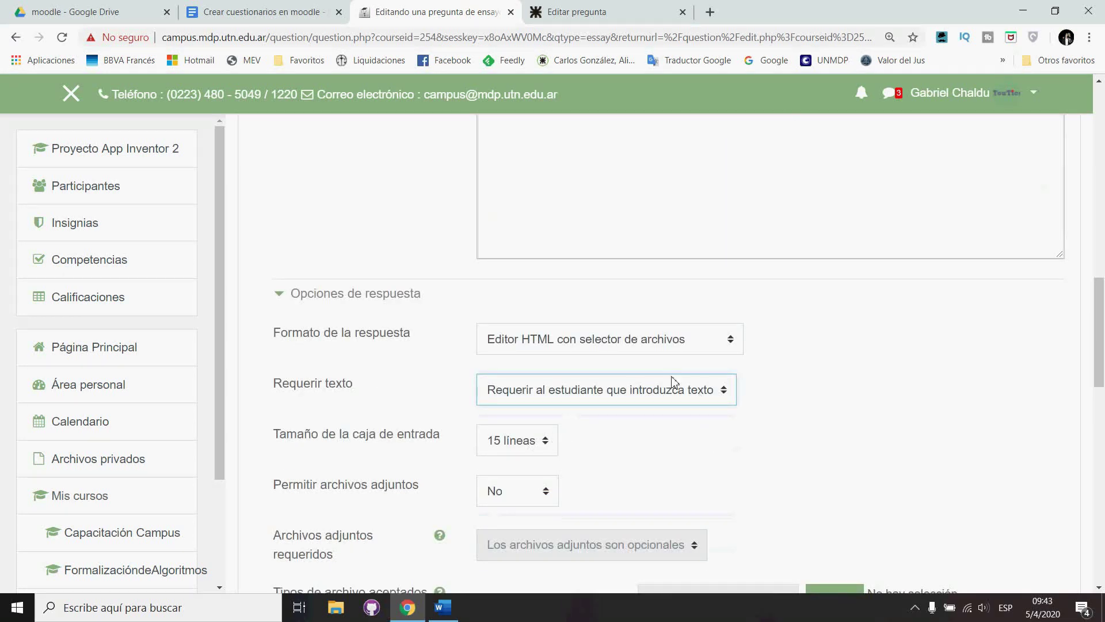
{"action": "left_click", "coordinate": [545, 443]}
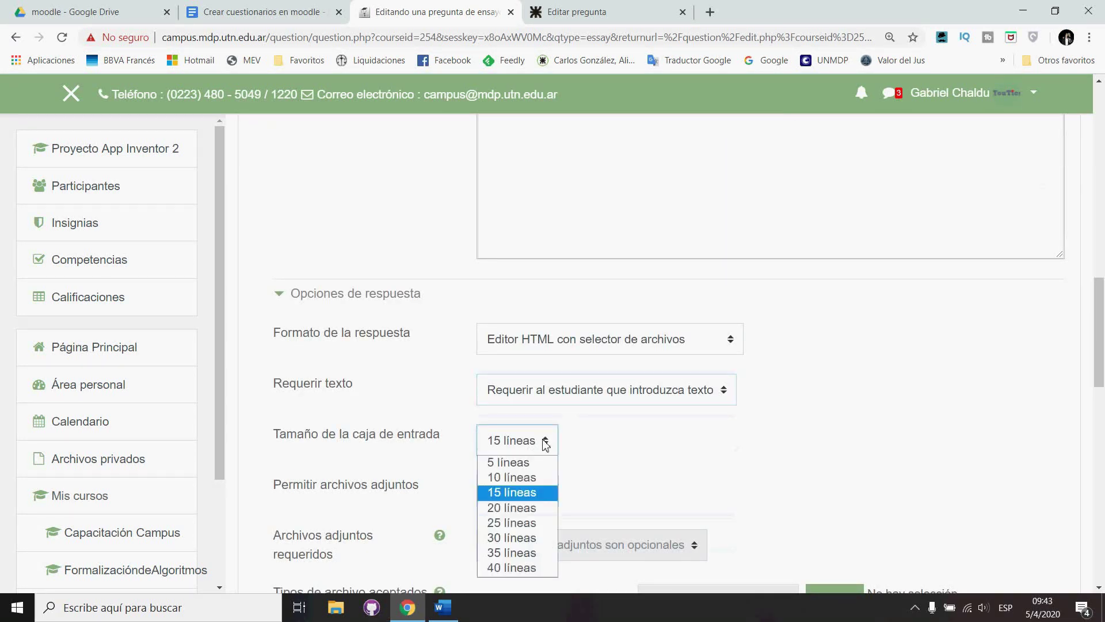
{"action": "left_click", "coordinate": [524, 510]}
Allow 1 attached file in the response options, keeping attachments optional and the accepted file types blank
{"action": "scroll", "coordinate": [609, 469], "scroll_direction": "down", "scroll_amount": 2}
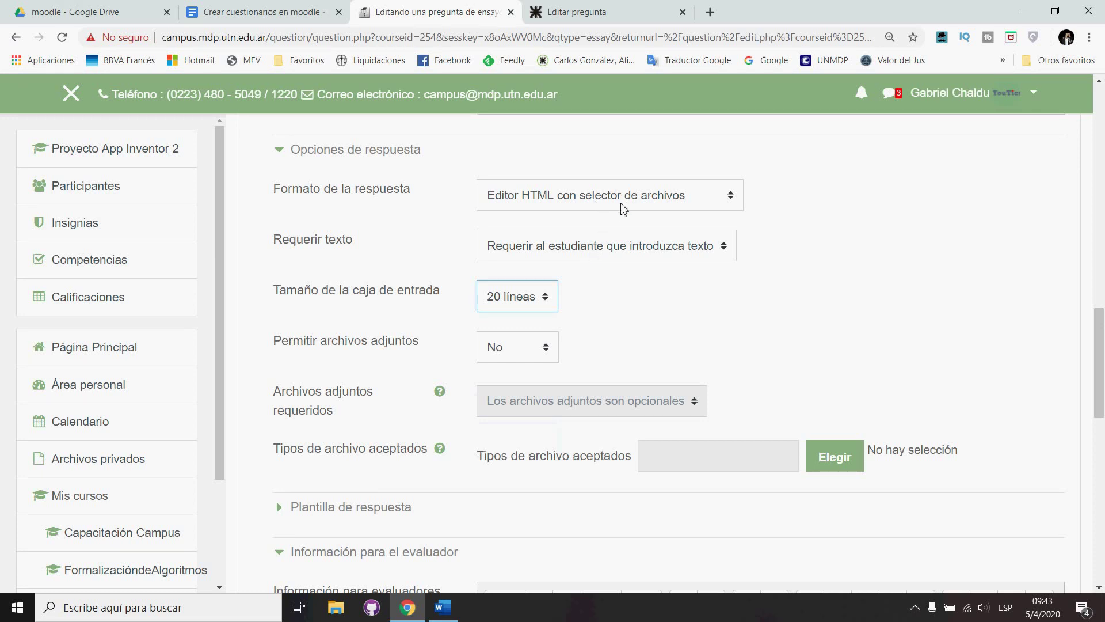
{"action": "left_click", "coordinate": [549, 352]}
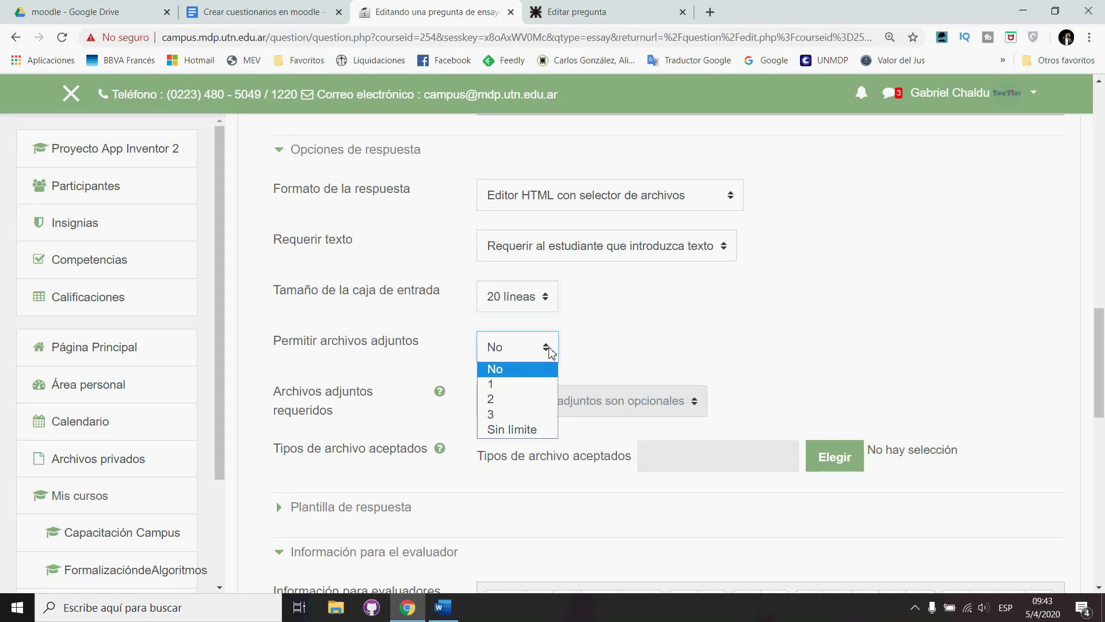
{"action": "left_click", "coordinate": [523, 384]}
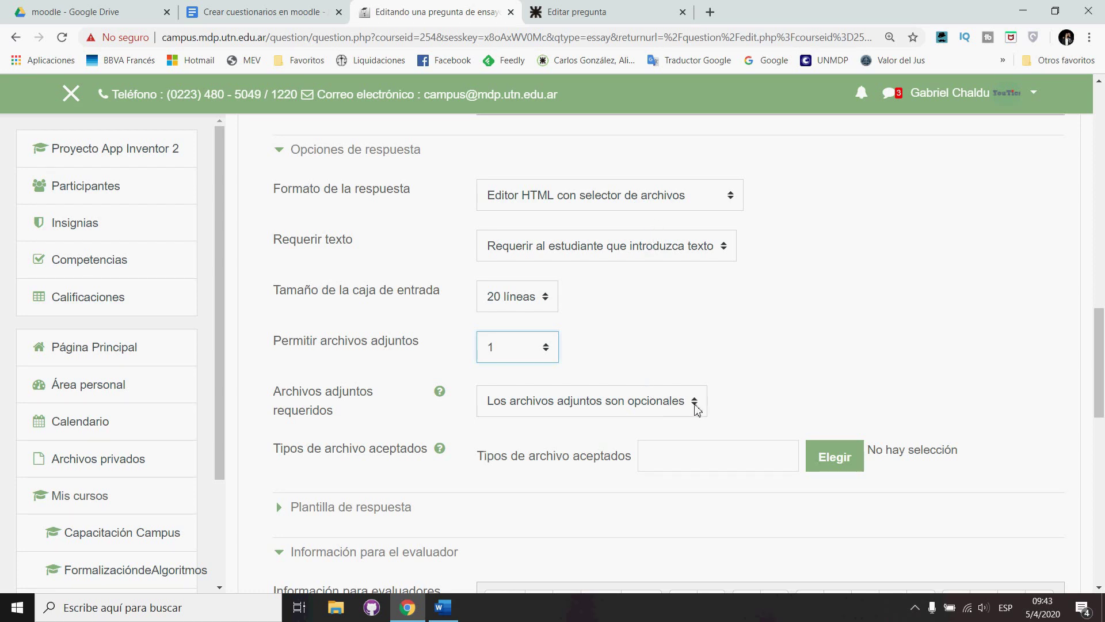
{"action": "scroll", "coordinate": [696, 408], "scroll_direction": "down", "scroll_amount": 3}
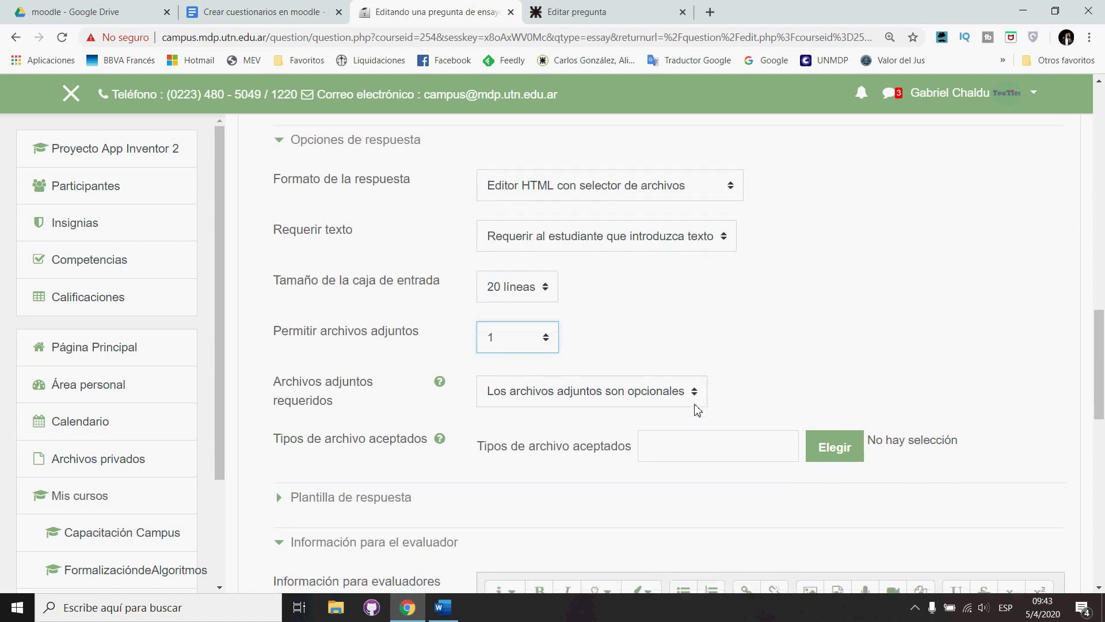
{"action": "left_click", "coordinate": [667, 317]}
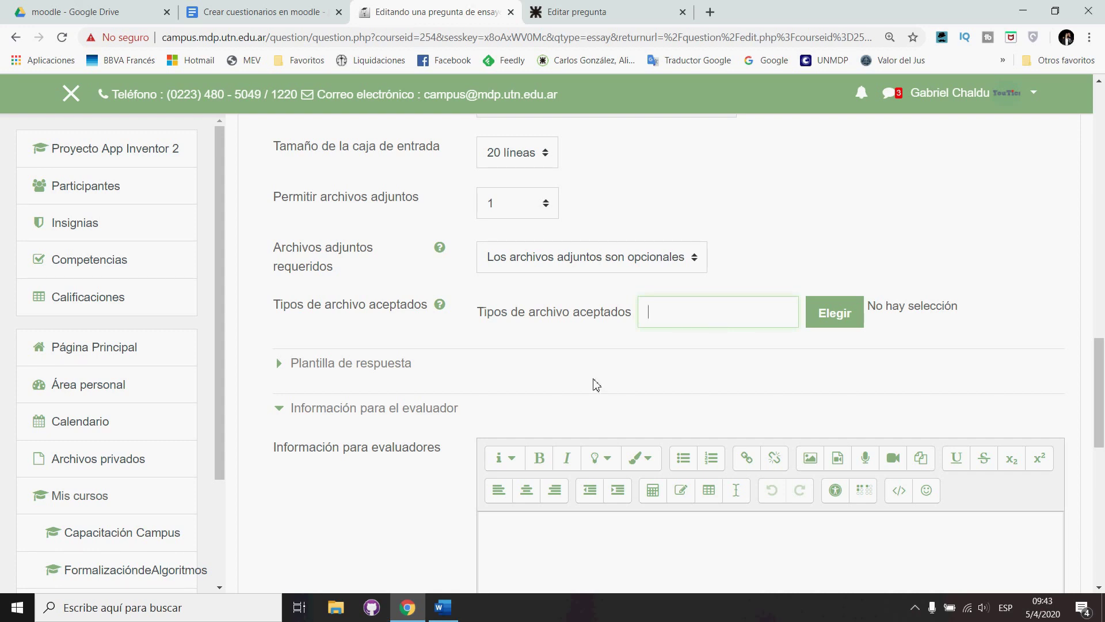
{"action": "scroll", "coordinate": [585, 385], "scroll_direction": "down", "scroll_amount": 1}
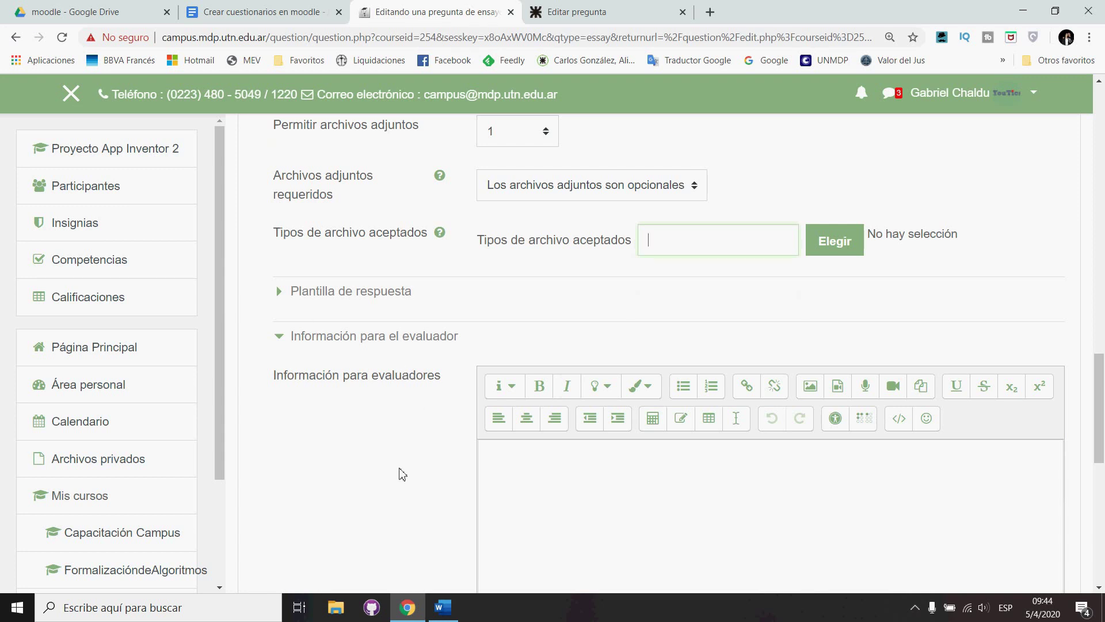
Expand Plantilla de respuesta, switch to the Word exam document and copy the correct answer to "¿Qué es una constante en programación?"
{"action": "left_click", "coordinate": [523, 467]}
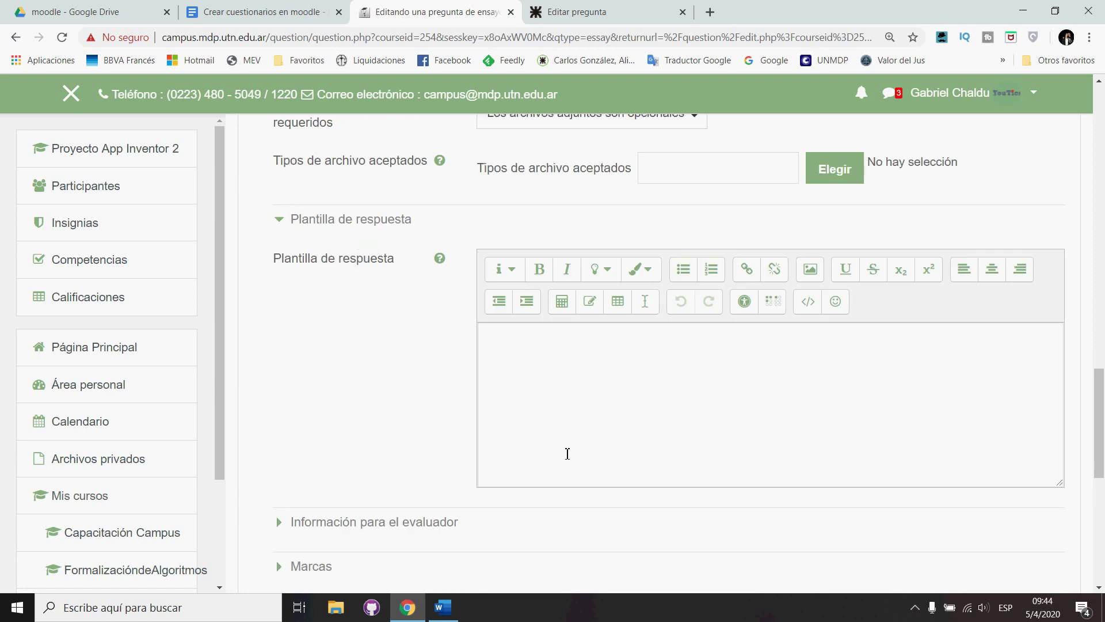
{"action": "key", "text": "alt+Tab"}
{"action": "left_click", "coordinate": [583, 473]}
{"action": "left_click", "coordinate": [363, 490]}
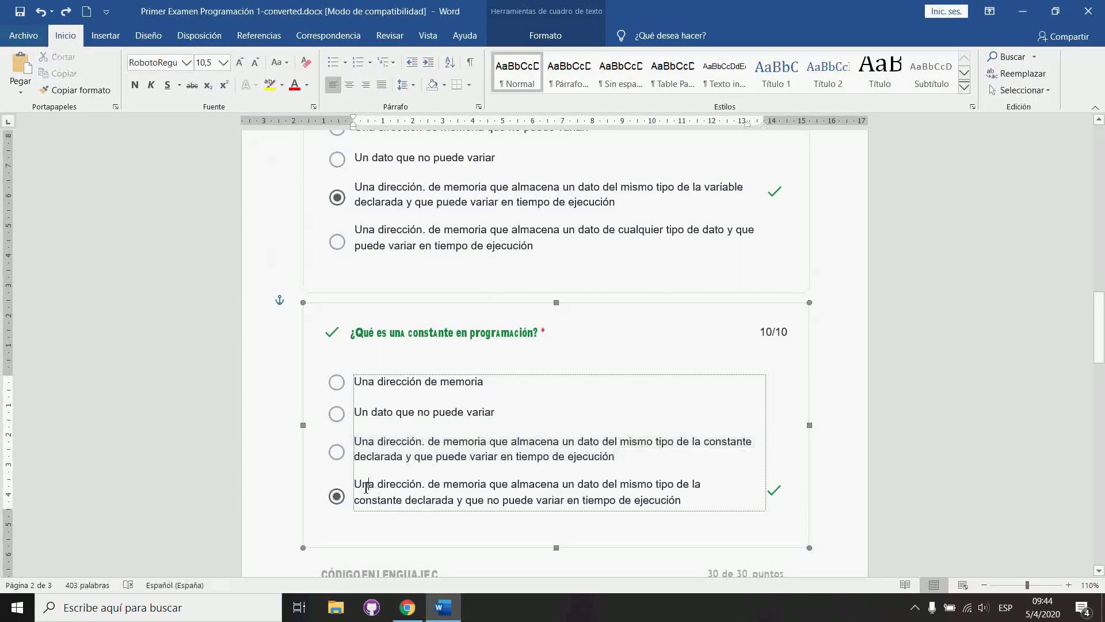
{"action": "left_click_drag", "start_coordinate": [363, 489], "coordinate": [719, 507]}
{"action": "key", "text": "ctrl+c"}
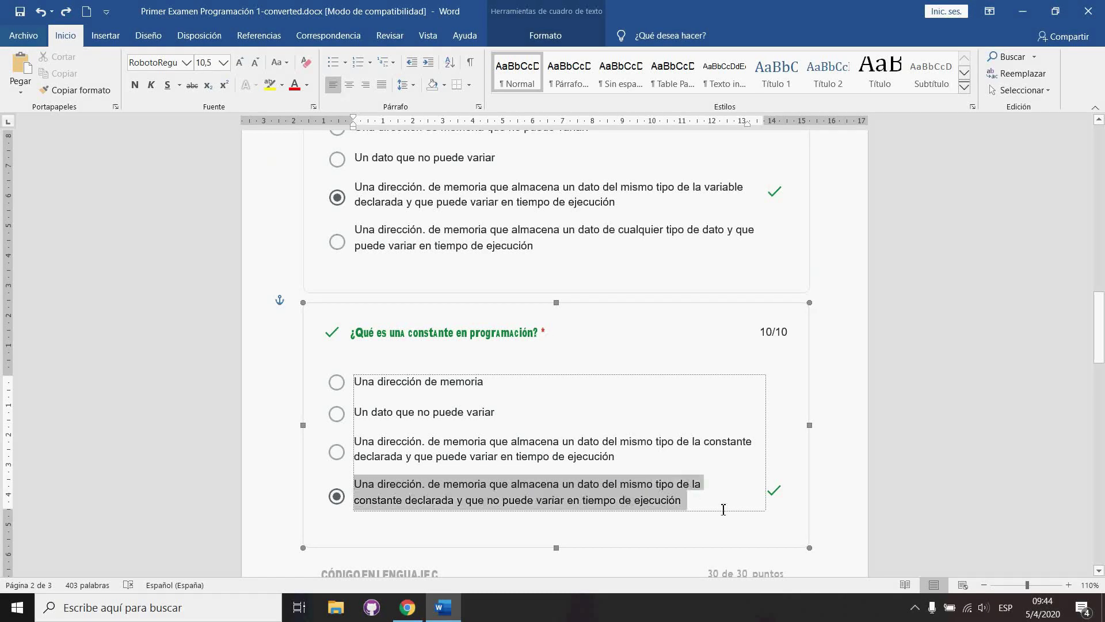
Back in Moodle in Chrome, paste the copied answer into the Plantilla de respuesta and remove the stray period after "dirección"
{"action": "key", "text": "alt+Tab"}
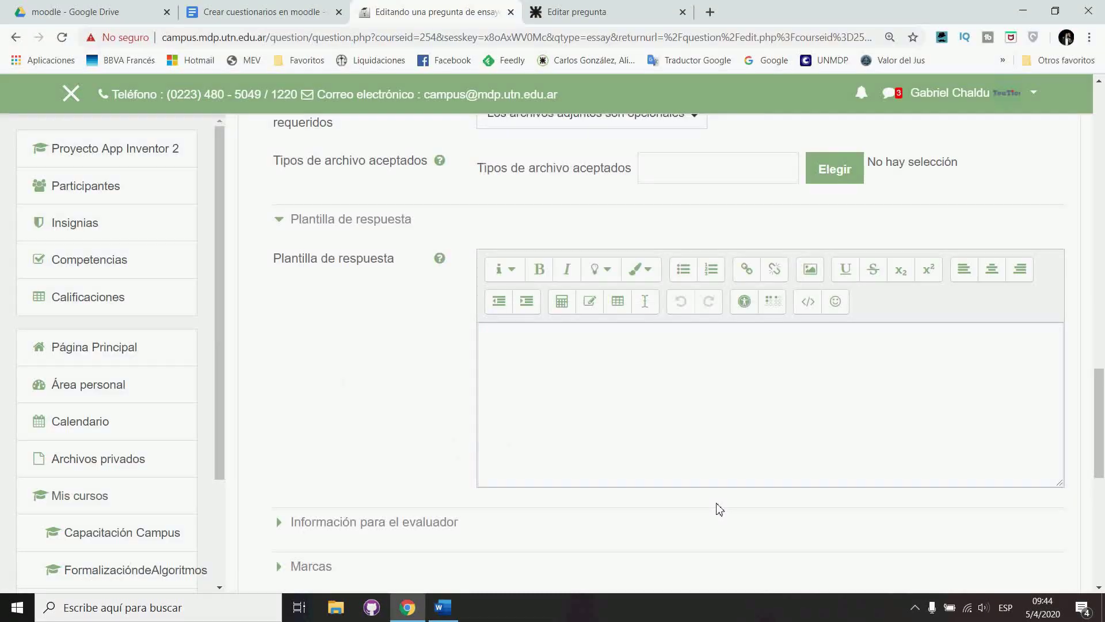
{"action": "left_click", "coordinate": [680, 337]}
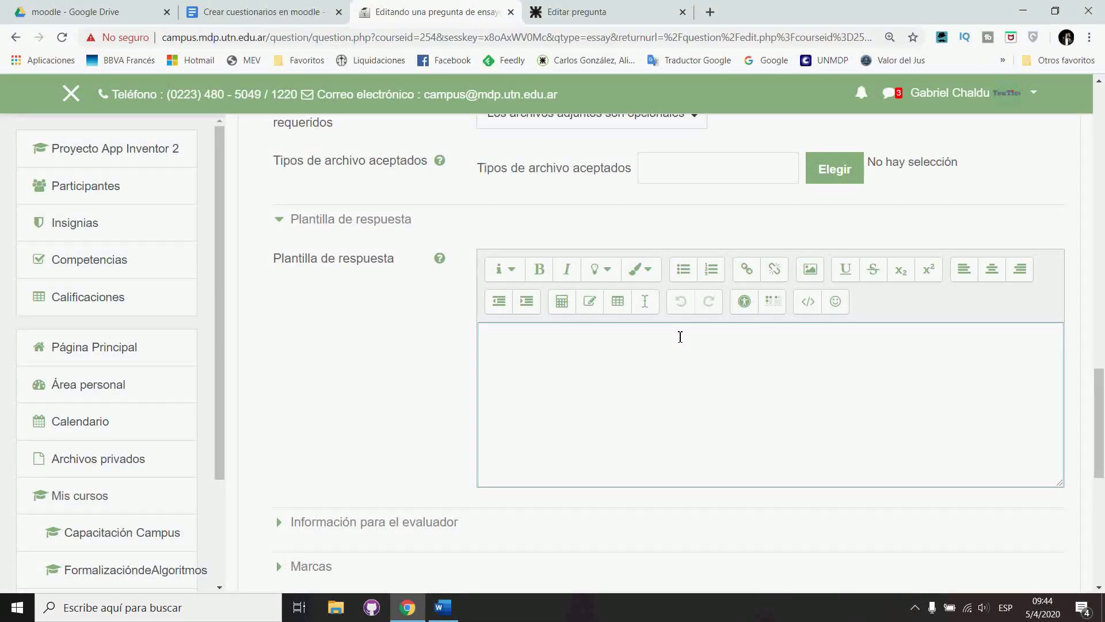
{"action": "key", "text": "ctrl+v"}
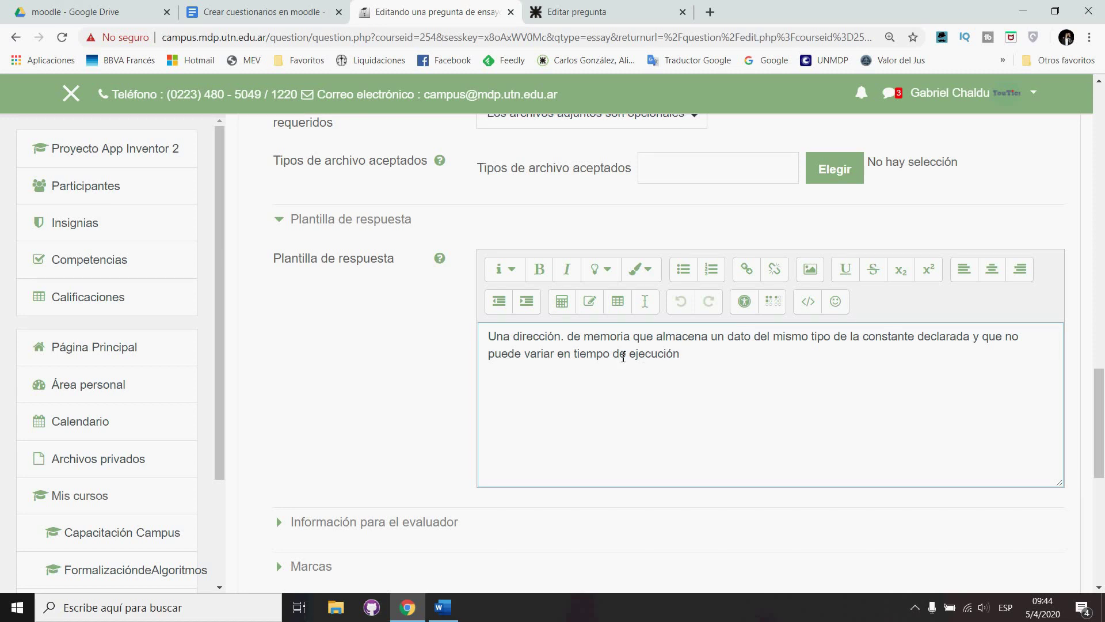
{"action": "left_click", "coordinate": [575, 344]}
{"action": "key", "text": "BackSpace"}
{"action": "key", "text": "BackSpace"}
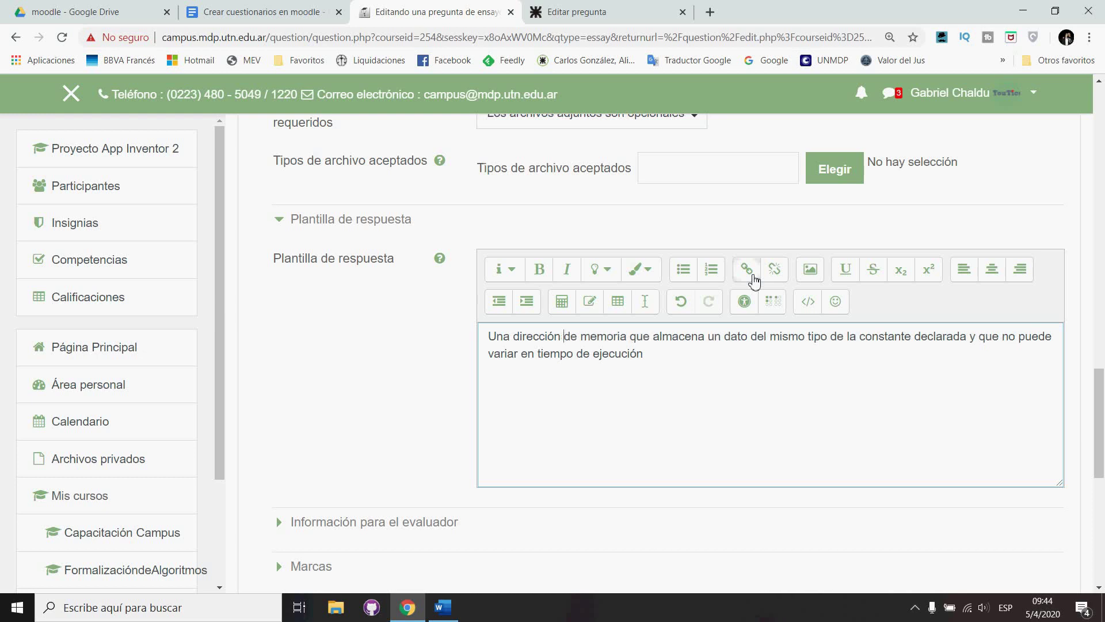
Replace the word "memoria" in the response template with a dotted blank
{"action": "key", "text": "Right"}
{"action": "key", "text": "Right"}
{"action": "key", "text": "Right"}
{"action": "key", "text": "shift+Right"}
{"action": "key", "text": "shift+Right"}
{"action": "key", "text": "shift+Right"}
{"action": "key", "text": "shift+Right"}
{"action": "key", "text": "shift+Right"}
{"action": "key", "text": "shift+Right"}
{"action": "key", "text": "shift+Right"}
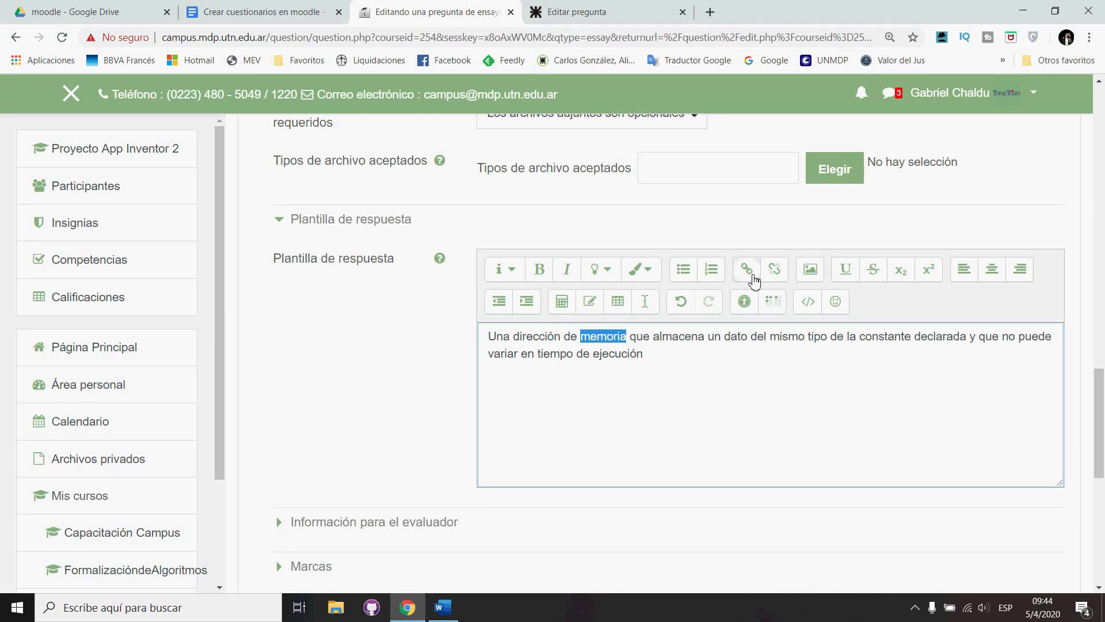
{"action": "type", "text": "........................."}
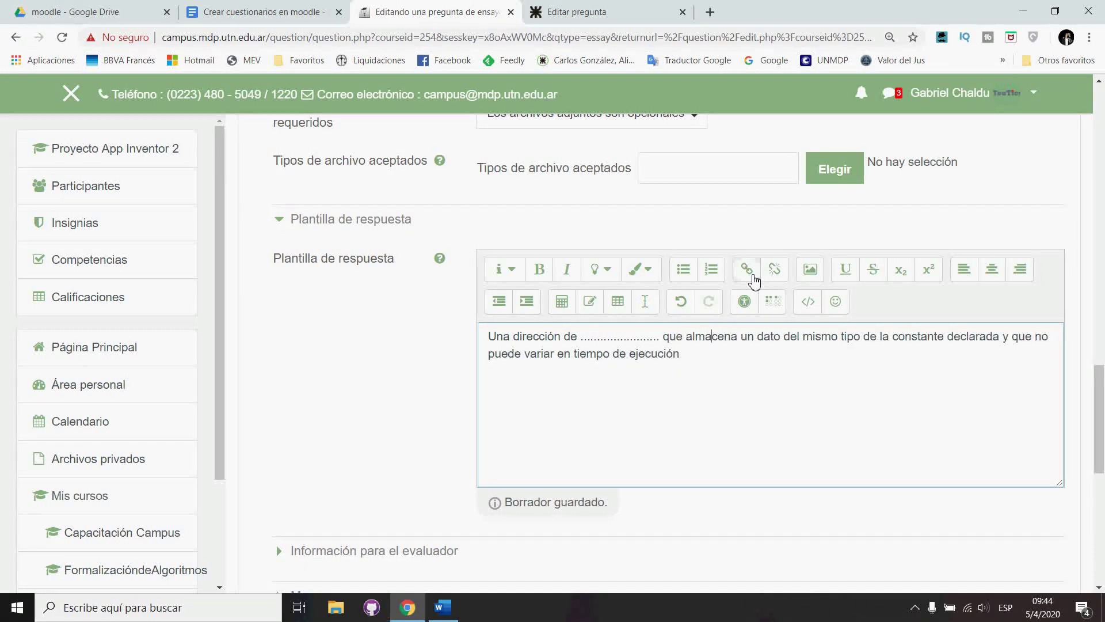
Replace "un dato" after "que almacena" in the response template with a dotted blank
{"action": "key", "text": "shift+Left"}
{"action": "key", "text": "shift+Right"}
{"action": "key", "text": "shift+Right"}
{"action": "key", "text": "shift+Right"}
{"action": "key", "text": "shift+Right"}
{"action": "key", "text": "shift+Right"}
{"action": "key", "text": "shift+Right"}
{"action": "type", "text": "..................."}
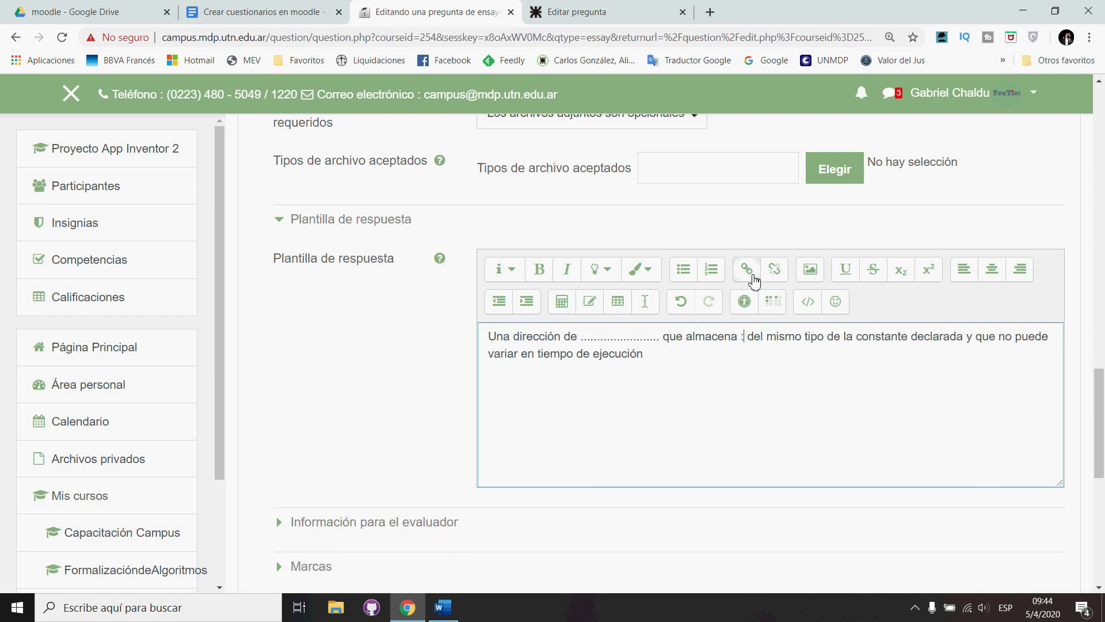
Replace the word "tipo" after "del mismo" in the response template with a dotted blank
{"action": "key", "text": "ctrl+Right"}
{"action": "key", "text": "ctrl+Right"}
{"action": "key", "text": "ctrl+Right"}
{"action": "key", "text": "ctrl+shift+Right"}
{"action": "type", "text": "...................."}
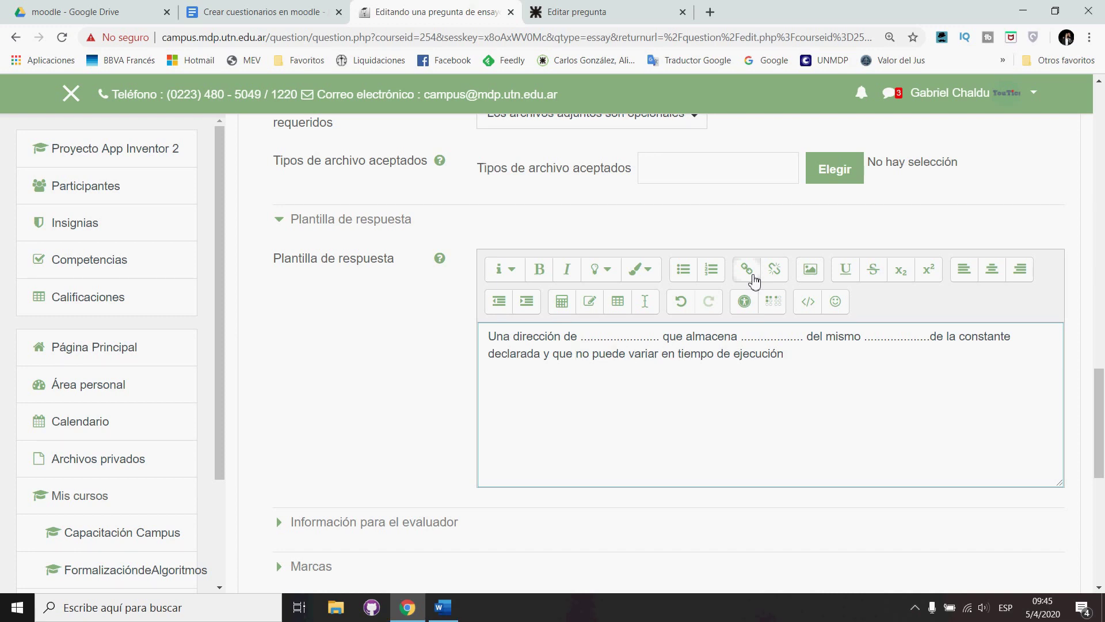
Replace "puede variar en tiempo" in the response template with a long dotted blank, keeping "de ejecución"
{"action": "key", "text": "shift+Right"}
{"action": "key", "text": "shift+Right"}
{"action": "key", "text": "shift+Right"}
{"action": "key", "text": "shift+Right"}
{"action": "key", "text": "shift+Right"}
{"action": "key", "text": "shift+Right"}
{"action": "key", "text": "shift+Right"}
{"action": "key", "text": "shift+Right"}
{"action": "key", "text": "shift+Right"}
{"action": "key", "text": "shift+Right"}
{"action": "key", "text": "shift+Right"}
{"action": "key", "text": "shift+Right"}
{"action": "key", "text": "shift+Right"}
{"action": "key", "text": "shift+Right"}
{"action": "key", "text": "shift+Right"}
{"action": "key", "text": "shift+Right"}
{"action": "key", "text": "shift+Right"}
{"action": "key", "text": "shift+Right"}
{"action": "key", "text": "shift+Right"}
{"action": "key", "text": "shift+Right"}
{"action": "key", "text": "shift+Right"}
{"action": "key", "text": "shift+Right"}
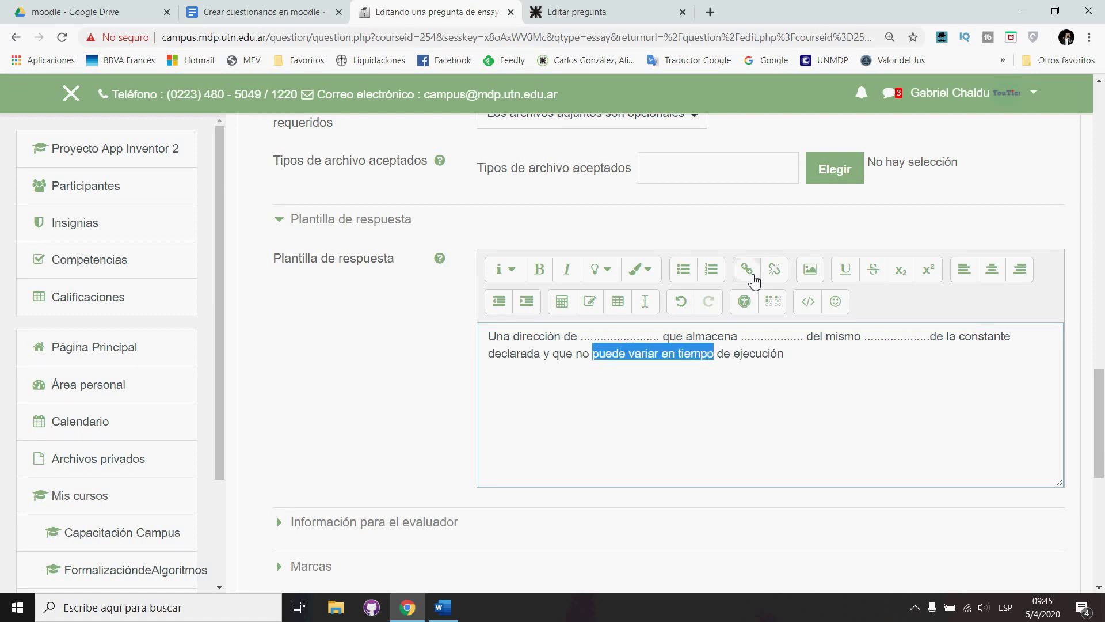
{"action": "type", "text": "................................"}
{"action": "type", "text": "......."}
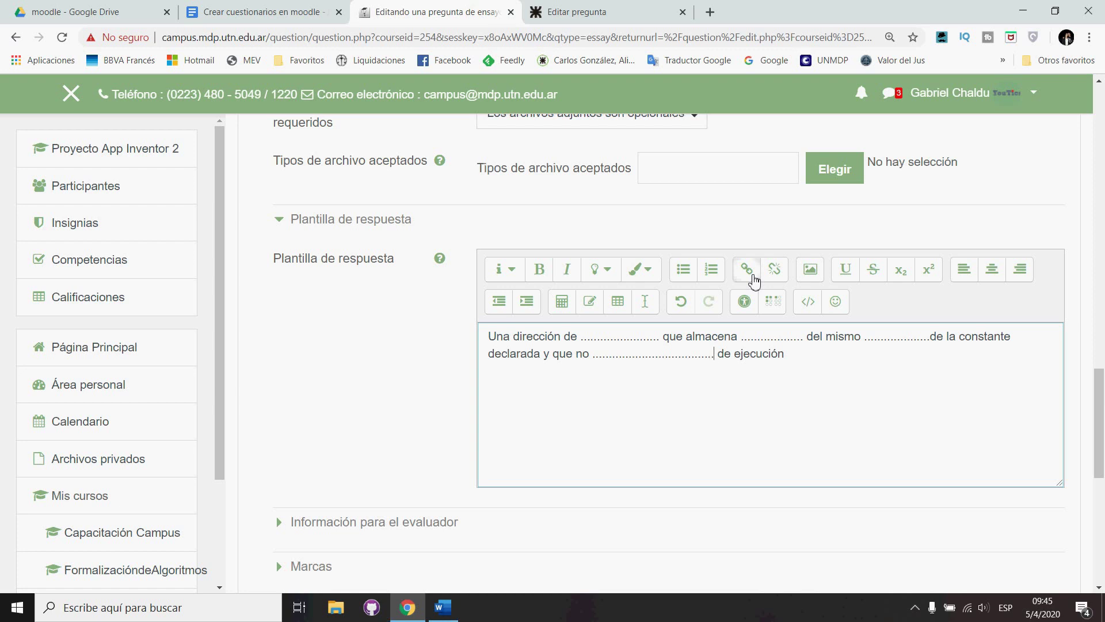
Save the essay question and preview Pregunta 5, checking its response template and file attachment area
{"action": "scroll", "coordinate": [735, 454], "scroll_direction": "down", "scroll_amount": 3}
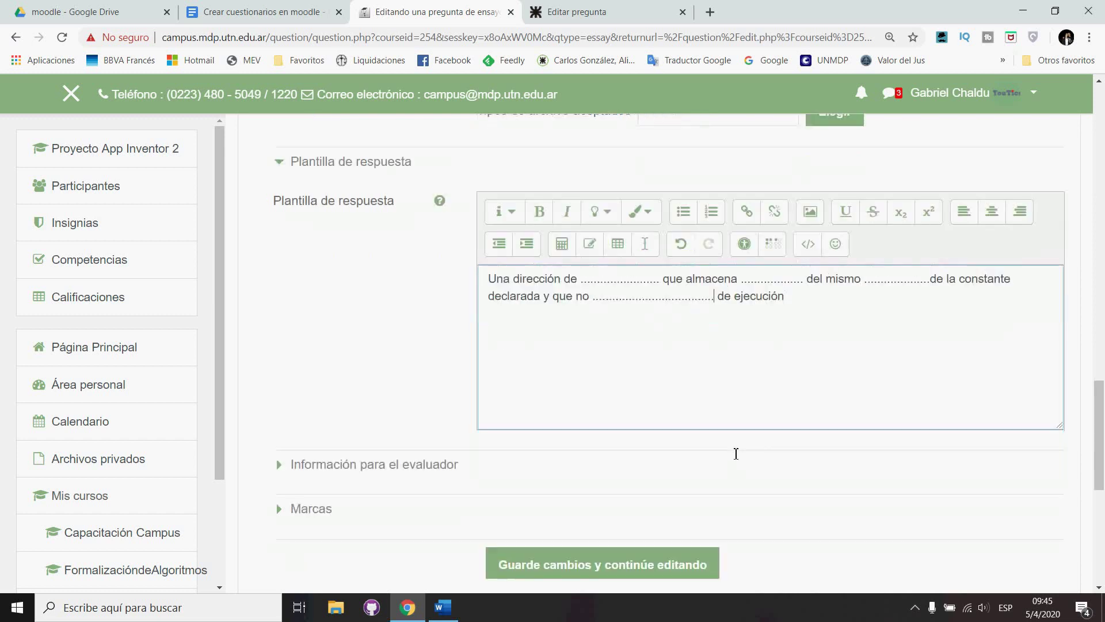
{"action": "left_click", "coordinate": [589, 465]}
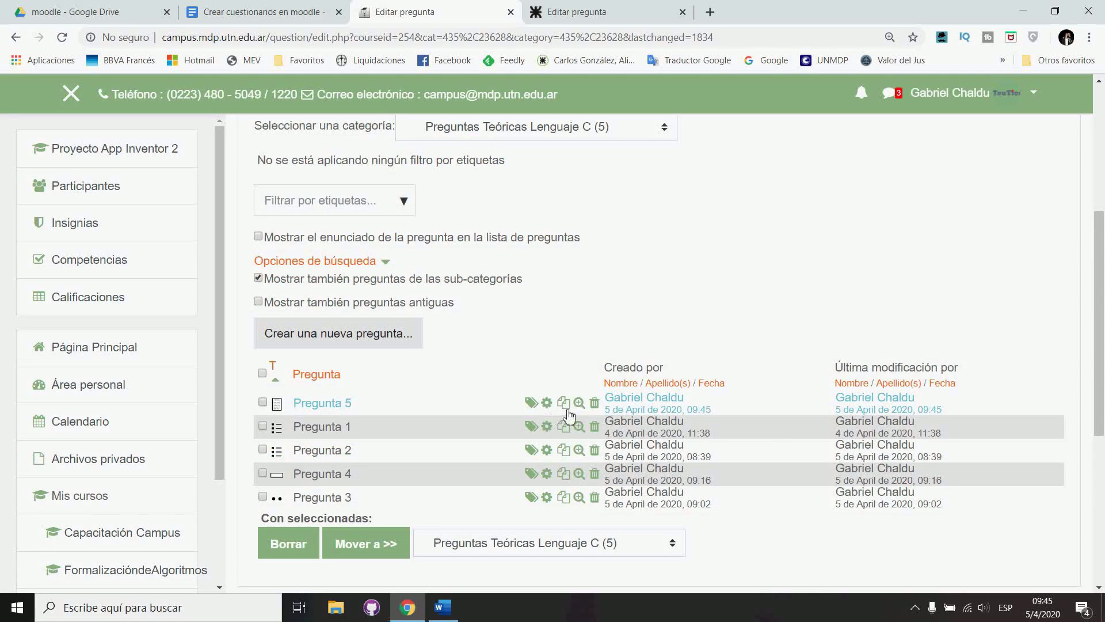
{"action": "left_click", "coordinate": [579, 403]}
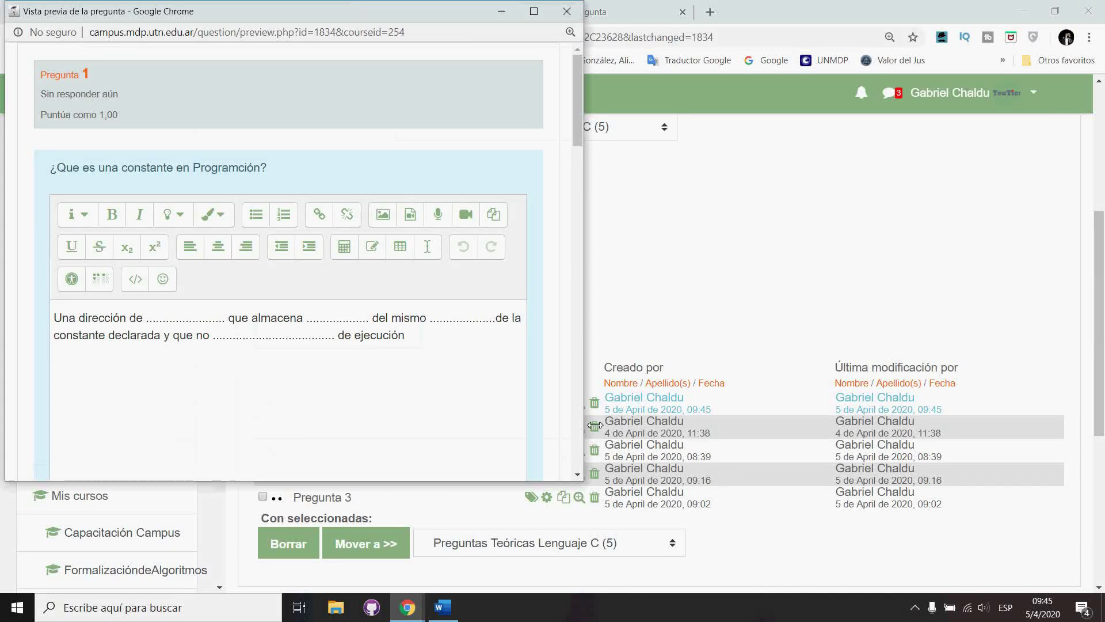
{"action": "scroll", "coordinate": [310, 276], "scroll_direction": "down", "scroll_amount": 1}
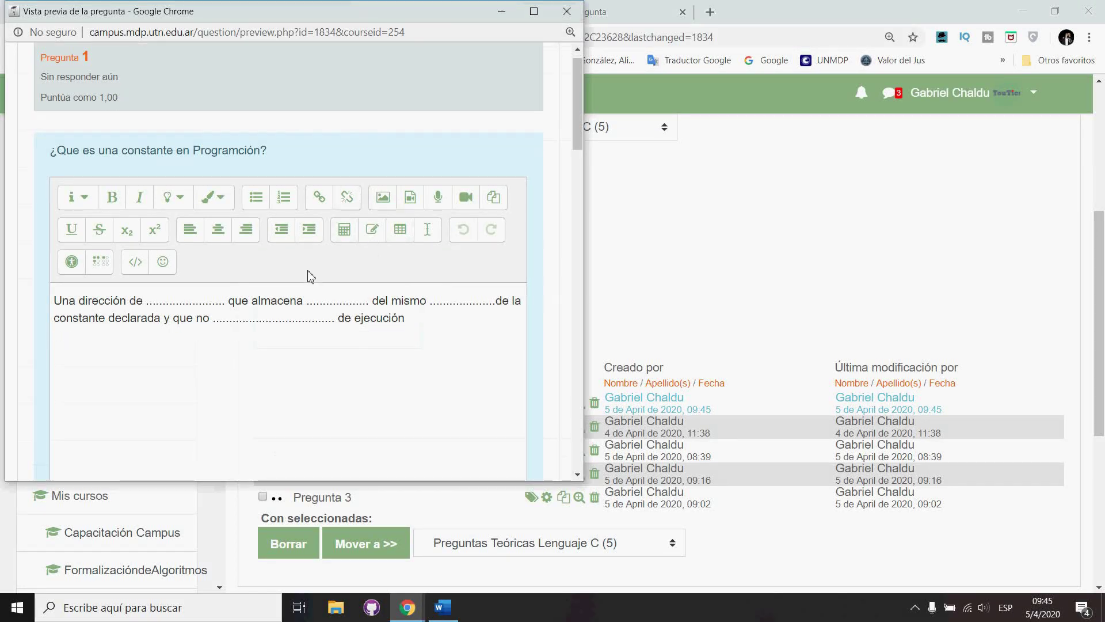
{"action": "scroll", "coordinate": [310, 276], "scroll_direction": "down", "scroll_amount": 6}
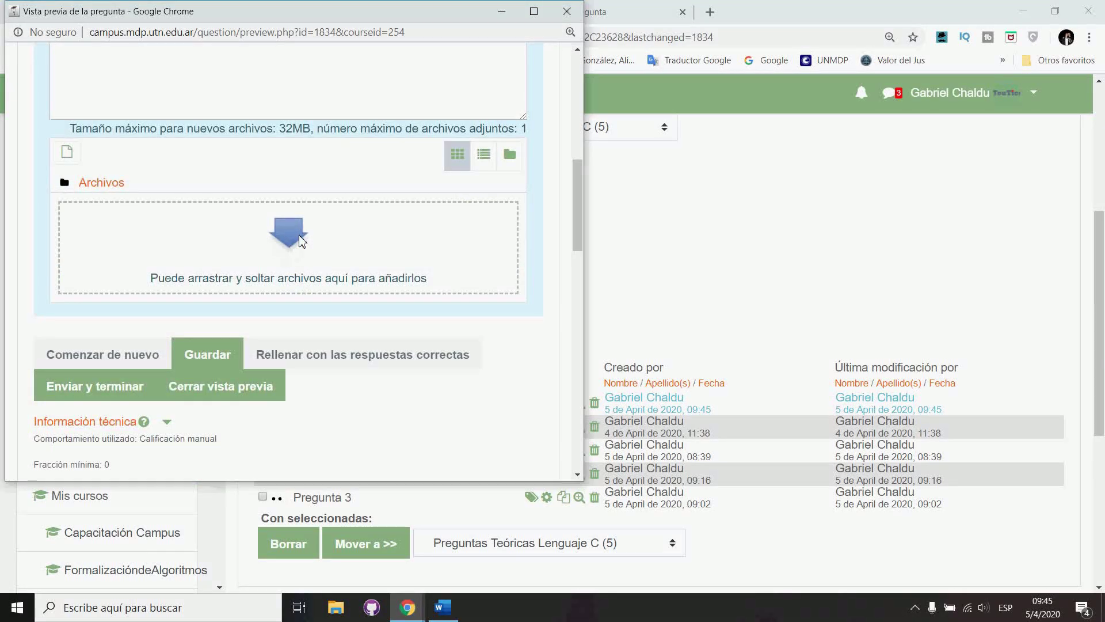
Review the essay question's wording and the first dotted blank of its response template, and close the preview
{"action": "scroll", "coordinate": [288, 230], "scroll_direction": "up", "scroll_amount": 8}
{"action": "left_click_drag", "start_coordinate": [268, 168], "coordinate": [48, 173]}
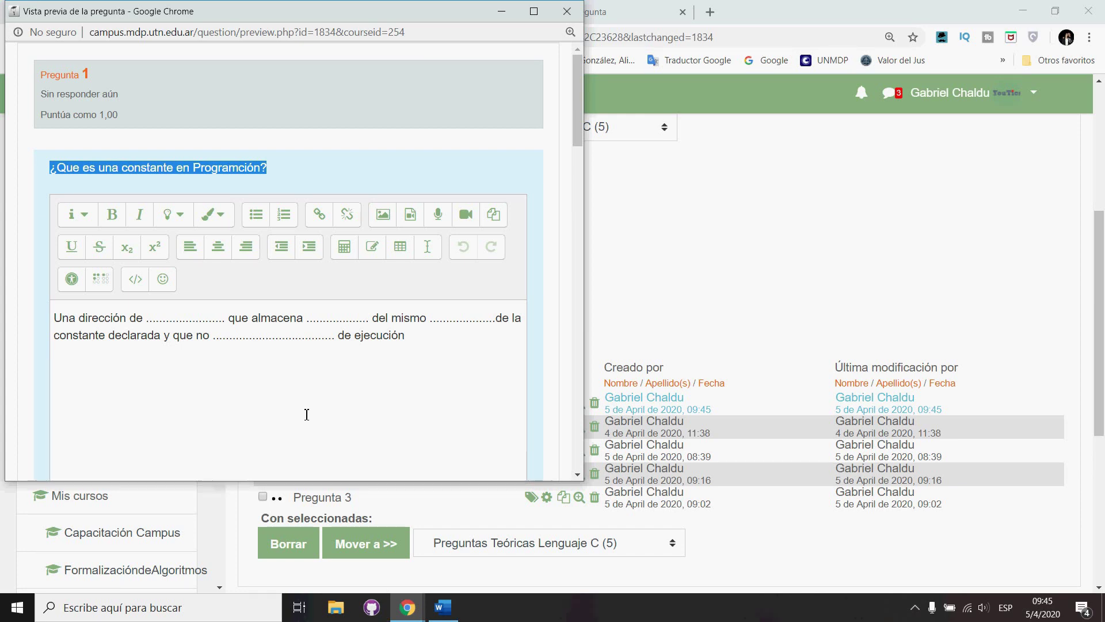
{"action": "left_click_drag", "start_coordinate": [230, 318], "coordinate": [146, 318]}
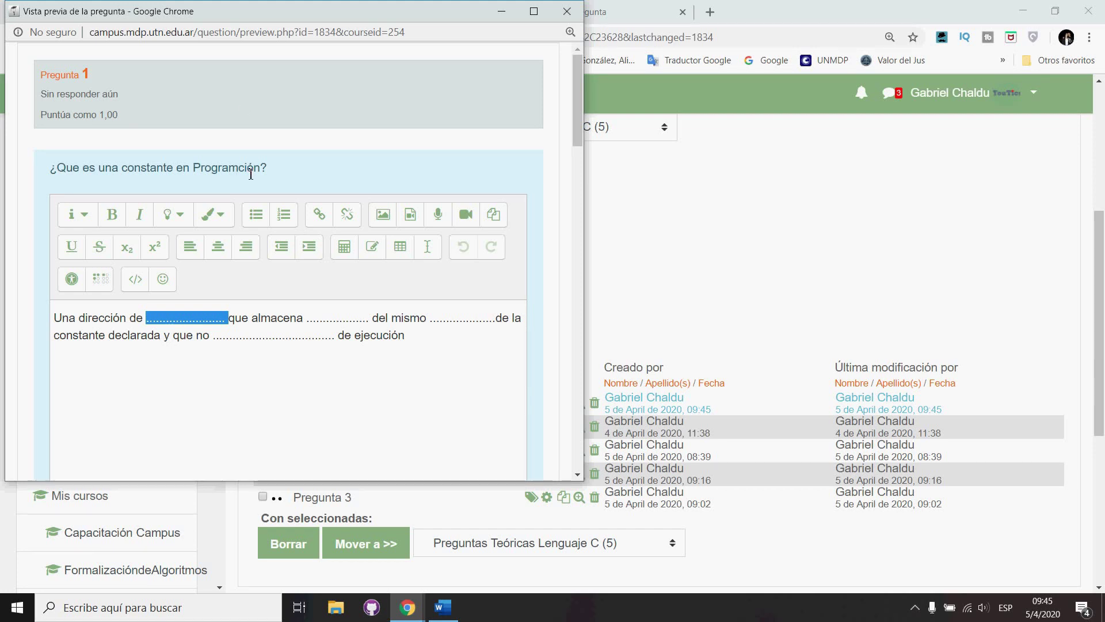
{"action": "left_click", "coordinate": [567, 10]}
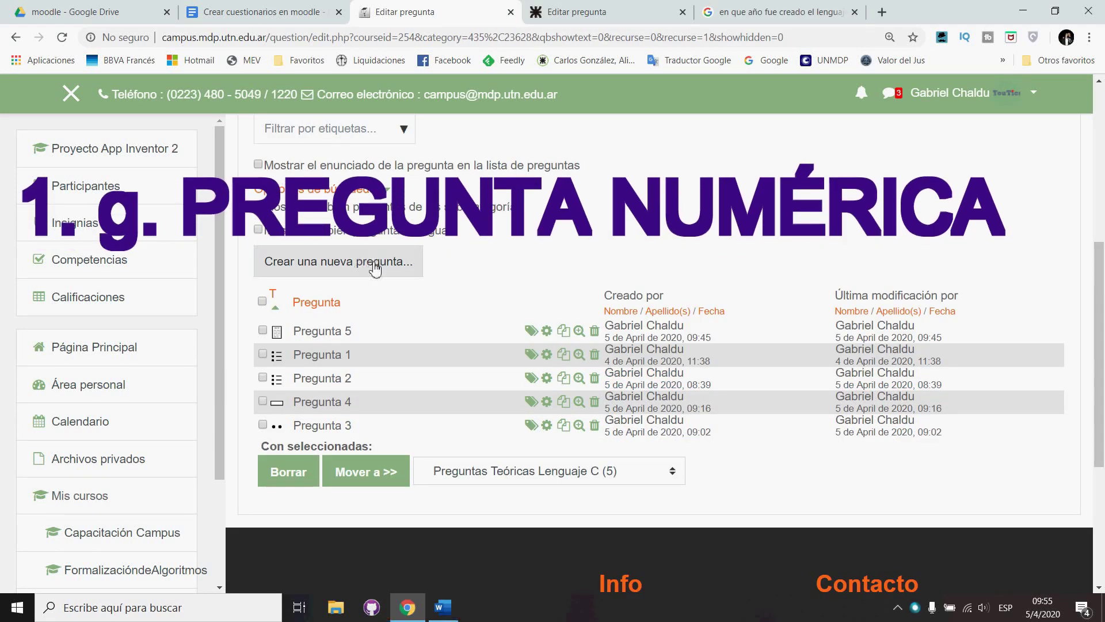
Add a new question of type Numérica to the Preguntas Teóricas Lenguaje C category
{"action": "left_click", "coordinate": [396, 262]}
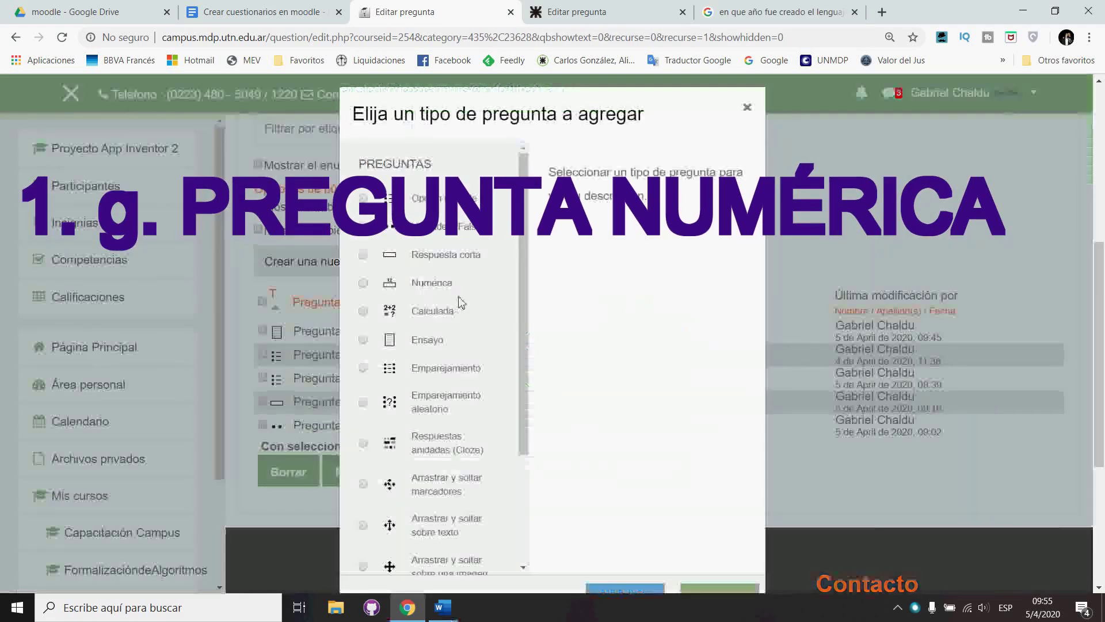
{"action": "left_click", "coordinate": [364, 283]}
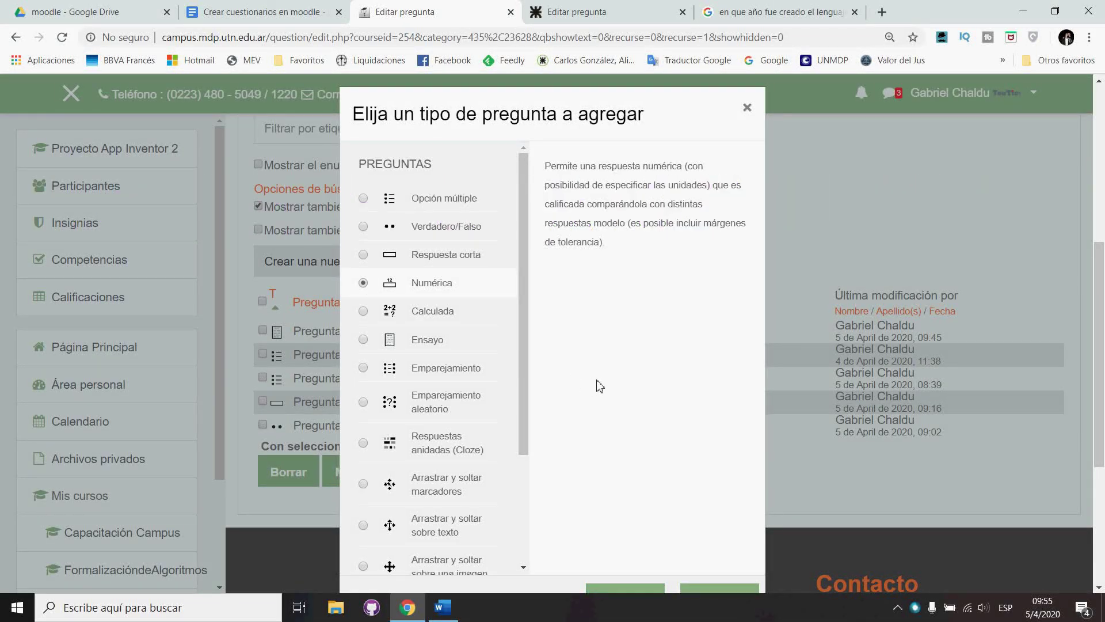
{"action": "scroll", "coordinate": [599, 385], "scroll_direction": "down", "scroll_amount": 1}
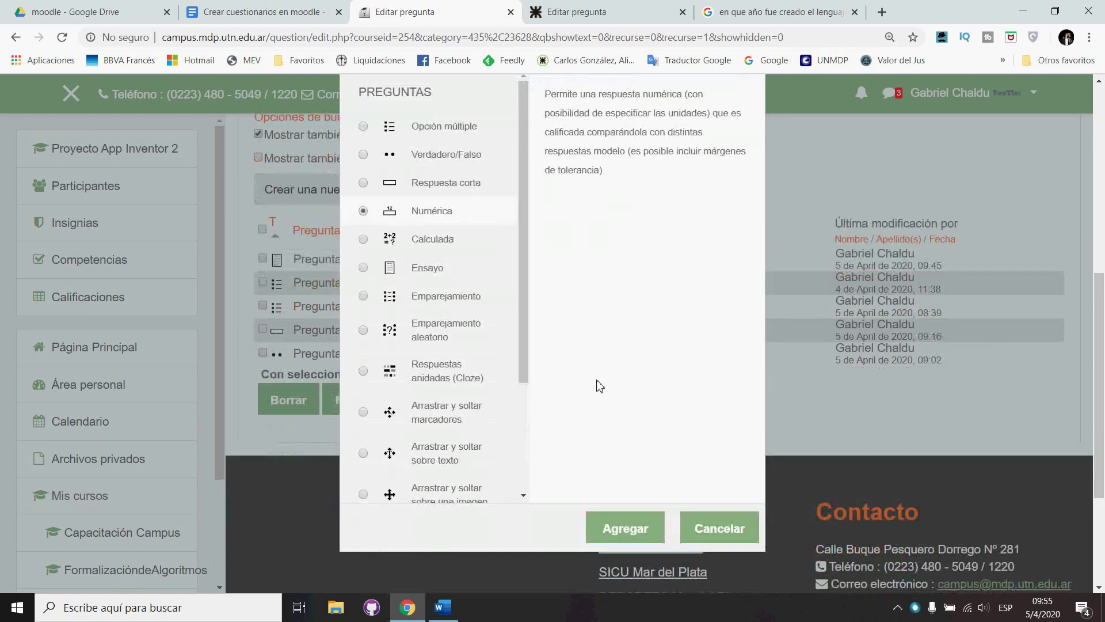
{"action": "left_click", "coordinate": [628, 527]}
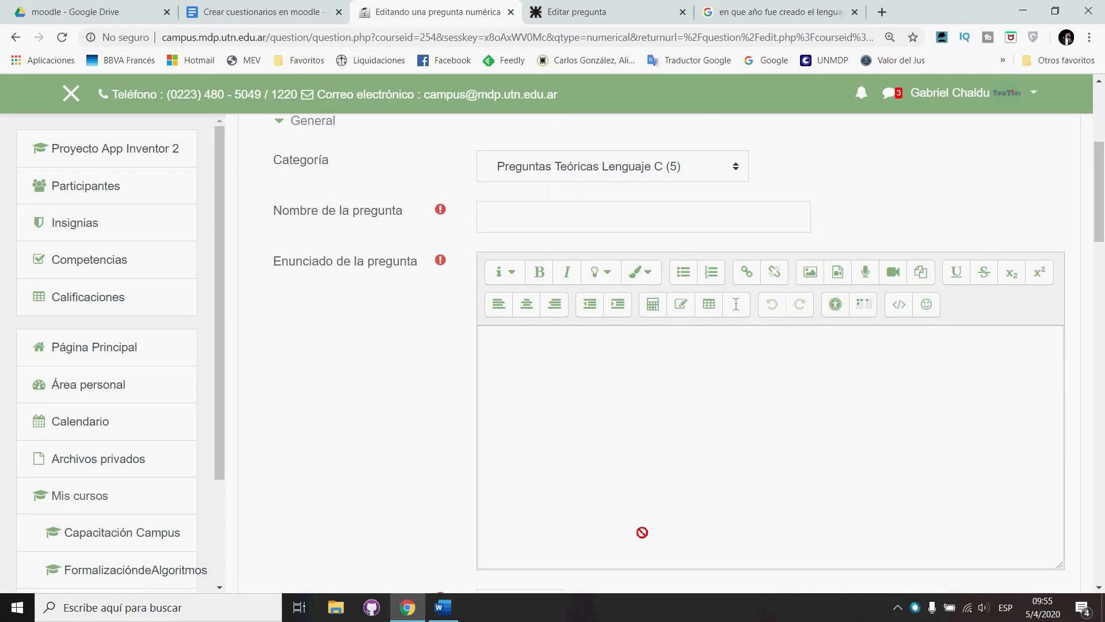
Name the question "Pregunta 6" and enter the statement "En que año fue desarrollado el lenguaje de programación C"
{"action": "left_click", "coordinate": [533, 221]}
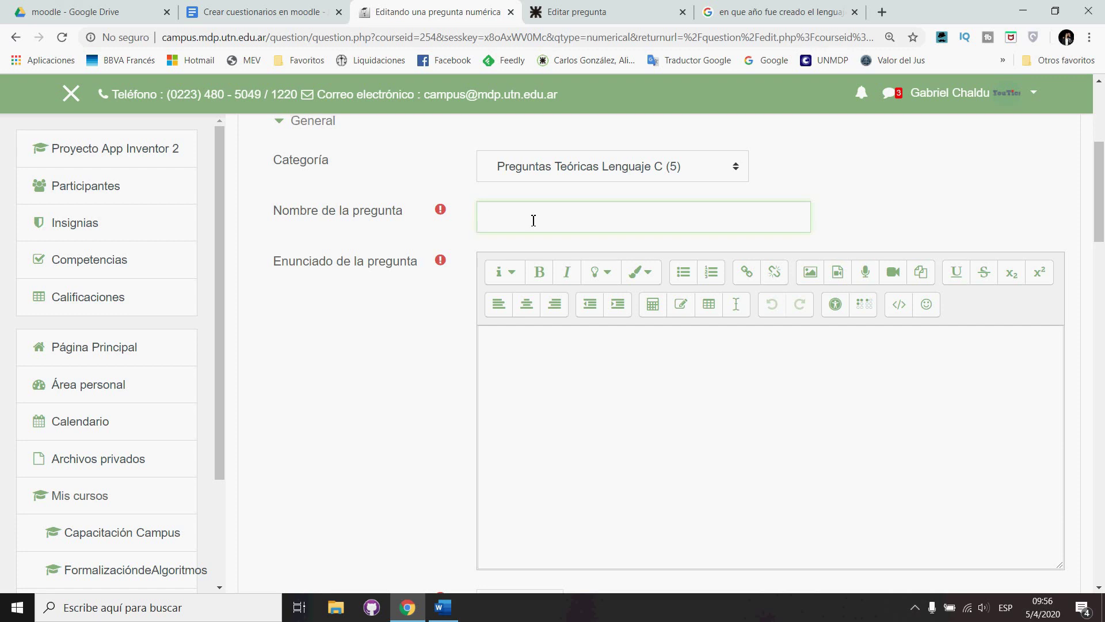
{"action": "type", "text": "Pregunta 6"}
{"action": "left_click", "coordinate": [525, 356]}
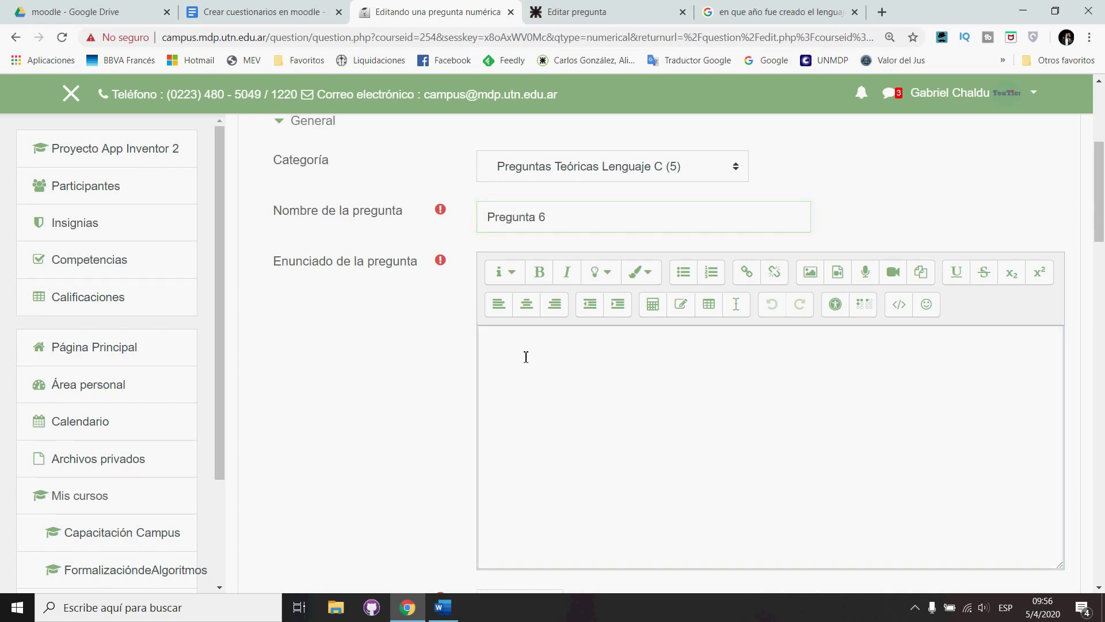
{"action": "type", "text": "En que año fue desarro"}
{"action": "type", "text": "lado el lenguaje de programación C"}
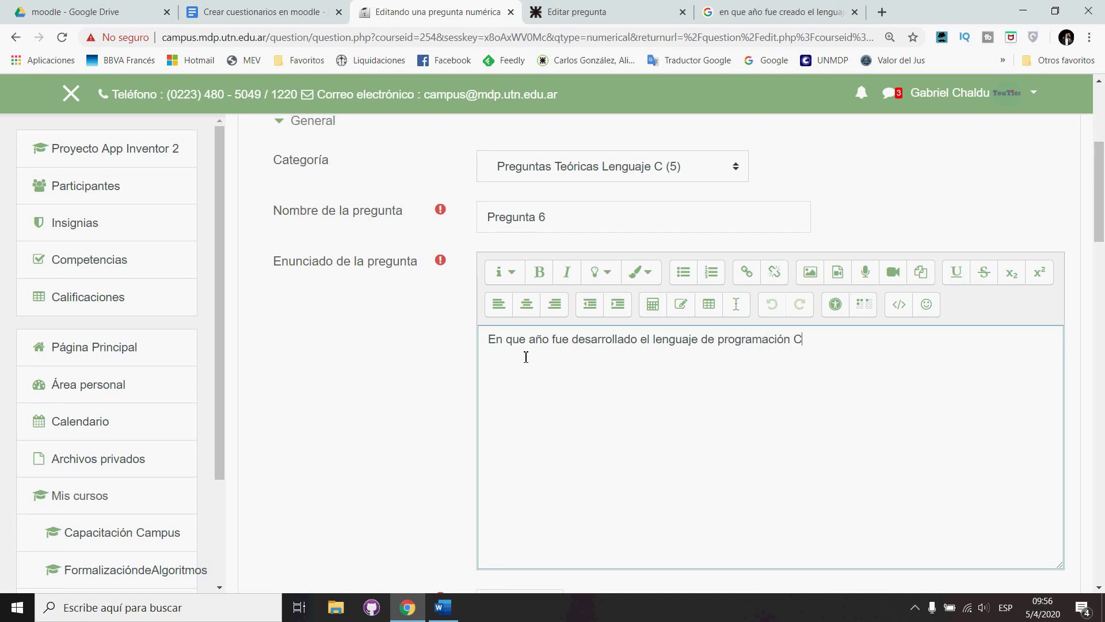
Set Respuesta 1 to 1971 with an error of 2 and a grade of 100%
{"action": "scroll", "coordinate": [525, 357], "scroll_direction": "down", "scroll_amount": 5}
{"action": "left_click", "coordinate": [530, 313]}
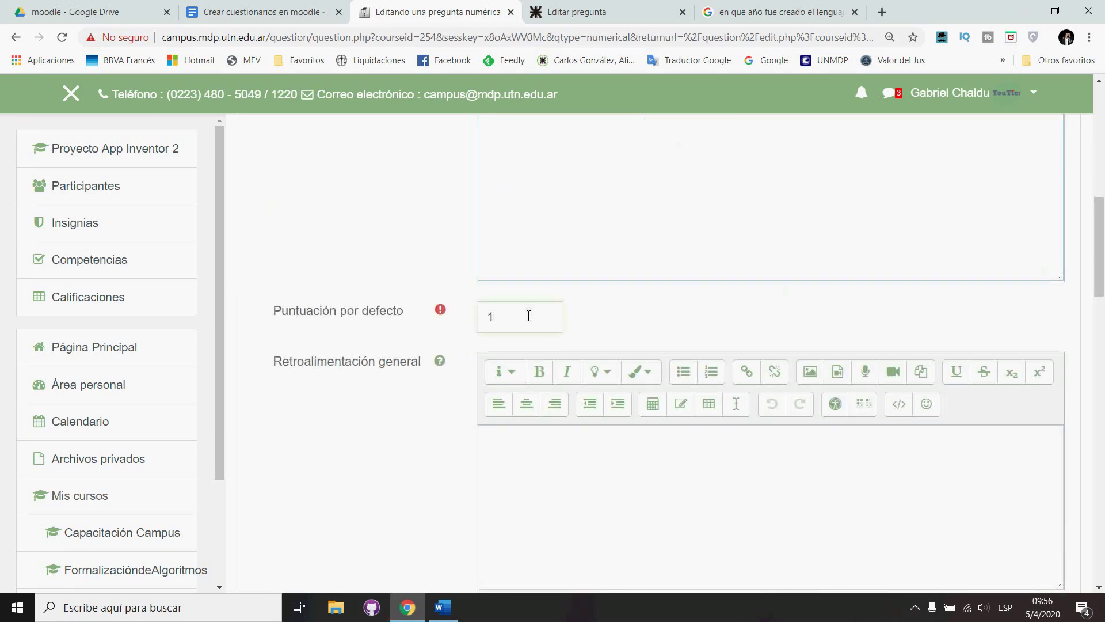
{"action": "left_click", "coordinate": [571, 466]}
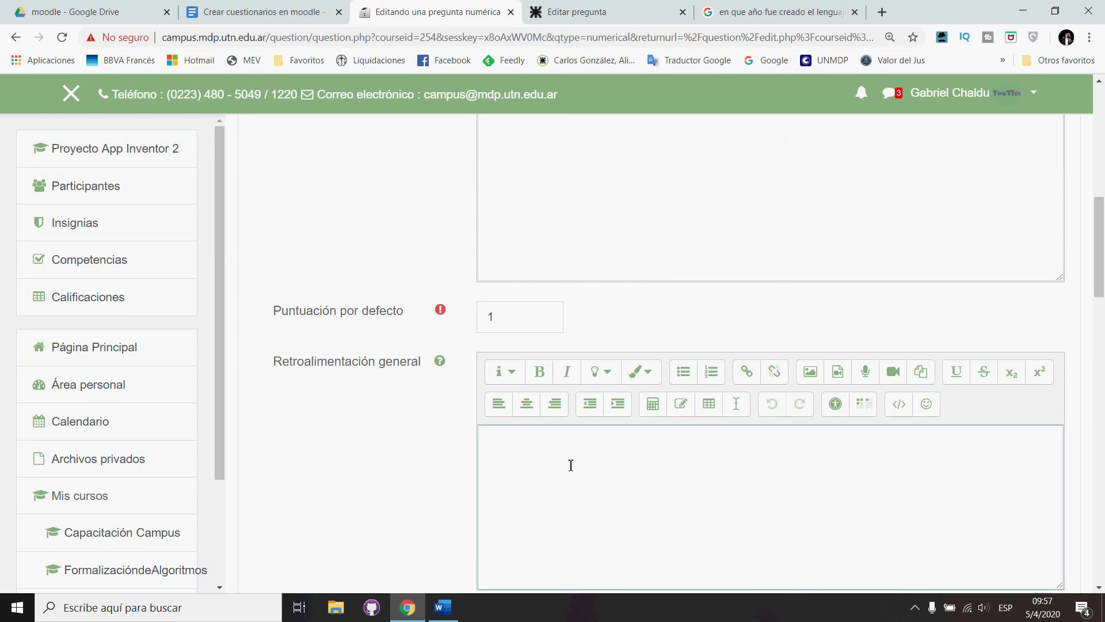
{"action": "scroll", "coordinate": [571, 465], "scroll_direction": "down", "scroll_amount": 4}
{"action": "scroll", "coordinate": [571, 465], "scroll_direction": "down", "scroll_amount": 2}
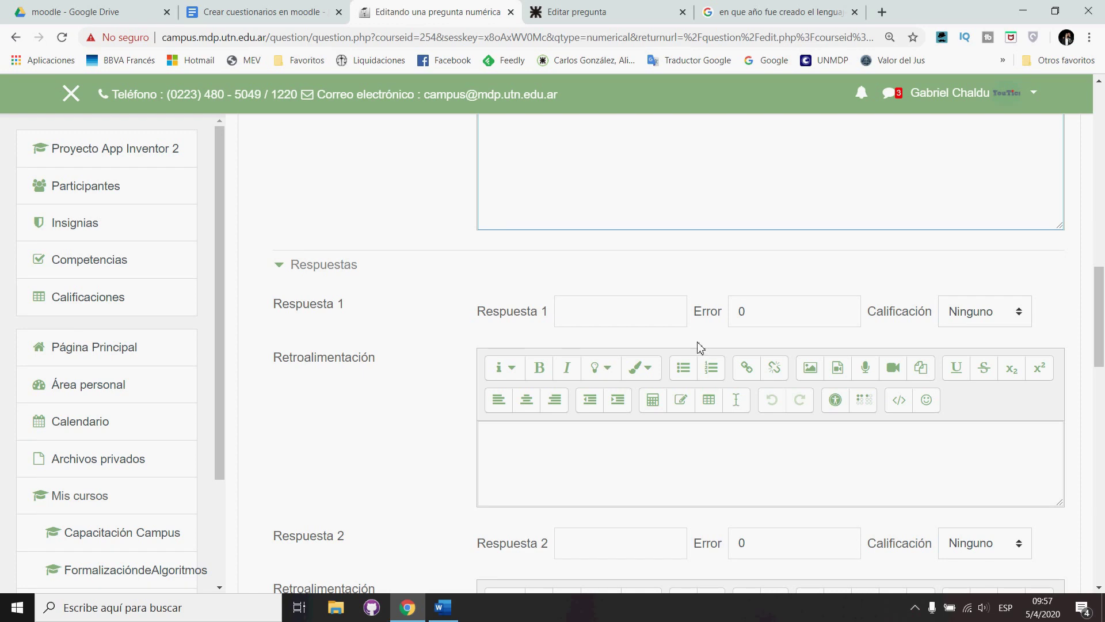
{"action": "left_click", "coordinate": [625, 323]}
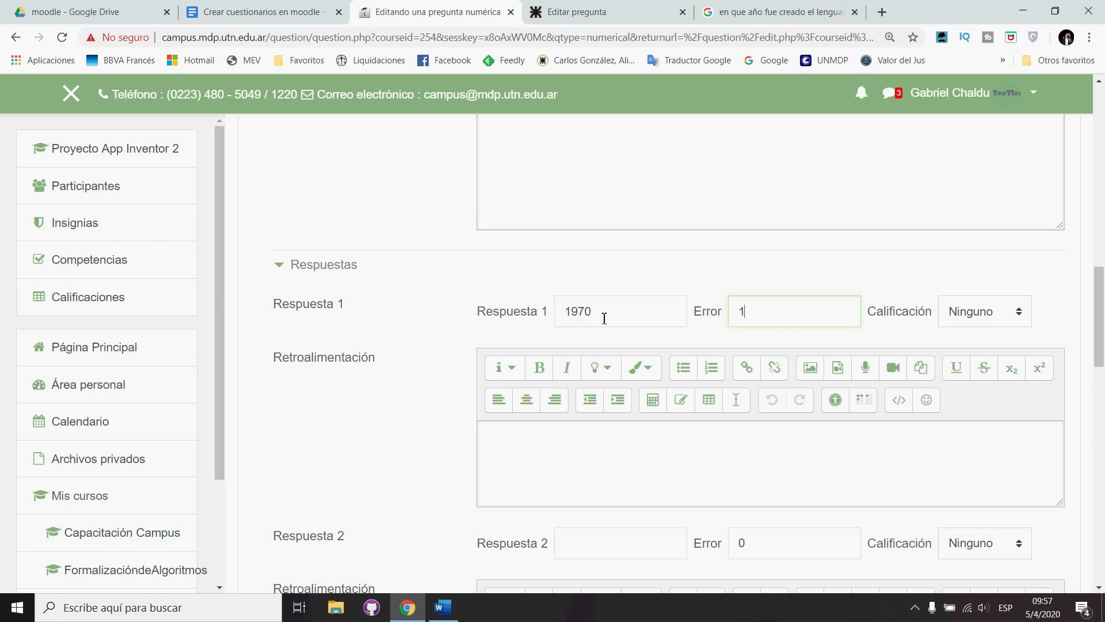
{"action": "double_click", "coordinate": [605, 318]}
{"action": "type", "text": "1971"}
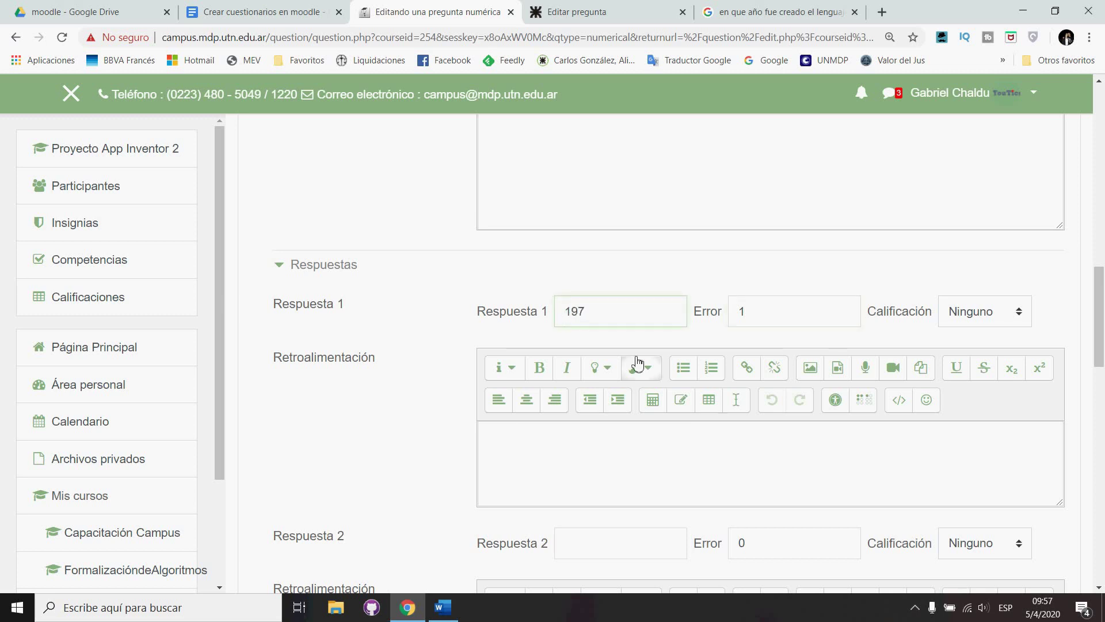
{"action": "left_click", "coordinate": [780, 321]}
{"action": "type", "text": "2"}
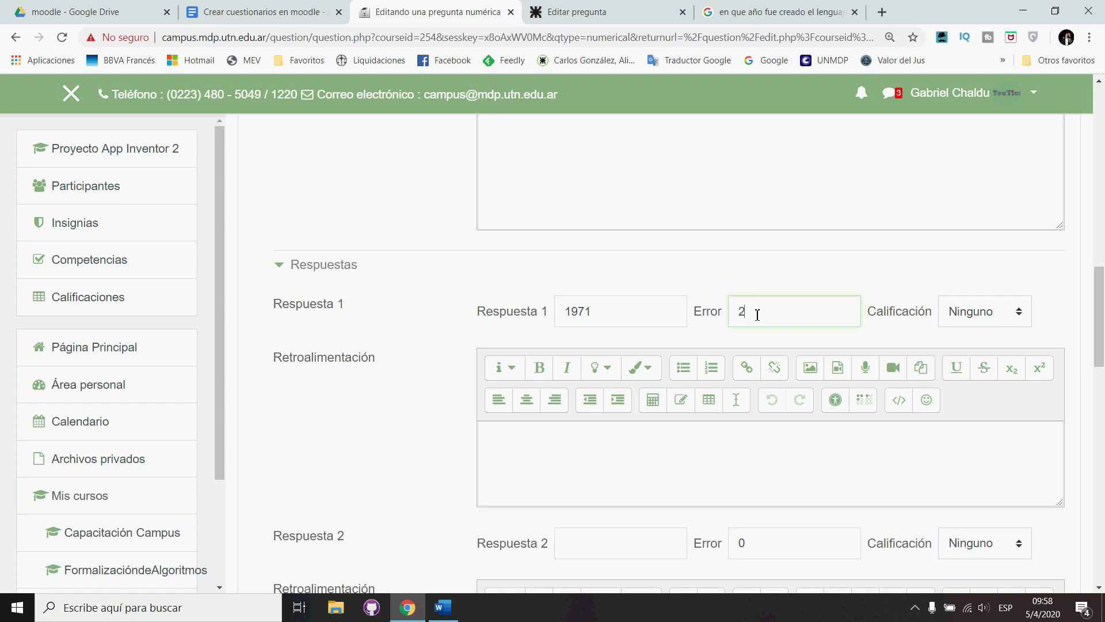
{"action": "left_click", "coordinate": [1019, 314]}
{"action": "left_click", "coordinate": [979, 23]}
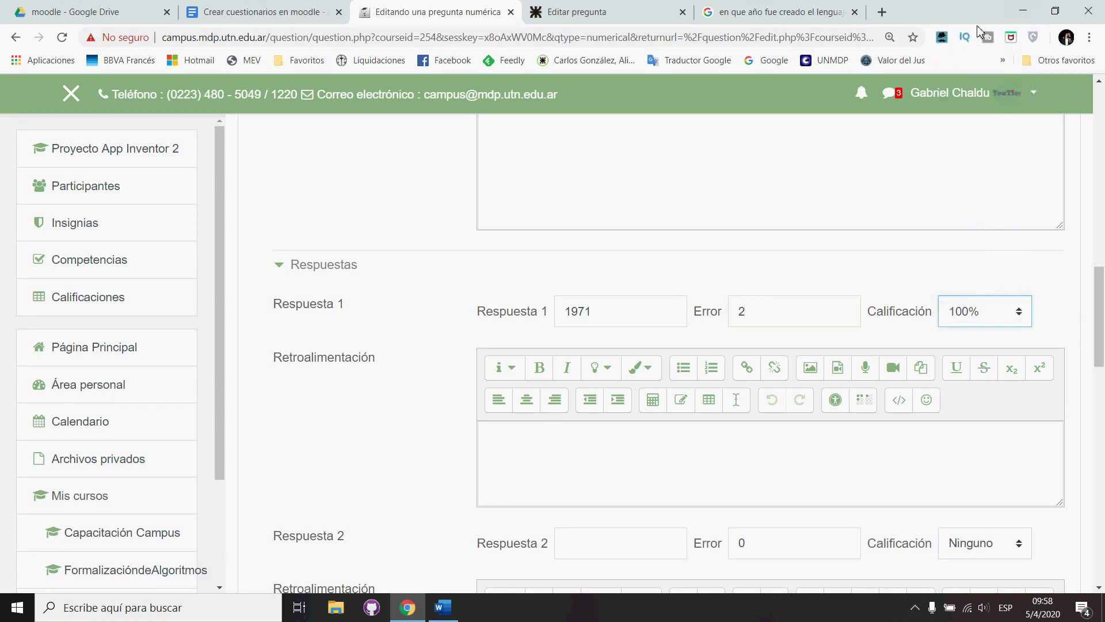
Examine the feedback areas and the fields for additional answers below Respuesta 1
{"action": "scroll", "coordinate": [720, 444], "scroll_direction": "down", "scroll_amount": 5}
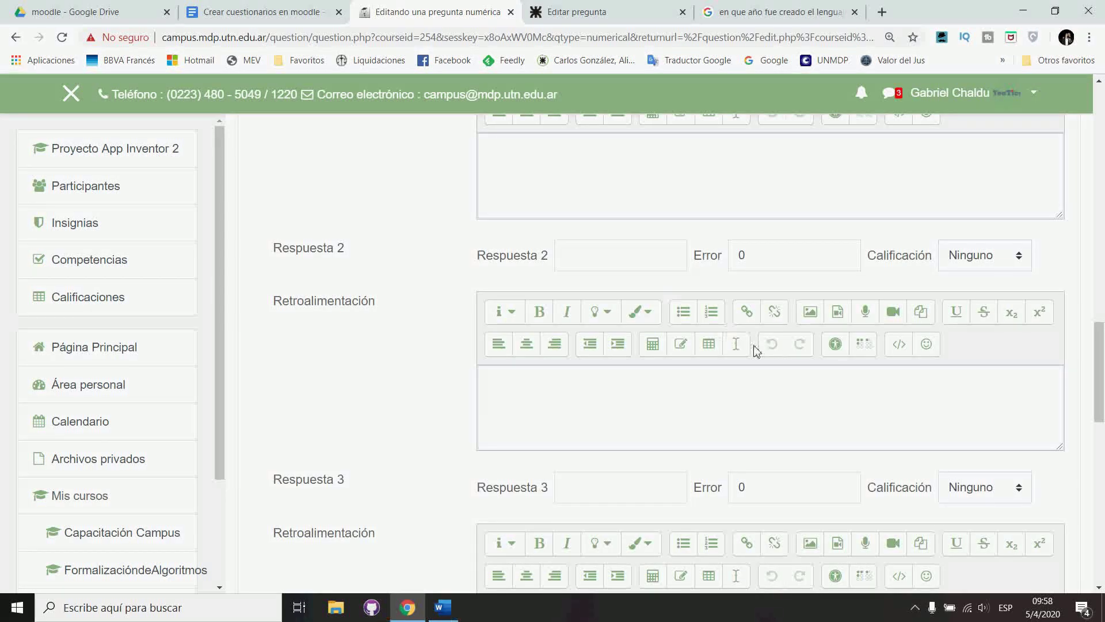
{"action": "scroll", "coordinate": [754, 351], "scroll_direction": "up", "scroll_amount": 3}
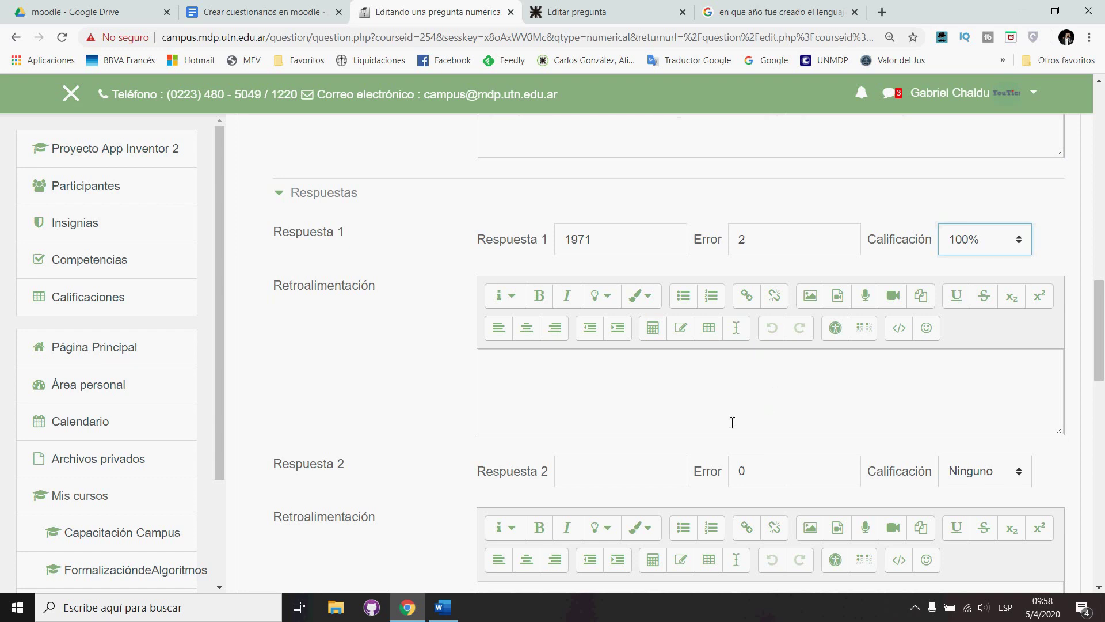
{"action": "scroll", "coordinate": [633, 432], "scroll_direction": "down", "scroll_amount": 1}
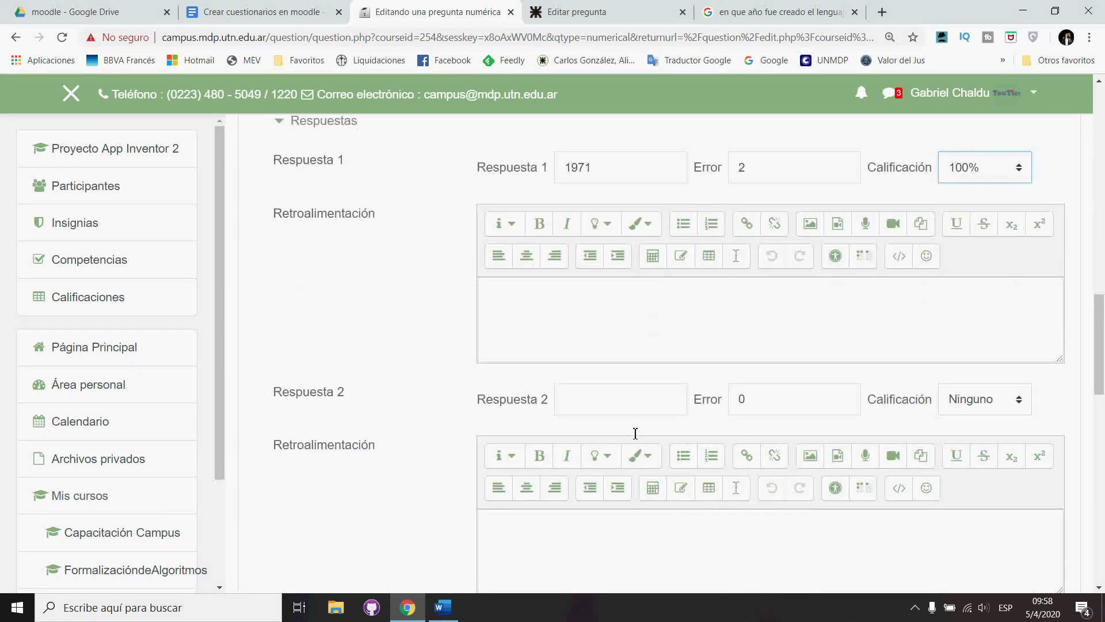
{"action": "left_click", "coordinate": [607, 170]}
{"action": "left_click", "coordinate": [607, 405]}
{"action": "scroll", "coordinate": [572, 469], "scroll_direction": "down", "scroll_amount": 2}
{"action": "scroll", "coordinate": [577, 470], "scroll_direction": "up", "scroll_amount": 2}
{"action": "scroll", "coordinate": [577, 470], "scroll_direction": "up", "scroll_amount": 2}
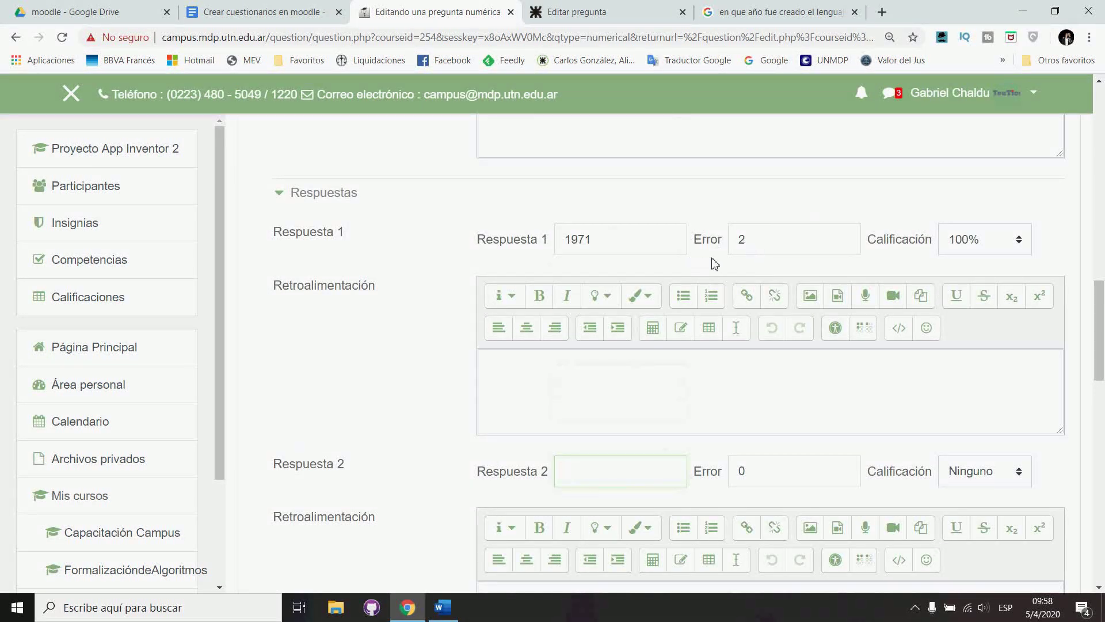
Expand the Tratamiento de las unidades section and review the available unit treatment options
{"action": "scroll", "coordinate": [714, 263], "scroll_direction": "down", "scroll_amount": 10}
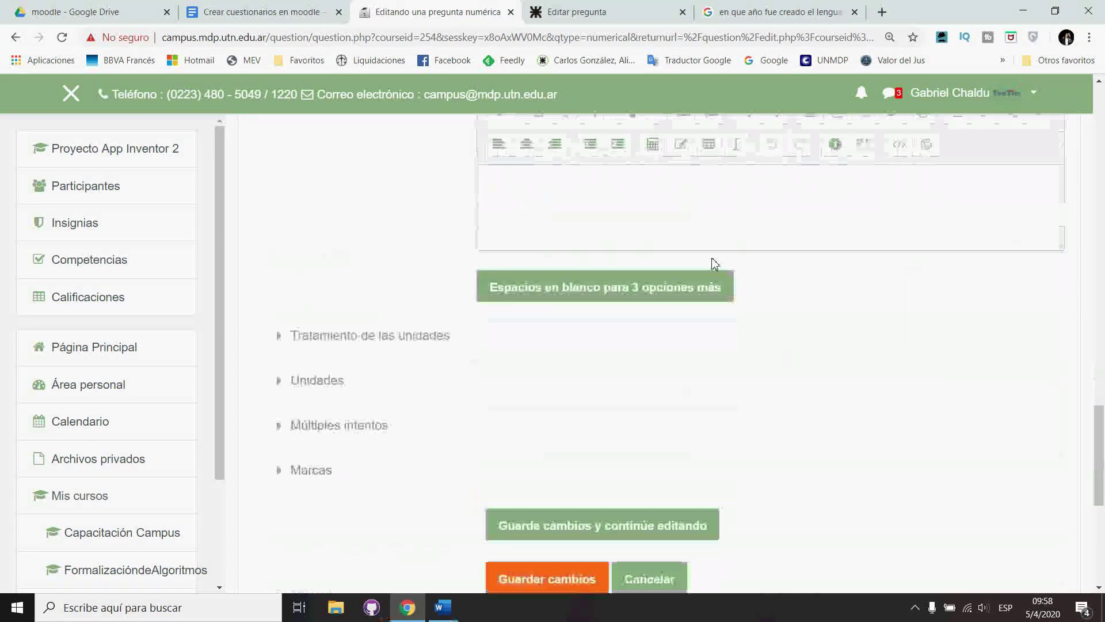
{"action": "left_click", "coordinate": [285, 340]}
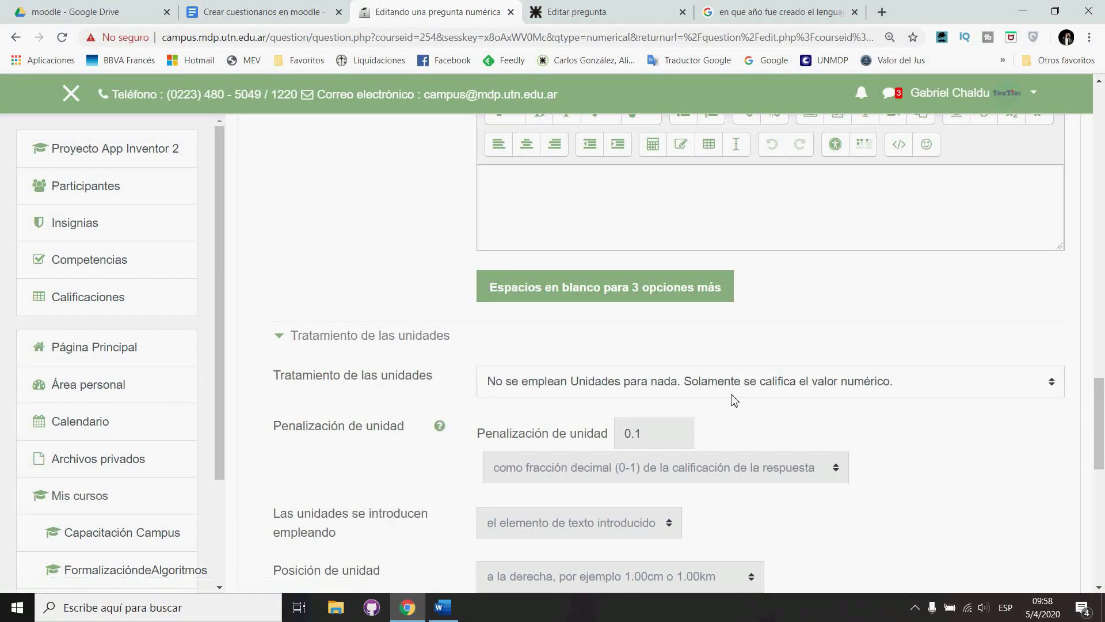
{"action": "scroll", "coordinate": [734, 400], "scroll_direction": "down", "scroll_amount": 2}
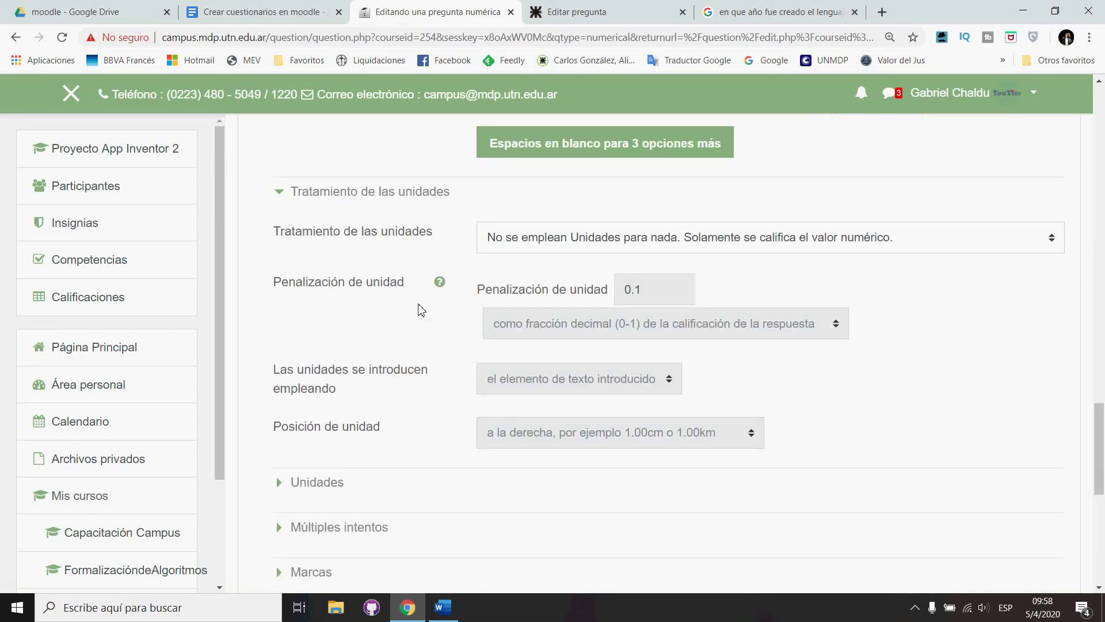
{"action": "left_click", "coordinate": [768, 249]}
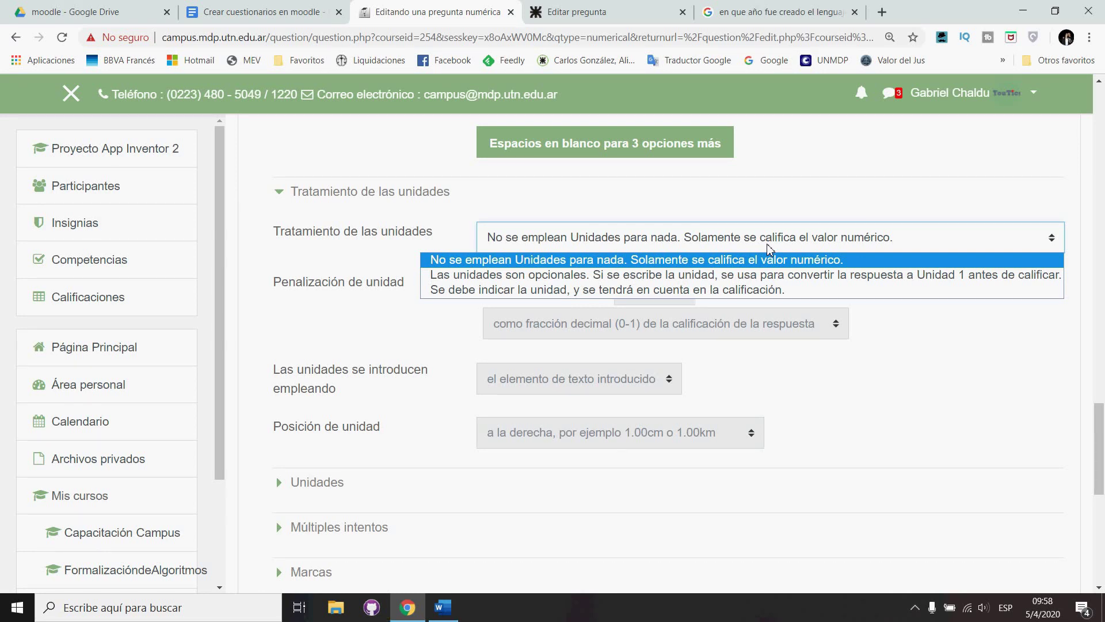
{"action": "left_click", "coordinate": [771, 249]}
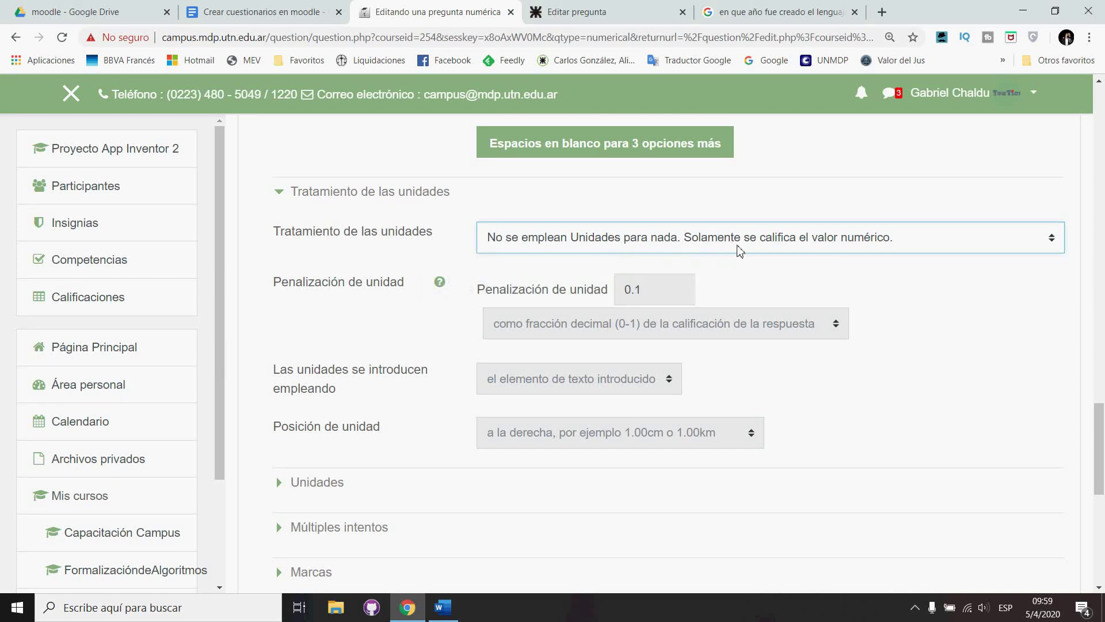
Try the optional-unit and required-unit treatments, and check the unit penalty settings for the required one
{"action": "left_click", "coordinate": [720, 244]}
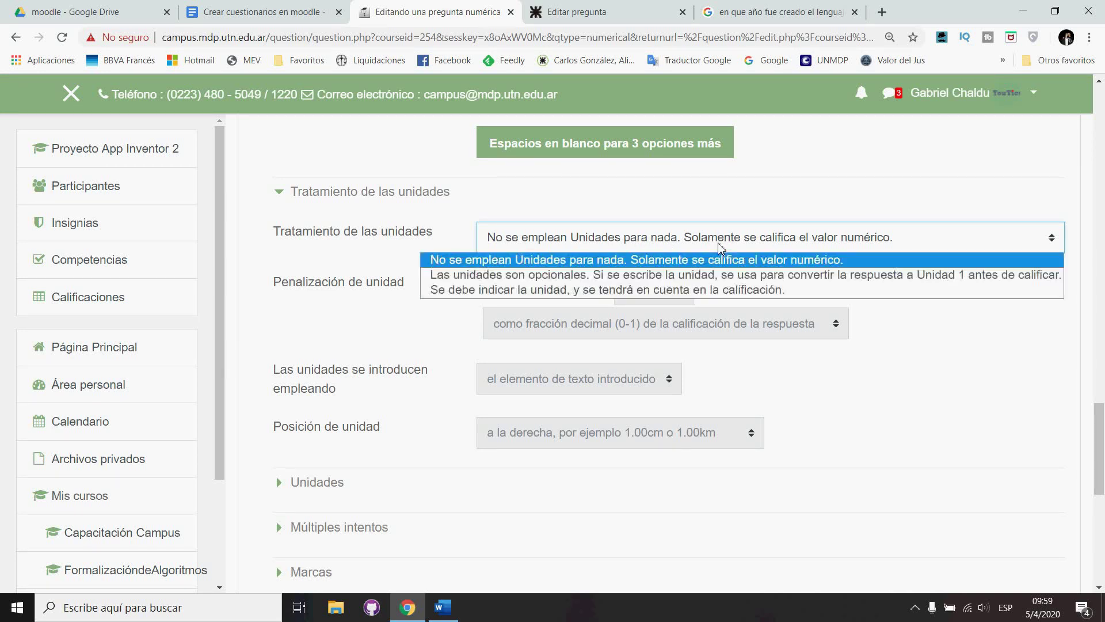
{"action": "left_click", "coordinate": [728, 275]}
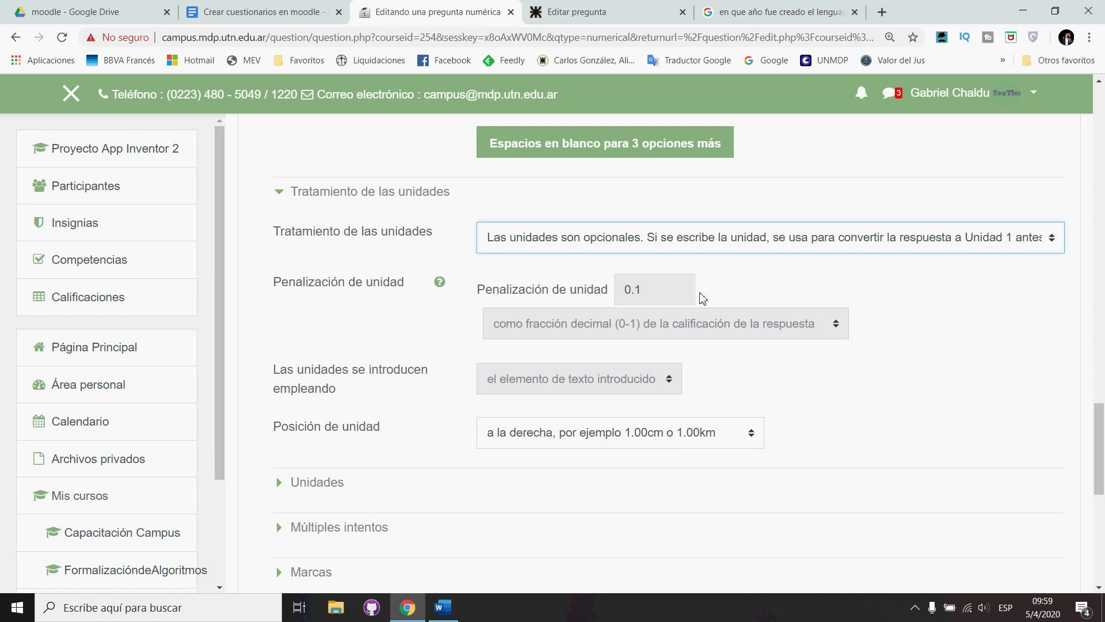
{"action": "left_click", "coordinate": [677, 248]}
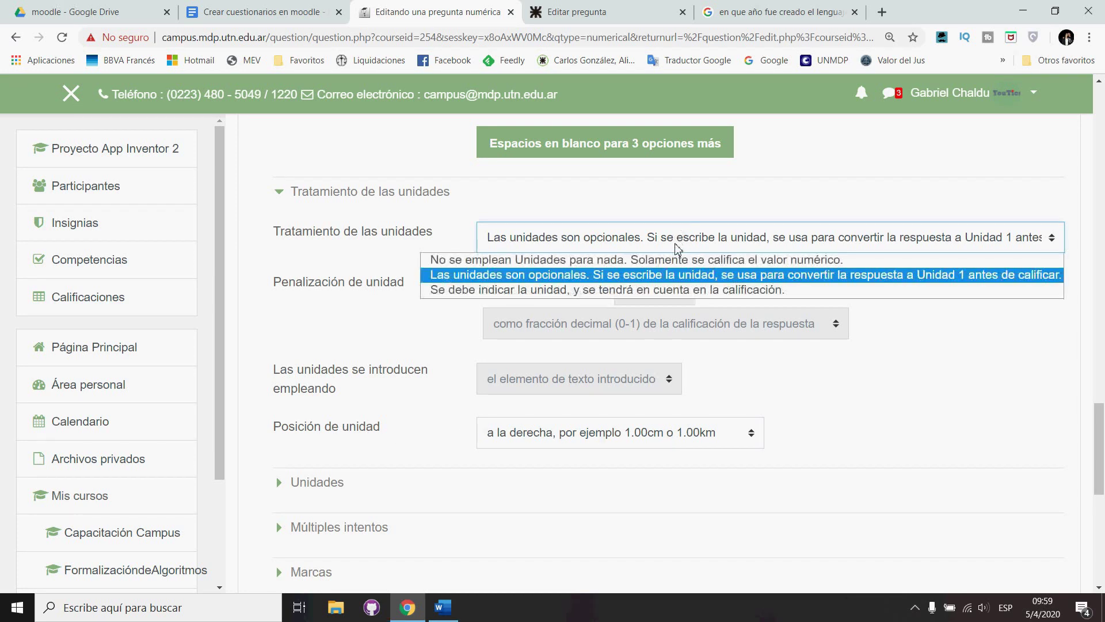
{"action": "left_click", "coordinate": [714, 293]}
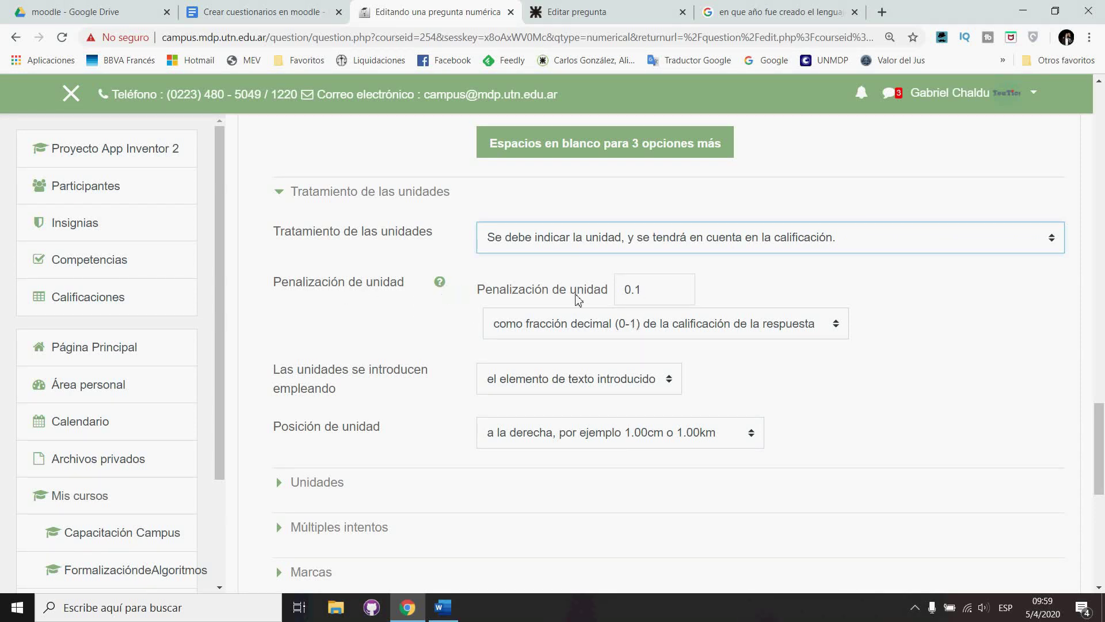
{"action": "left_click", "coordinate": [681, 299]}
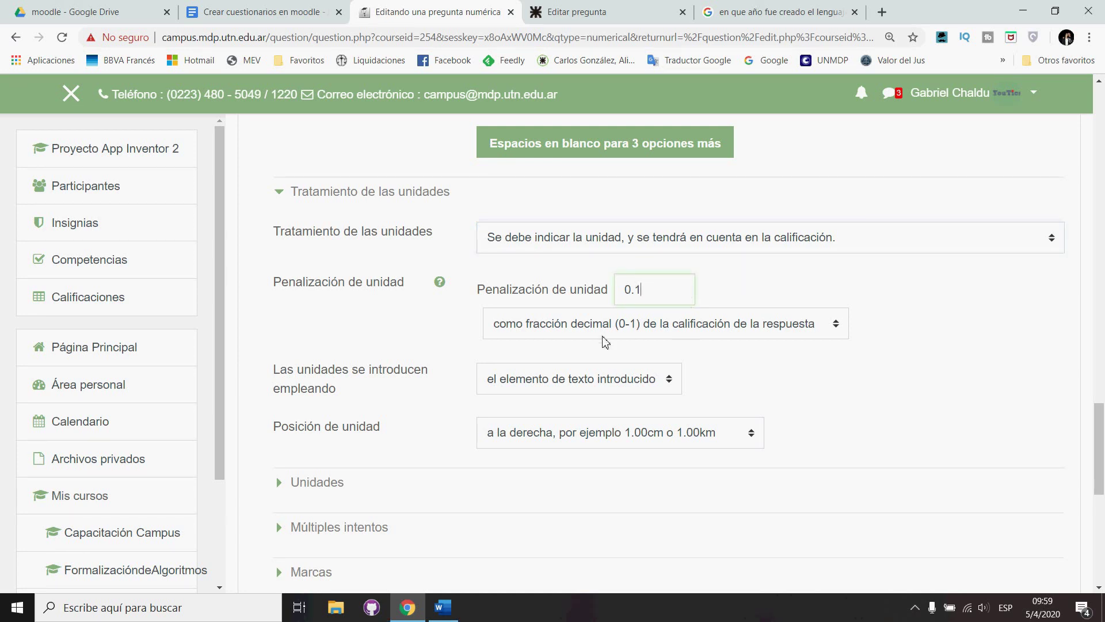
{"action": "left_click", "coordinate": [838, 329]}
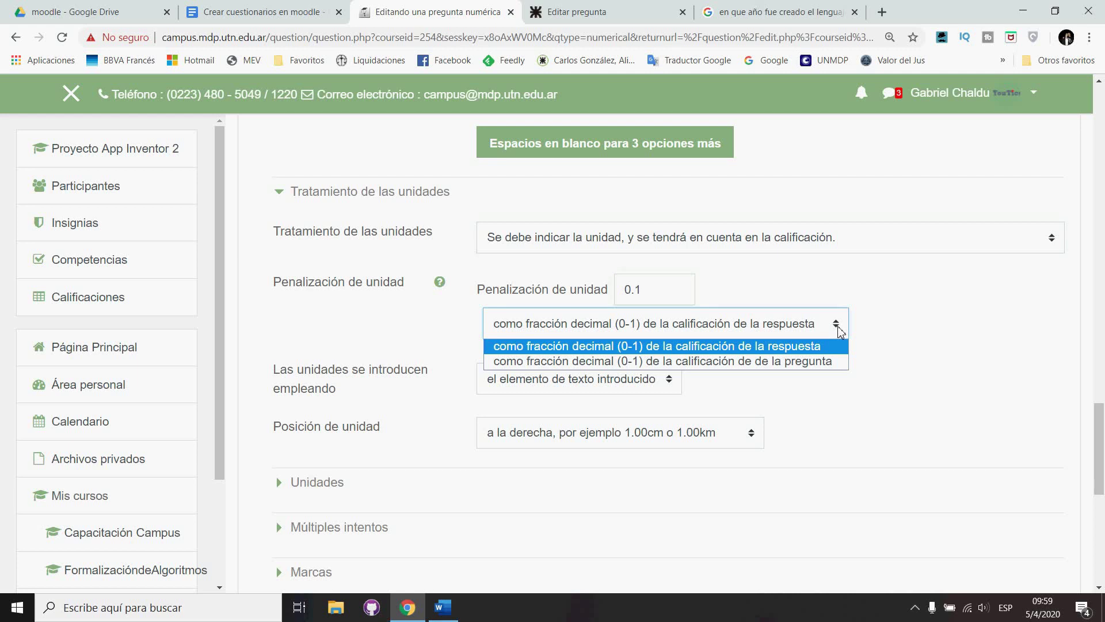
{"action": "left_click", "coordinate": [839, 331]}
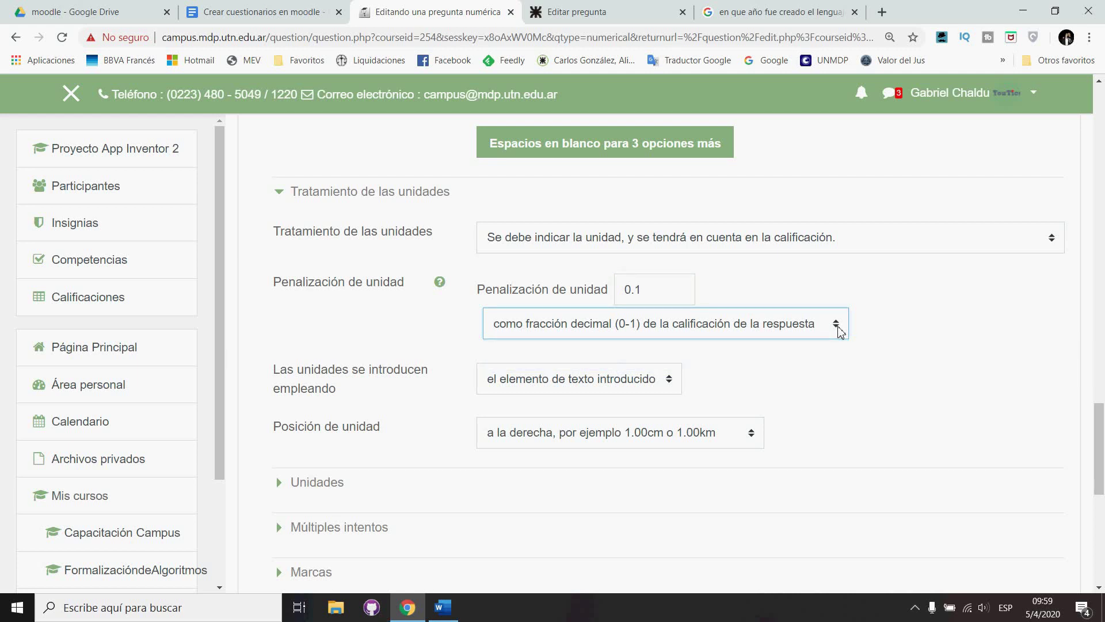
Set the unit treatment to "No se emplean Unidades para nada. Solamente se califica el valor numérico."
{"action": "left_click", "coordinate": [699, 239]}
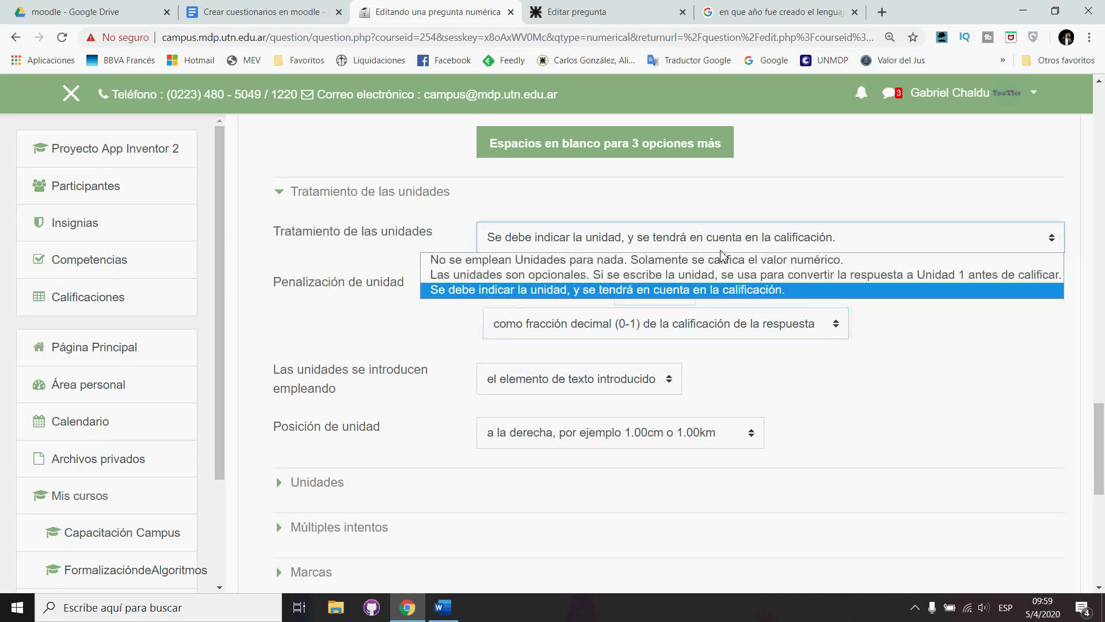
{"action": "left_click", "coordinate": [762, 265]}
{"action": "scroll", "coordinate": [751, 440], "scroll_direction": "down", "scroll_amount": 4}
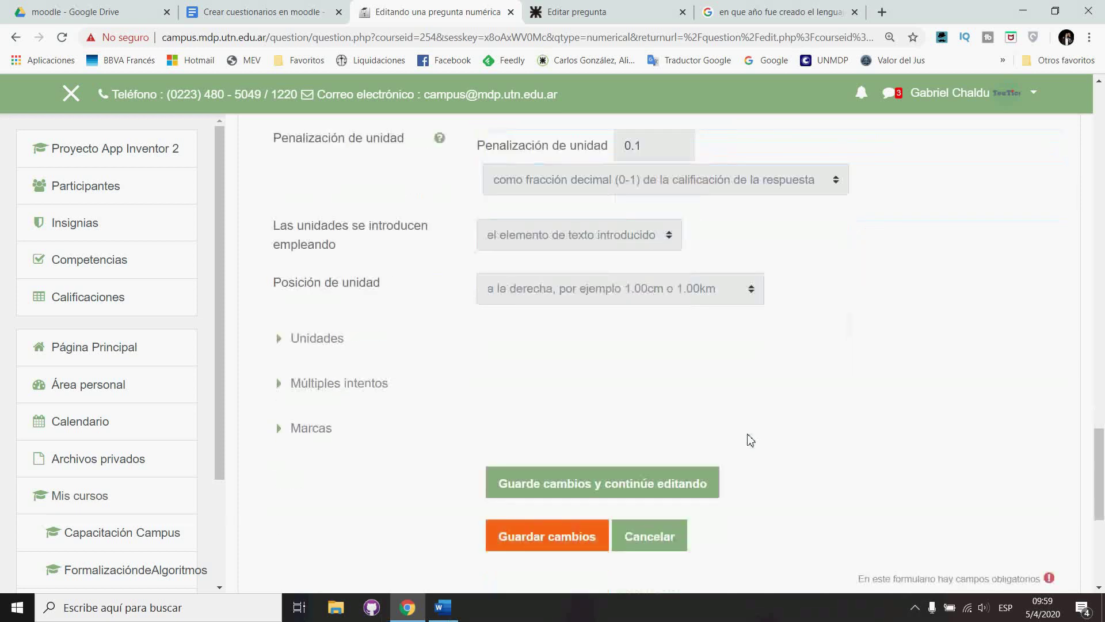
Expand the Unidades section and review the unit, multiplier and additional-unit fields against the unit treatment settings
{"action": "left_click", "coordinate": [284, 272]}
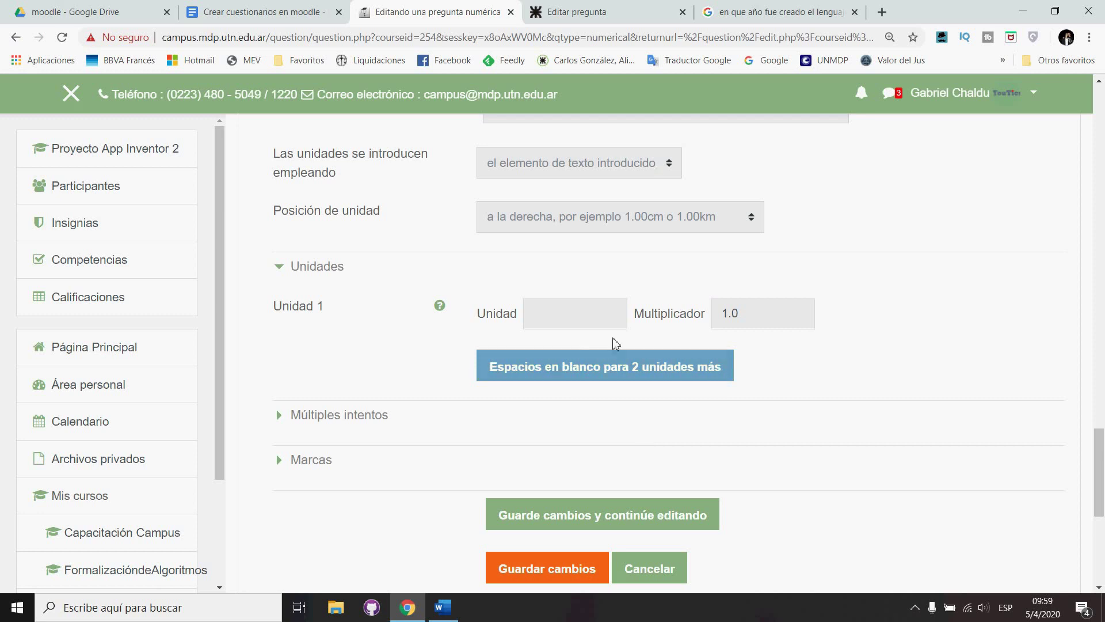
{"action": "scroll", "coordinate": [616, 344], "scroll_direction": "up", "scroll_amount": 3}
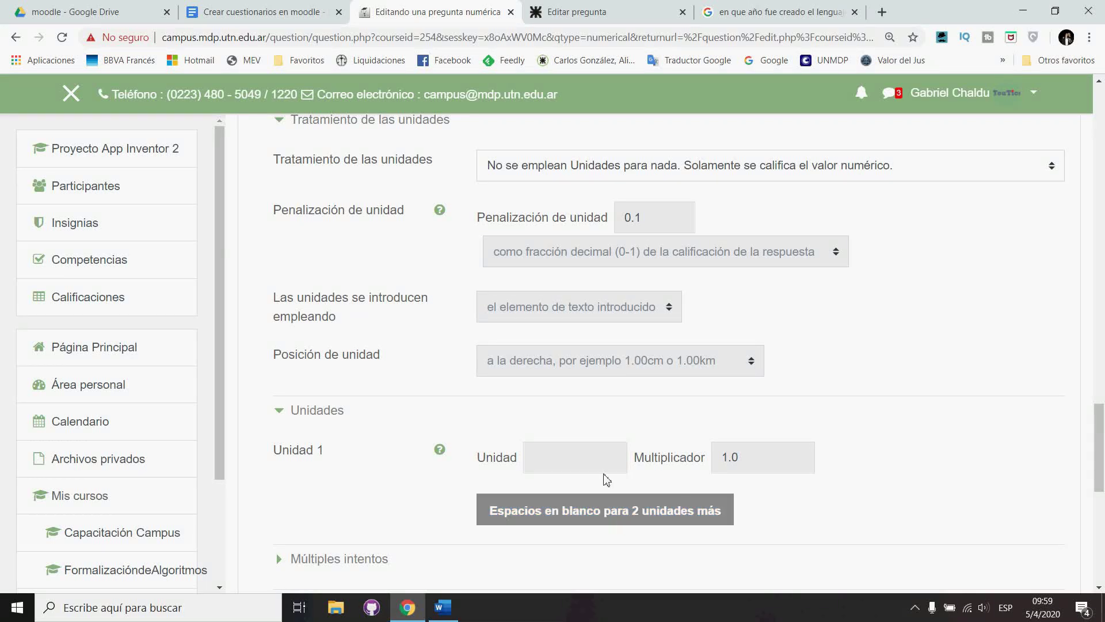
{"action": "scroll", "coordinate": [581, 461], "scroll_direction": "down", "scroll_amount": 3}
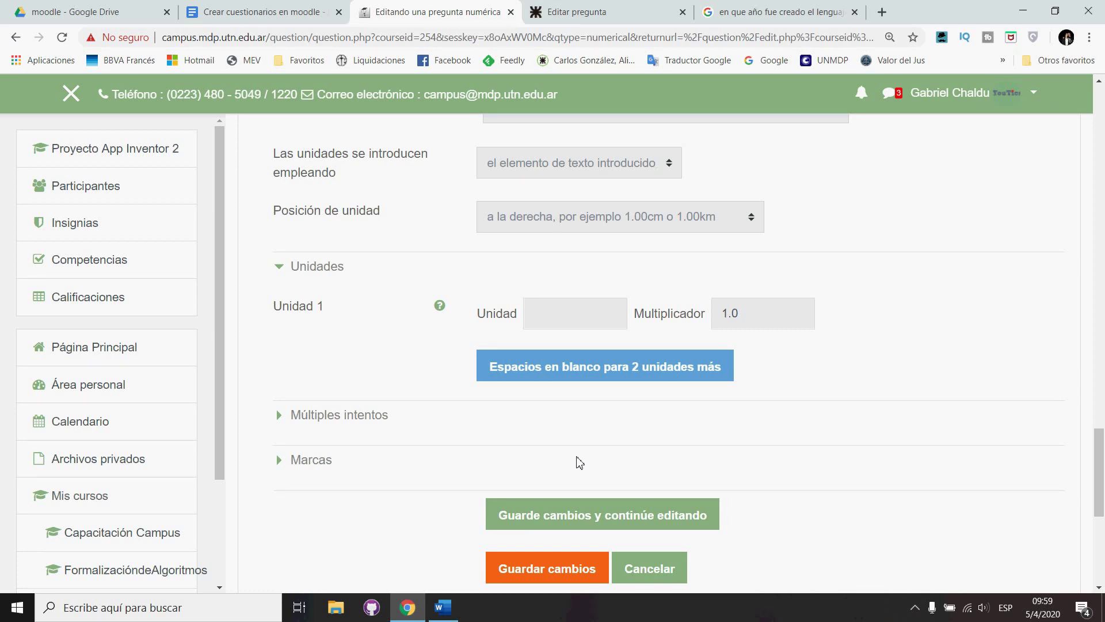
{"action": "scroll", "coordinate": [576, 314], "scroll_direction": "up", "scroll_amount": 3}
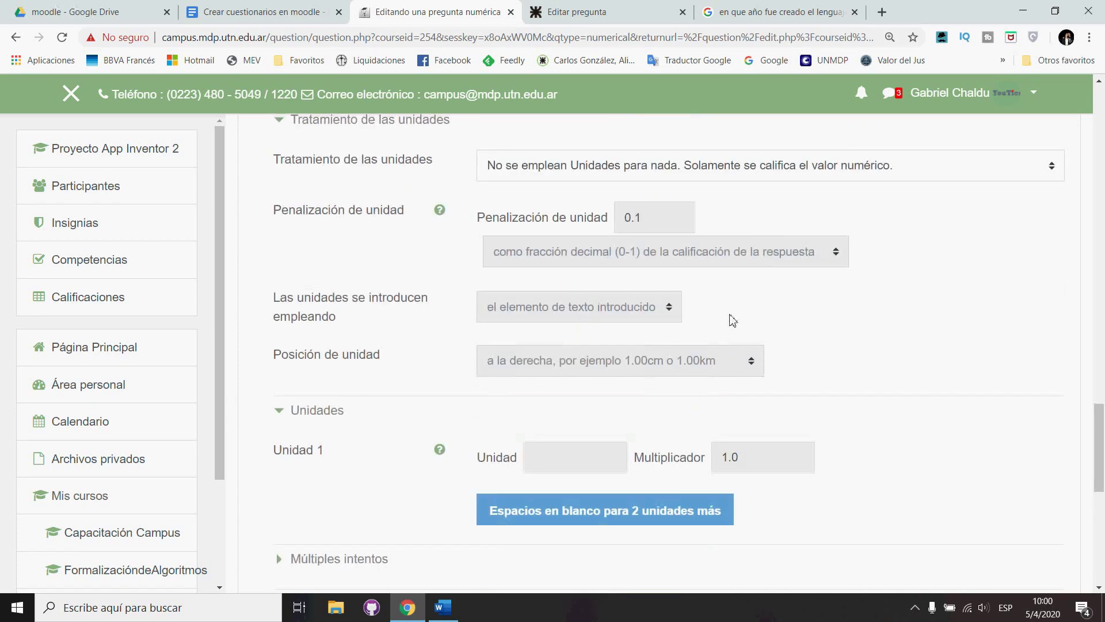
Try the optional-unit and required-unit treatments to check the Unidad 1 fields, and restore the treatment without units
{"action": "left_click", "coordinate": [702, 171]}
{"action": "left_click", "coordinate": [720, 200]}
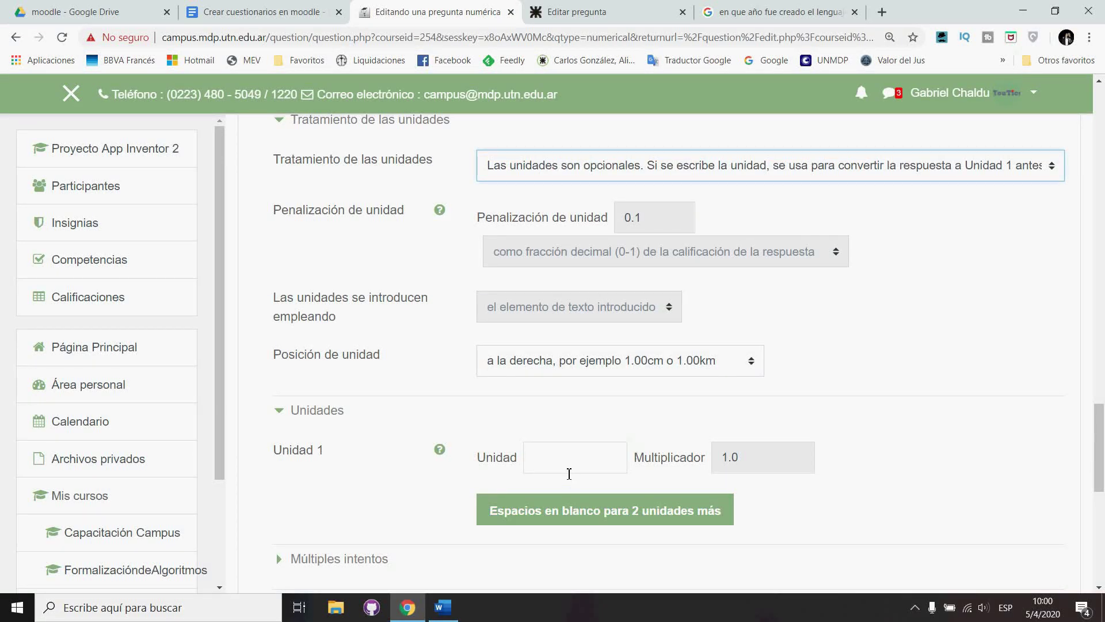
{"action": "left_click", "coordinate": [675, 174]}
{"action": "left_click", "coordinate": [691, 219]}
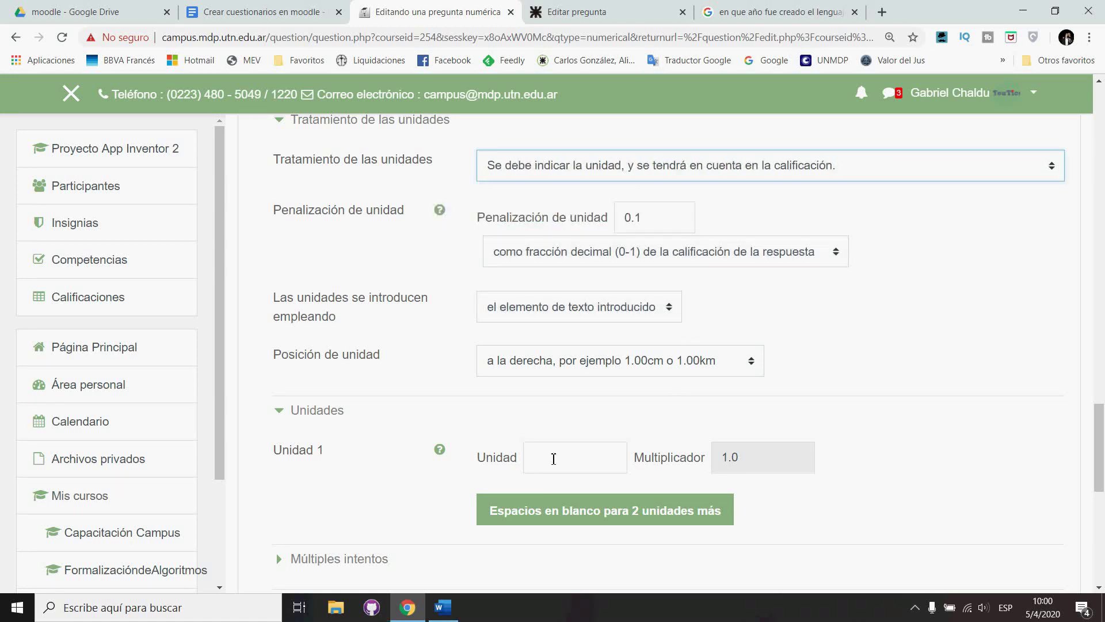
{"action": "left_click", "coordinate": [635, 176]}
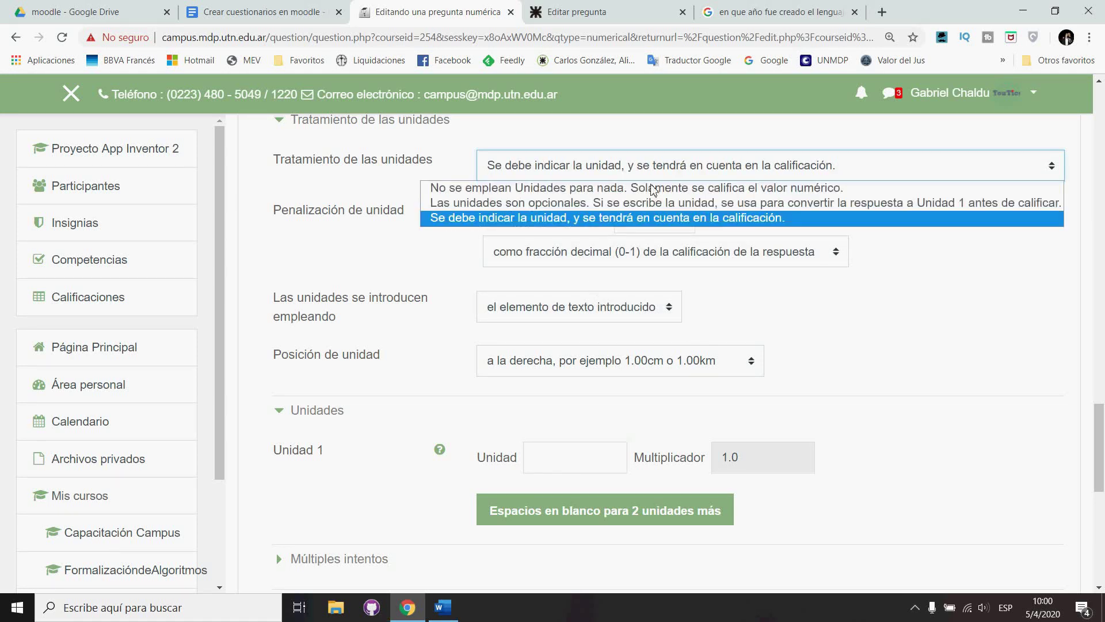
{"action": "left_click", "coordinate": [718, 187]}
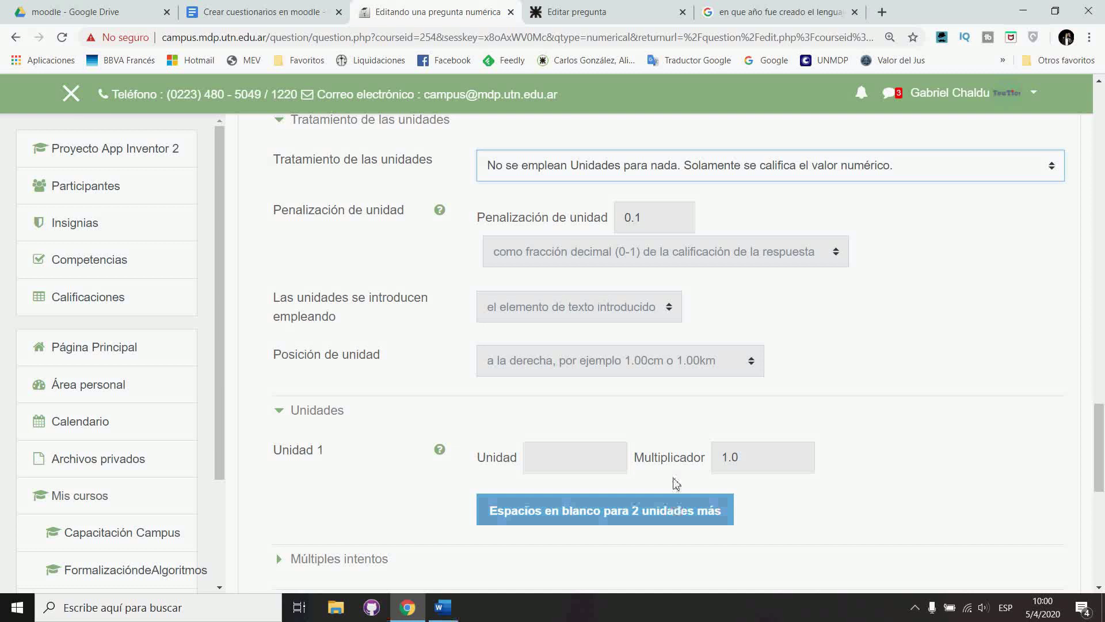
Check the penalty and hint settings under Múltiples intentos, collapse the section and save the numerical question
{"action": "scroll", "coordinate": [674, 483], "scroll_direction": "down", "scroll_amount": 4}
{"action": "left_click", "coordinate": [288, 349]}
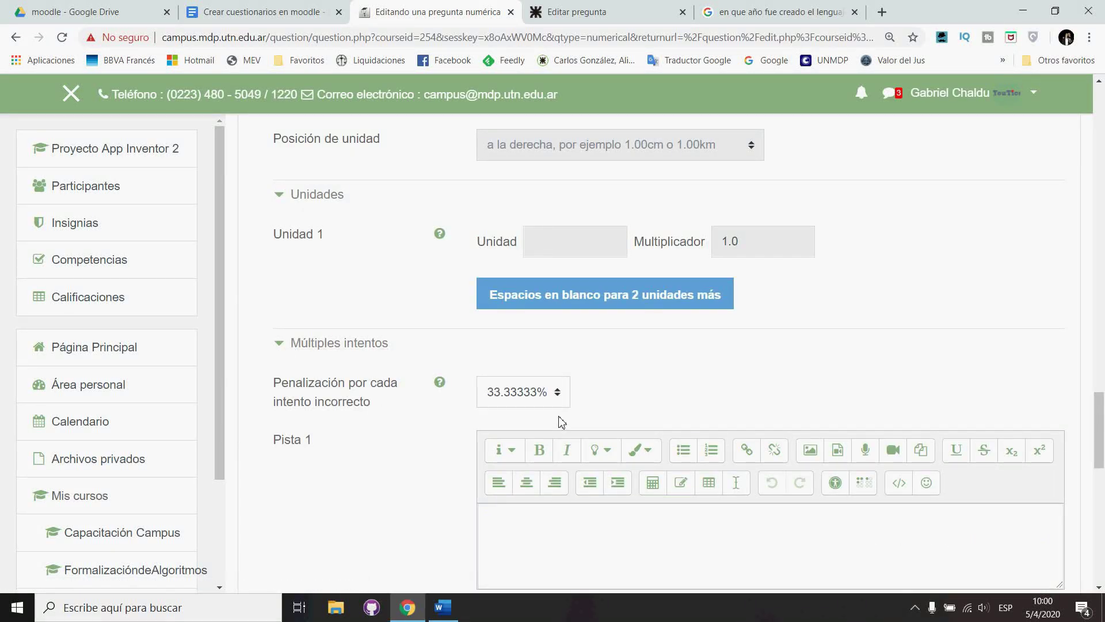
{"action": "left_click", "coordinate": [281, 346]}
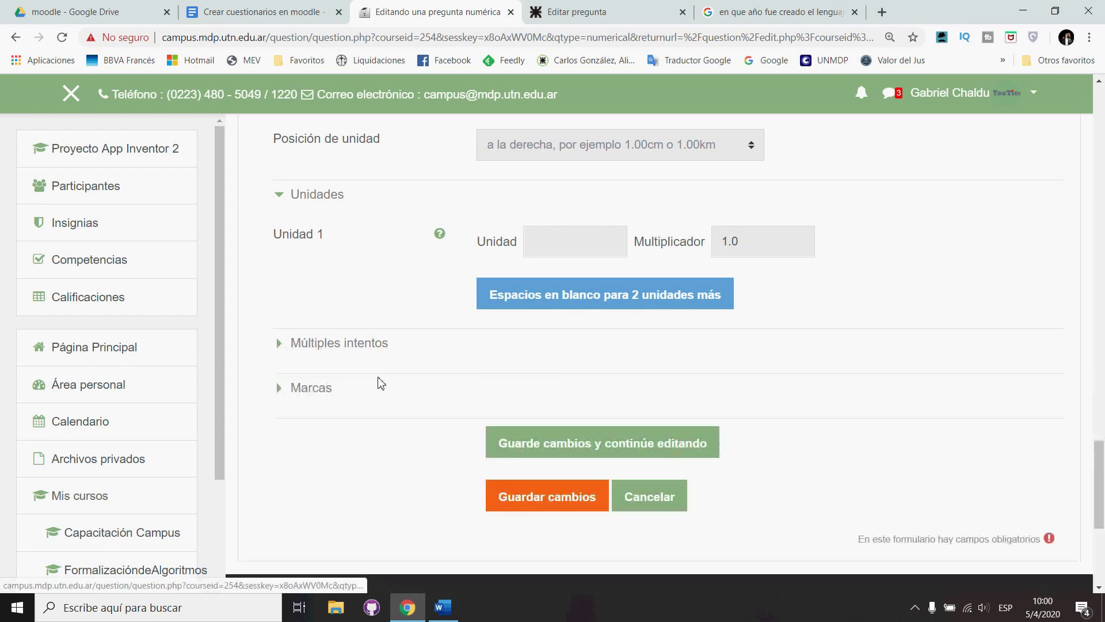
{"action": "left_click", "coordinate": [570, 504]}
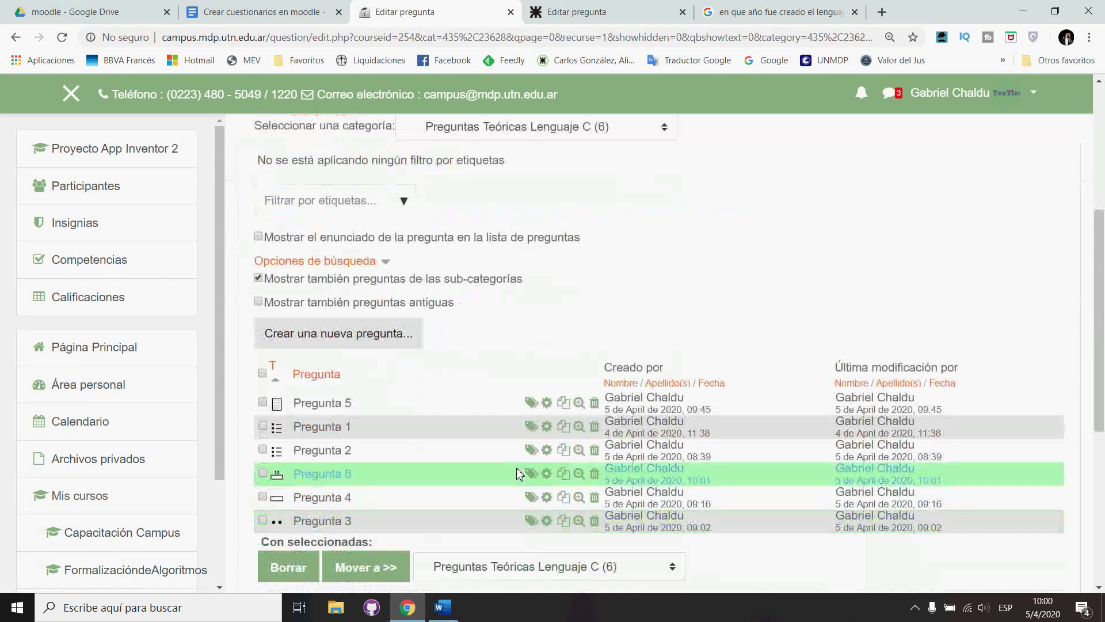
Preview Pregunta 6, answer it with 1969 and submit the attempt
{"action": "scroll", "coordinate": [520, 473], "scroll_direction": "down", "scroll_amount": 1}
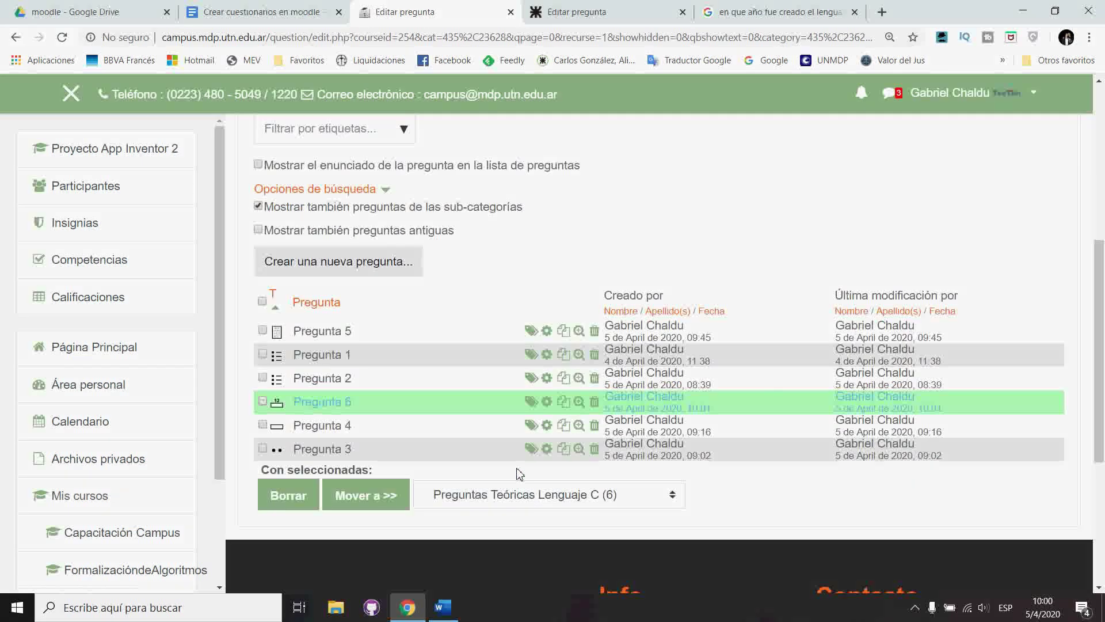
{"action": "left_click", "coordinate": [579, 401]}
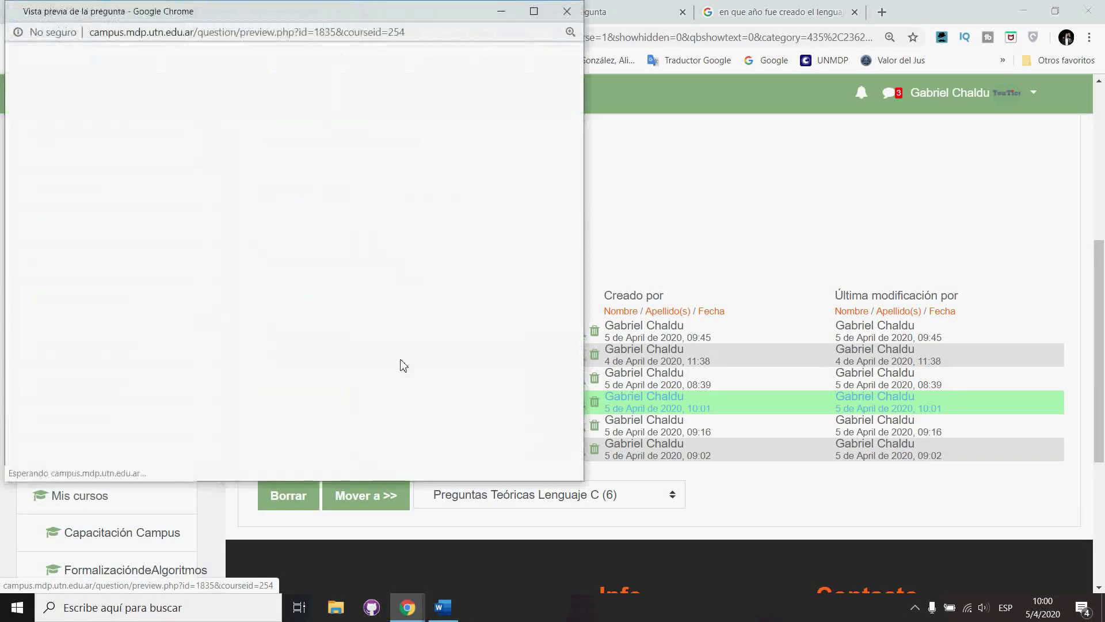
{"action": "left_click", "coordinate": [158, 229]}
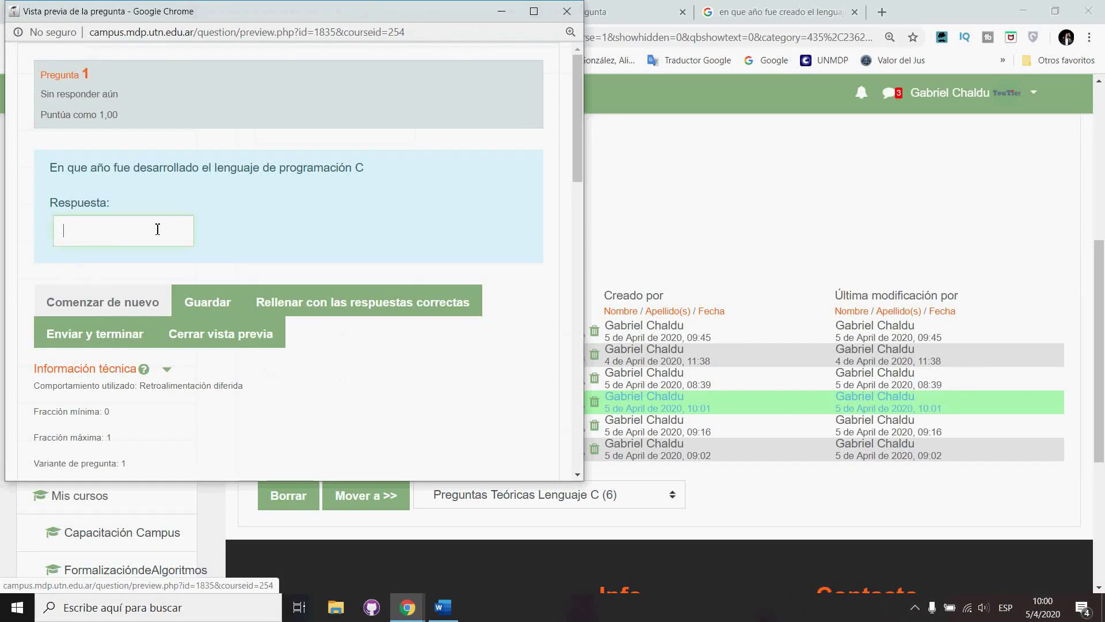
{"action": "type", "text": "1969"}
{"action": "left_click", "coordinate": [144, 335]}
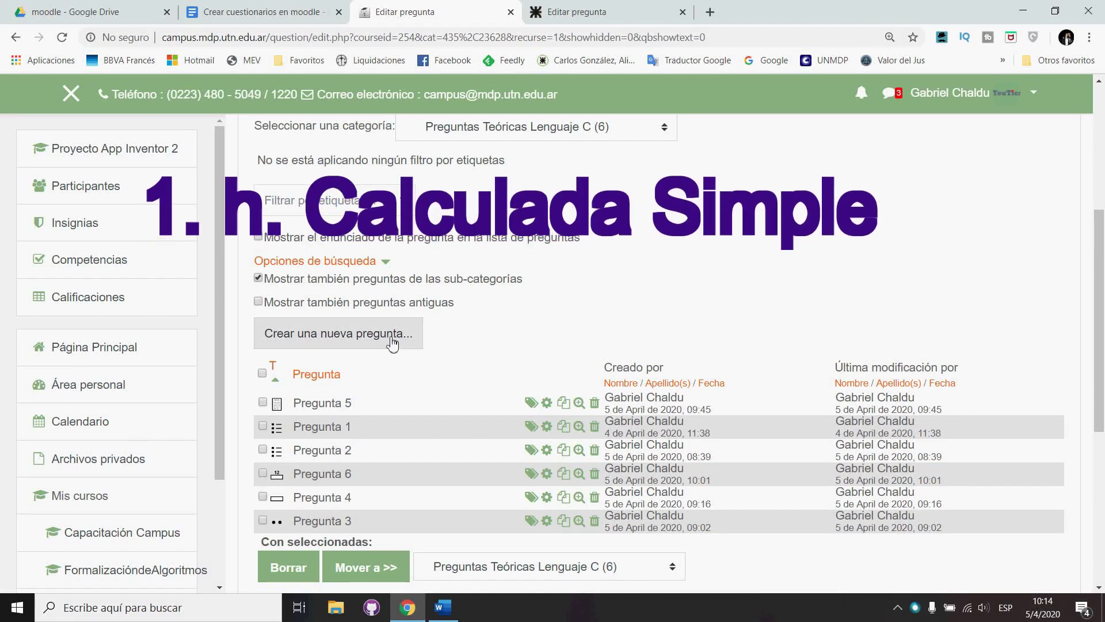
Start creating a new question in the Preguntas Teóricas Lenguaje C category
{"action": "left_click", "coordinate": [383, 344]}
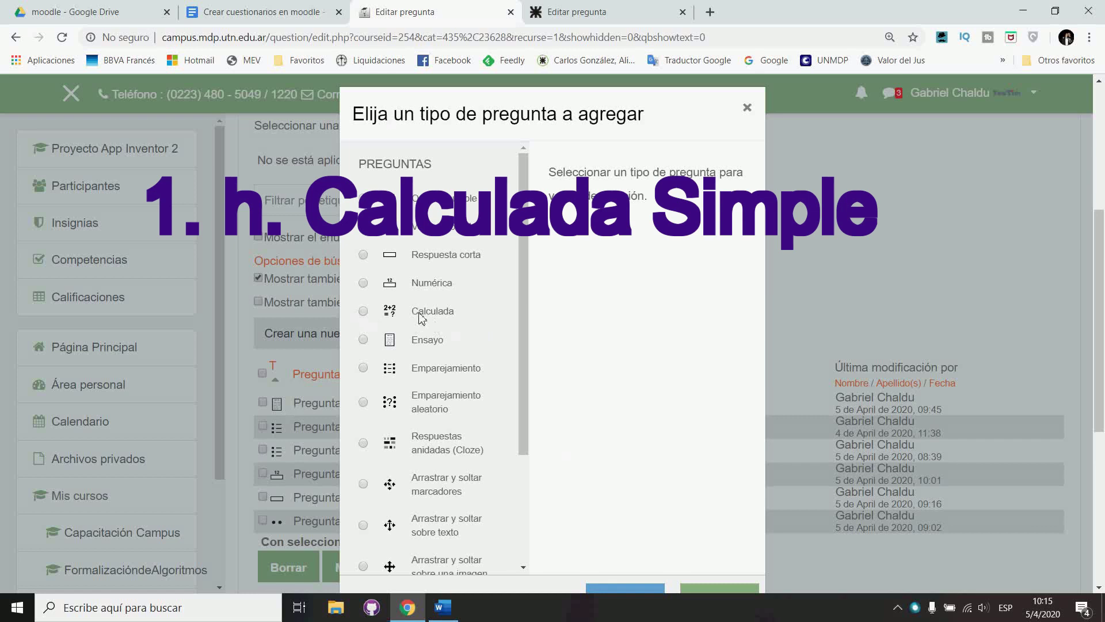
Choose Calculada simple as the question type and add the new question
{"action": "scroll", "coordinate": [429, 316], "scroll_direction": "down", "scroll_amount": 3}
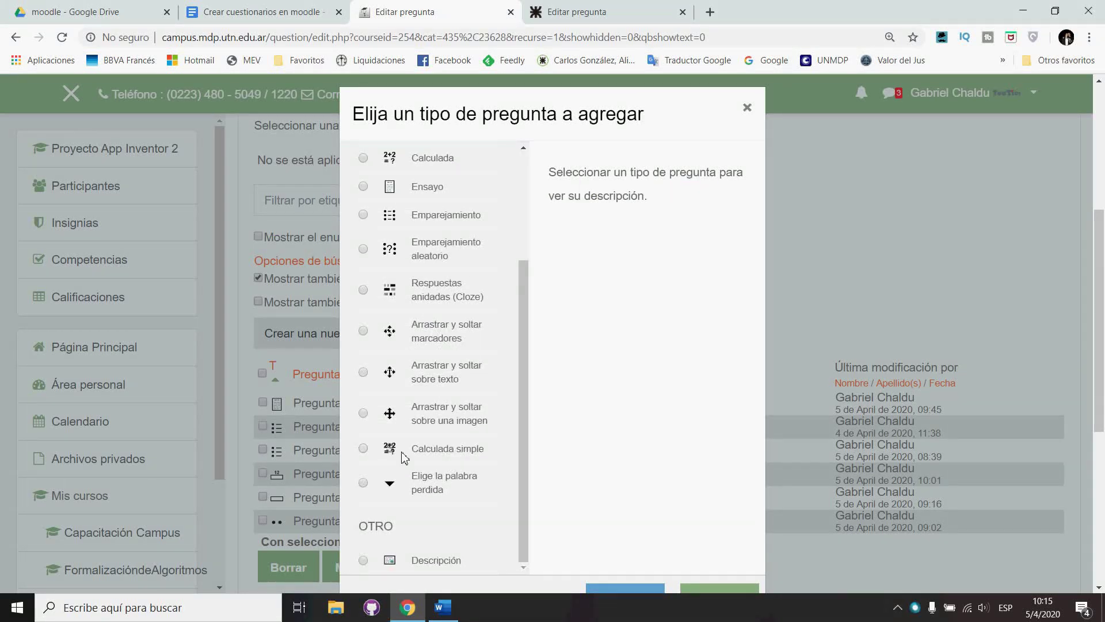
{"action": "left_click", "coordinate": [363, 449]}
{"action": "scroll", "coordinate": [636, 457], "scroll_direction": "down", "scroll_amount": 1}
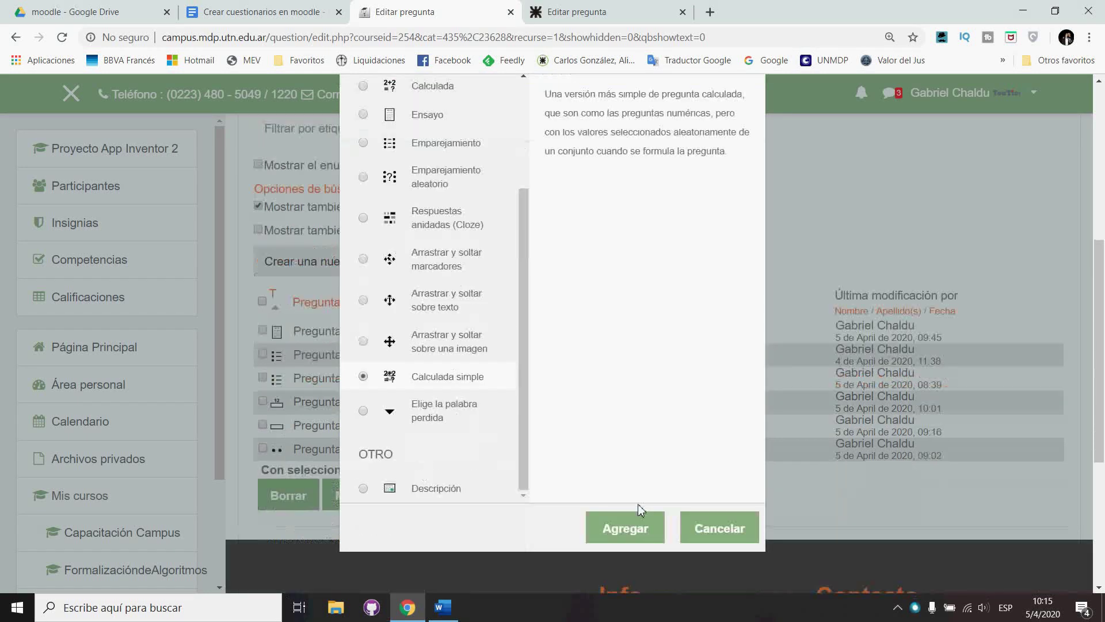
{"action": "left_click", "coordinate": [631, 535]}
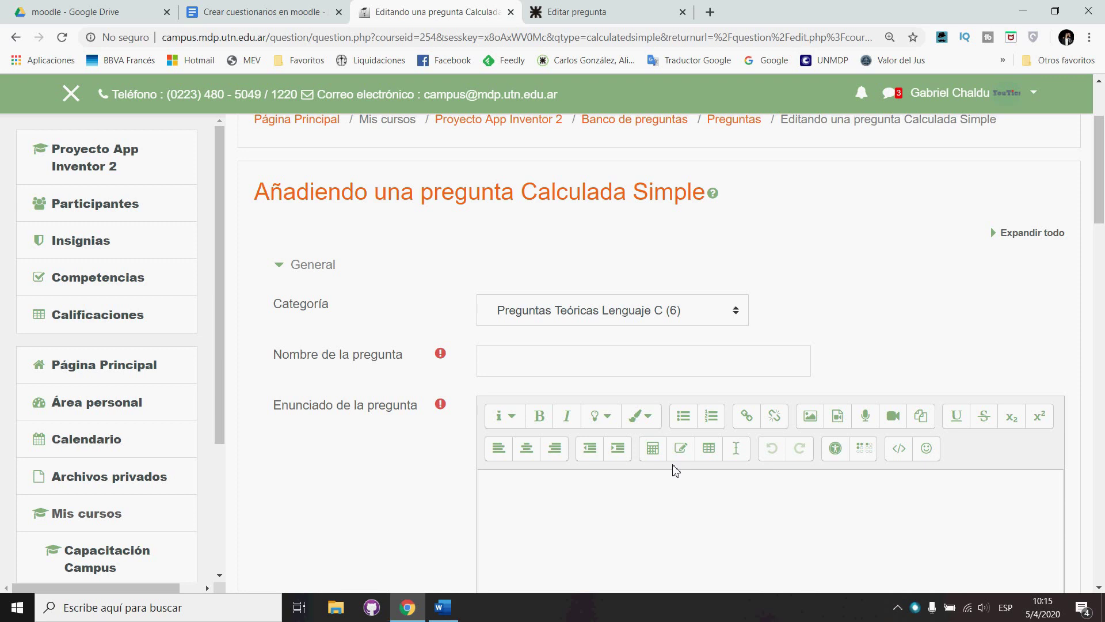
Name the question "Pregunta 7" and enter the statement "Una notebook cuesta $ {a}. Me ofrecen un {b}% por pagarla al contado. Cuanto me han descontado?"
{"action": "left_click", "coordinate": [532, 361]}
{"action": "type", "text": "Pregunta 7"}
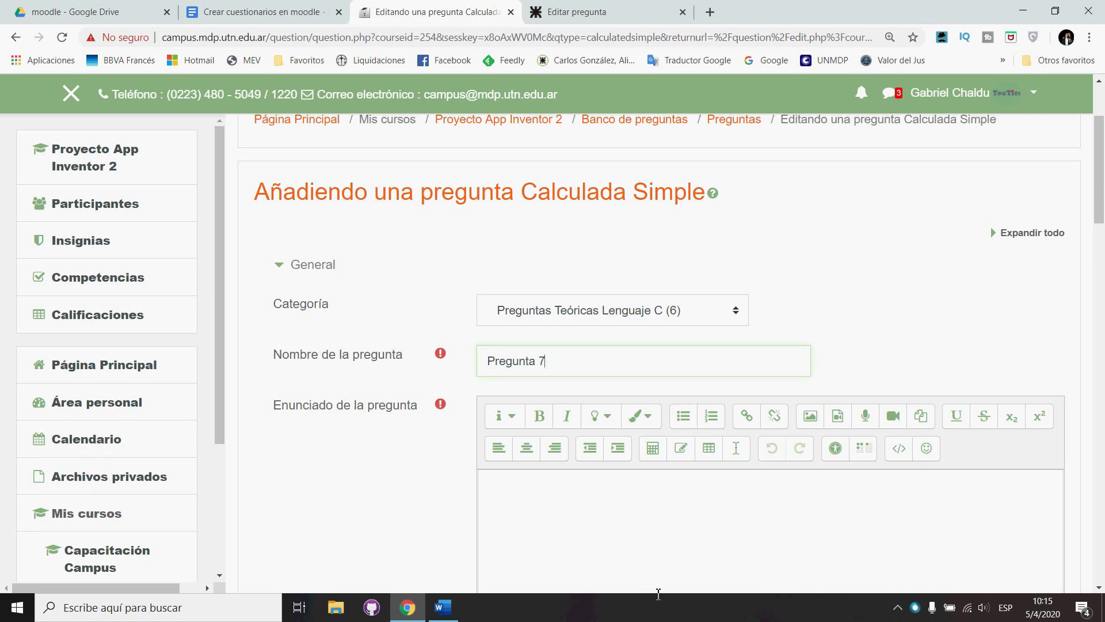
{"action": "left_click", "coordinate": [583, 498]}
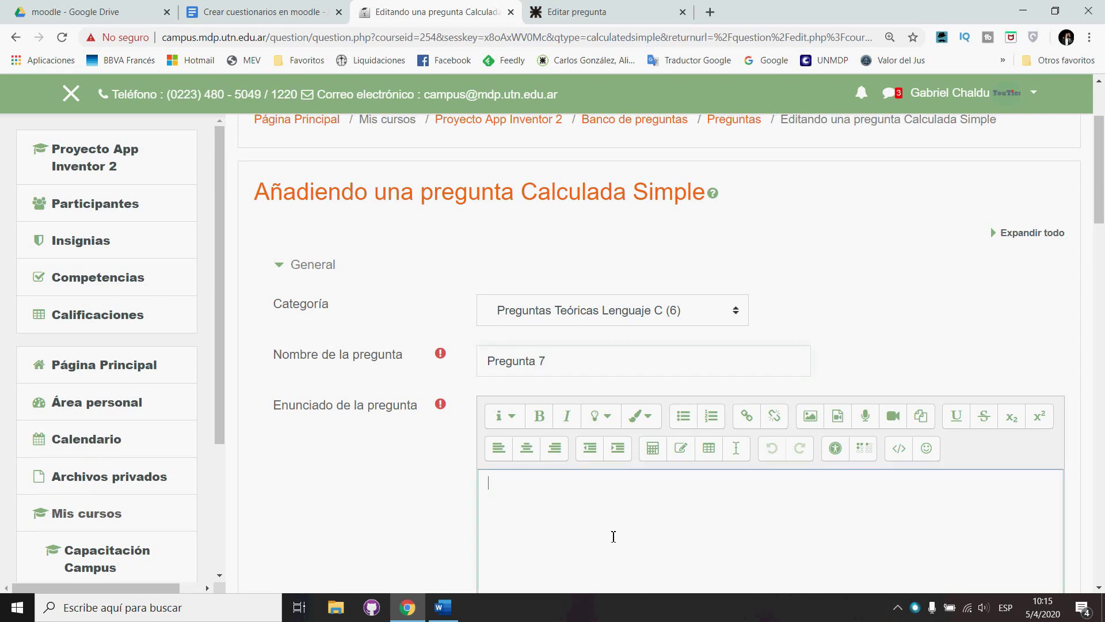
{"action": "type", "text": "Una notebook cuesta $ {a}. Me ofrecen un {b}% por pagarla al contado. Cuanto me han descontado?"}
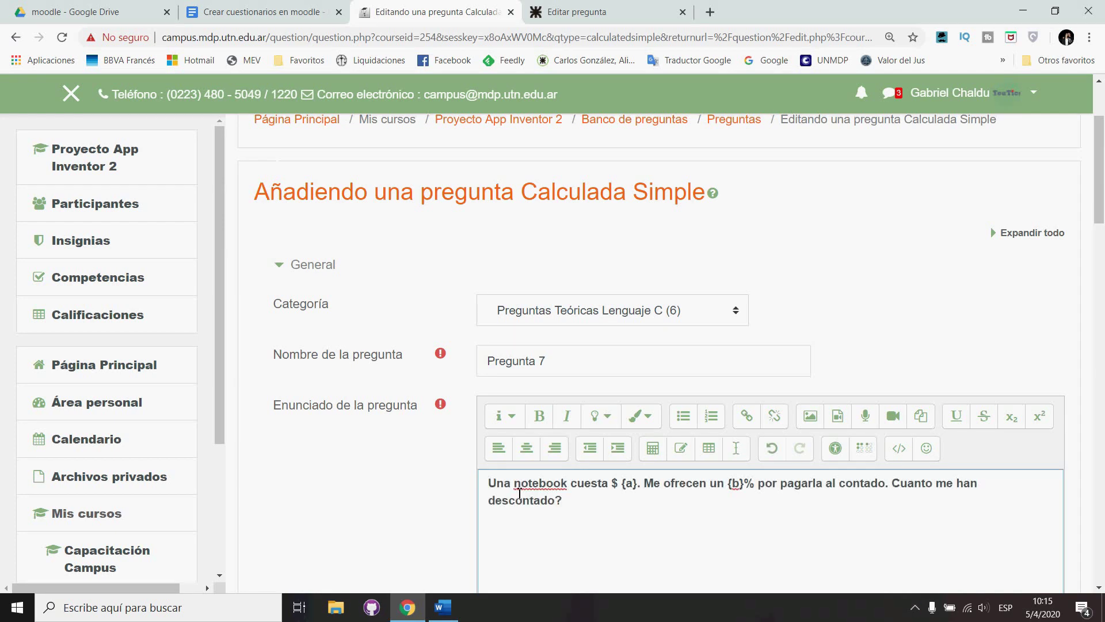
Review the {a} and {b} wildcards in the statement, plus the default mark and general feedback fields
{"action": "scroll", "coordinate": [519, 493], "scroll_direction": "down", "scroll_amount": 3}
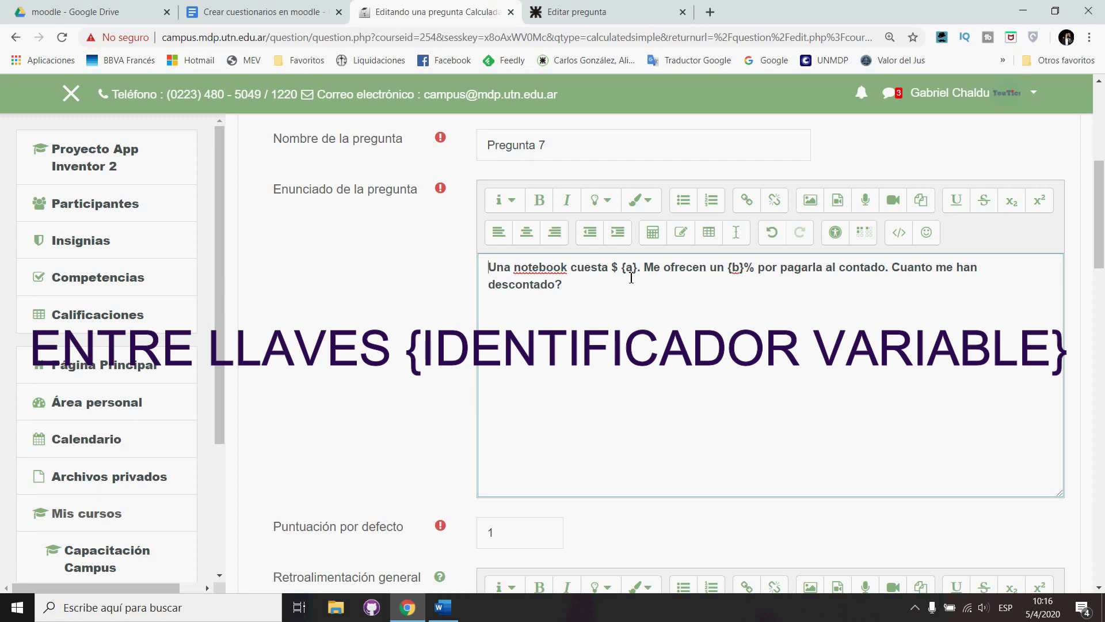
{"action": "left_click_drag", "start_coordinate": [621, 267], "coordinate": [639, 268]}
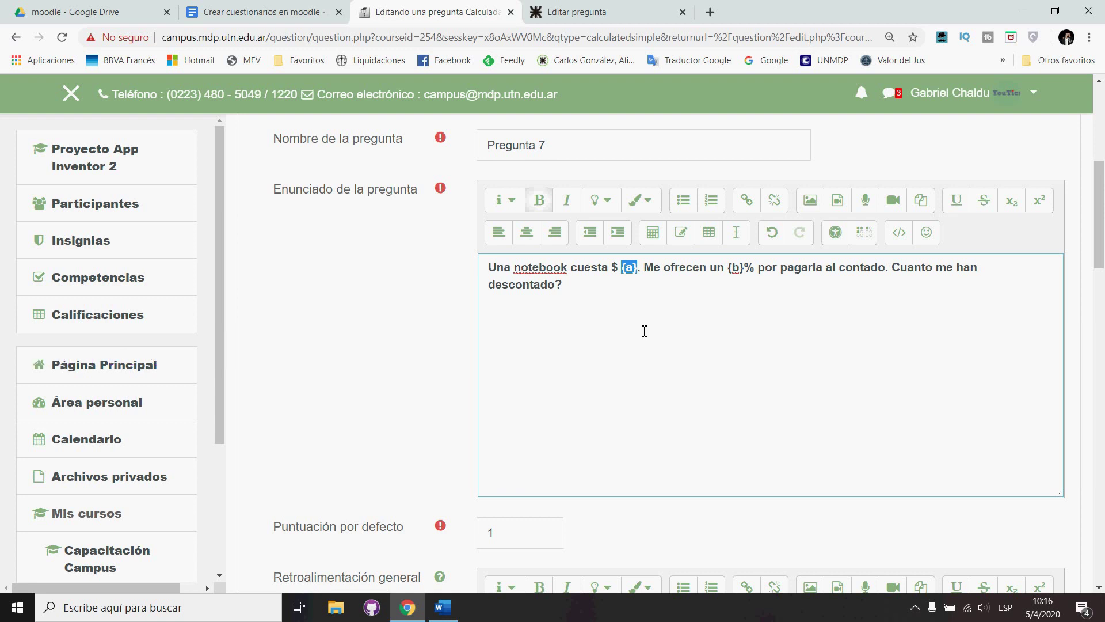
{"action": "left_click_drag", "start_coordinate": [727, 268], "coordinate": [748, 269]}
{"action": "scroll", "coordinate": [679, 420], "scroll_direction": "down", "scroll_amount": 3}
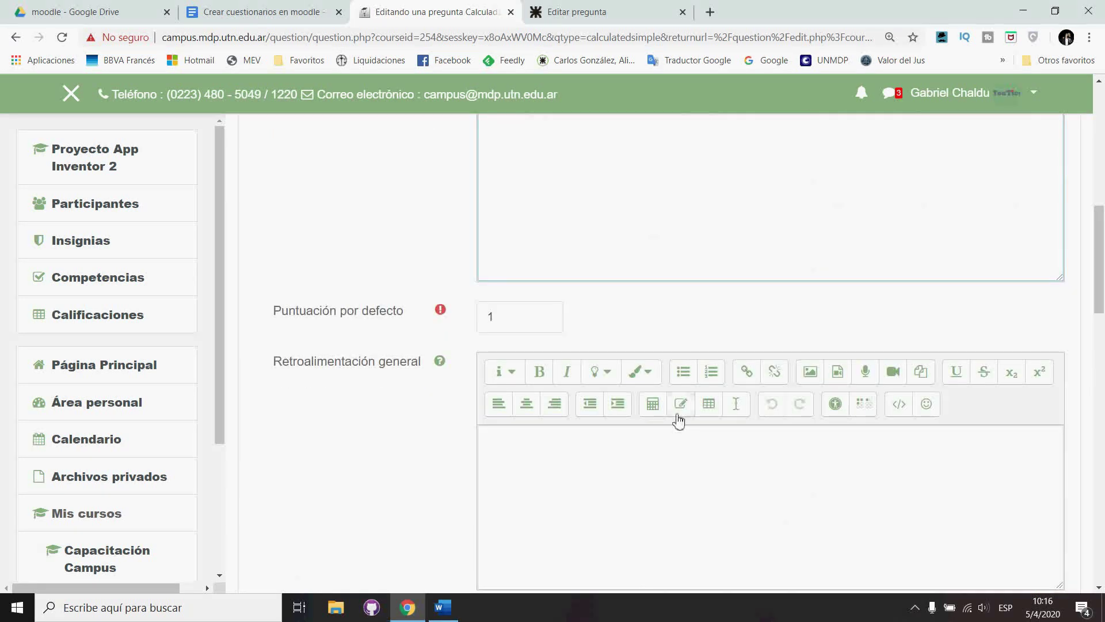
{"action": "left_click", "coordinate": [506, 317]}
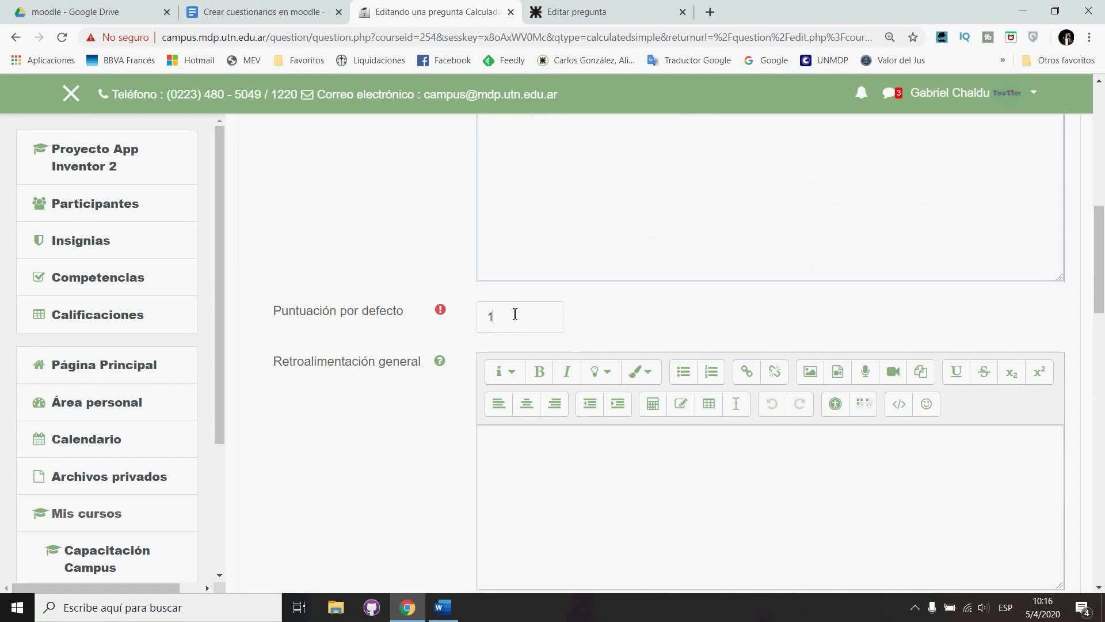
{"action": "left_click", "coordinate": [556, 457]}
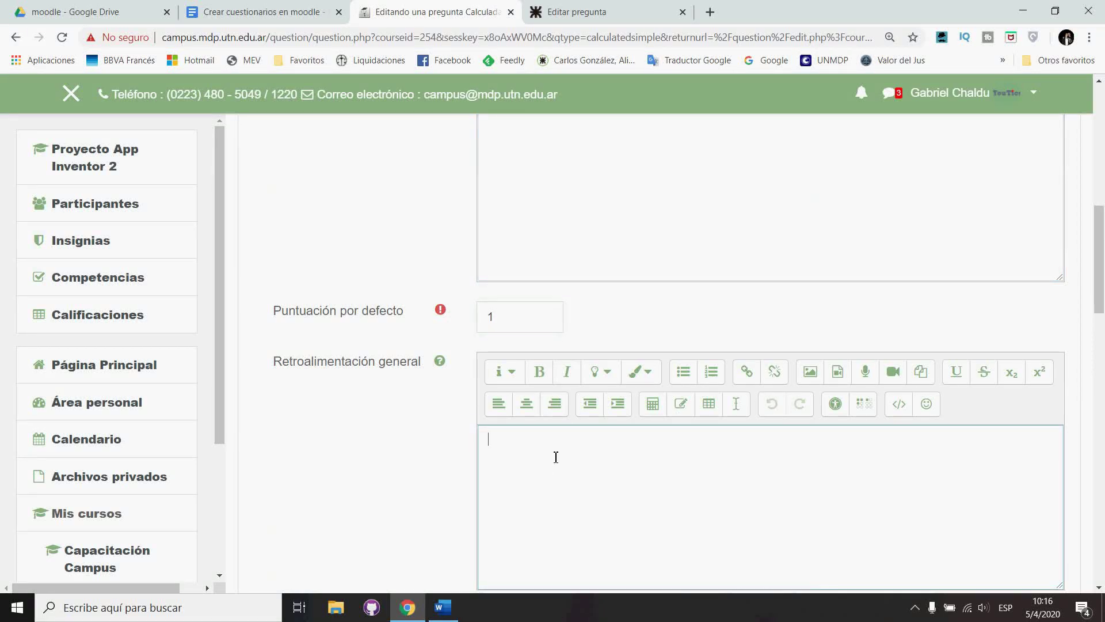
Set the formula for answer 1 to ({a}*{b})/100 and its grade to 100%
{"action": "scroll", "coordinate": [556, 457], "scroll_direction": "down", "scroll_amount": 2}
{"action": "scroll", "coordinate": [552, 455], "scroll_direction": "down", "scroll_amount": 2}
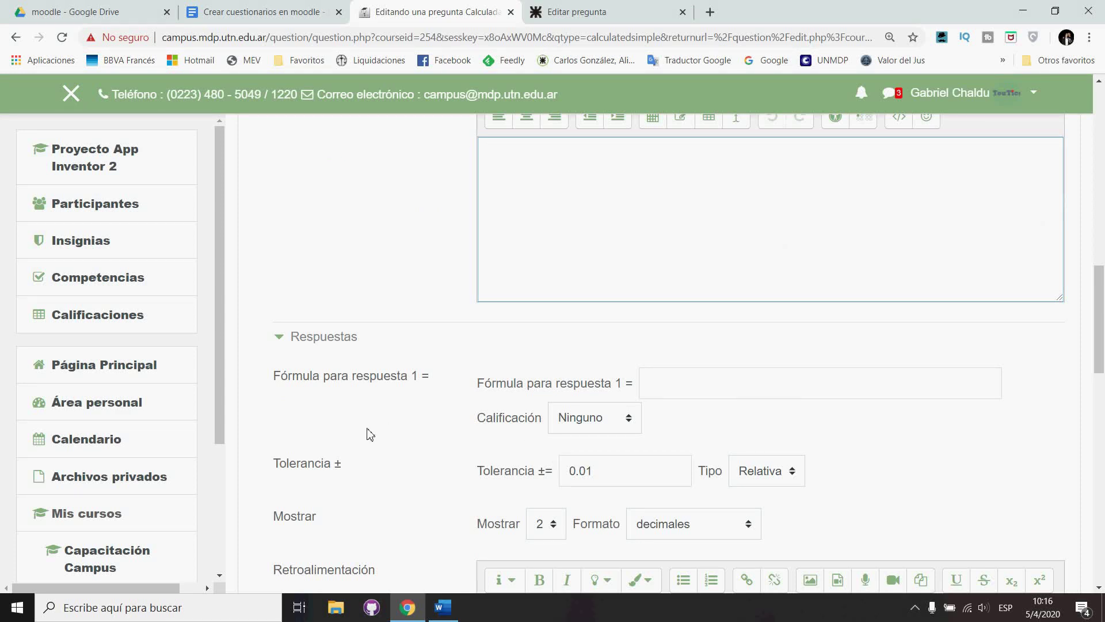
{"action": "left_click", "coordinate": [681, 388]}
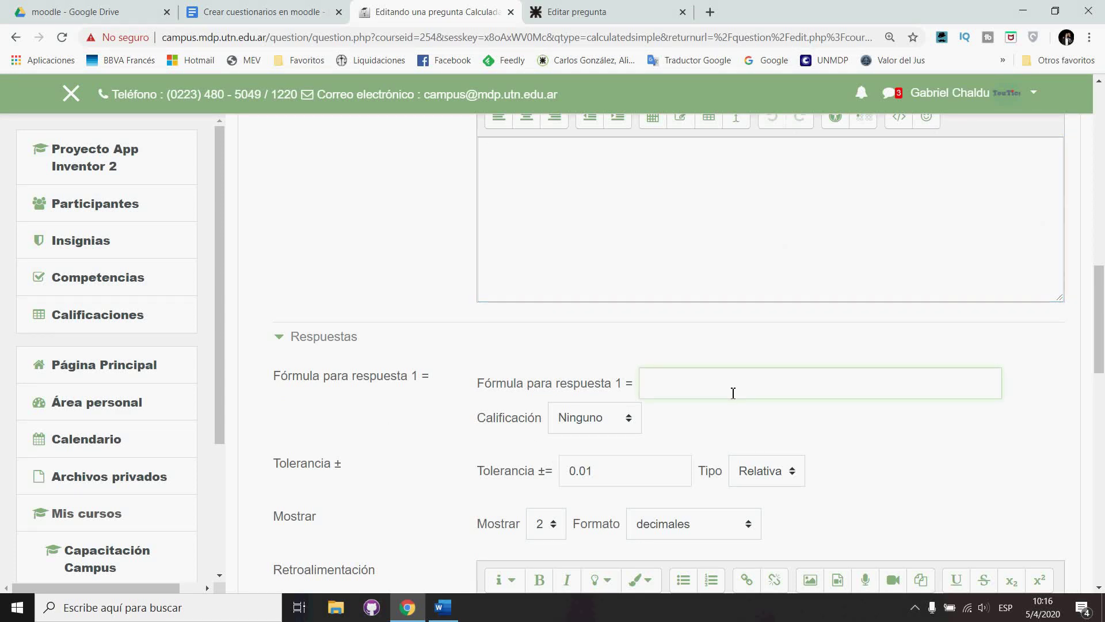
{"action": "type", "text": "({})/100"}
{"action": "key", "text": "Left"}
{"action": "key", "text": "Left"}
{"action": "key", "text": "Left"}
{"action": "key", "text": "Left"}
{"action": "key", "text": "Left"}
{"action": "type", "text": "{}a"}
{"action": "key", "text": "Right"}
{"action": "type", "text": "*{}"}
{"action": "key", "text": "Left"}
{"action": "type", "text": "b"}
{"action": "left_click", "coordinate": [628, 422]}
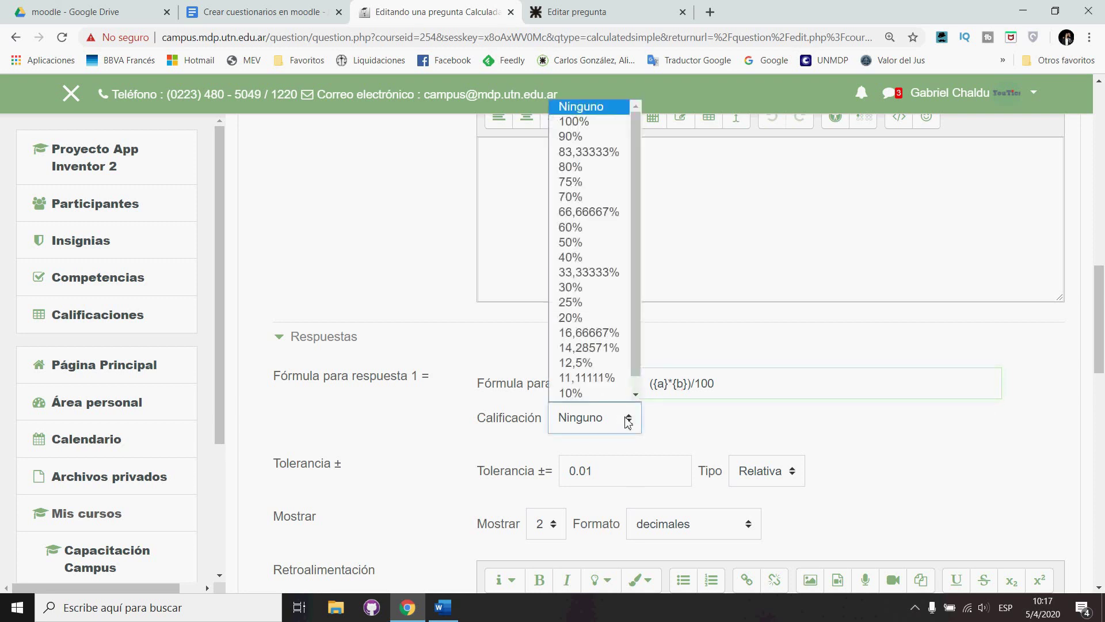
{"action": "left_click", "coordinate": [607, 128]}
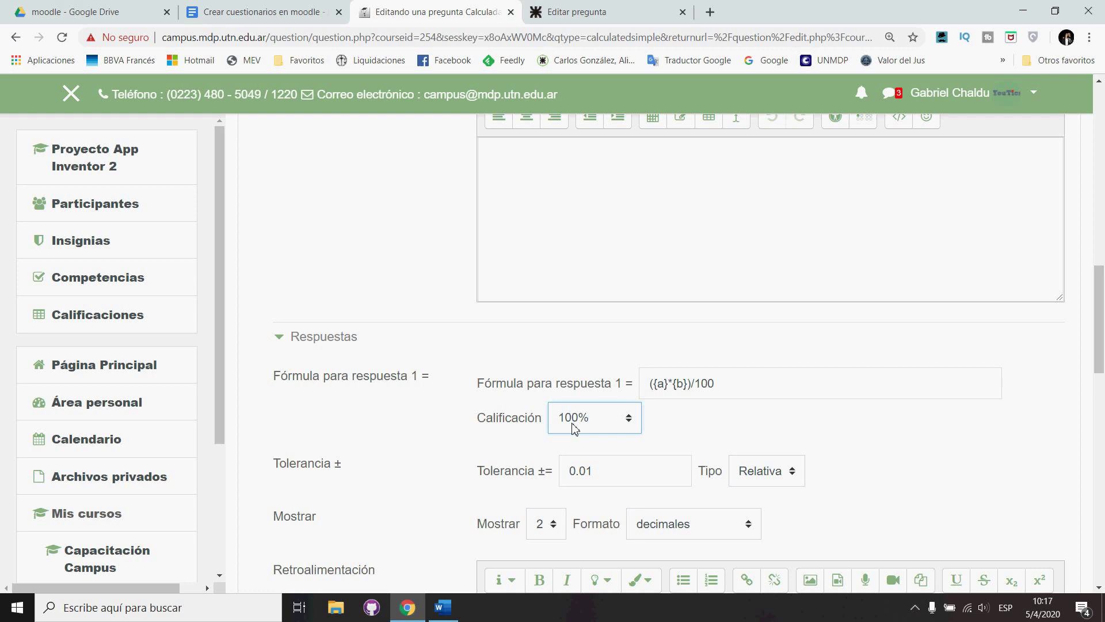
Have the question form find the {x..} wildcards present in the correct answer formulas
{"action": "scroll", "coordinate": [328, 469], "scroll_direction": "down", "scroll_amount": 3}
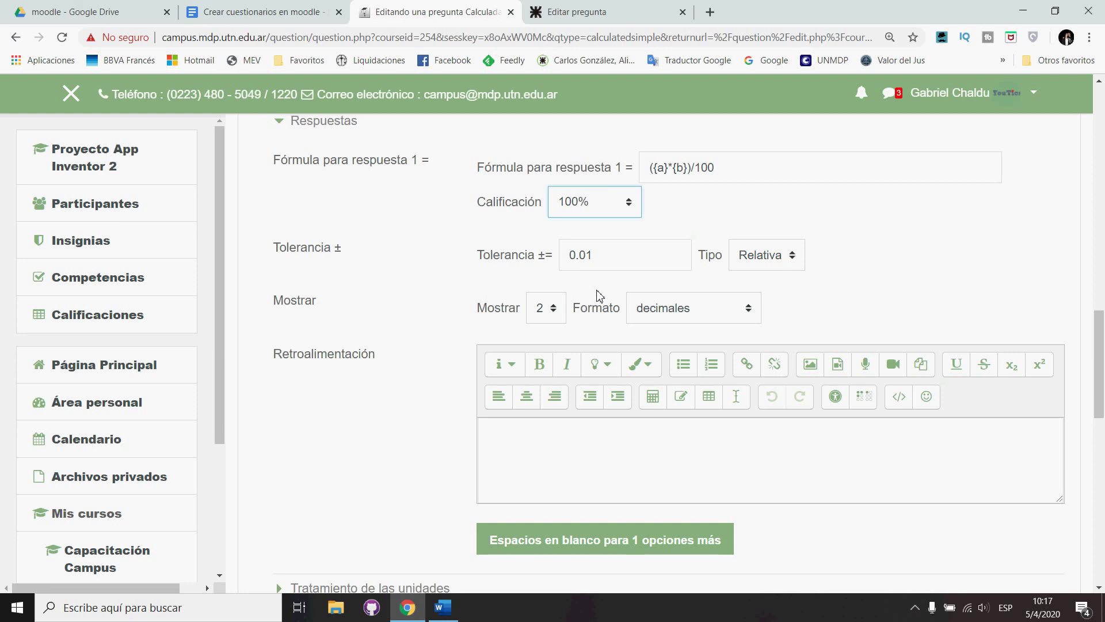
{"action": "scroll", "coordinate": [569, 439], "scroll_direction": "down", "scroll_amount": 3}
{"action": "scroll", "coordinate": [563, 440], "scroll_direction": "down", "scroll_amount": 2}
{"action": "left_click", "coordinate": [562, 438]}
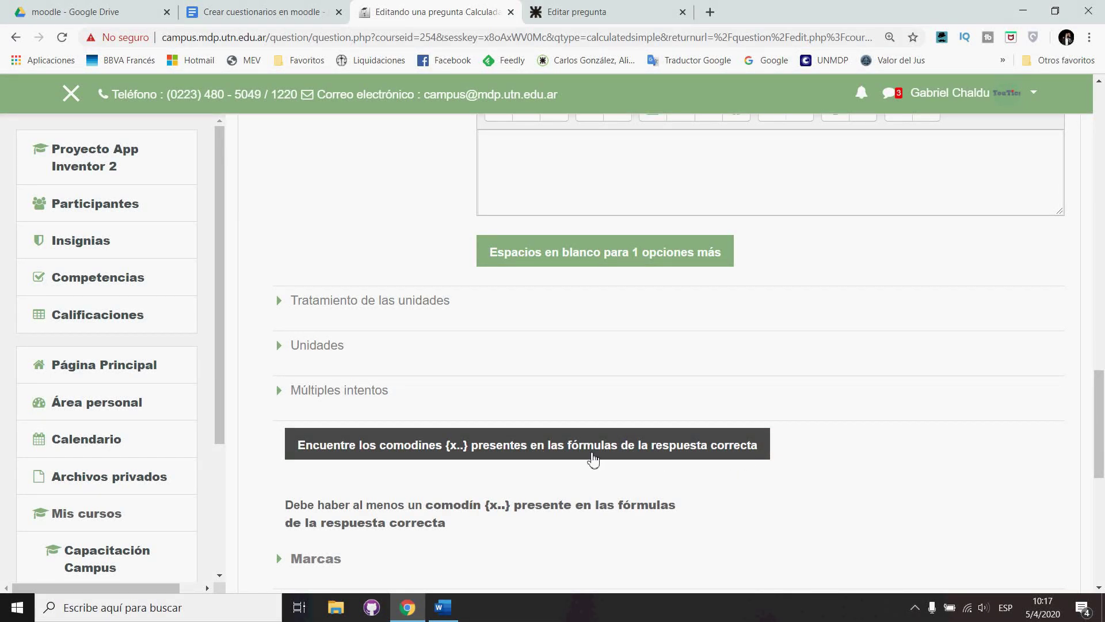
{"action": "left_click", "coordinate": [525, 455]}
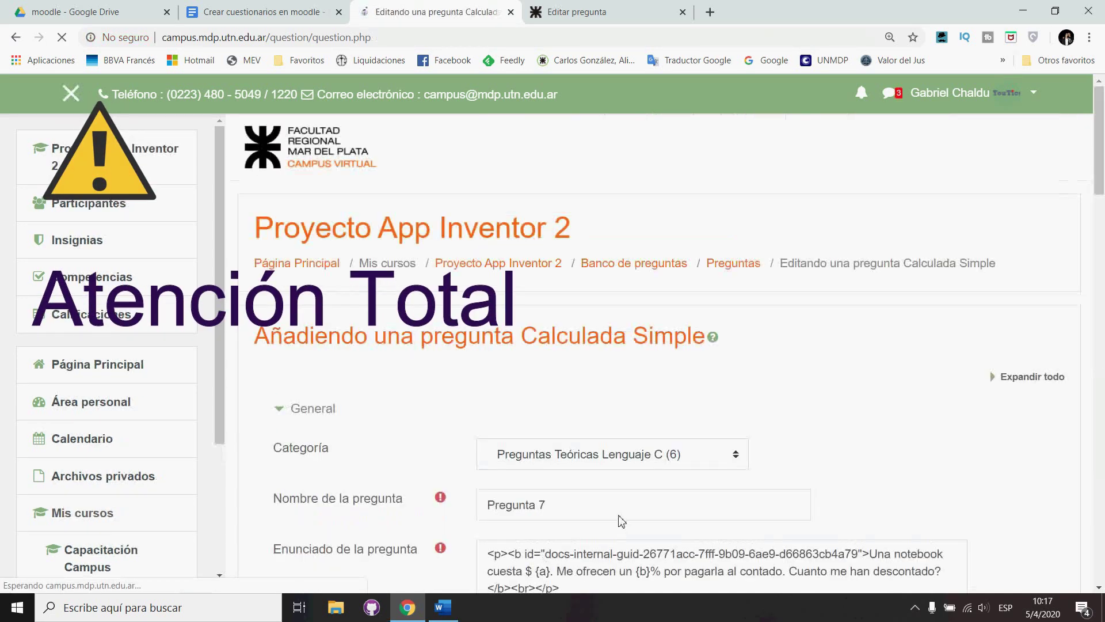
Expand the section with the wildcard parameters used to generate the values
{"action": "scroll", "coordinate": [624, 521], "scroll_direction": "down", "scroll_amount": 3}
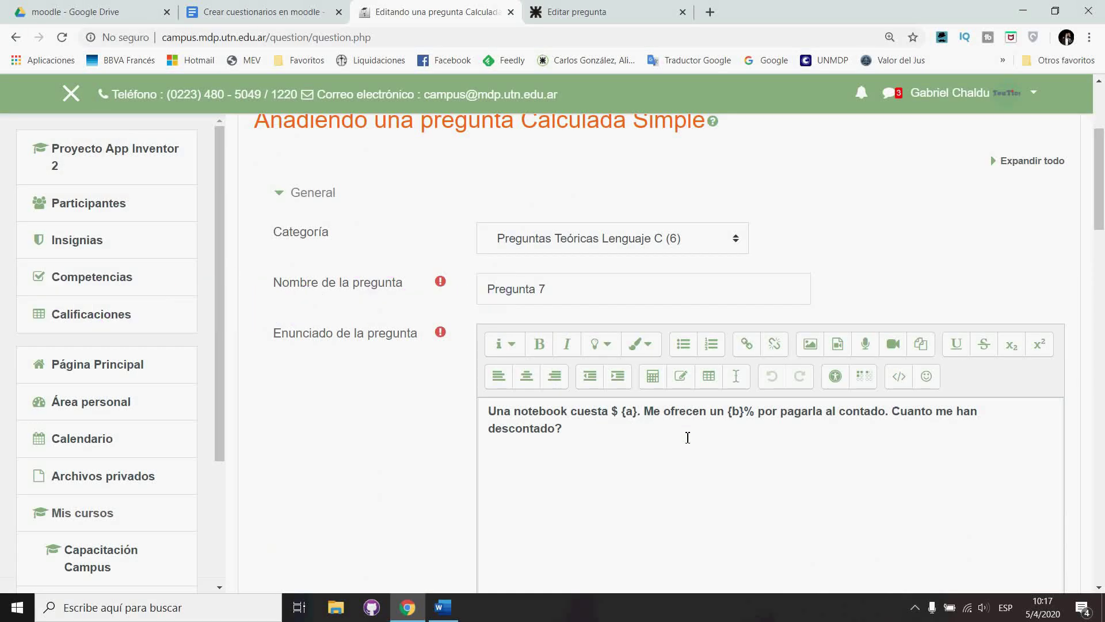
{"action": "scroll", "coordinate": [685, 437], "scroll_direction": "down", "scroll_amount": 6}
{"action": "scroll", "coordinate": [687, 438], "scroll_direction": "down", "scroll_amount": 12}
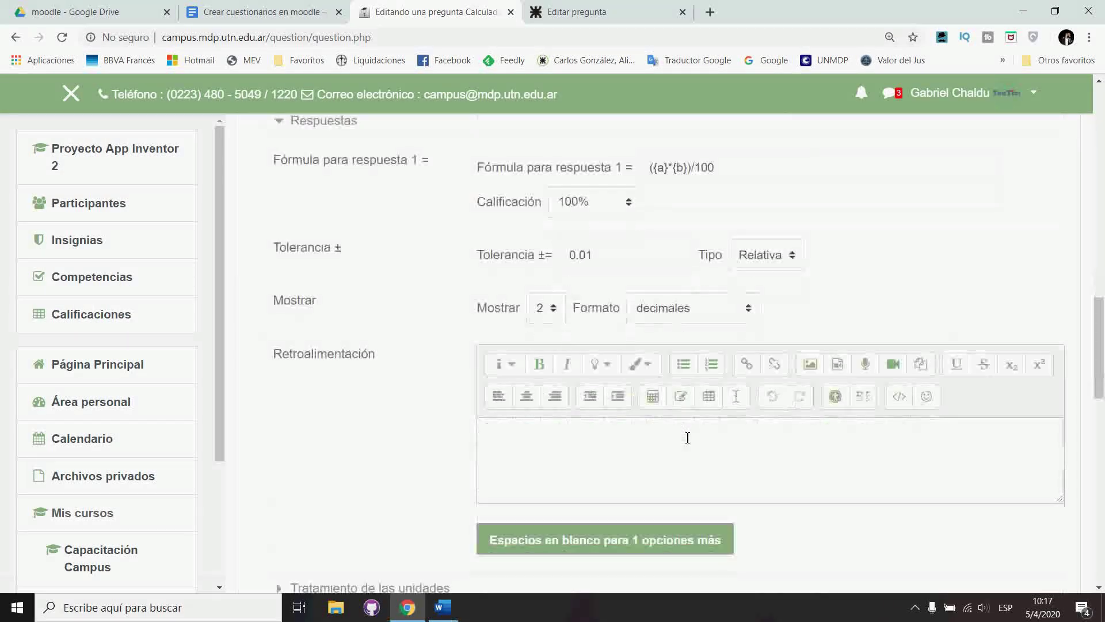
{"action": "scroll", "coordinate": [687, 437], "scroll_direction": "down", "scroll_amount": 4}
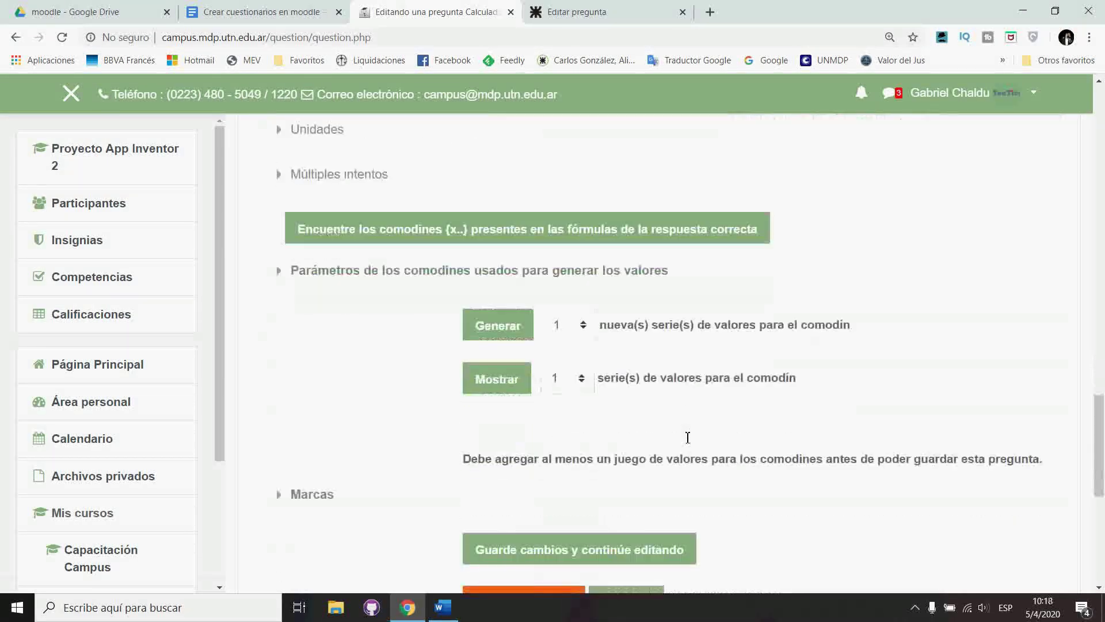
{"action": "left_click", "coordinate": [285, 277]}
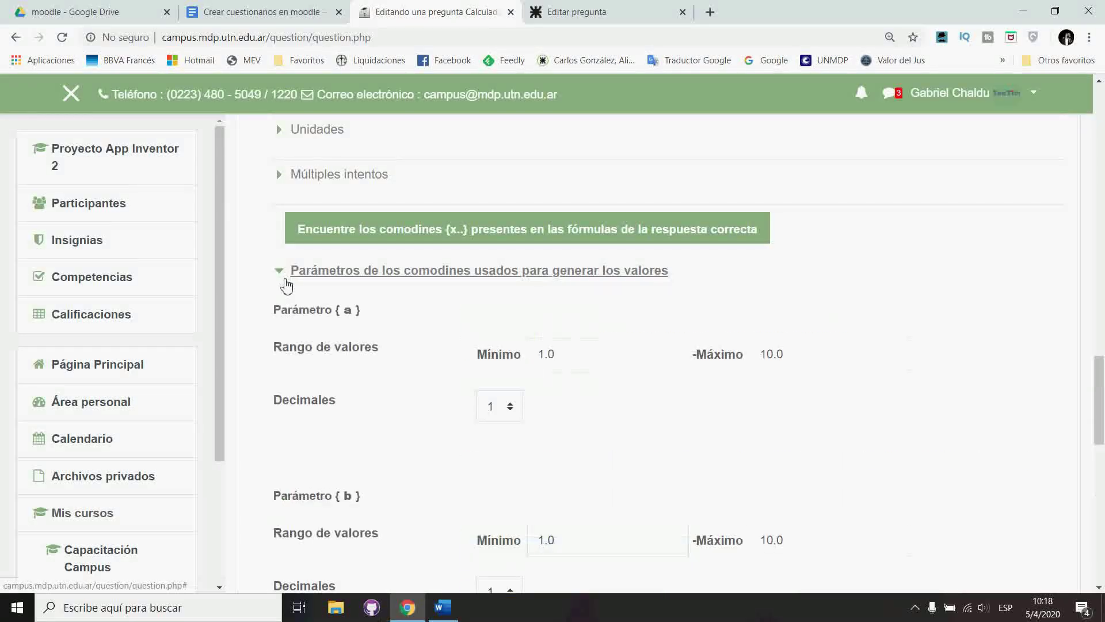
Set the value range of parameter {a} to a minimum of 10000 and a maximum of 100000
{"action": "scroll", "coordinate": [617, 407], "scroll_direction": "down", "scroll_amount": 4}
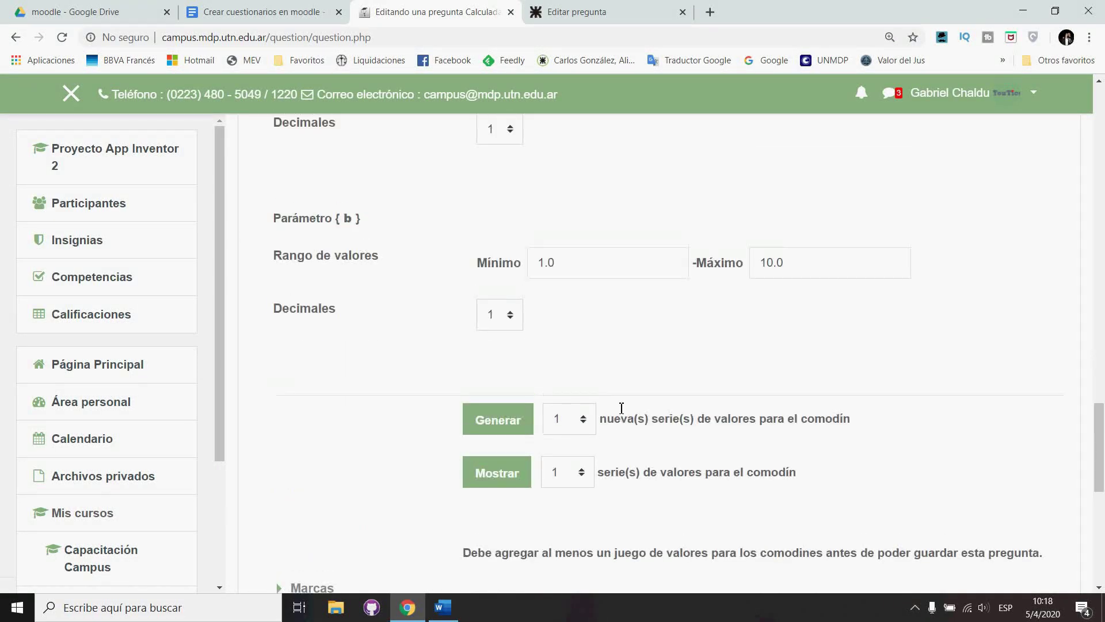
{"action": "scroll", "coordinate": [619, 408], "scroll_direction": "up", "scroll_amount": 2}
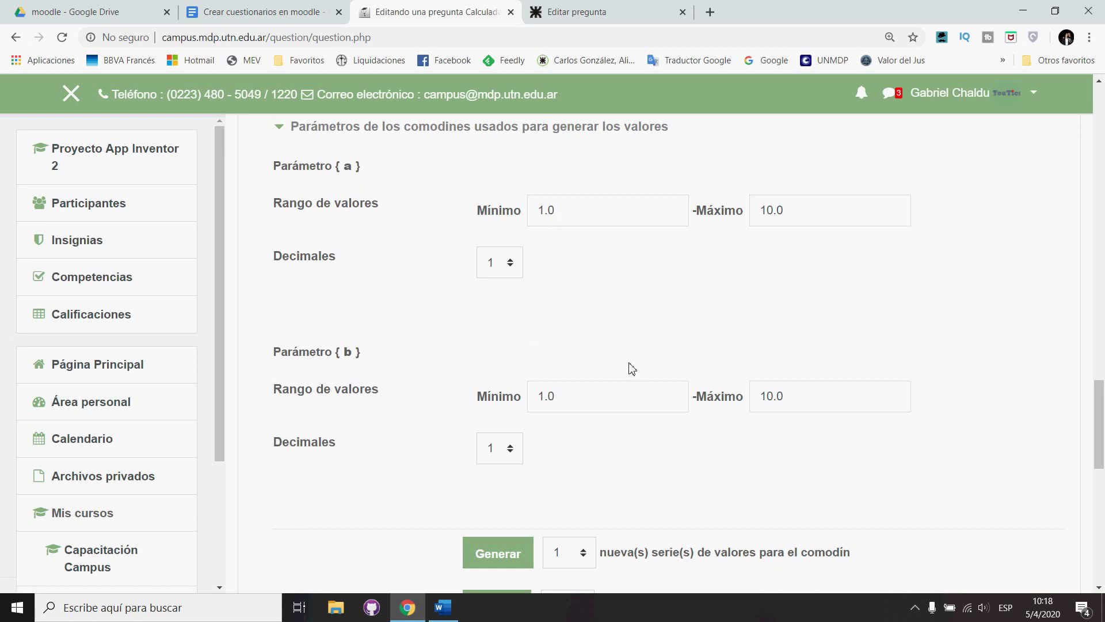
{"action": "scroll", "coordinate": [629, 368], "scroll_direction": "up", "scroll_amount": 7}
{"action": "scroll", "coordinate": [632, 369], "scroll_direction": "up", "scroll_amount": 10}
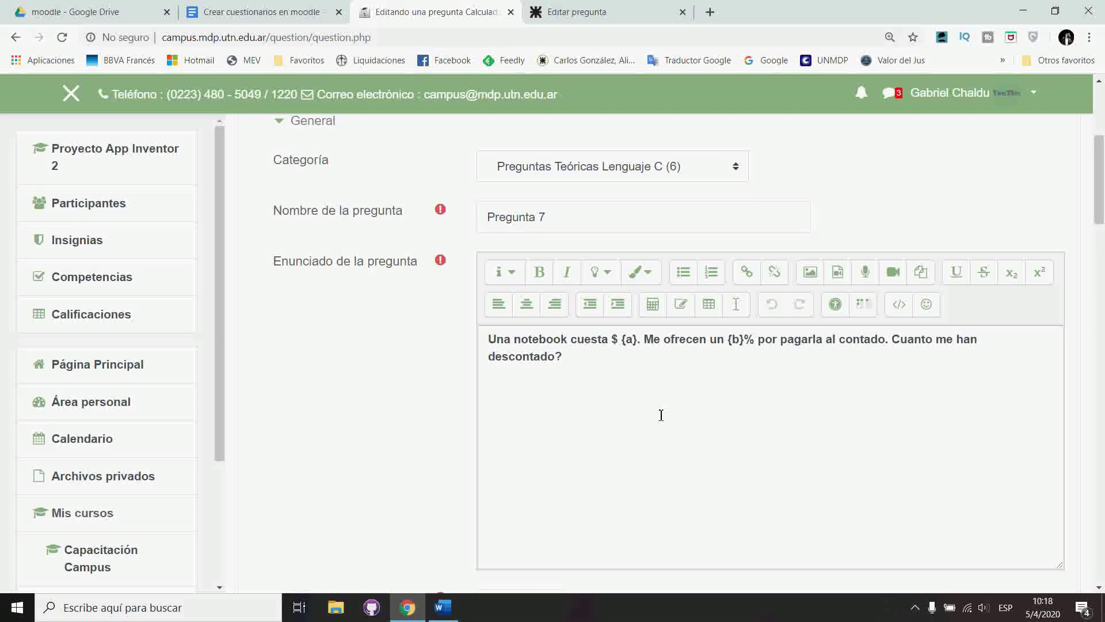
{"action": "scroll", "coordinate": [668, 446], "scroll_direction": "down", "scroll_amount": 17}
{"action": "scroll", "coordinate": [670, 445], "scroll_direction": "down", "scroll_amount": 5}
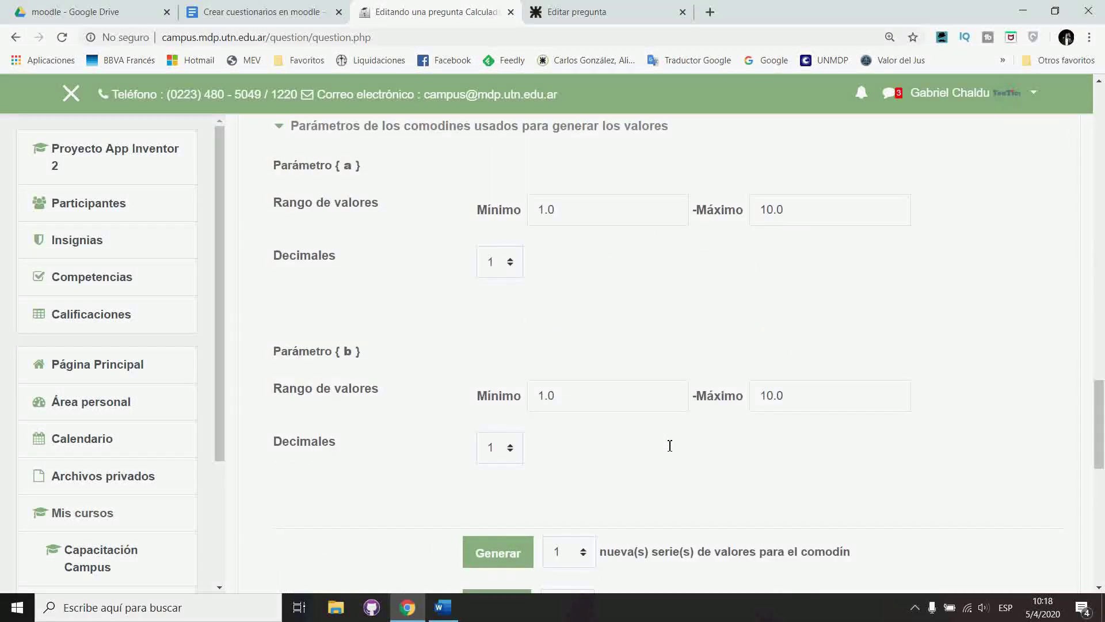
{"action": "left_click_drag", "start_coordinate": [575, 216], "coordinate": [514, 216]}
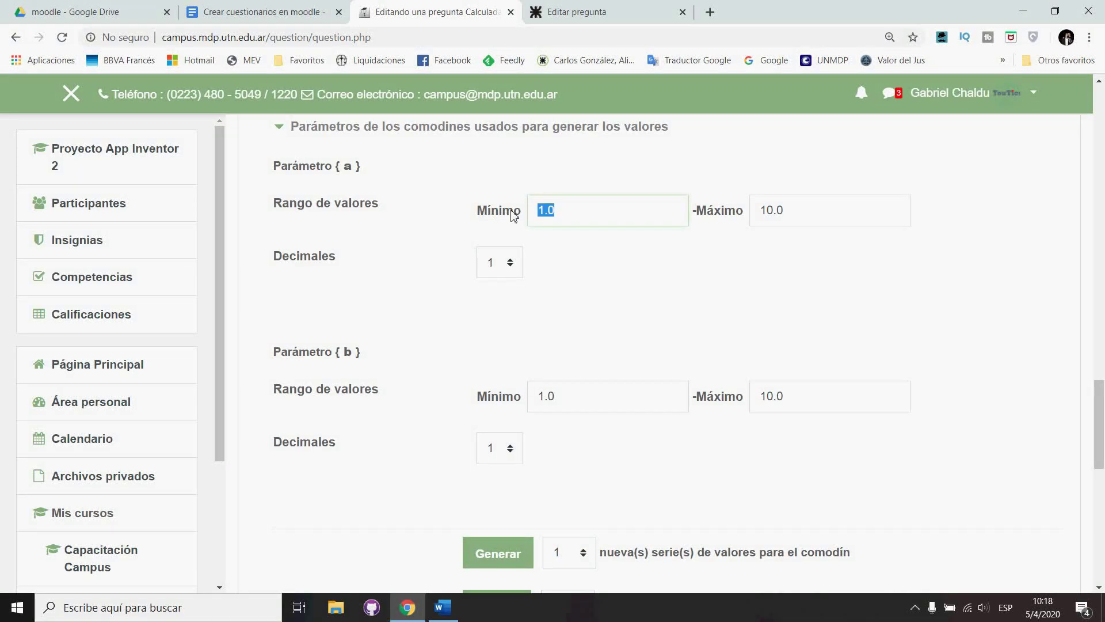
{"action": "type", "text": "100"}
{"action": "left_click_drag", "start_coordinate": [802, 209], "coordinate": [759, 209]}
{"action": "type", "text": "100"}
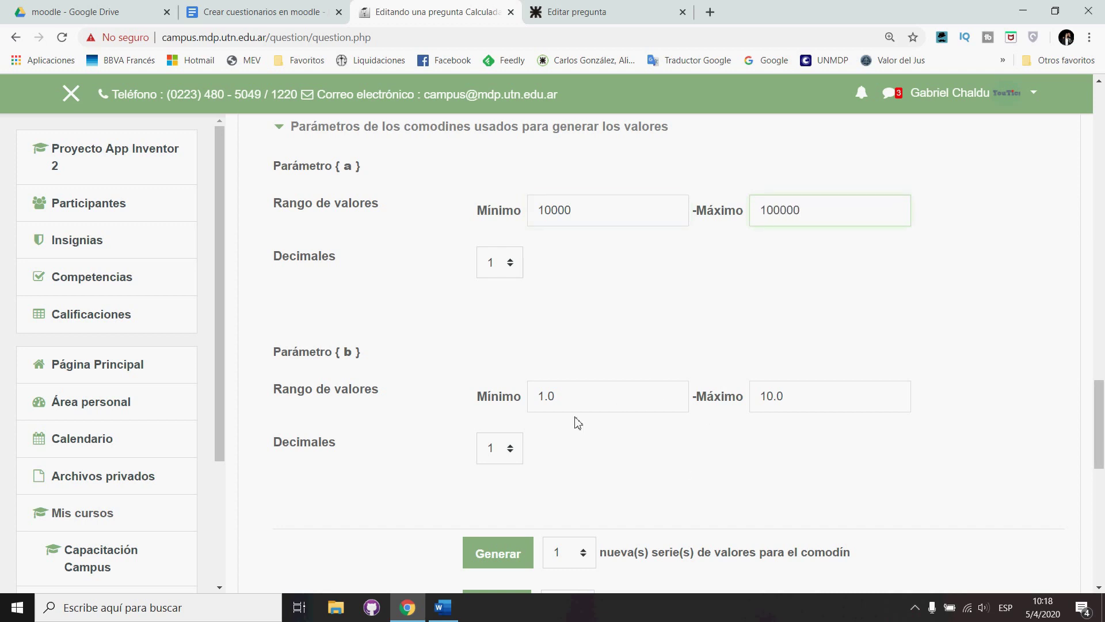
Set the value range of parameter {b} to a minimum of 10 and a maximum of 30
{"action": "left_click_drag", "start_coordinate": [575, 402], "coordinate": [538, 397]}
{"action": "type", "text": "10"}
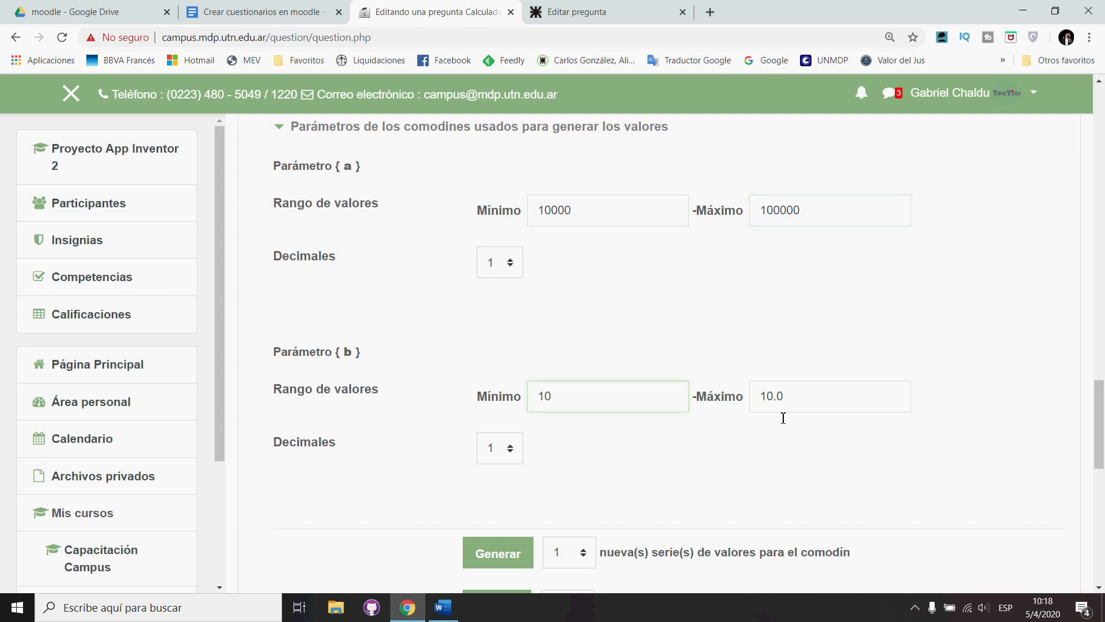
{"action": "key", "text": "Tab"}
{"action": "key", "text": "BackSpace"}
{"action": "type", "text": "30"}
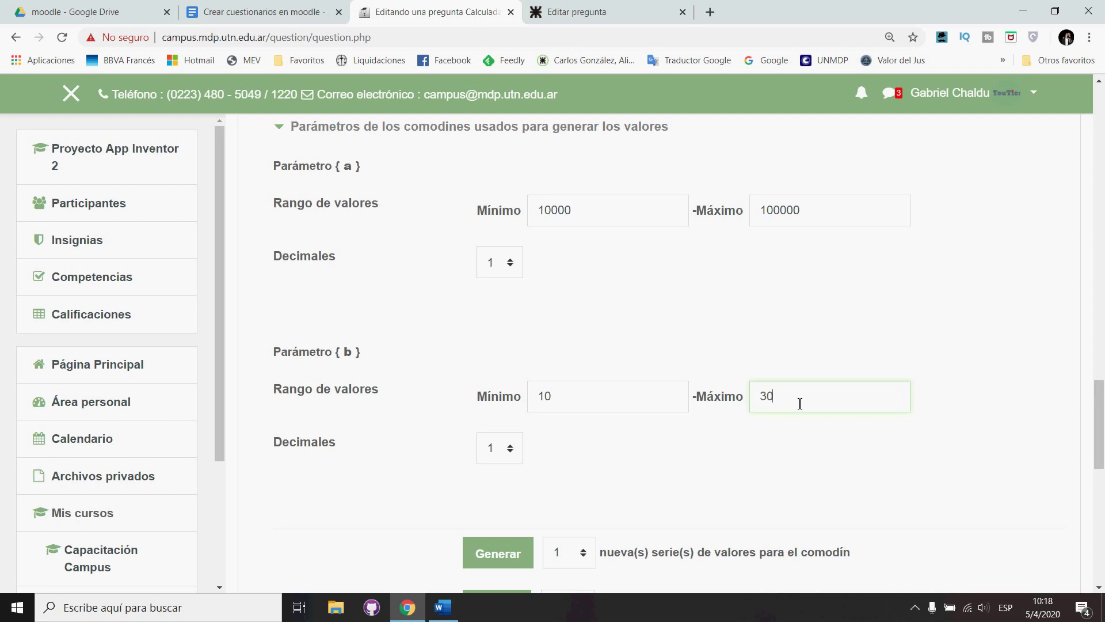
Set the number of decimals to 0 for both parameters {b} and {a}
{"action": "left_click", "coordinate": [511, 448]}
{"action": "left_click", "coordinate": [494, 271]}
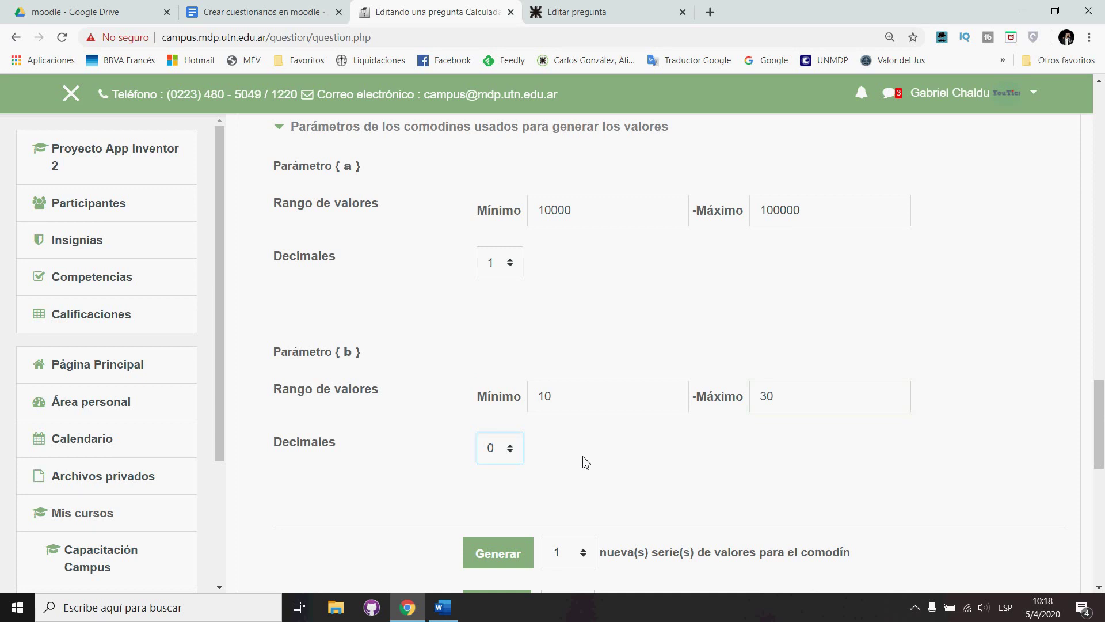
{"action": "left_click", "coordinate": [506, 262]}
{"action": "left_click", "coordinate": [499, 282]}
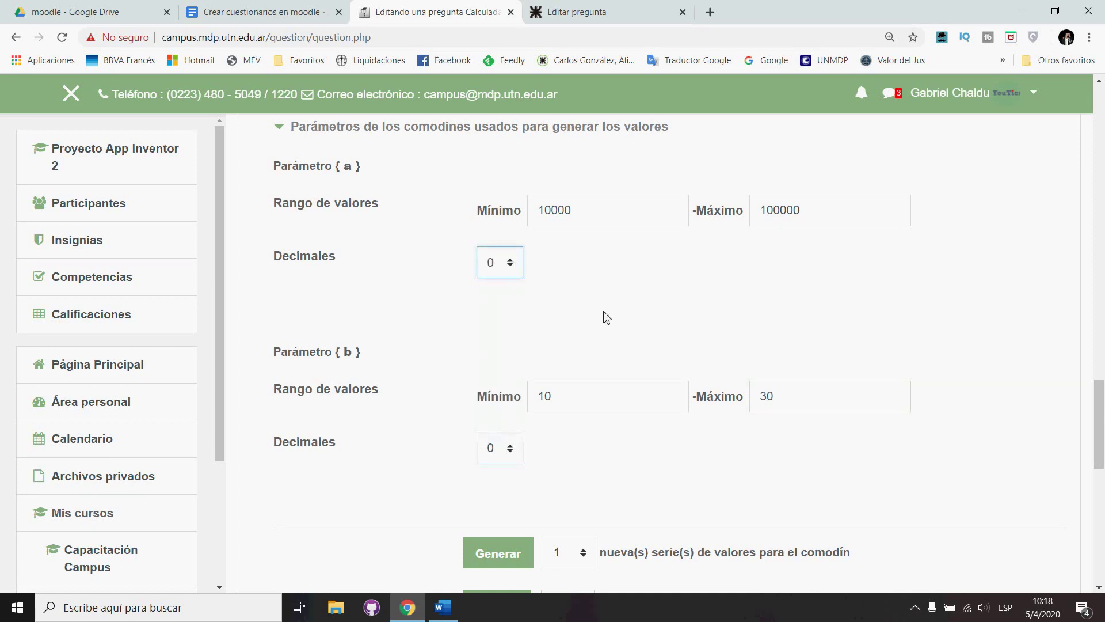
Generate 30 new series of values for the wildcards
{"action": "scroll", "coordinate": [630, 354], "scroll_direction": "down", "scroll_amount": 4}
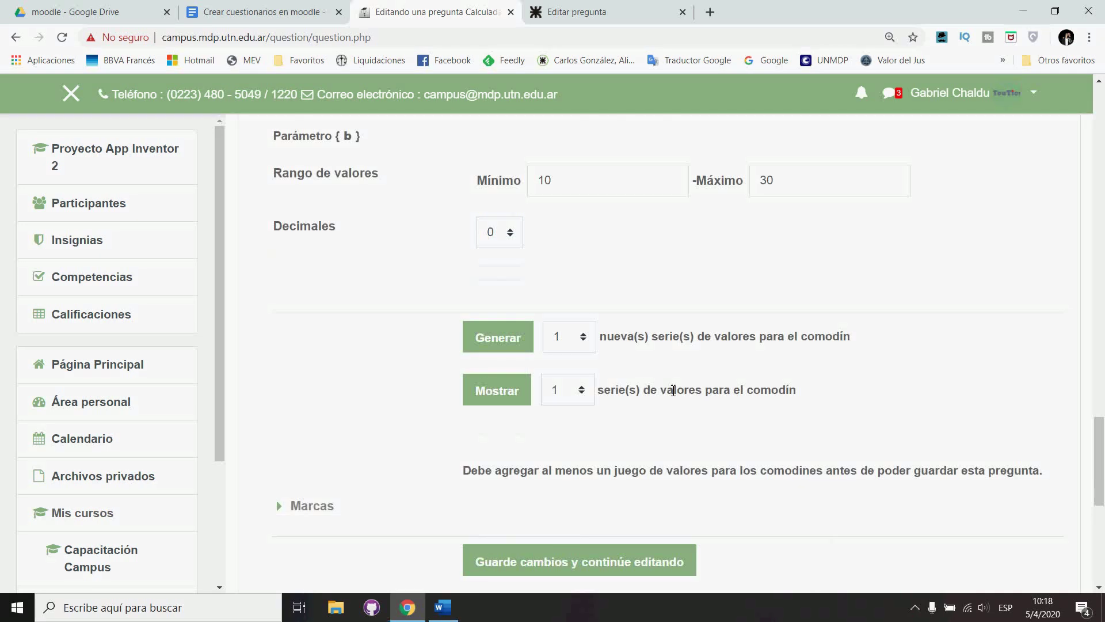
{"action": "left_click", "coordinate": [584, 339]}
{"action": "left_click", "coordinate": [578, 404]}
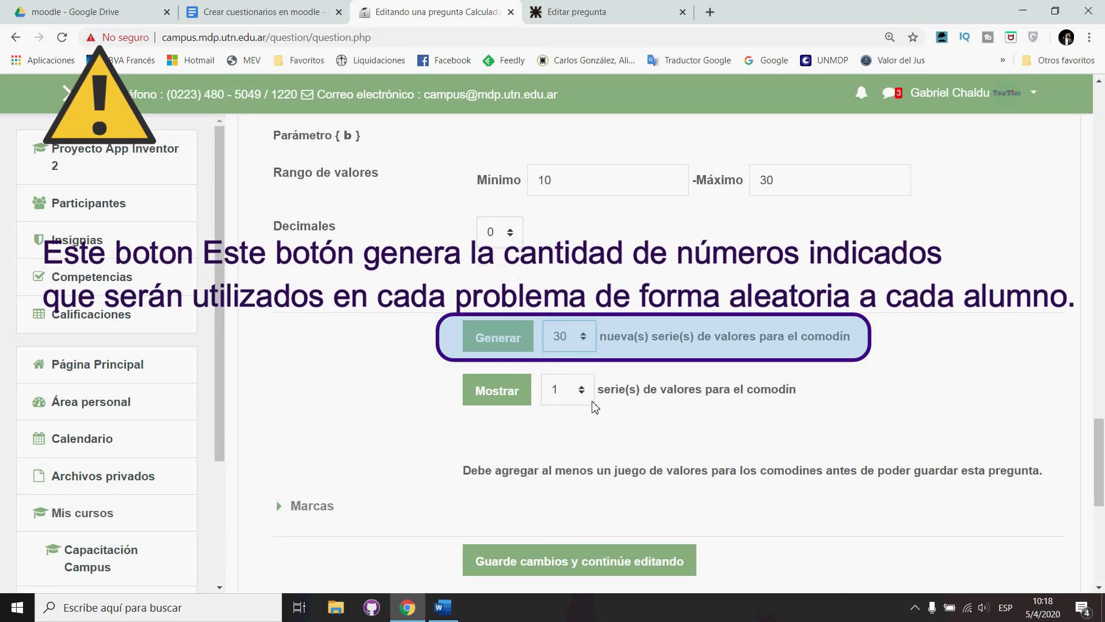
{"action": "left_click", "coordinate": [518, 340]}
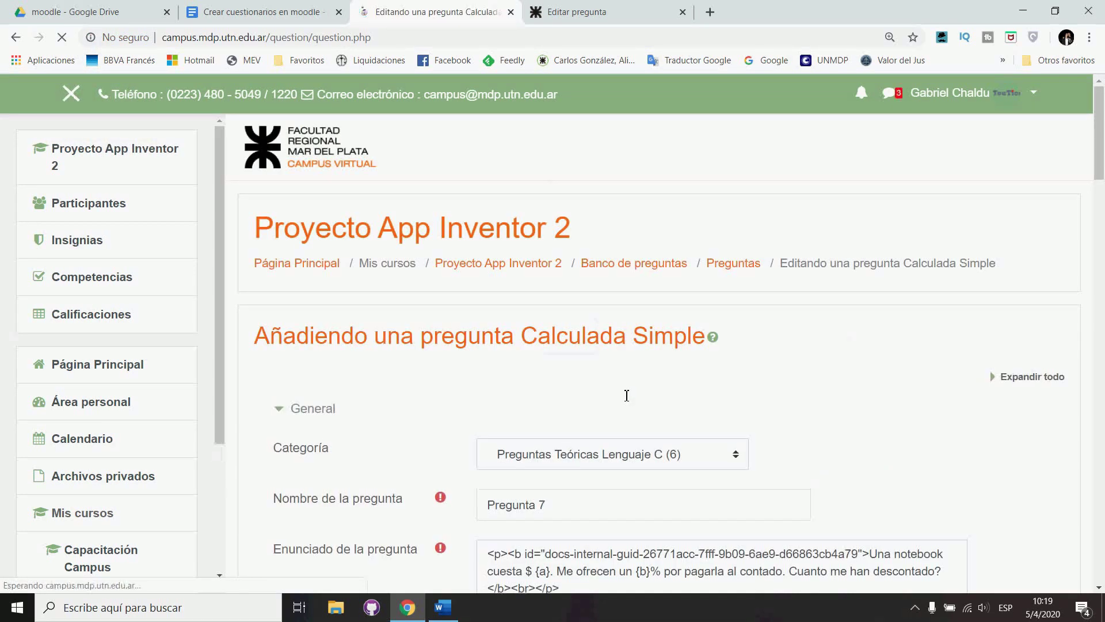
Display 30 series of wildcard values for the calculated question
{"action": "scroll", "coordinate": [626, 395], "scroll_direction": "down", "scroll_amount": 15}
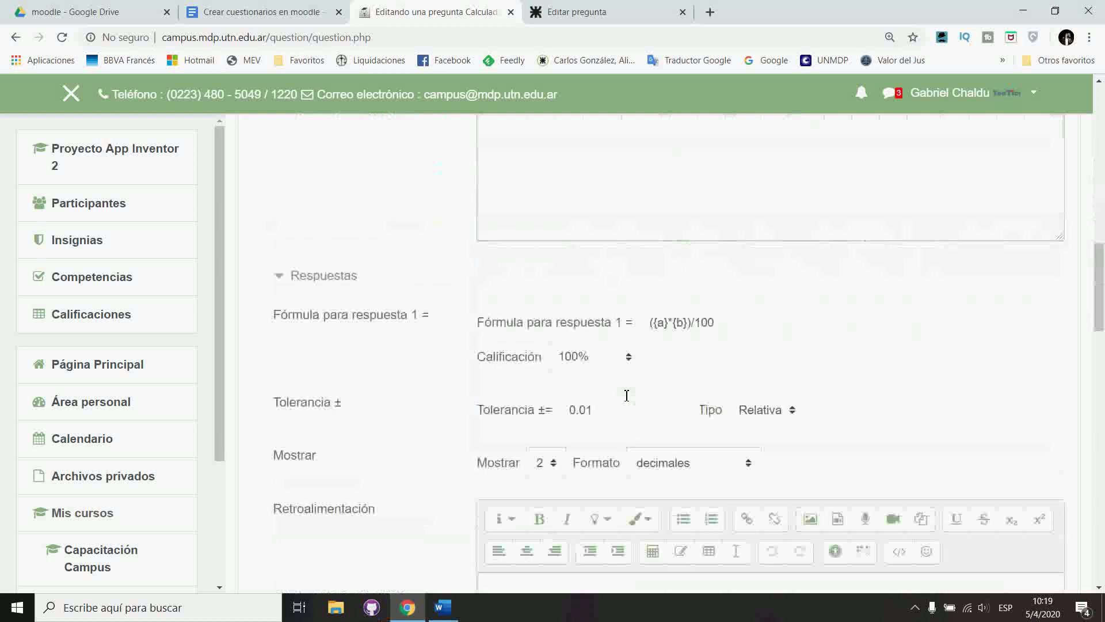
{"action": "scroll", "coordinate": [627, 396], "scroll_direction": "down", "scroll_amount": 15}
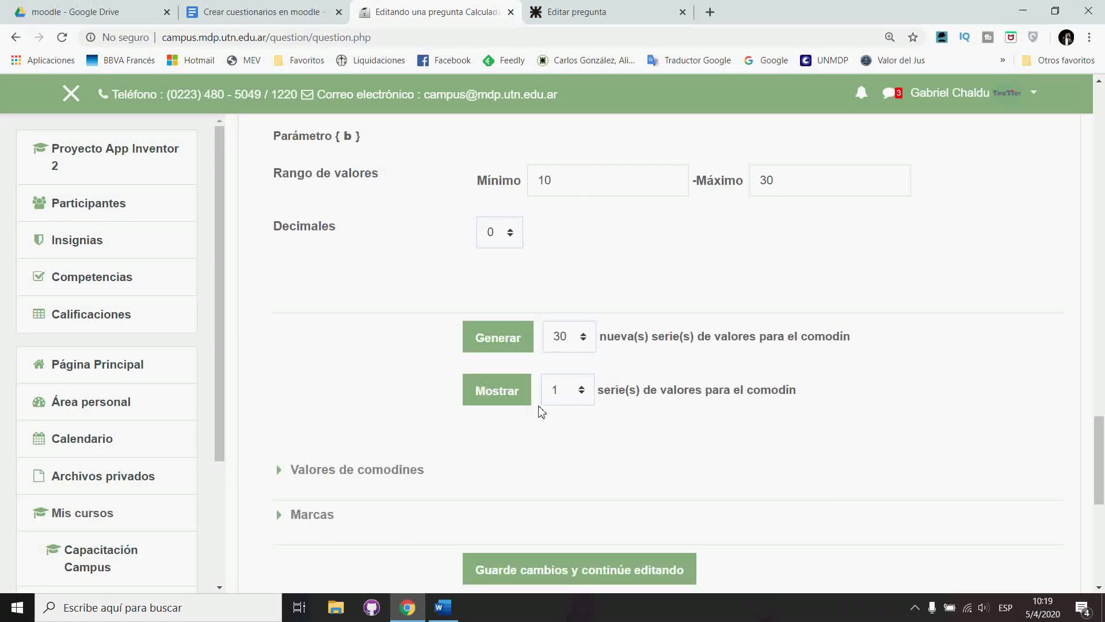
{"action": "left_click", "coordinate": [581, 392]}
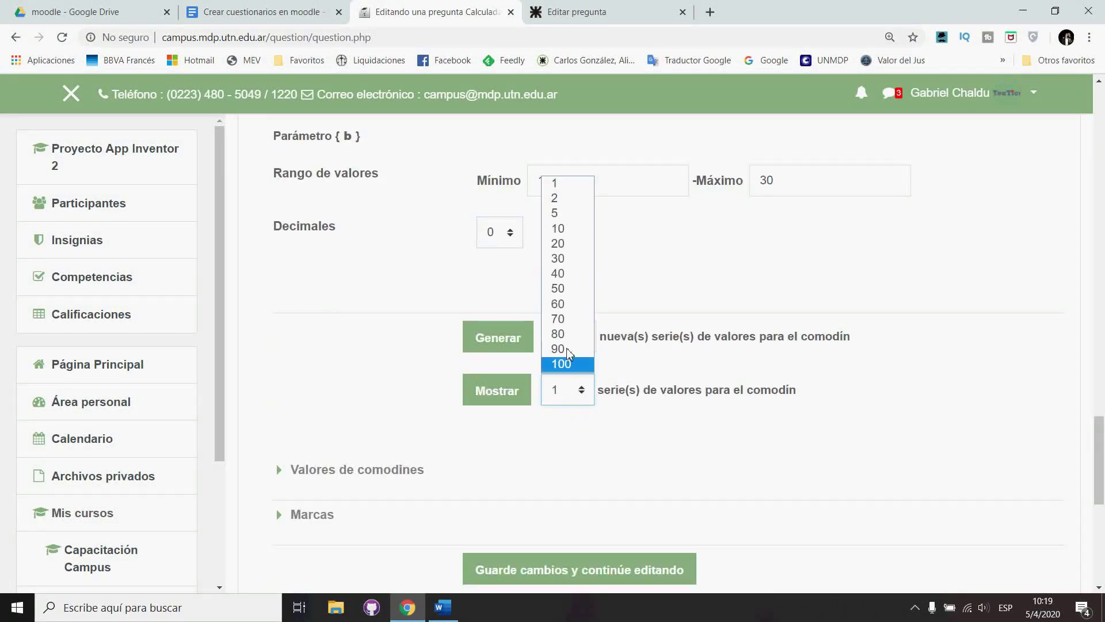
{"action": "left_click", "coordinate": [567, 258]}
{"action": "left_click", "coordinate": [510, 390]}
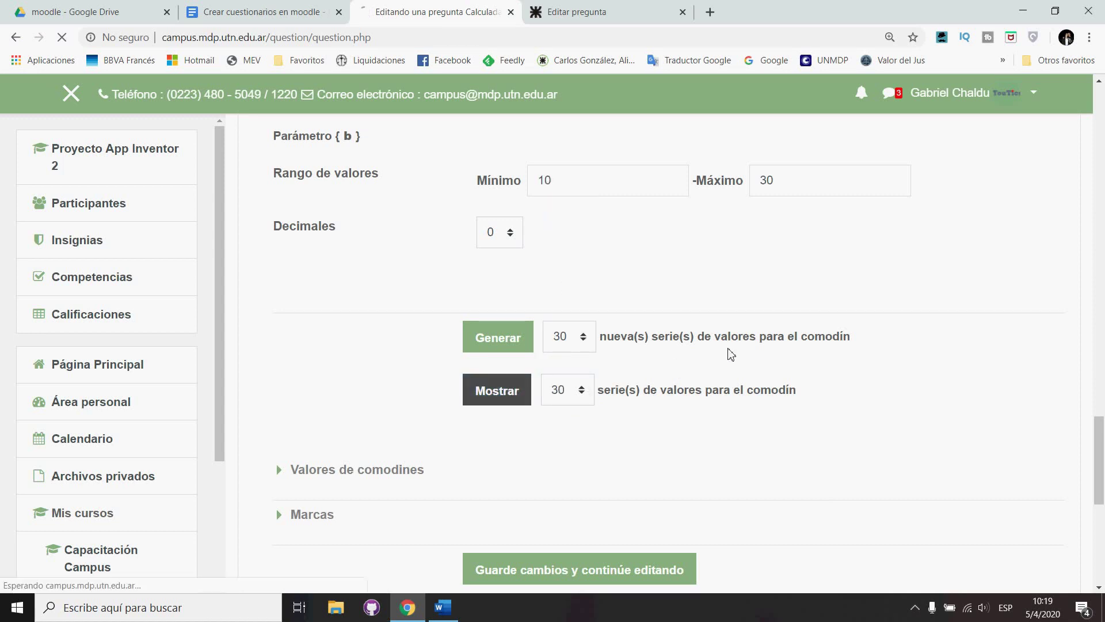
Review the generated value sets in the Valores de comodines section, then save the changes to Pregunta 7
{"action": "scroll", "coordinate": [731, 354], "scroll_direction": "down", "scroll_amount": 15}
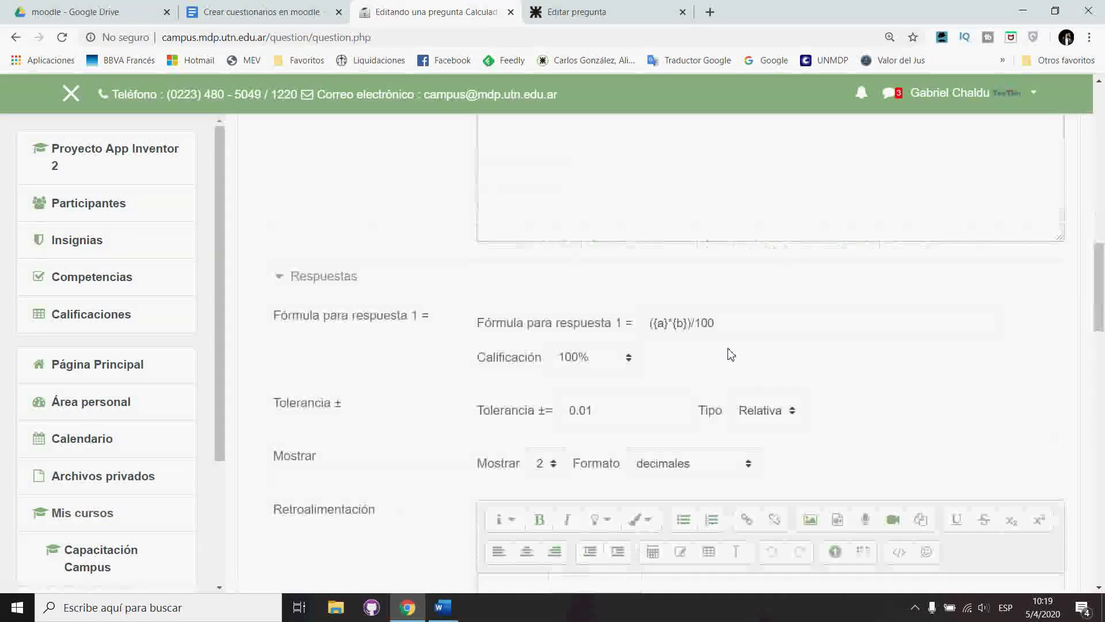
{"action": "scroll", "coordinate": [729, 353], "scroll_direction": "down", "scroll_amount": 18}
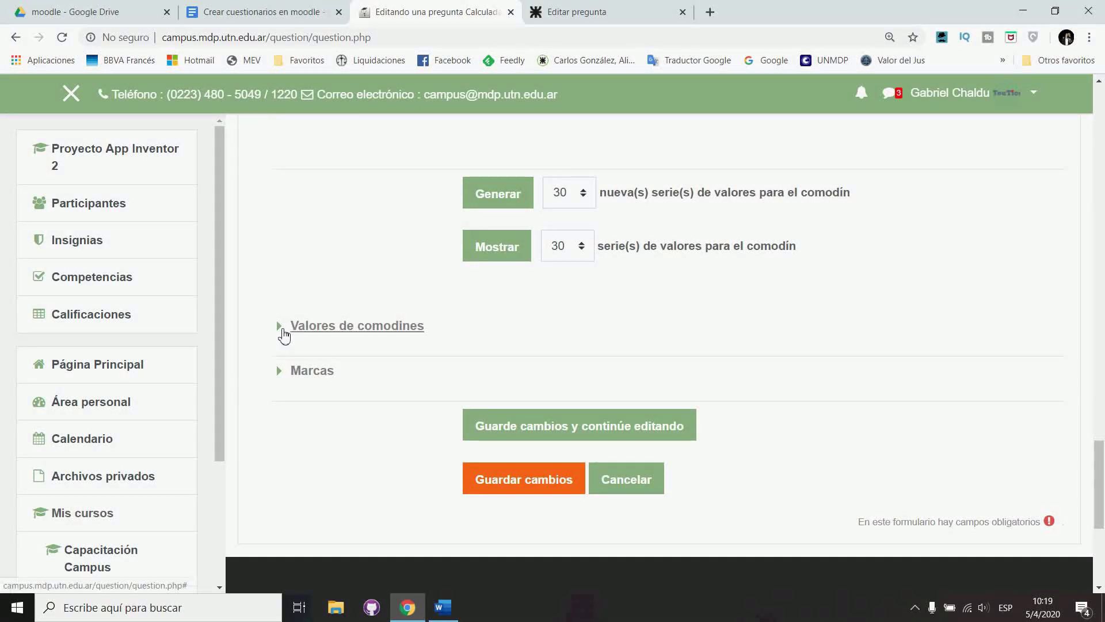
{"action": "left_click", "coordinate": [278, 331]}
{"action": "scroll", "coordinate": [507, 351], "scroll_direction": "down", "scroll_amount": 4}
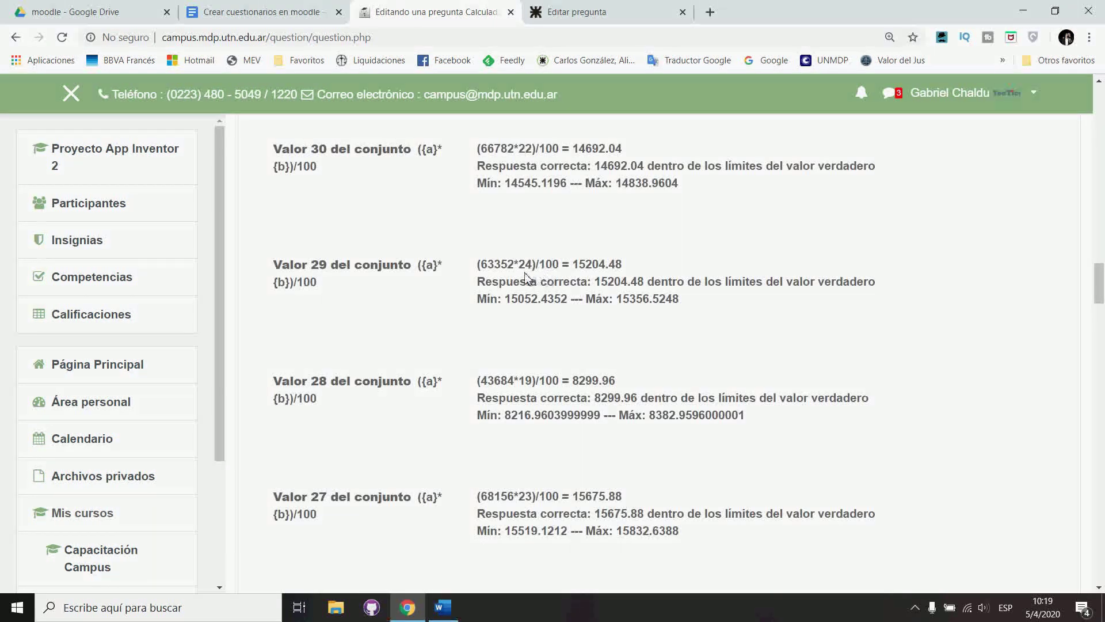
{"action": "scroll", "coordinate": [283, 332], "scroll_direction": "up", "scroll_amount": 4}
{"action": "left_click", "coordinate": [280, 329]}
{"action": "scroll", "coordinate": [610, 380], "scroll_direction": "down", "scroll_amount": 1}
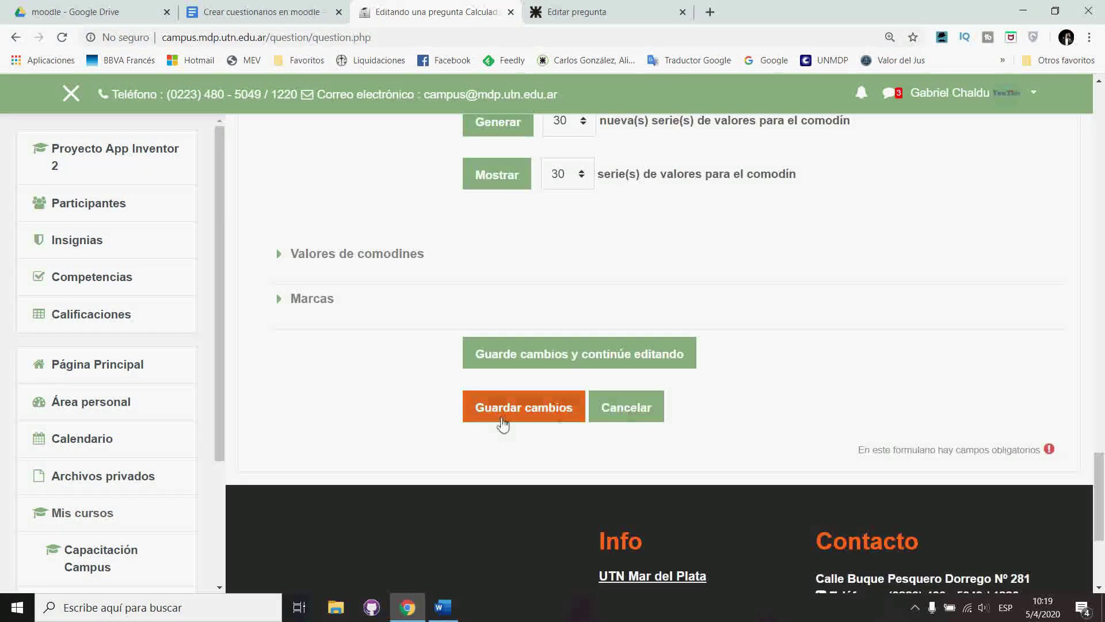
{"action": "left_click", "coordinate": [529, 417]}
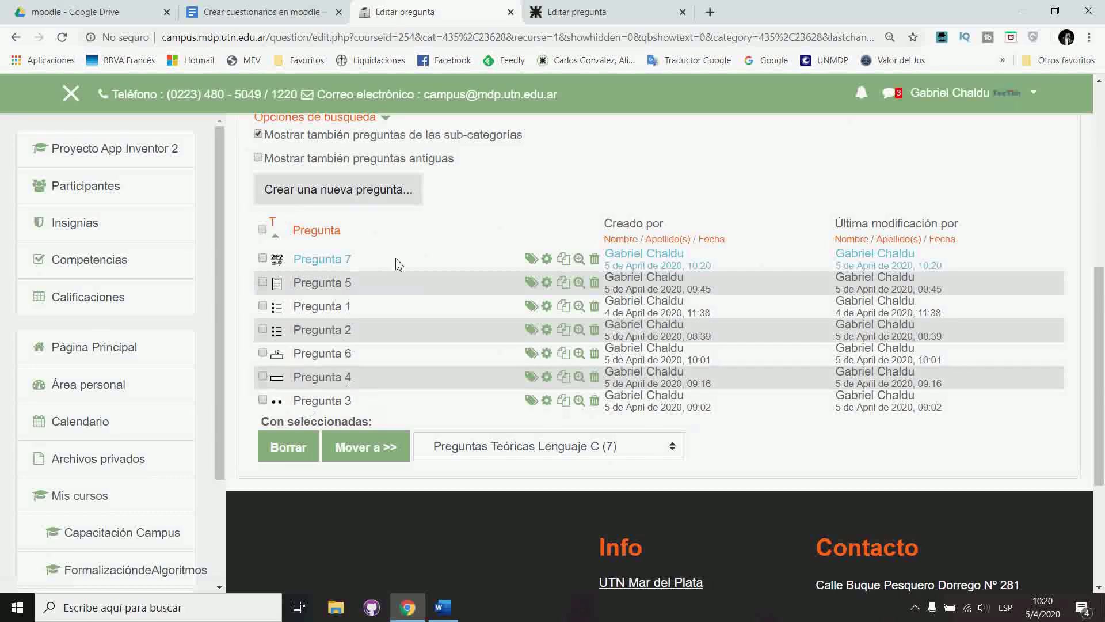
Preview Pregunta 7 and submit the test answer 11111
{"action": "left_click", "coordinate": [579, 259]}
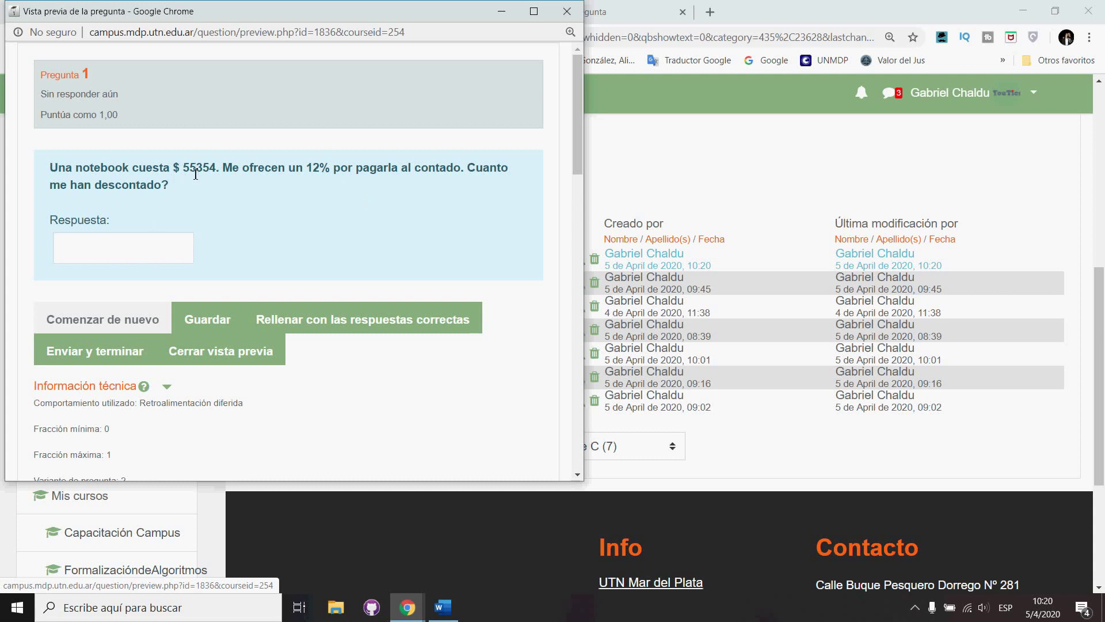
{"action": "left_click", "coordinate": [112, 259]}
{"action": "type", "text": "11111"}
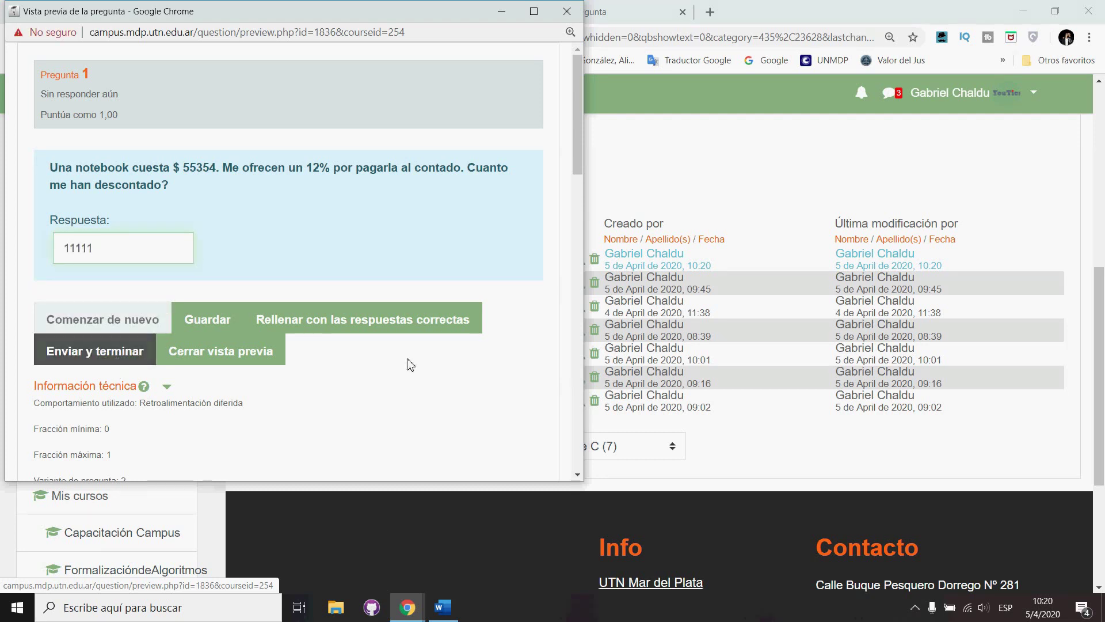
{"action": "left_click", "coordinate": [139, 357]}
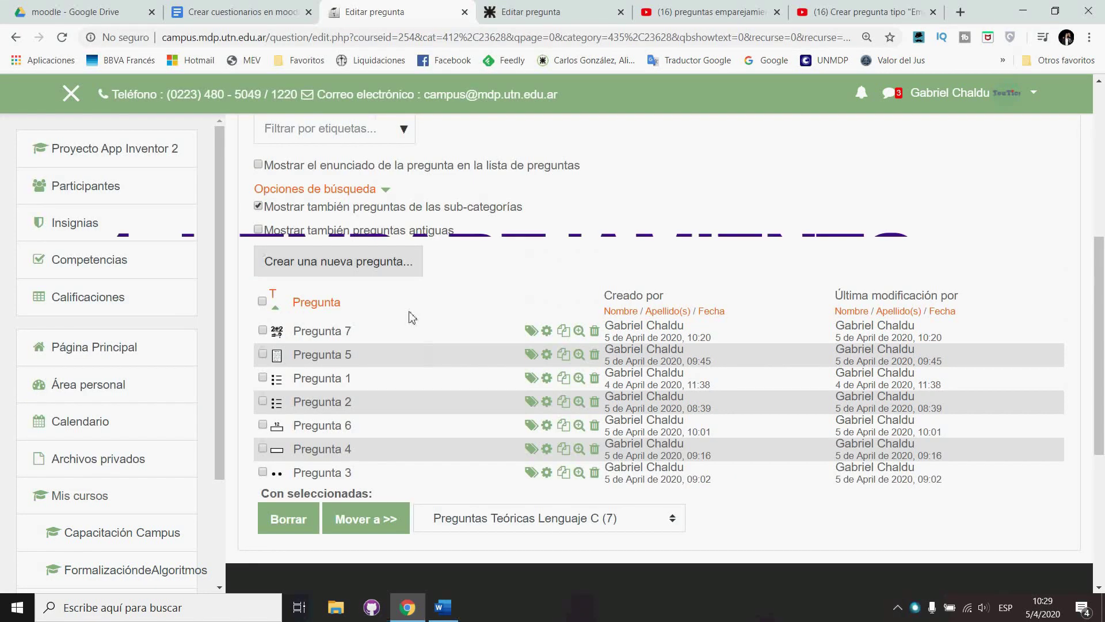
Create a new question of type Emparejamiento in the question bank
{"action": "left_click", "coordinate": [397, 261]}
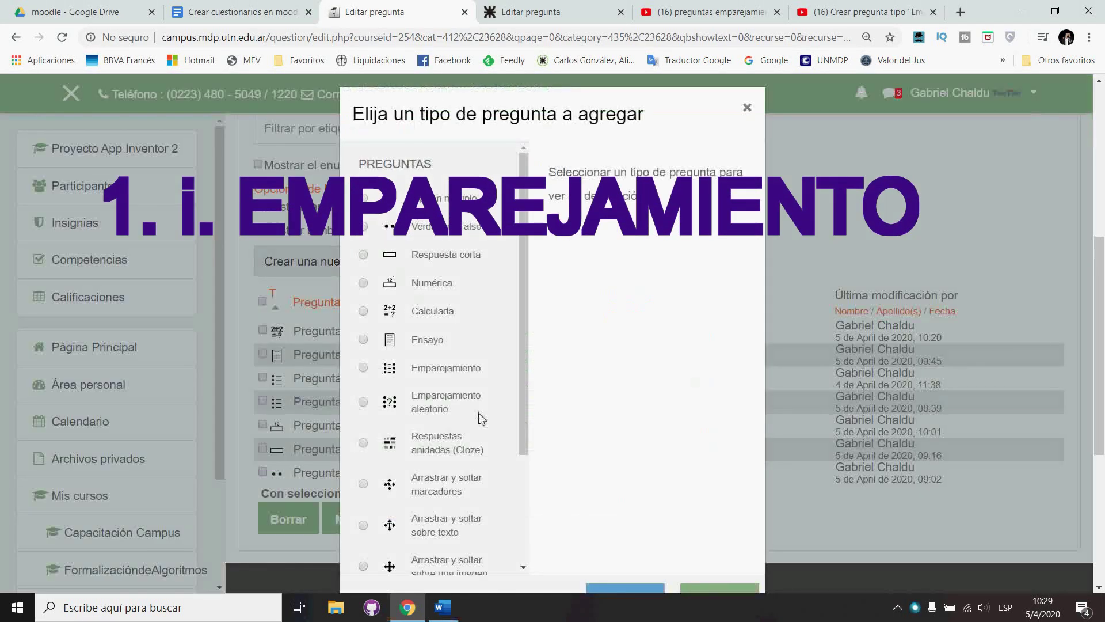
{"action": "left_click", "coordinate": [363, 368]}
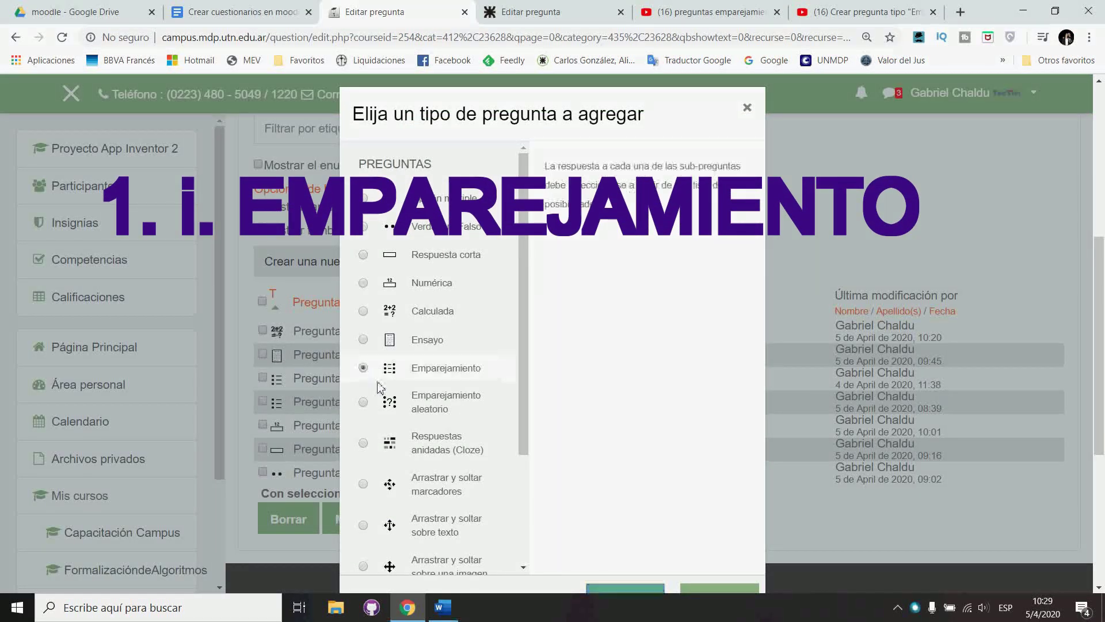
{"action": "scroll", "coordinate": [629, 434], "scroll_direction": "down", "scroll_amount": 4}
{"action": "left_click", "coordinate": [625, 385]}
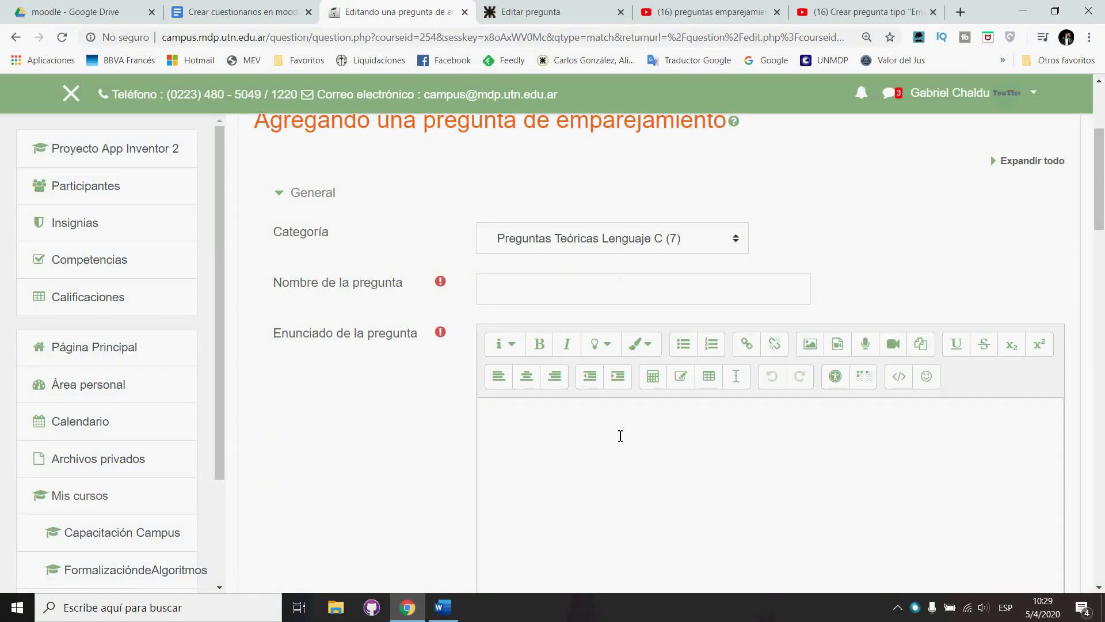
Name the question "Pregunta 8" and enter the statement "Asociar las características de una variable y una constante"
{"action": "left_click", "coordinate": [533, 294]}
{"action": "type", "text": "Pregunta 8"}
{"action": "left_click", "coordinate": [539, 428]}
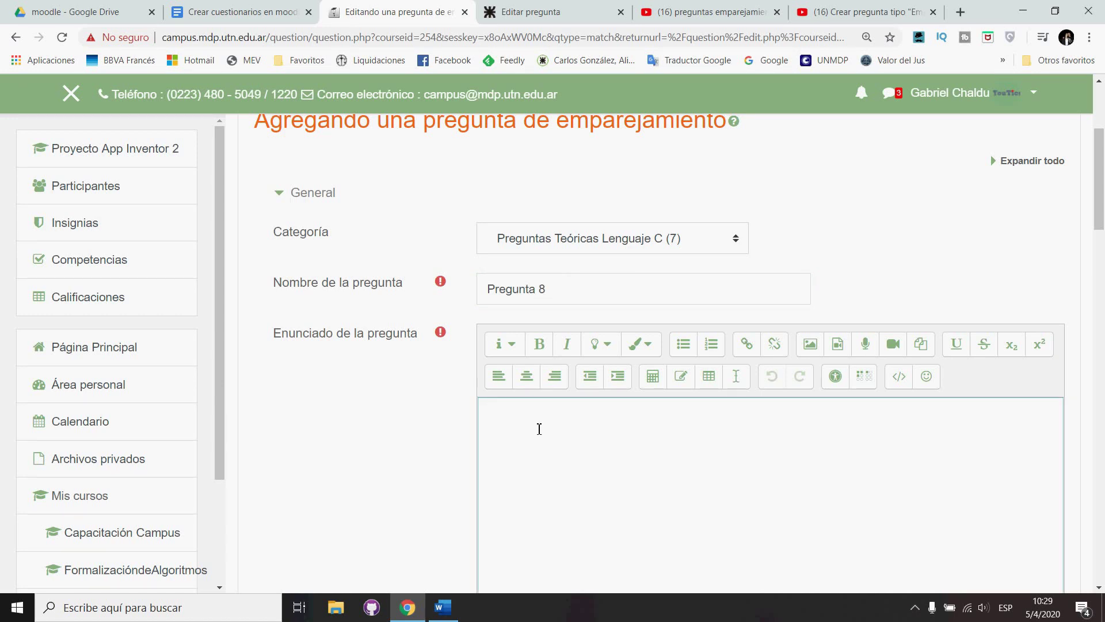
{"action": "type", "text": "Asociar las características de una variable y una constante"}
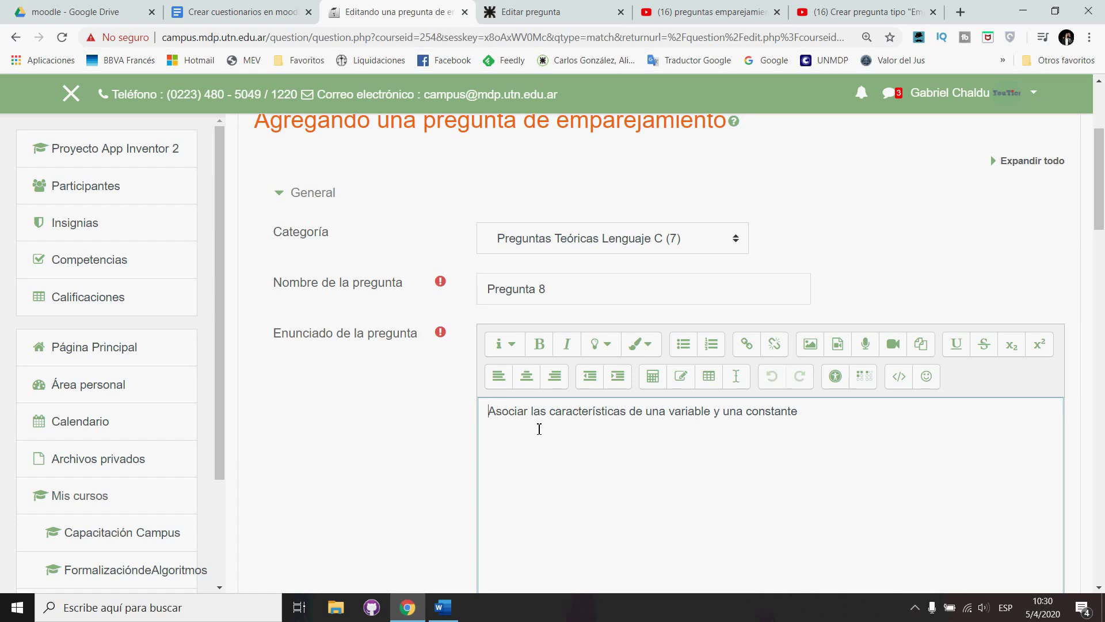
{"action": "key", "text": "Tab"}
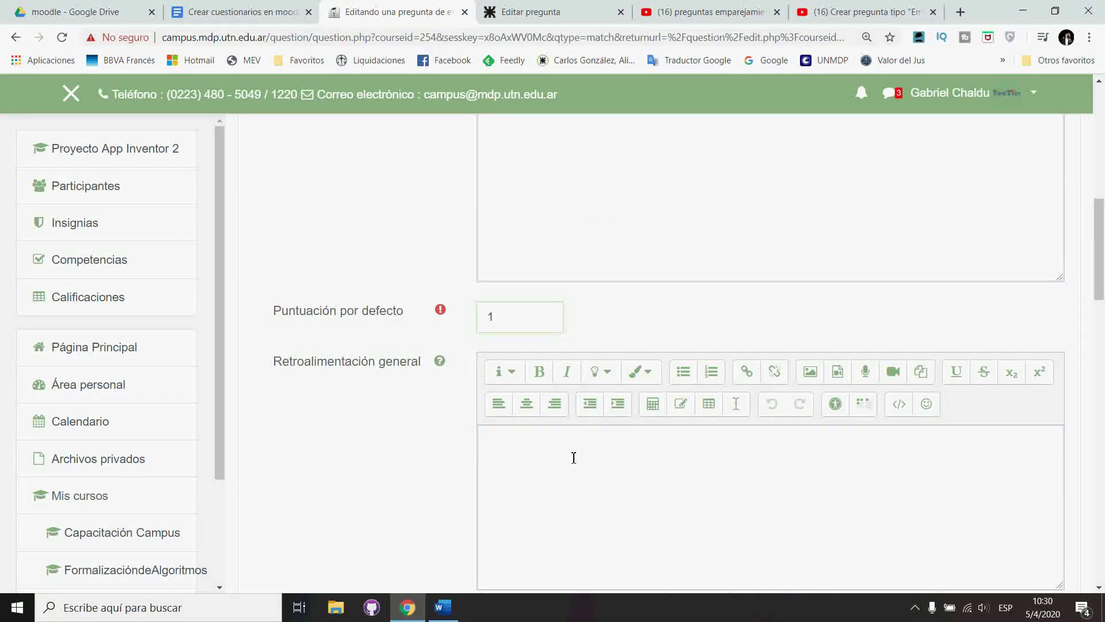
Fill in matching item Pregunta 1 with "Es una dirección de memoria" and the answer "Ambos"
{"action": "scroll", "coordinate": [574, 457], "scroll_direction": "down", "scroll_amount": 6}
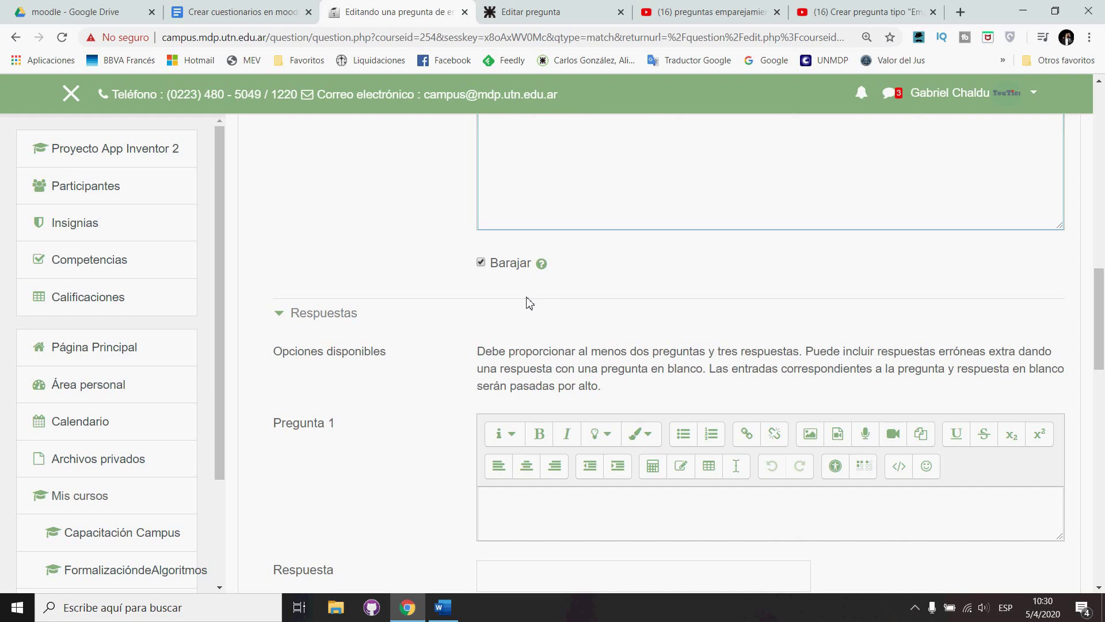
{"action": "scroll", "coordinate": [530, 304], "scroll_direction": "down", "scroll_amount": 1}
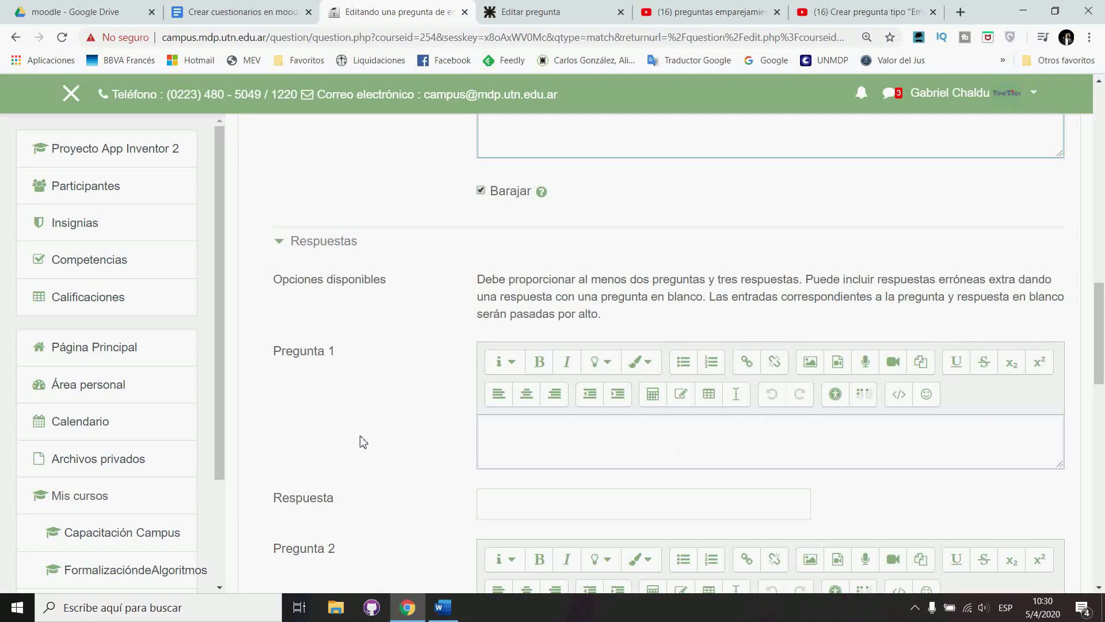
{"action": "scroll", "coordinate": [397, 468], "scroll_direction": "down", "scroll_amount": 1}
{"action": "left_click", "coordinate": [565, 399]}
{"action": "type", "text": "Es una direccio"}
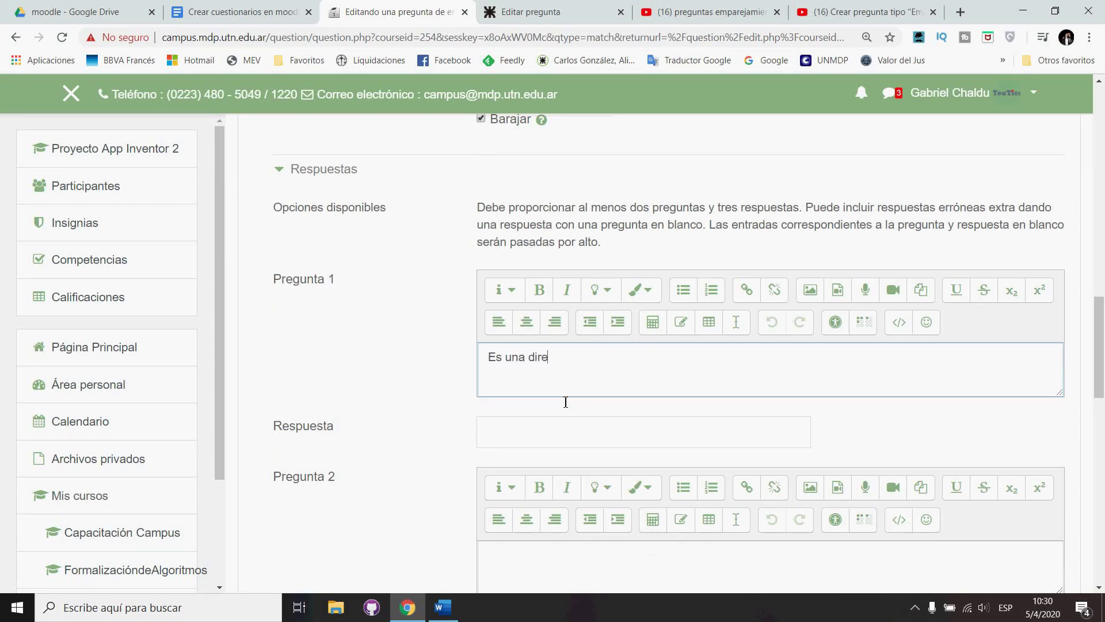
{"action": "type", "text": "n de memo"}
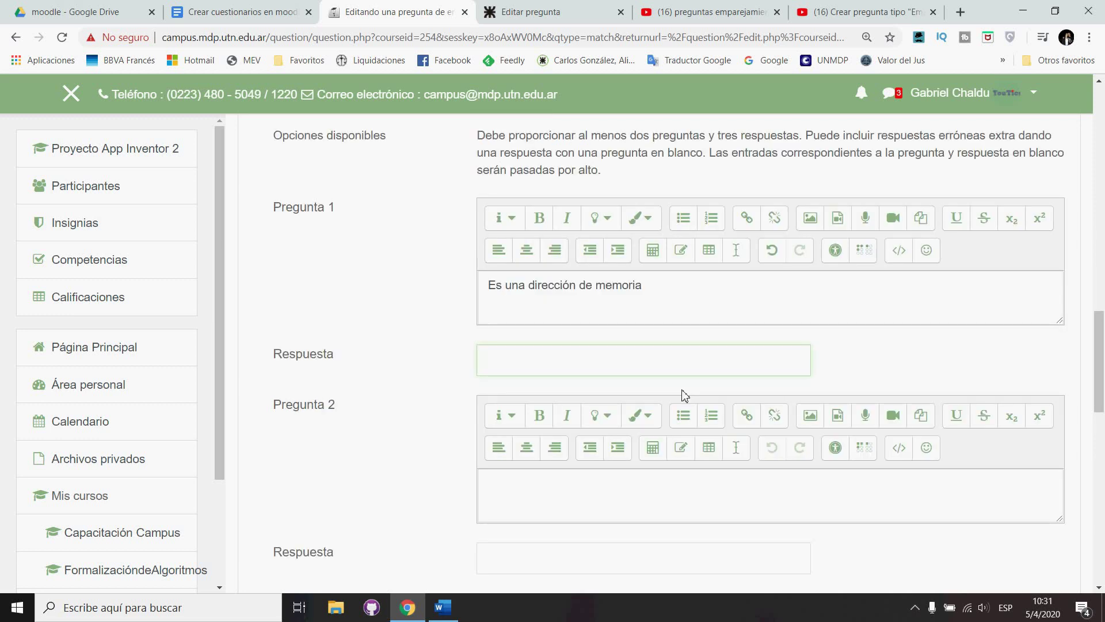
{"action": "type", "text": "Ambos"}
Fill in matching item Pregunta 2 with "Almacenan un tipo de dato" and the answer "Ambos"
{"action": "scroll", "coordinate": [556, 492], "scroll_direction": "down", "scroll_amount": 2}
{"action": "left_click", "coordinate": [544, 351]}
{"action": "type", "text": "Almacena"}
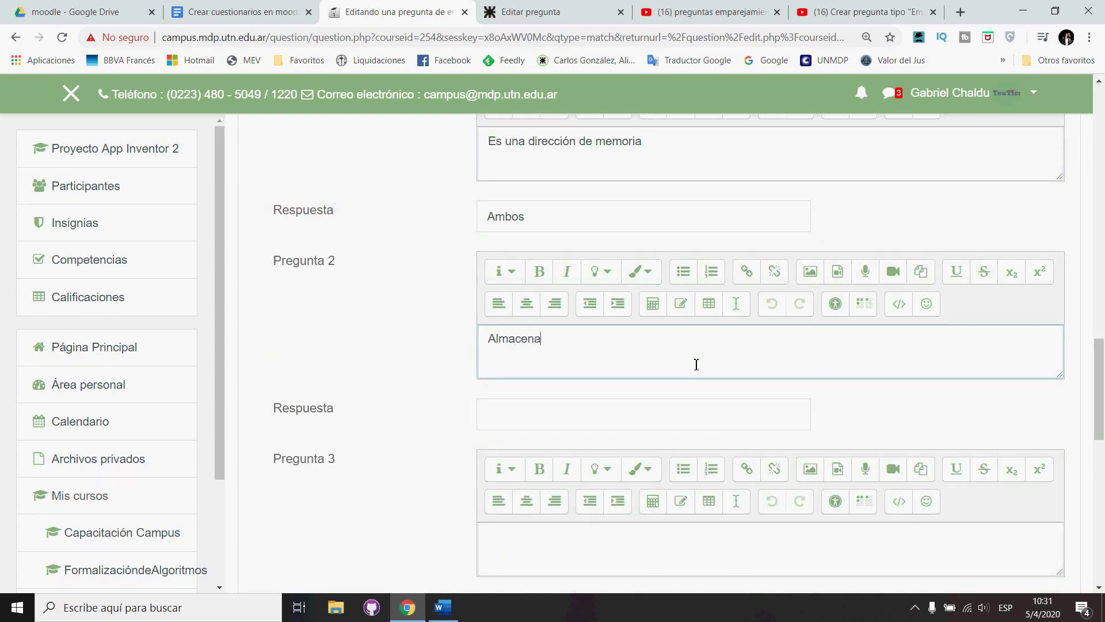
{"action": "type", "text": "n un tipo de dato"}
{"action": "type", "text": "Ambos"}
Fill in matching item Pregunta 3 with "El dato puede variar en tiempo de ejecución" and the answer "Variable"
{"action": "scroll", "coordinate": [553, 392], "scroll_direction": "down", "scroll_amount": 3}
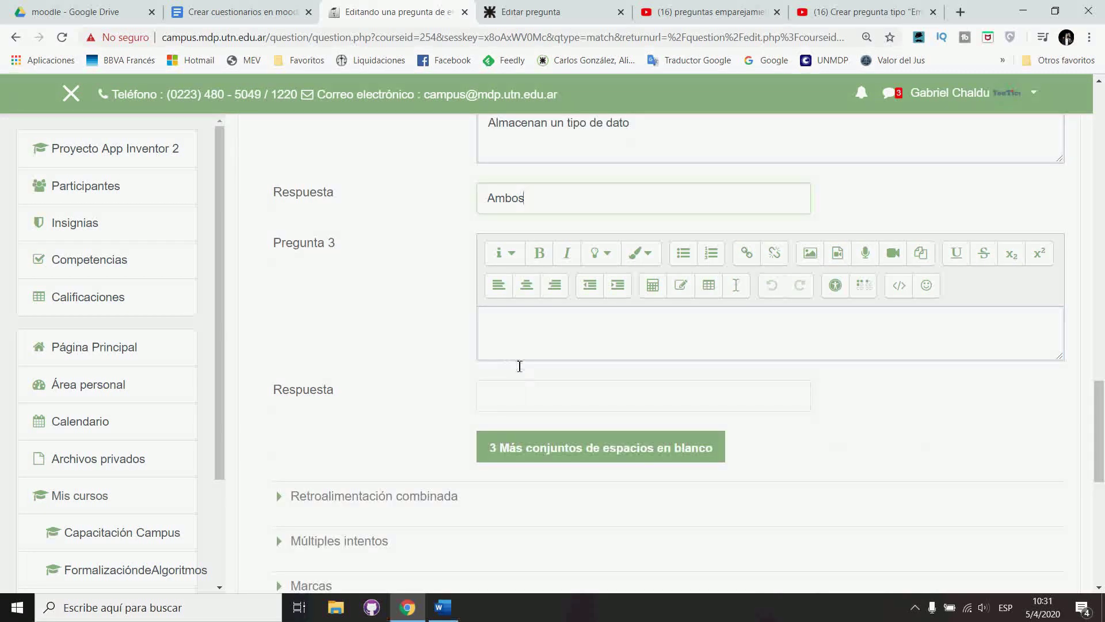
{"action": "left_click", "coordinate": [536, 330]}
{"action": "type", "text": "El dato puede variar en tiempo de ejecución"}
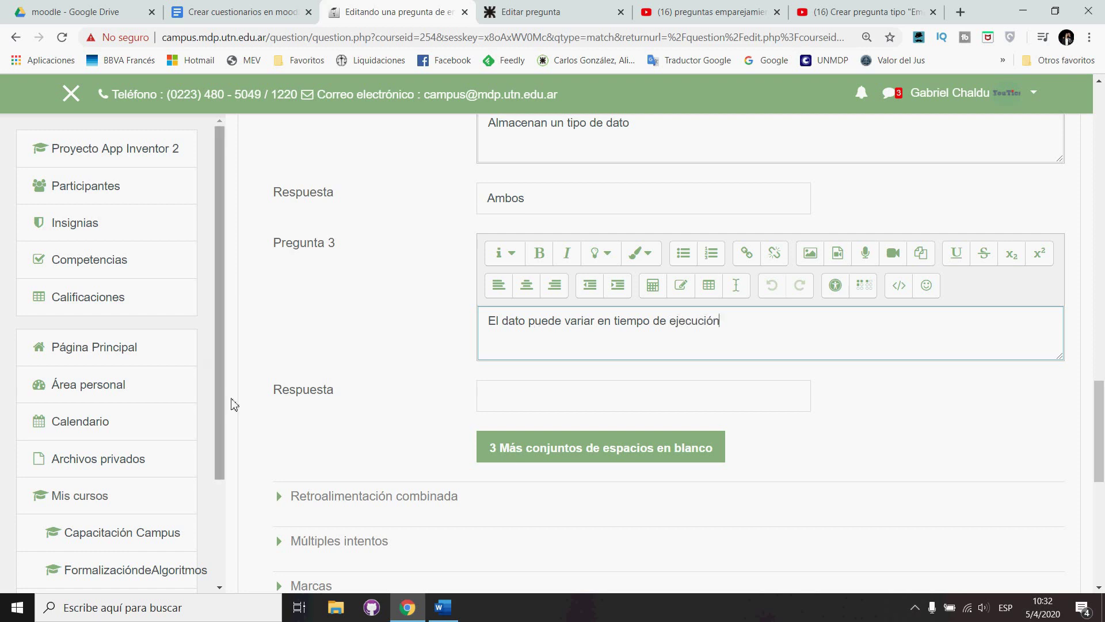
{"action": "left_click", "coordinate": [519, 406]}
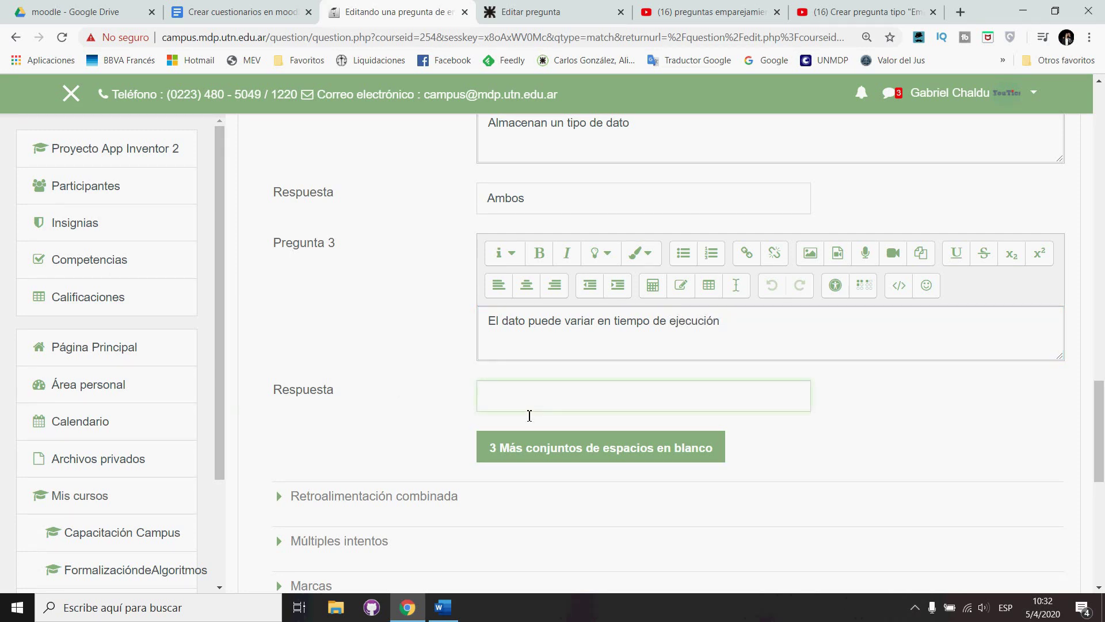
{"action": "type", "text": "Variable"}
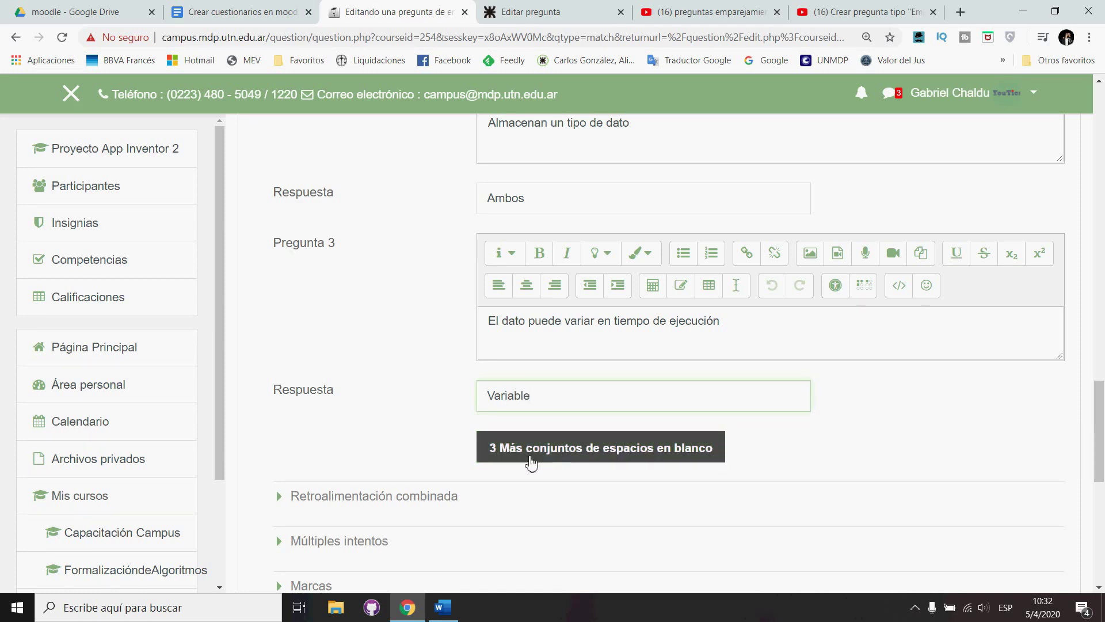
Add three more blank item sets and enter "El dato almacenado no puede variar en tiempo de ejecución" as Pregunta 4
{"action": "left_click", "coordinate": [635, 460]}
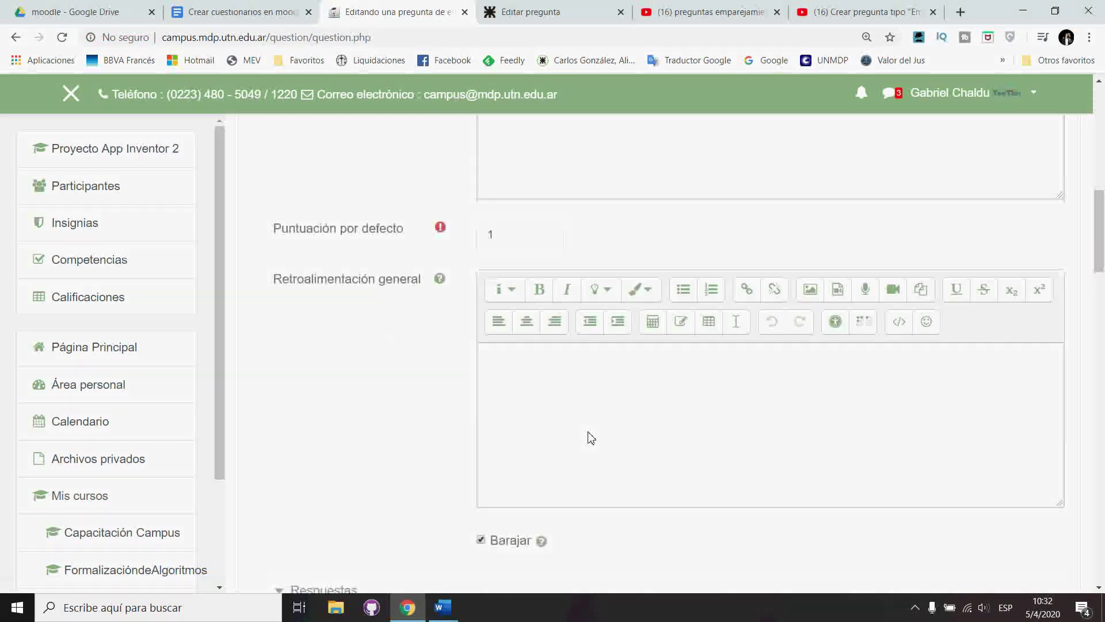
{"action": "scroll", "coordinate": [593, 438], "scroll_direction": "down", "scroll_amount": 10}
{"action": "scroll", "coordinate": [612, 486], "scroll_direction": "down", "scroll_amount": 2}
{"action": "type", "text": "El dato almacena"}
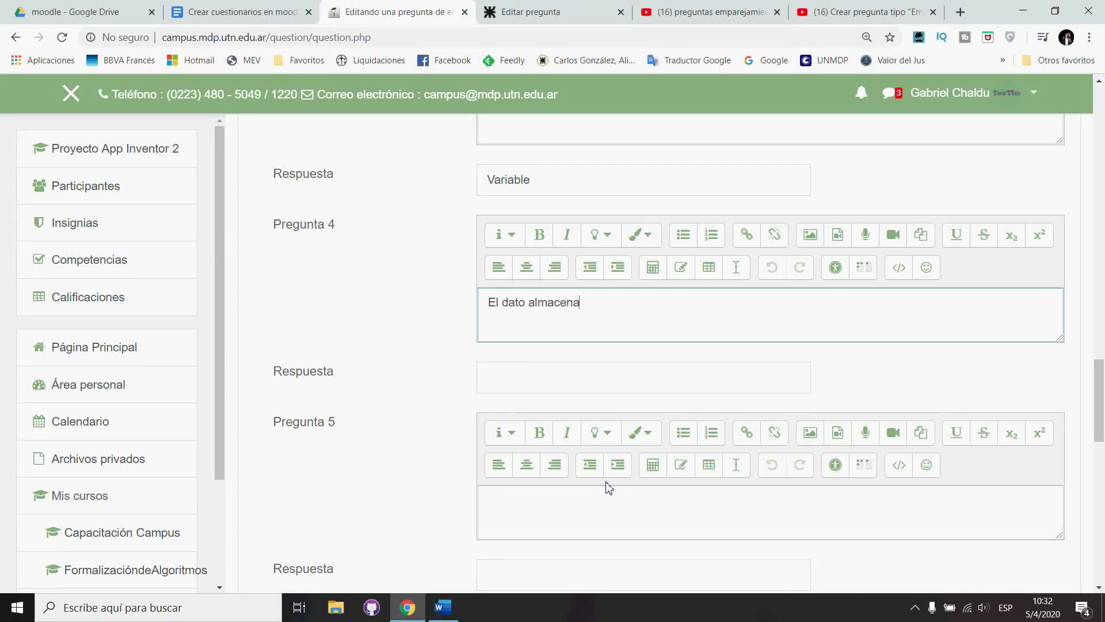
{"action": "type", "text": "do no puede variar"}
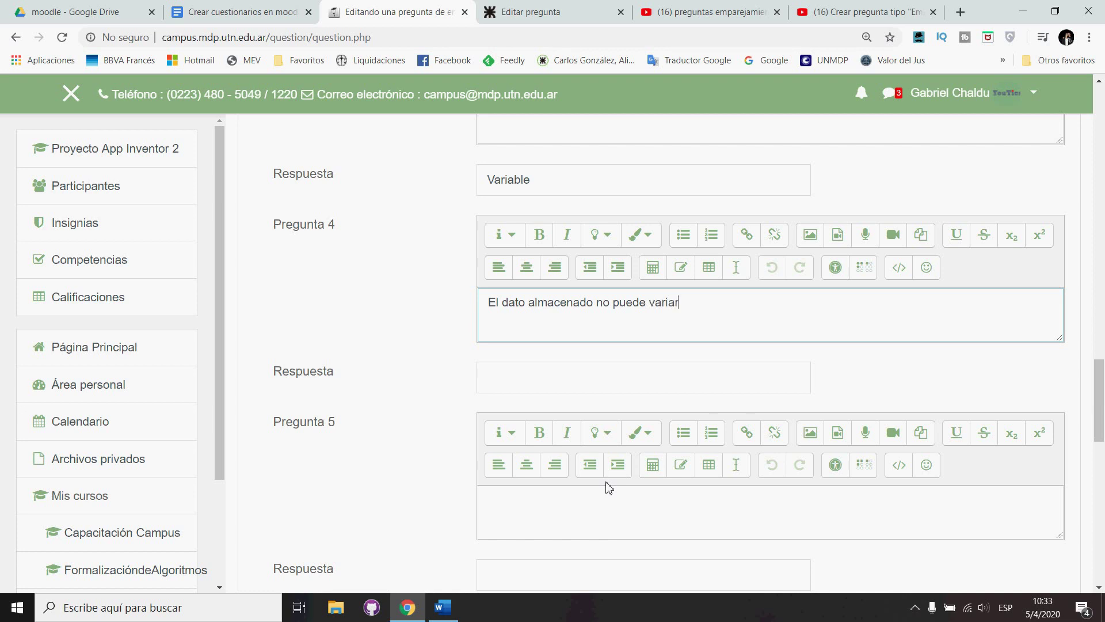
{"action": "type", "text": " en tiempo de ejecución"}
Insert the word "almacenado" after "El dato" in the text of item Pregunta 3
{"action": "scroll", "coordinate": [609, 488], "scroll_direction": "up", "scroll_amount": 3}
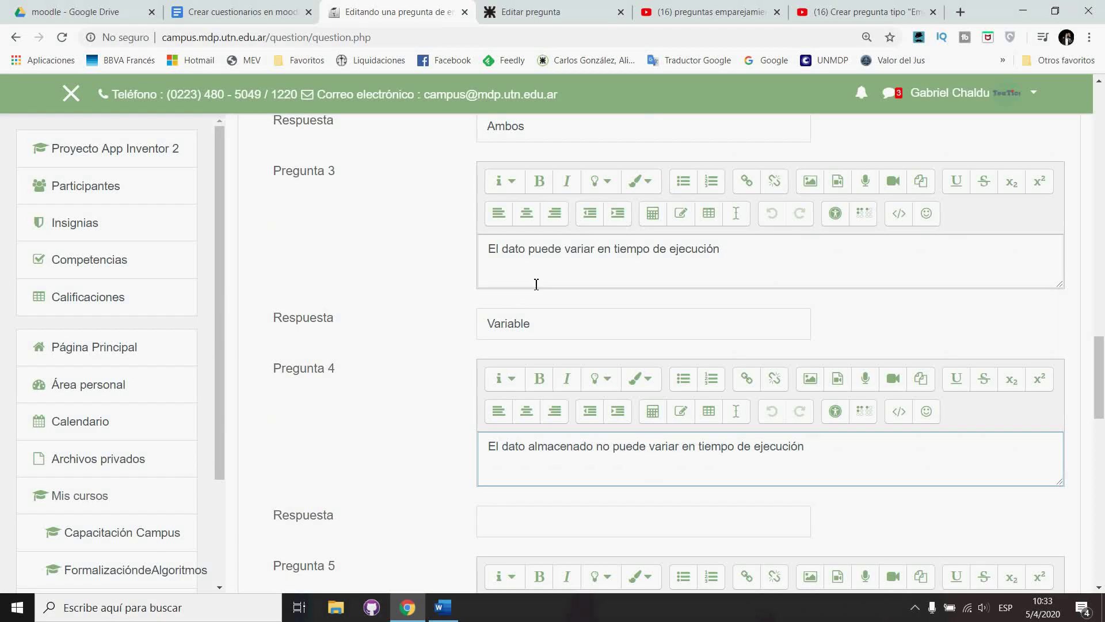
{"action": "left_click", "coordinate": [540, 258]}
{"action": "type", "text": "almacenado"}
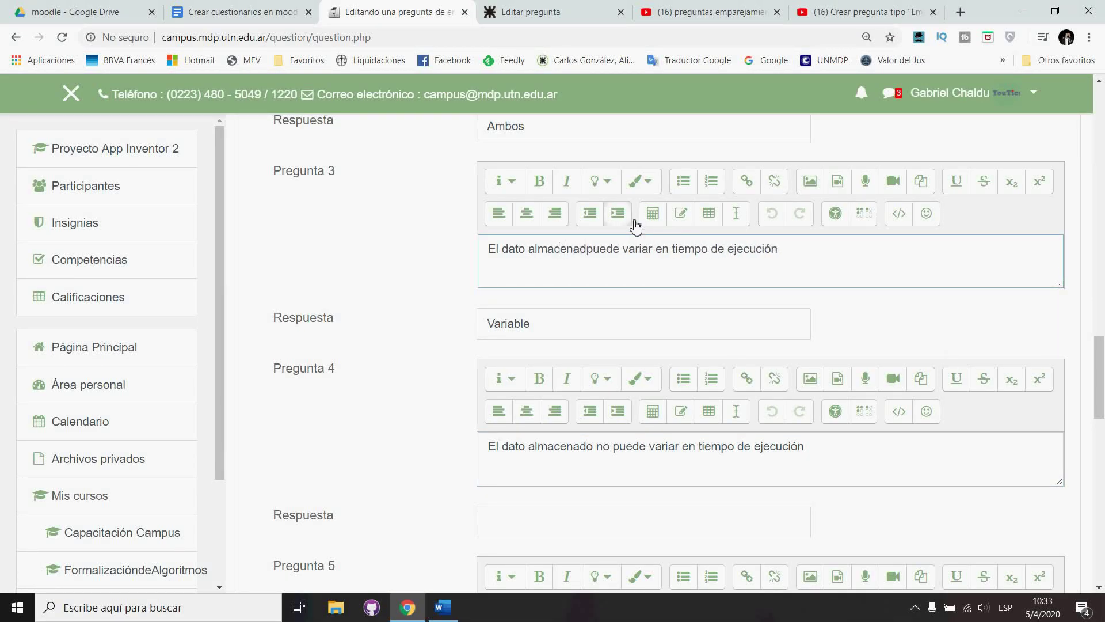
Enter "Constante" as the answer to item Pregunta 4
{"action": "scroll", "coordinate": [675, 361], "scroll_direction": "down", "scroll_amount": 4}
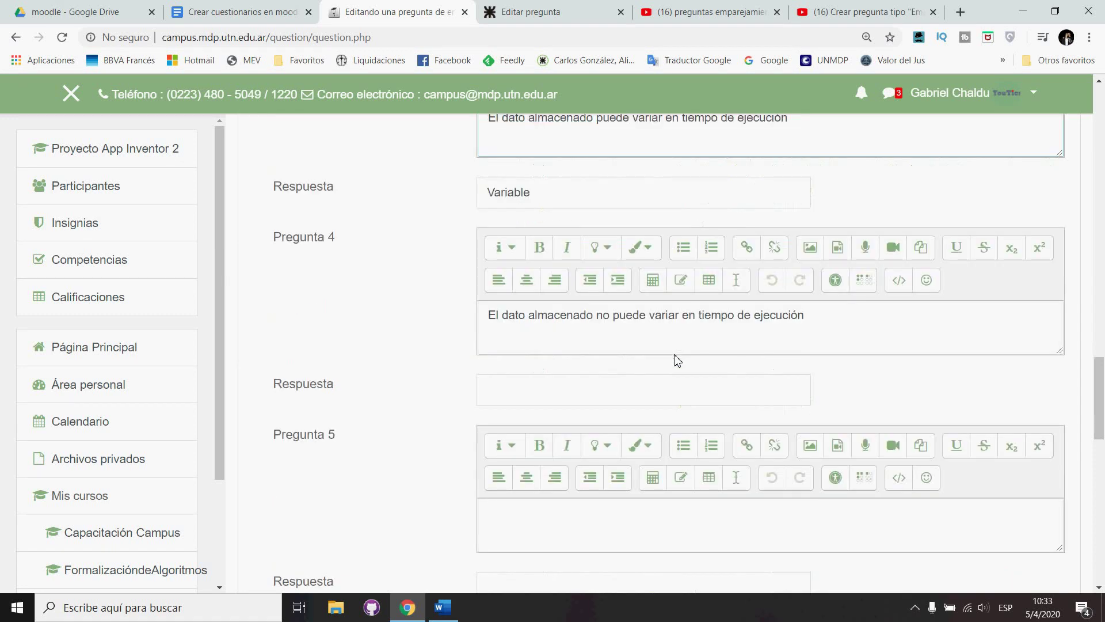
{"action": "left_click", "coordinate": [523, 308]}
{"action": "type", "text": "Constante"}
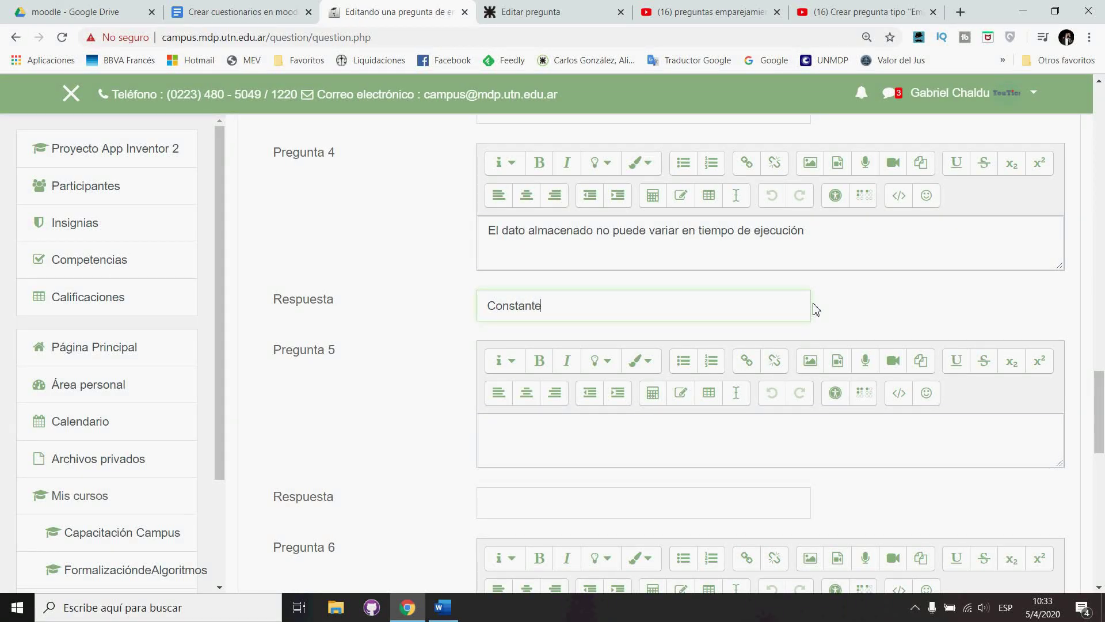
Review the combined feedback and multiple attempts sections of the matching question and save it to the question bank
{"action": "scroll", "coordinate": [816, 310], "scroll_direction": "down", "scroll_amount": 8}
{"action": "left_click", "coordinate": [287, 380]}
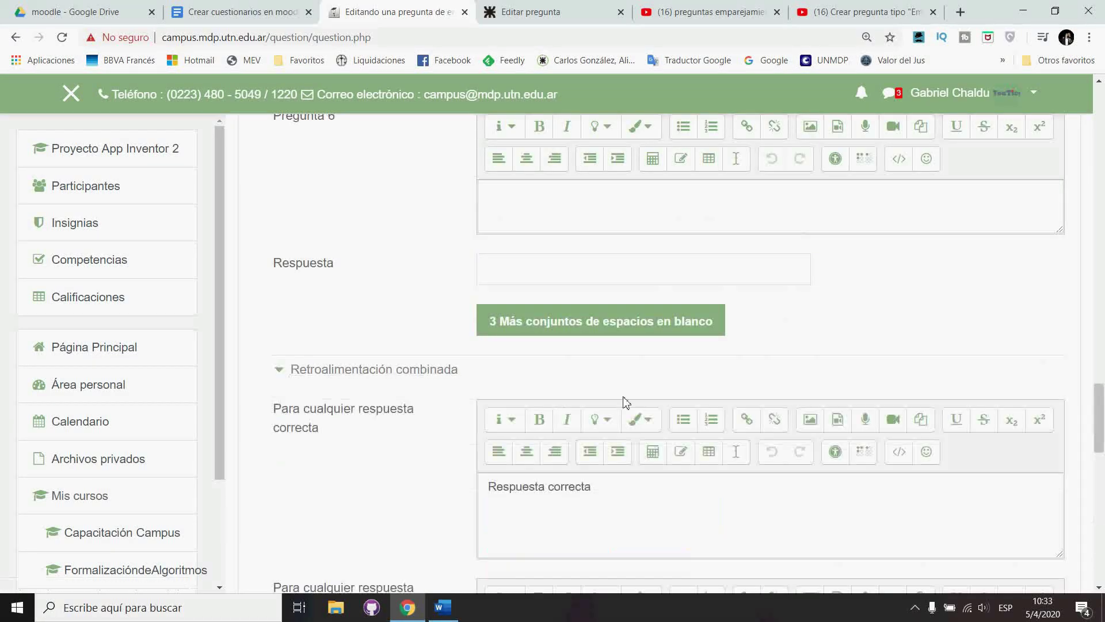
{"action": "scroll", "coordinate": [626, 399], "scroll_direction": "down", "scroll_amount": 4}
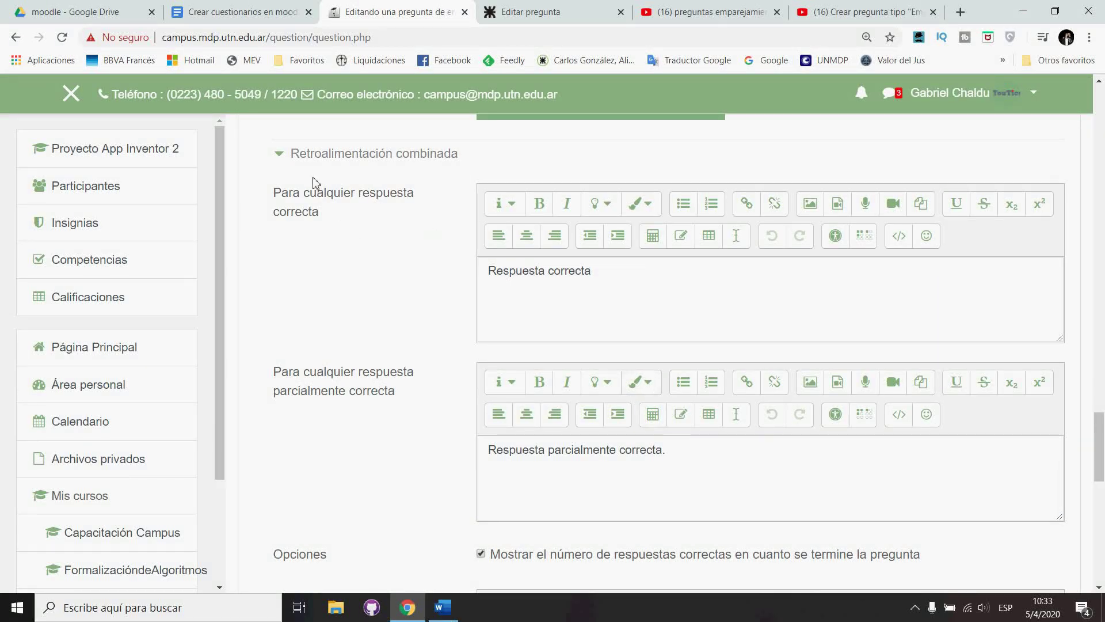
{"action": "left_click", "coordinate": [290, 154]}
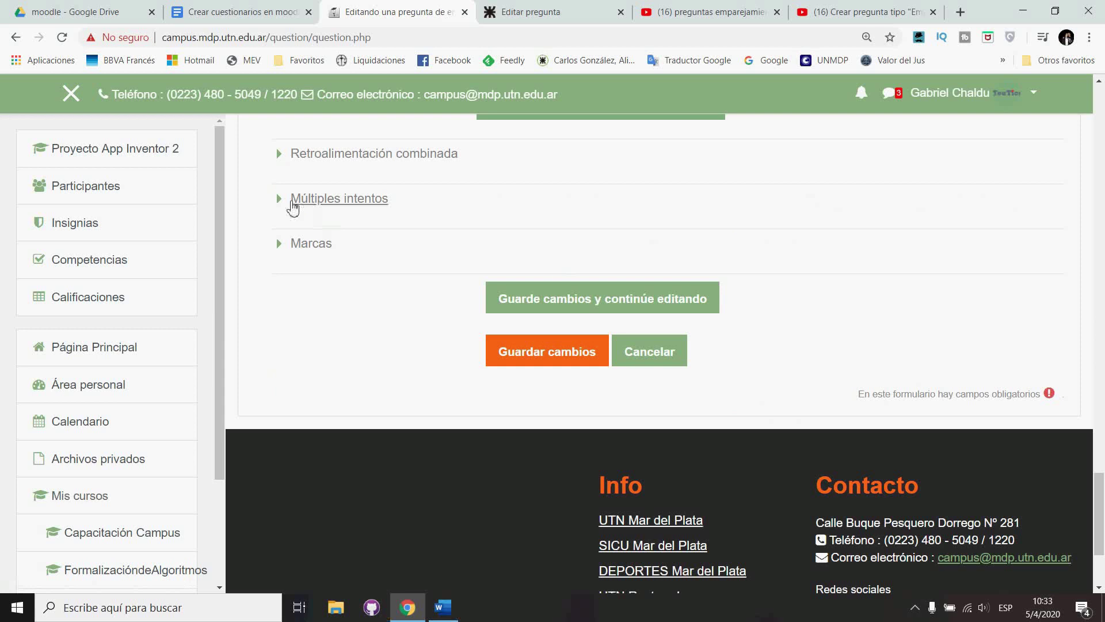
{"action": "left_click", "coordinate": [285, 206]}
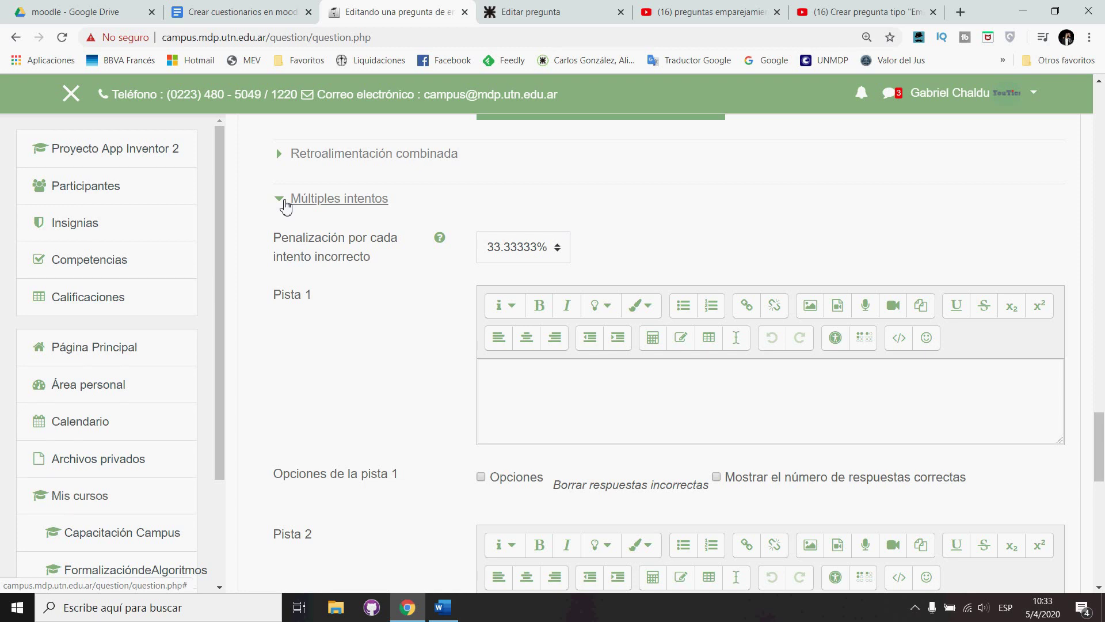
{"action": "left_click", "coordinate": [285, 206]}
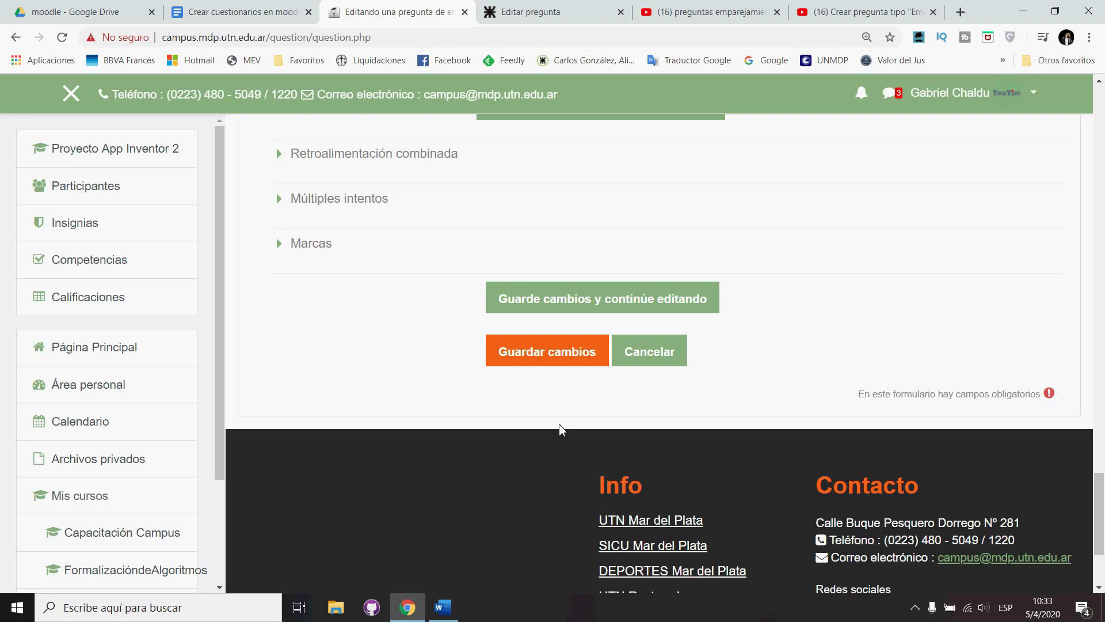
{"action": "left_click", "coordinate": [583, 357]}
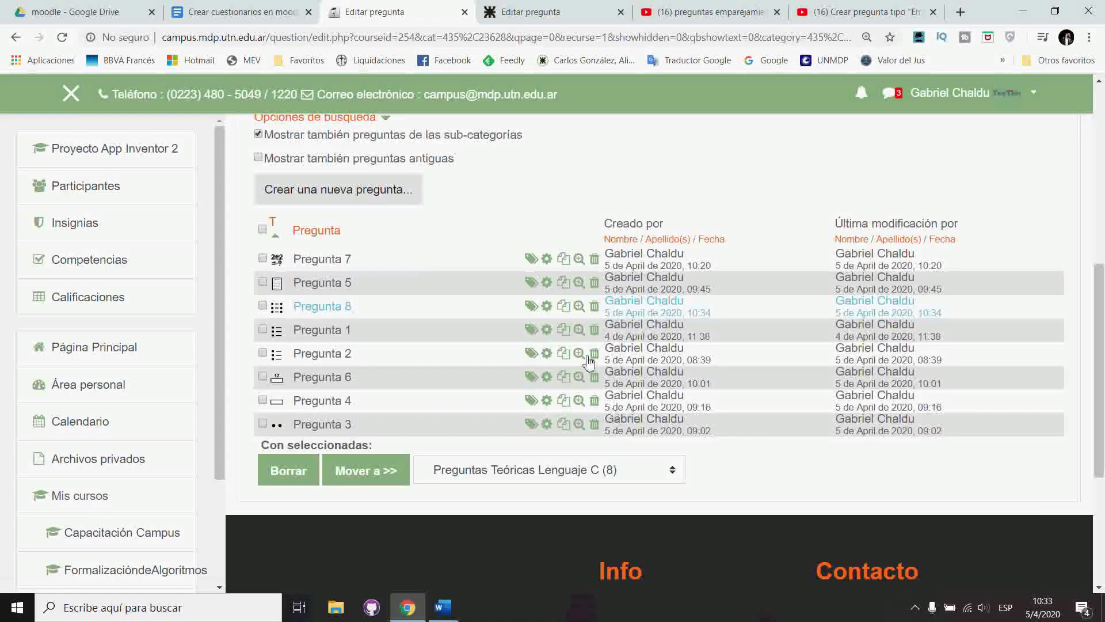
Preview Pregunta 8, answering "Constante" for data that cannot vary at run time and "Variable" for data that can
{"action": "left_click", "coordinate": [579, 306]}
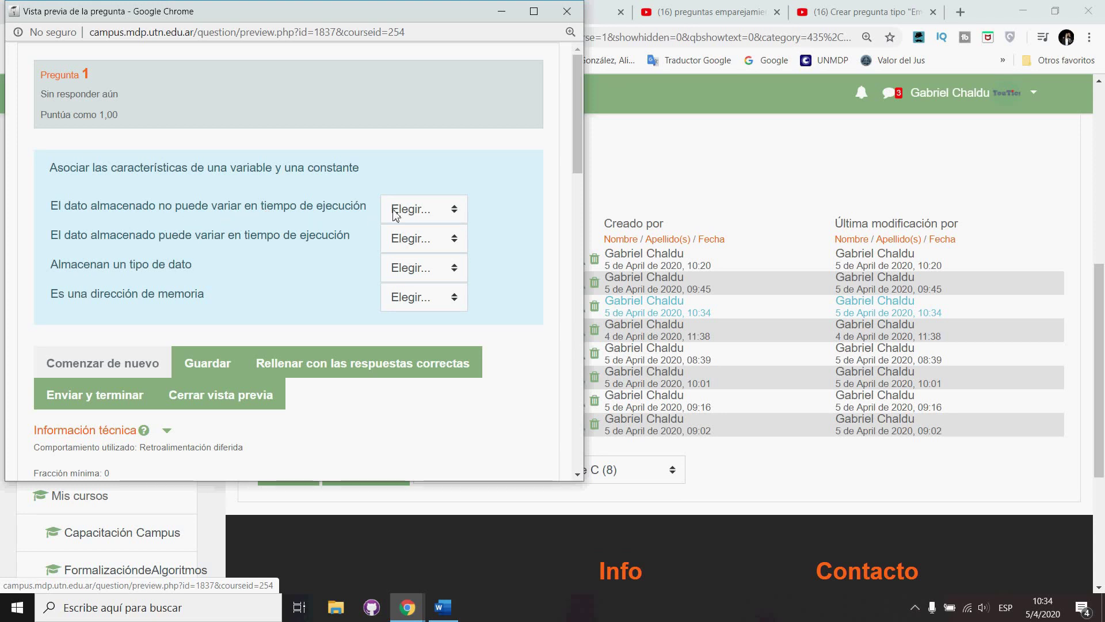
{"action": "left_click", "coordinate": [463, 214]}
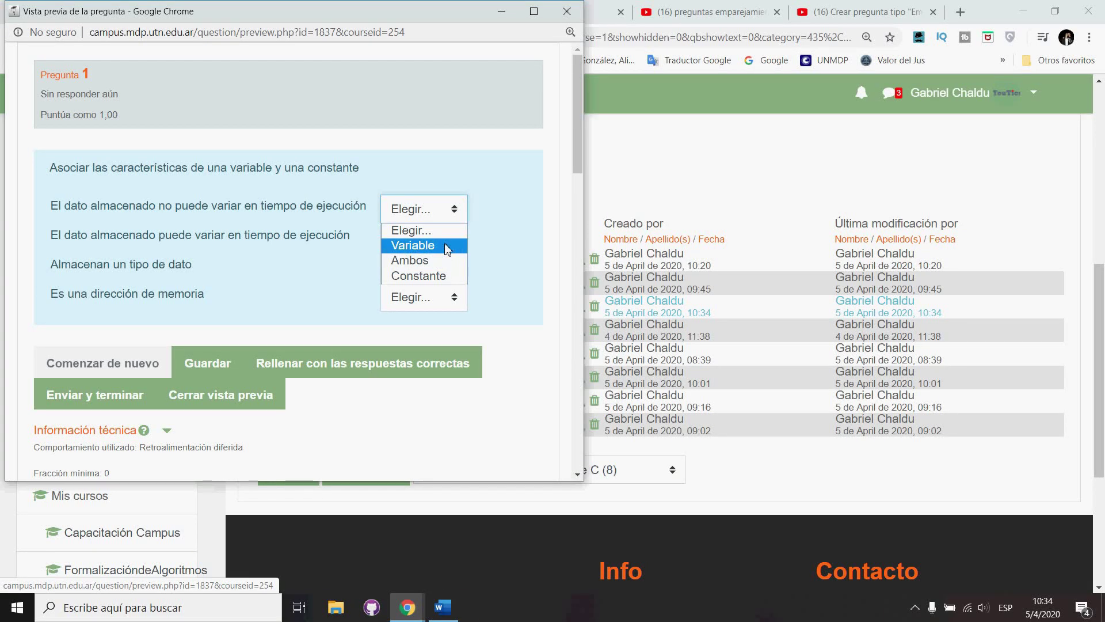
{"action": "left_click", "coordinate": [450, 276]}
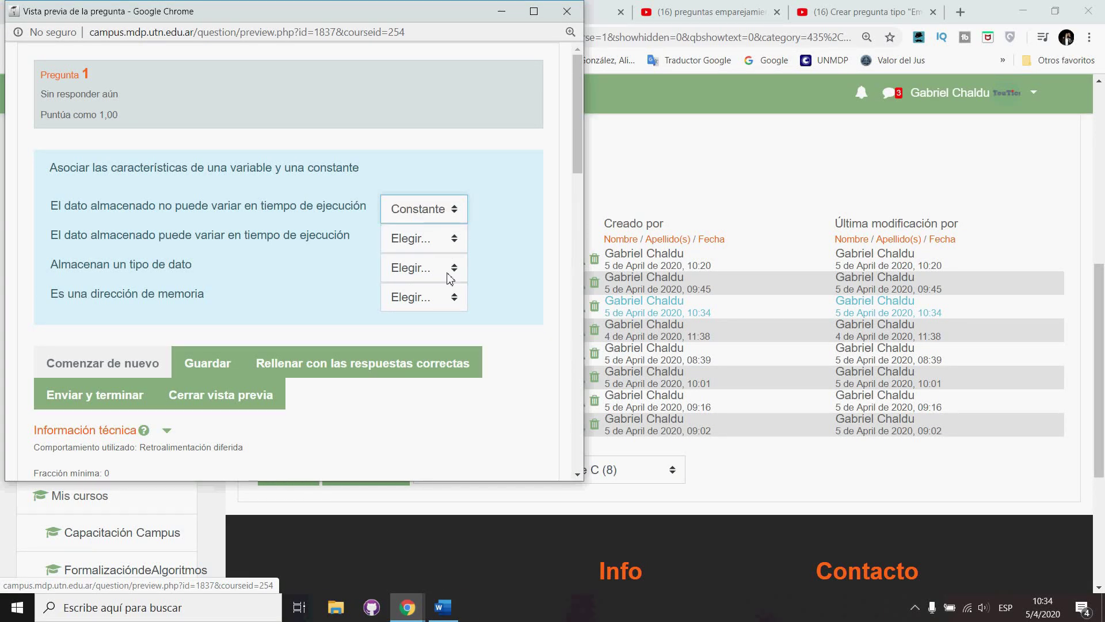
{"action": "left_click", "coordinate": [459, 241]}
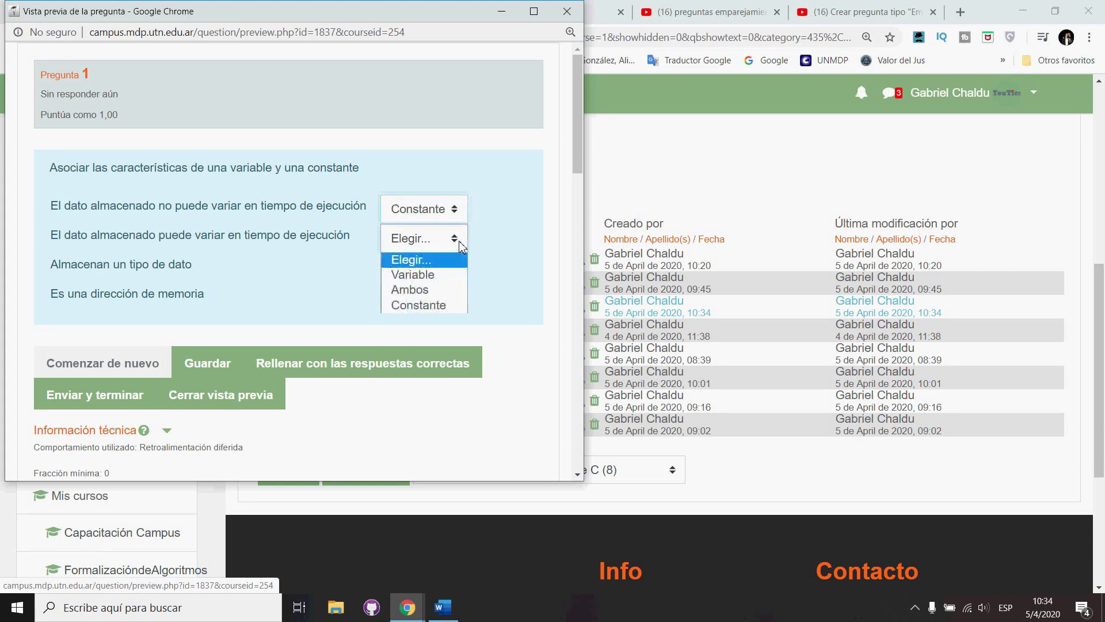
{"action": "left_click", "coordinate": [453, 275]}
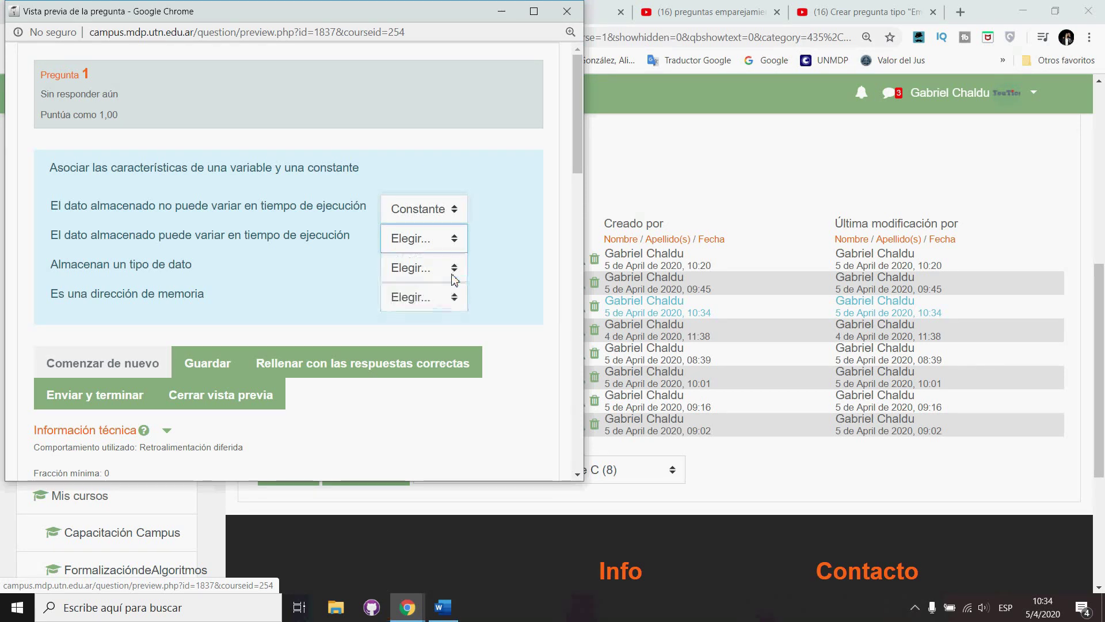
Answer "Ambos" for "Almacenan un tipo de dato" and "Es una dirección de memoria", and submit the preview attempt
{"action": "left_click", "coordinate": [451, 270]}
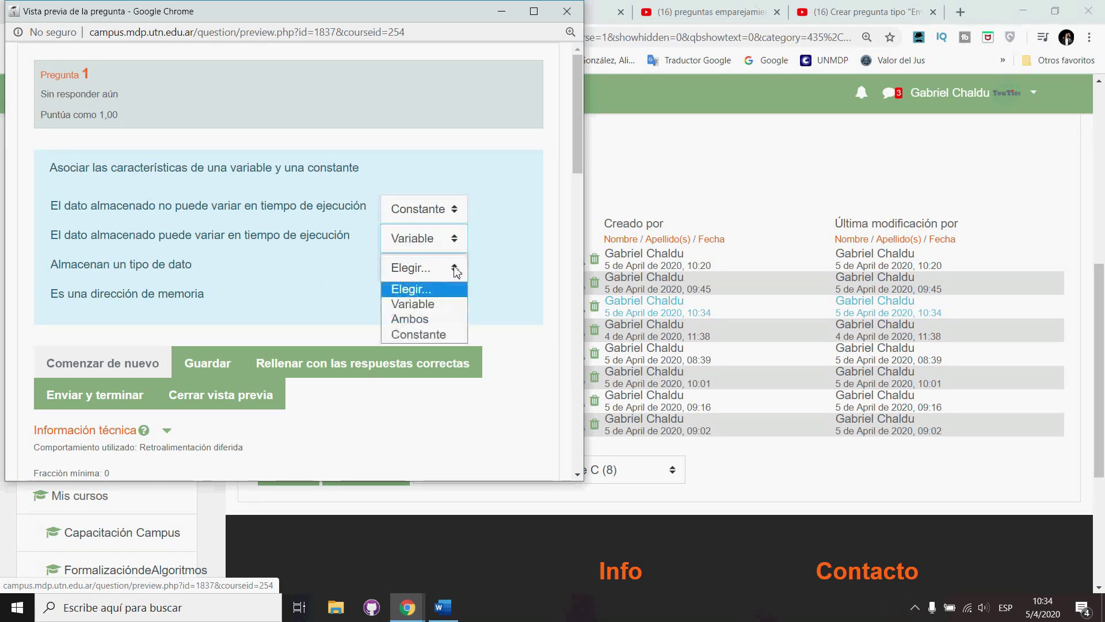
{"action": "left_click", "coordinate": [433, 318]}
{"action": "left_click", "coordinate": [439, 297]}
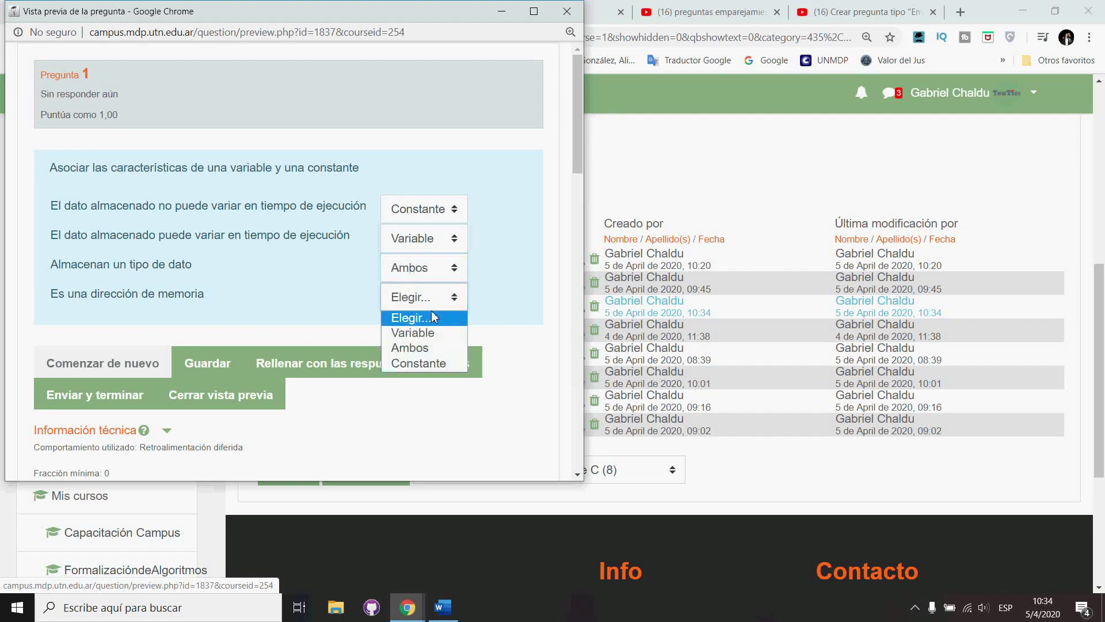
{"action": "left_click", "coordinate": [434, 347]}
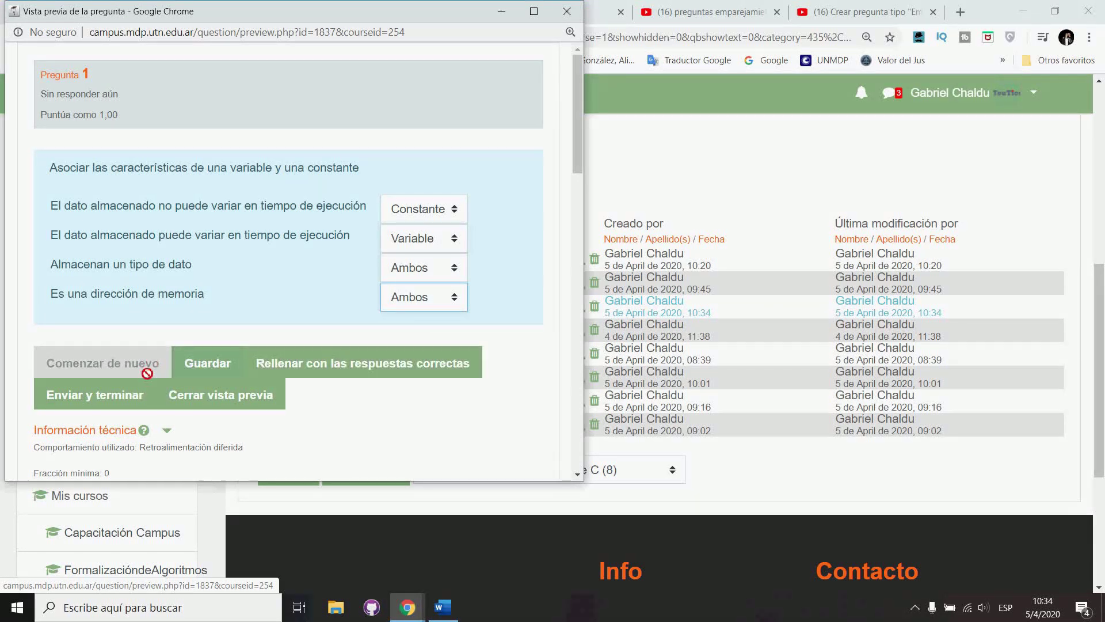
{"action": "left_click", "coordinate": [145, 396]}
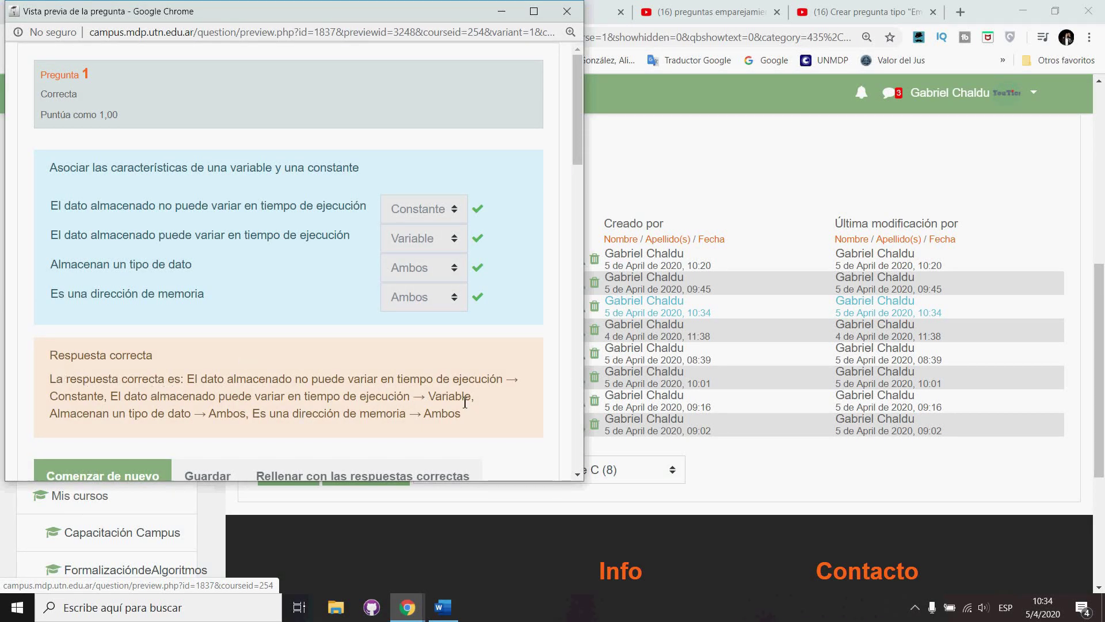
{"action": "left_click_drag", "start_coordinate": [156, 355], "coordinate": [48, 355]}
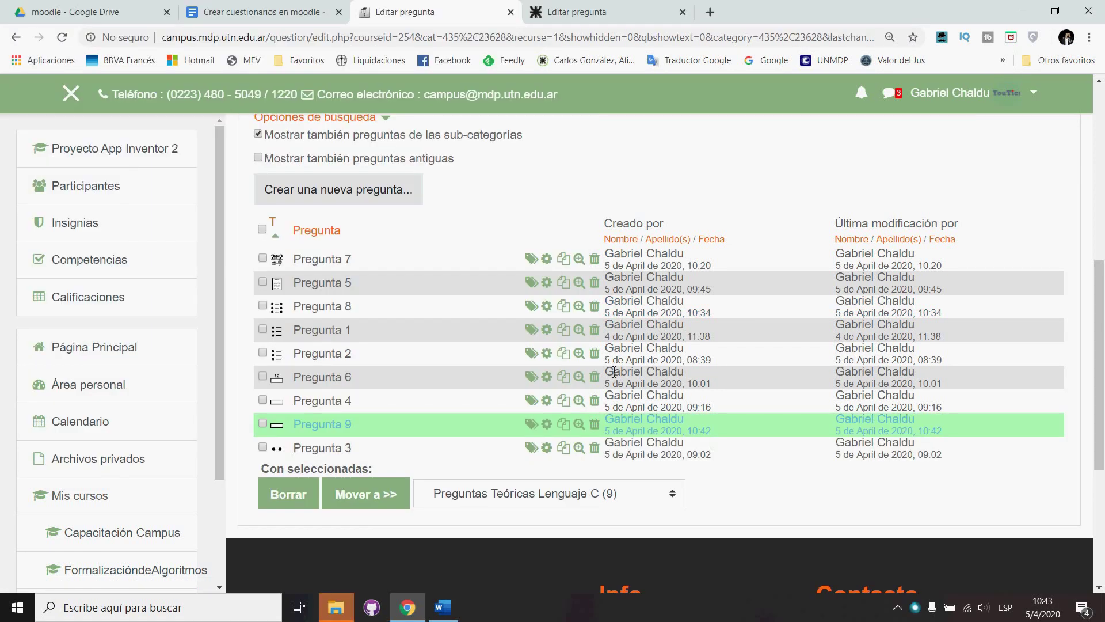
Add a new question of type Emparejamiento aleatorio to the question bank
{"action": "left_click", "coordinate": [366, 191]}
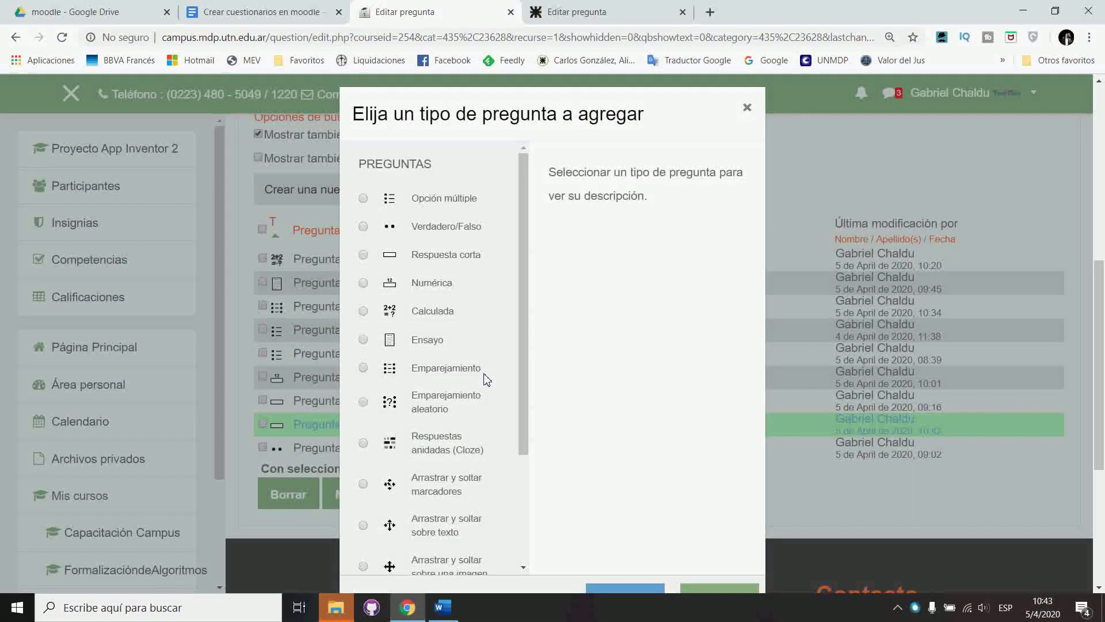
{"action": "left_click", "coordinate": [363, 402]}
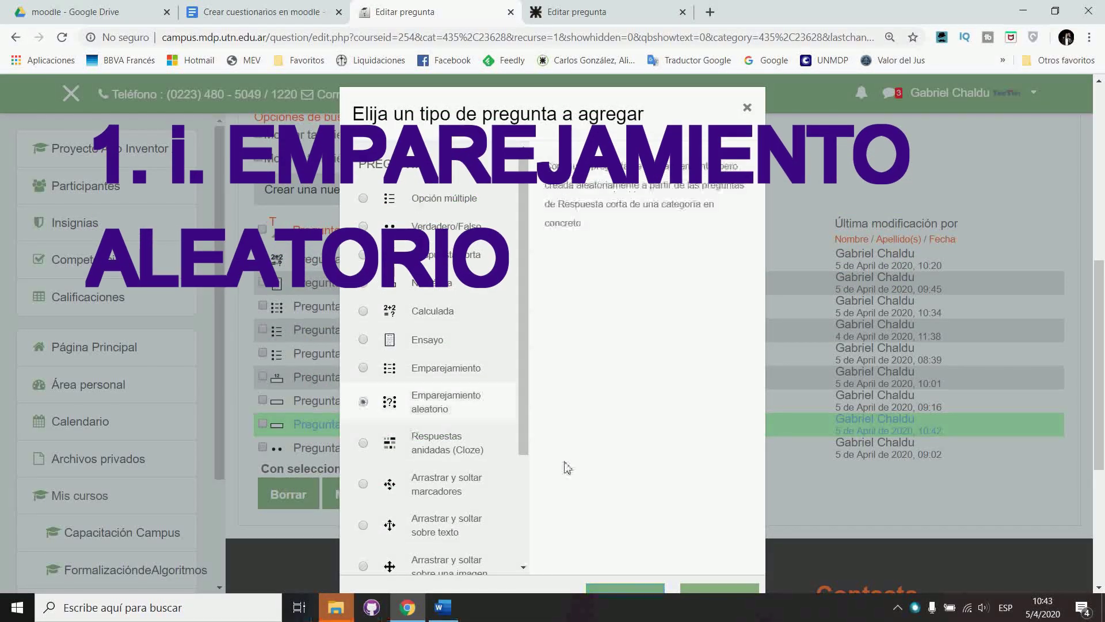
{"action": "scroll", "coordinate": [644, 453], "scroll_direction": "down", "scroll_amount": 1}
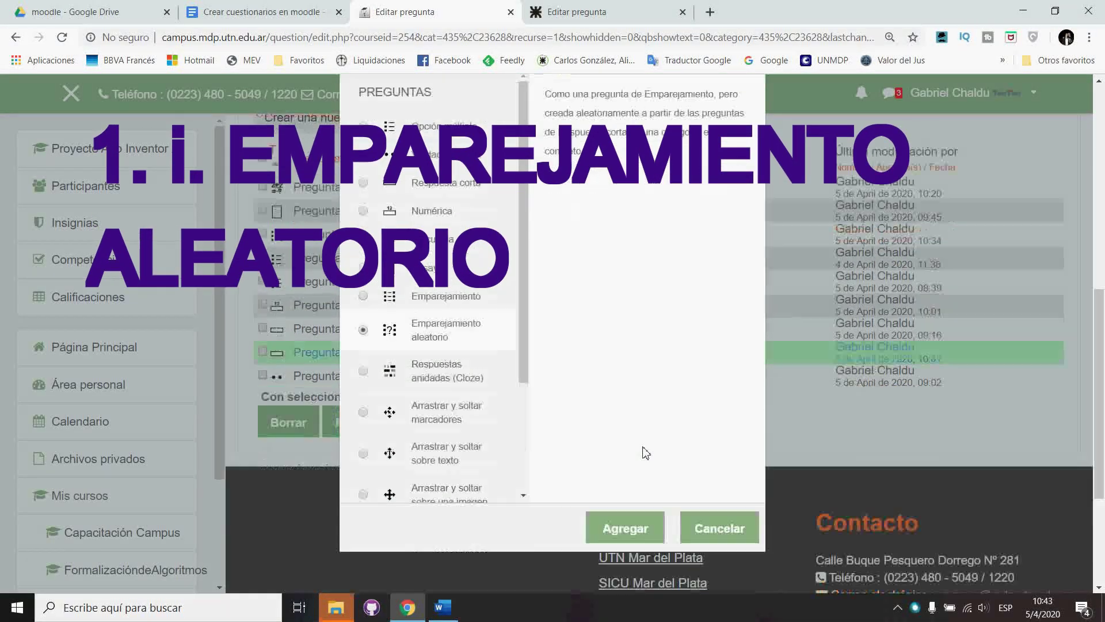
{"action": "left_click", "coordinate": [628, 535]}
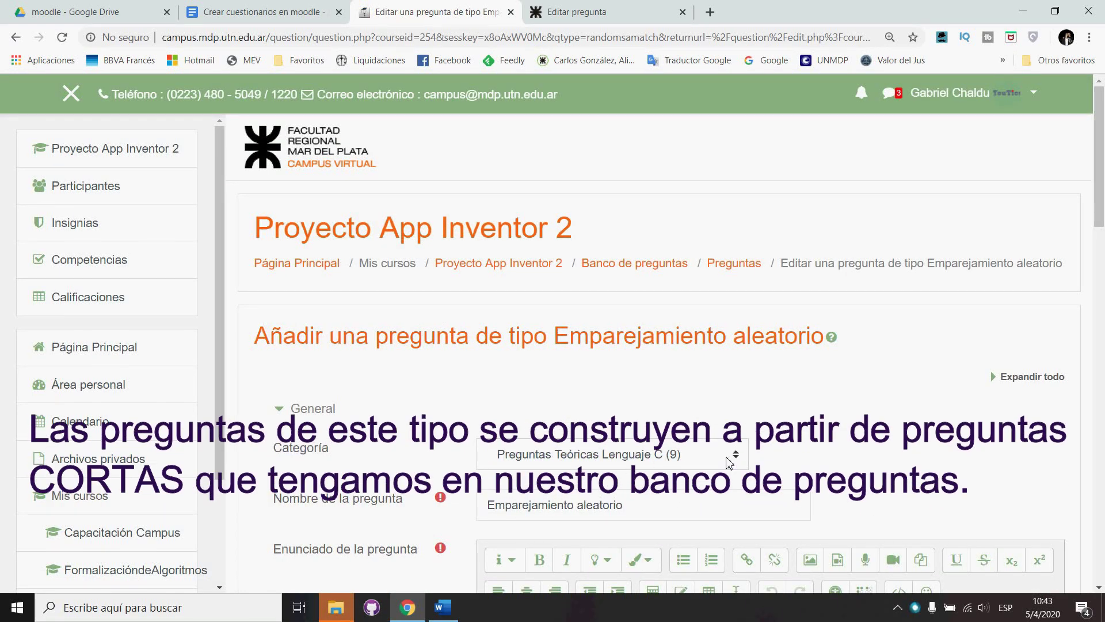
Enter "Indica qué botón seleccionarías en cada caso." as the statement of the random matching question
{"action": "scroll", "coordinate": [729, 462], "scroll_direction": "down", "scroll_amount": 5}
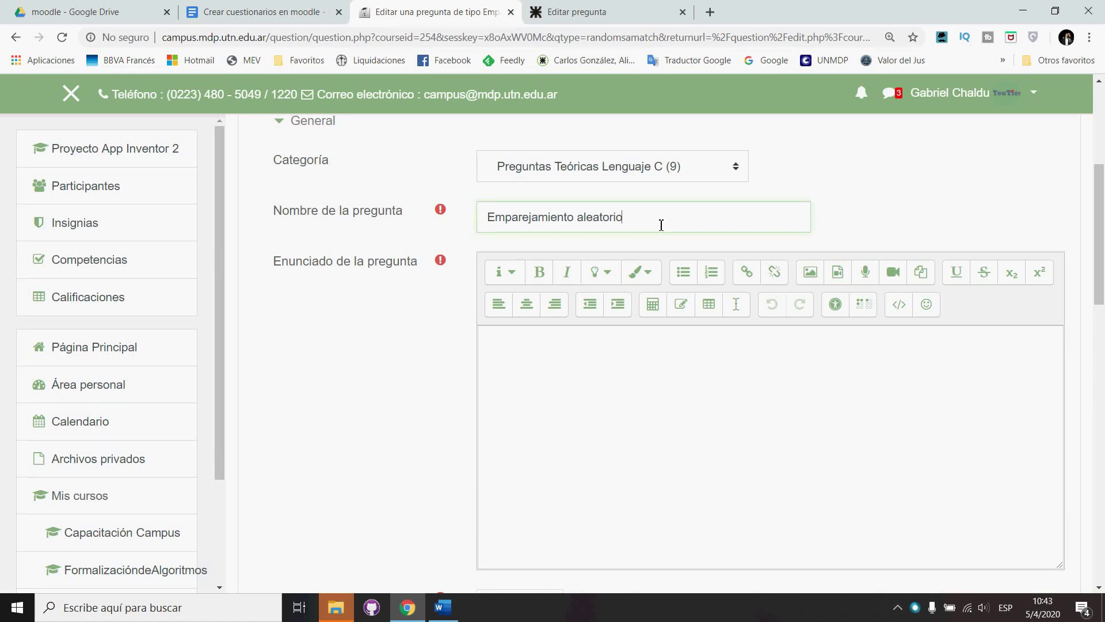
{"action": "left_click", "coordinate": [544, 371]}
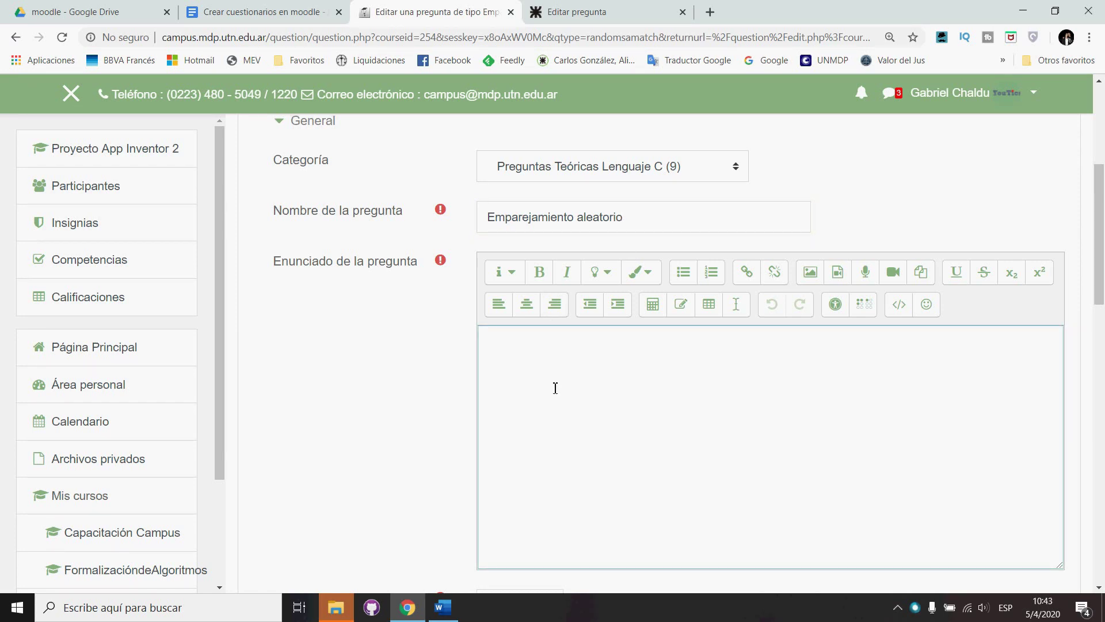
{"action": "type", "text": "Indica qué botón seleccionarías en cada caso."}
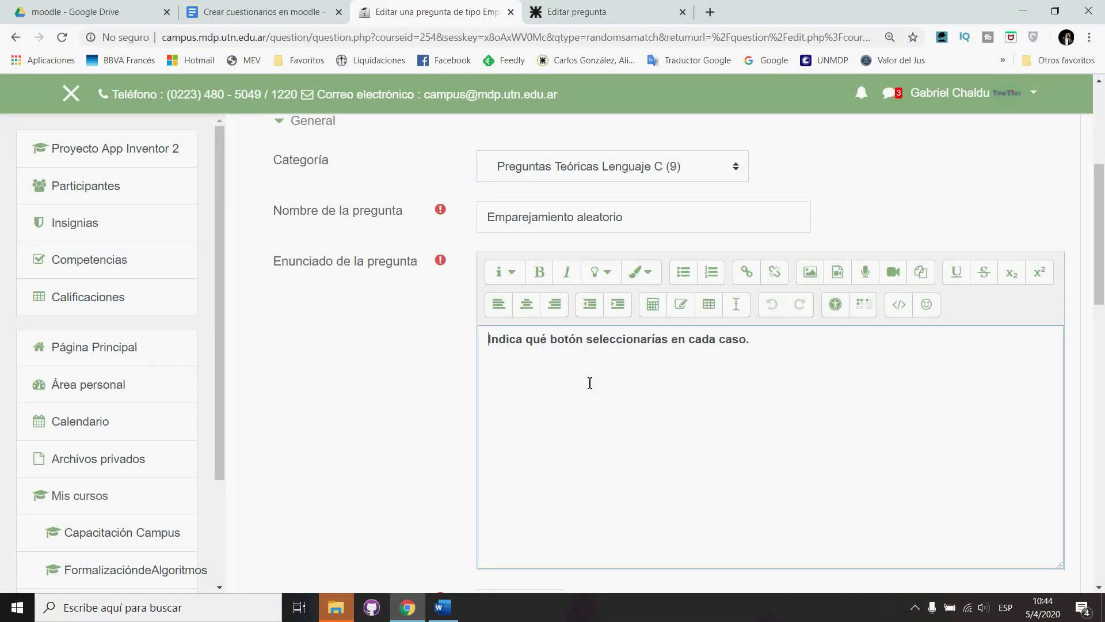
Exclude subcategories from the random matching question and check the options for the number of questions to choose
{"action": "scroll", "coordinate": [575, 345], "scroll_direction": "down", "scroll_amount": 6}
{"action": "left_click", "coordinate": [538, 414]}
{"action": "scroll", "coordinate": [563, 421], "scroll_direction": "down", "scroll_amount": 3}
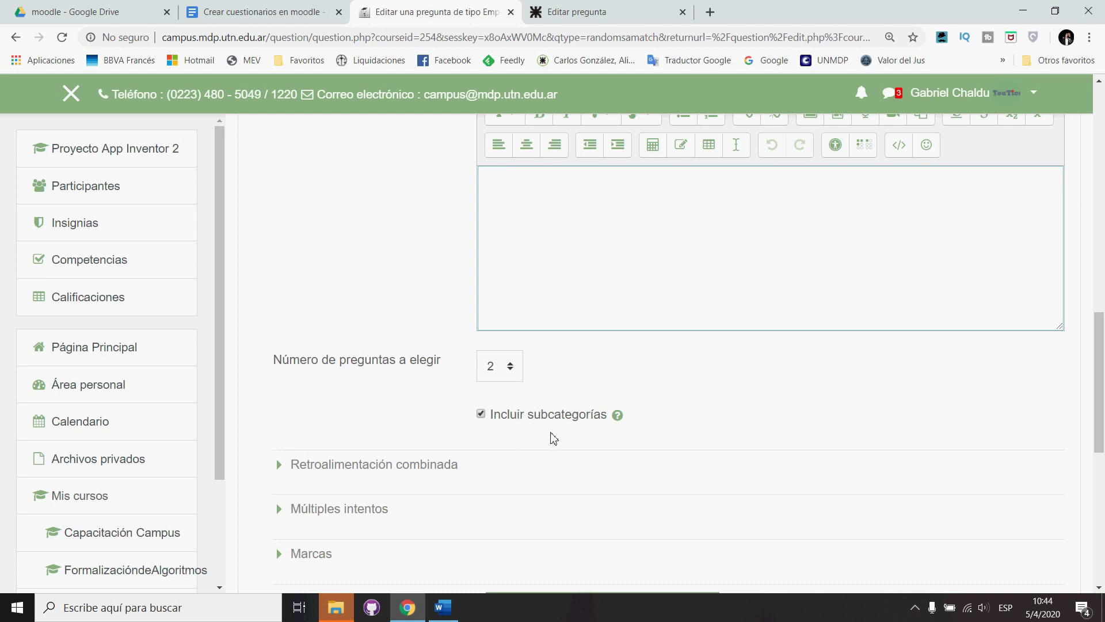
{"action": "left_click", "coordinate": [481, 414]}
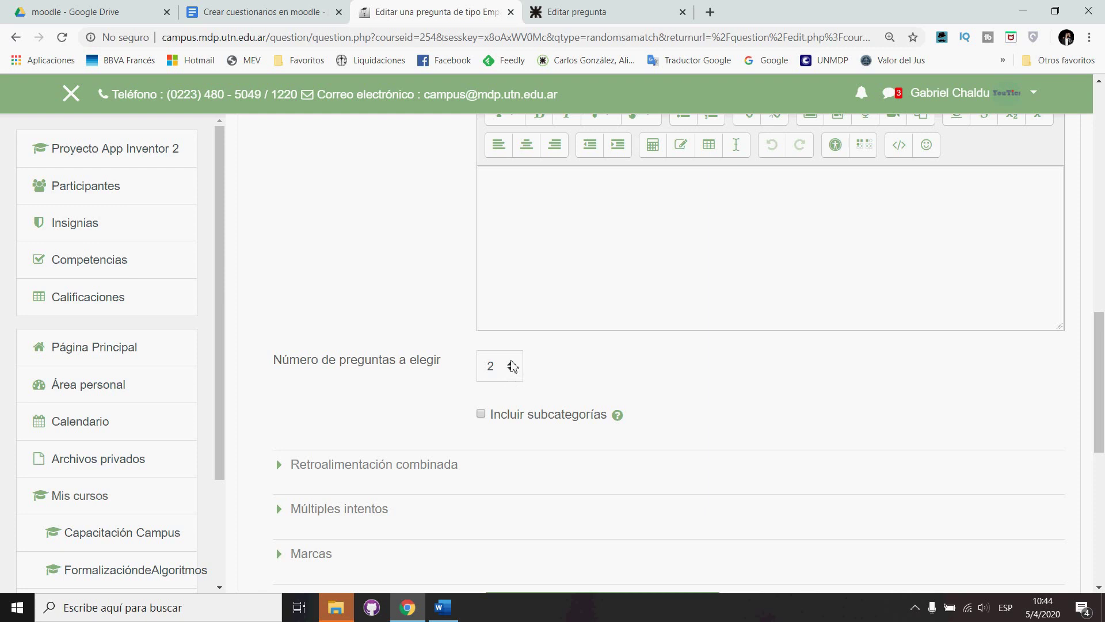
{"action": "left_click", "coordinate": [510, 362]}
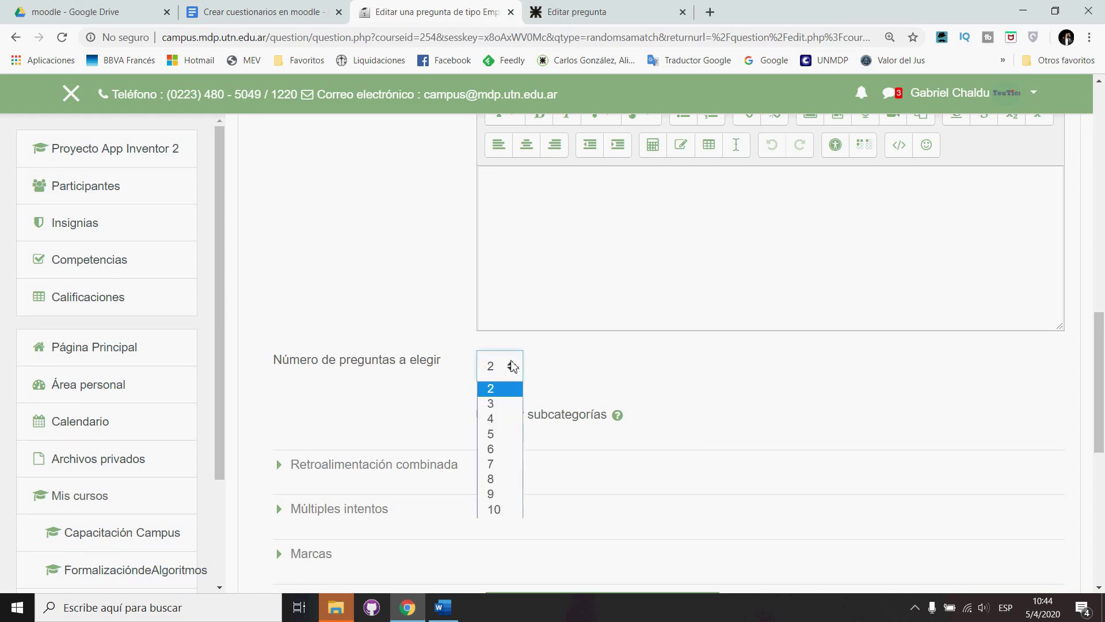
Keep 2 questions to choose, check the combined feedback and multiple attempts sections, and save the random matching question
{"action": "scroll", "coordinate": [512, 366], "scroll_direction": "down", "scroll_amount": 1}
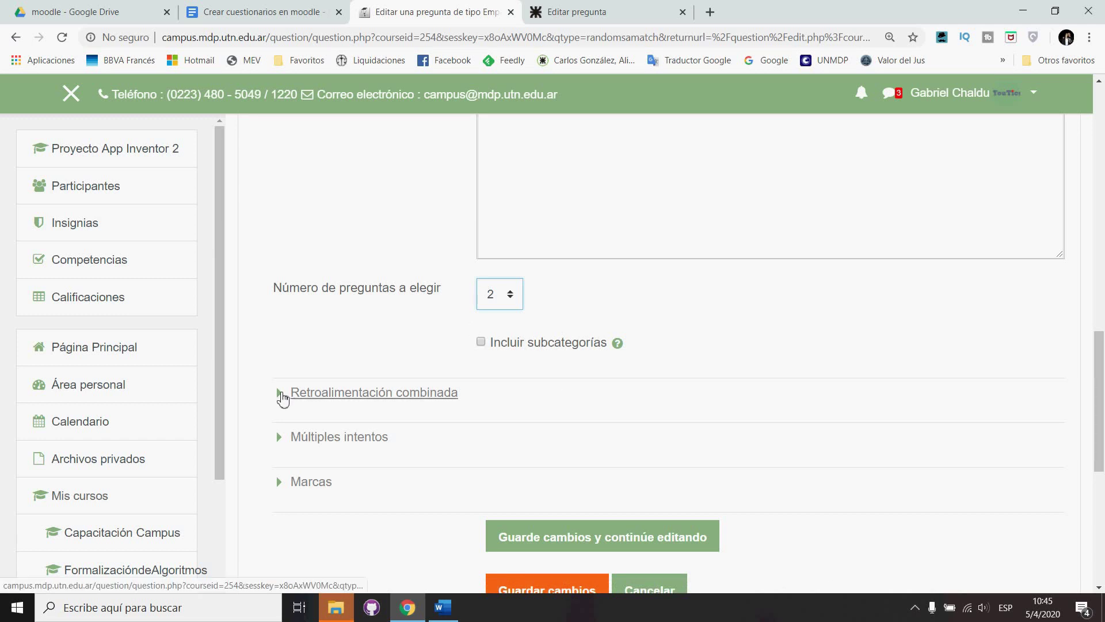
{"action": "scroll", "coordinate": [468, 458], "scroll_direction": "down", "scroll_amount": 2}
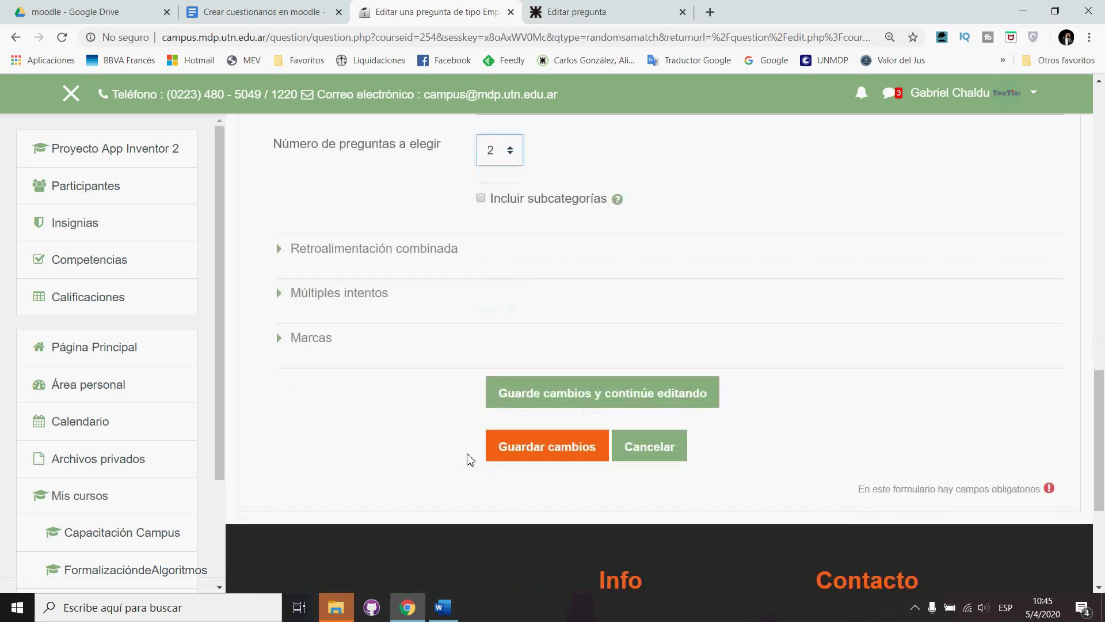
{"action": "left_click", "coordinate": [282, 257]}
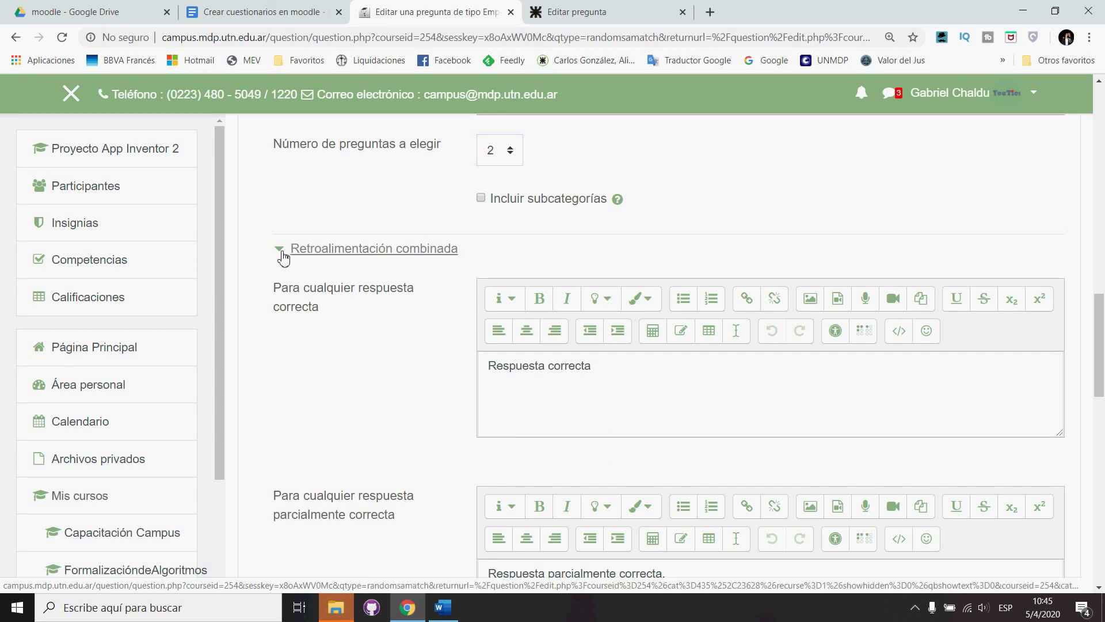
{"action": "left_click", "coordinate": [282, 256]}
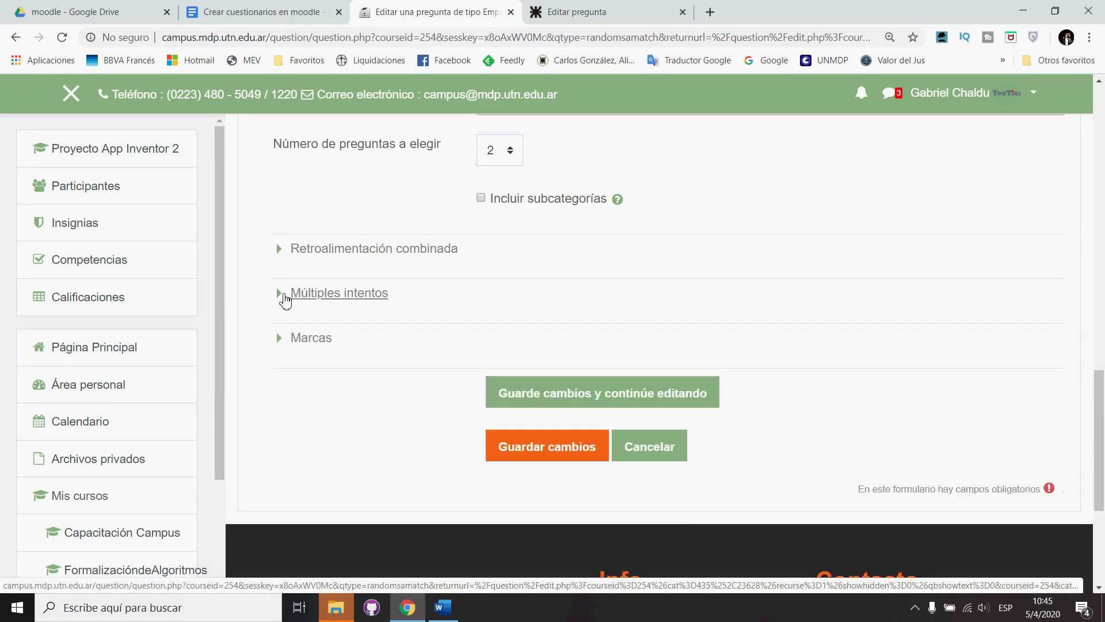
{"action": "left_click", "coordinate": [285, 300]}
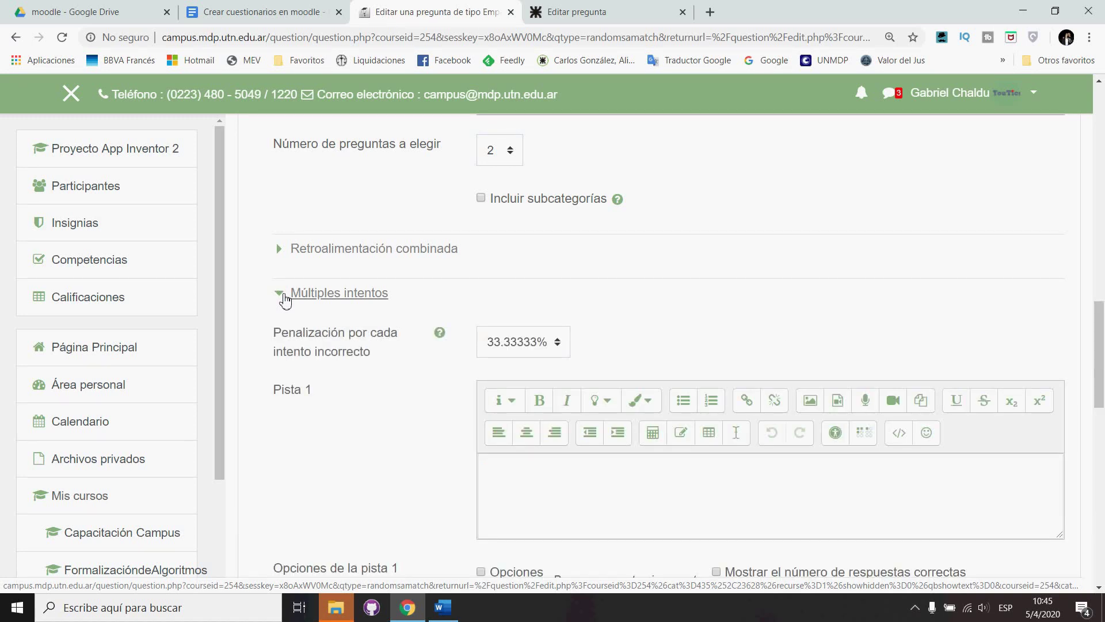
{"action": "left_click", "coordinate": [285, 300]}
{"action": "left_click", "coordinate": [569, 450]}
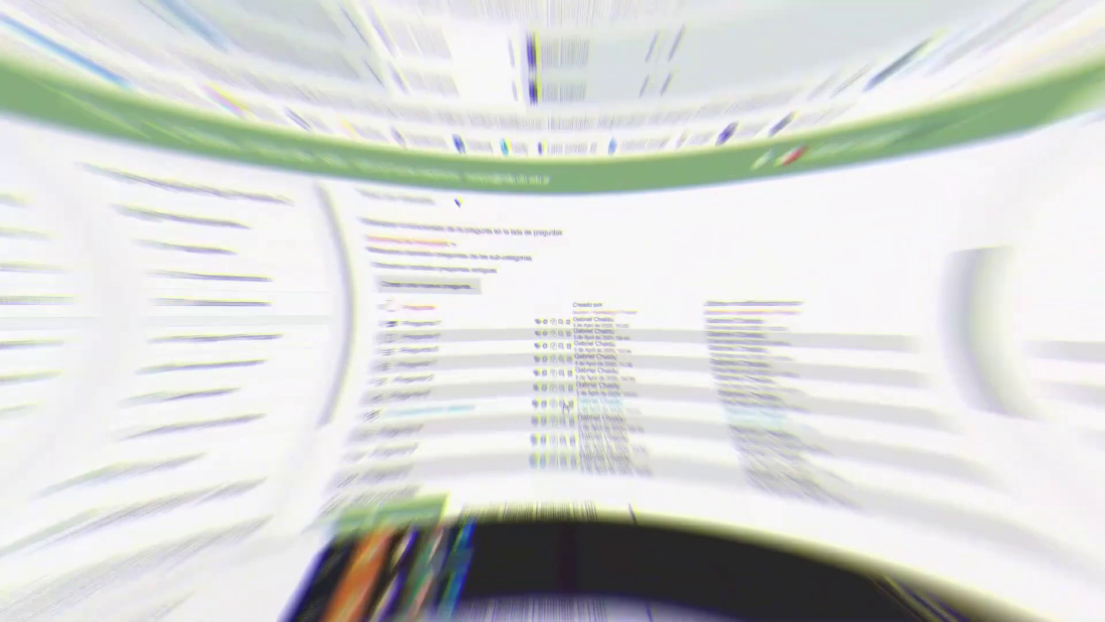
Preview the Emparejamiento aleatorio question from the question bank in a maximized window
{"action": "scroll", "coordinate": [583, 477], "scroll_direction": "down", "scroll_amount": 3}
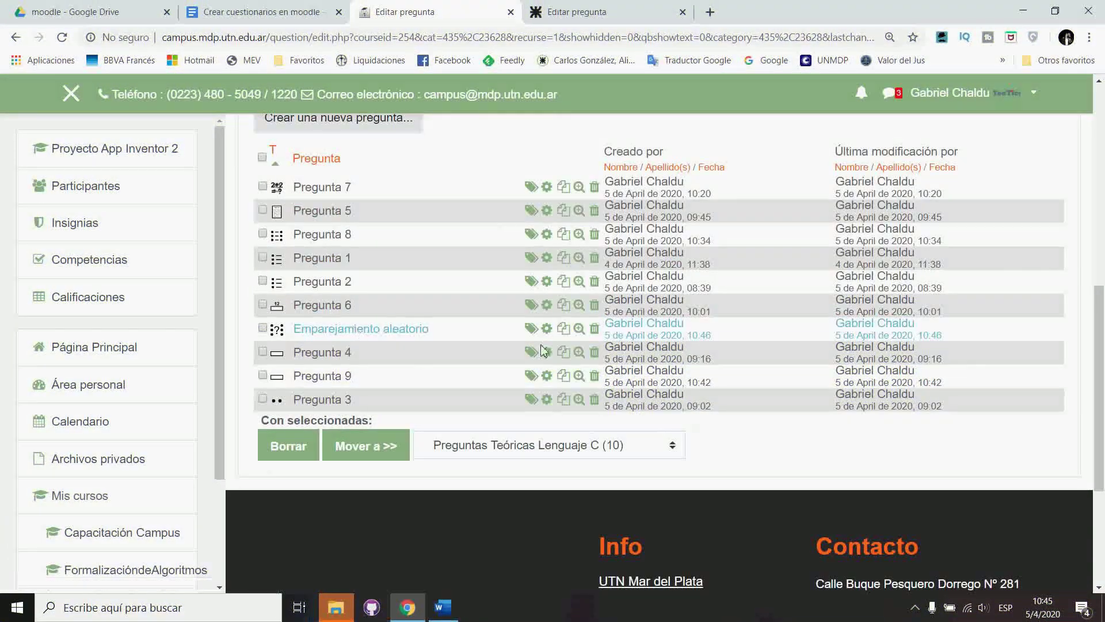
{"action": "left_click", "coordinate": [579, 330]}
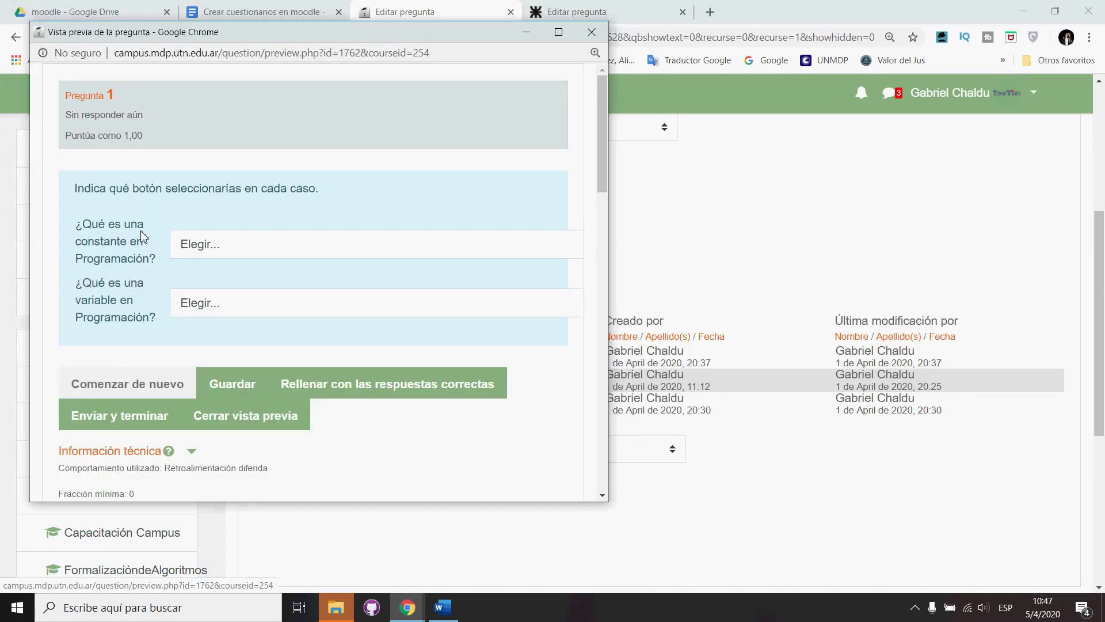
{"action": "left_click", "coordinate": [222, 246]}
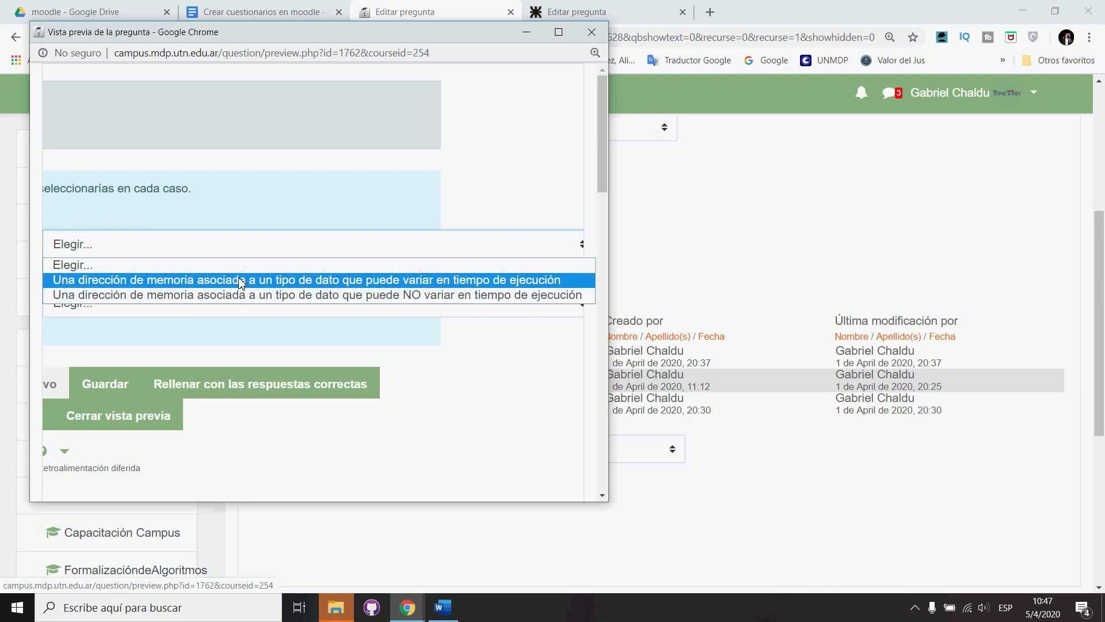
{"action": "left_click", "coordinate": [558, 32]}
Match the constant with the address that can NO variar and the variable with the one that puede variar, and save the preview answers
{"action": "left_click", "coordinate": [458, 120]}
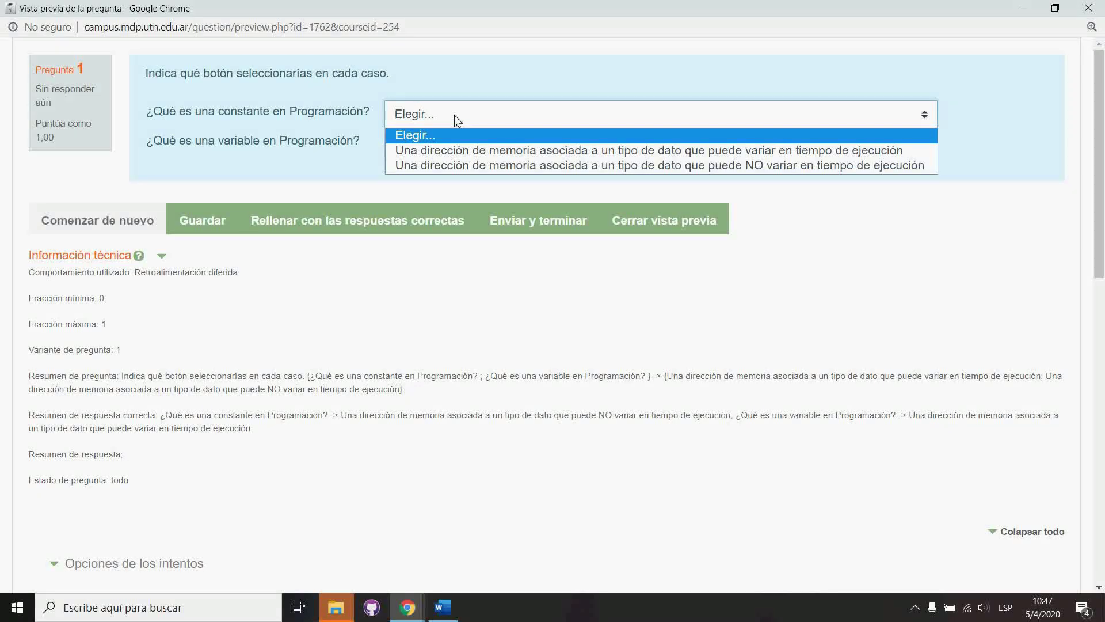
{"action": "left_click", "coordinate": [472, 150]}
{"action": "left_click", "coordinate": [756, 122]}
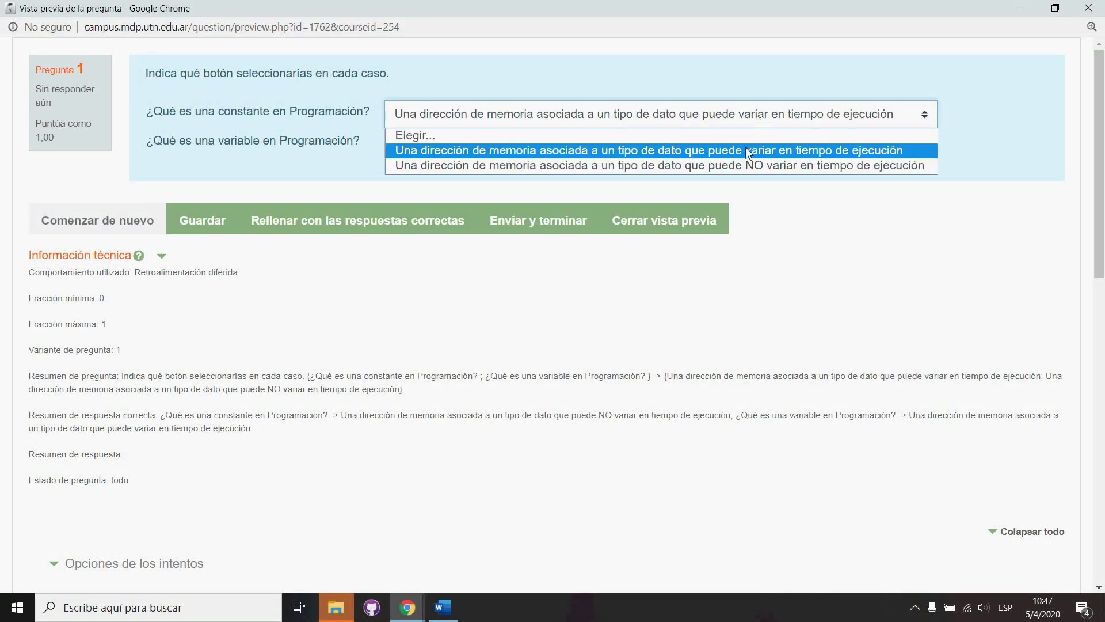
{"action": "left_click", "coordinate": [752, 166]}
{"action": "left_click", "coordinate": [554, 148]}
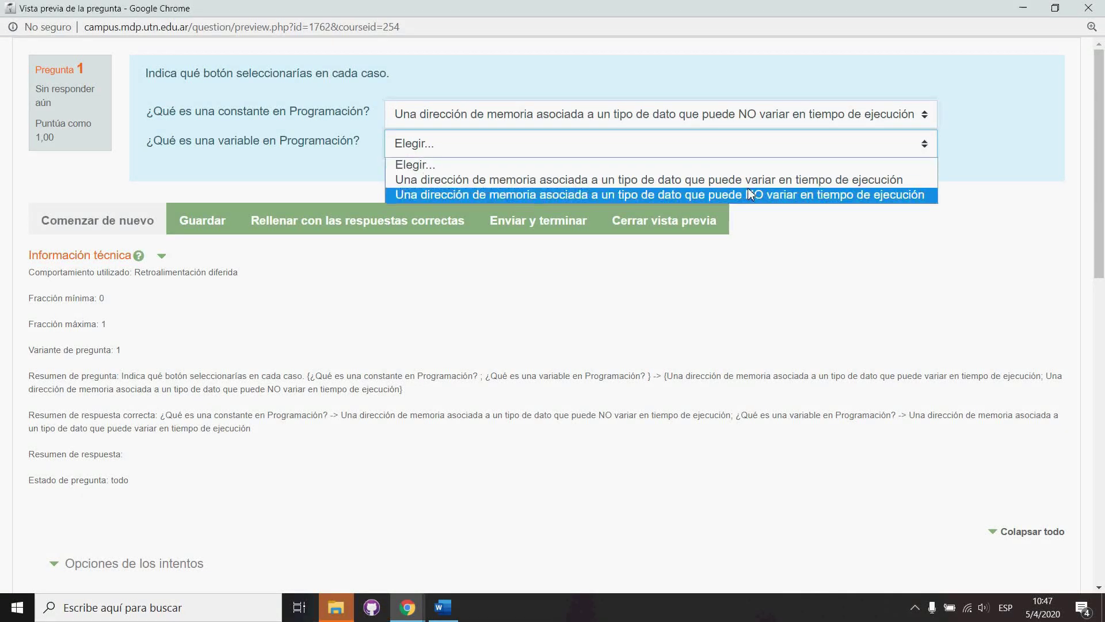
{"action": "left_click", "coordinate": [677, 179]}
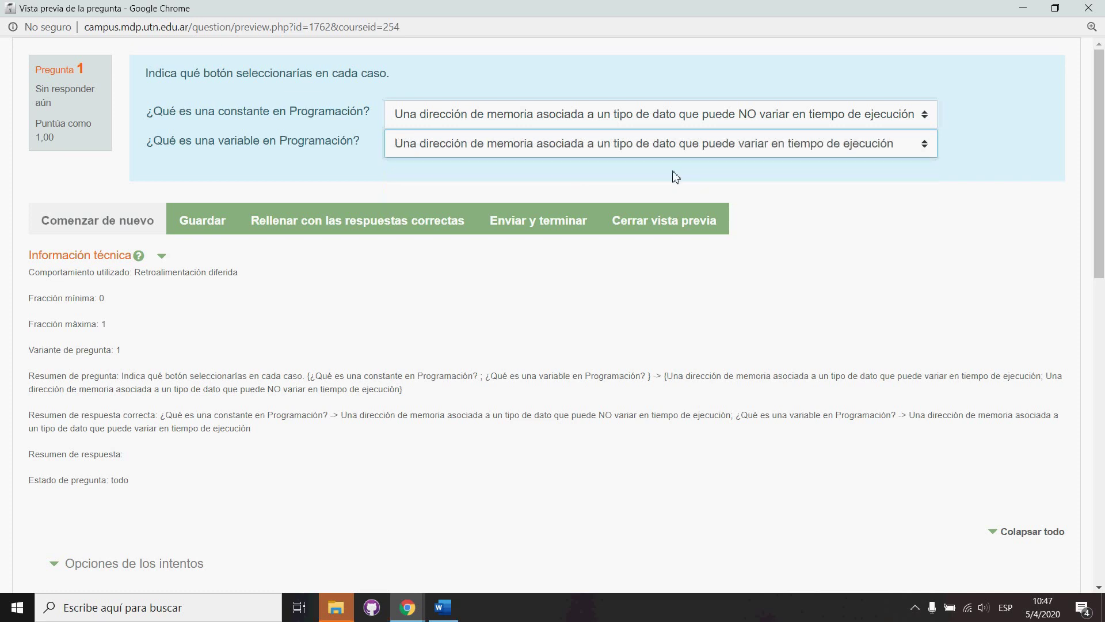
{"action": "left_click", "coordinate": [229, 229]}
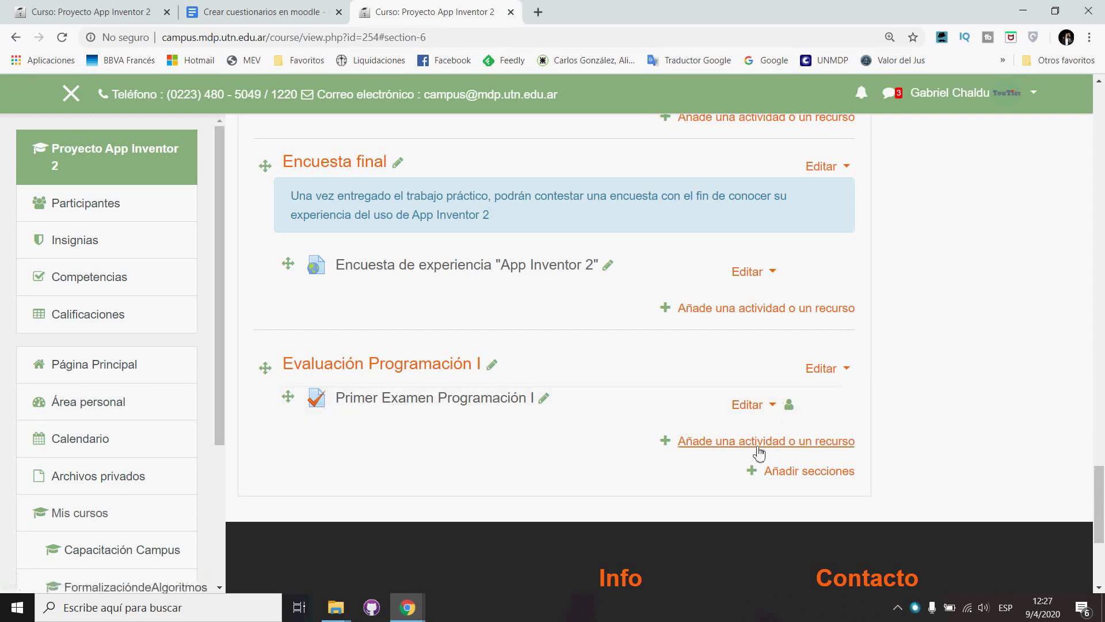
Add a Cuestionario activity to the Evaluación Programación I section of the course
{"action": "left_click", "coordinate": [787, 444]}
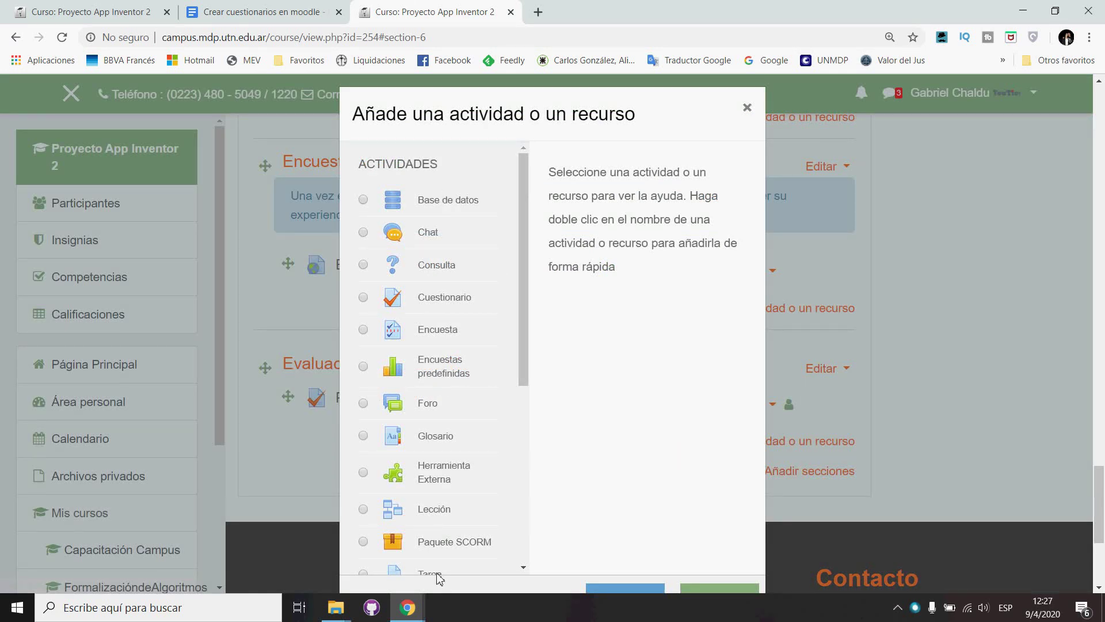
{"action": "left_click", "coordinate": [364, 298]}
{"action": "scroll", "coordinate": [604, 437], "scroll_direction": "down", "scroll_amount": 4}
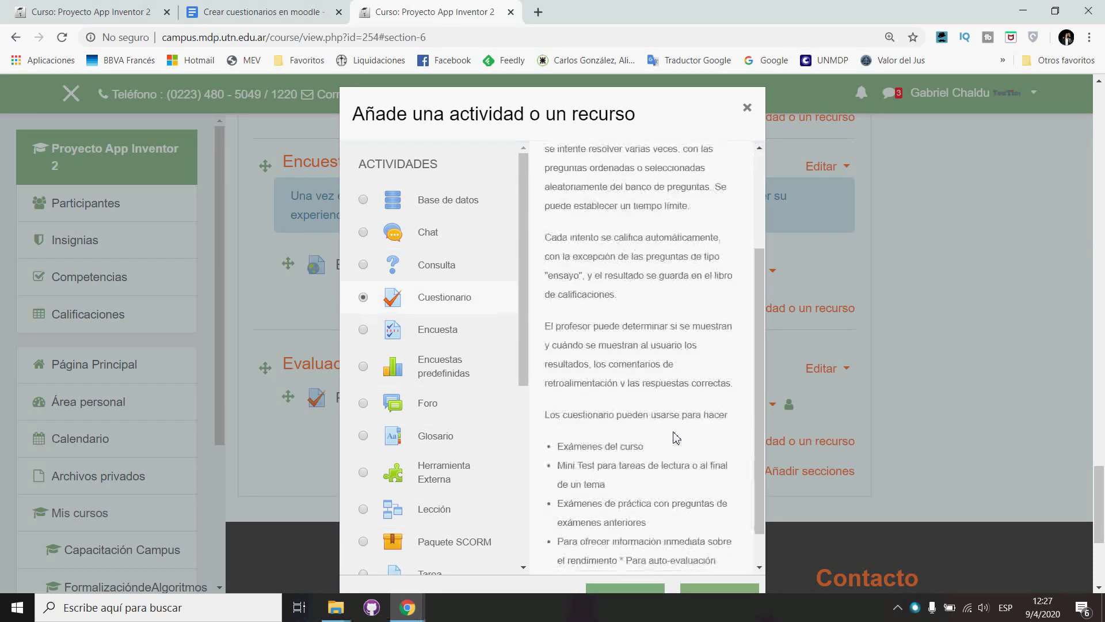
{"action": "scroll", "coordinate": [808, 430], "scroll_direction": "down", "scroll_amount": 3}
{"action": "left_click", "coordinate": [622, 458]}
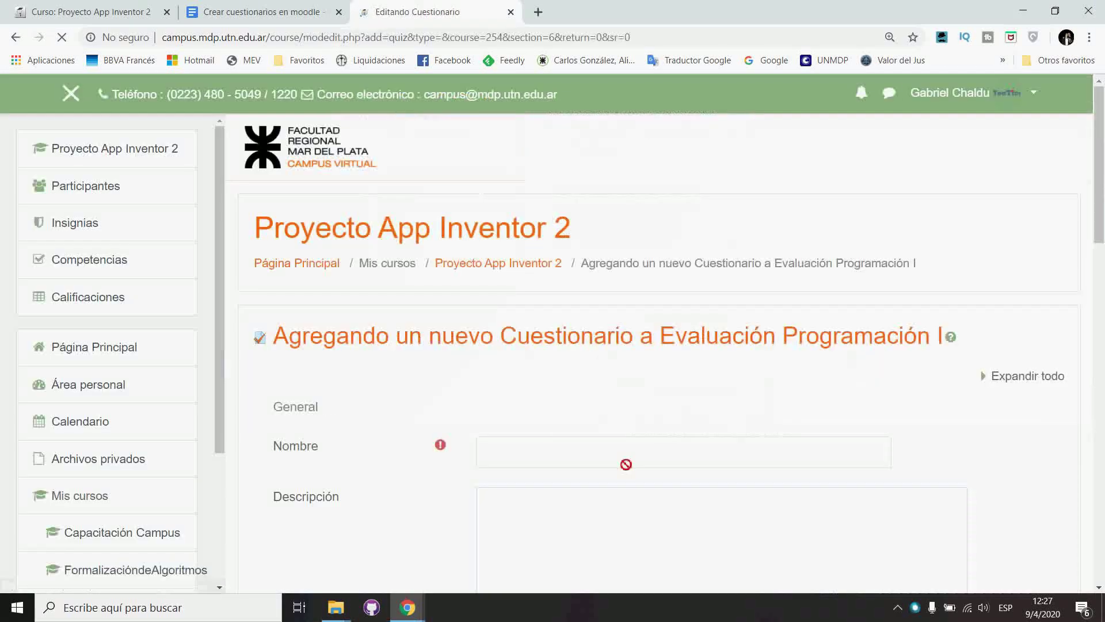
Name the quiz "Segundo parcial Programación I" and add the description "La cantidad de items serán 30.", shown on the course page
{"action": "left_click", "coordinate": [530, 463]}
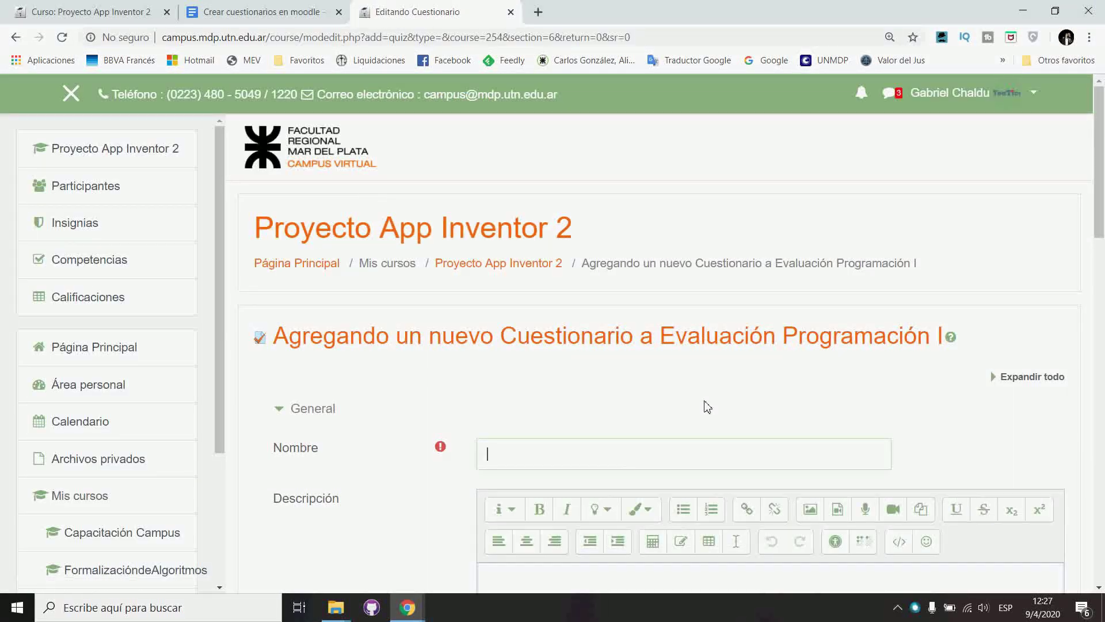
{"action": "type", "text": "Segundo parcial Programación I"}
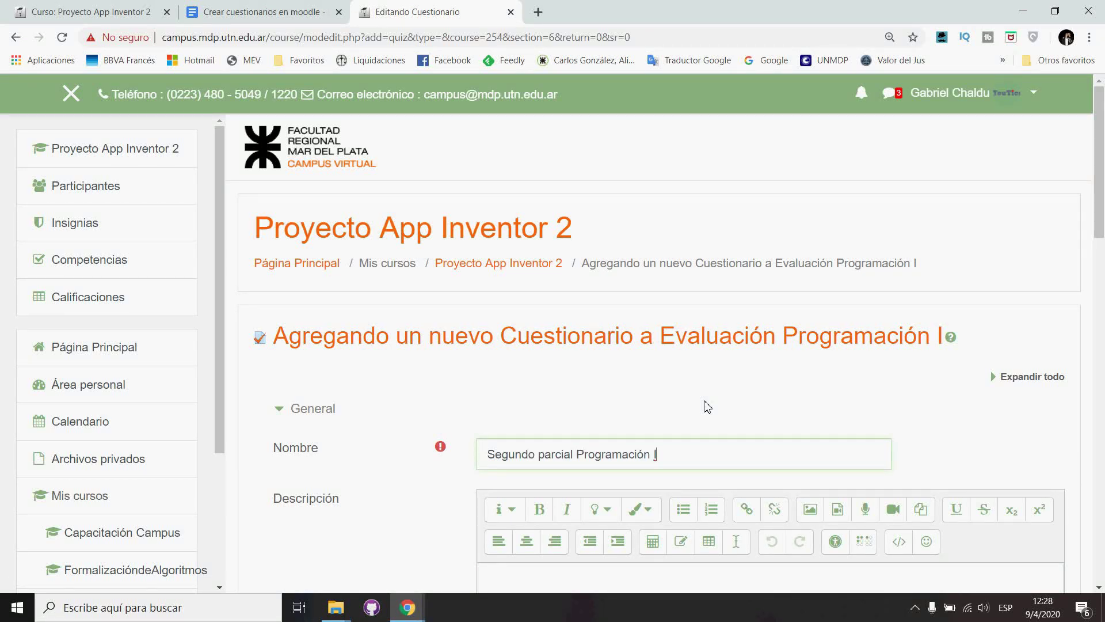
{"action": "scroll", "coordinate": [707, 407], "scroll_direction": "down", "scroll_amount": 4}
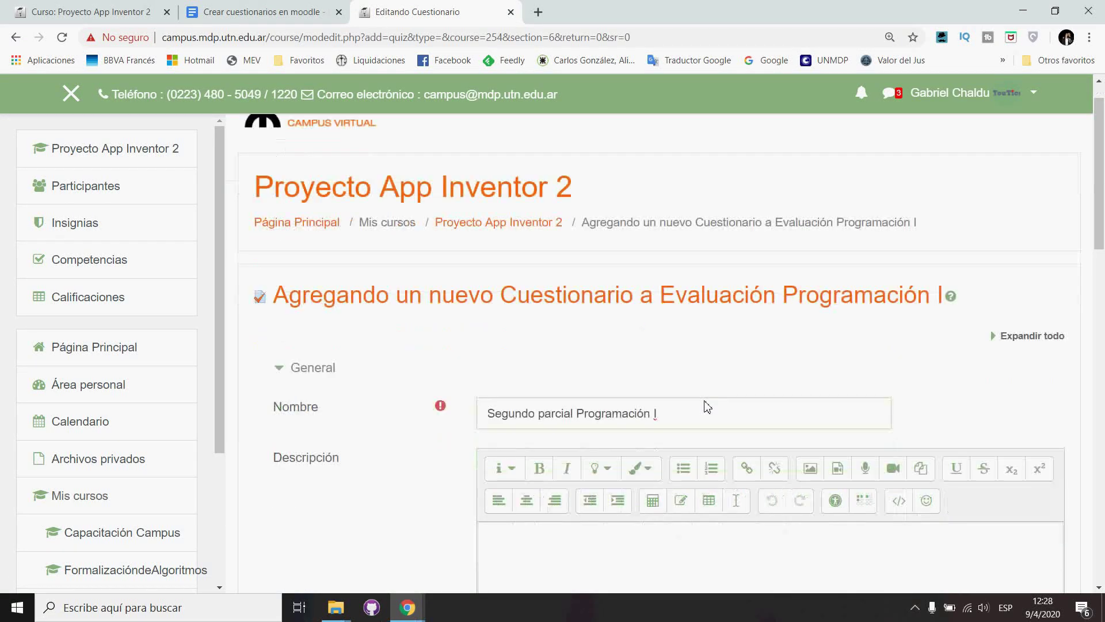
{"action": "left_click", "coordinate": [725, 371]}
{"action": "type", "text": "L"}
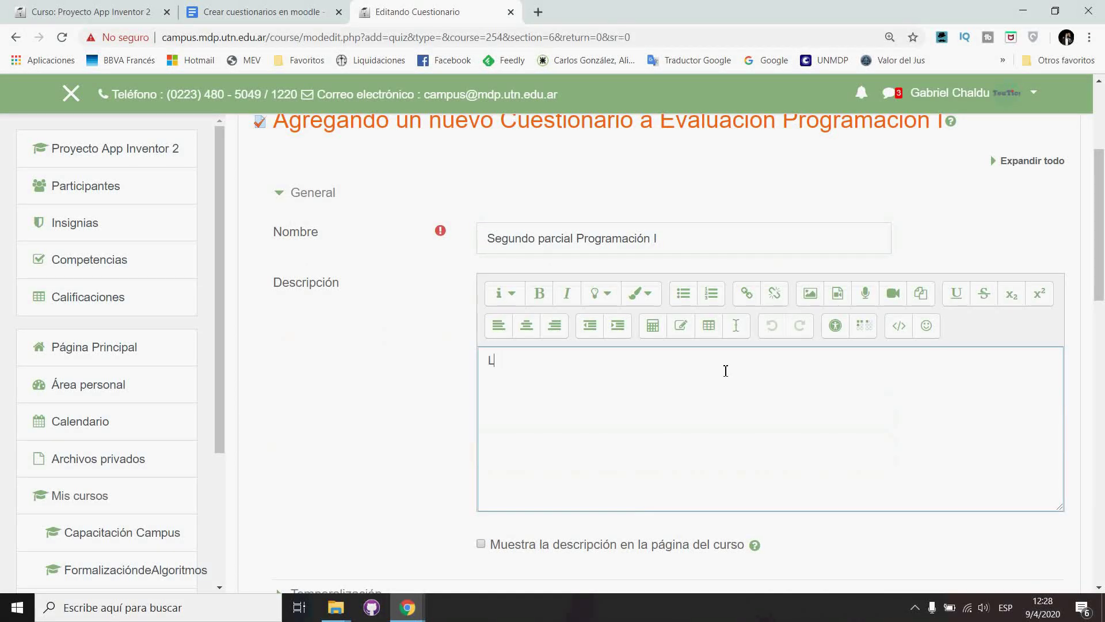
{"action": "type", "text": "a cantidad de items serán 30."}
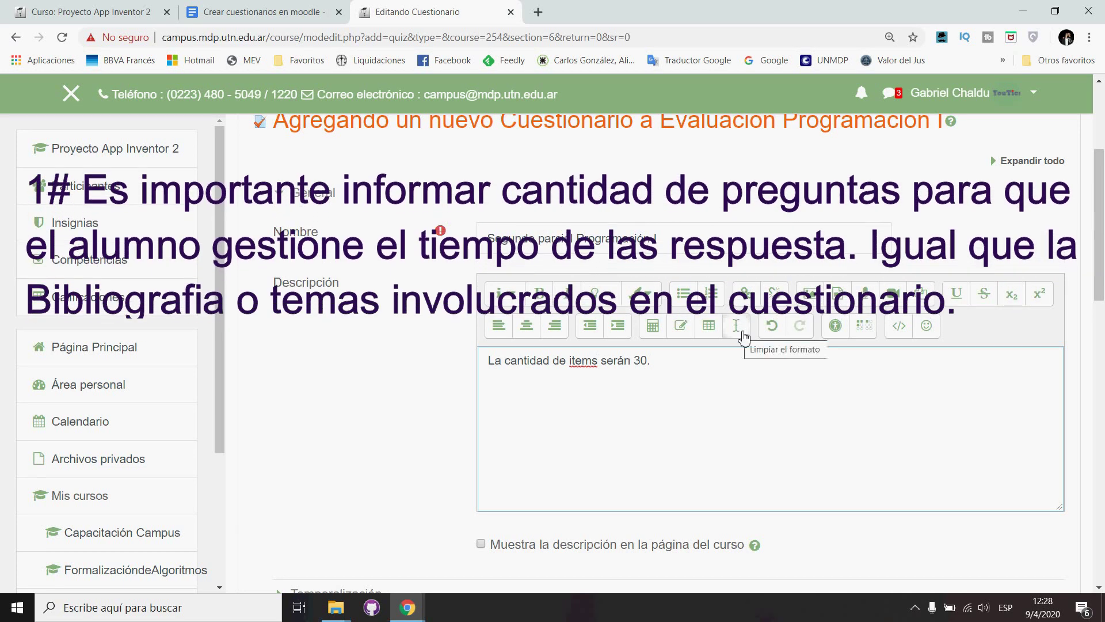
{"action": "left_click", "coordinate": [482, 545]}
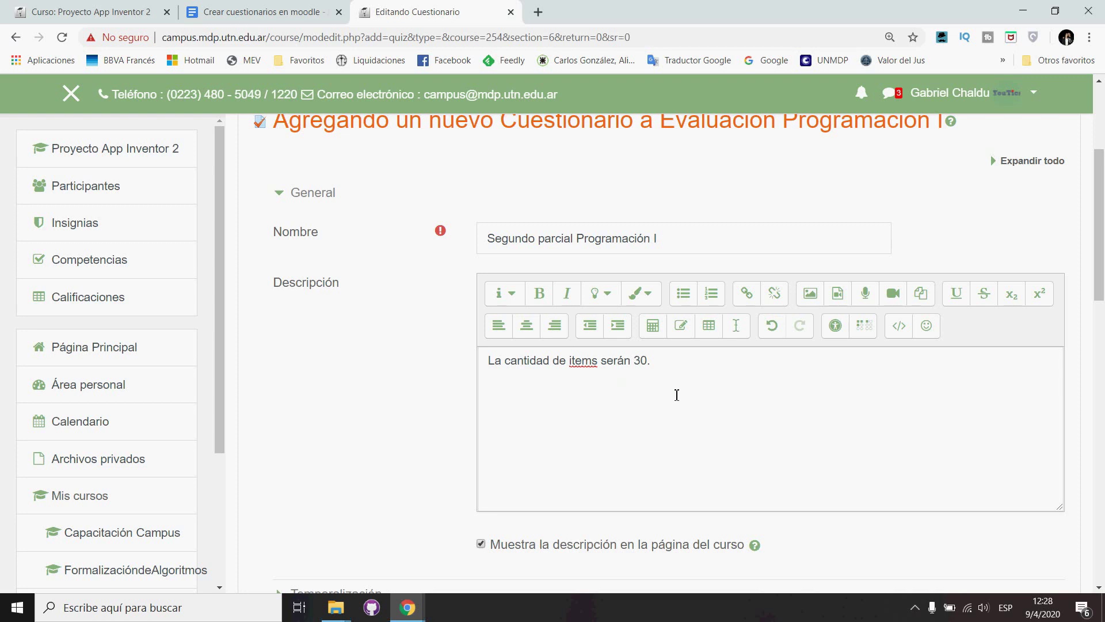
{"action": "left_click_drag", "start_coordinate": [662, 365], "coordinate": [464, 358]}
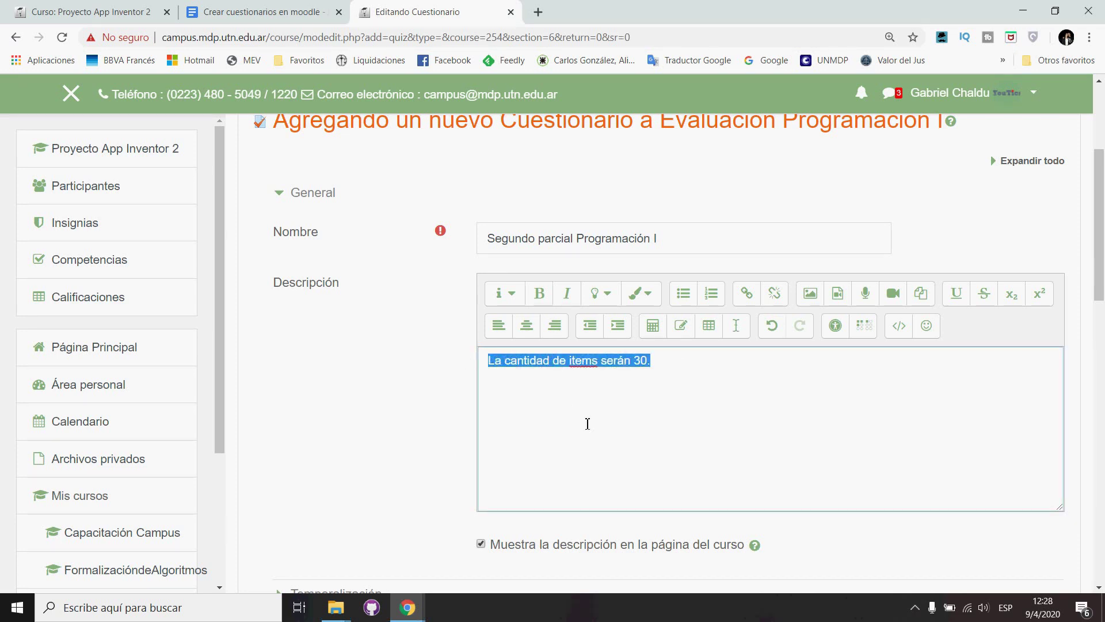
Enable both the opening and the closing date of the quiz in its Temporalización settings
{"action": "scroll", "coordinate": [588, 423], "scroll_direction": "down", "scroll_amount": 1}
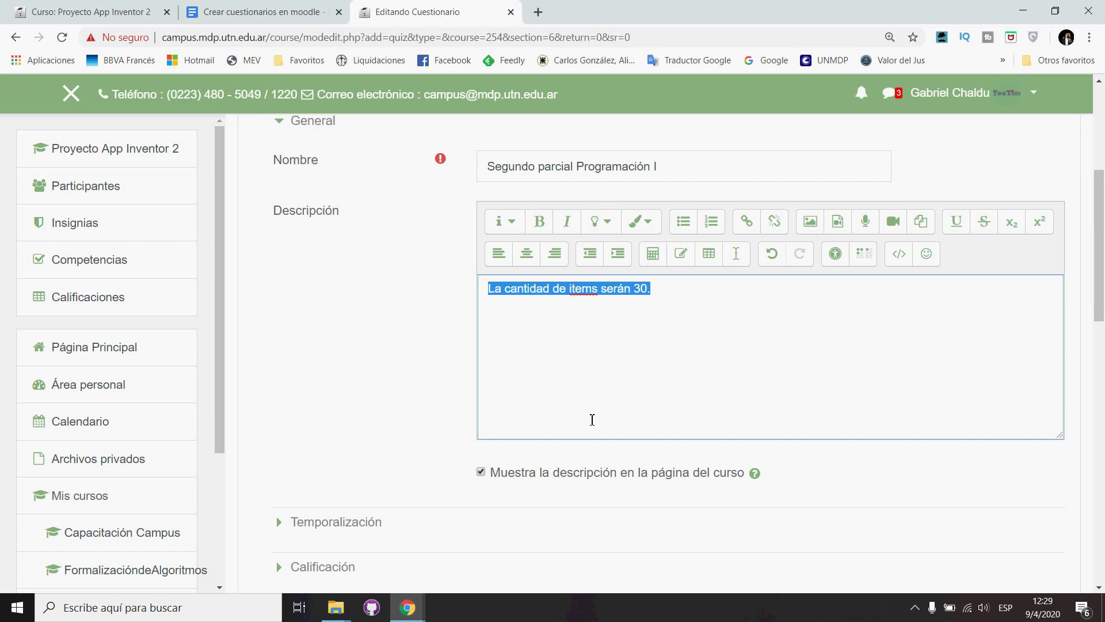
{"action": "scroll", "coordinate": [593, 419], "scroll_direction": "down", "scroll_amount": 3}
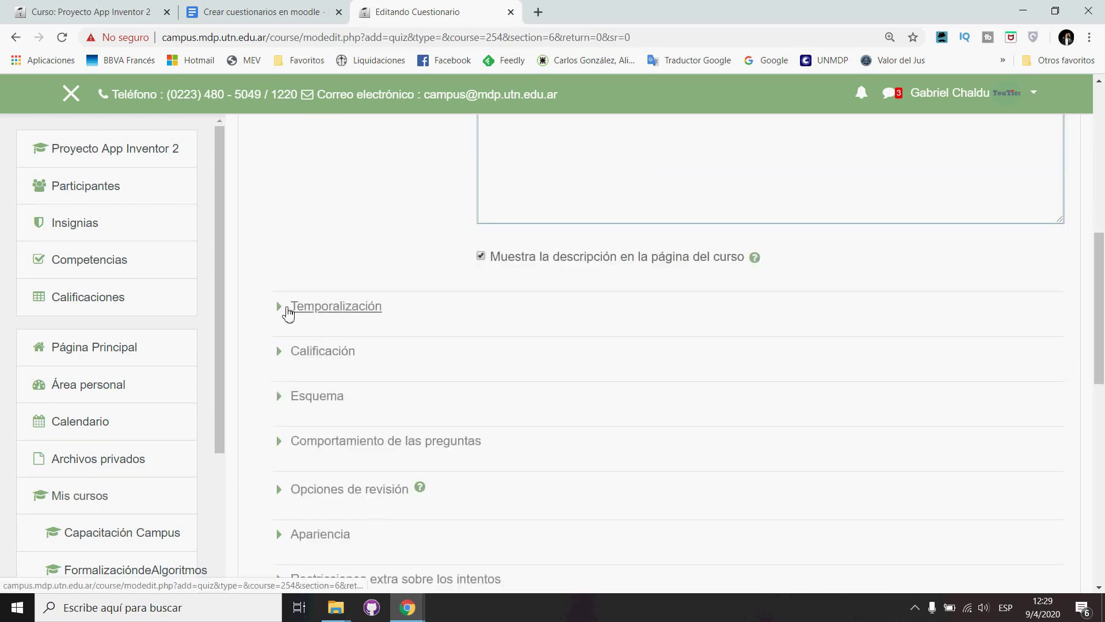
{"action": "left_click", "coordinate": [288, 311]}
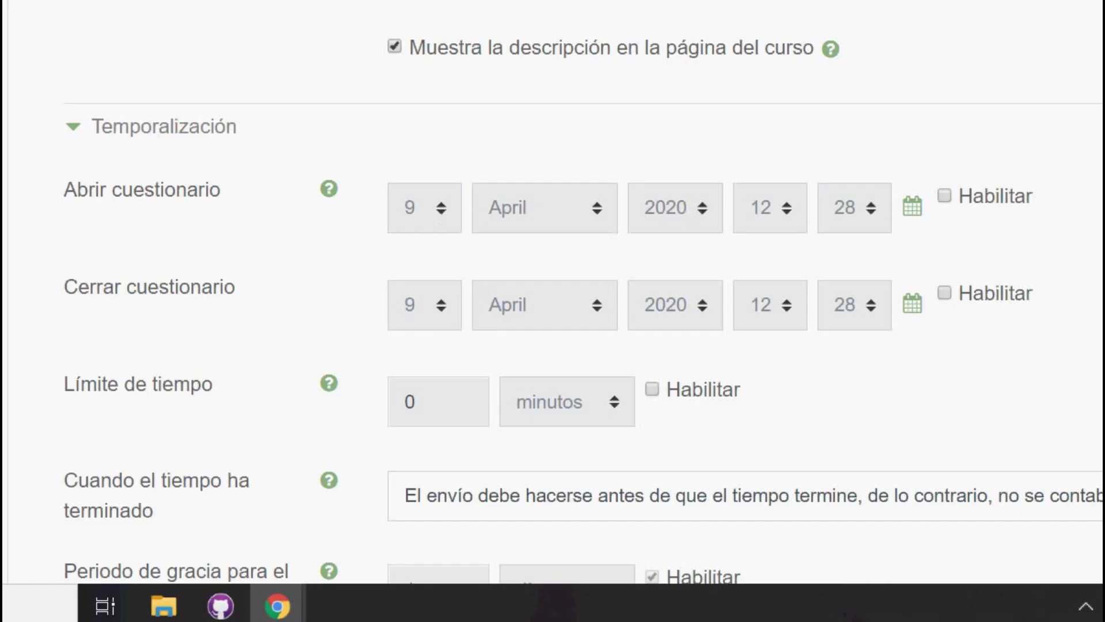
{"action": "left_click", "coordinate": [945, 195]}
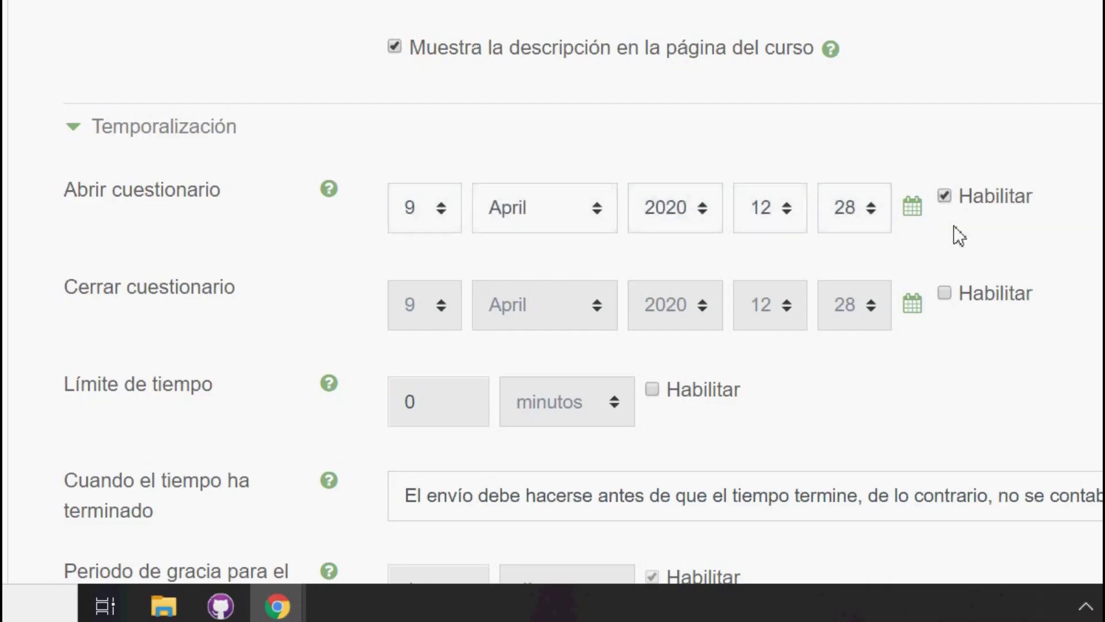
{"action": "left_click", "coordinate": [951, 291]}
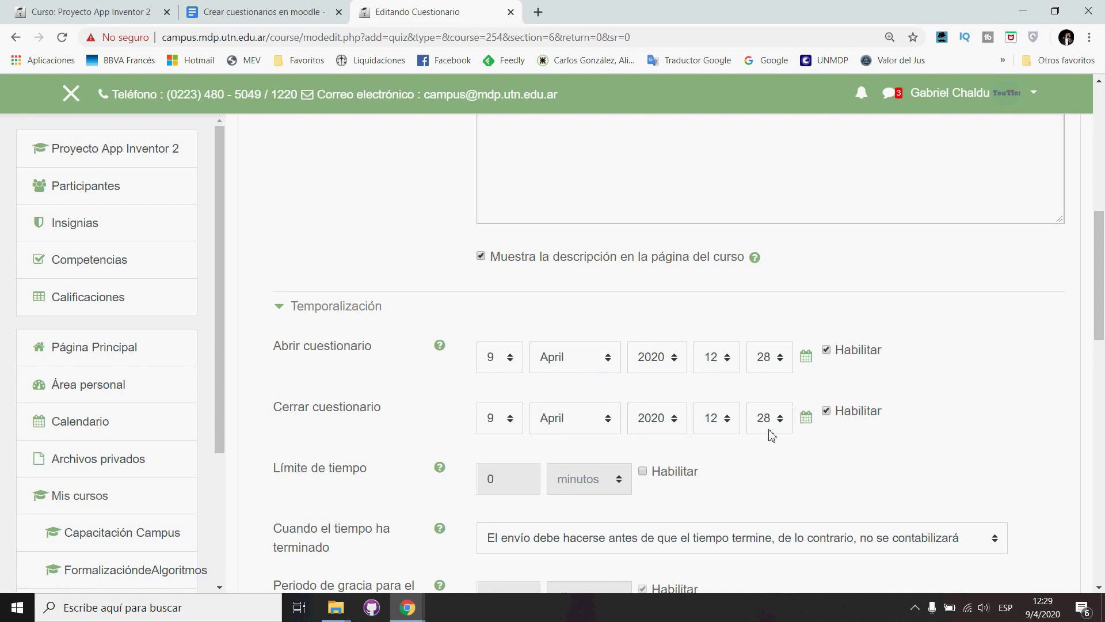
Enable the quiz's time limit and set it to 30 minutes
{"action": "scroll", "coordinate": [772, 433], "scroll_direction": "down", "scroll_amount": 1}
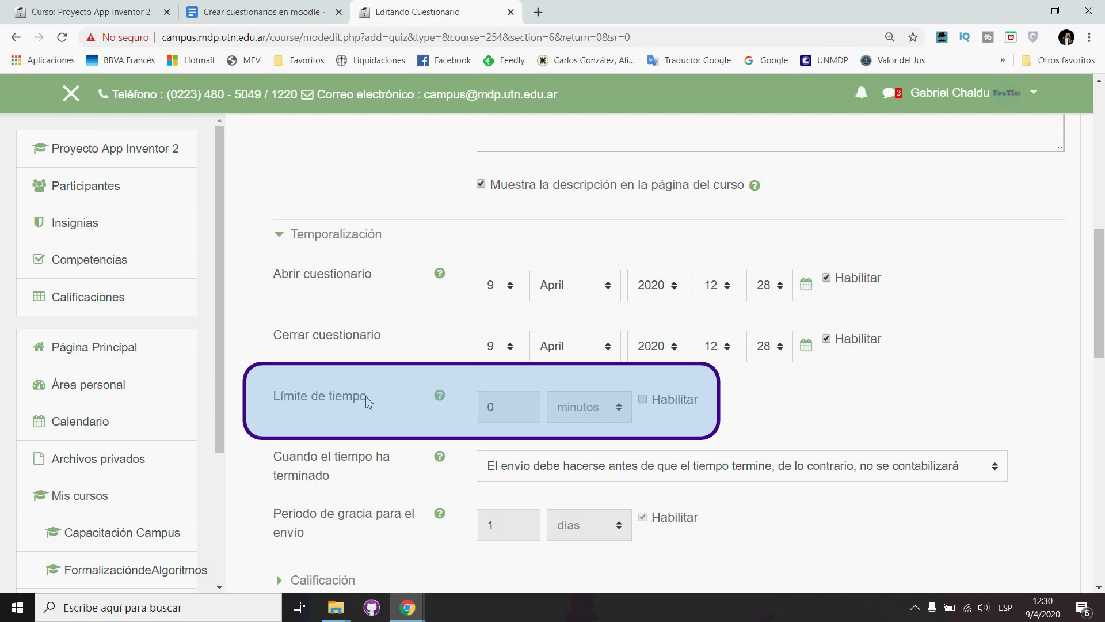
{"action": "left_click", "coordinate": [646, 402]}
{"action": "left_click_drag", "start_coordinate": [520, 411], "coordinate": [476, 413]}
{"action": "type", "text": "30"}
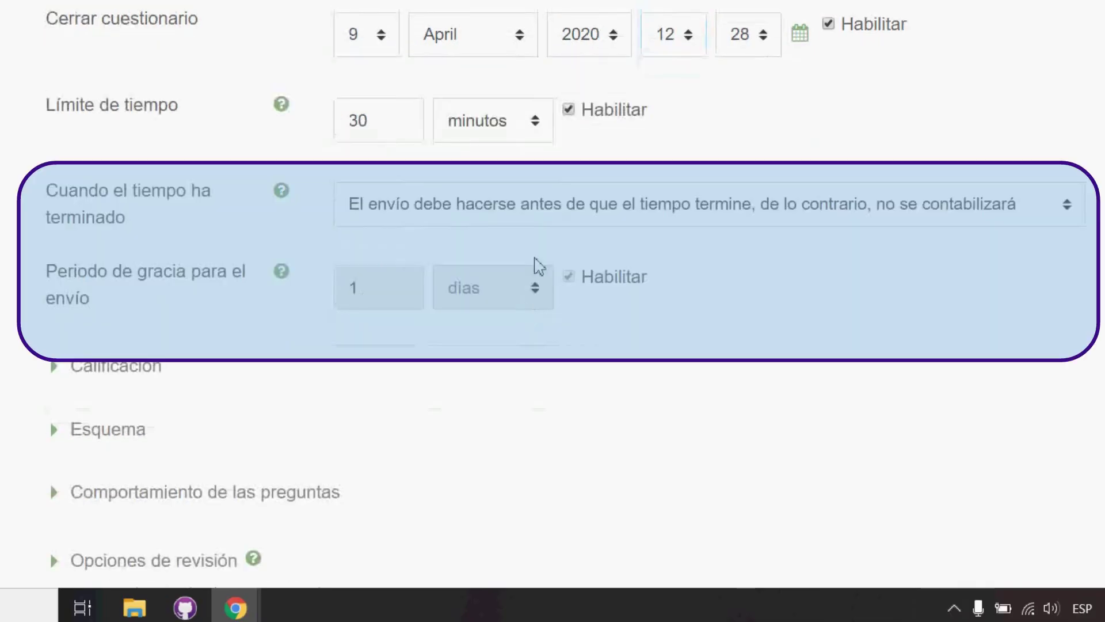
Choose automatic submission when the time runs out and set the quiz's closing hour to 14
{"action": "left_click", "coordinate": [545, 210]}
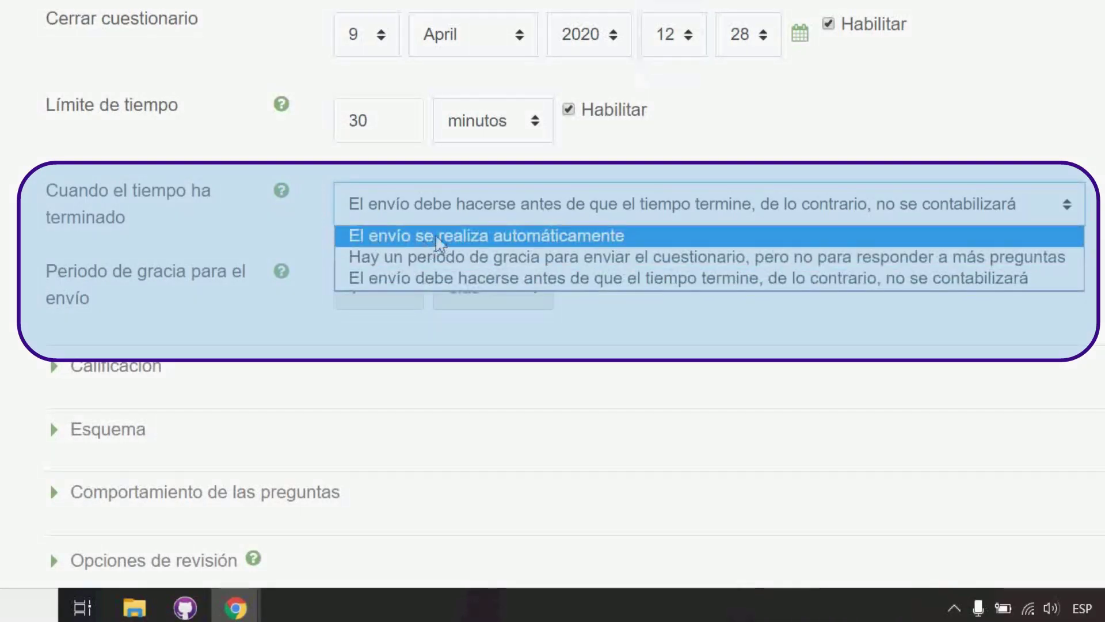
{"action": "left_click", "coordinate": [403, 236]}
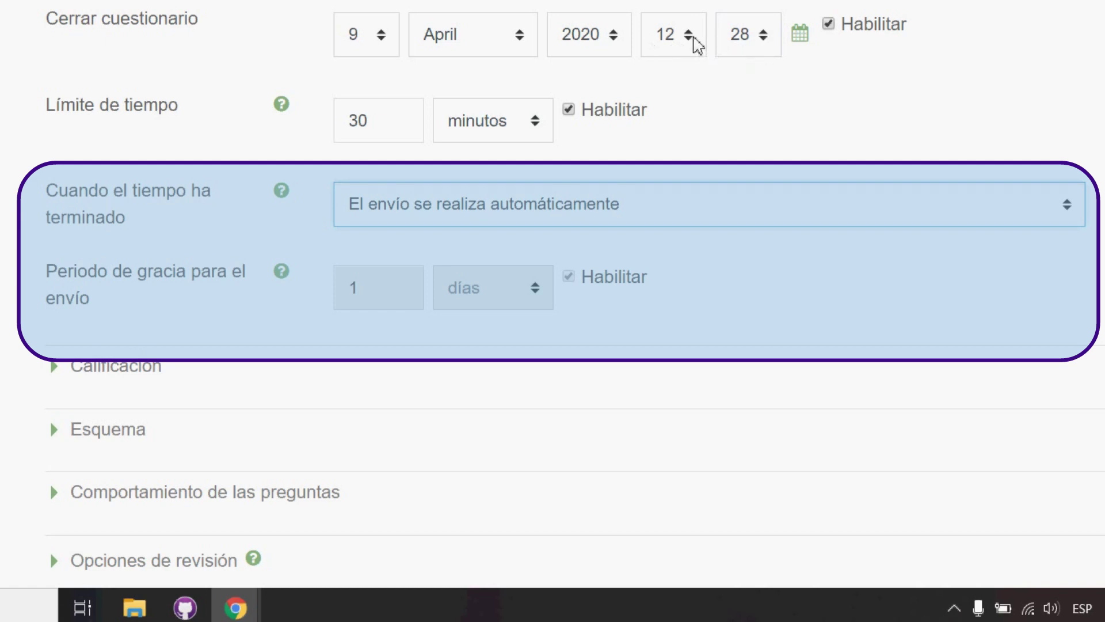
{"action": "left_click", "coordinate": [697, 44]}
{"action": "left_click", "coordinate": [668, 371]}
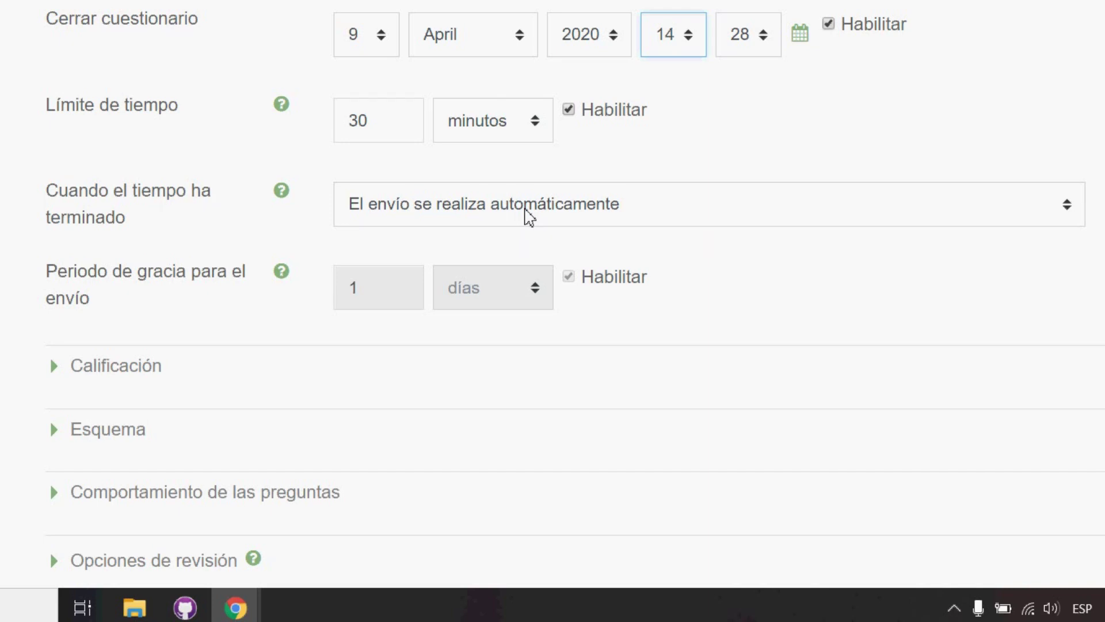
Allow a grace period for submitting without answering more questions, and check the time units offered for the grace period and time limit
{"action": "left_click", "coordinate": [529, 218]}
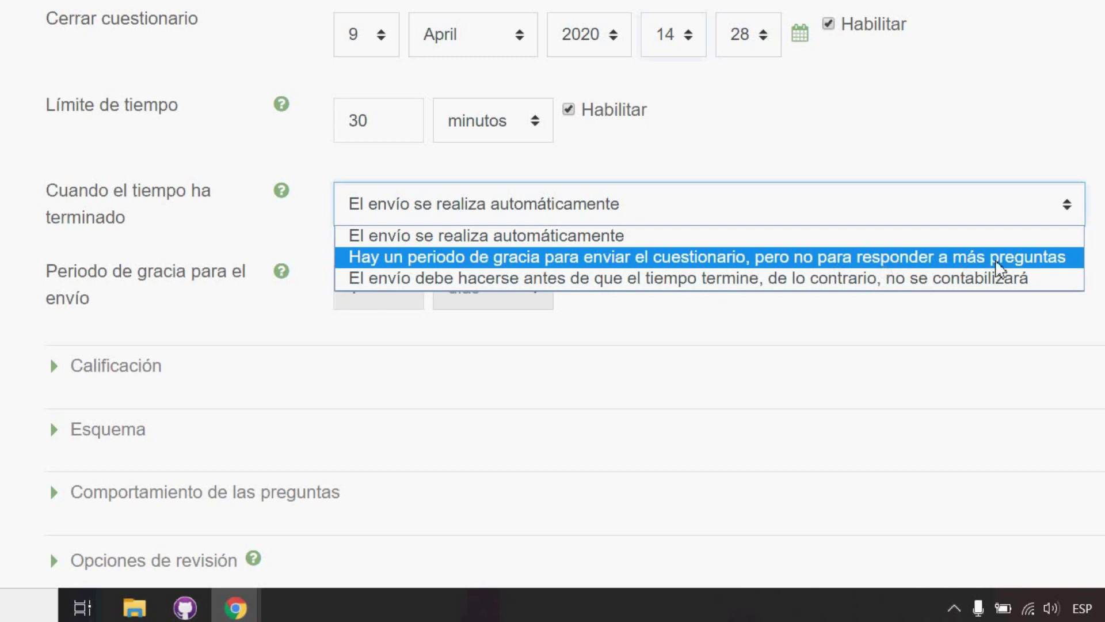
{"action": "left_click", "coordinate": [993, 259]}
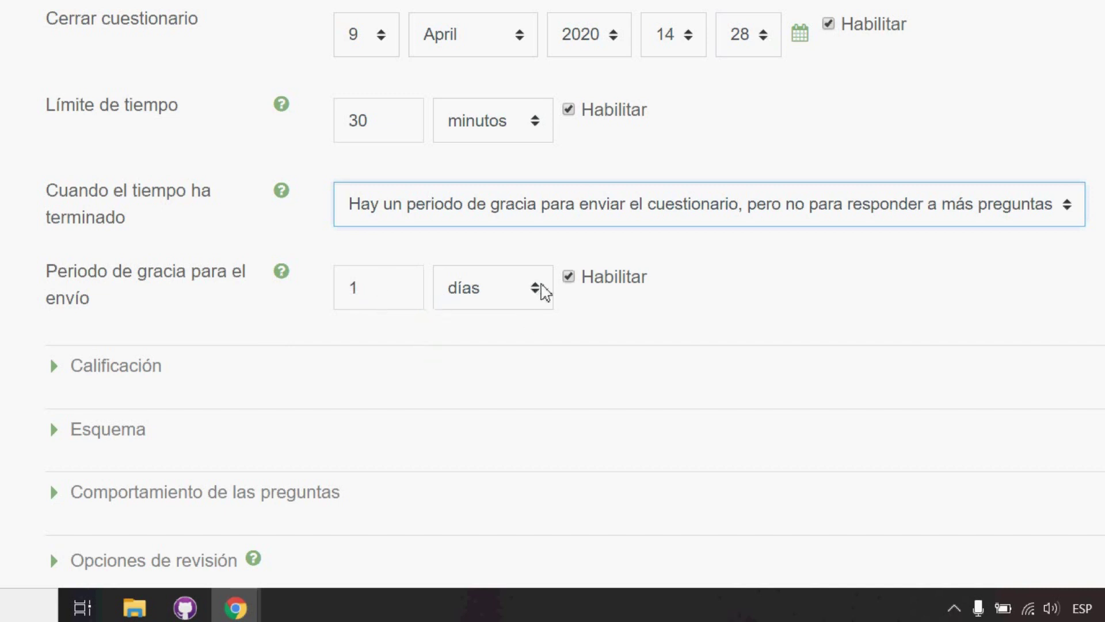
{"action": "left_click", "coordinate": [541, 289]}
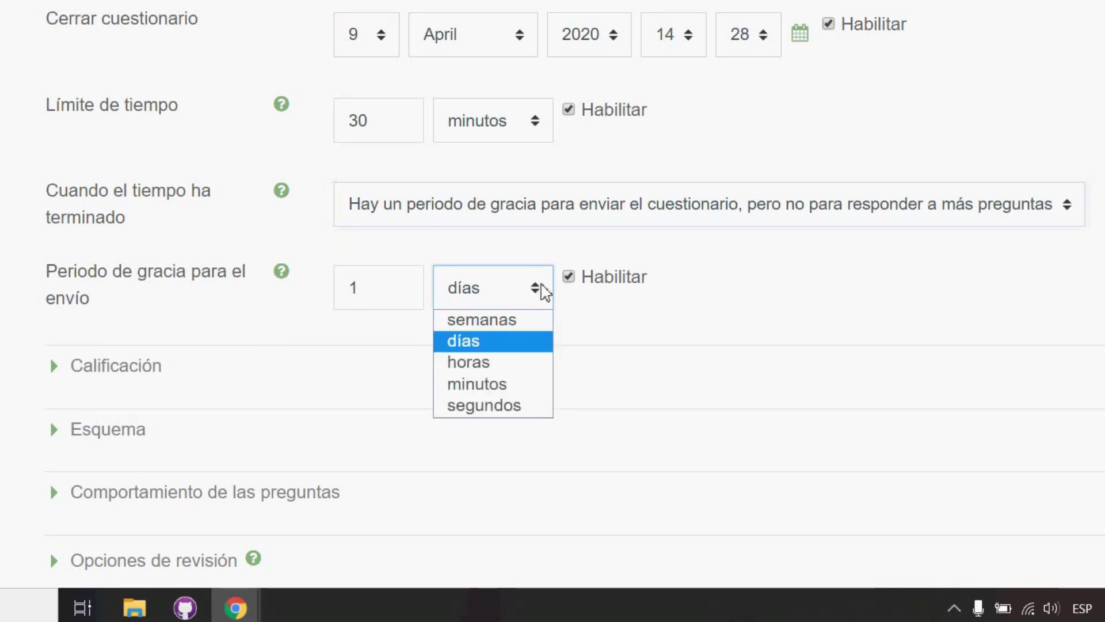
{"action": "left_click", "coordinate": [544, 291]}
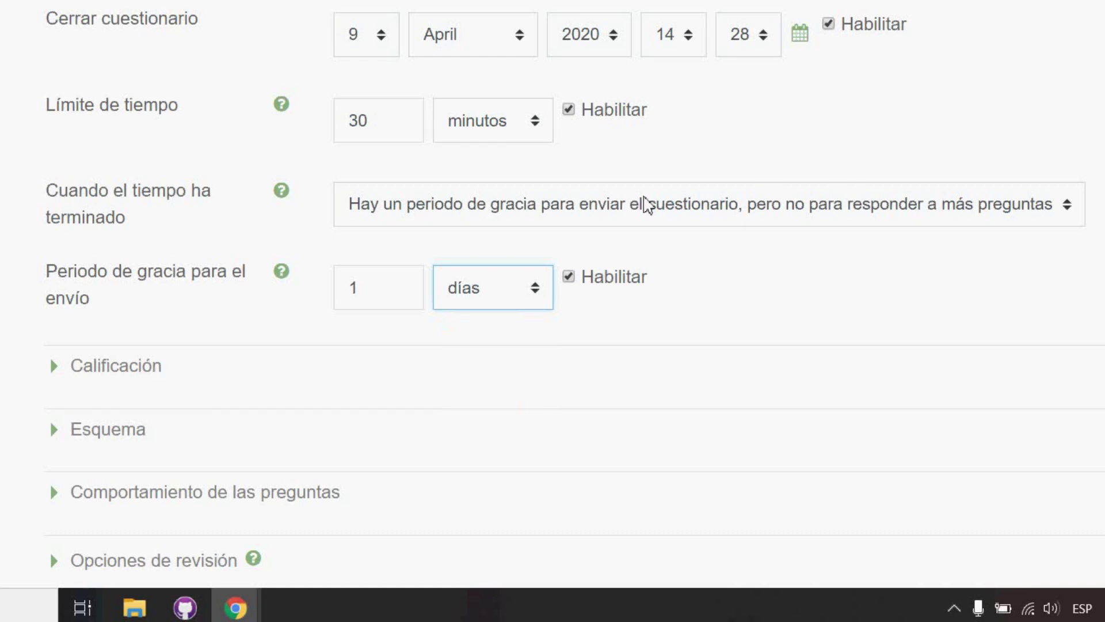
{"action": "left_click", "coordinate": [544, 126]}
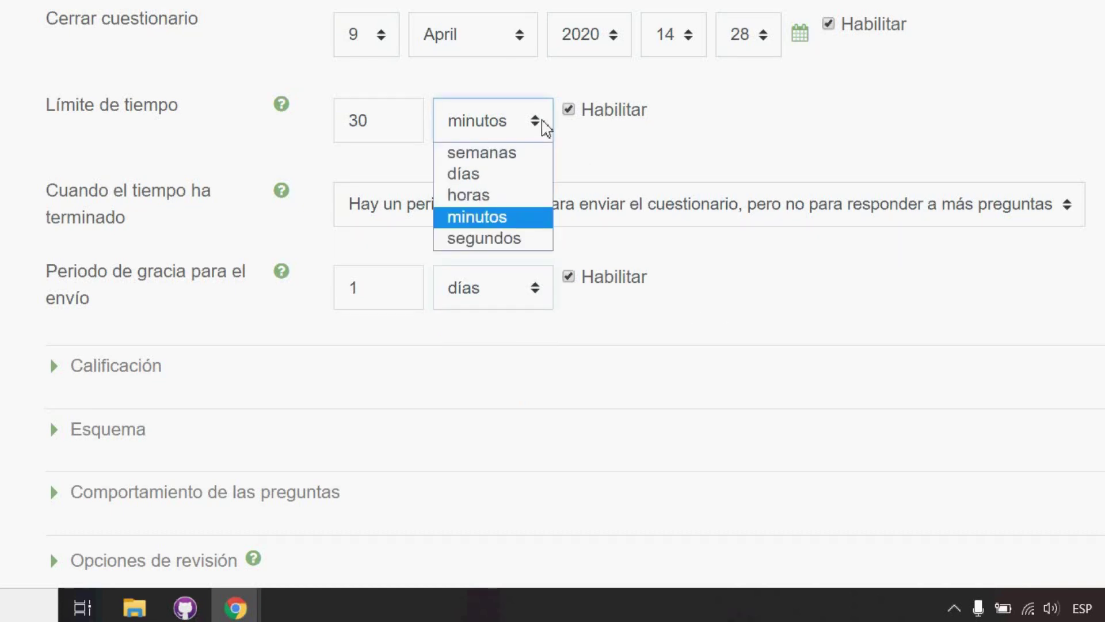
{"action": "left_click", "coordinate": [545, 125]}
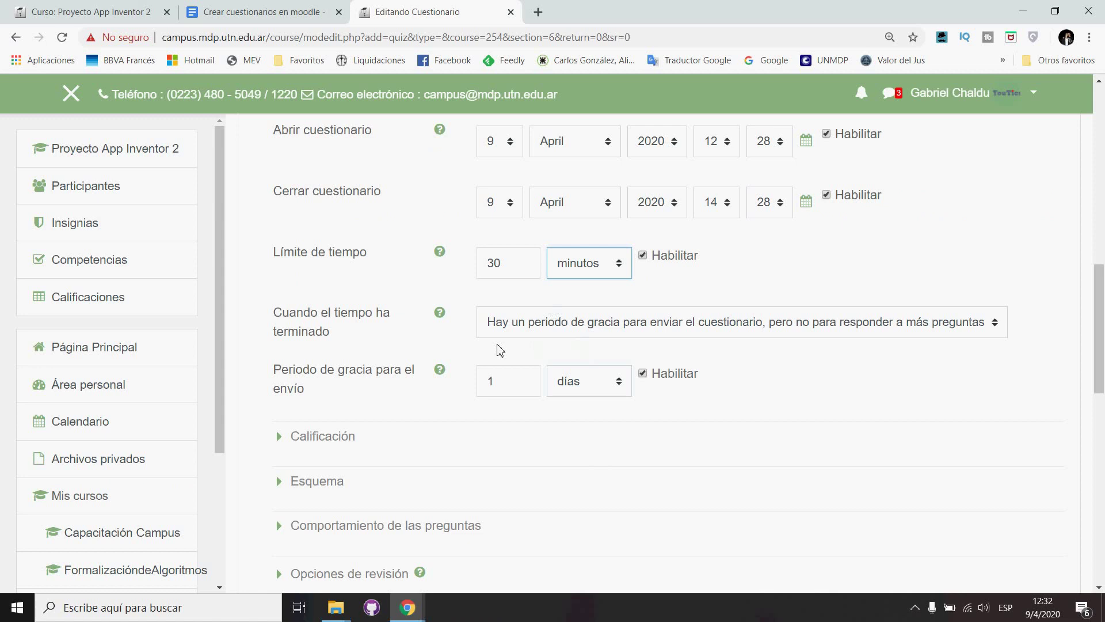
Try the time-expiry option under which attempts must be submitted before the time ends or they are not counted
{"action": "left_click", "coordinate": [694, 329]}
{"action": "left_click", "coordinate": [587, 345]}
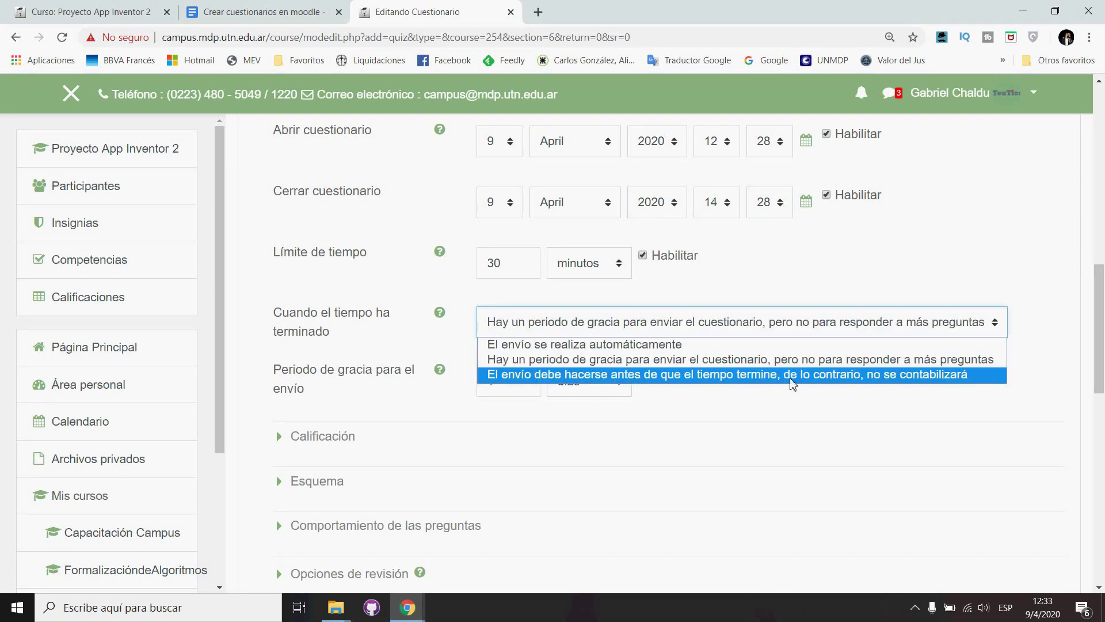
{"action": "left_click", "coordinate": [918, 377]}
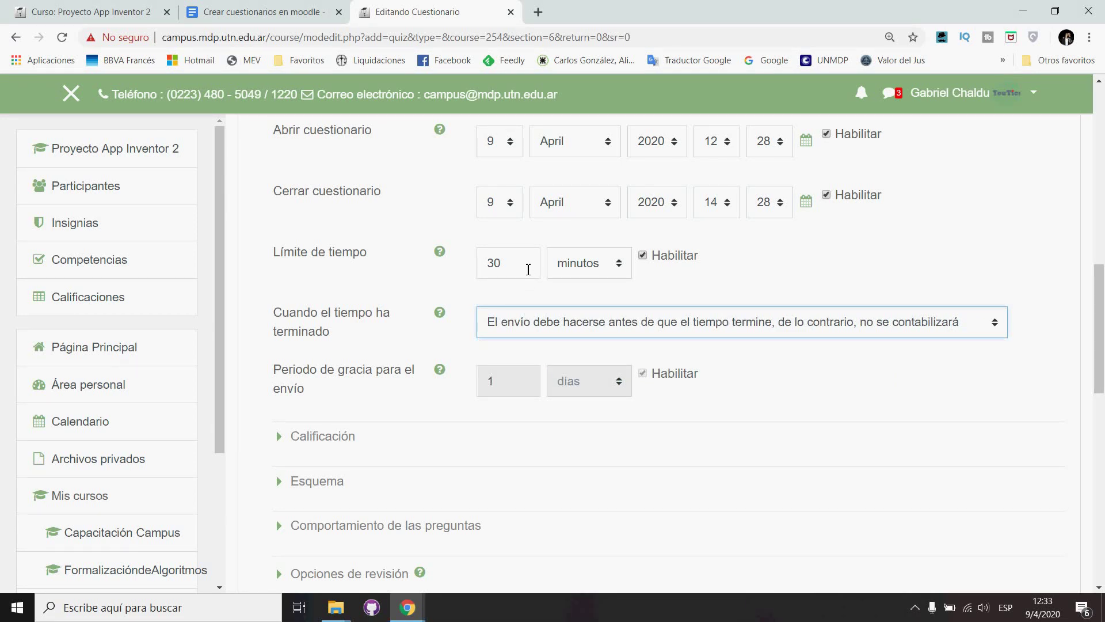
Set the quiz to submit automatically when the time runs out and collapse the Temporalización settings
{"action": "left_click", "coordinate": [590, 325]}
{"action": "left_click", "coordinate": [598, 346]}
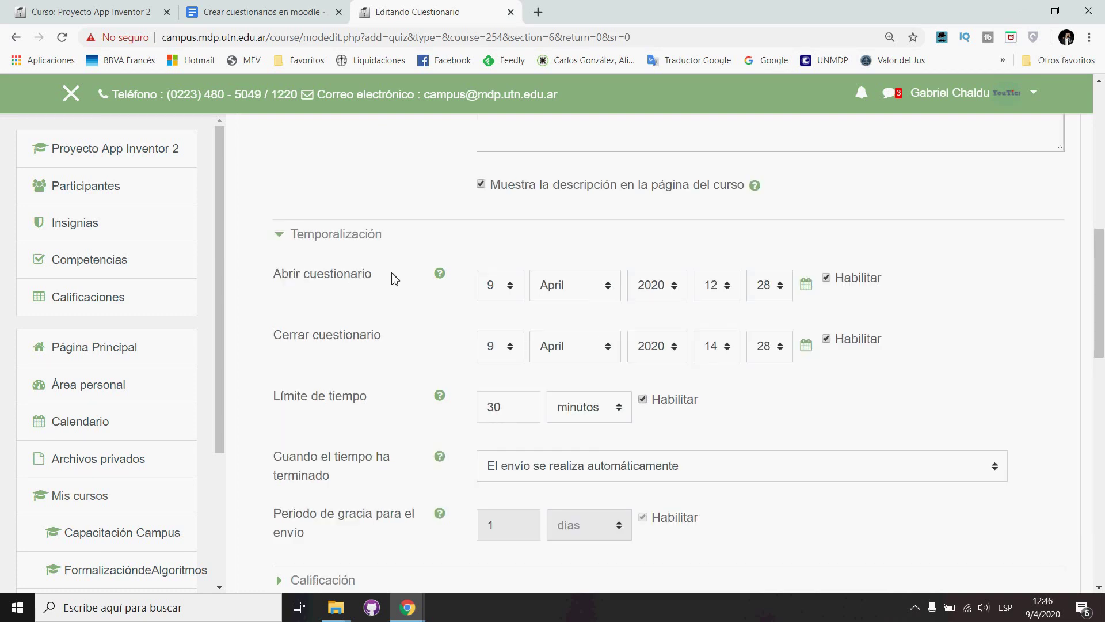
{"action": "left_click", "coordinate": [291, 243]}
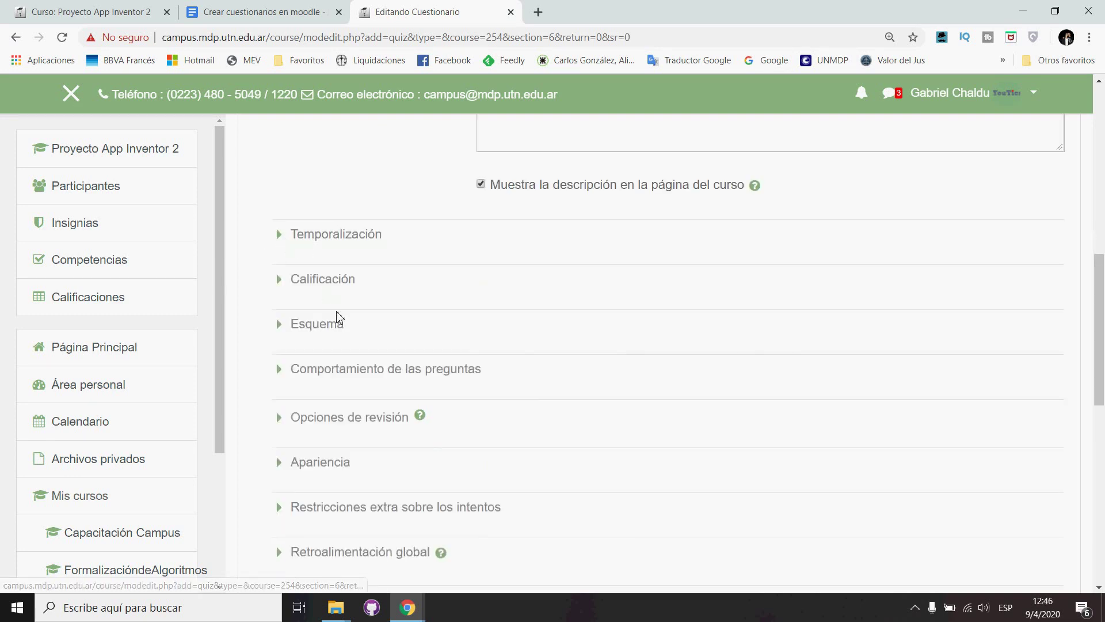
In the Calificación settings, try a single permitted attempt, and set the permitted attempts to 2
{"action": "left_click", "coordinate": [293, 290]}
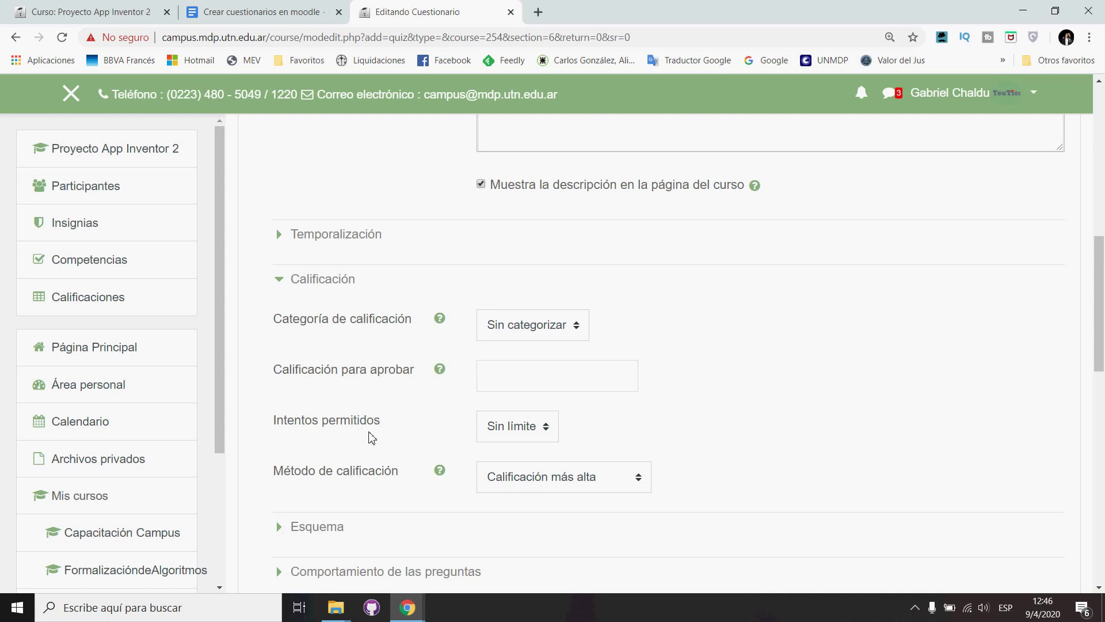
{"action": "left_click", "coordinate": [546, 426]}
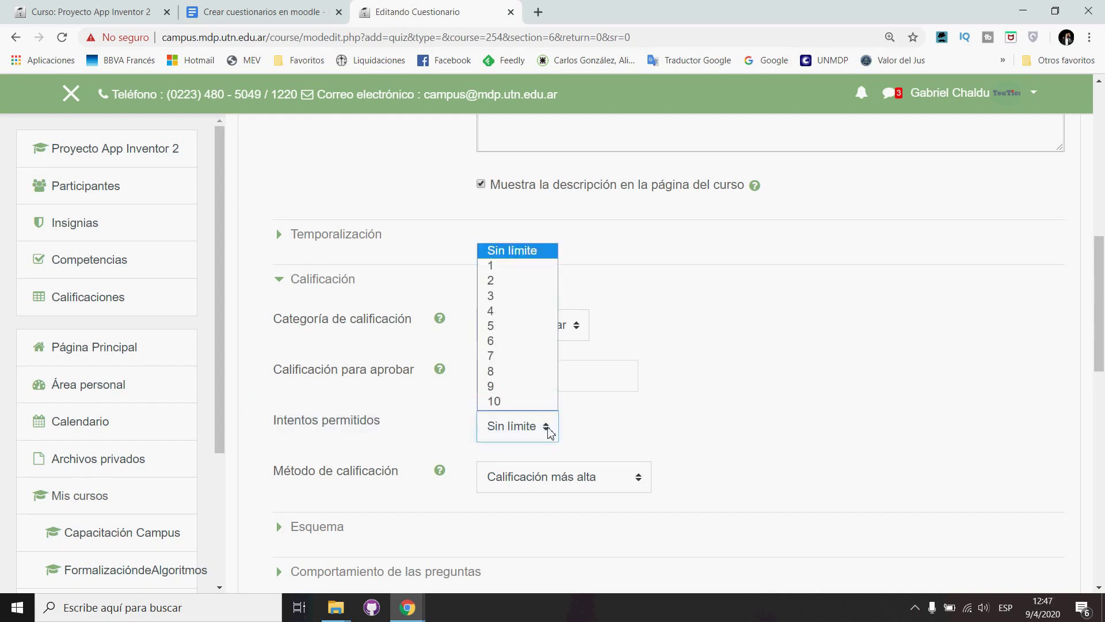
{"action": "left_click", "coordinate": [500, 267]}
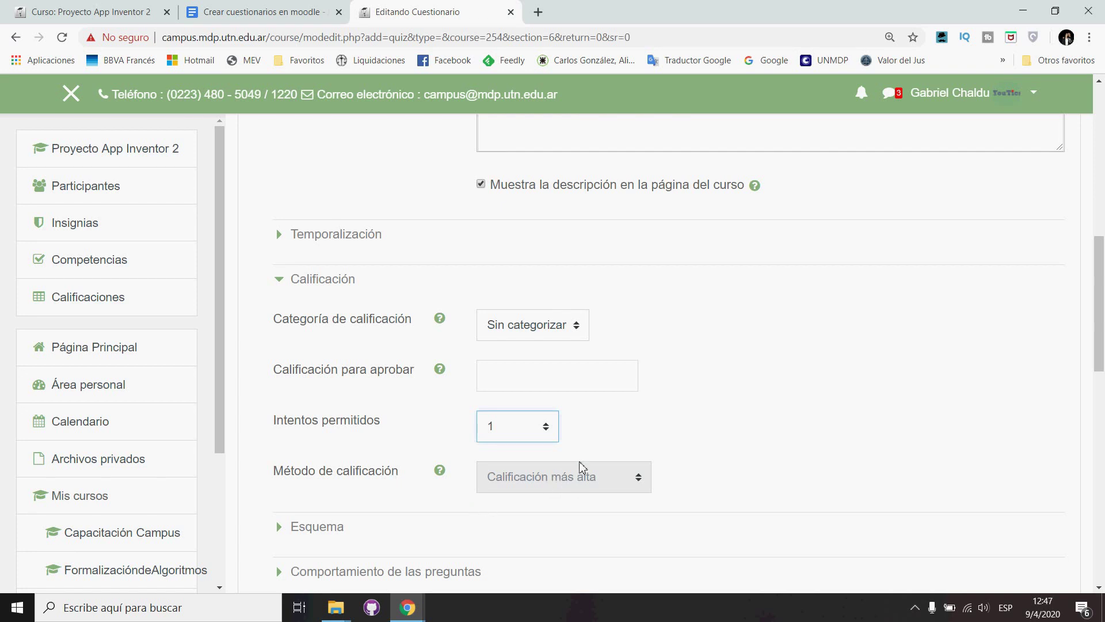
{"action": "left_click", "coordinate": [549, 426]}
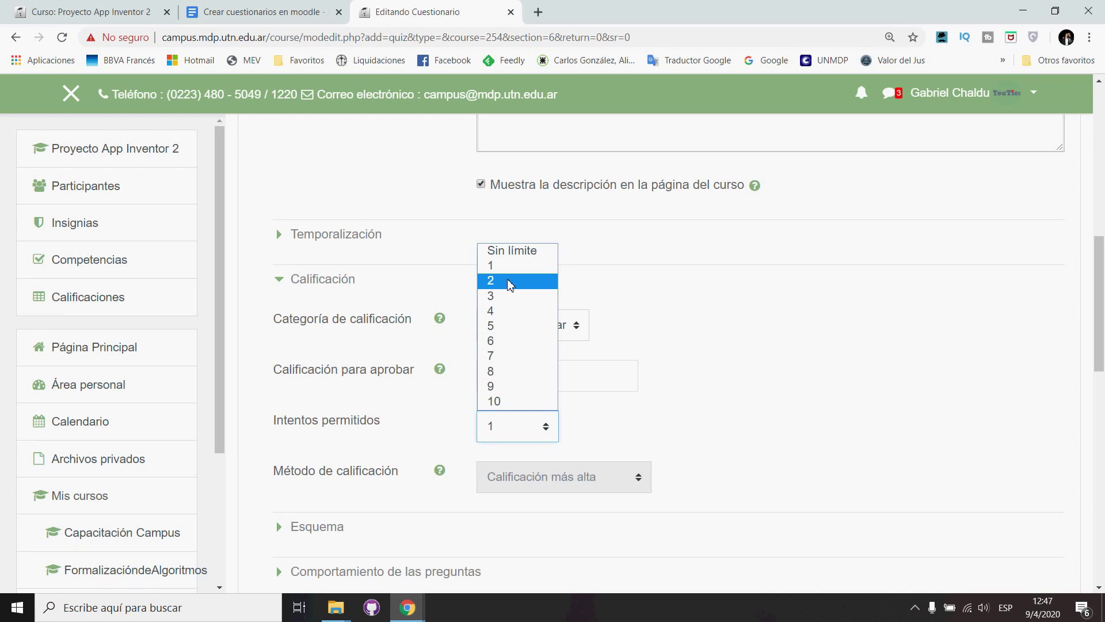
{"action": "left_click", "coordinate": [507, 287]}
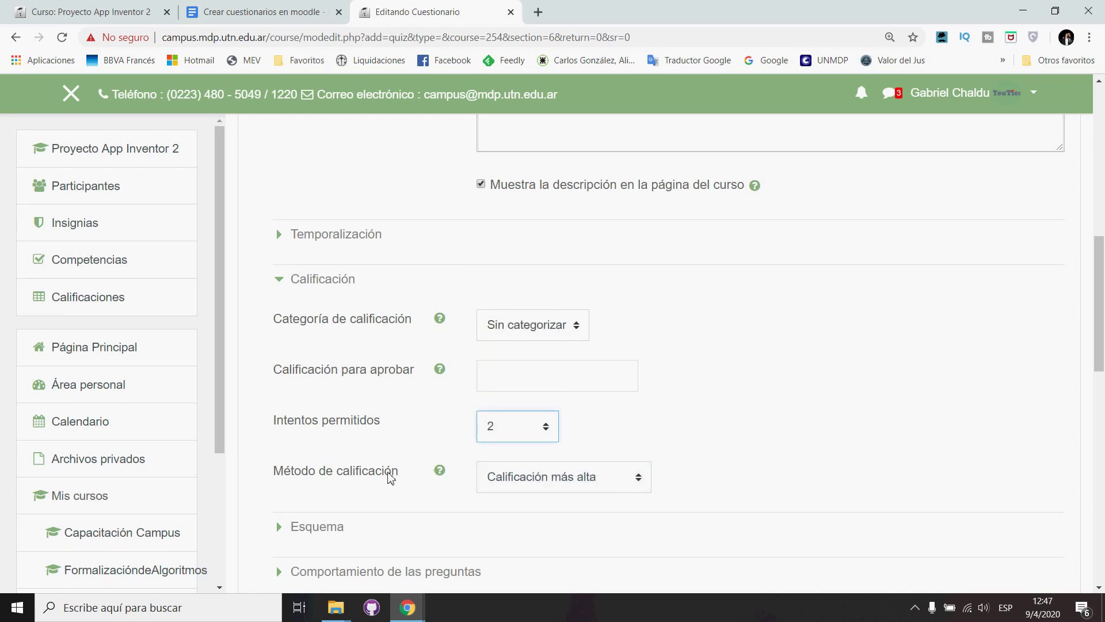
Choose Último intento as the grading method and limit the permitted attempts to 1
{"action": "left_click", "coordinate": [642, 483]}
{"action": "scroll", "coordinate": [641, 483], "scroll_direction": "down", "scroll_amount": 1}
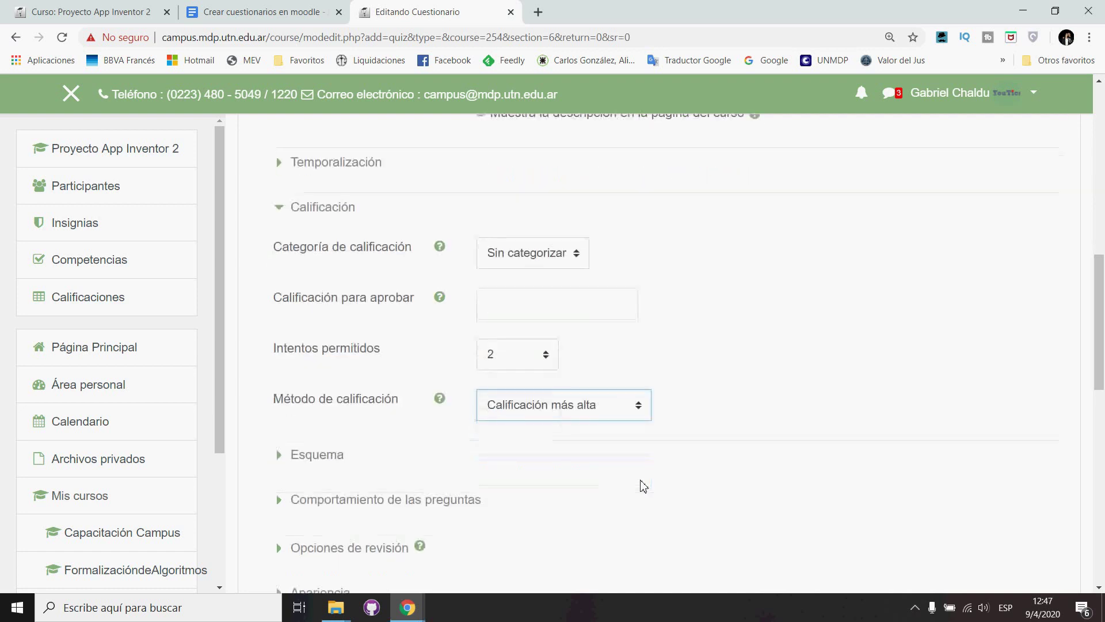
{"action": "left_click", "coordinate": [639, 406]}
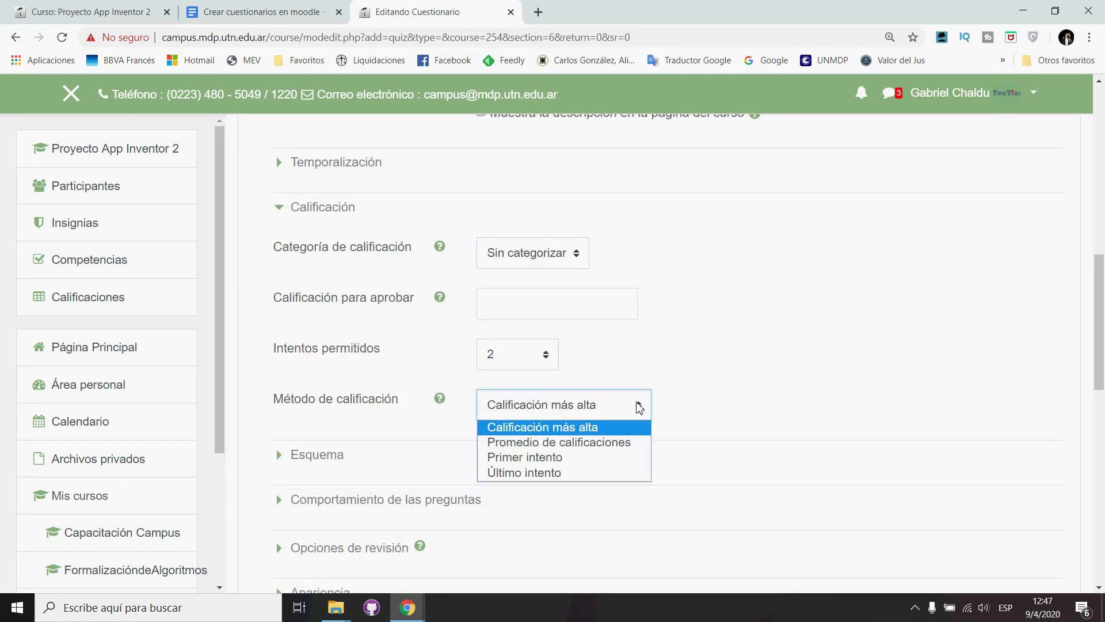
{"action": "left_click", "coordinate": [571, 473]}
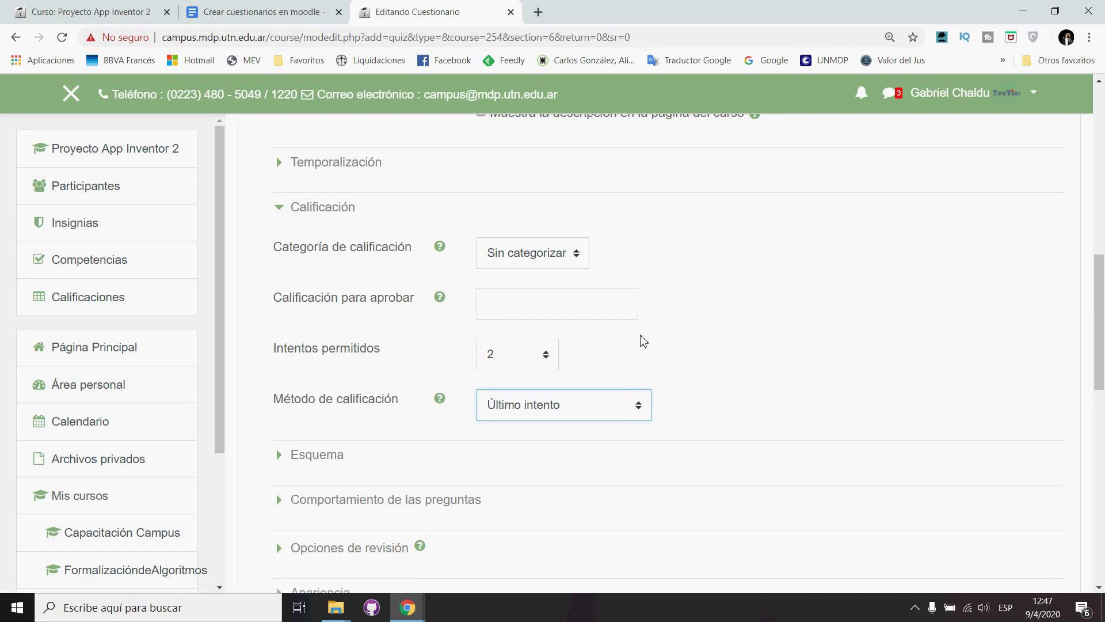
{"action": "left_click", "coordinate": [547, 354]}
{"action": "left_click", "coordinate": [521, 392]}
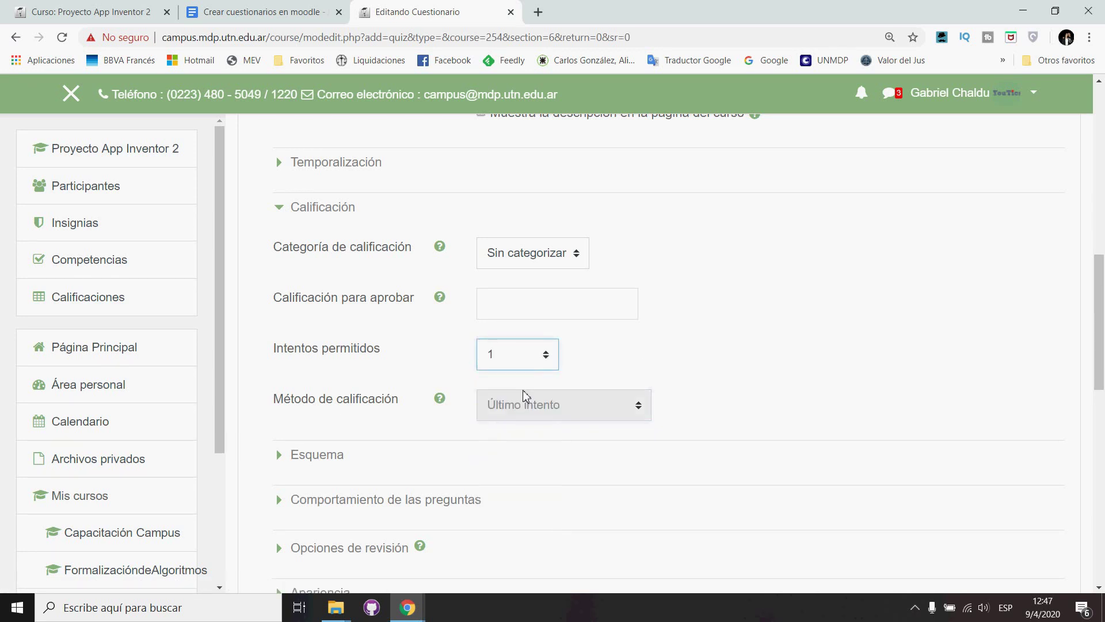
In the Esquema settings, start a new page for each question and set the navigation method to Secuencial
{"action": "left_click", "coordinate": [316, 455]}
{"action": "scroll", "coordinate": [313, 452], "scroll_direction": "down", "scroll_amount": 2}
{"action": "scroll", "coordinate": [306, 290], "scroll_direction": "up", "scroll_amount": 1}
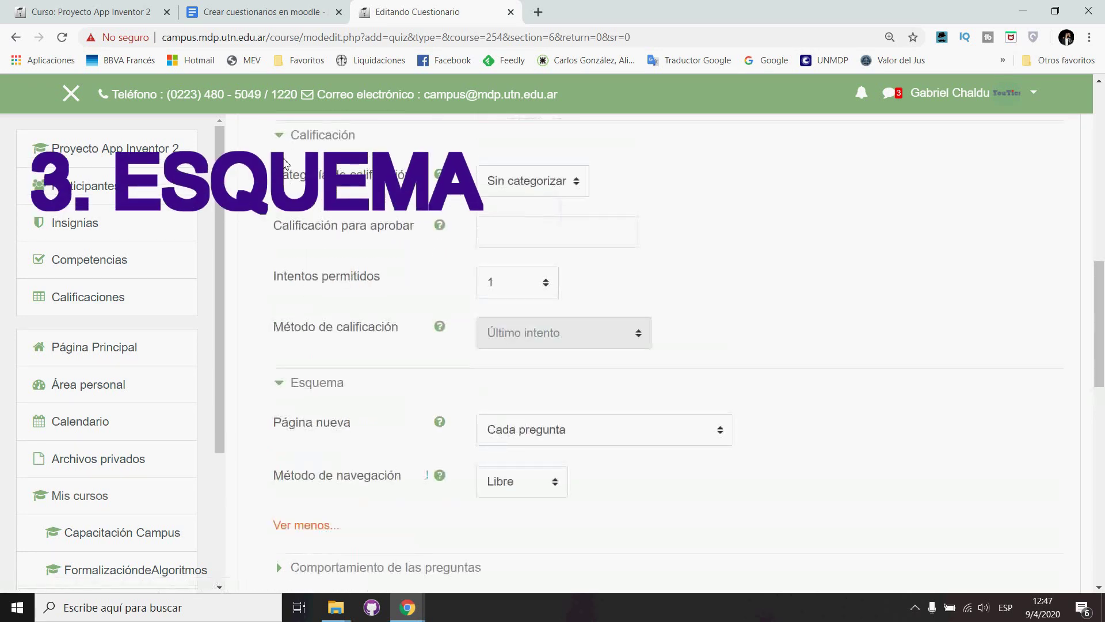
{"action": "left_click", "coordinate": [280, 134]}
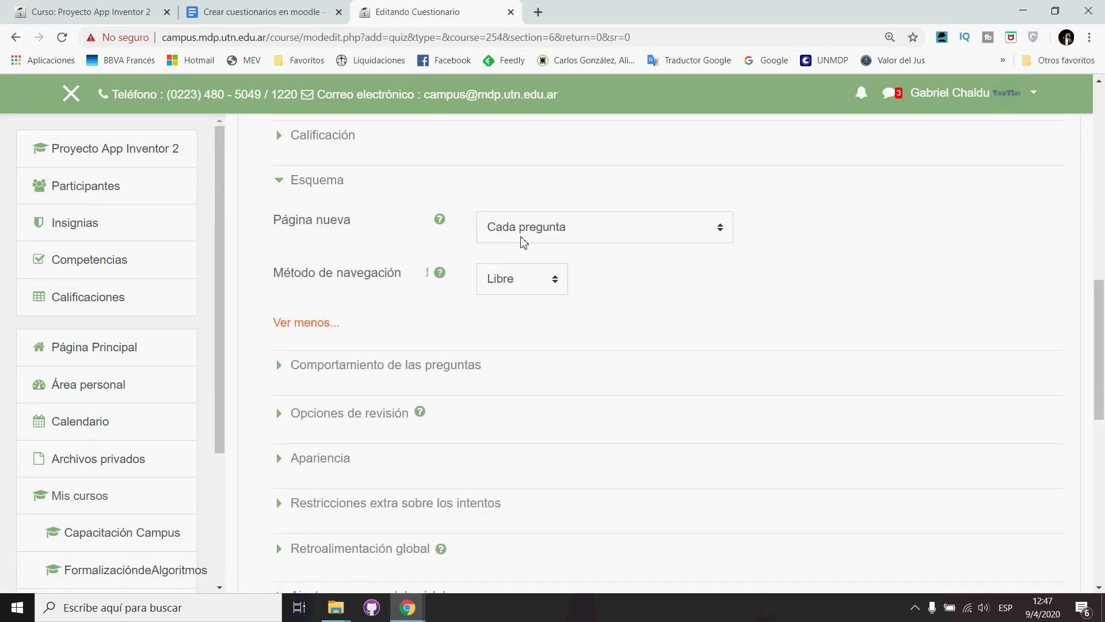
{"action": "left_click", "coordinate": [562, 234]}
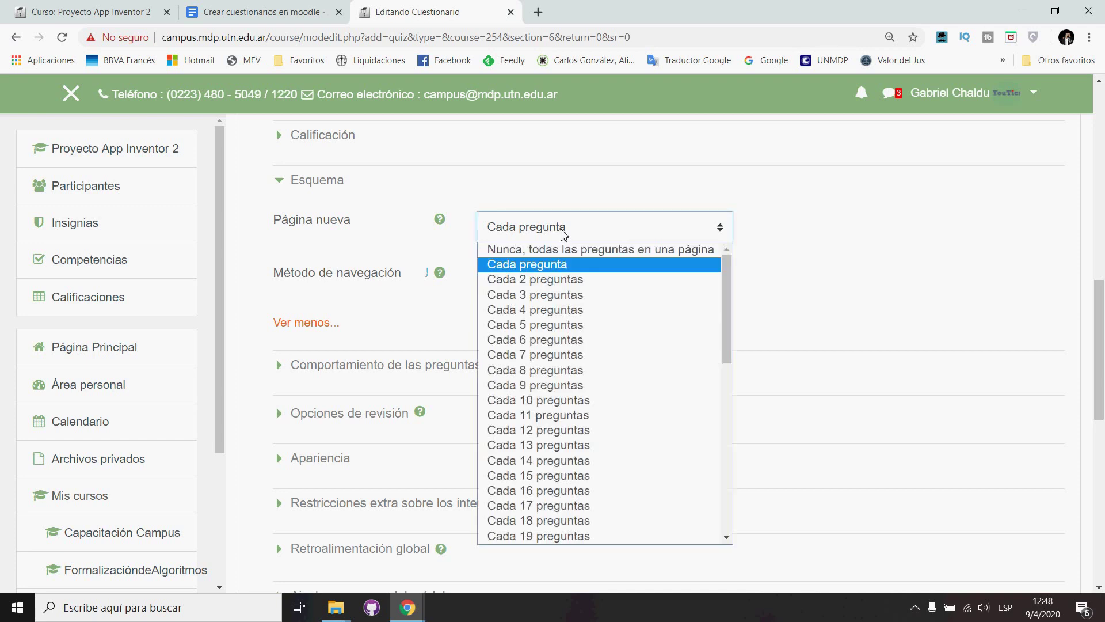
{"action": "left_click", "coordinate": [570, 268]}
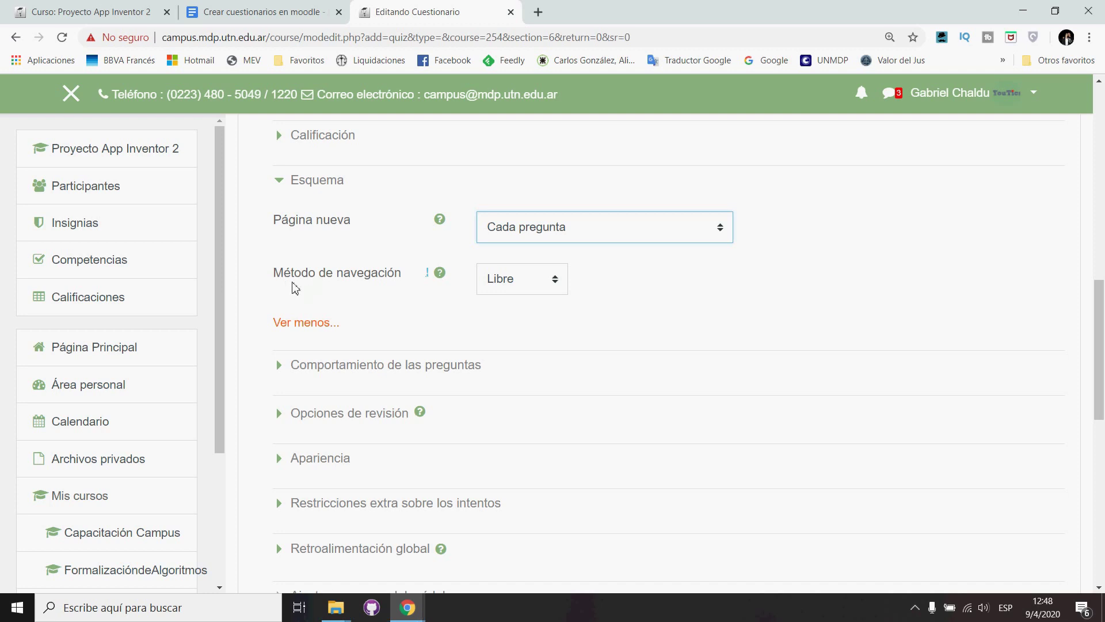
{"action": "left_click", "coordinate": [557, 282]}
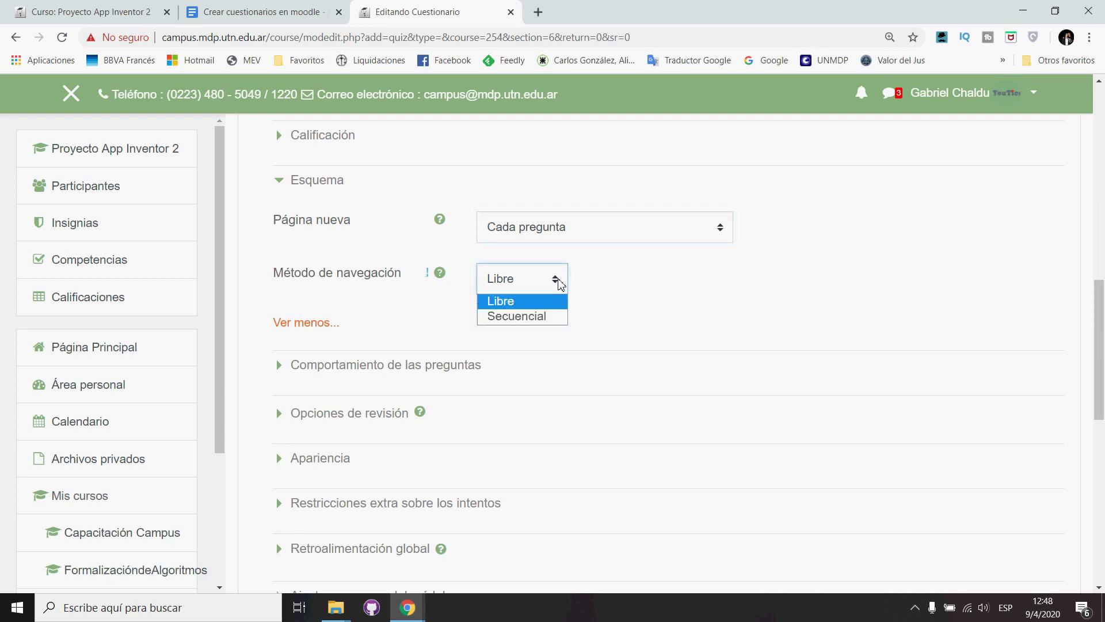
{"action": "left_click", "coordinate": [548, 318]}
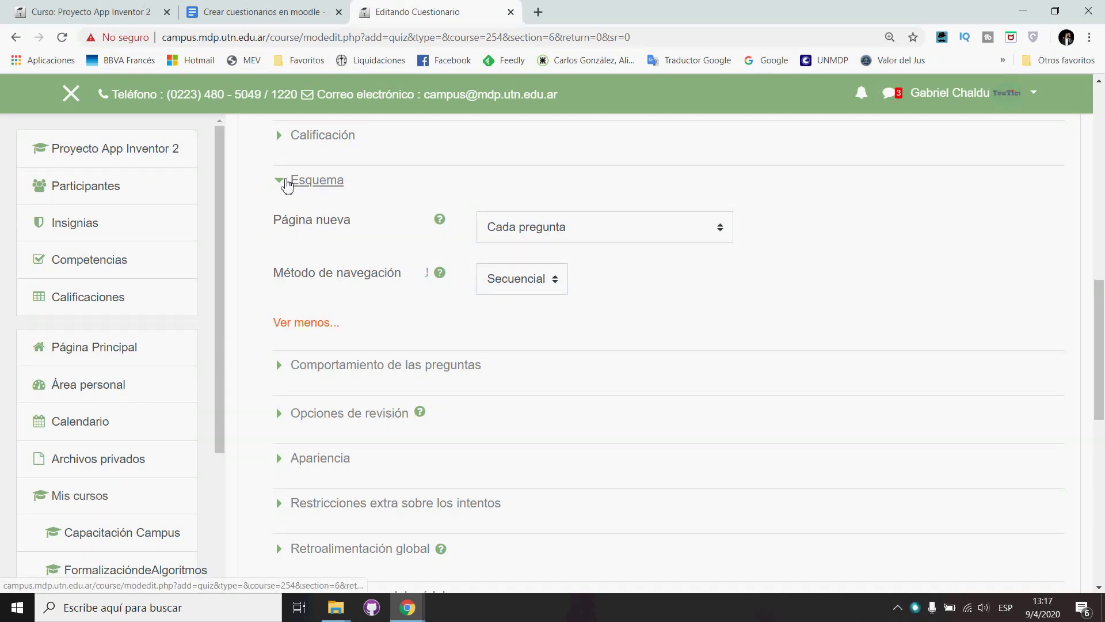
{"action": "left_click", "coordinate": [287, 182]}
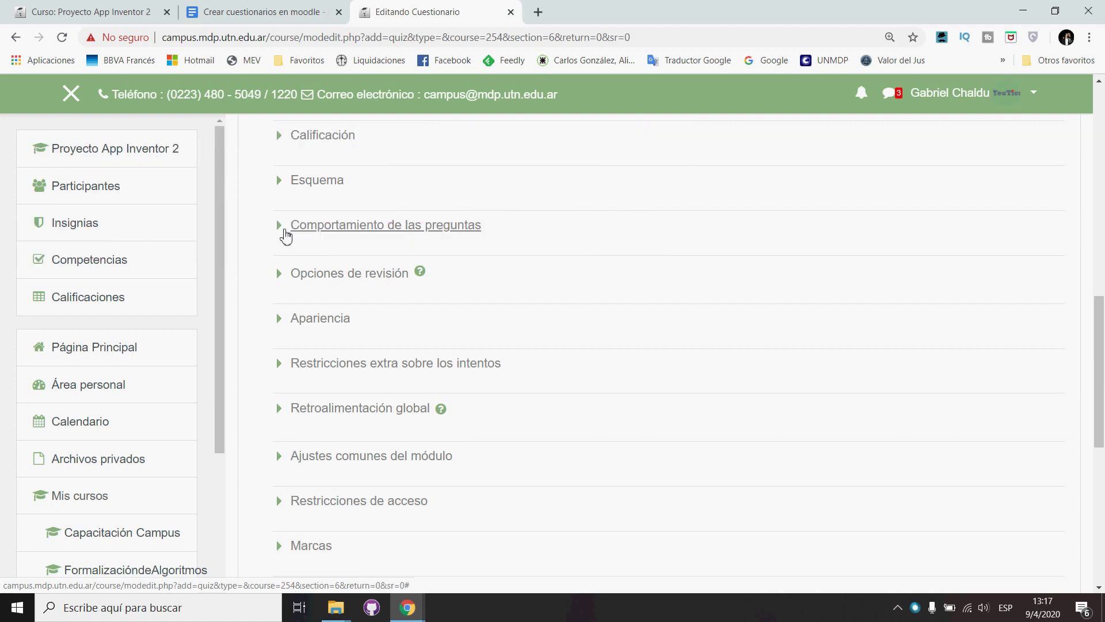
Try Interactiva con varios intentos and Retroalimentación diferida as the question behaviour, and settle on Retroalimentación inmediata
{"action": "left_click", "coordinate": [286, 230]}
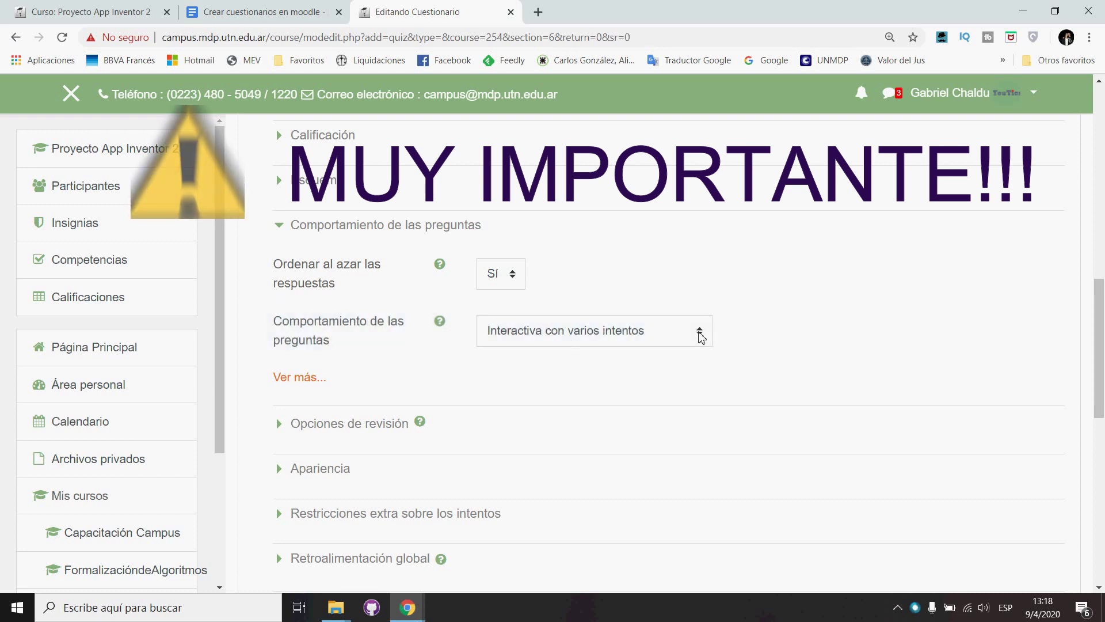
{"action": "left_click", "coordinate": [700, 331]}
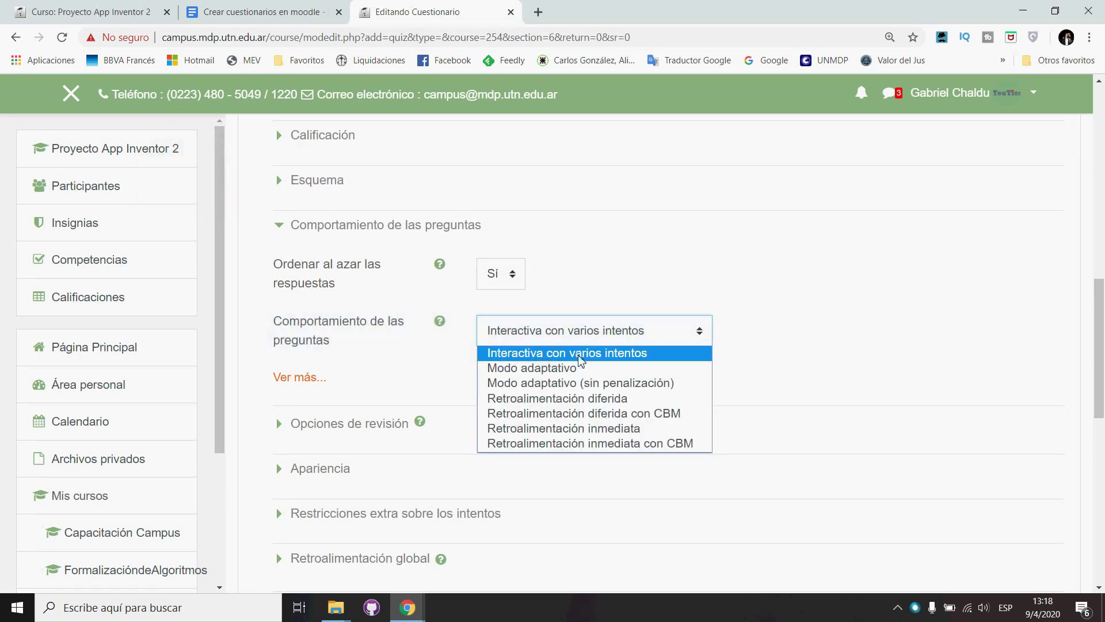
{"action": "left_click", "coordinate": [612, 353]}
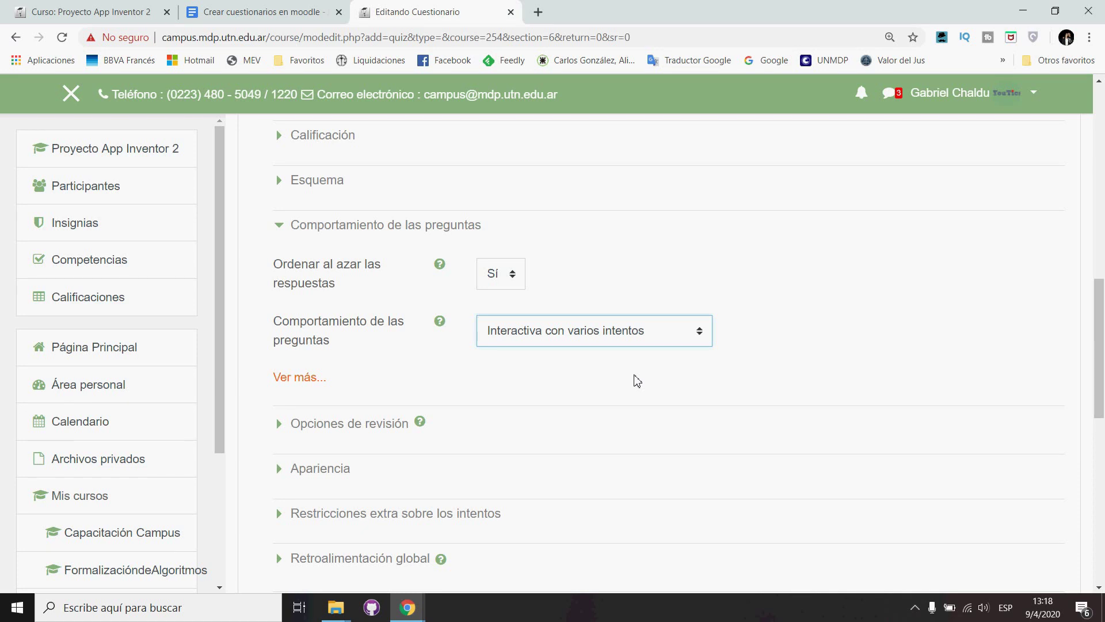
{"action": "left_click", "coordinate": [706, 334]}
{"action": "left_click", "coordinate": [642, 400]}
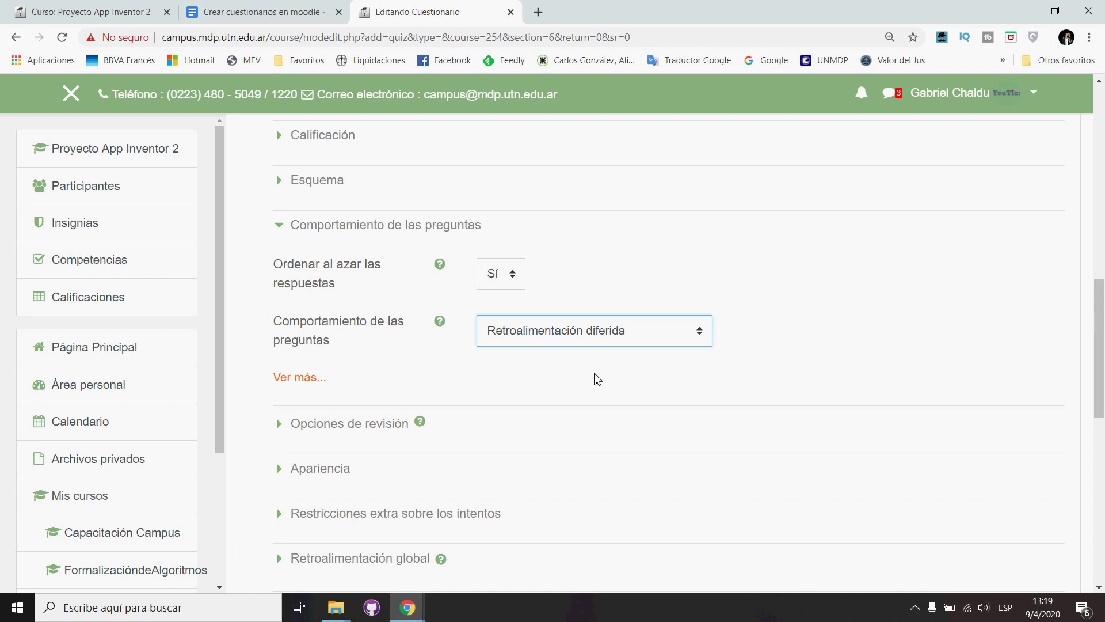
{"action": "left_click", "coordinate": [698, 332]}
{"action": "left_click", "coordinate": [649, 430]}
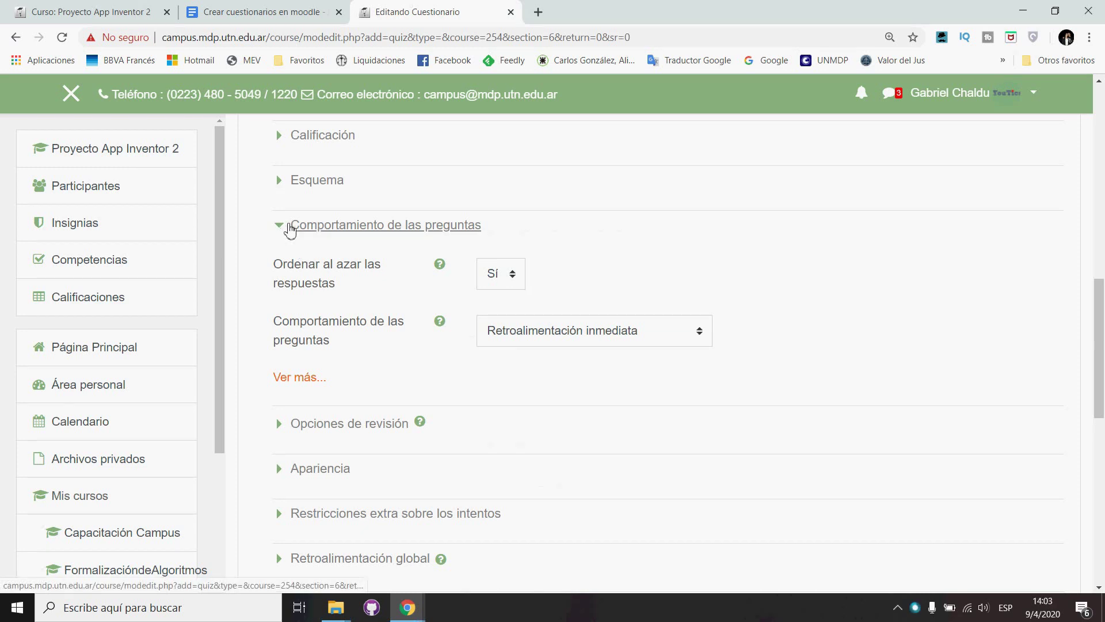
{"action": "left_click", "coordinate": [286, 231]}
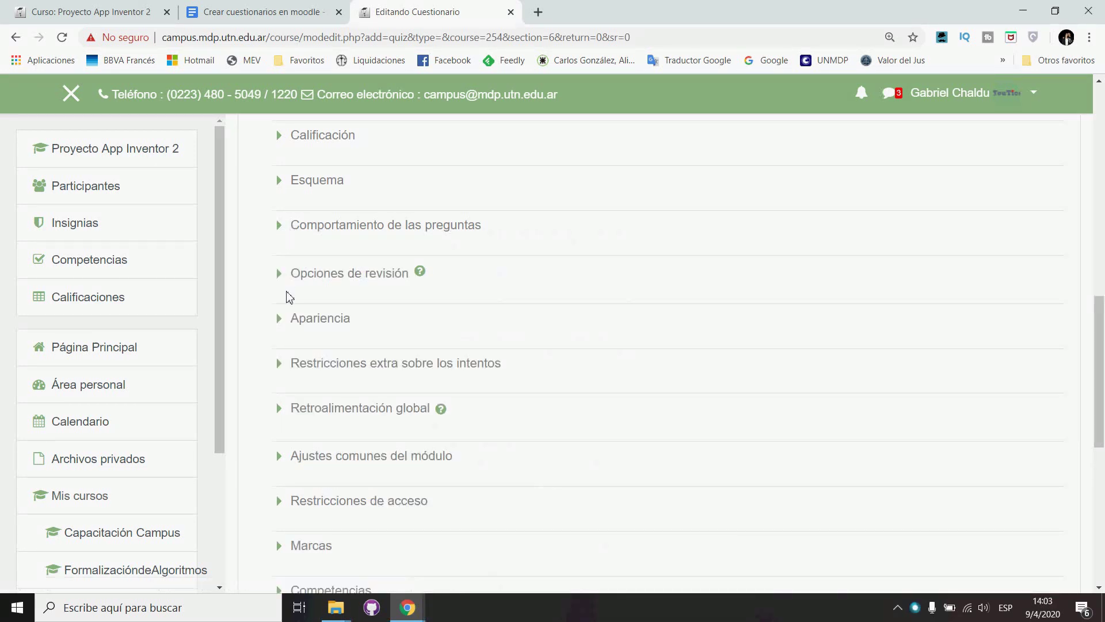
Expand Opciones de revisión and examine what students can review during, right after and later than an attempt, and after closing
{"action": "left_click", "coordinate": [299, 274]}
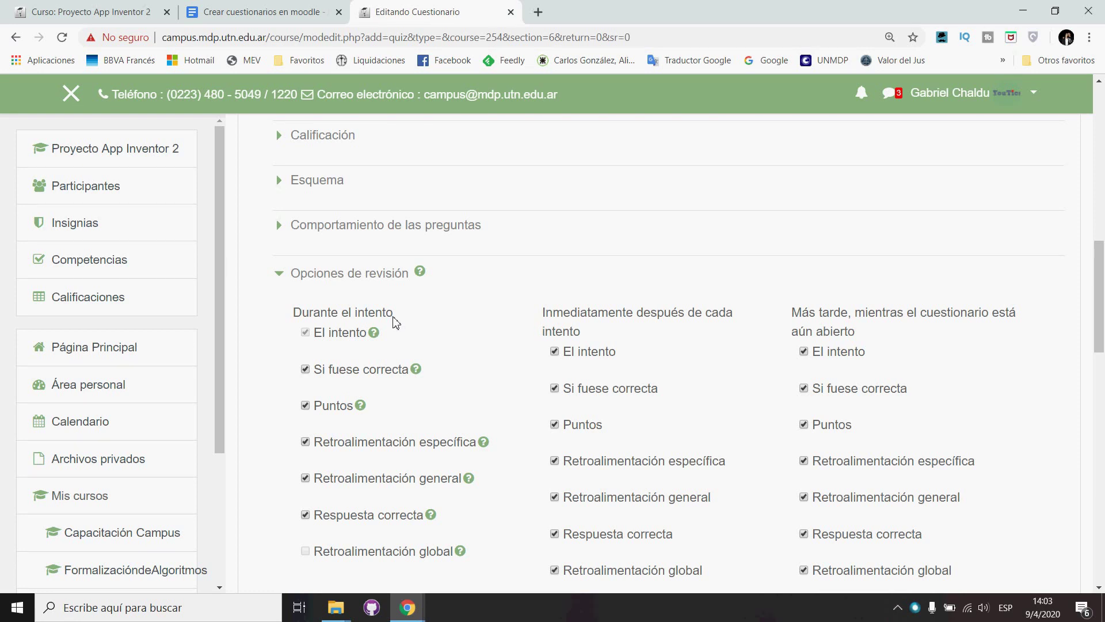
{"action": "scroll", "coordinate": [396, 323], "scroll_direction": "down", "scroll_amount": 2}
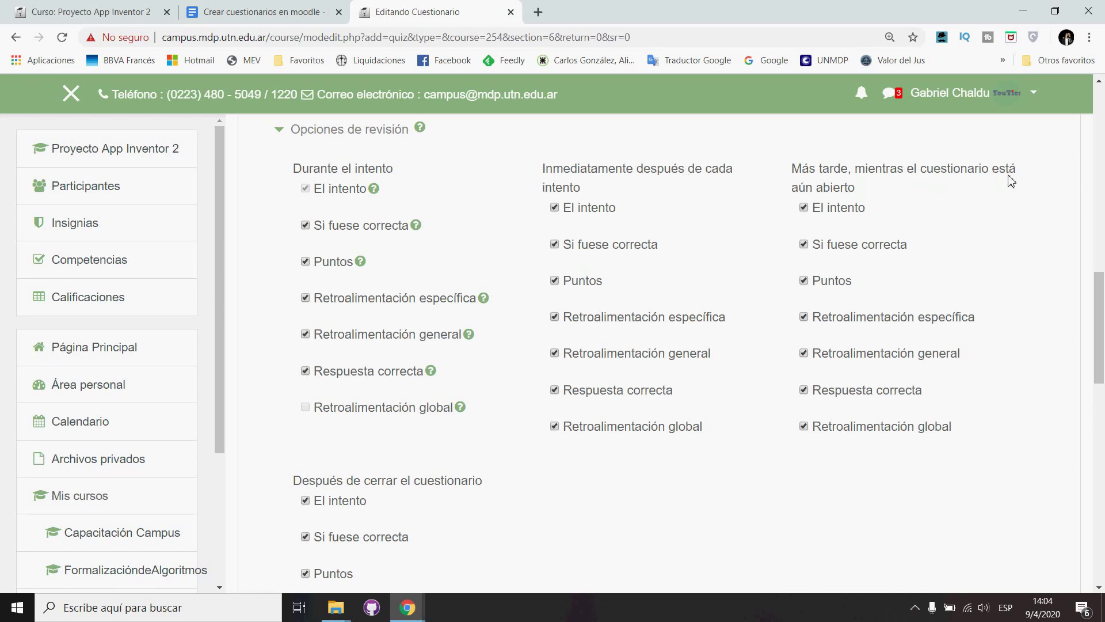
{"action": "scroll", "coordinate": [452, 476], "scroll_direction": "down", "scroll_amount": 3}
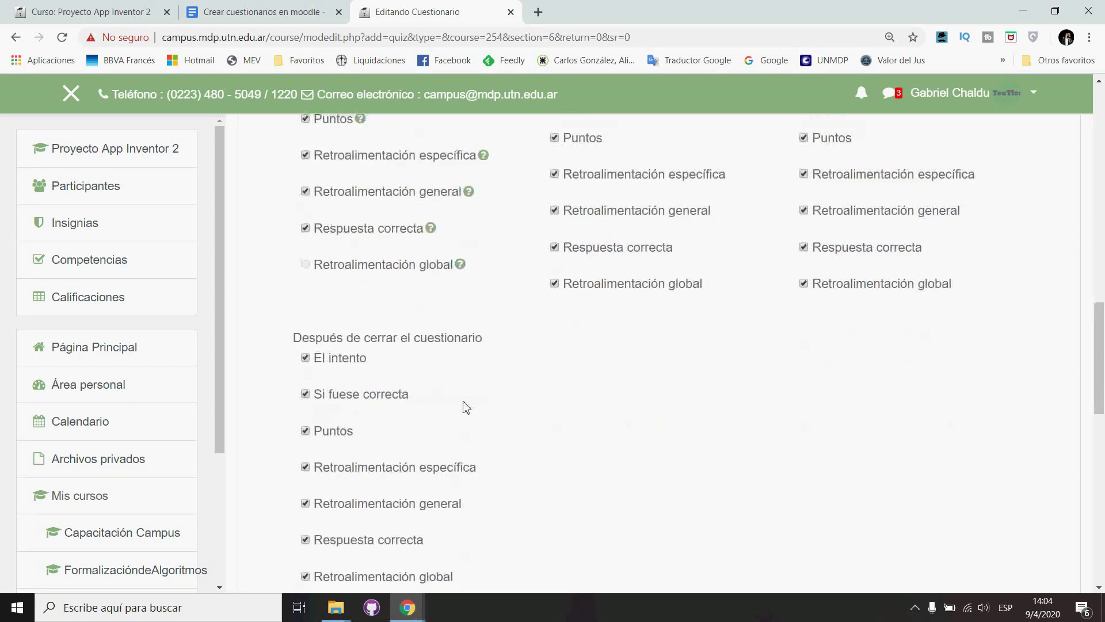
{"action": "scroll", "coordinate": [467, 407], "scroll_direction": "up", "scroll_amount": 3}
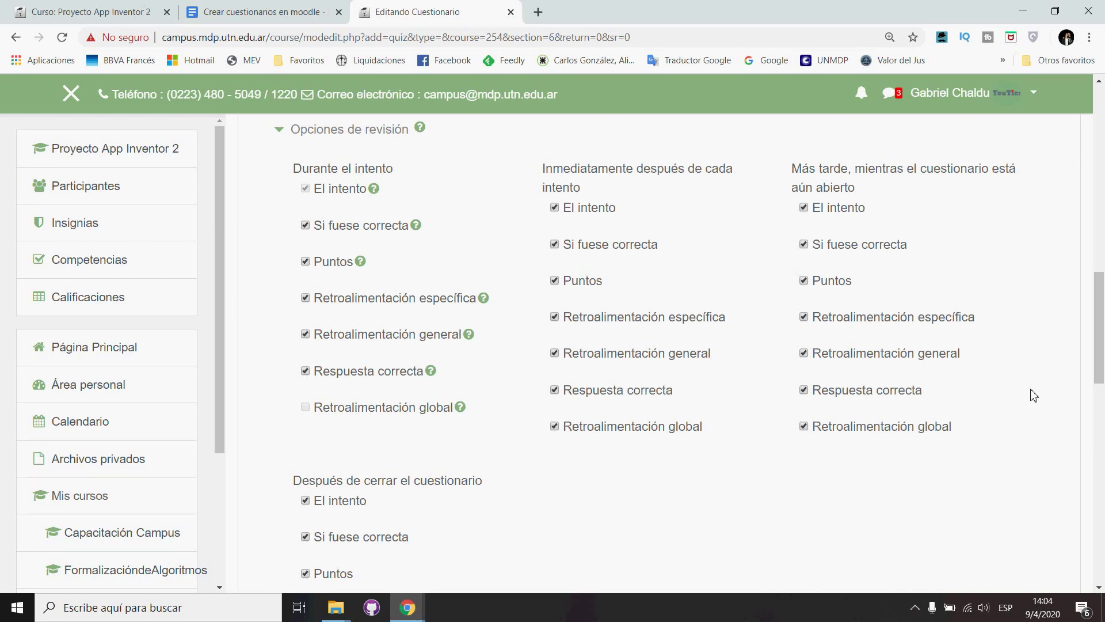
{"action": "scroll", "coordinate": [1033, 396], "scroll_direction": "down", "scroll_amount": 3}
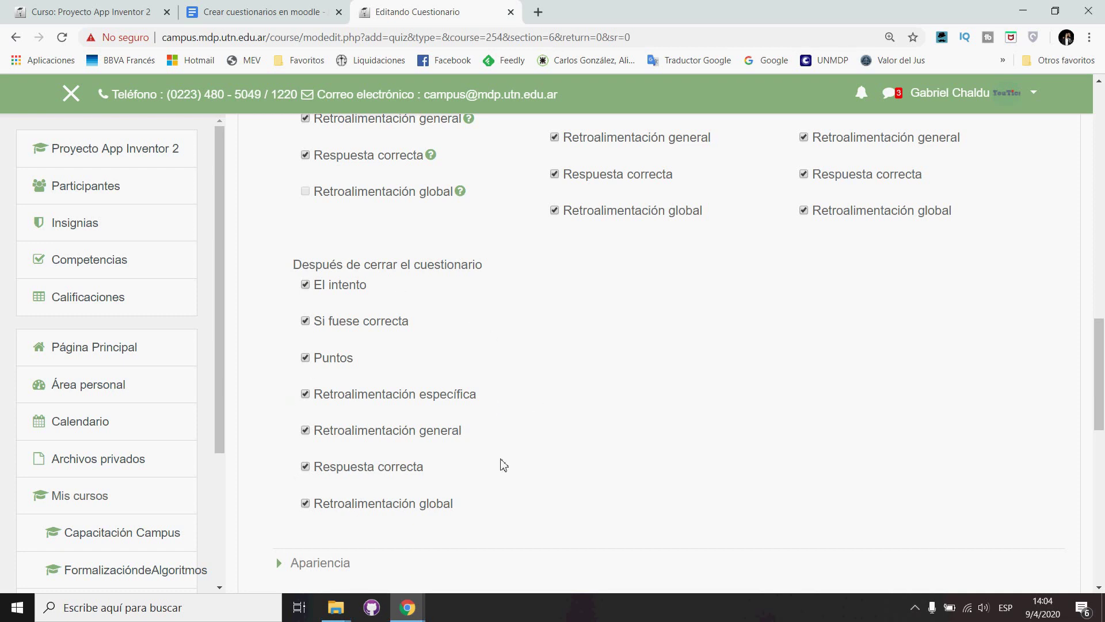
{"action": "scroll", "coordinate": [505, 465], "scroll_direction": "up", "scroll_amount": 4}
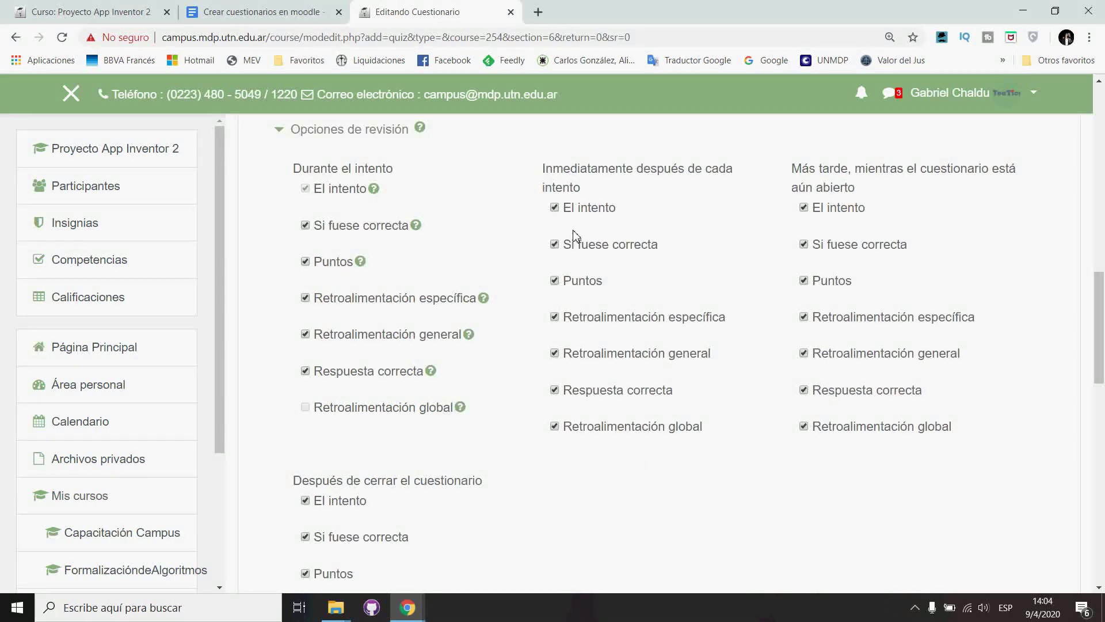
Disable reviewing Puntos during the attempt, and El intento, Puntos and Retroalimentación global immediately after each attempt
{"action": "left_click", "coordinate": [305, 261]}
{"action": "left_click", "coordinate": [554, 207]}
{"action": "left_click", "coordinate": [554, 280]}
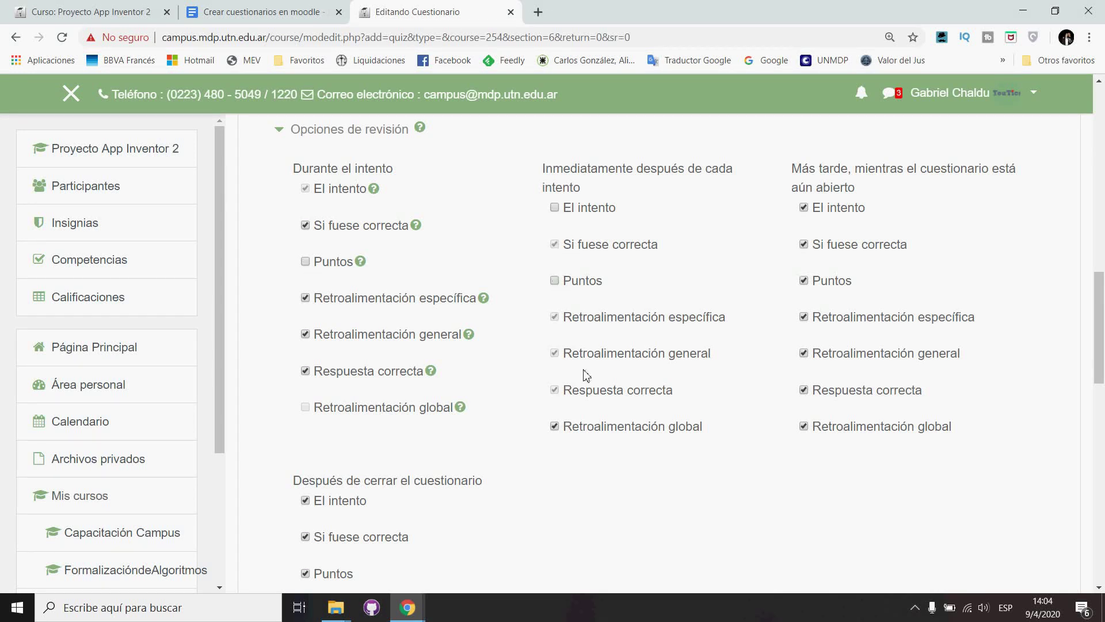
{"action": "left_click", "coordinate": [555, 427]}
Disable El intento, Puntos and Retroalimentación global for later review while the quiz is still open, and check the after-closing options
{"action": "left_click", "coordinate": [804, 208]}
{"action": "left_click", "coordinate": [805, 281]}
{"action": "left_click", "coordinate": [804, 426]}
{"action": "scroll", "coordinate": [636, 449], "scroll_direction": "down", "scroll_amount": 2}
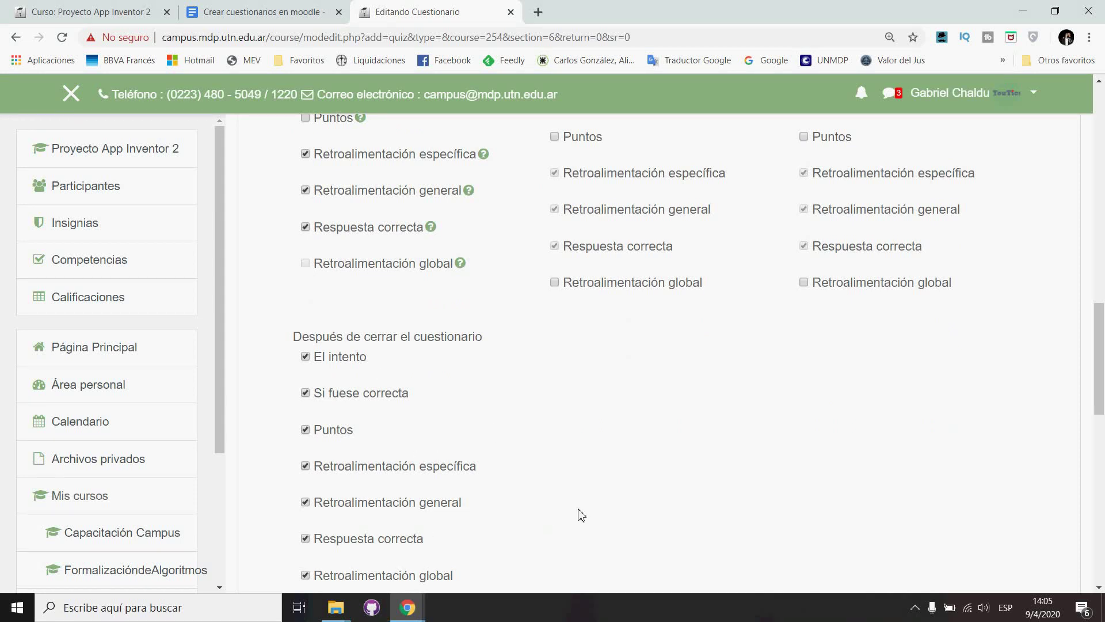
{"action": "scroll", "coordinate": [580, 514], "scroll_direction": "up", "scroll_amount": 2}
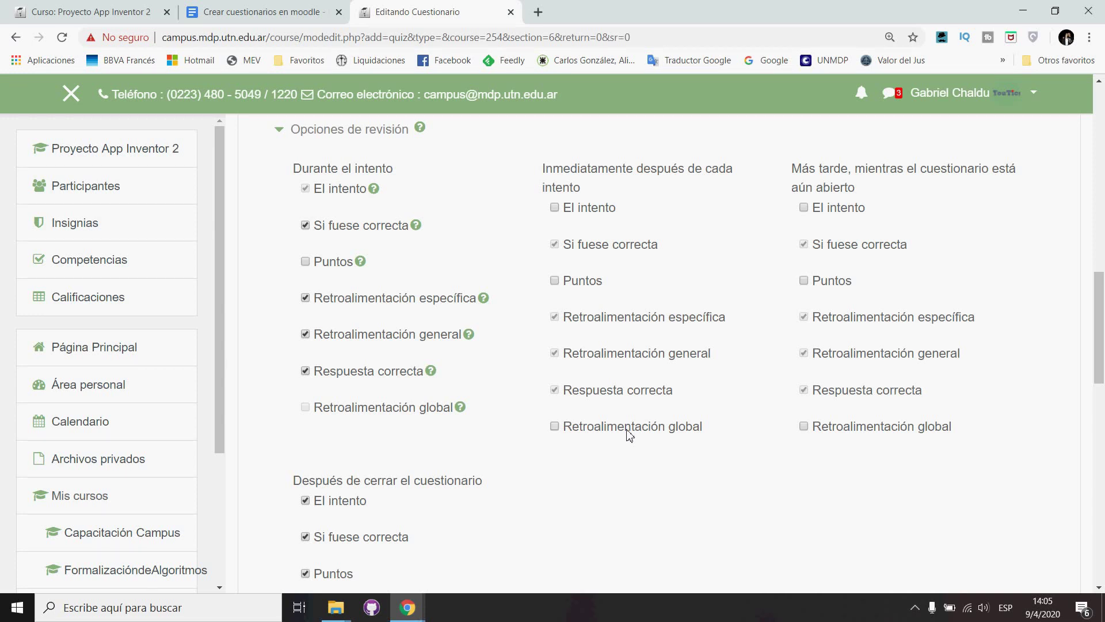
Save and display the quiz after reviewing the after-closing options, and open the quiz for editing its questions
{"action": "scroll", "coordinate": [630, 436], "scroll_direction": "down", "scroll_amount": 3}
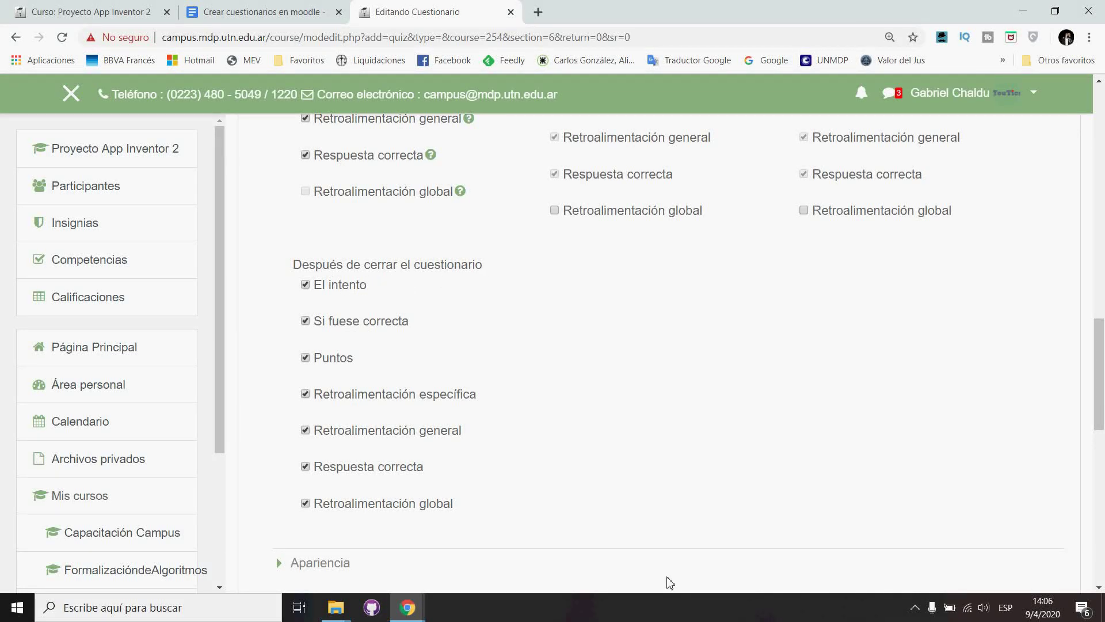
{"action": "scroll", "coordinate": [369, 246], "scroll_direction": "up", "scroll_amount": 5}
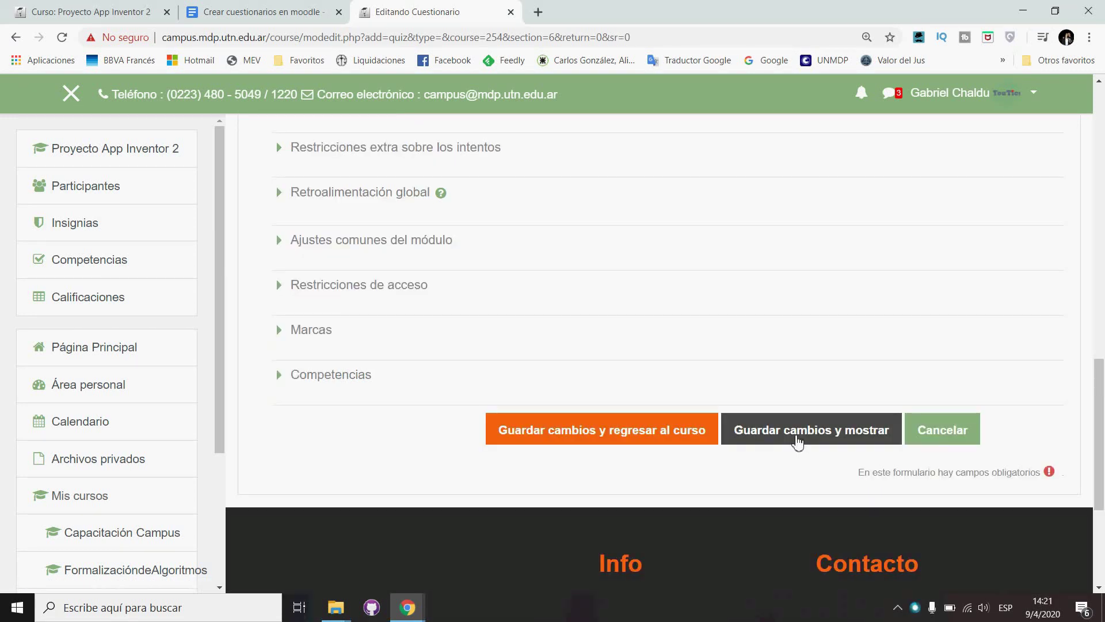
{"action": "left_click", "coordinate": [797, 442]}
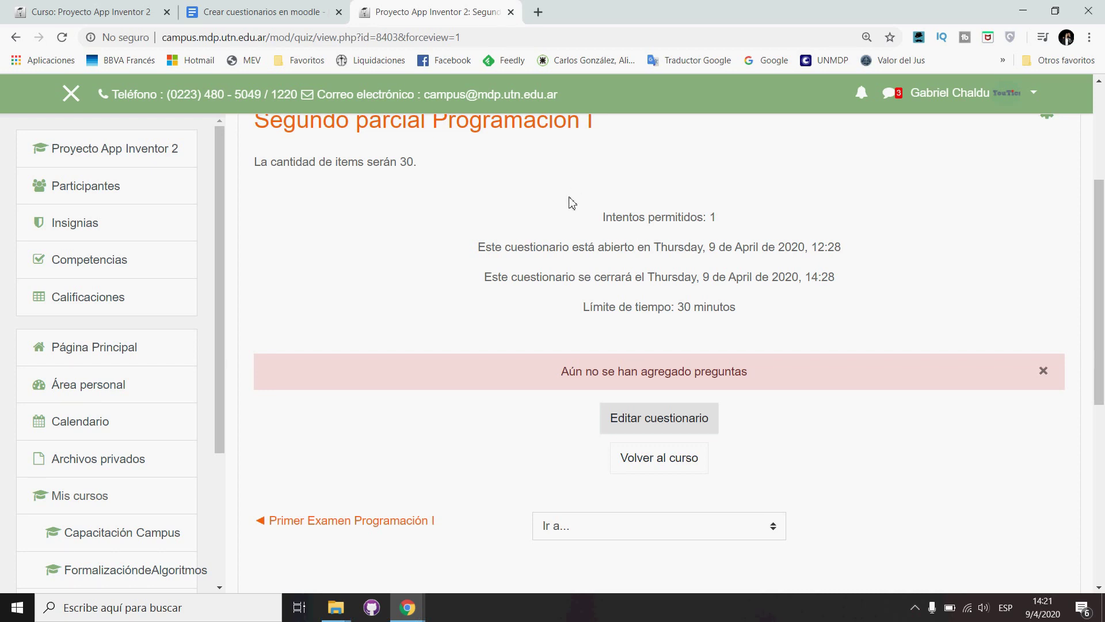
{"action": "left_click", "coordinate": [666, 425]}
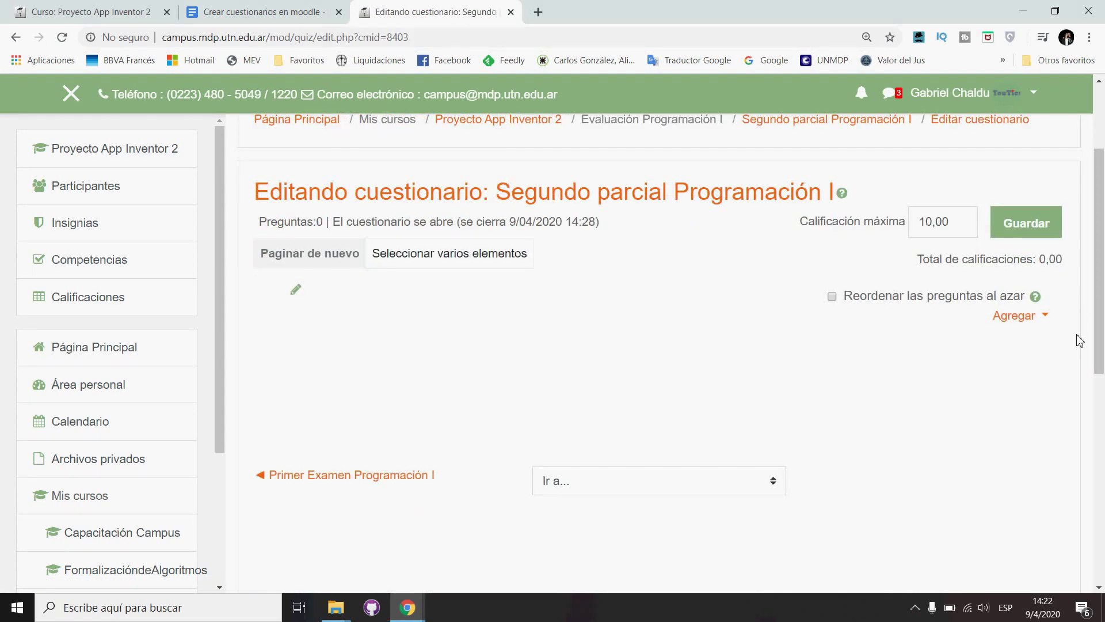
Start adding questions from the question bank and choose the category Preguntas Teóricas Lenguaje C
{"action": "left_click", "coordinate": [1026, 323]}
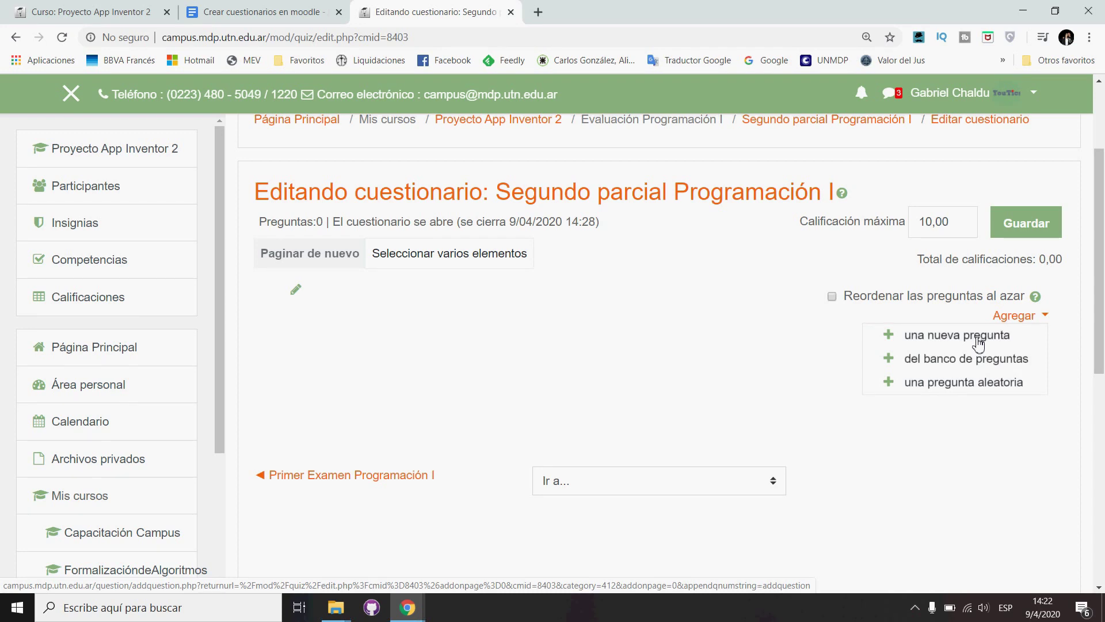
{"action": "left_click", "coordinate": [982, 364]}
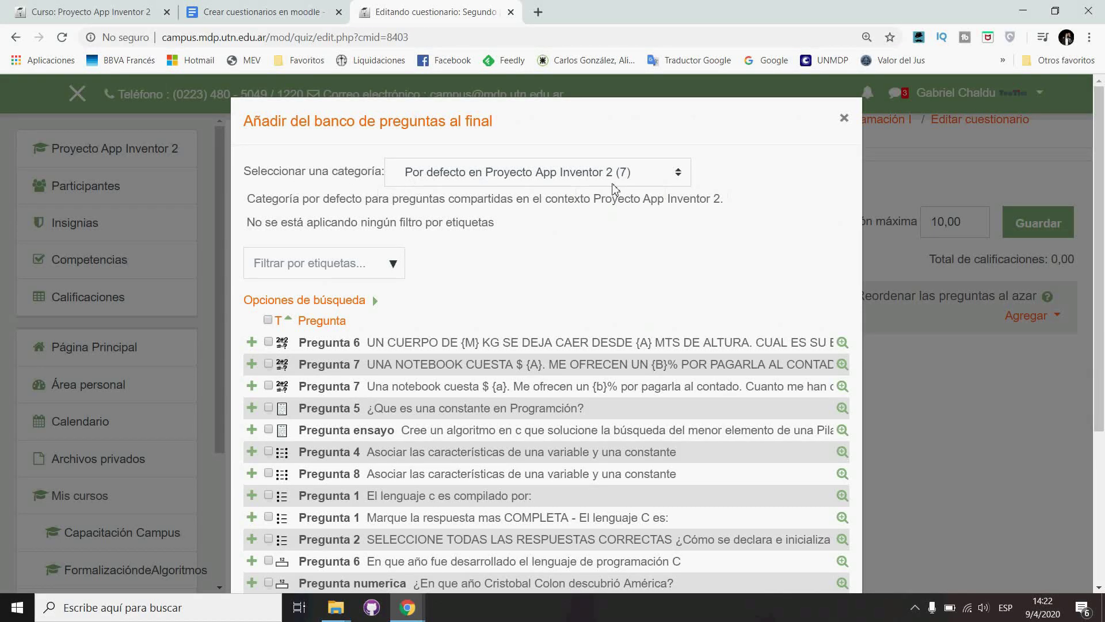
{"action": "left_click", "coordinate": [679, 172]}
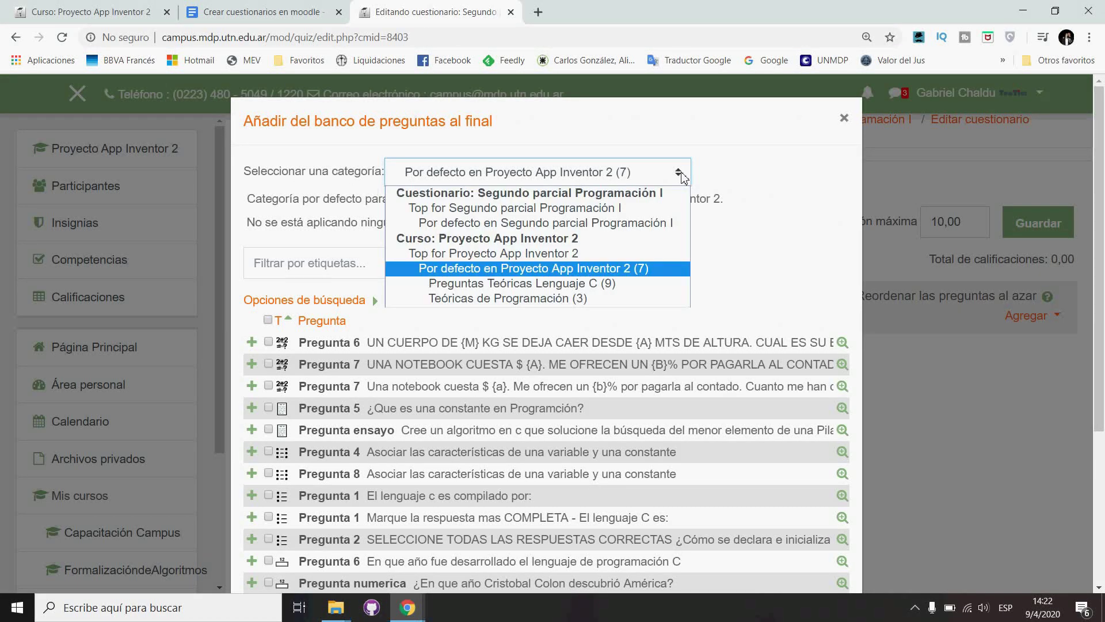
{"action": "left_click", "coordinate": [605, 284]}
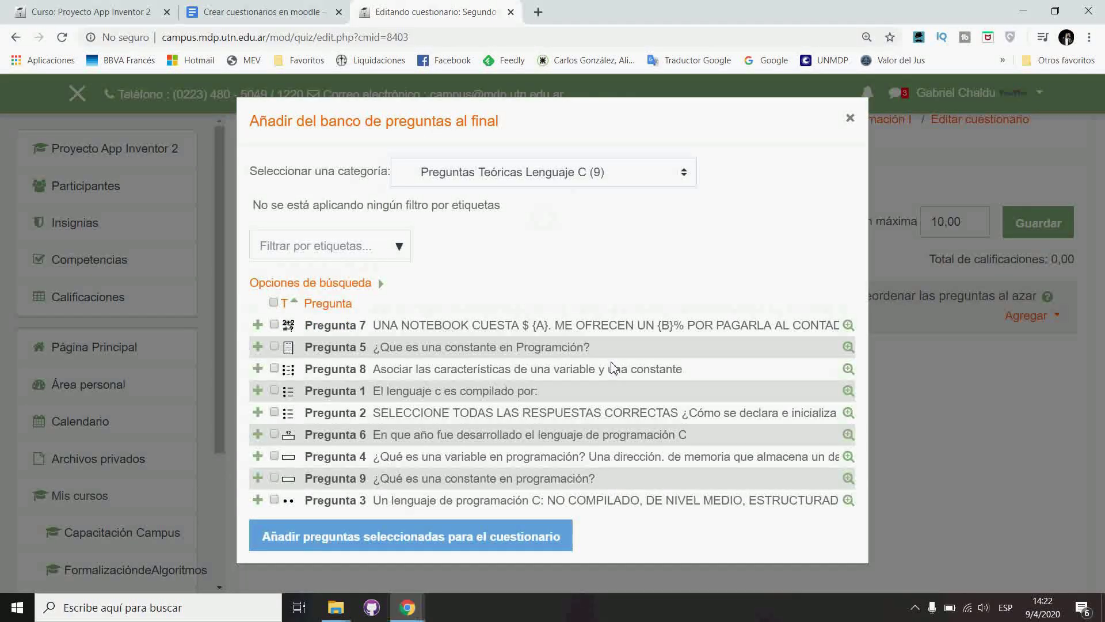
Select all nine questions in the Preguntas Teóricas Lenguaje C category and add them to the quiz
{"action": "left_click", "coordinate": [274, 500]}
{"action": "left_click", "coordinate": [274, 479]}
{"action": "left_click", "coordinate": [274, 457]}
{"action": "left_click", "coordinate": [274, 435]}
{"action": "left_click", "coordinate": [274, 412]}
{"action": "left_click", "coordinate": [274, 391]}
{"action": "left_click", "coordinate": [274, 369]}
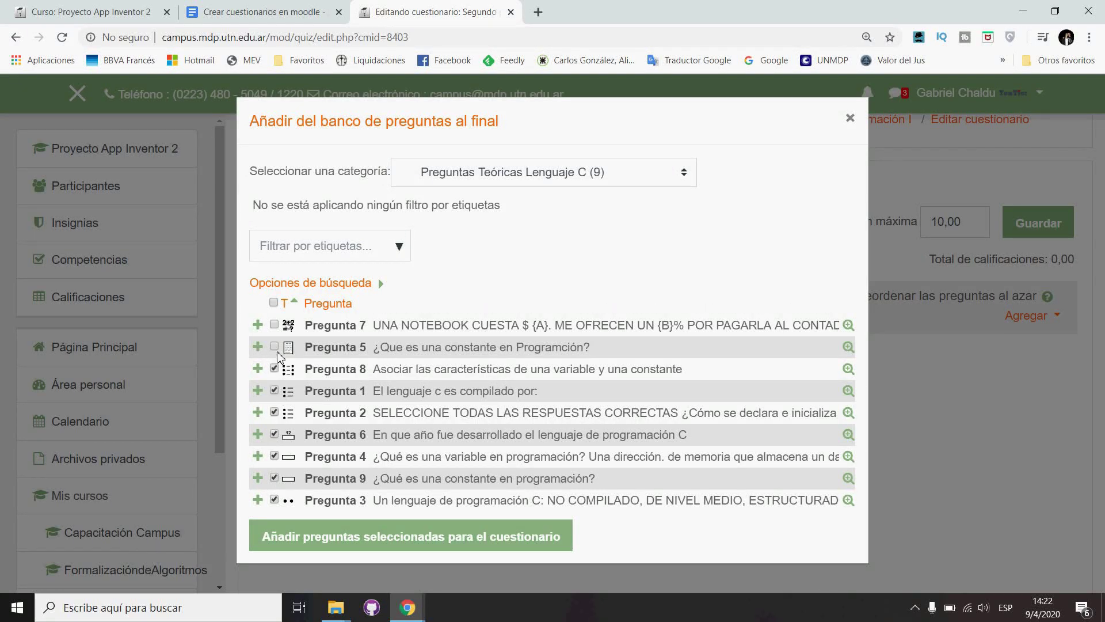
{"action": "left_click", "coordinate": [274, 347]}
{"action": "left_click", "coordinate": [274, 325]}
{"action": "left_click", "coordinate": [541, 542]}
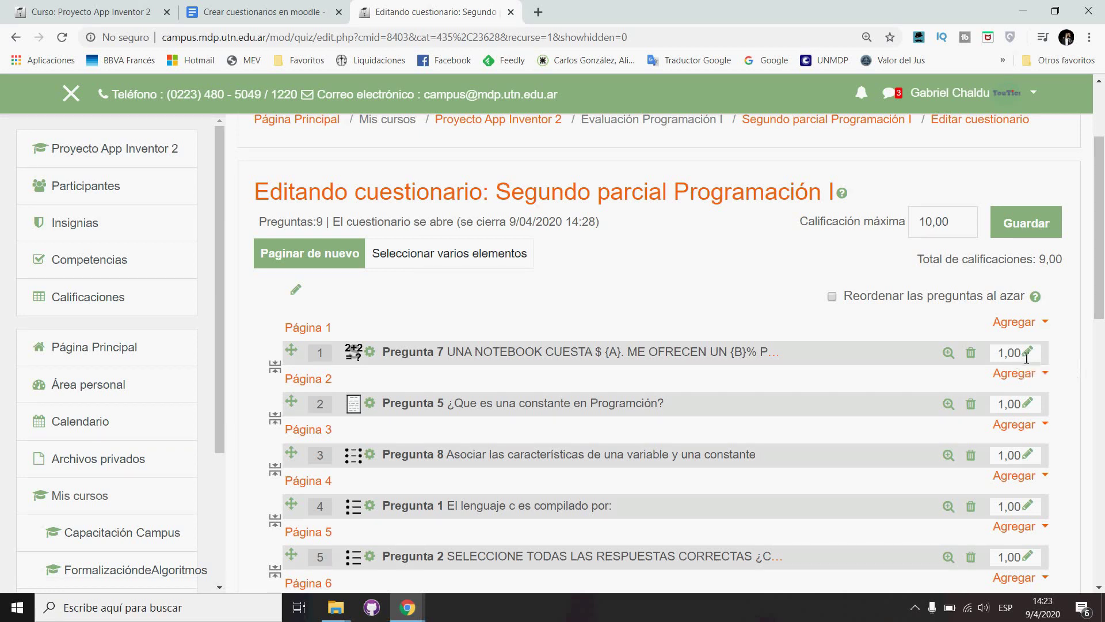
Set the mark of Pregunta 7 to 10 and the mark of Pregunta 5 to 20
{"action": "left_click", "coordinate": [1027, 352]}
{"action": "type", "text": "10"}
{"action": "key", "text": "Return"}
{"action": "left_click", "coordinate": [1035, 405]}
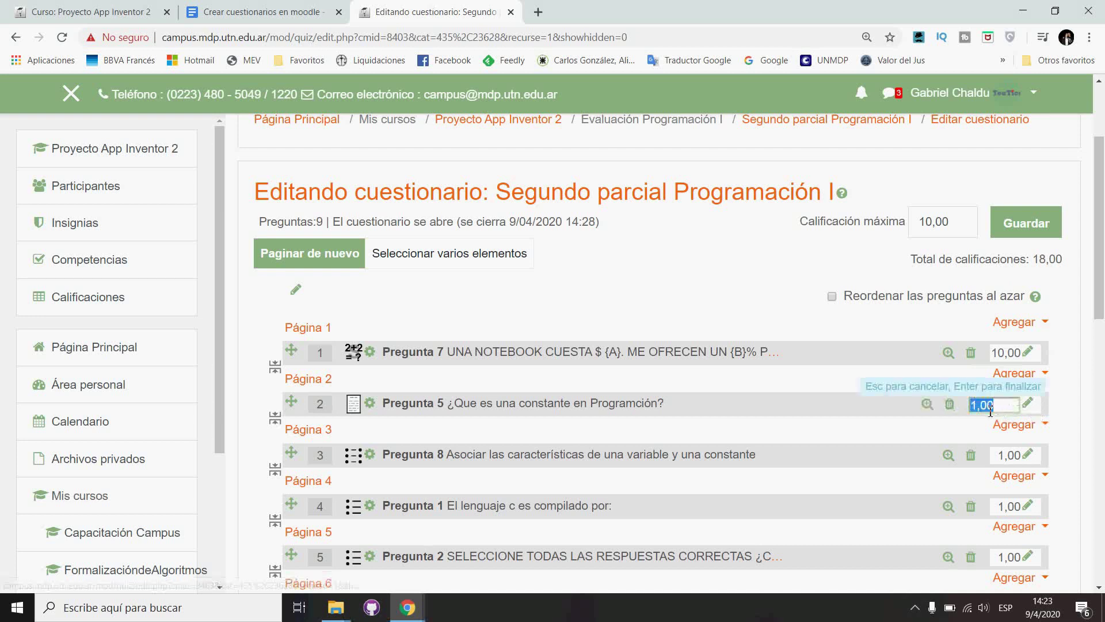
{"action": "type", "text": "20"}
{"action": "key", "text": "Return"}
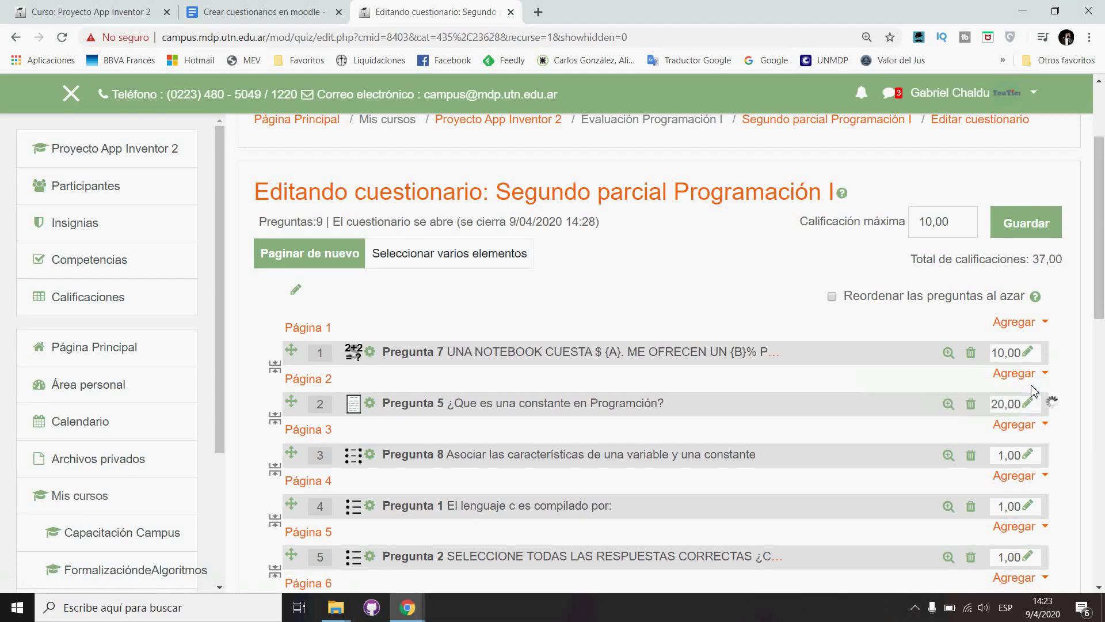
Set the marks of Pregunta 8, 1, 2, 9 and 3 to 10 each, and of Pregunta 6 and 4 to 5 each
{"action": "left_click", "coordinate": [1028, 454]}
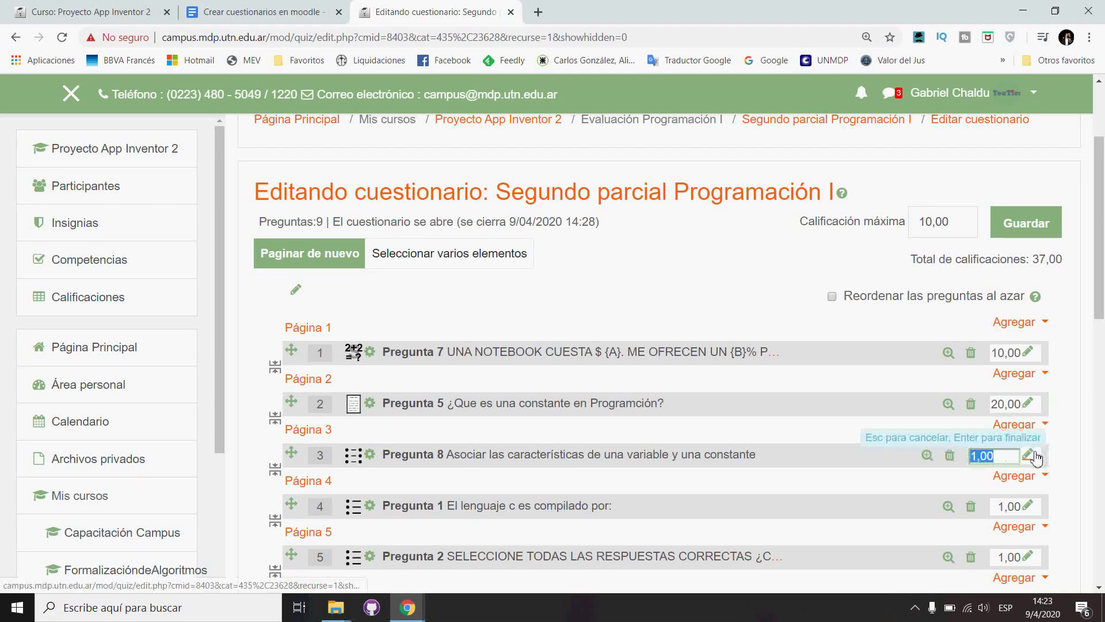
{"action": "type", "text": "1"}
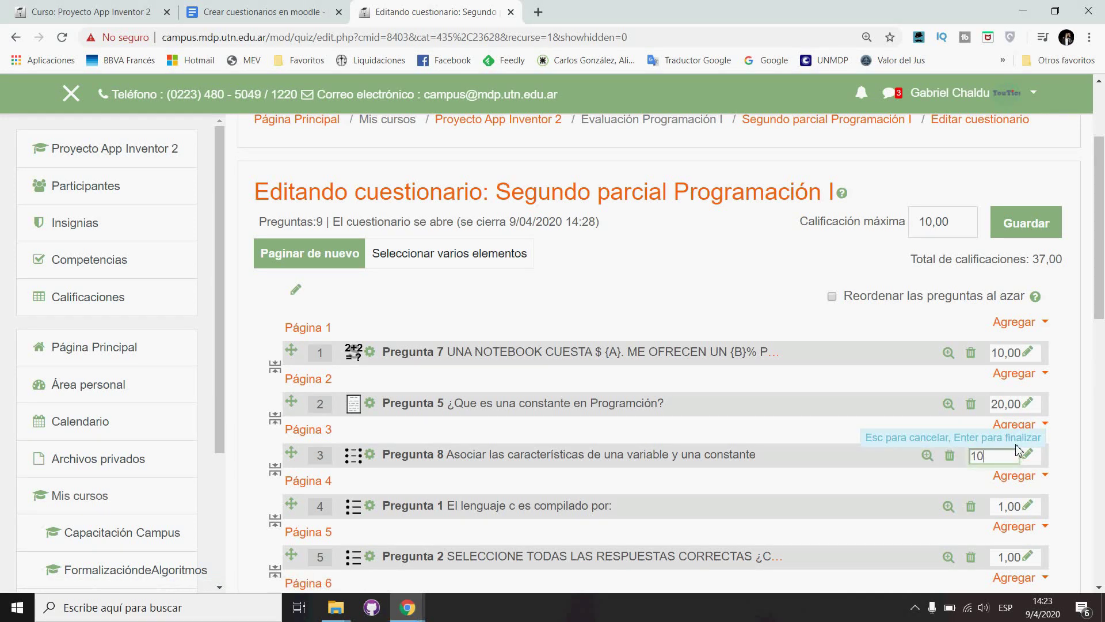
{"action": "type", "text": "0"}
{"action": "key", "text": "Return"}
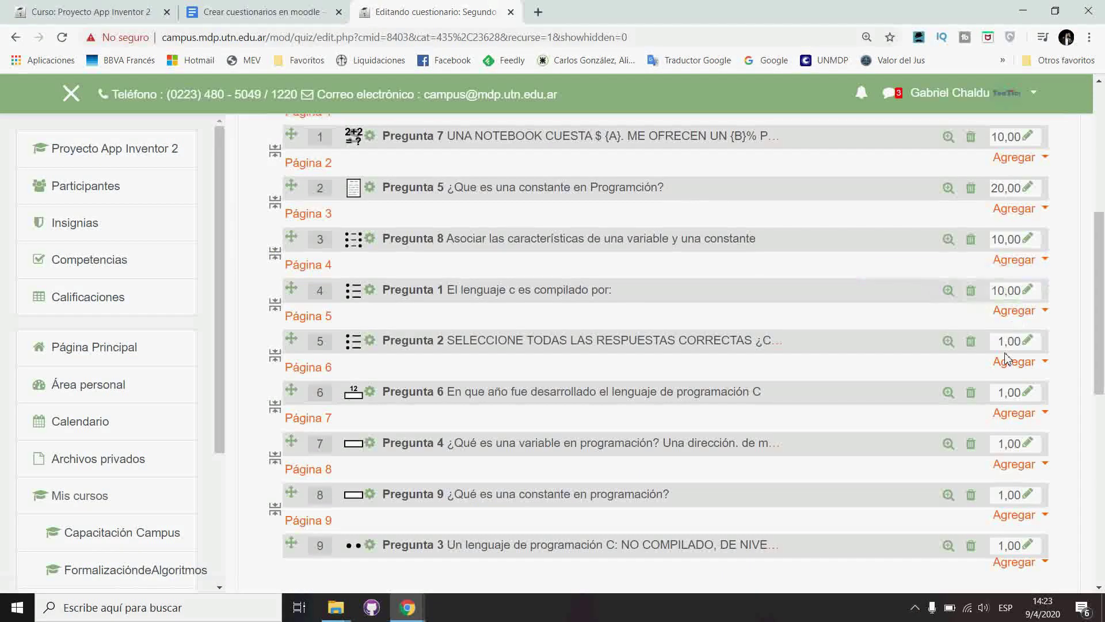
{"action": "left_click", "coordinate": [1019, 389]}
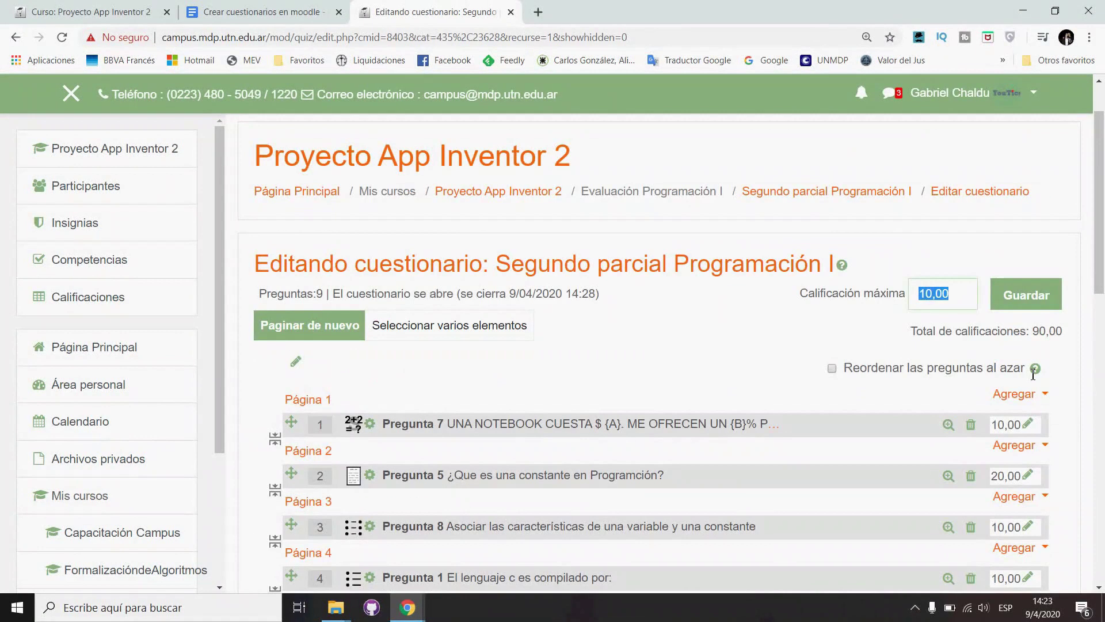
Set the quiz's Calificación máxima to 90 and save it
{"action": "type", "text": "1"}
{"action": "scroll", "coordinate": [1103, 469], "scroll_direction": "down", "scroll_amount": 3}
{"action": "scroll", "coordinate": [1103, 469], "scroll_direction": "down", "scroll_amount": 2}
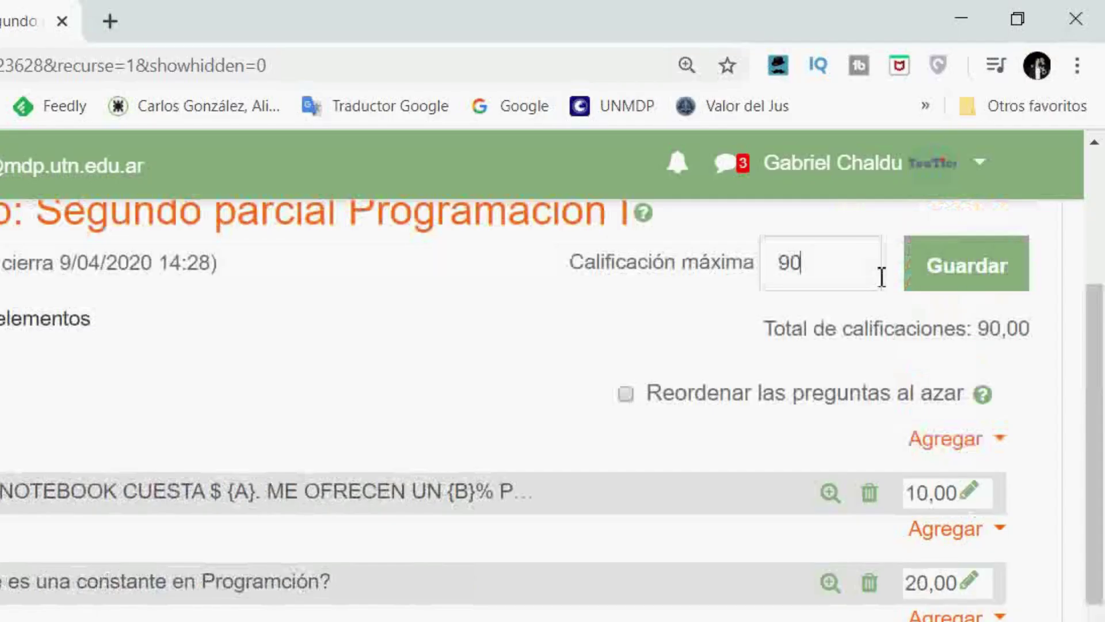
{"action": "left_click", "coordinate": [935, 282]}
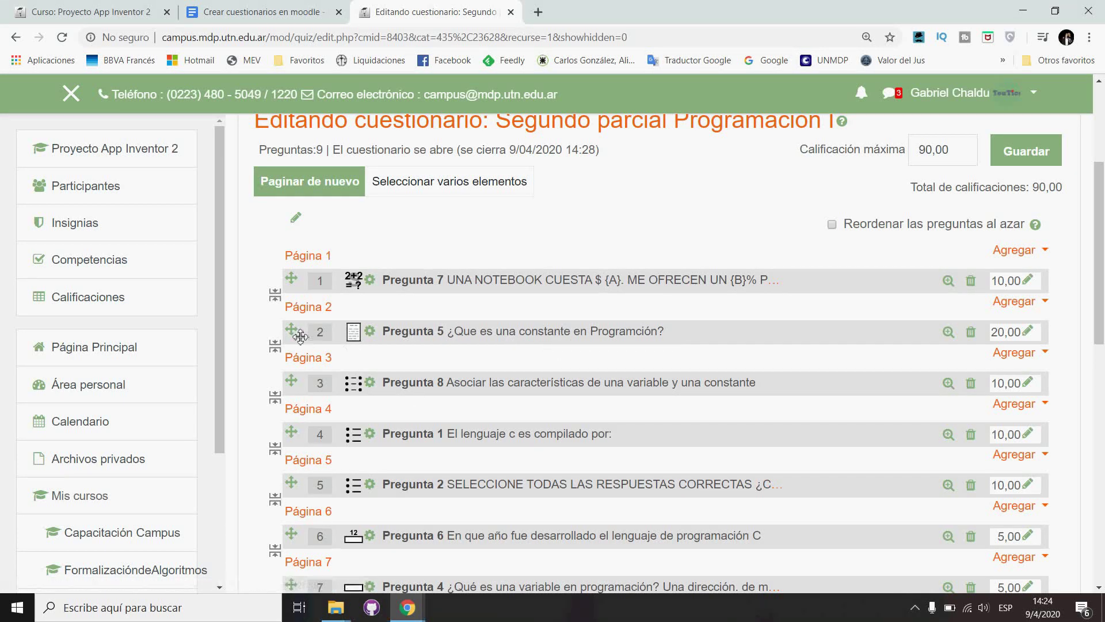
Move Pregunta 5 onto Página 1 below Pregunta 7 and check the resulting page layout of all questions
{"action": "mouse_move", "coordinate": [300, 335]}
{"action": "left_mouse_down"}
{"action": "mouse_move", "coordinate": [292, 312]}
{"action": "mouse_move", "coordinate": [294, 326]}
{"action": "left_mouse_up"}
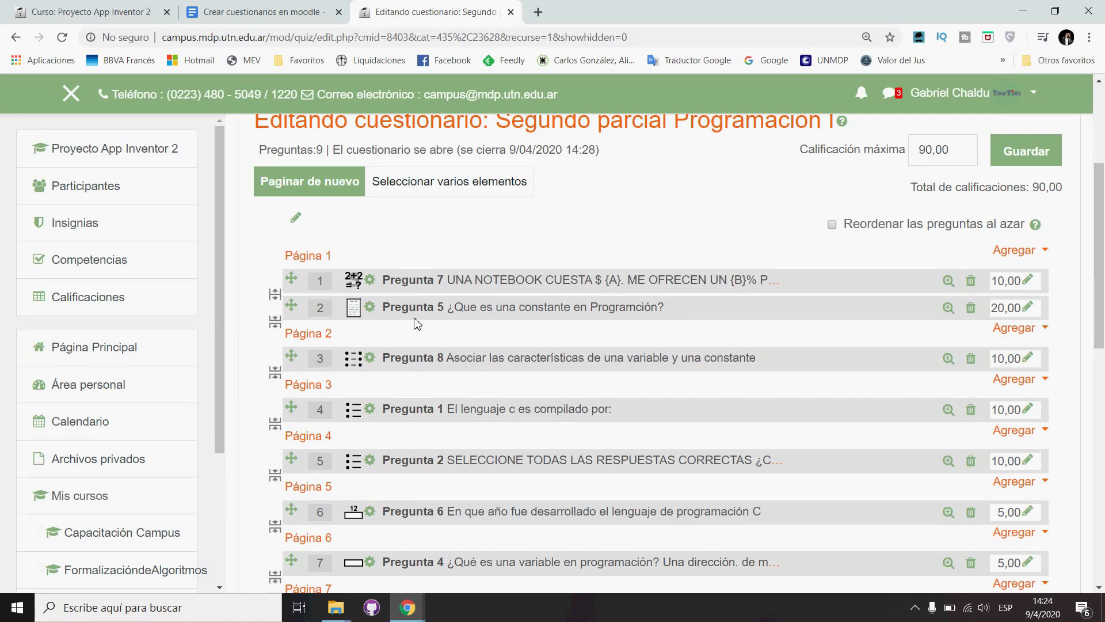
{"action": "scroll", "coordinate": [709, 414], "scroll_direction": "down", "scroll_amount": 8}
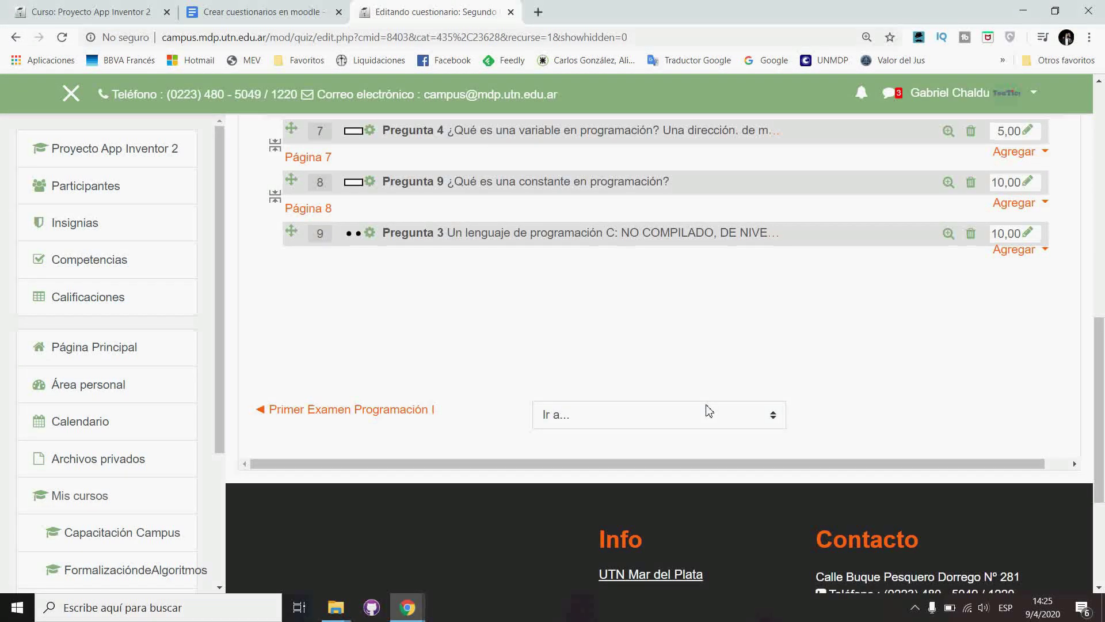
{"action": "scroll", "coordinate": [710, 411], "scroll_direction": "up", "scroll_amount": 8}
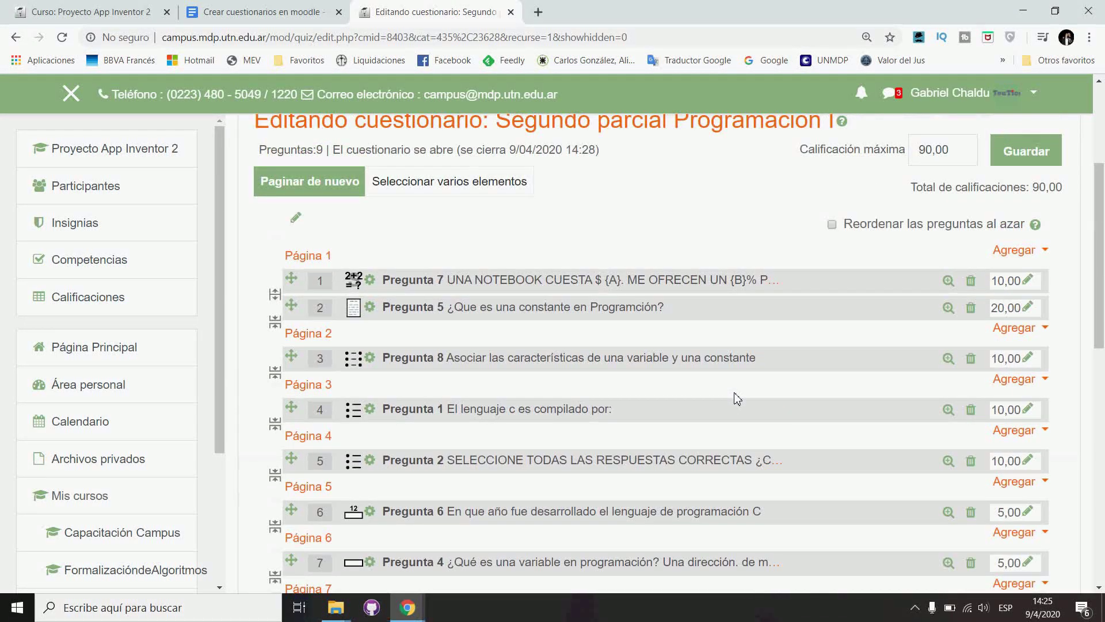
{"action": "scroll", "coordinate": [737, 397], "scroll_direction": "up", "scroll_amount": 4}
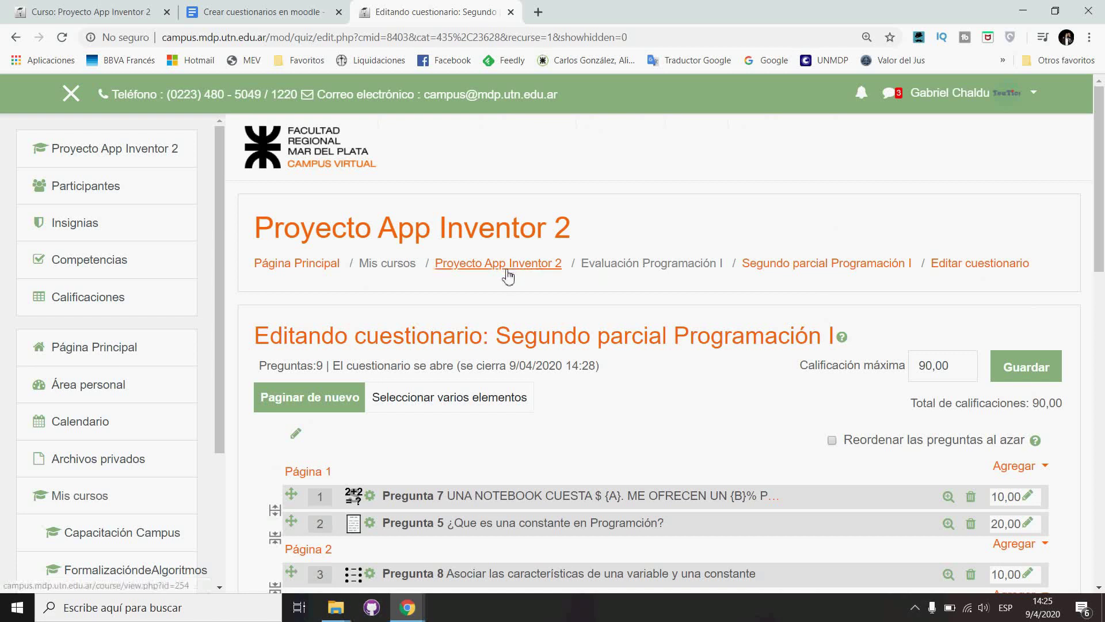
Return to the Proyecto App Inventor 2 course and open Segundo parcial Programación I to check its summary page
{"action": "left_click", "coordinate": [543, 270]}
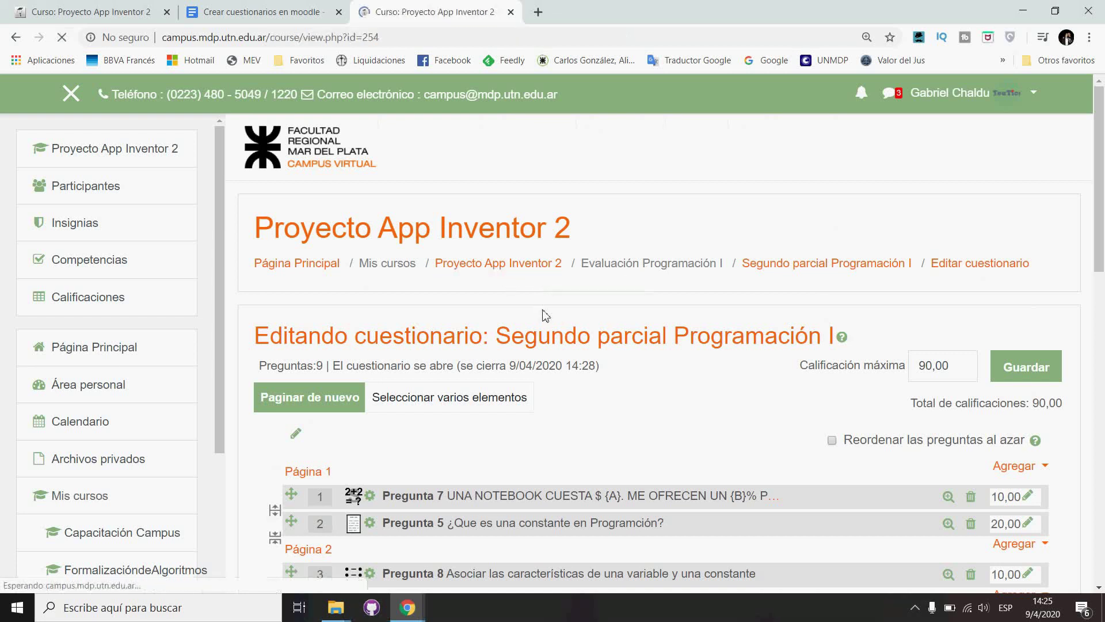
{"action": "scroll", "coordinate": [544, 314], "scroll_direction": "down", "scroll_amount": 9}
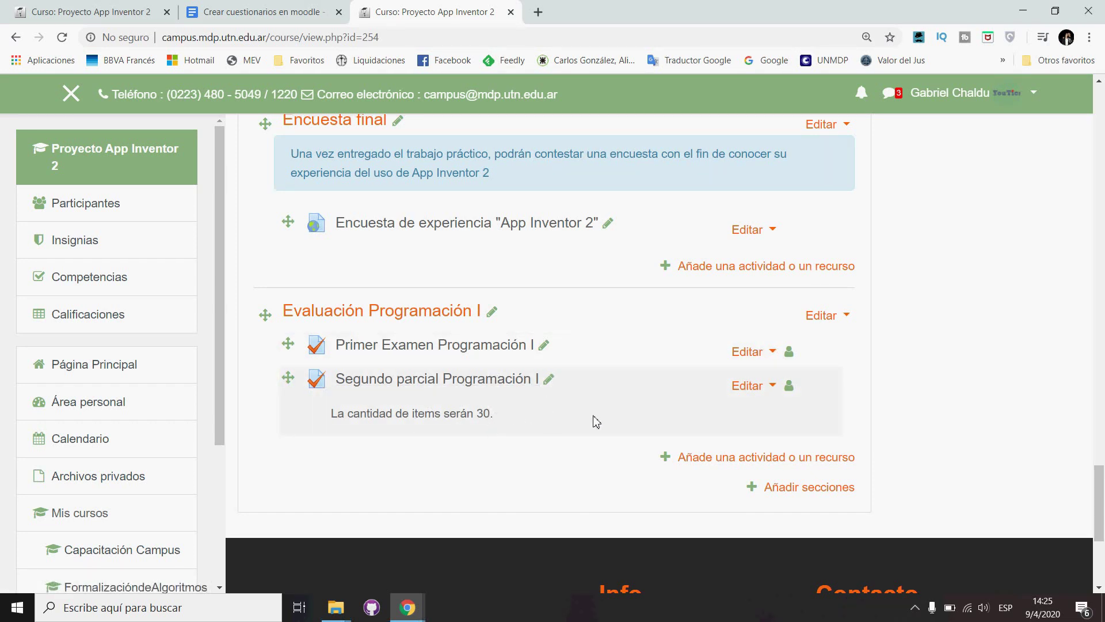
{"action": "left_click", "coordinate": [516, 382]}
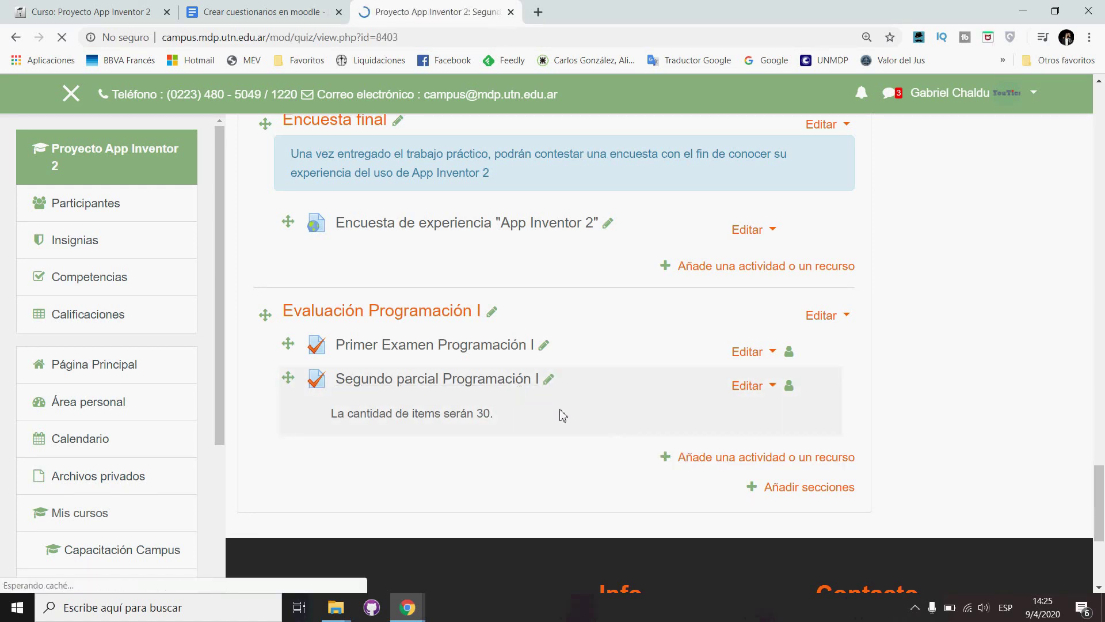
{"action": "scroll", "coordinate": [563, 415], "scroll_direction": "down", "scroll_amount": 3}
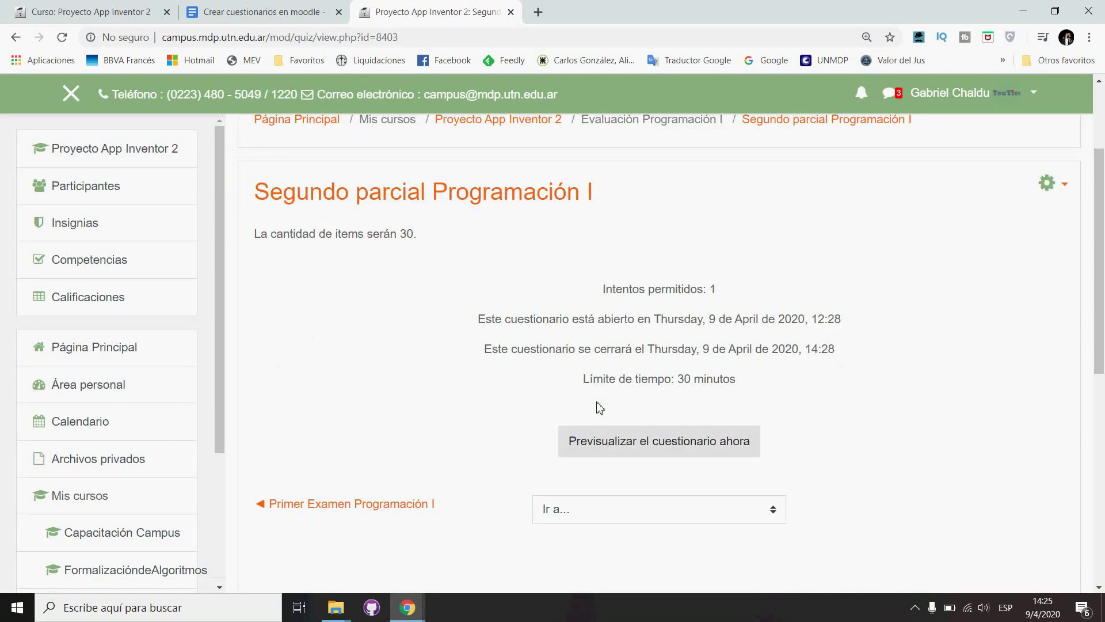
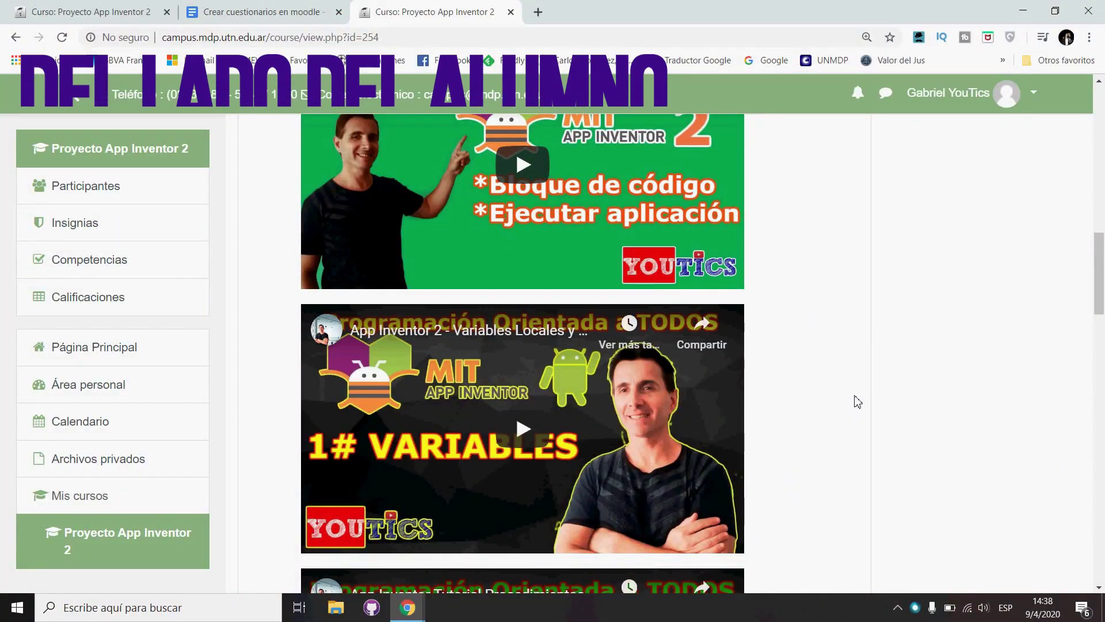
In the student's view of the course, find the Evaluación Programación I section and open Segundo parcial Programación I
{"action": "scroll", "coordinate": [858, 402], "scroll_direction": "down", "scroll_amount": 6}
{"action": "scroll", "coordinate": [857, 402], "scroll_direction": "down", "scroll_amount": 15}
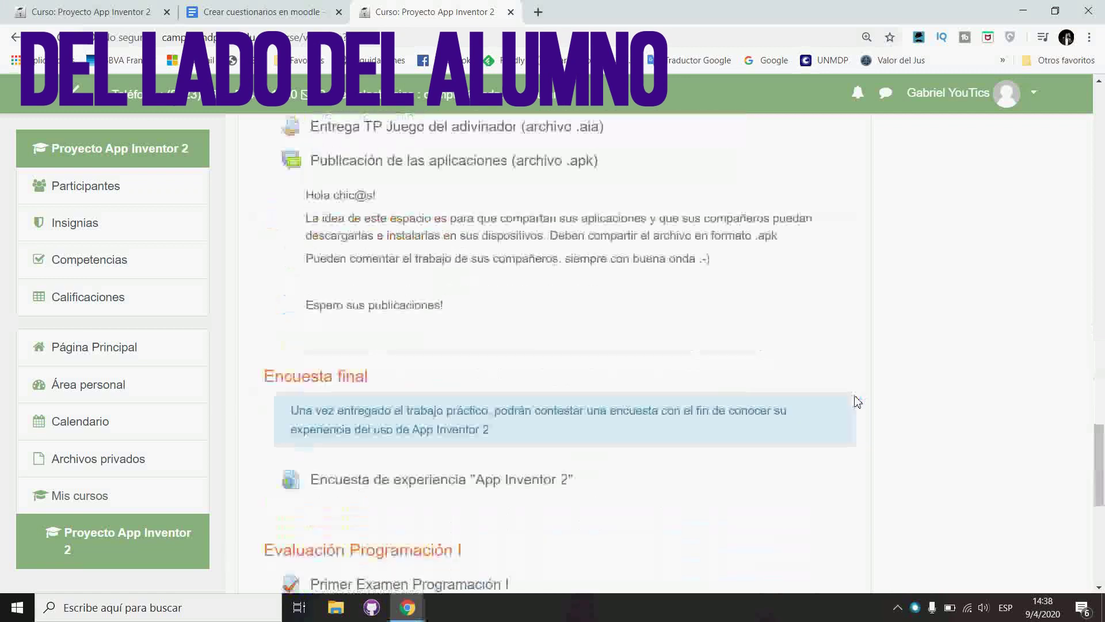
{"action": "scroll", "coordinate": [858, 401], "scroll_direction": "up", "scroll_amount": 15}
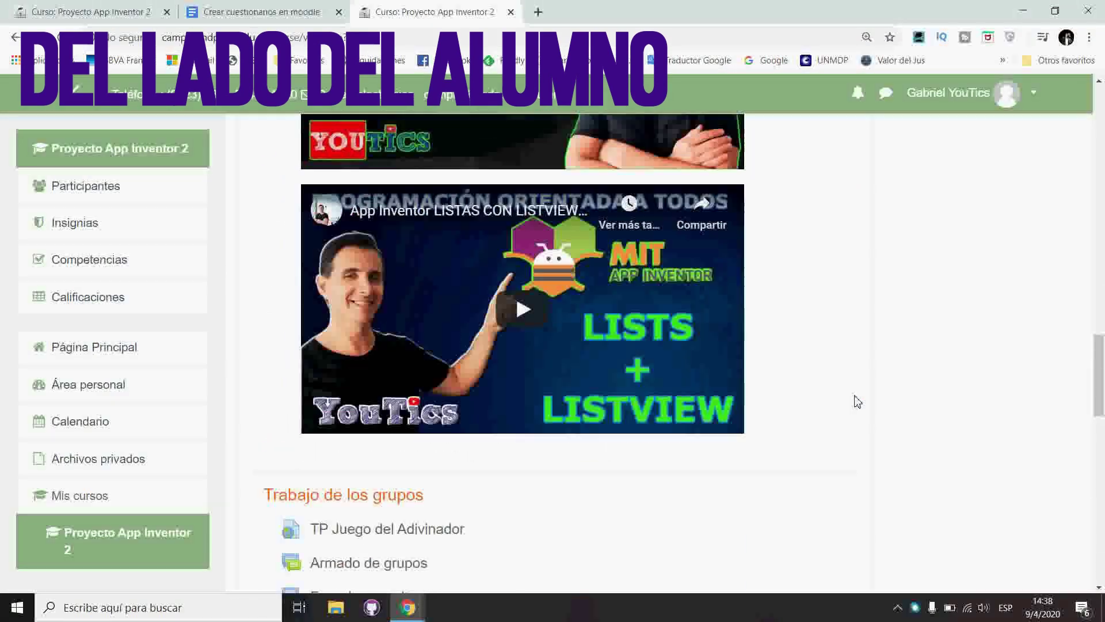
{"action": "scroll", "coordinate": [858, 402], "scroll_direction": "down", "scroll_amount": 15}
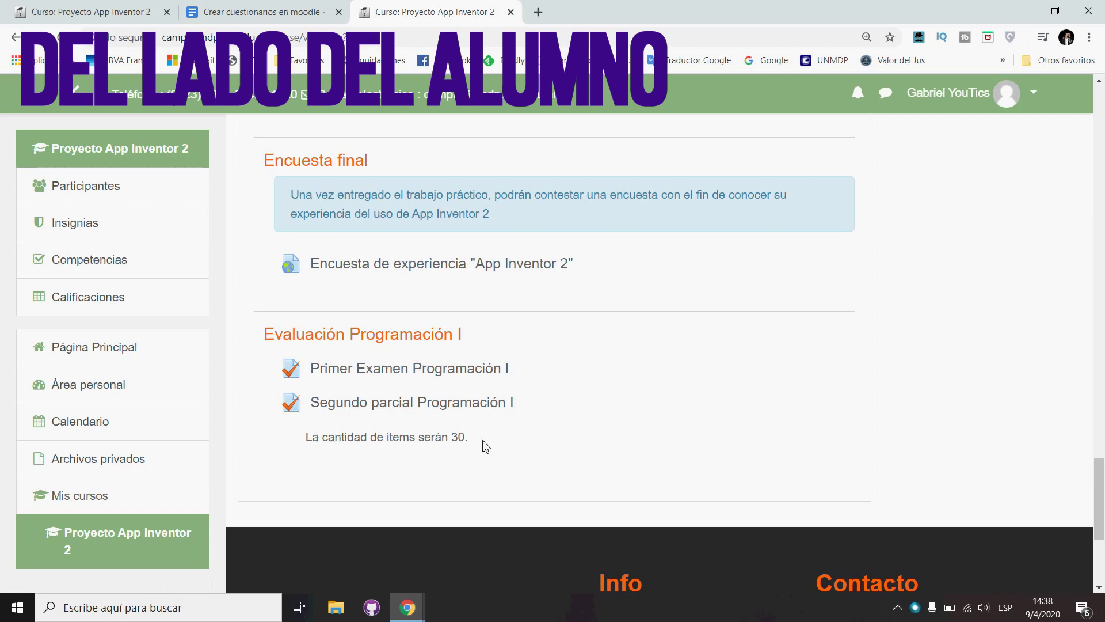
{"action": "left_click", "coordinate": [454, 402]}
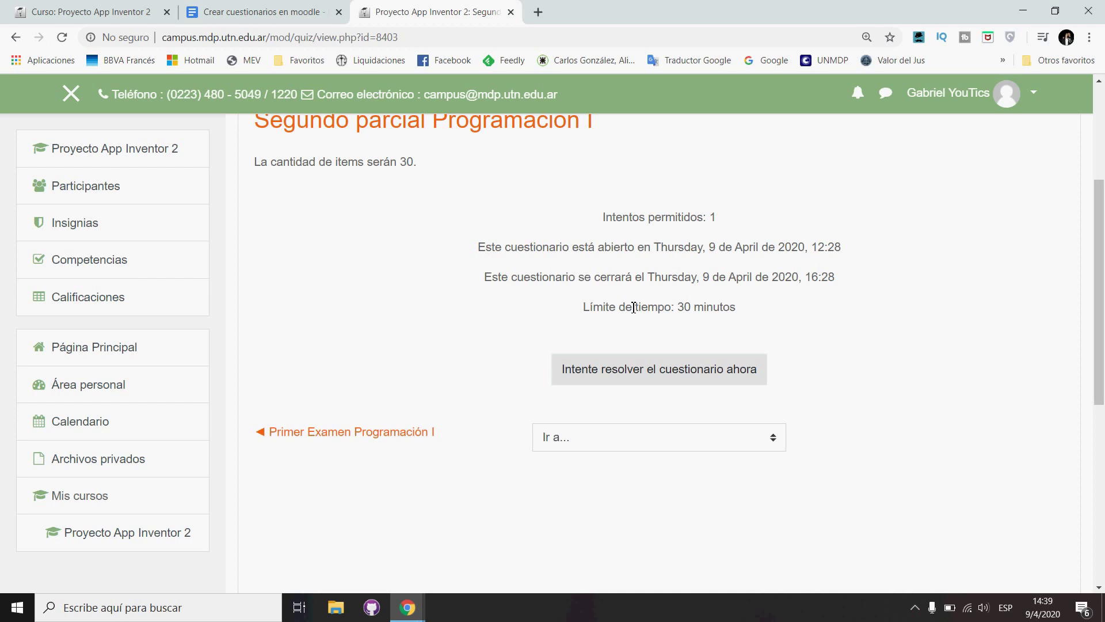
Highlight the quiz description, start the timed attempt as the student, and view the first page's questions
{"action": "left_click_drag", "start_coordinate": [429, 163], "coordinate": [252, 164]}
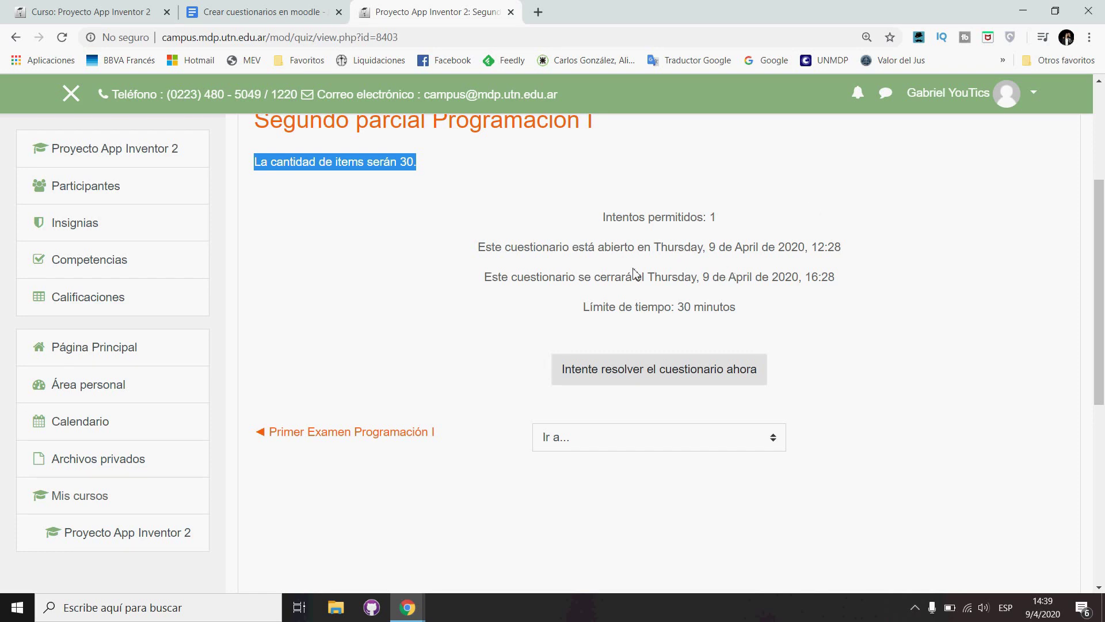
{"action": "left_click", "coordinate": [700, 377]}
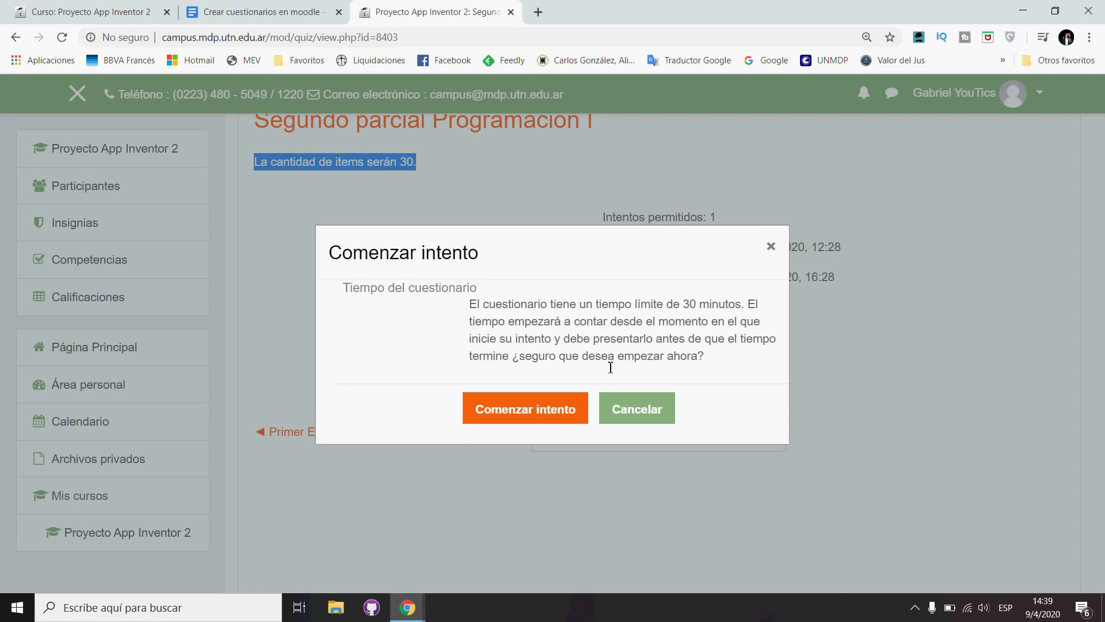
{"action": "left_click", "coordinate": [544, 412]}
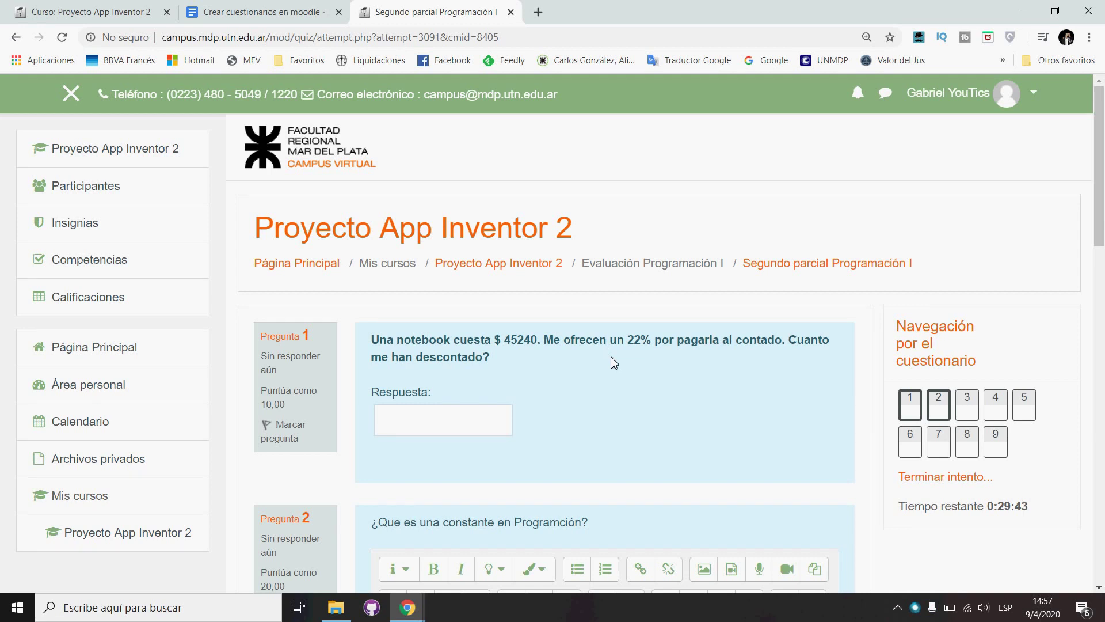
{"action": "scroll", "coordinate": [614, 363], "scroll_direction": "down", "scroll_amount": 2}
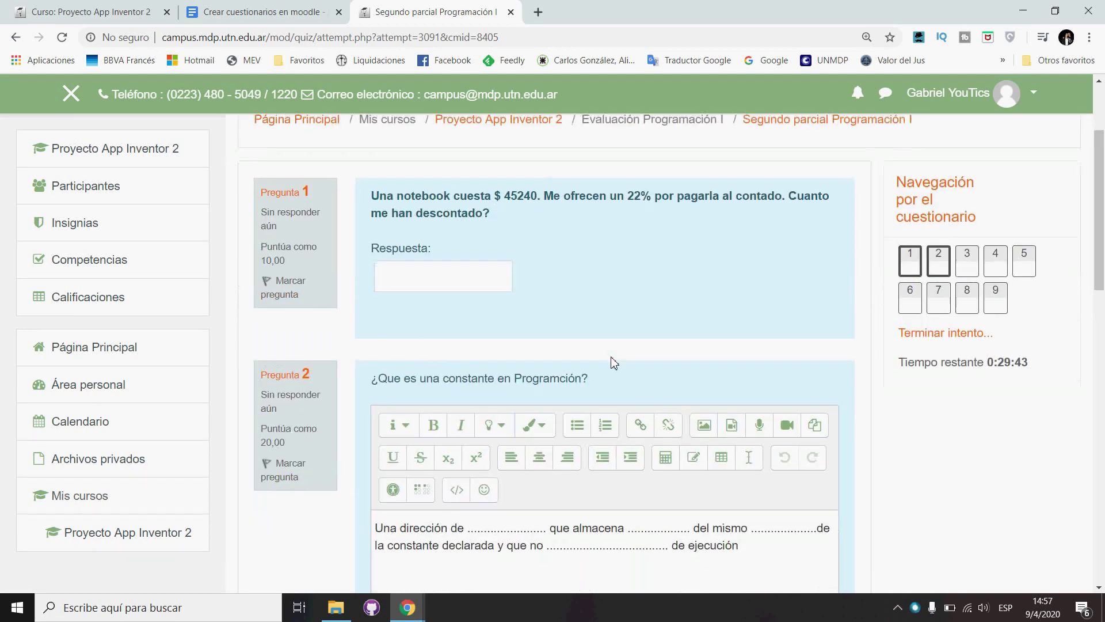
Look over the first page's questions and answer Pregunta 1, about the notebook discount, with 11111
{"action": "scroll", "coordinate": [613, 362], "scroll_direction": "down", "scroll_amount": 2}
{"action": "scroll", "coordinate": [613, 363], "scroll_direction": "up", "scroll_amount": 2}
{"action": "scroll", "coordinate": [896, 316], "scroll_direction": "down", "scroll_amount": 5}
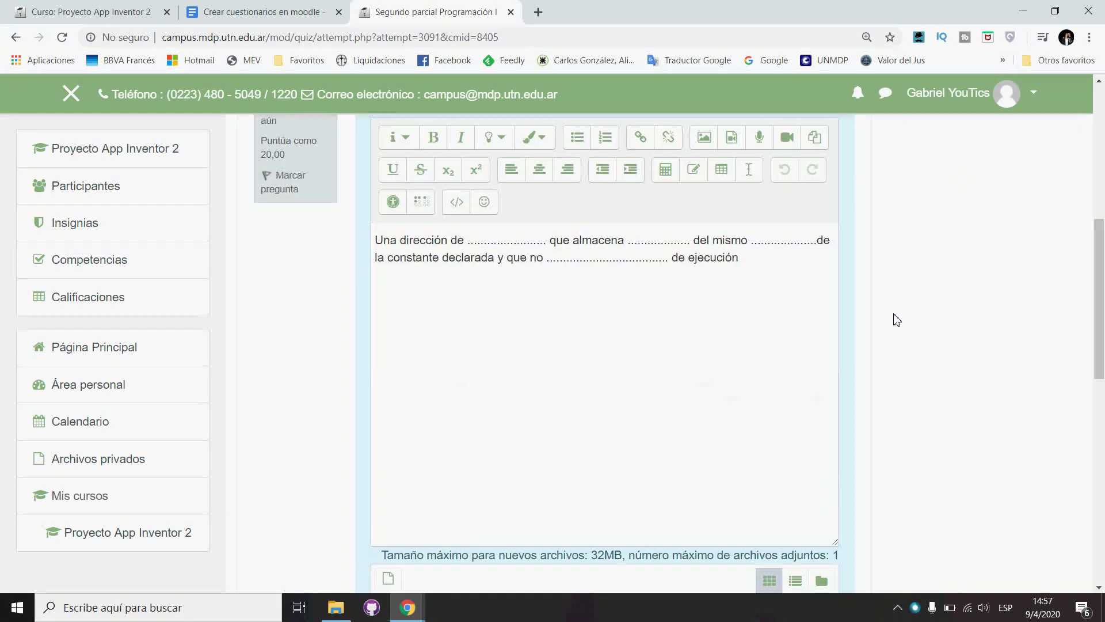
{"action": "scroll", "coordinate": [895, 316], "scroll_direction": "up", "scroll_amount": 4}
{"action": "scroll", "coordinate": [438, 220], "scroll_direction": "up", "scroll_amount": 1}
{"action": "left_click", "coordinate": [415, 285]}
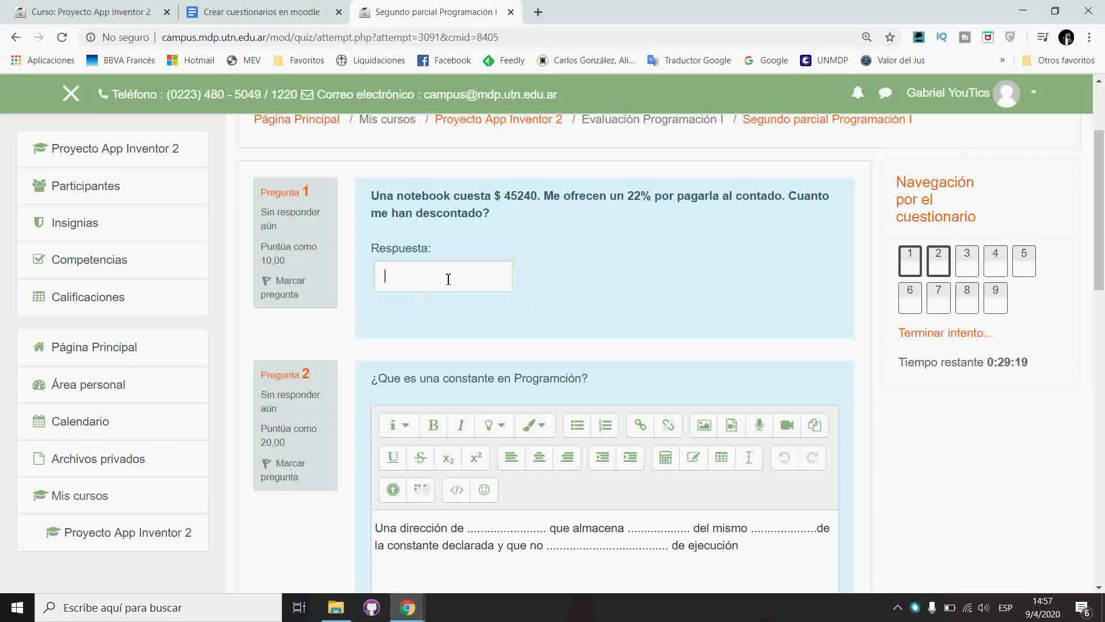
{"action": "type", "text": "11111"}
In Pregunta 2's answer text, replace the first dotted blank, after "Una dirección de", with "memmm"
{"action": "scroll", "coordinate": [486, 299], "scroll_direction": "down", "scroll_amount": 3}
{"action": "left_click", "coordinate": [546, 312]}
{"action": "key", "text": "BackSpace"}
{"action": "key", "text": "BackSpace"}
{"action": "key", "text": "BackSpace"}
{"action": "key", "text": "BackSpace"}
{"action": "key", "text": "BackSpace"}
{"action": "key", "text": "BackSpace"}
{"action": "key", "text": "BackSpace"}
{"action": "key", "text": "BackSpace"}
{"action": "key", "text": "BackSpace"}
{"action": "key", "text": "BackSpace"}
{"action": "key", "text": "BackSpace"}
{"action": "key", "text": "BackSpace"}
{"action": "key", "text": "BackSpace"}
{"action": "key", "text": "BackSpace"}
{"action": "key", "text": "BackSpace"}
{"action": "key", "text": "BackSpace"}
{"action": "key", "text": "BackSpace"}
{"action": "key", "text": "BackSpace"}
{"action": "key", "text": "BackSpace"}
{"action": "key", "text": "BackSpace"}
{"action": "type", "text": "memmm"}
Replace the dotted blank after "que almacena" in Pregunta 2 with "un ti" and continue to the quiz page with Pregunta 3
{"action": "left_click", "coordinate": [654, 311]}
{"action": "key", "text": "BackSpace"}
{"action": "key", "text": "BackSpace"}
{"action": "key", "text": "BackSpace"}
{"action": "key", "text": "BackSpace"}
{"action": "key", "text": "BackSpace"}
{"action": "key", "text": "BackSpace"}
{"action": "key", "text": "BackSpace"}
{"action": "key", "text": "BackSpace"}
{"action": "key", "text": "BackSpace"}
{"action": "key", "text": "BackSpace"}
{"action": "key", "text": "BackSpace"}
{"action": "key", "text": "BackSpace"}
{"action": "key", "text": "BackSpace"}
{"action": "key", "text": "BackSpace"}
{"action": "key", "text": "BackSpace"}
{"action": "key", "text": "BackSpace"}
{"action": "key", "text": "BackSpace"}
{"action": "key", "text": "BackSpace"}
{"action": "key", "text": "BackSpace"}
{"action": "key", "text": "BackSpace"}
{"action": "type", "text": "un ti"}
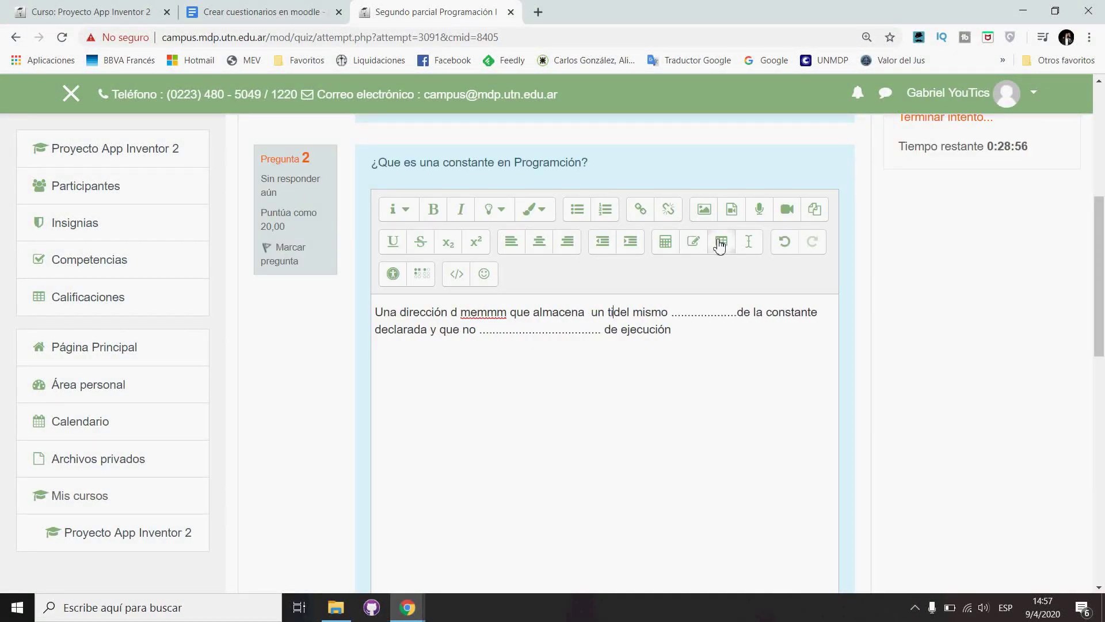
{"action": "scroll", "coordinate": [720, 247], "scroll_direction": "down", "scroll_amount": 6}
{"action": "left_click", "coordinate": [794, 438]}
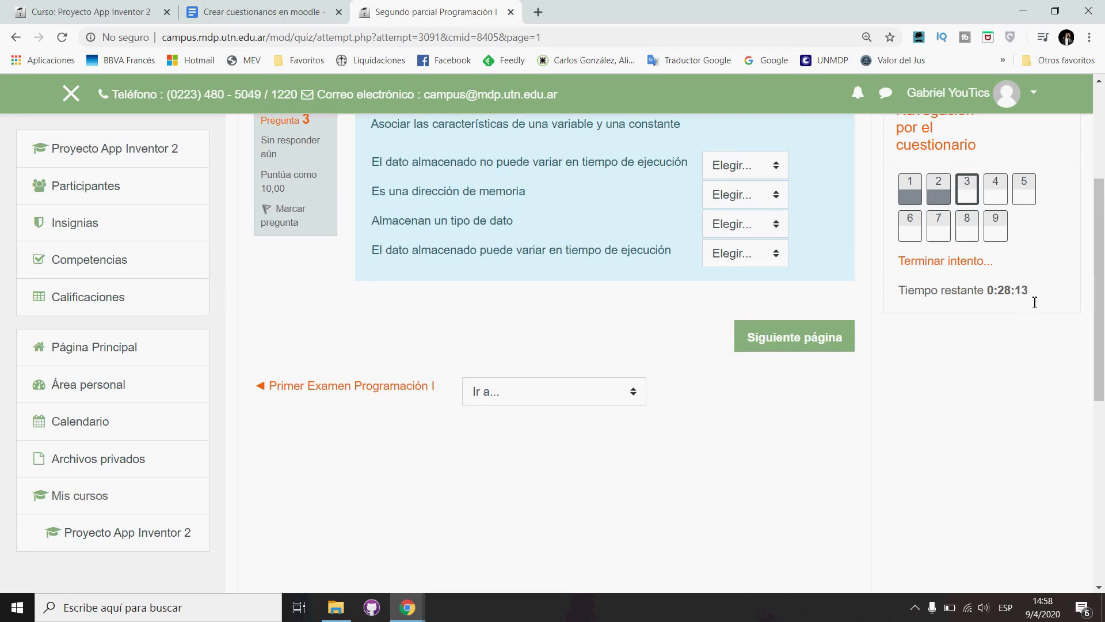
Match the four statements of Pregunta 3 with Constante, Ambos, Ambos and Variable in order, and go on to Pregunta 4
{"action": "left_click", "coordinate": [745, 224]}
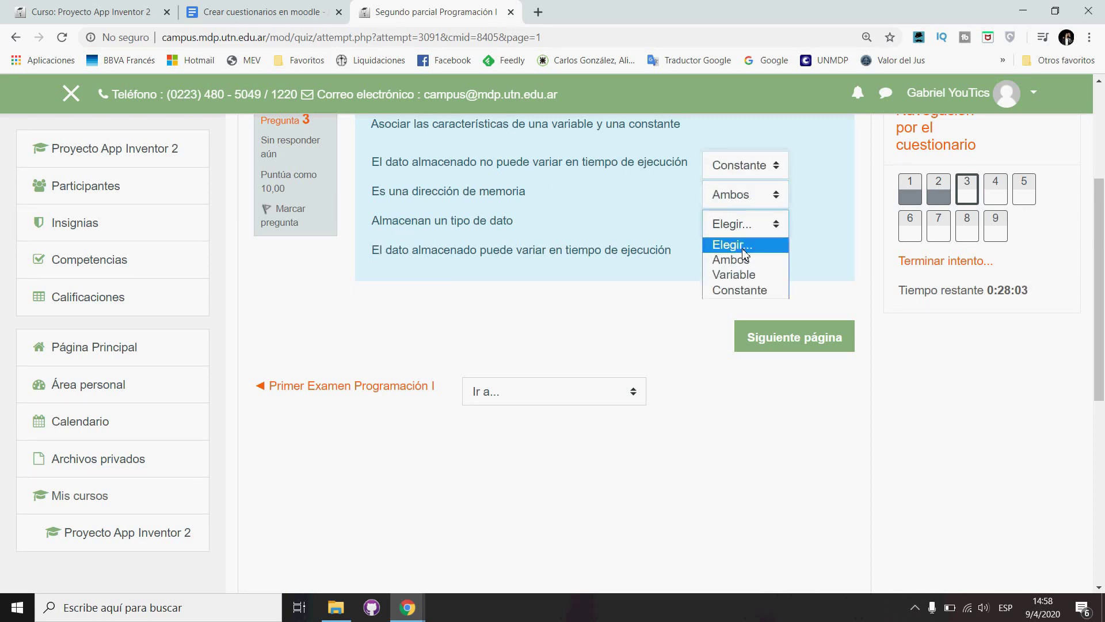
{"action": "left_click", "coordinate": [745, 259]}
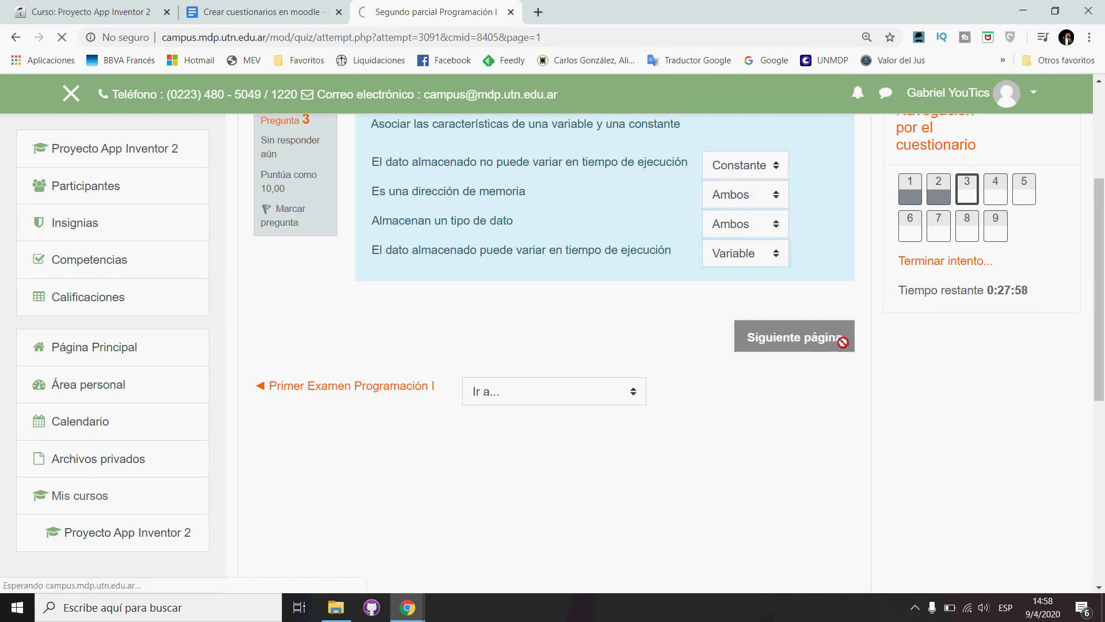
{"action": "left_click", "coordinate": [838, 338]}
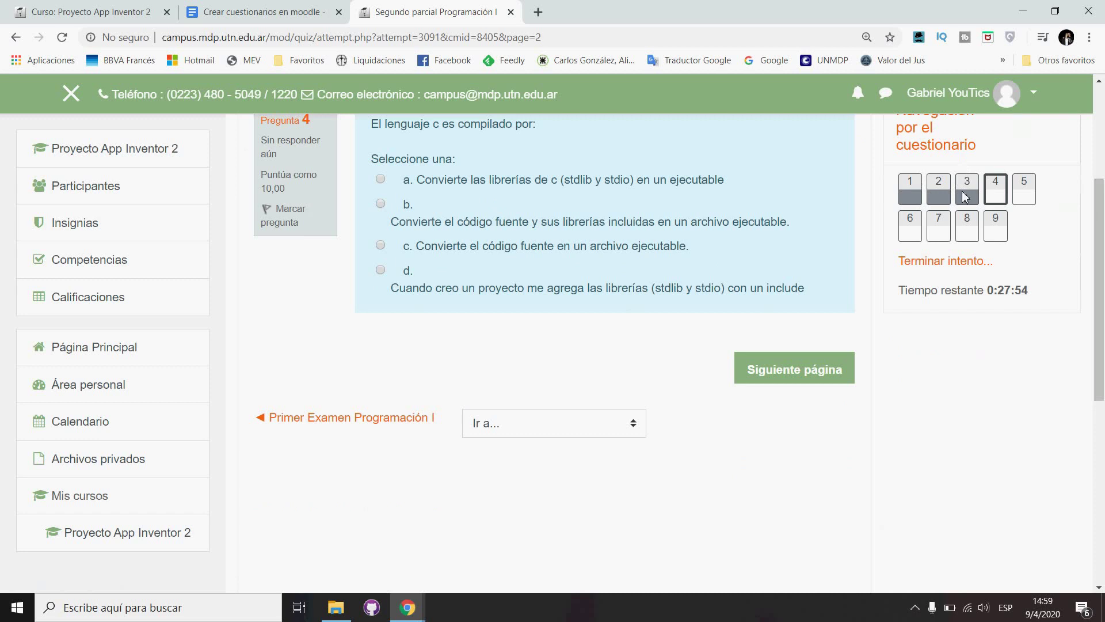
Answer Pregunta 4 with option b and Pregunta 5 with options a (#define a 3.14) and b (const float numero = 10;), then continue
{"action": "left_click", "coordinate": [380, 204]}
{"action": "left_click", "coordinate": [812, 370]}
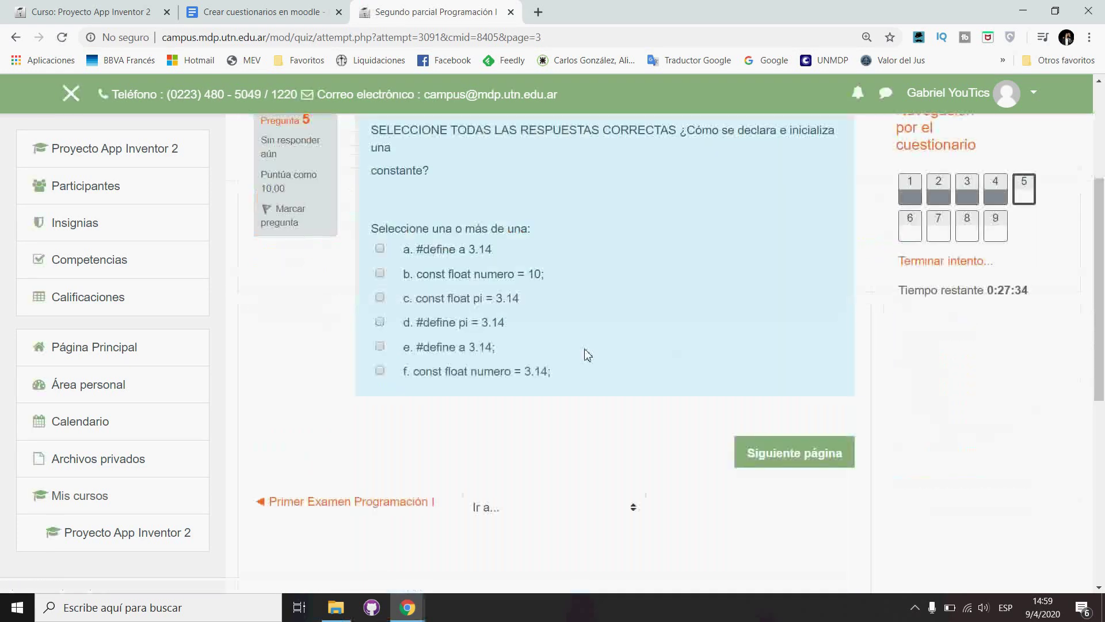
{"action": "left_click", "coordinate": [380, 248]}
{"action": "left_click", "coordinate": [380, 273]}
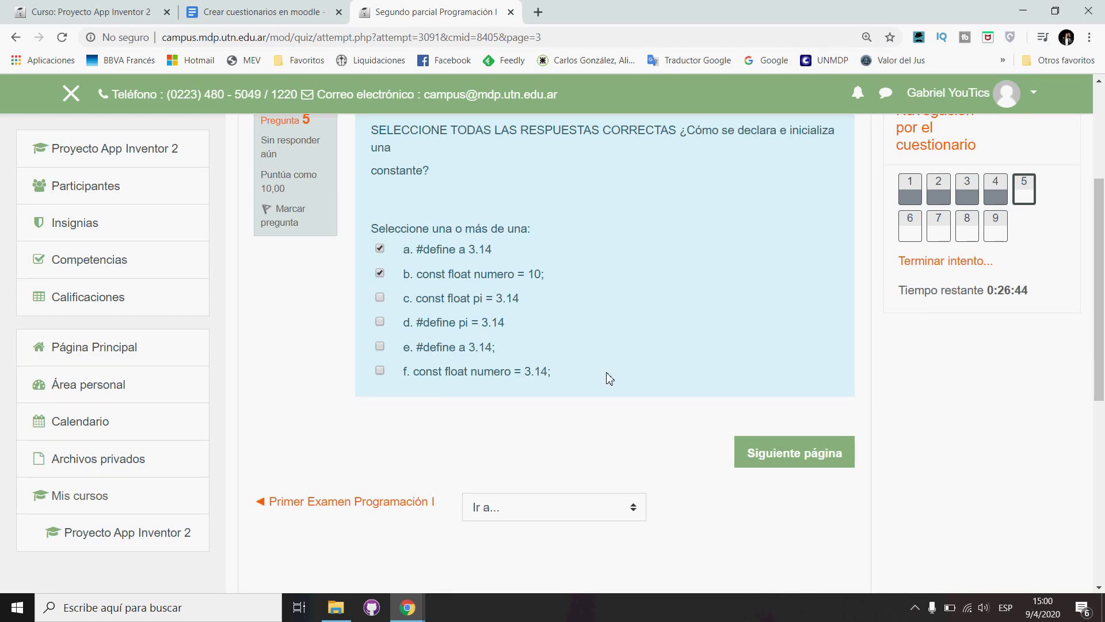
{"action": "left_click", "coordinate": [812, 452]}
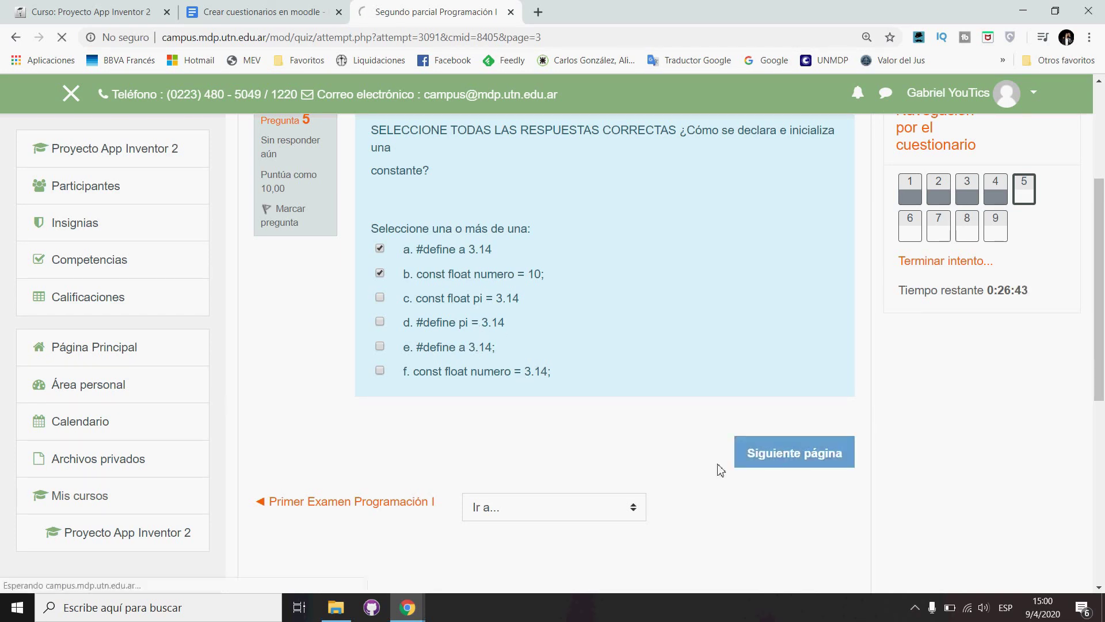
Answer Pregunta 6 with 1970 and Pregunta 7 with "tiemp", moving on to the following page after each
{"action": "left_click", "coordinate": [420, 402]}
{"action": "type", "text": "1970"}
{"action": "left_click", "coordinate": [800, 541]}
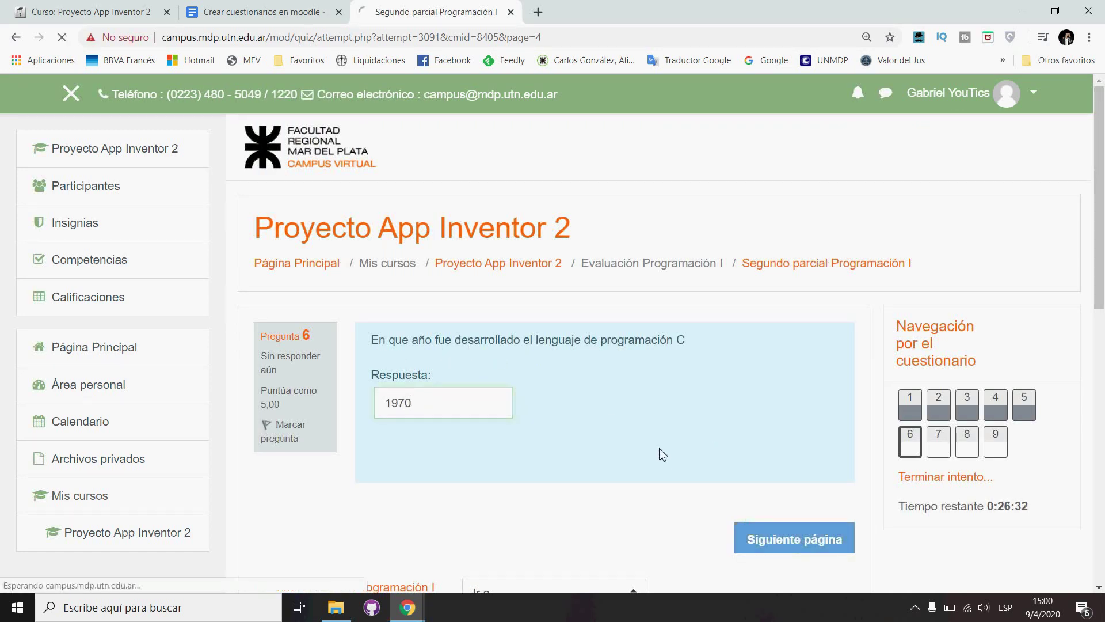
{"action": "scroll", "coordinate": [495, 350], "scroll_direction": "down", "scroll_amount": 2}
{"action": "left_click", "coordinate": [513, 312]}
{"action": "type", "text": "tiemp"}
{"action": "left_click", "coordinate": [797, 395]}
Answer Pregunta 8 with "es un direcc" and Pregunta 9 with Falso, and proceed to the attempt summary
{"action": "left_click", "coordinate": [514, 392]}
{"action": "type", "text": "es un direcc"}
{"action": "left_click", "coordinate": [793, 537]}
{"action": "left_click", "coordinate": [379, 410]}
{"action": "left_click", "coordinate": [766, 490]}
Check the status of every question in the attempt summary, and return to the attempt to view Pregunta 9
{"action": "scroll", "coordinate": [741, 439], "scroll_direction": "down", "scroll_amount": 7}
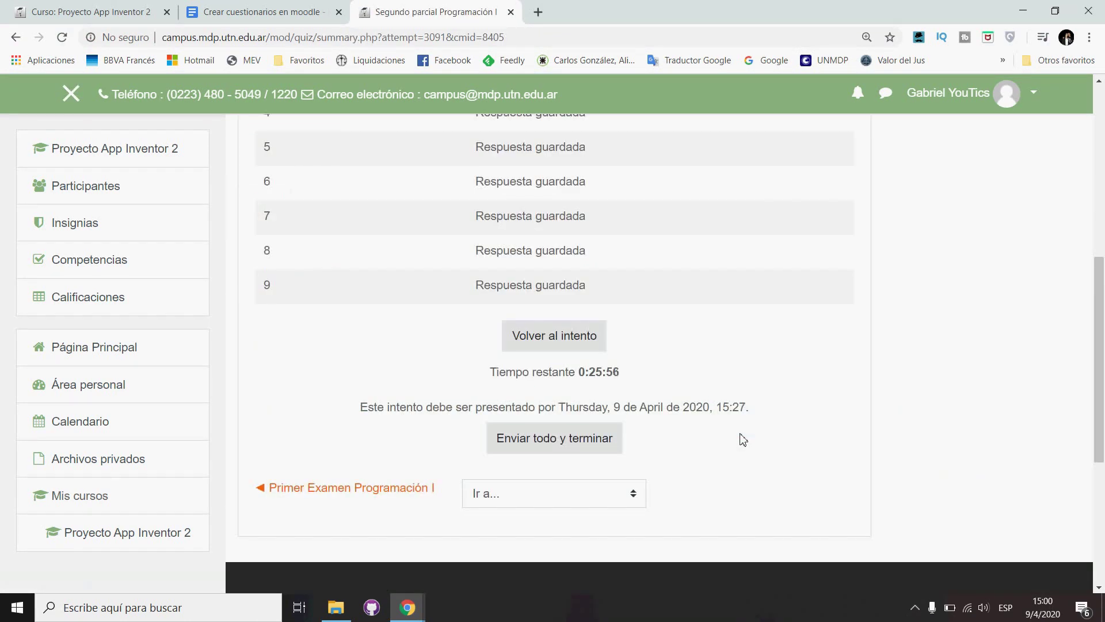
{"action": "scroll", "coordinate": [743, 438], "scroll_direction": "up", "scroll_amount": 5}
{"action": "scroll", "coordinate": [742, 440], "scroll_direction": "down", "scroll_amount": 3}
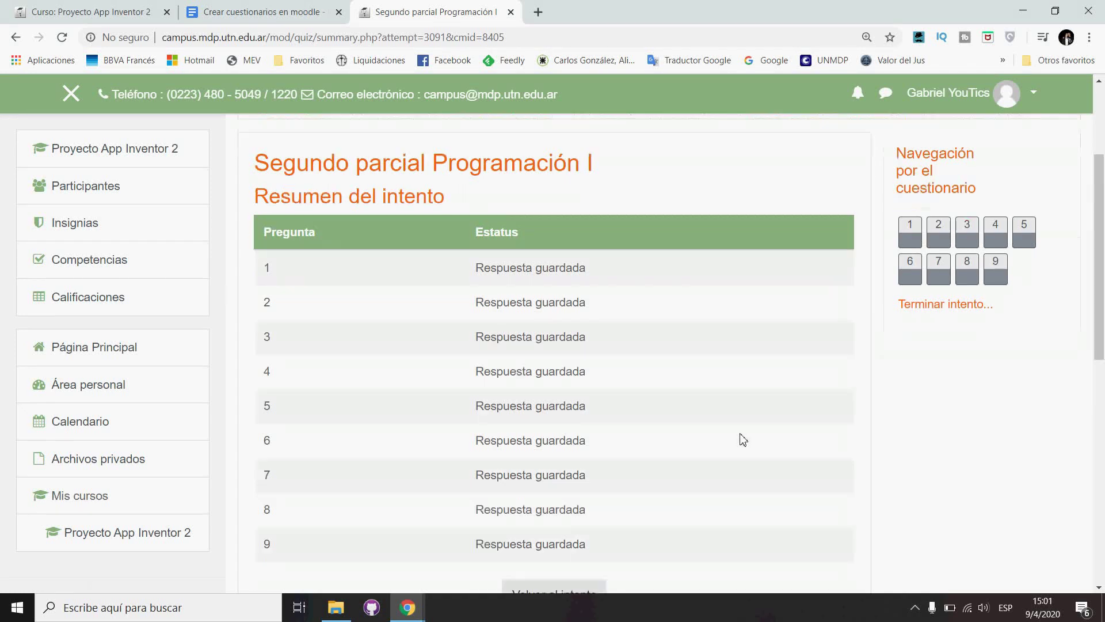
{"action": "scroll", "coordinate": [743, 439], "scroll_direction": "down", "scroll_amount": 3}
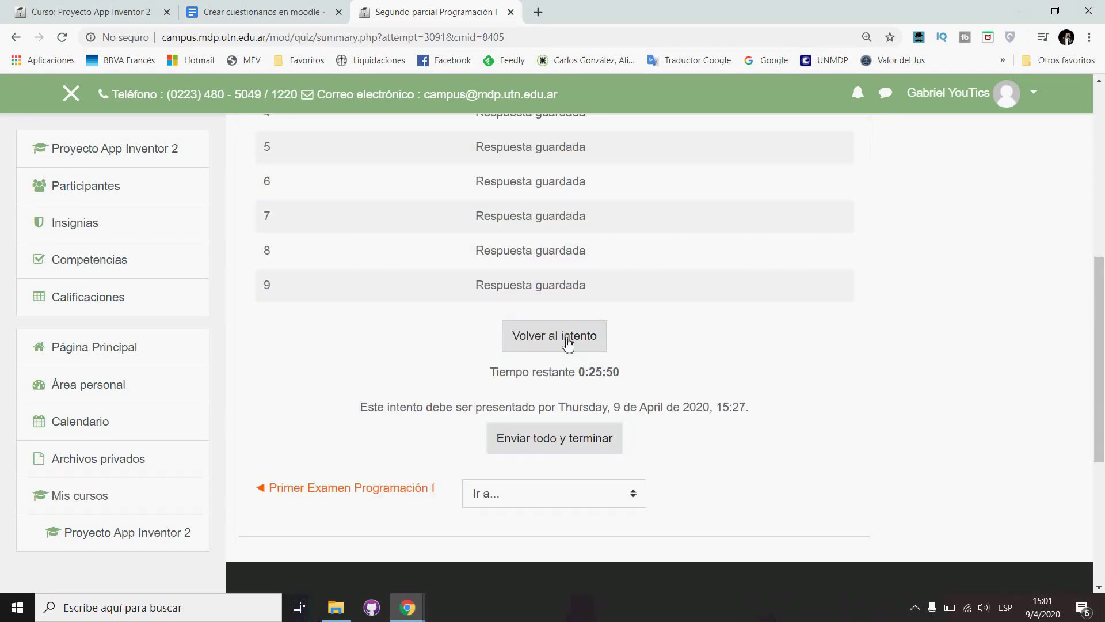
{"action": "left_click", "coordinate": [568, 344]}
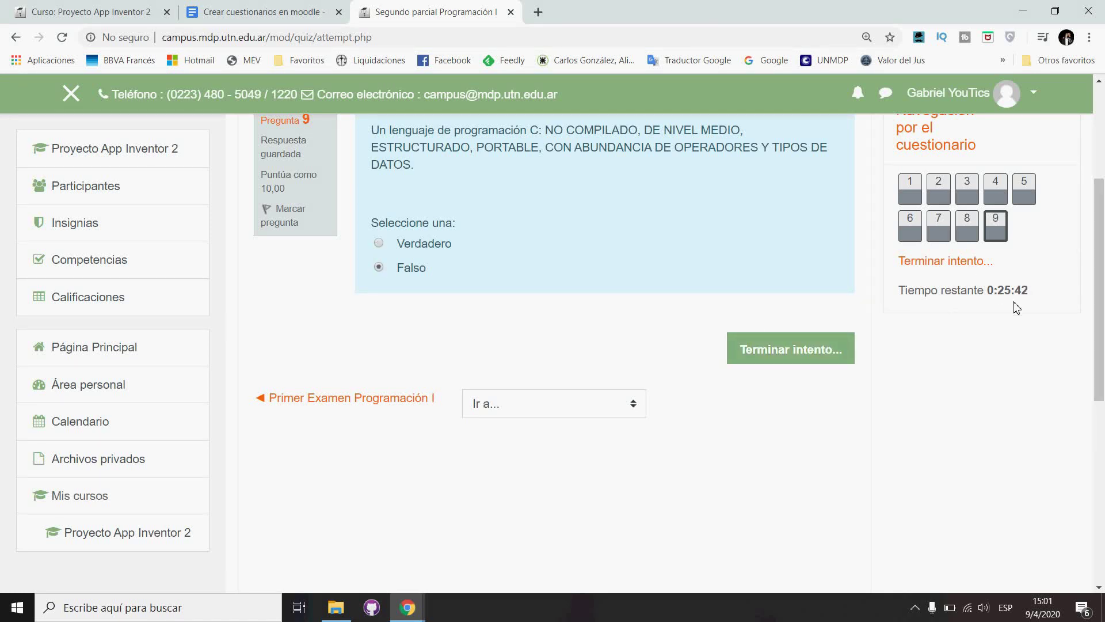
{"action": "scroll", "coordinate": [535, 274], "scroll_direction": "up", "scroll_amount": 3}
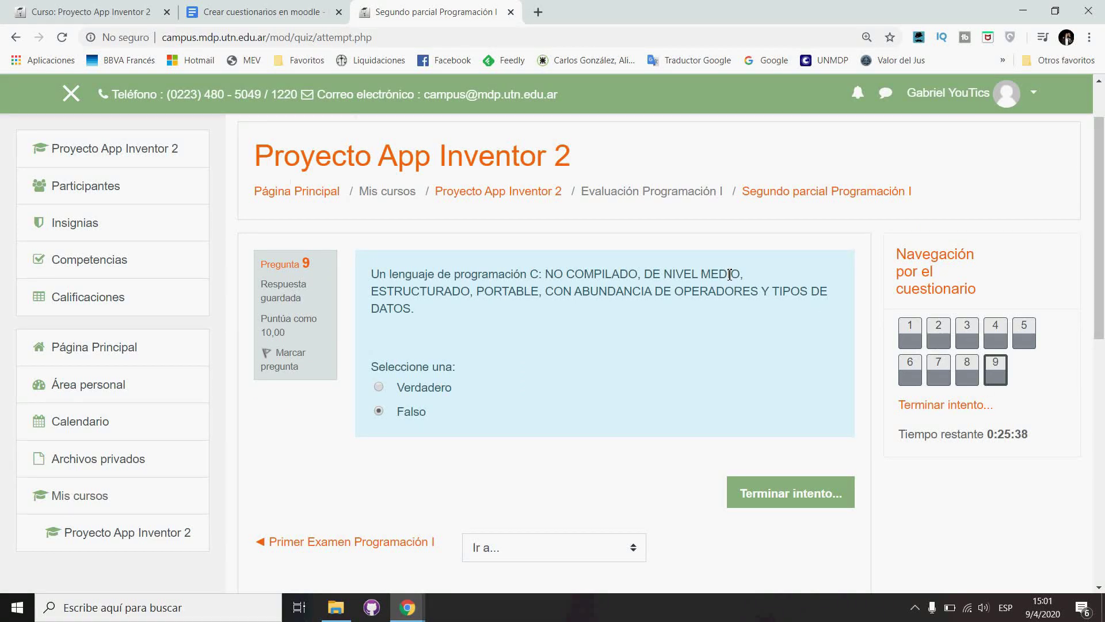
Finish the attempt, submit all answers with confirmation, and check the Revisión column of the previous attempts summary
{"action": "left_click", "coordinate": [808, 498]}
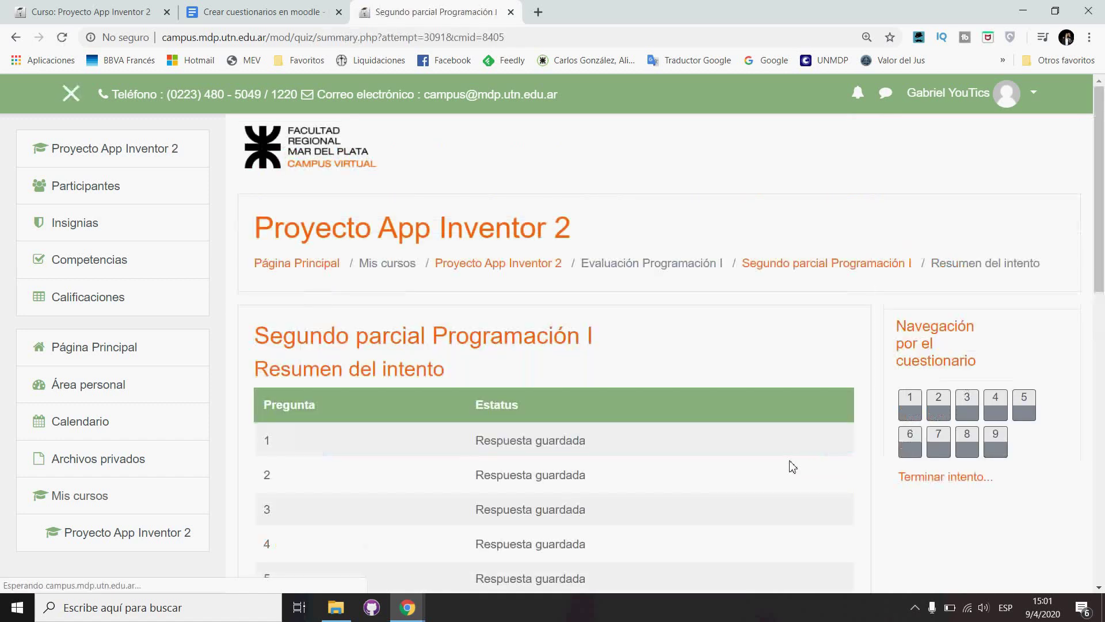
{"action": "scroll", "coordinate": [789, 464], "scroll_direction": "down", "scroll_amount": 6}
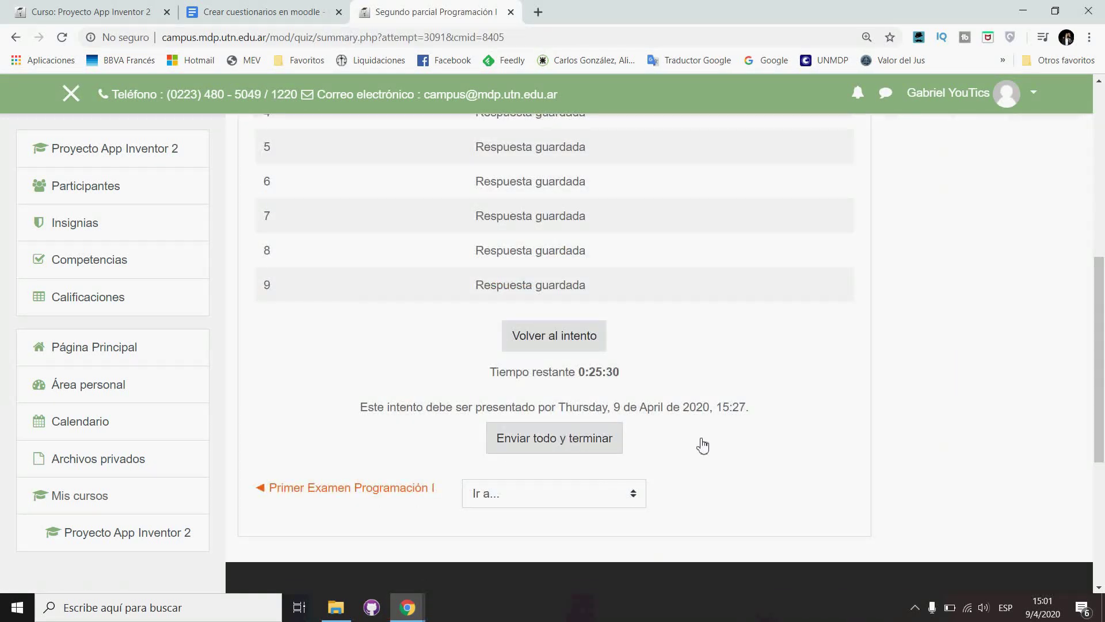
{"action": "left_click", "coordinate": [703, 445]}
{"action": "left_click", "coordinate": [580, 460]}
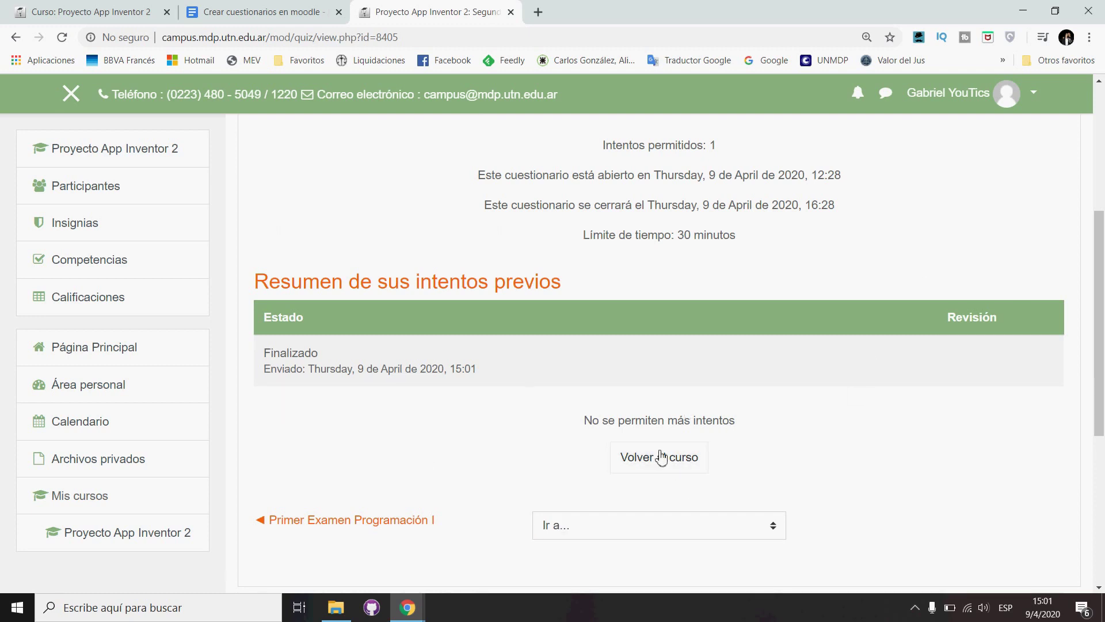
{"action": "double_click", "coordinate": [986, 326]}
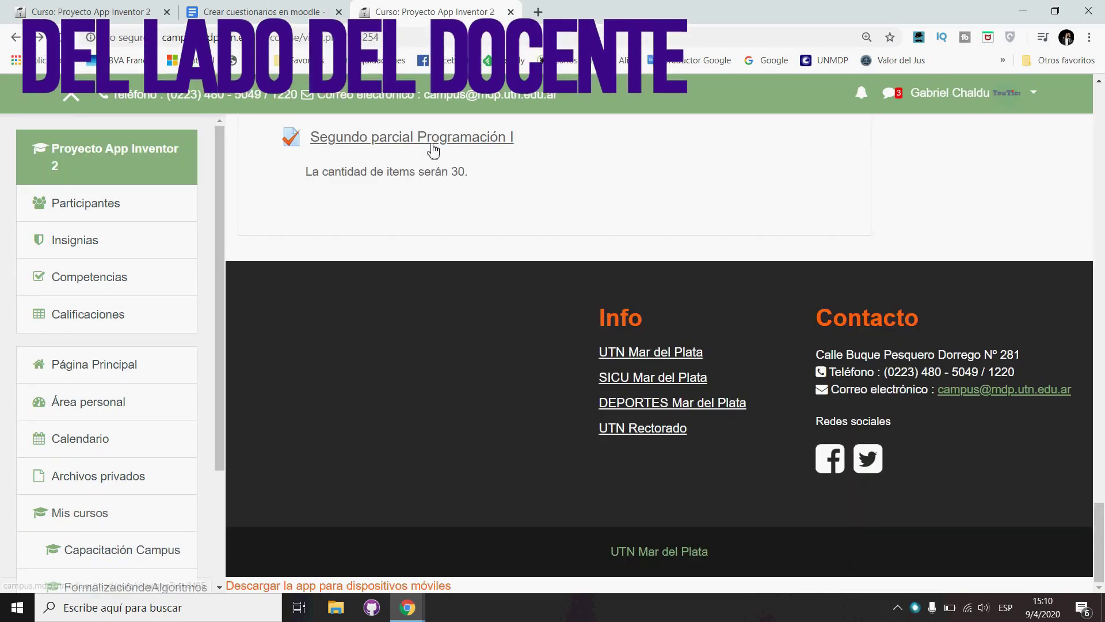
In the teacher's view of the course, open Segundo parcial Programación I and bring up its report of student attempts
{"action": "left_click", "coordinate": [442, 144]}
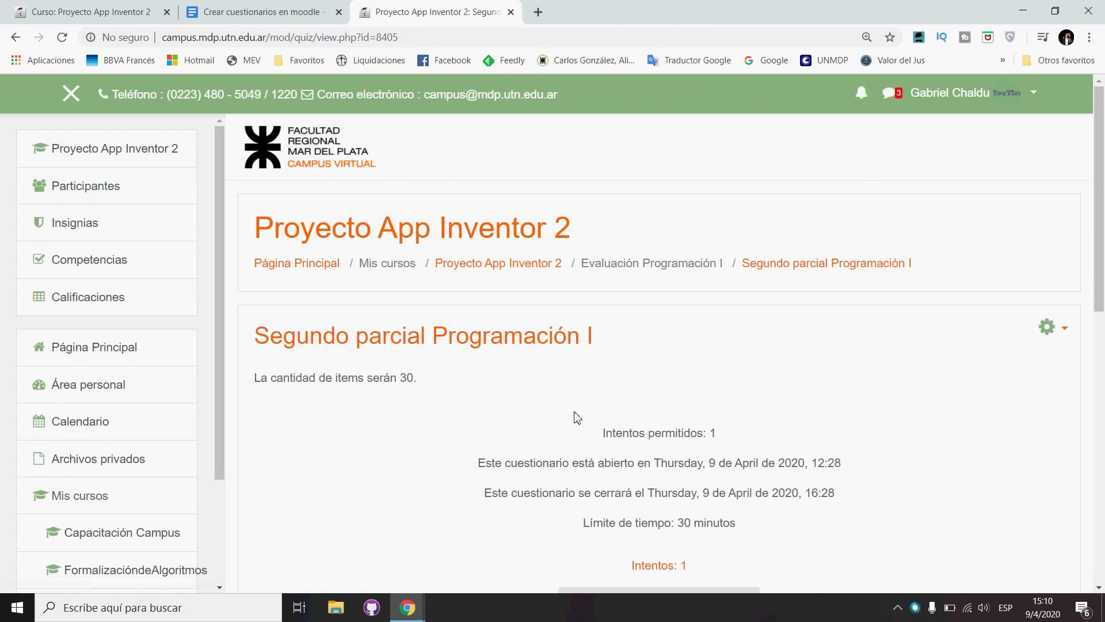
{"action": "scroll", "coordinate": [576, 418], "scroll_direction": "down", "scroll_amount": 4}
{"action": "scroll", "coordinate": [575, 415], "scroll_direction": "down", "scroll_amount": 3}
{"action": "scroll", "coordinate": [575, 414], "scroll_direction": "up", "scroll_amount": 2}
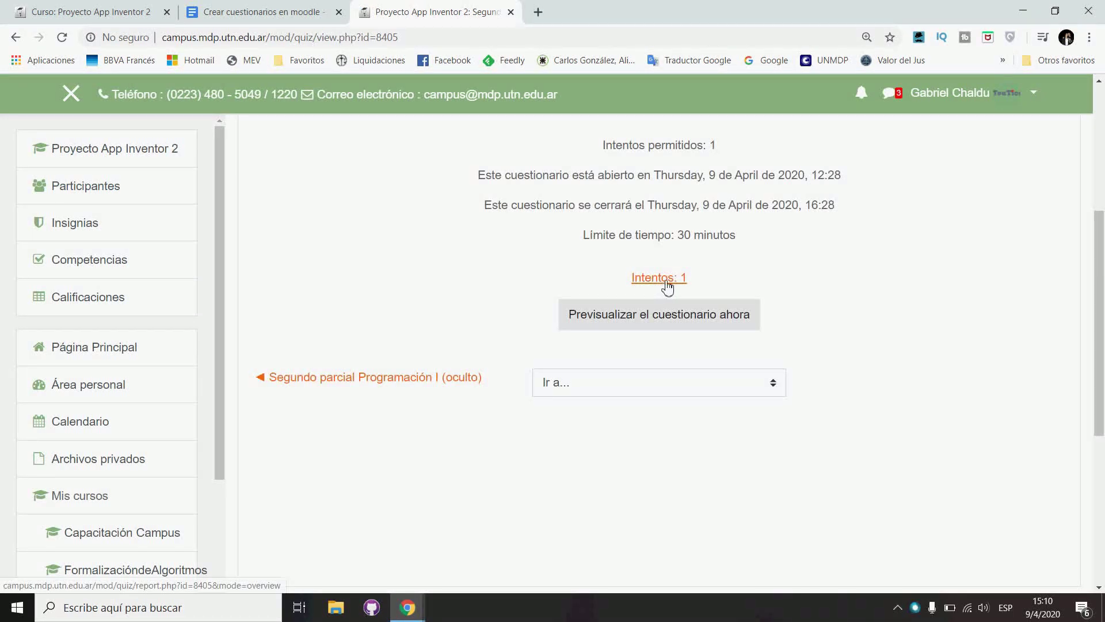
{"action": "left_click", "coordinate": [660, 286]}
View the student's score for each question in the report table, and open the ungraded attempt's review to inspect Pregunta 1
{"action": "scroll", "coordinate": [593, 426], "scroll_direction": "down", "scroll_amount": 5}
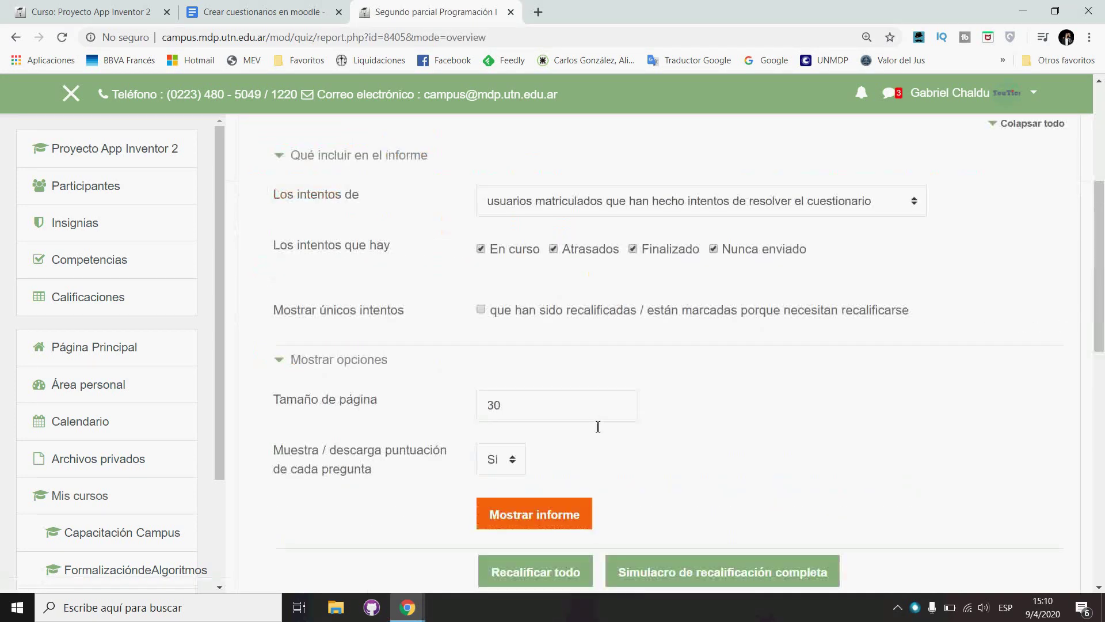
{"action": "scroll", "coordinate": [598, 426], "scroll_direction": "down", "scroll_amount": 7}
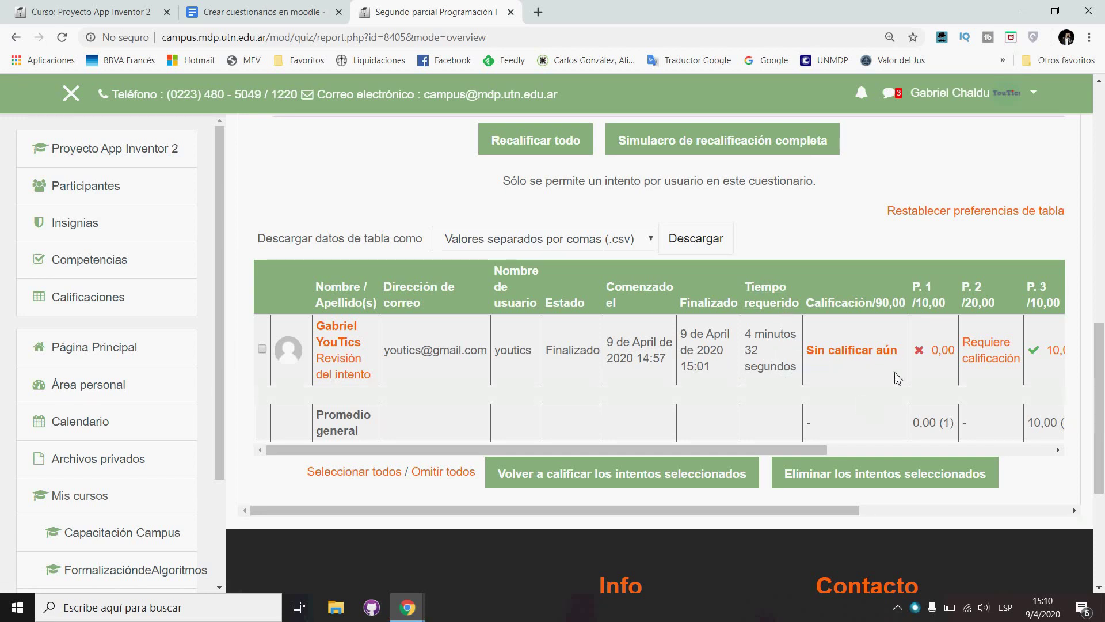
{"action": "left_click_drag", "start_coordinate": [823, 450], "coordinate": [977, 455]}
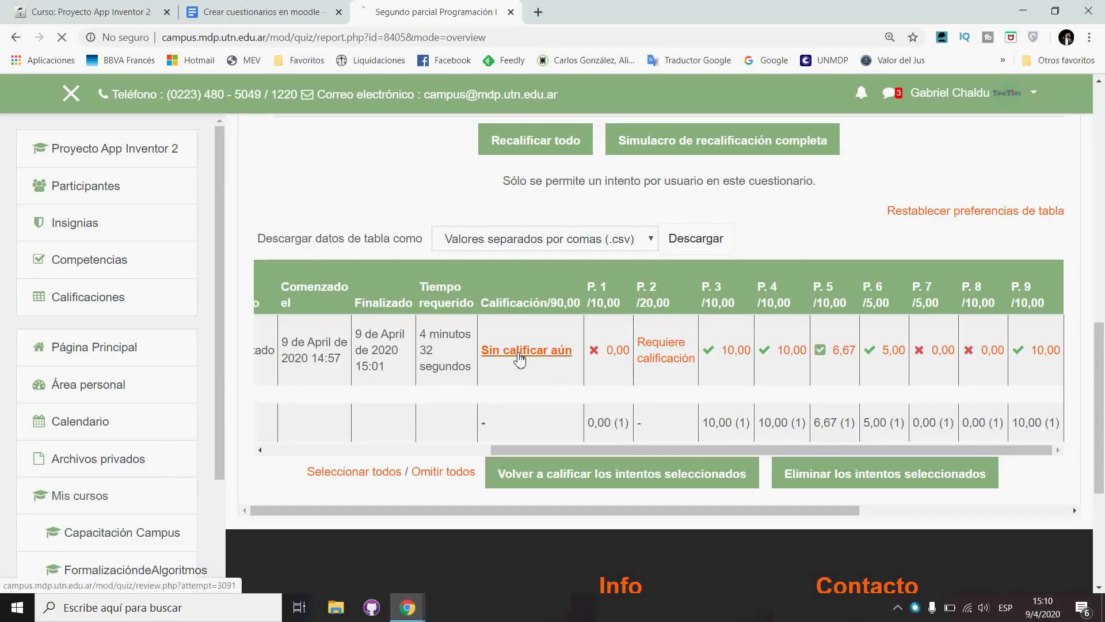
{"action": "left_click", "coordinate": [373, 333]}
{"action": "scroll", "coordinate": [552, 377], "scroll_direction": "down", "scroll_amount": 5}
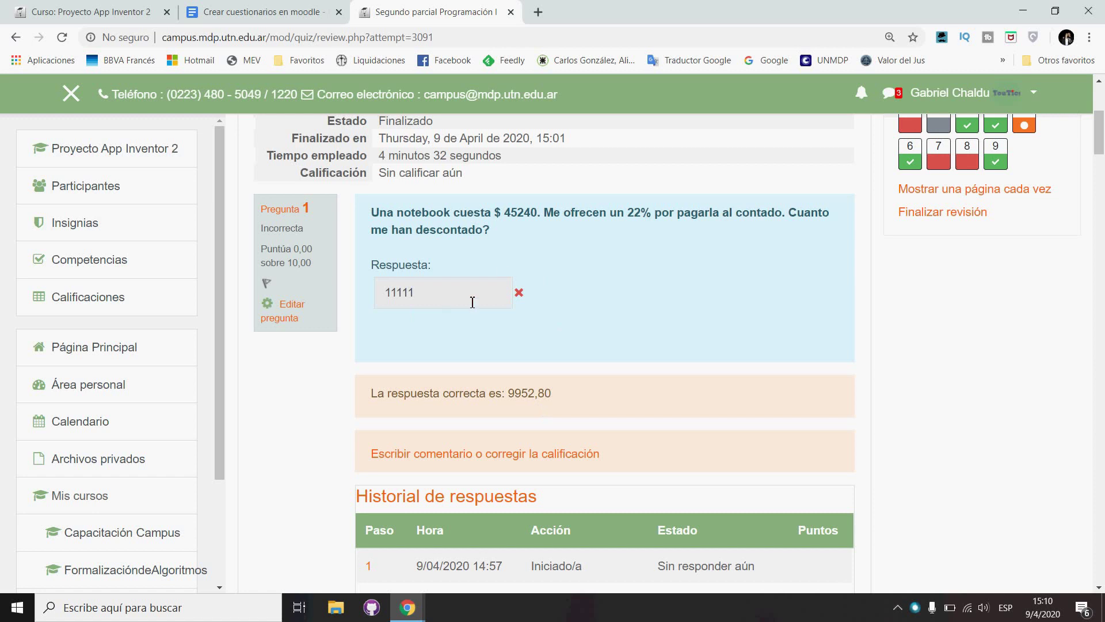
{"action": "scroll", "coordinate": [484, 452], "scroll_direction": "down", "scroll_amount": 4}
{"action": "scroll", "coordinate": [486, 458], "scroll_direction": "up", "scroll_amount": 4}
Manually correct the grade of Pregunta 1 to 3 out of 10,00 without a comment, and save it
{"action": "left_click", "coordinate": [544, 454]}
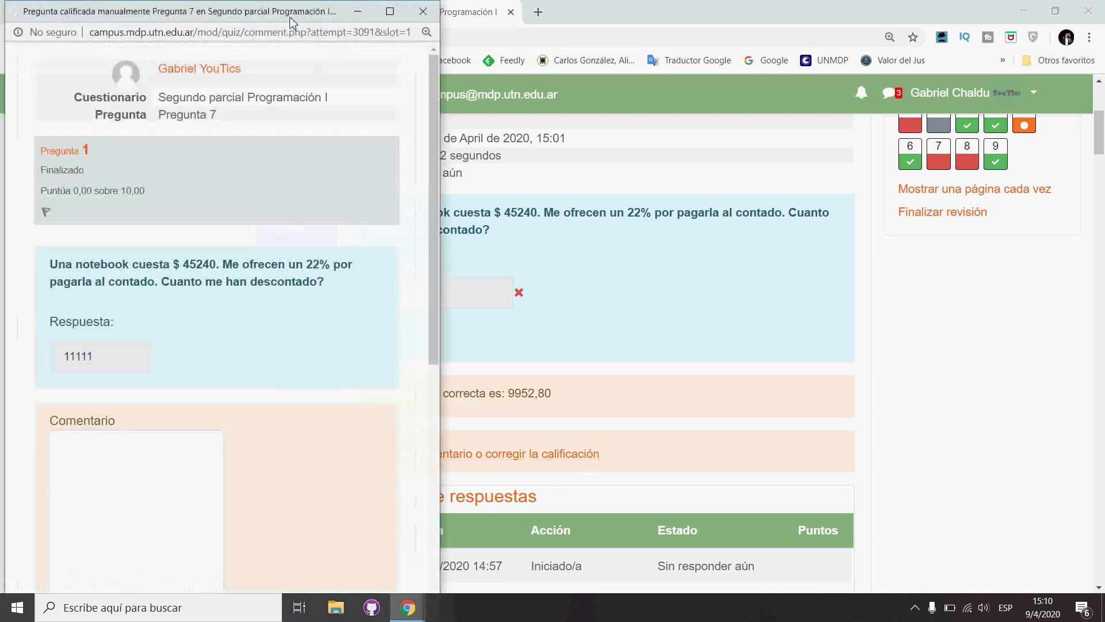
{"action": "left_click_drag", "start_coordinate": [286, 17], "coordinate": [537, 17]}
{"action": "scroll", "coordinate": [414, 343], "scroll_direction": "down", "scroll_amount": 3}
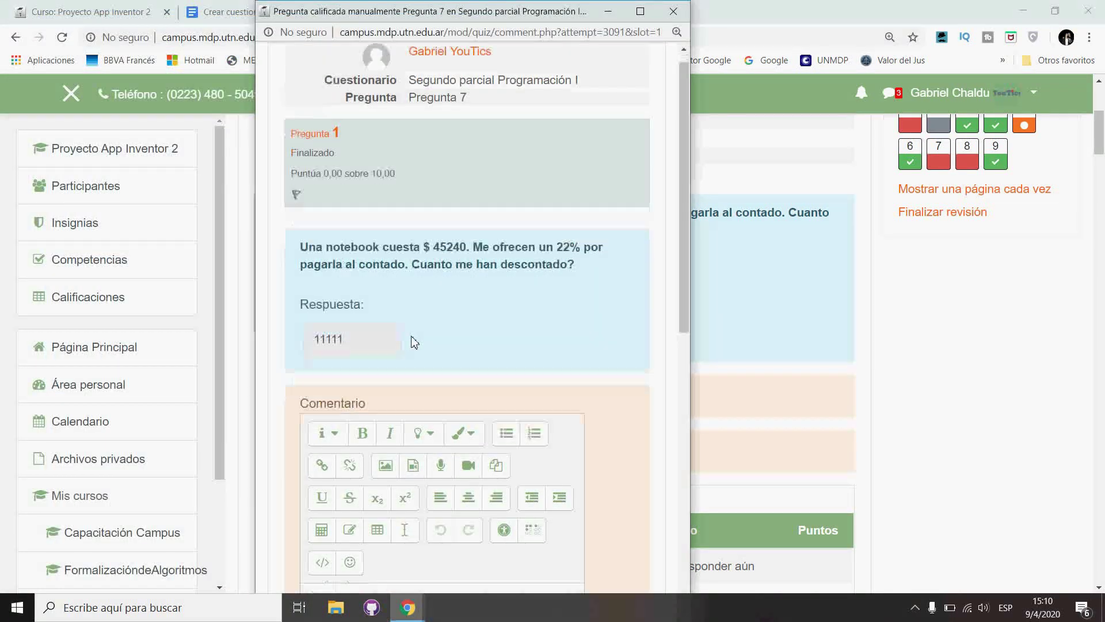
{"action": "scroll", "coordinate": [413, 341], "scroll_direction": "down", "scroll_amount": 5}
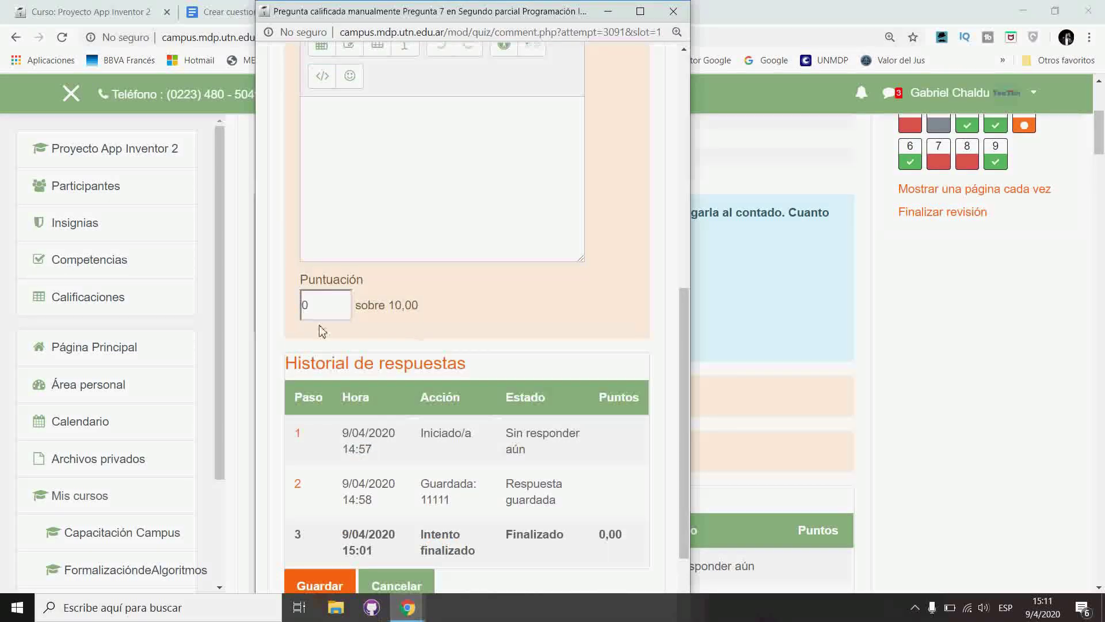
{"action": "double_click", "coordinate": [337, 306]}
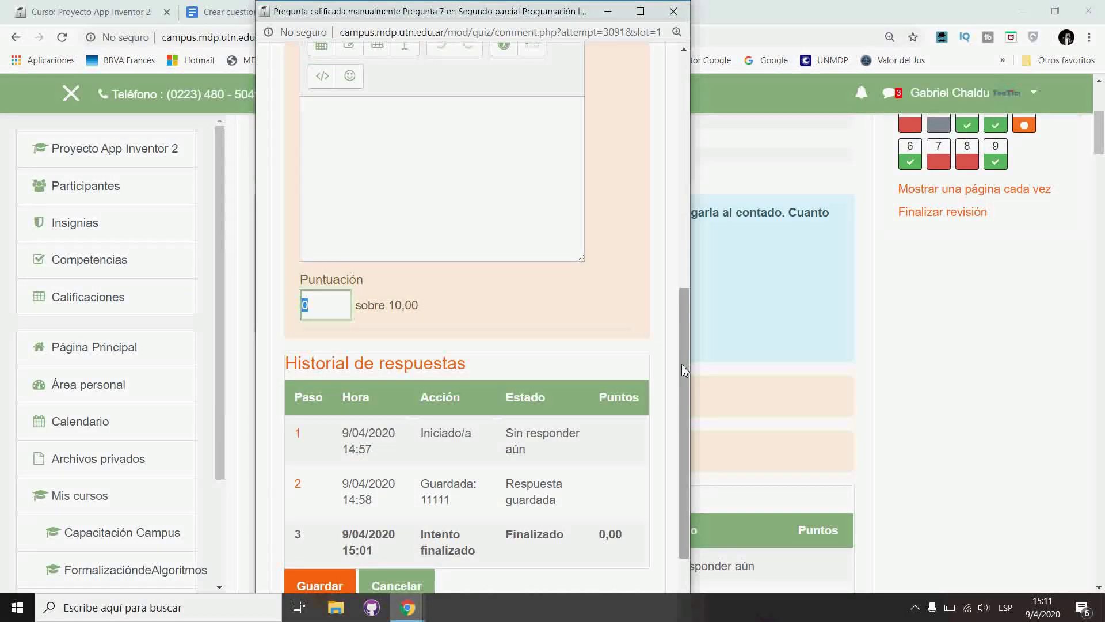
{"action": "type", "text": "3"}
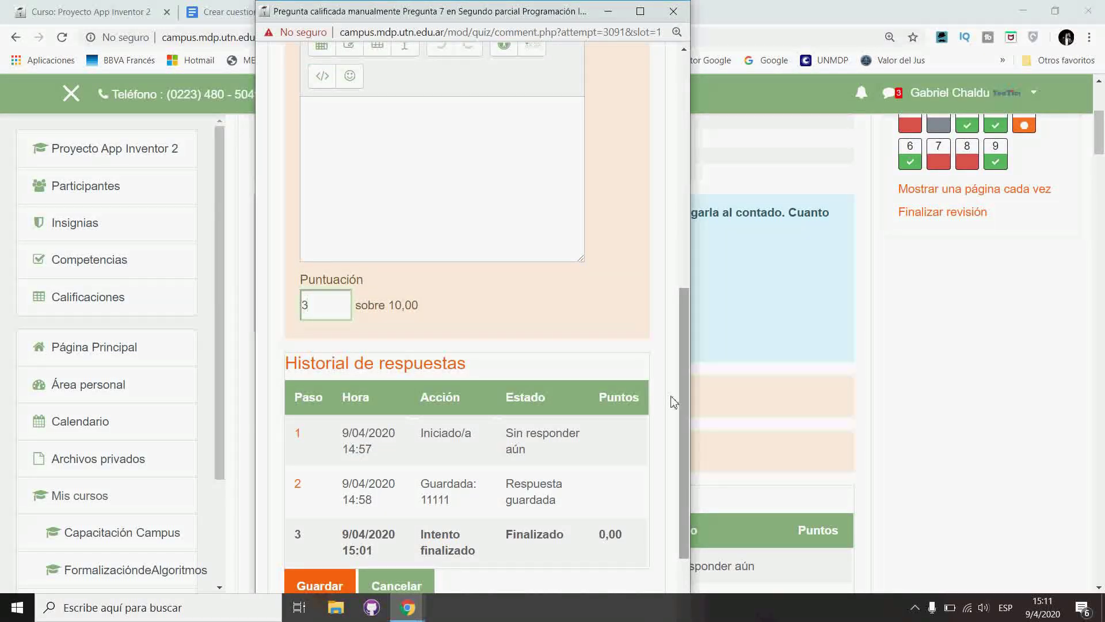
{"action": "scroll", "coordinate": [630, 442], "scroll_direction": "down", "scroll_amount": 2}
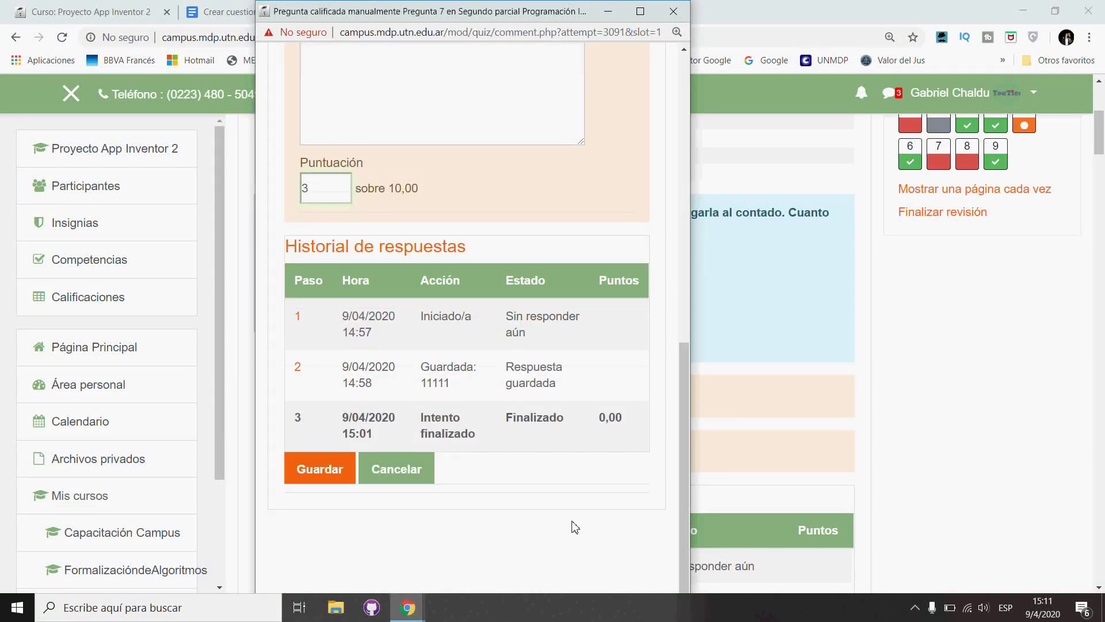
{"action": "left_click", "coordinate": [328, 477]}
{"action": "left_click", "coordinate": [375, 304]}
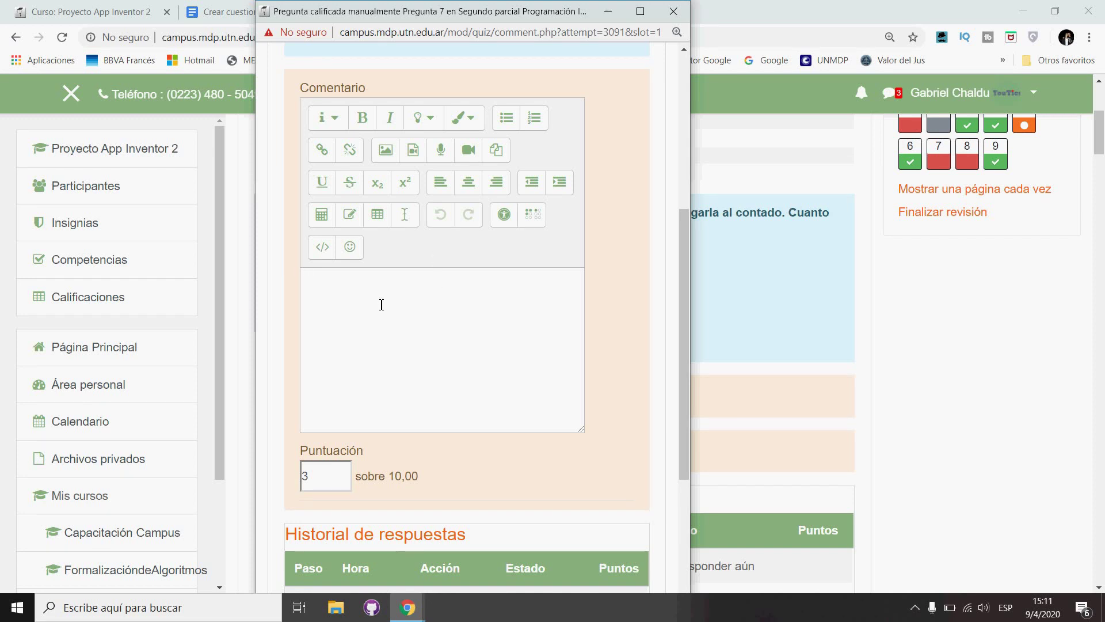
{"action": "scroll", "coordinate": [381, 304], "scroll_direction": "down", "scroll_amount": 4}
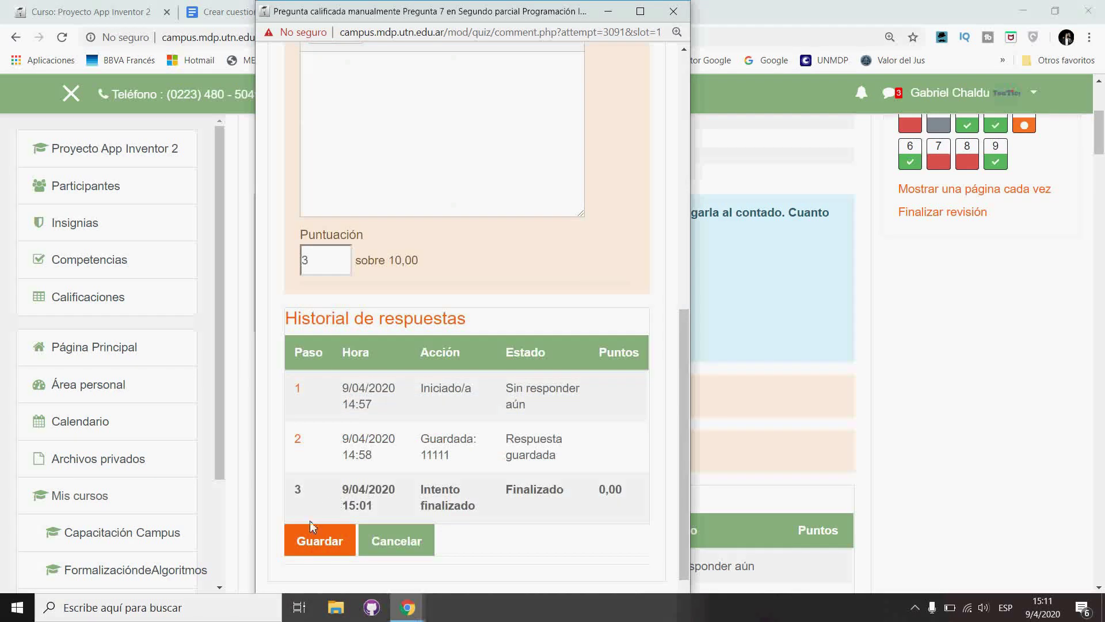
{"action": "left_click", "coordinate": [315, 547]}
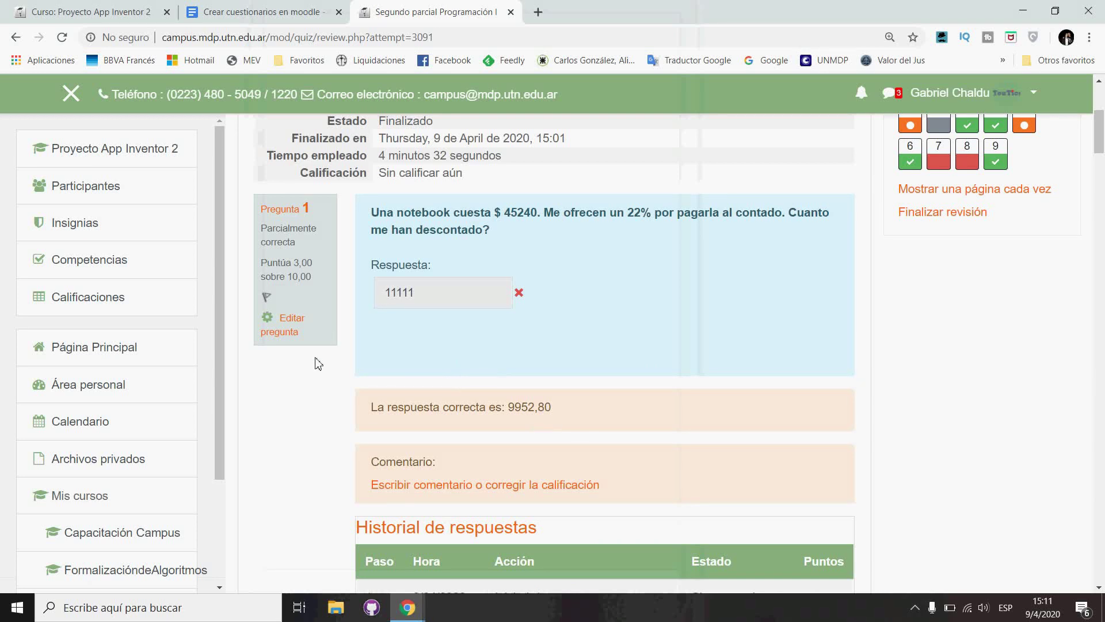
Review the response history of Pregunta 1 and look over the student's answer to Pregunta 2 in the attempt review
{"action": "scroll", "coordinate": [589, 434], "scroll_direction": "down", "scroll_amount": 3}
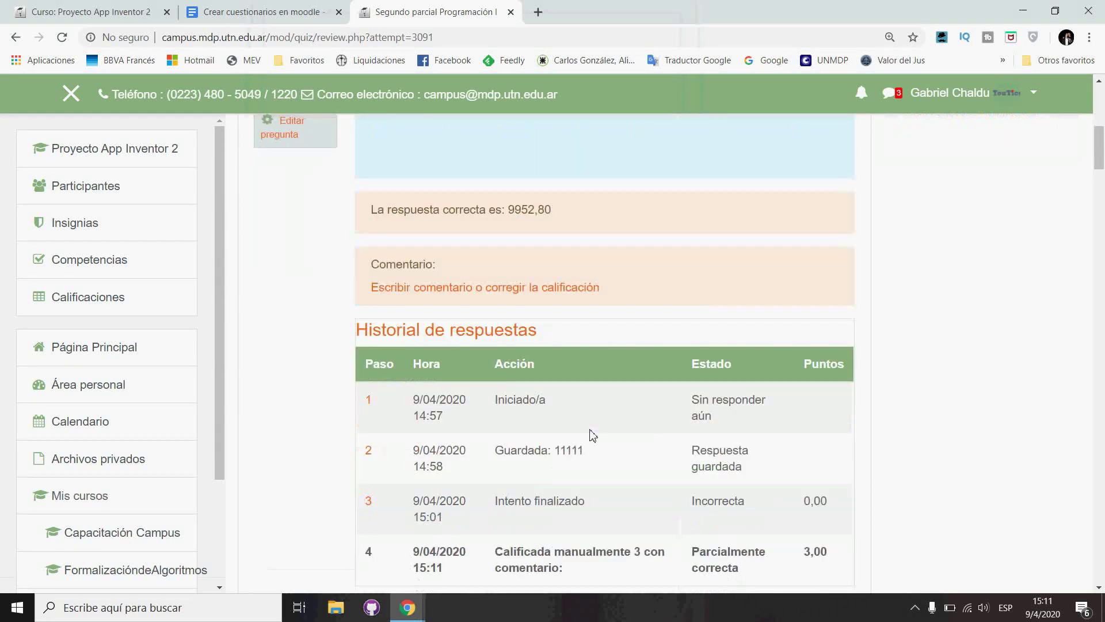
{"action": "scroll", "coordinate": [570, 315], "scroll_direction": "up", "scroll_amount": 2}
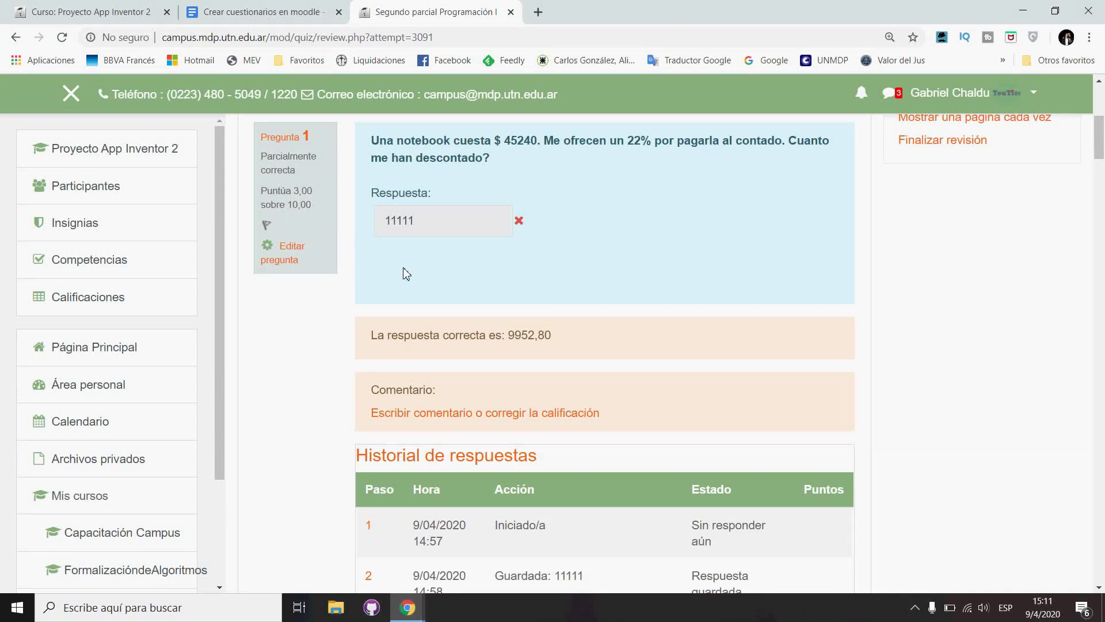
{"action": "scroll", "coordinate": [583, 371], "scroll_direction": "down", "scroll_amount": 9}
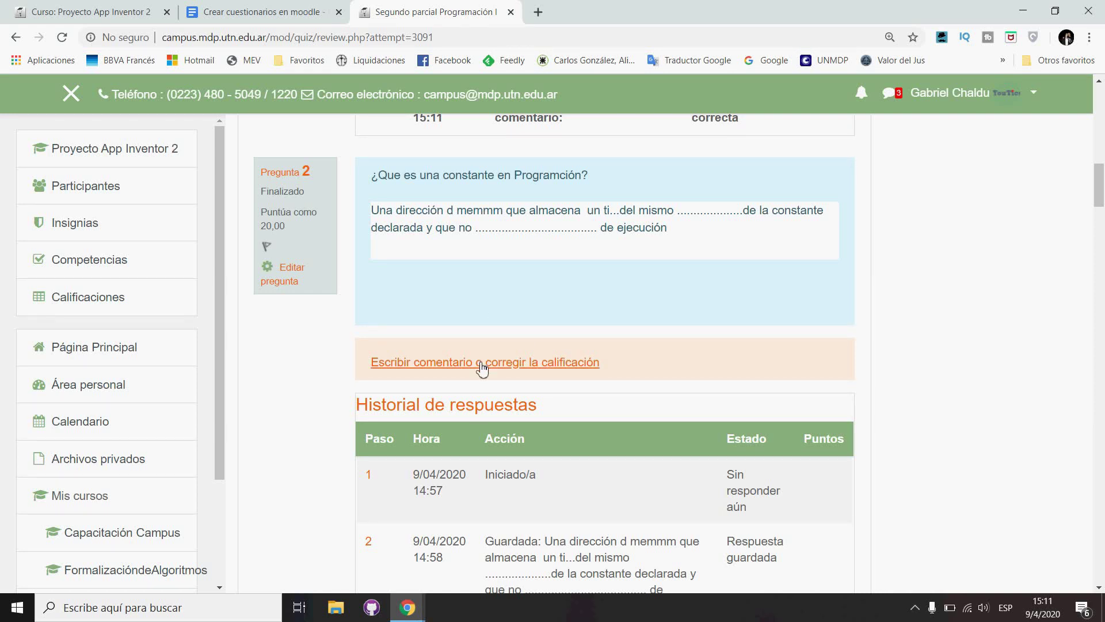
{"action": "scroll", "coordinate": [879, 363], "scroll_direction": "up", "scroll_amount": 15}
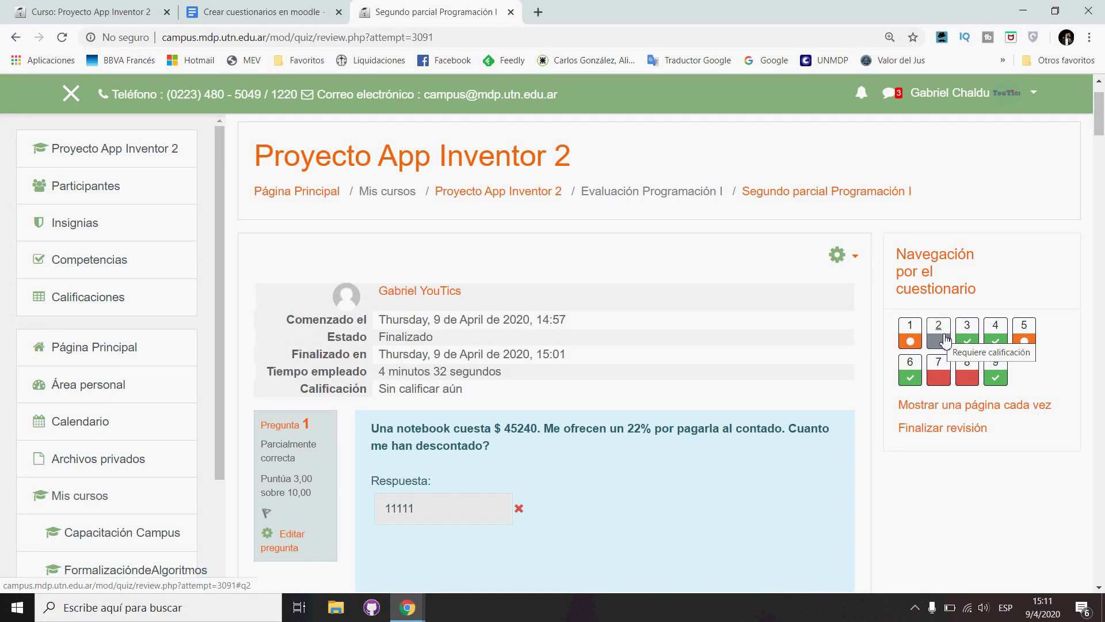
Manually grade Pregunta 2 with 10 out of 20,00, without a comment, and save the grade
{"action": "left_click", "coordinate": [945, 341]}
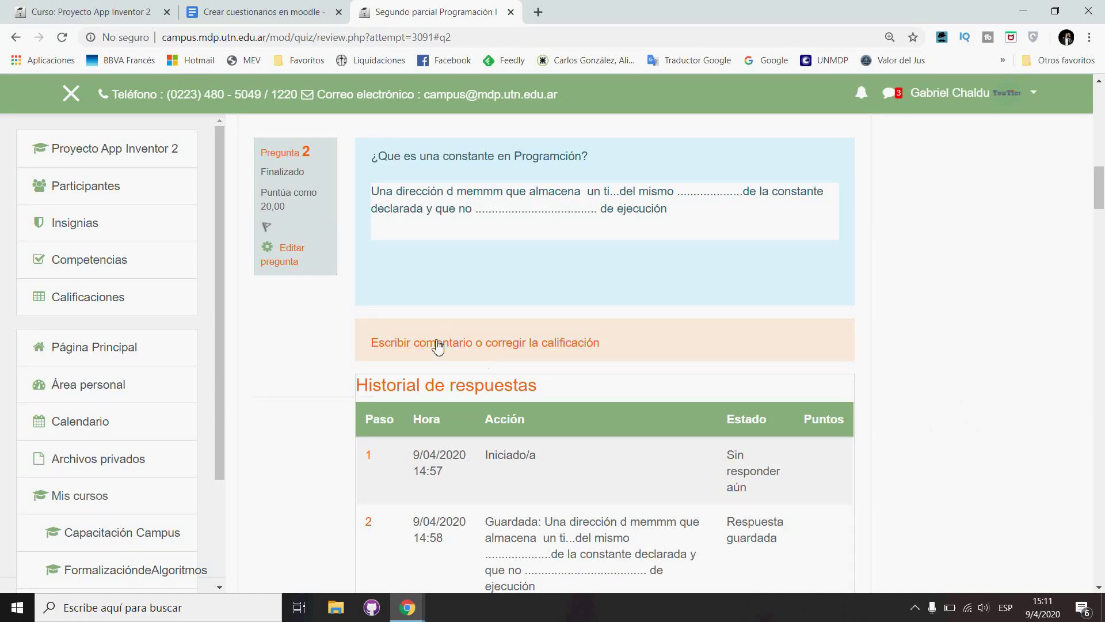
{"action": "left_click", "coordinate": [455, 344]}
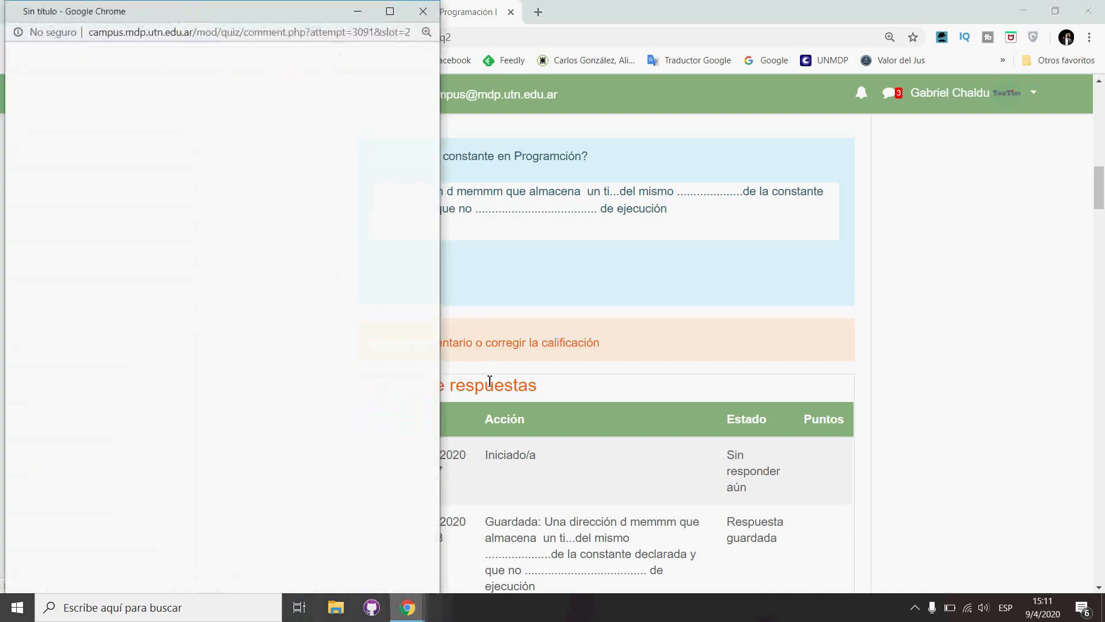
{"action": "scroll", "coordinate": [151, 368], "scroll_direction": "down", "scroll_amount": 1}
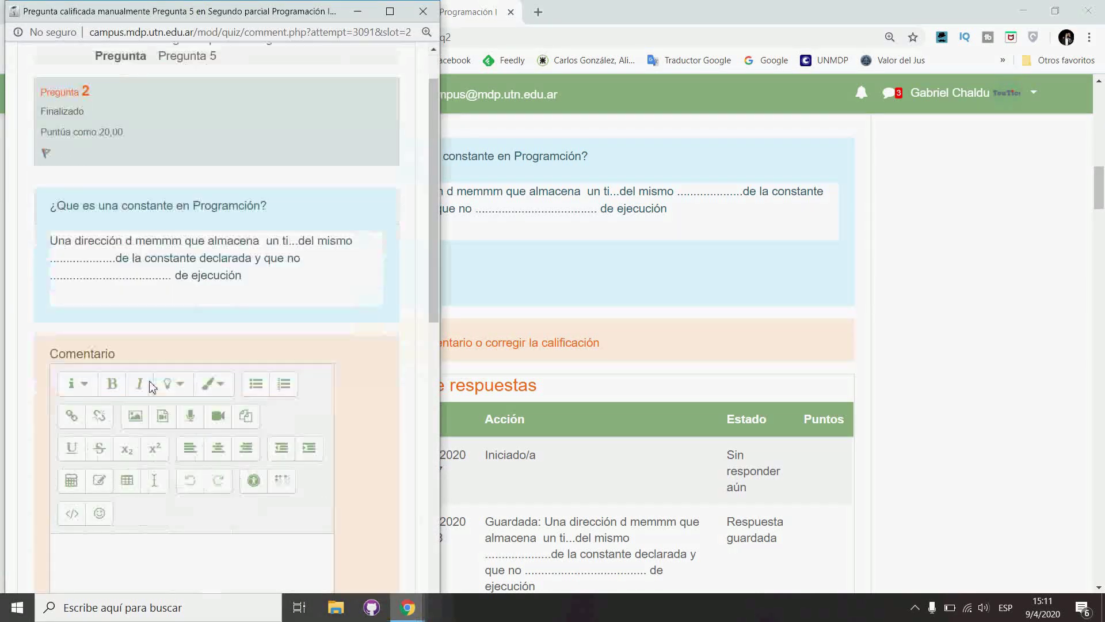
{"action": "scroll", "coordinate": [152, 386], "scroll_direction": "down", "scroll_amount": 8}
{"action": "left_click", "coordinate": [72, 304]}
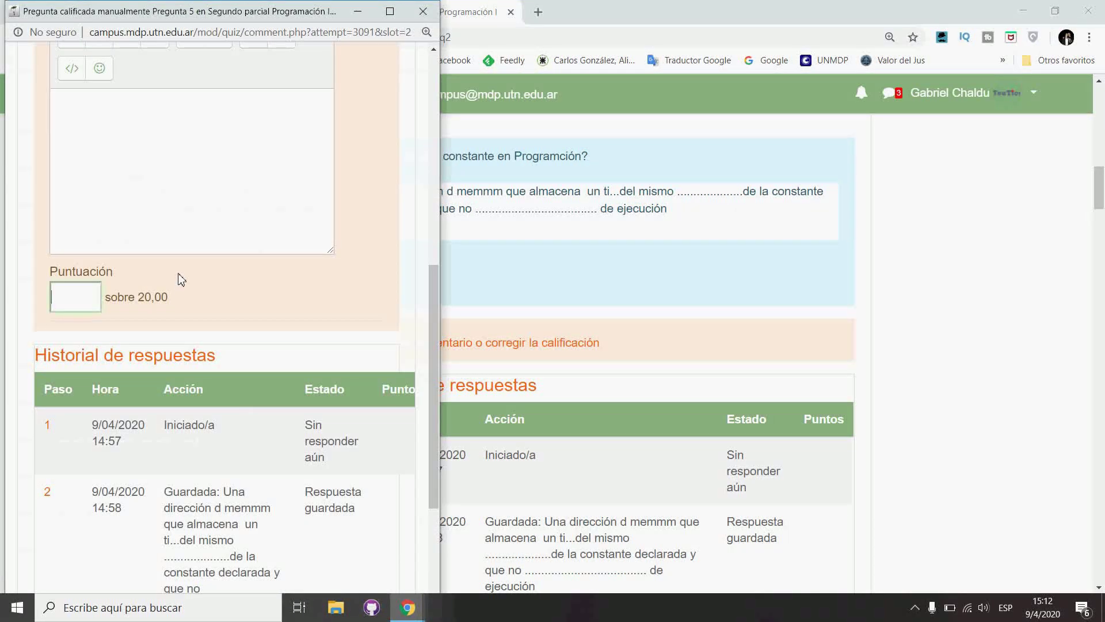
{"action": "type", "text": "10"}
{"action": "scroll", "coordinate": [268, 309], "scroll_direction": "down", "scroll_amount": 4}
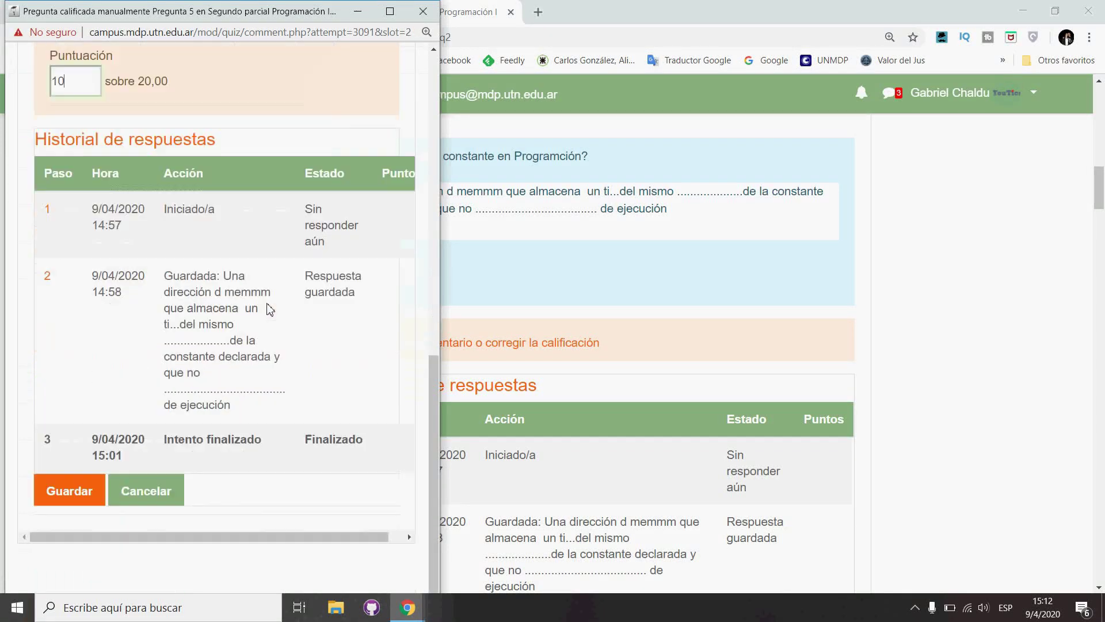
{"action": "left_click", "coordinate": [85, 496]}
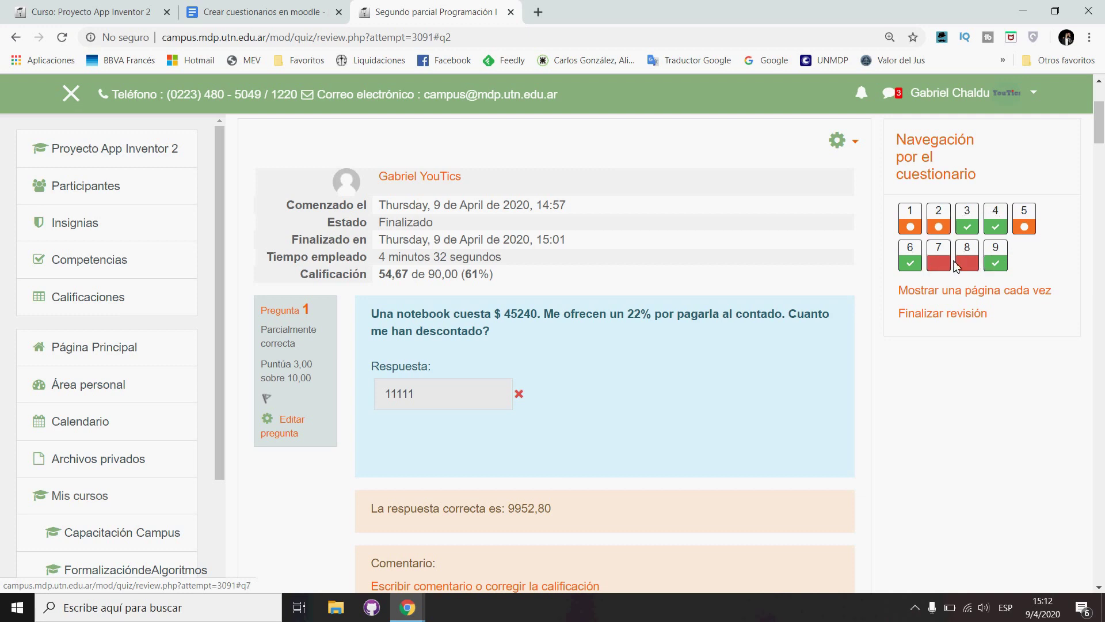
Look over the remaining questions and response histories of the graded attempt, and finish the review
{"action": "scroll", "coordinate": [825, 507], "scroll_direction": "down", "scroll_amount": 20}
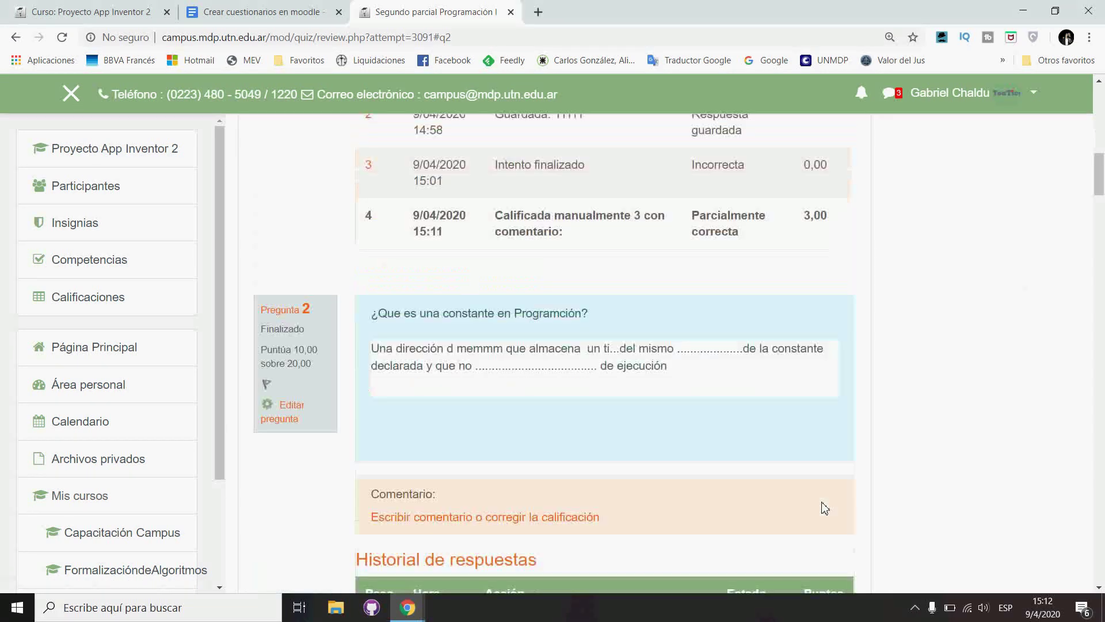
{"action": "scroll", "coordinate": [825, 508], "scroll_direction": "down", "scroll_amount": 15}
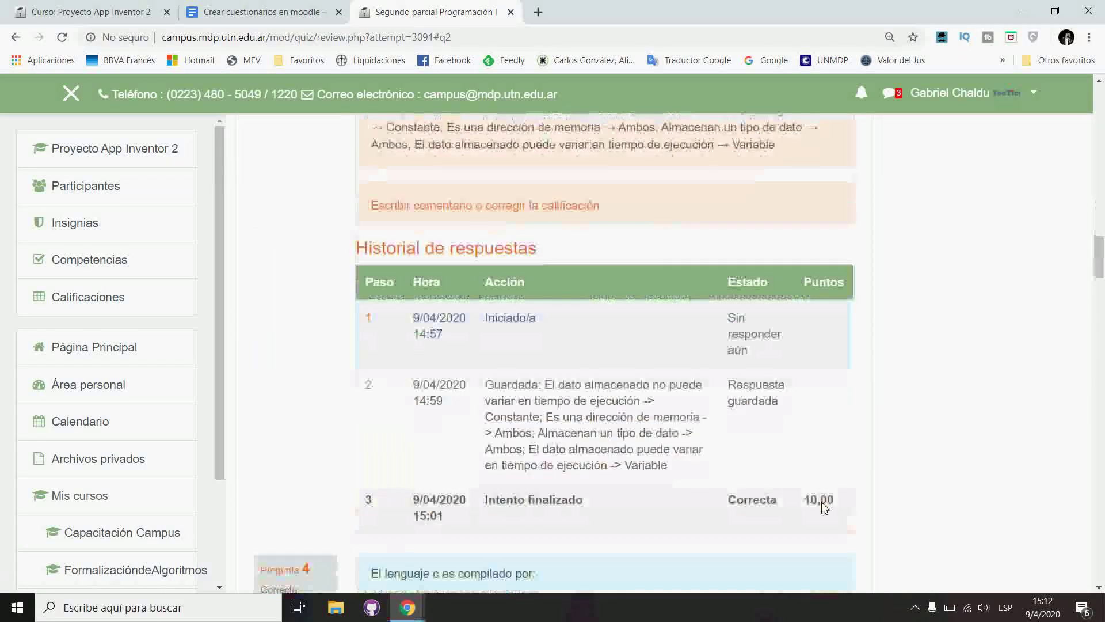
{"action": "scroll", "coordinate": [825, 508], "scroll_direction": "down", "scroll_amount": 15}
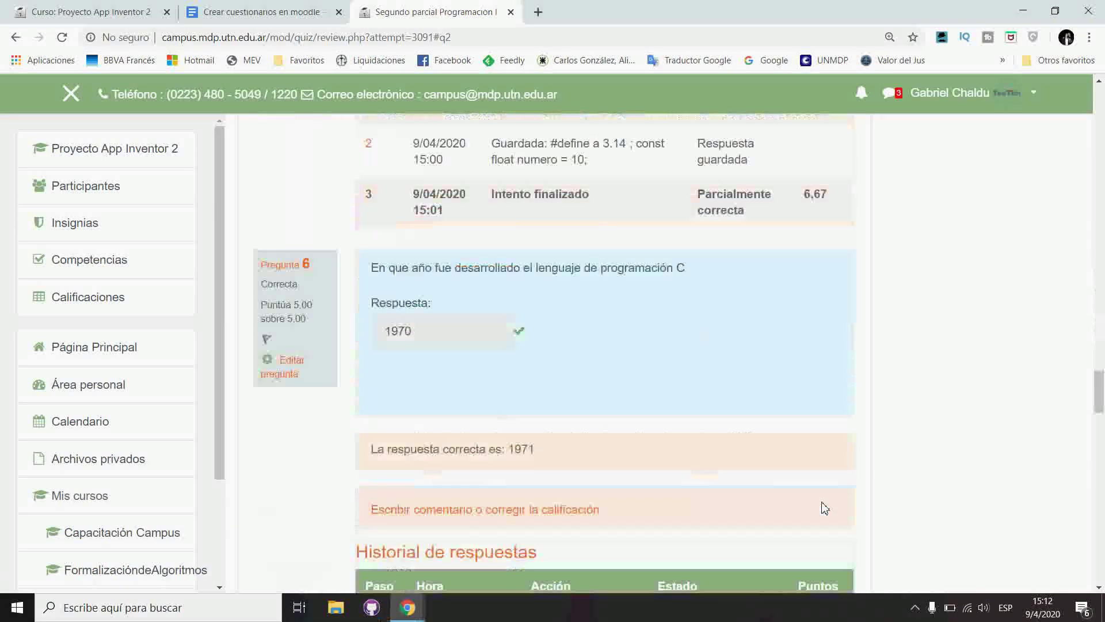
{"action": "scroll", "coordinate": [825, 508], "scroll_direction": "down", "scroll_amount": 15}
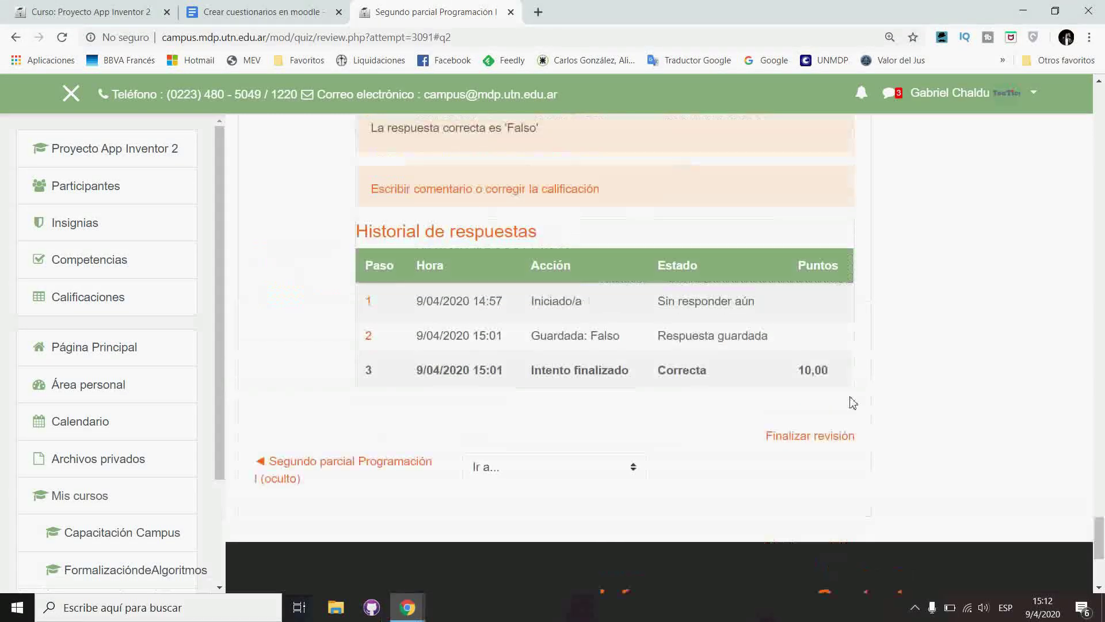
{"action": "left_click", "coordinate": [814, 437]}
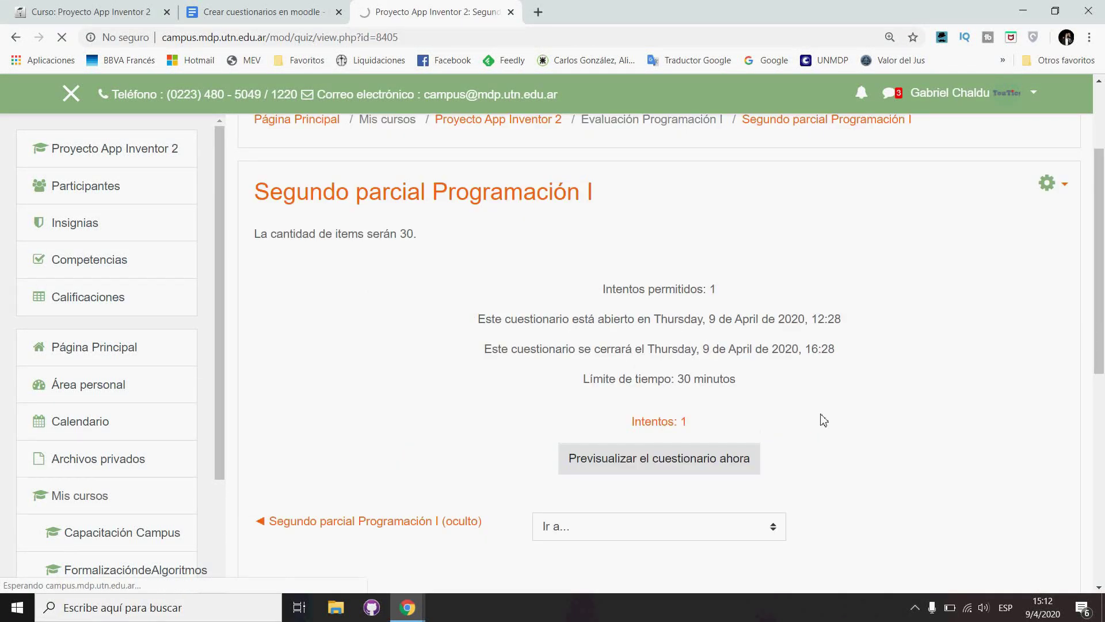
Examine the student's total grade and the scores for all nine questions in the quiz report table
{"action": "scroll", "coordinate": [821, 414], "scroll_direction": "down", "scroll_amount": 8}
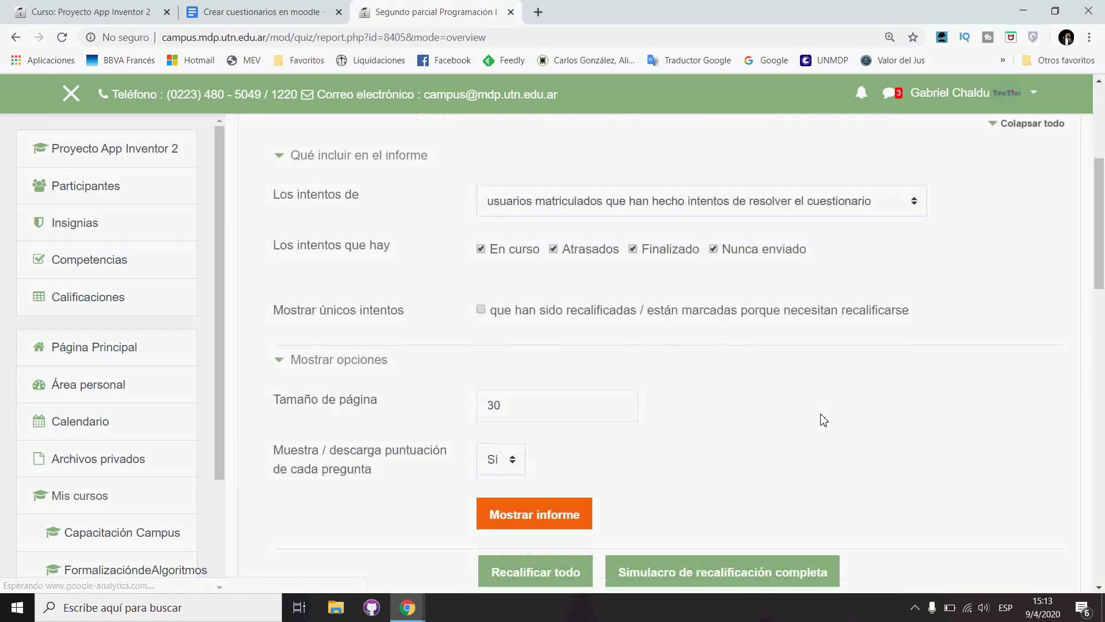
{"action": "scroll", "coordinate": [820, 414], "scroll_direction": "down", "scroll_amount": 2}
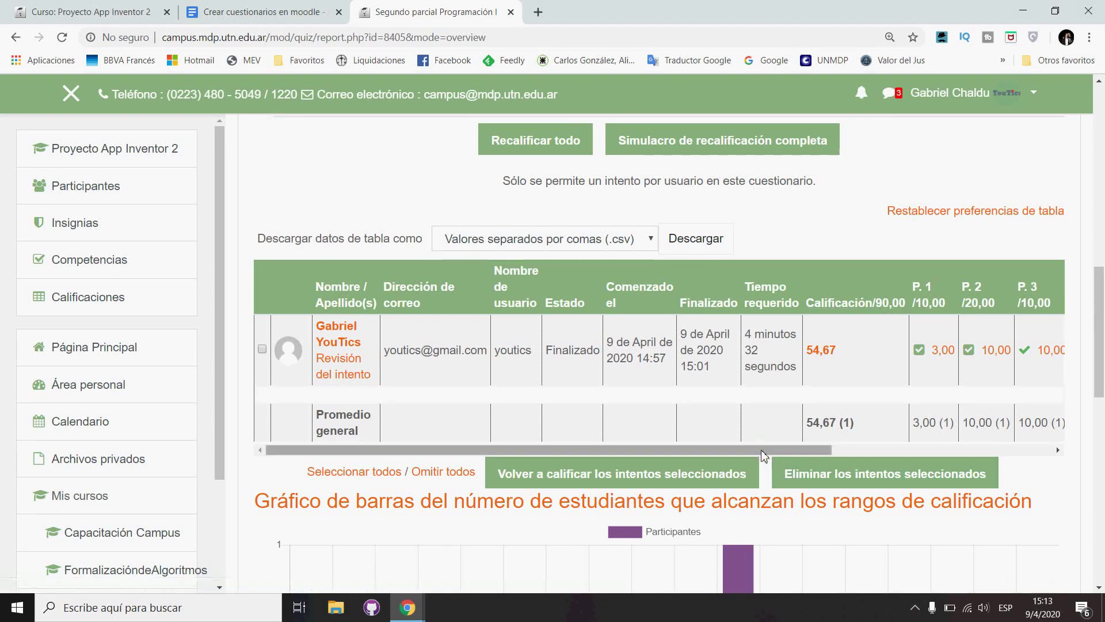
{"action": "left_click_drag", "start_coordinate": [764, 451], "coordinate": [1055, 448]}
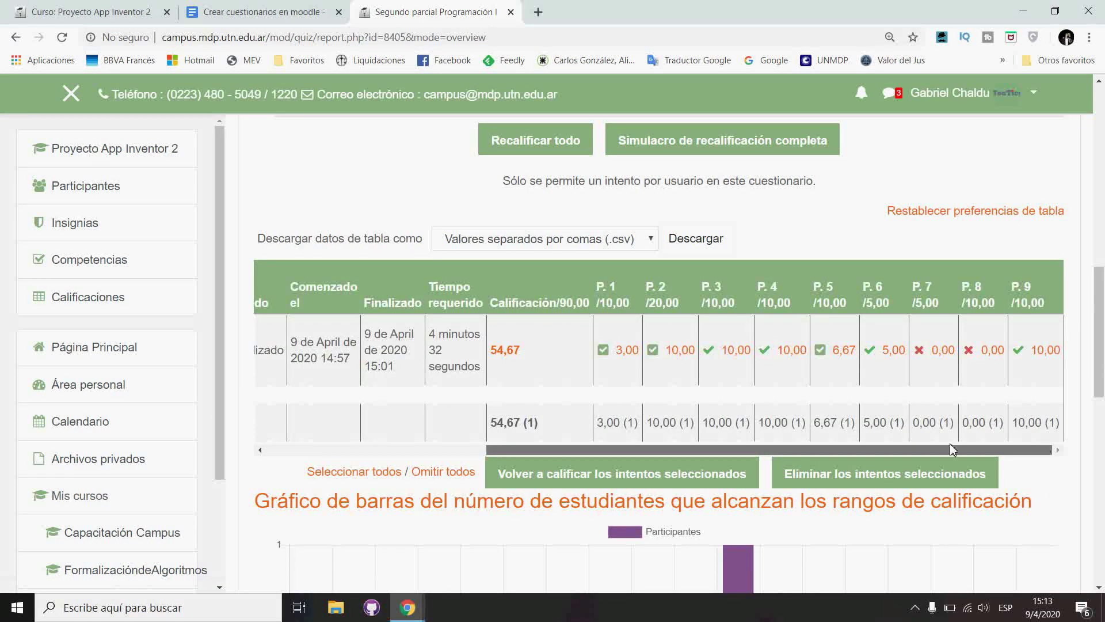
{"action": "left_click_drag", "start_coordinate": [951, 449], "coordinate": [730, 449]}
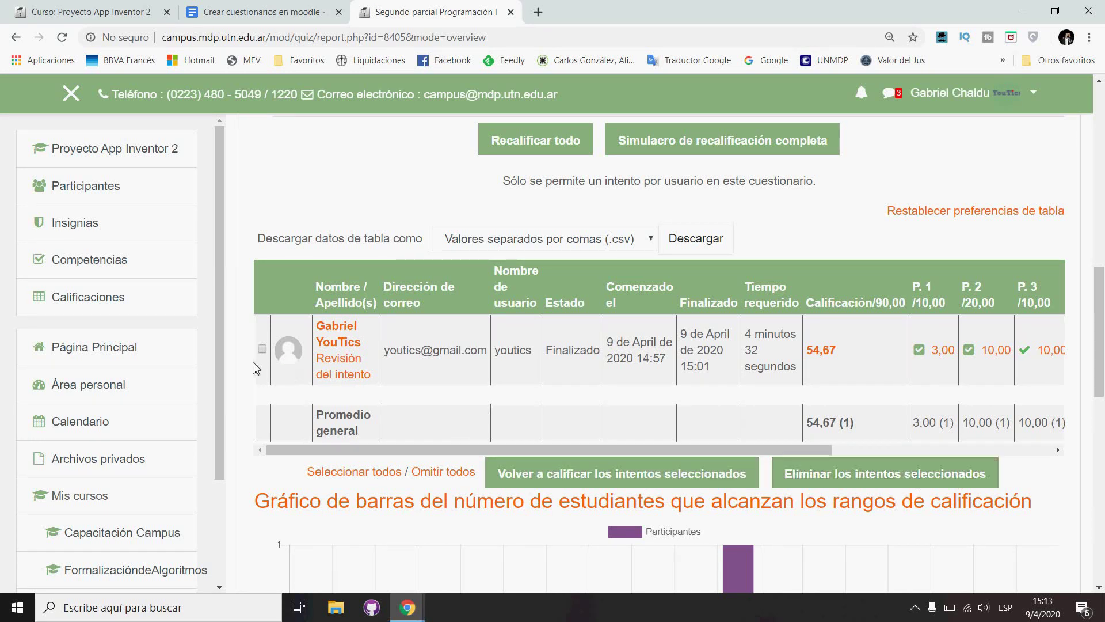
Select the student's attempt in the report, clear the selection again, and look over the chart of grade ranges
{"action": "left_click", "coordinate": [262, 350]}
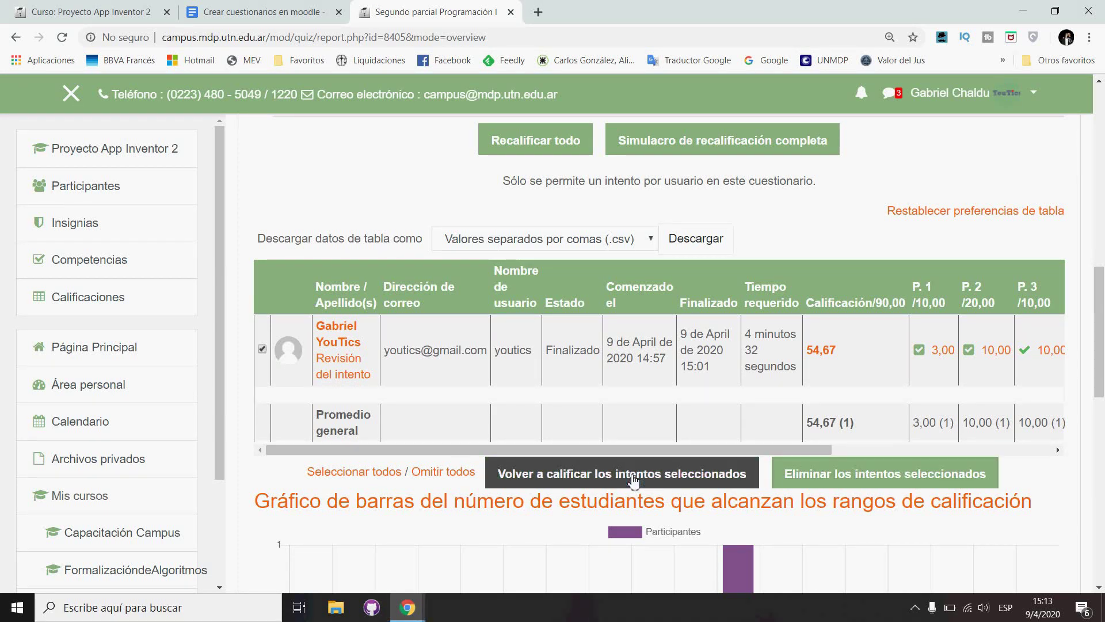
{"action": "left_click", "coordinate": [262, 349]}
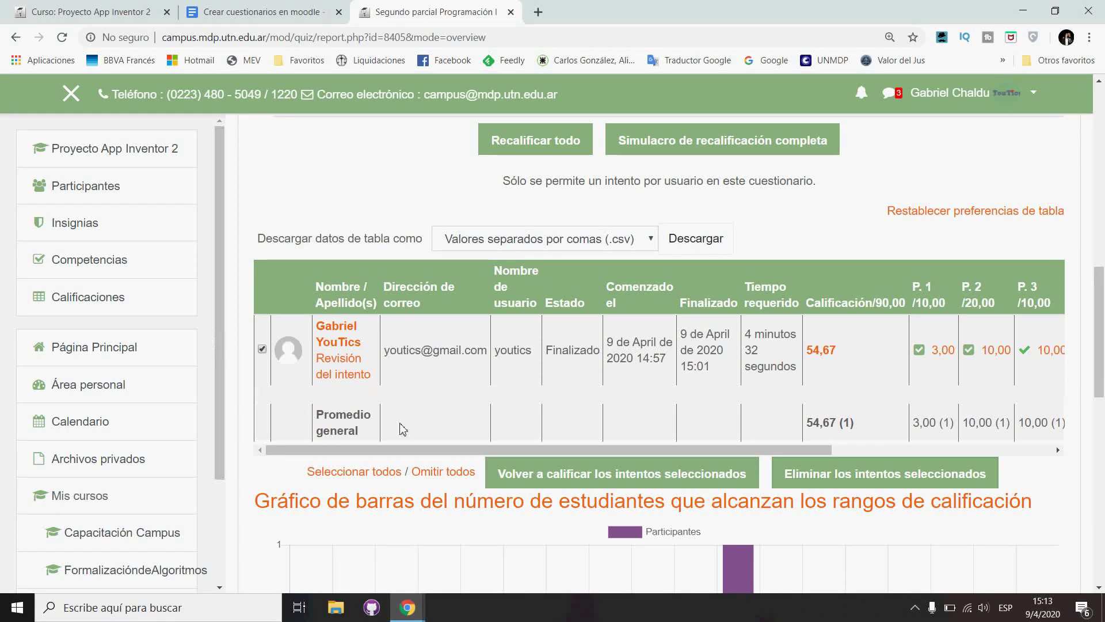
{"action": "scroll", "coordinate": [403, 429], "scroll_direction": "down", "scroll_amount": 1}
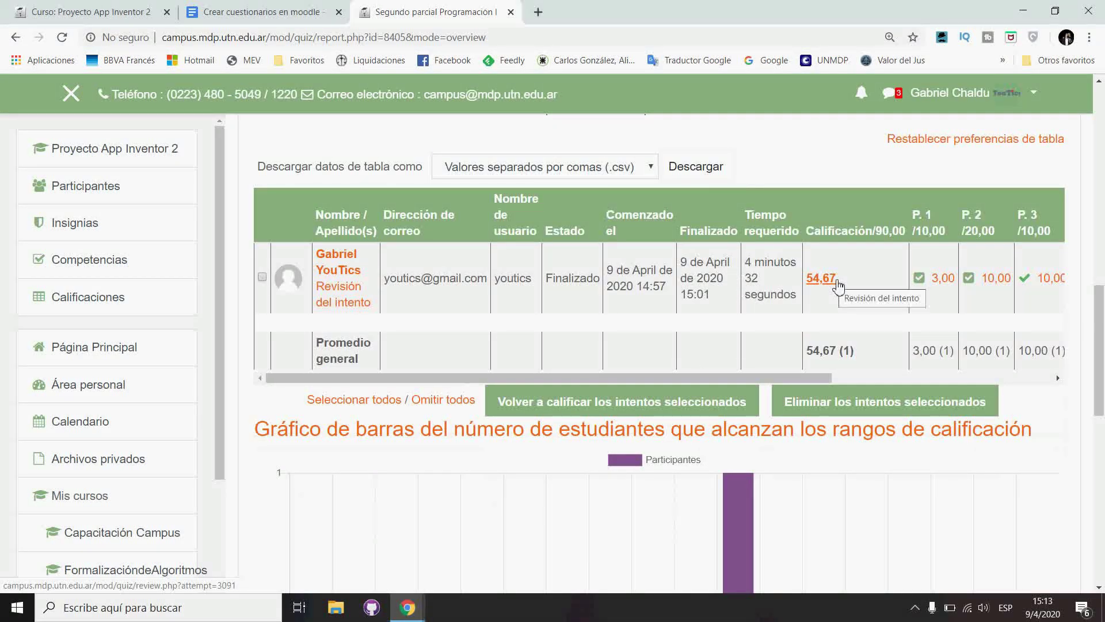
{"action": "scroll", "coordinate": [666, 402], "scroll_direction": "down", "scroll_amount": 5}
{"action": "scroll", "coordinate": [666, 400], "scroll_direction": "up", "scroll_amount": 10}
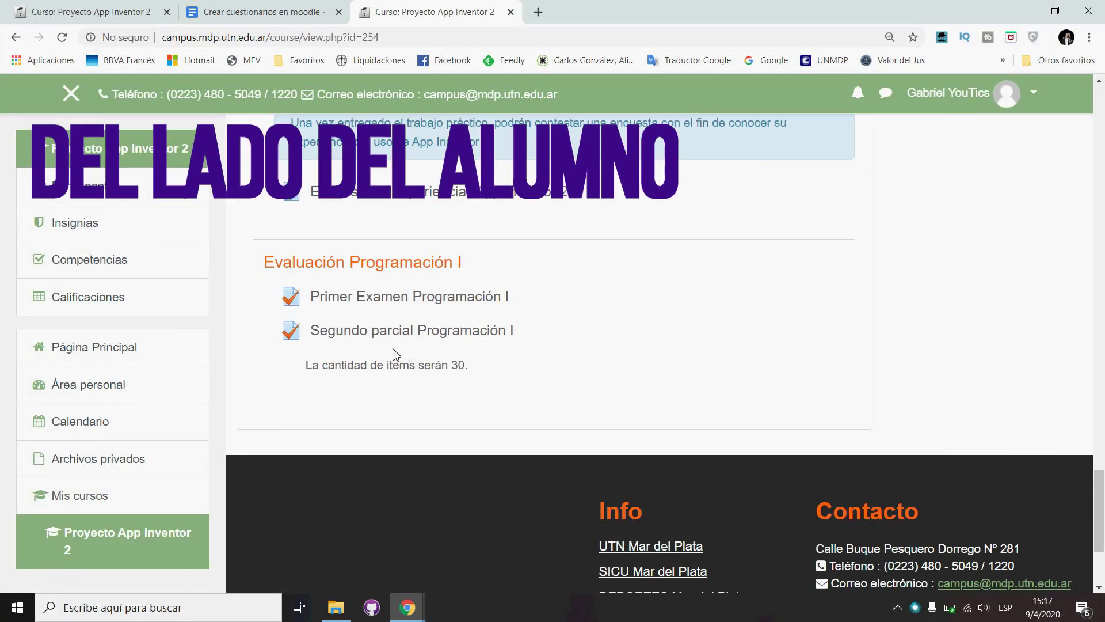
In the student's view of the course, open Segundo parcial Programación I and check when the previous attempt's review becomes available
{"action": "left_click", "coordinate": [424, 344]}
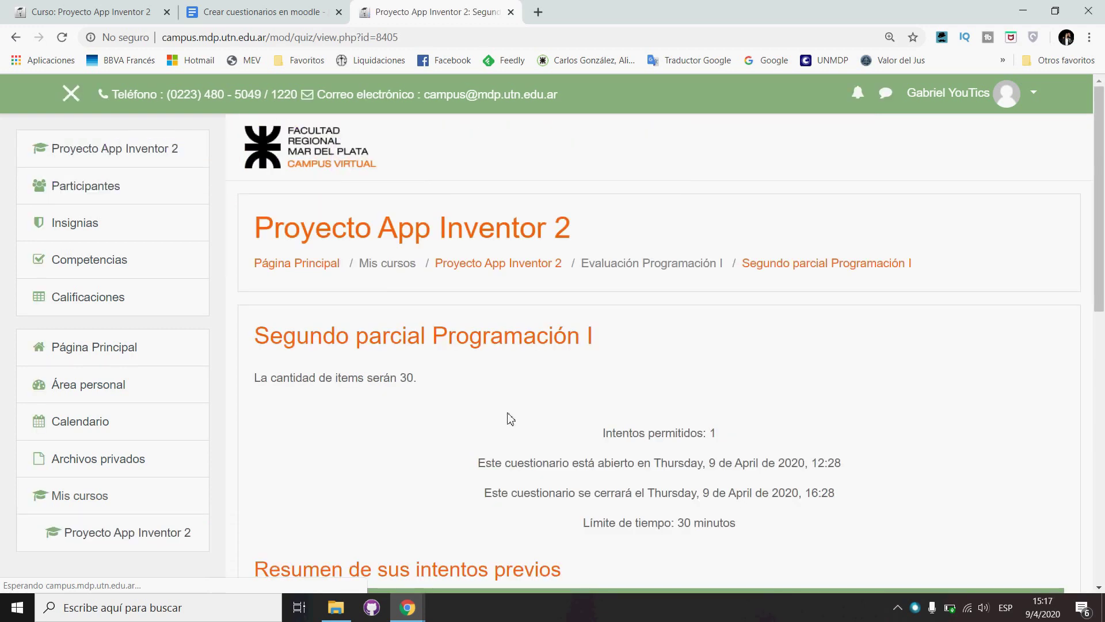
{"action": "scroll", "coordinate": [510, 418], "scroll_direction": "down", "scroll_amount": 6}
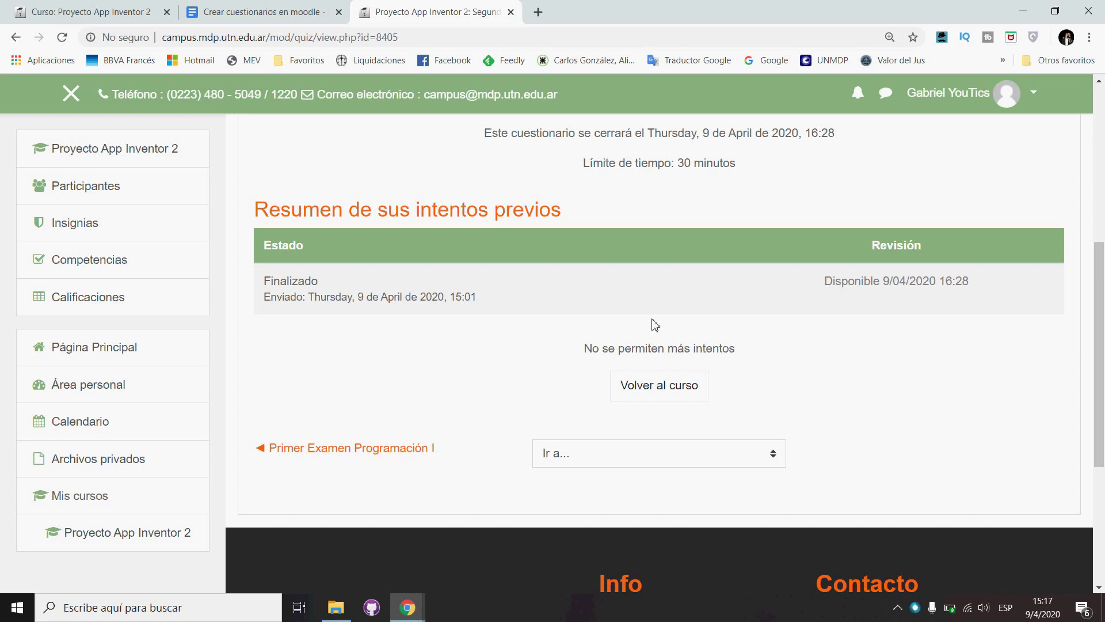
{"action": "scroll", "coordinate": [655, 333], "scroll_direction": "up", "scroll_amount": 3}
{"action": "scroll", "coordinate": [904, 389], "scroll_direction": "down", "scroll_amount": 2}
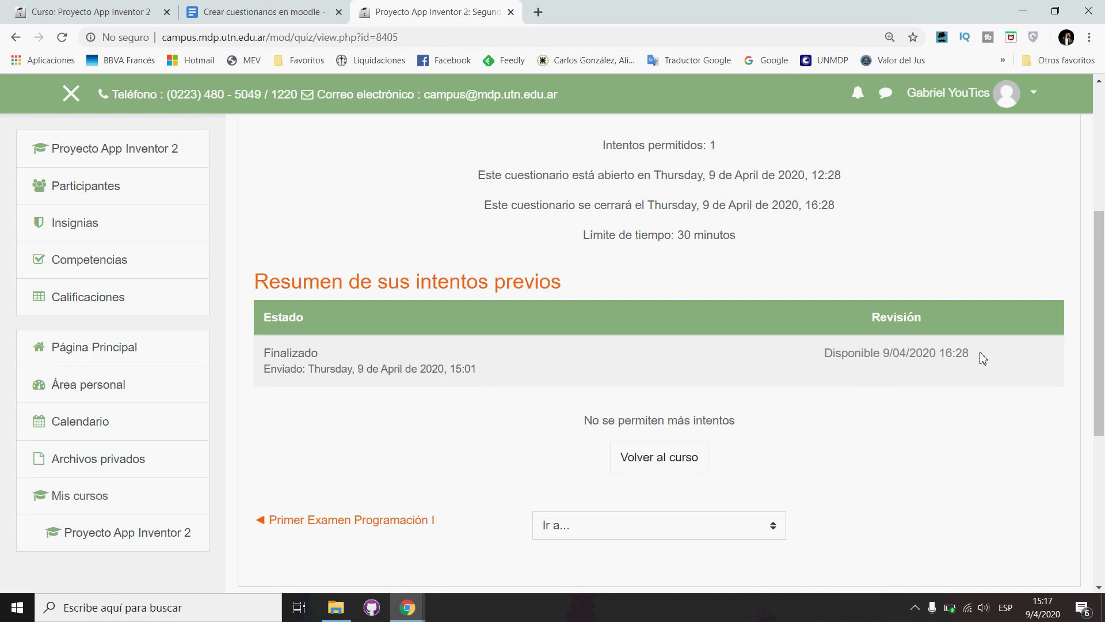
{"action": "left_click_drag", "start_coordinate": [982, 356], "coordinate": [813, 363]}
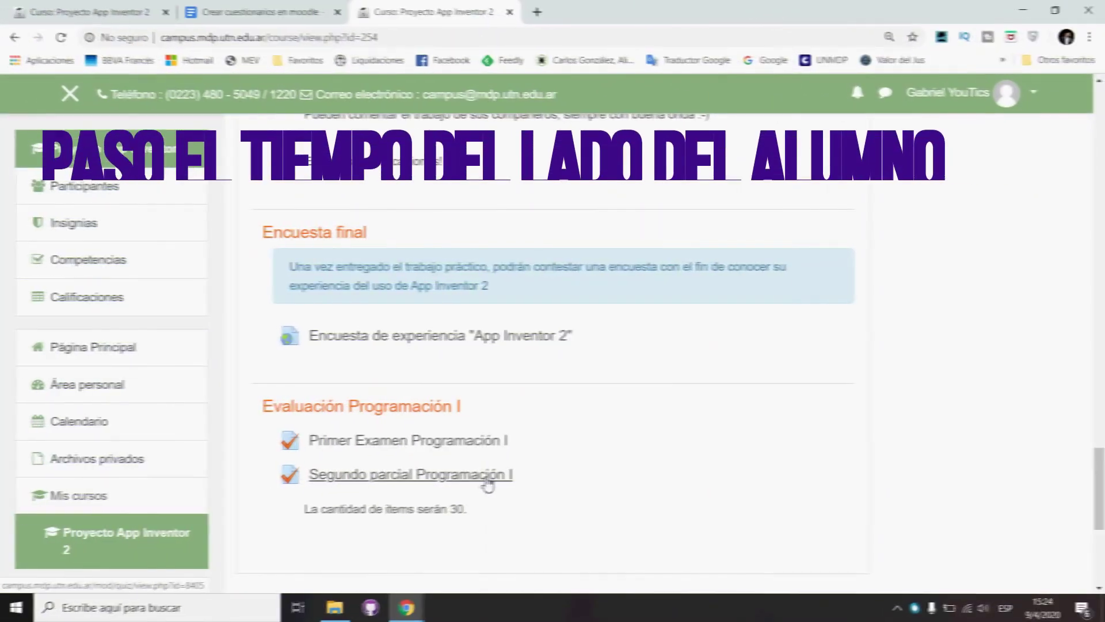
As the student, reopen the closed Segundo parcial Programación I, check the final grade, and review the attempt's answers question by question
{"action": "left_click", "coordinate": [487, 476]}
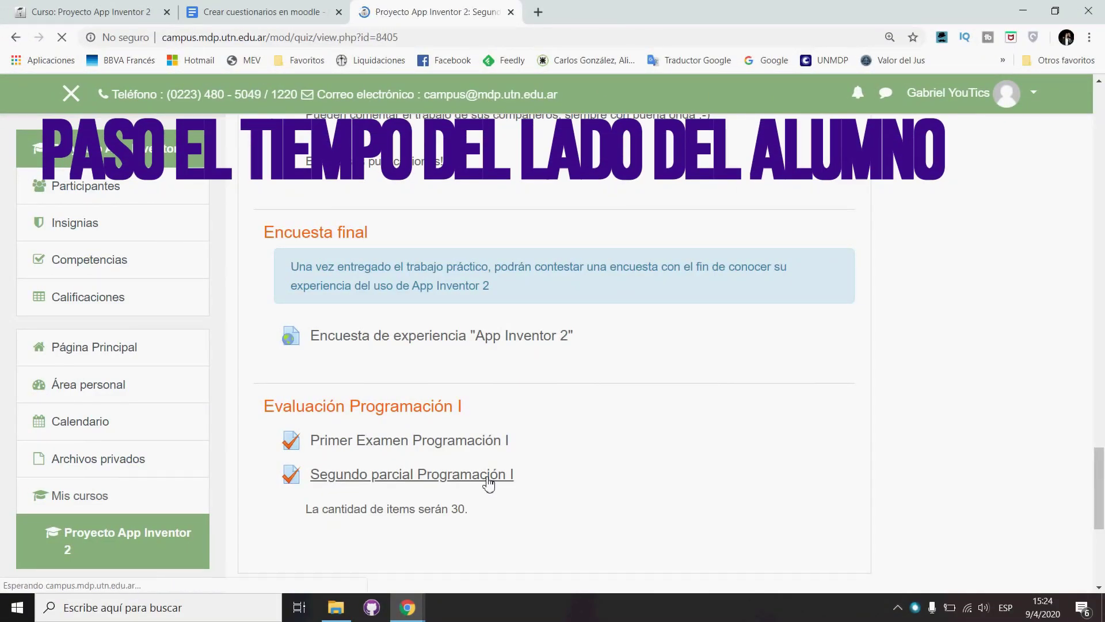
{"action": "scroll", "coordinate": [488, 484], "scroll_direction": "down", "scroll_amount": 2}
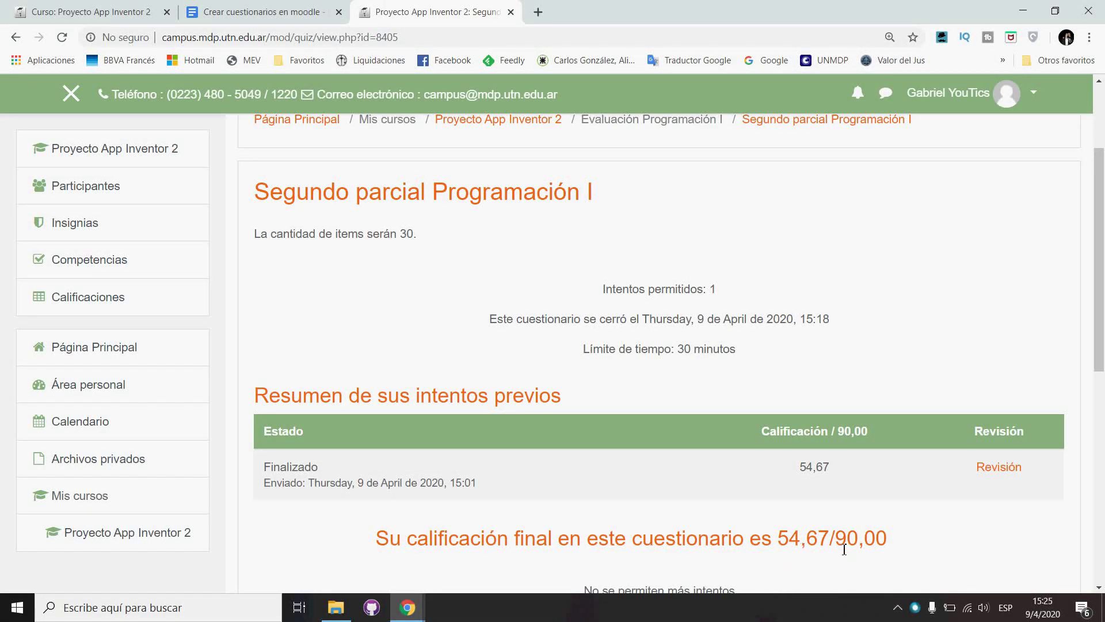
{"action": "left_click", "coordinate": [1006, 469]}
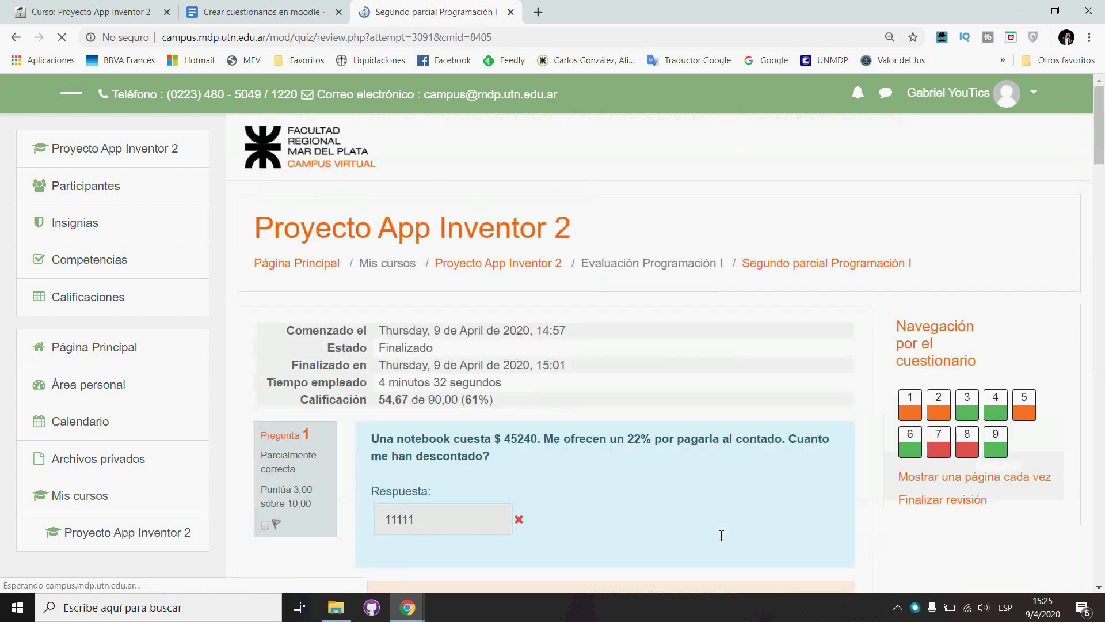
{"action": "scroll", "coordinate": [719, 495], "scroll_direction": "down", "scroll_amount": 8}
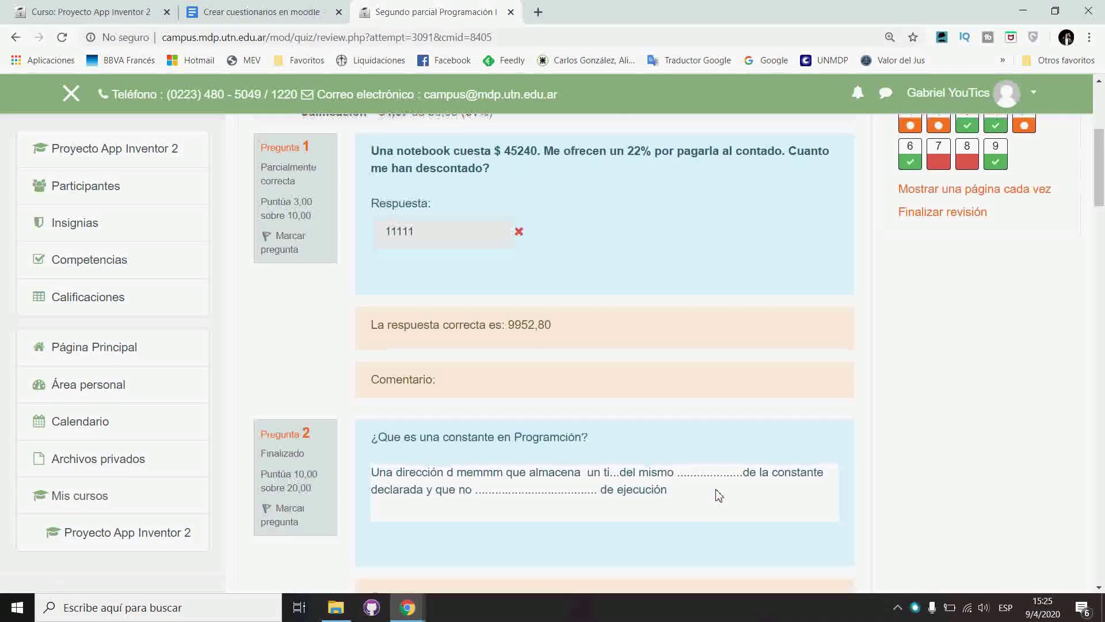
{"action": "scroll", "coordinate": [719, 495], "scroll_direction": "down", "scroll_amount": 10}
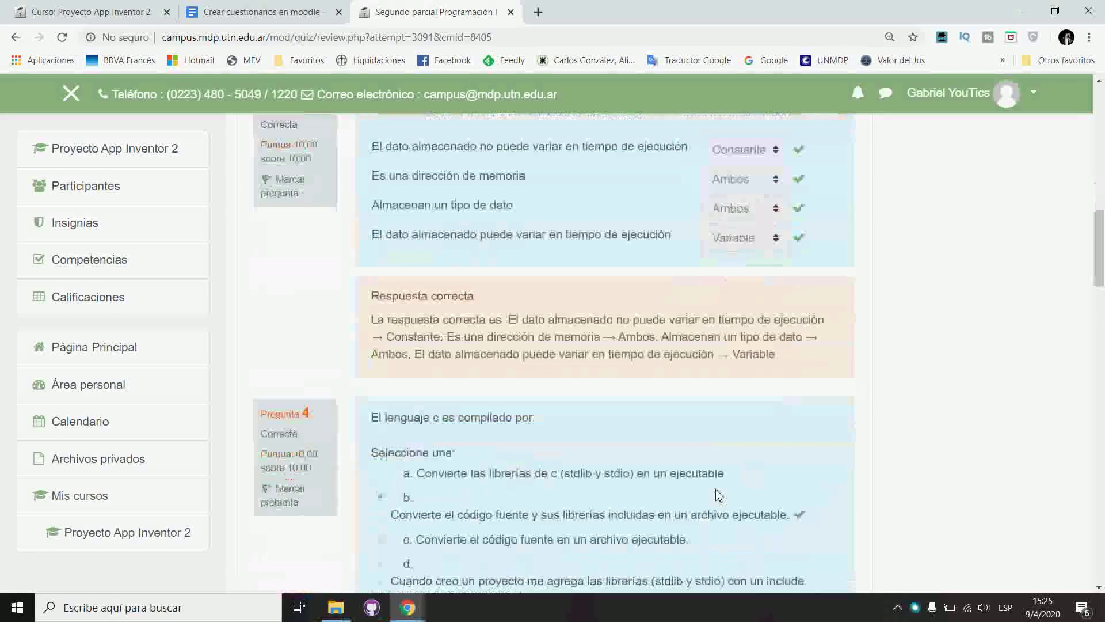
{"action": "scroll", "coordinate": [718, 495], "scroll_direction": "down", "scroll_amount": 5}
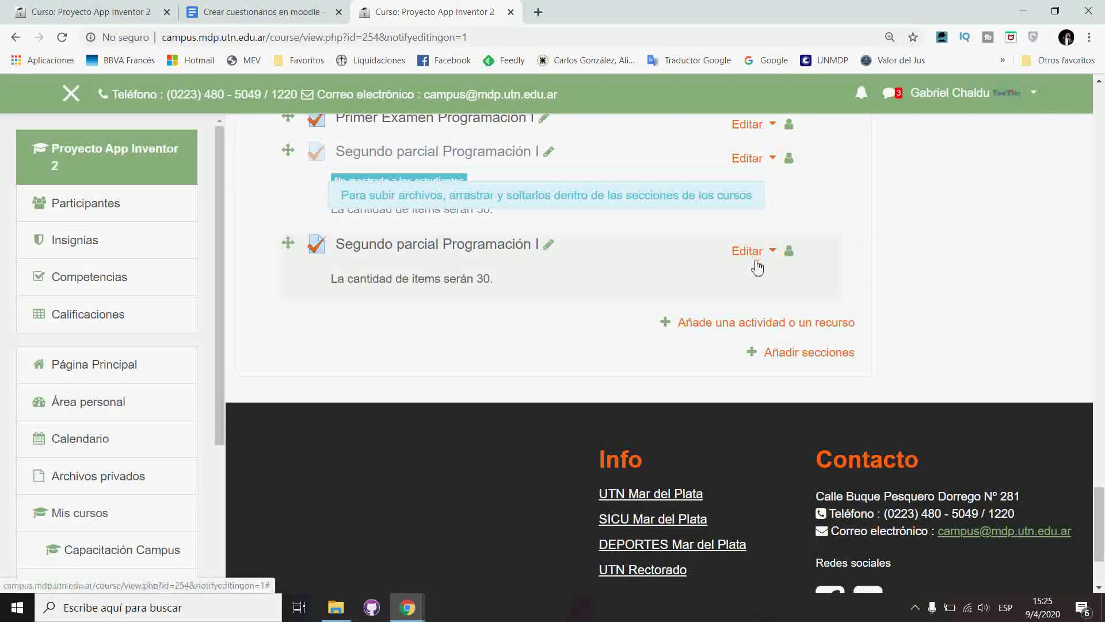
Open the settings of the visible Segundo parcial Programación I quiz and look over the available question behaviour modes
{"action": "left_click", "coordinate": [750, 250]}
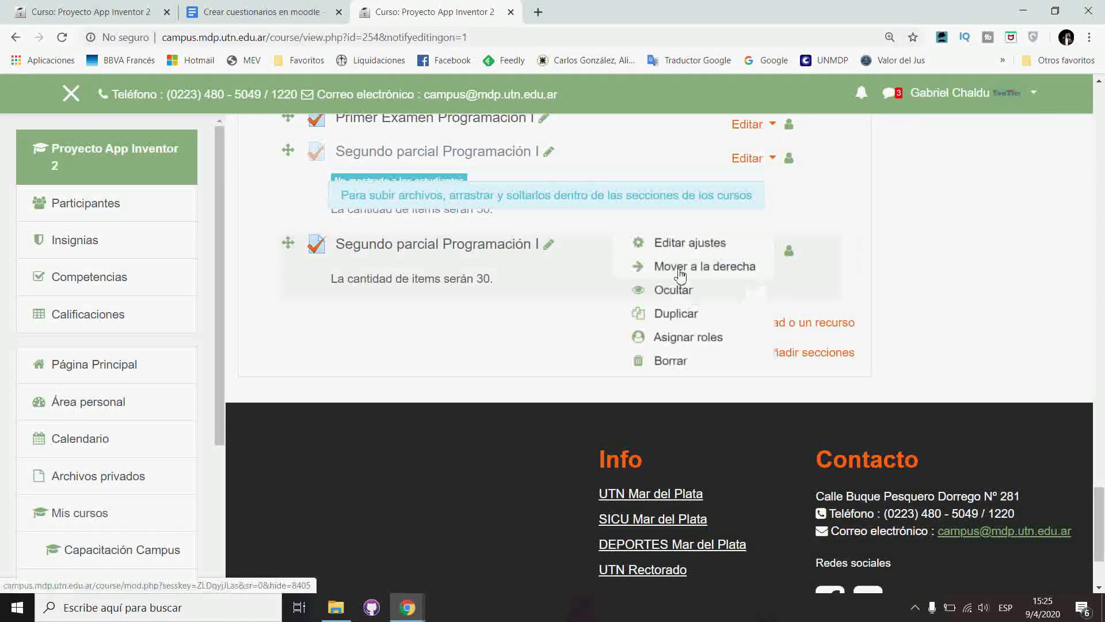
{"action": "left_click", "coordinate": [691, 244]}
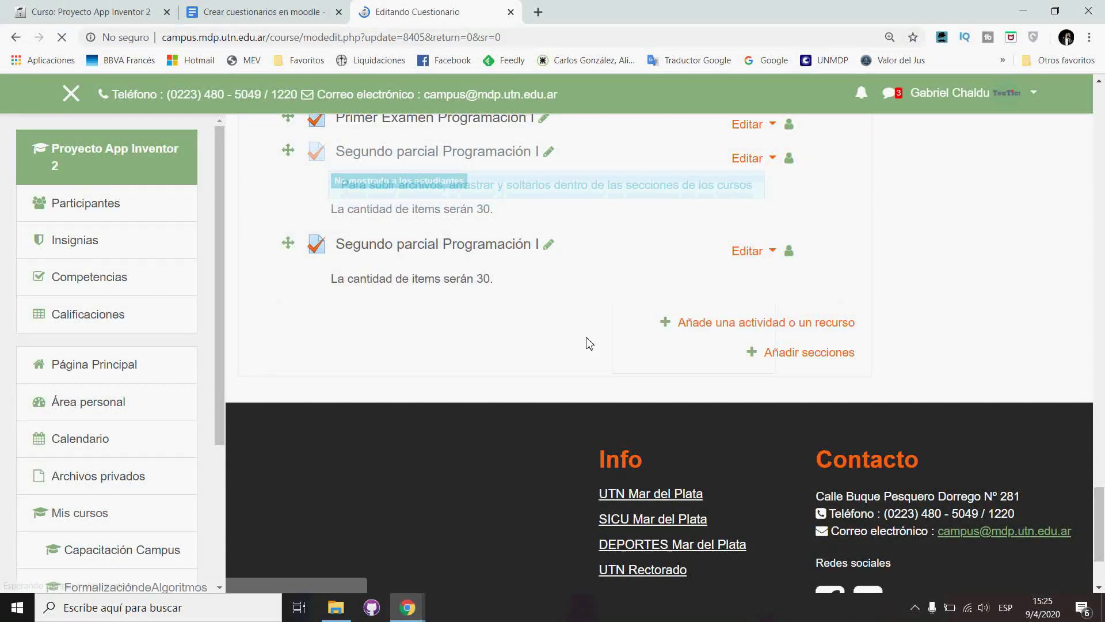
{"action": "scroll", "coordinate": [589, 343], "scroll_direction": "down", "scroll_amount": 5}
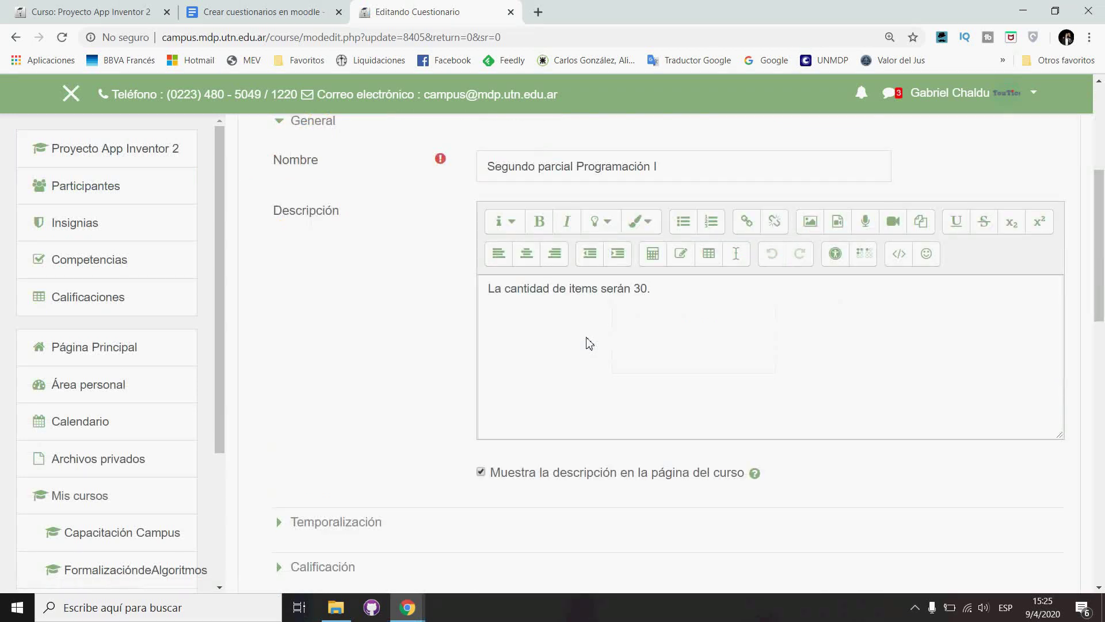
{"action": "scroll", "coordinate": [590, 344], "scroll_direction": "down", "scroll_amount": 4}
{"action": "scroll", "coordinate": [589, 344], "scroll_direction": "down", "scroll_amount": 2}
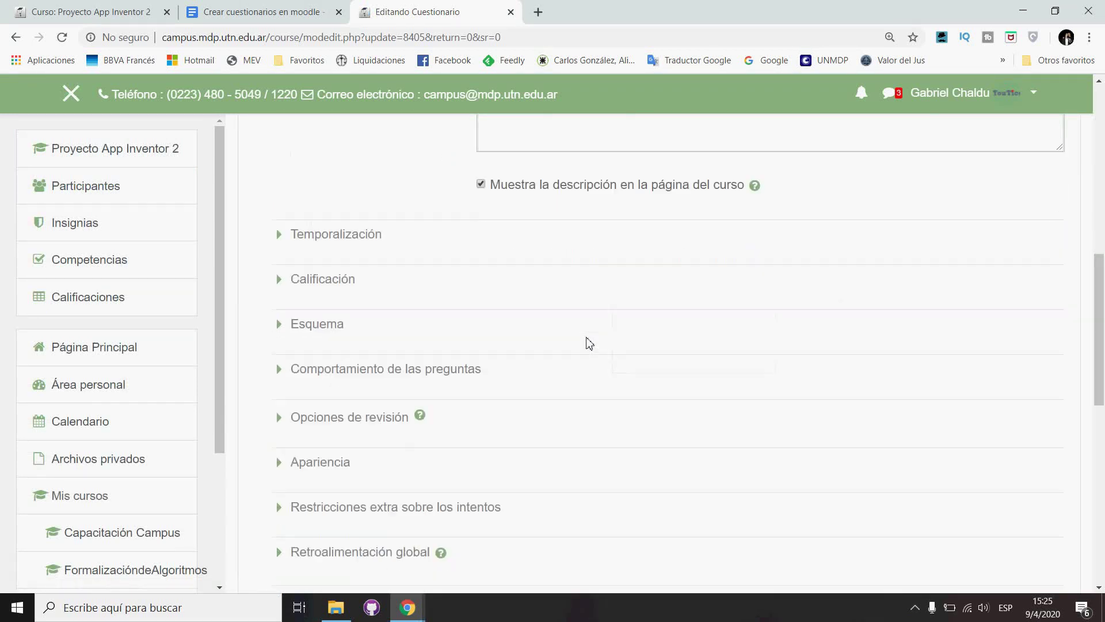
{"action": "left_click", "coordinate": [288, 297]}
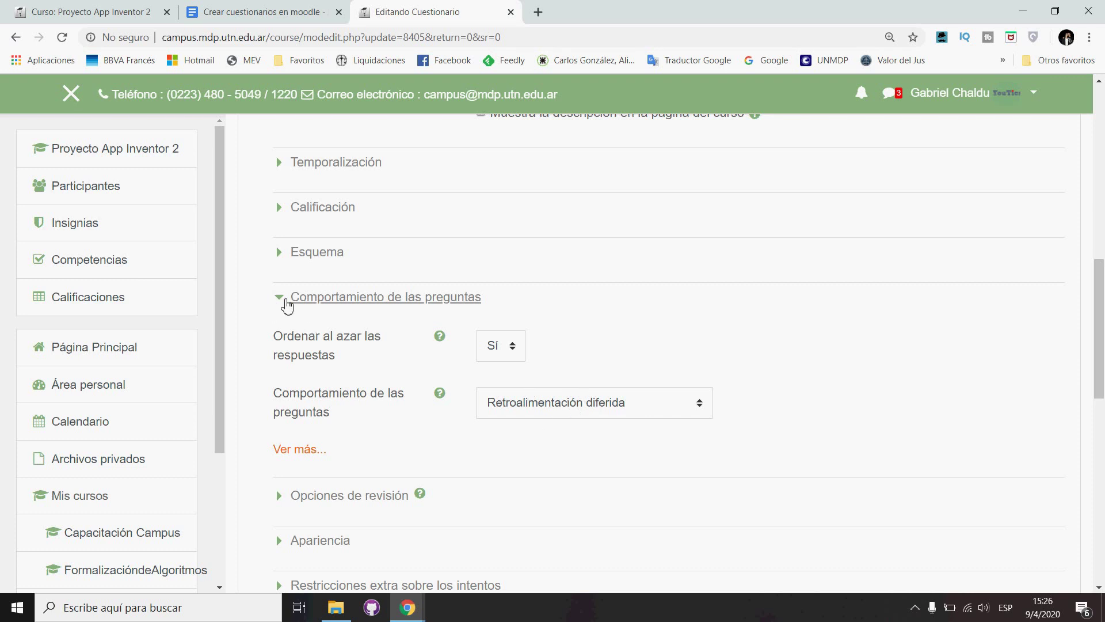
{"action": "left_click", "coordinate": [585, 406]}
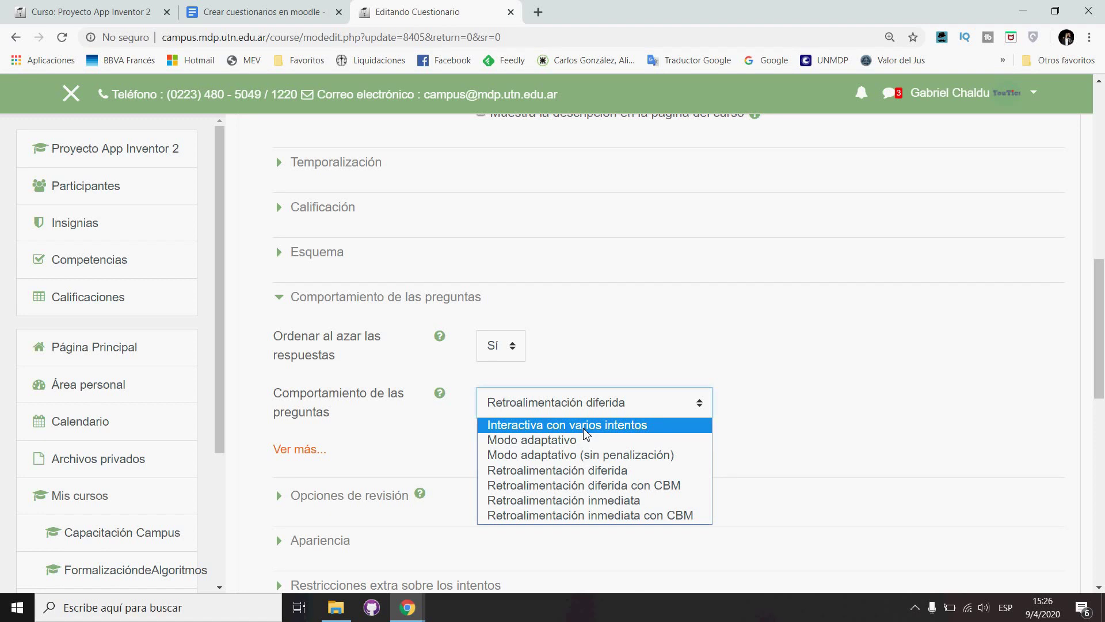
{"action": "left_click", "coordinate": [334, 298]}
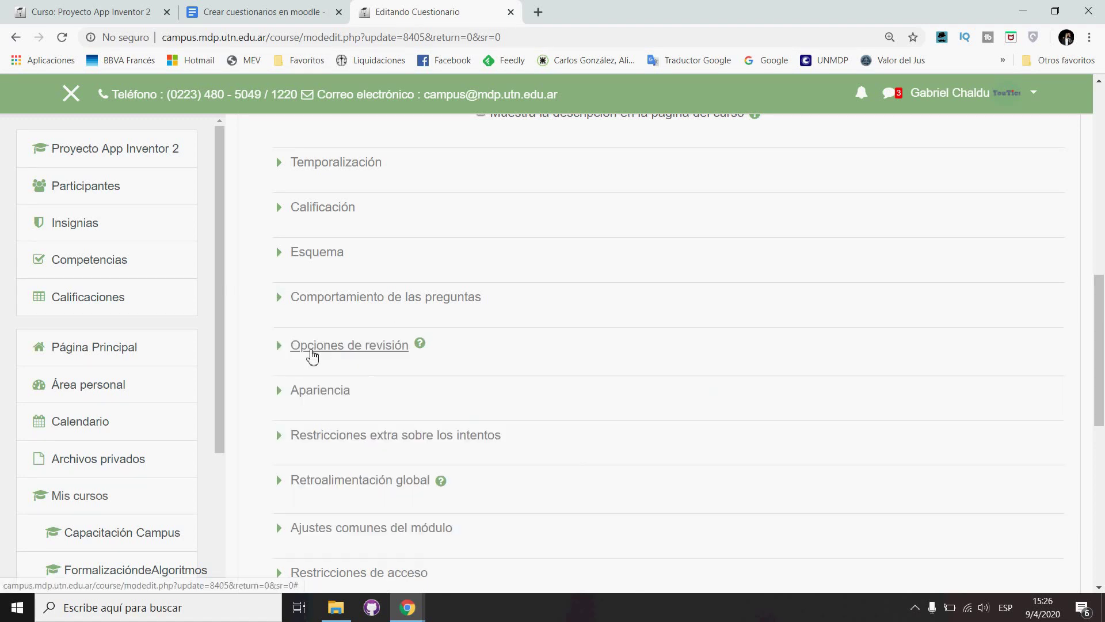
Examine the quiz's review options for every stage, from during the attempt to after the quiz closes
{"action": "left_click", "coordinate": [282, 348]}
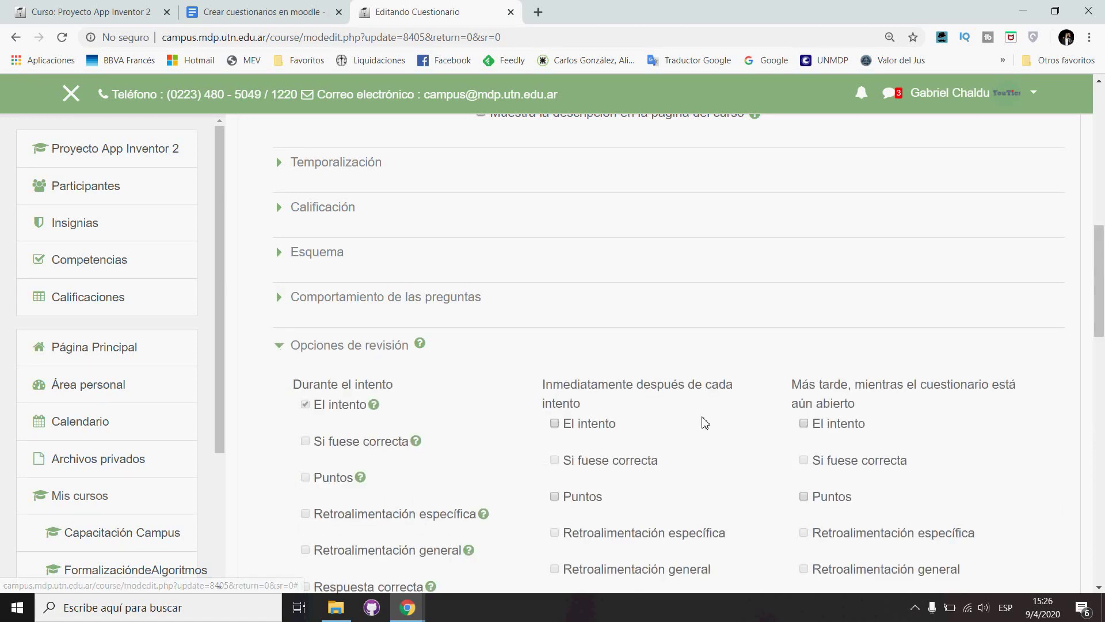
{"action": "scroll", "coordinate": [704, 422], "scroll_direction": "down", "scroll_amount": 4}
{"action": "scroll", "coordinate": [703, 423], "scroll_direction": "down", "scroll_amount": 4}
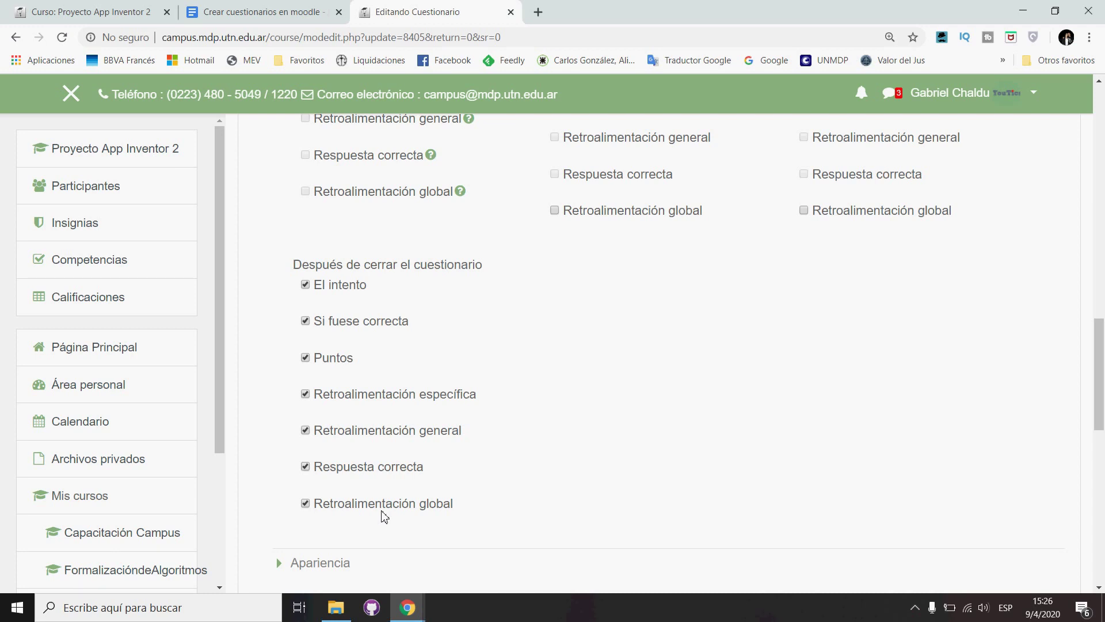
{"action": "scroll", "coordinate": [385, 516], "scroll_direction": "up", "scroll_amount": 4}
{"action": "scroll", "coordinate": [384, 517], "scroll_direction": "up", "scroll_amount": 4}
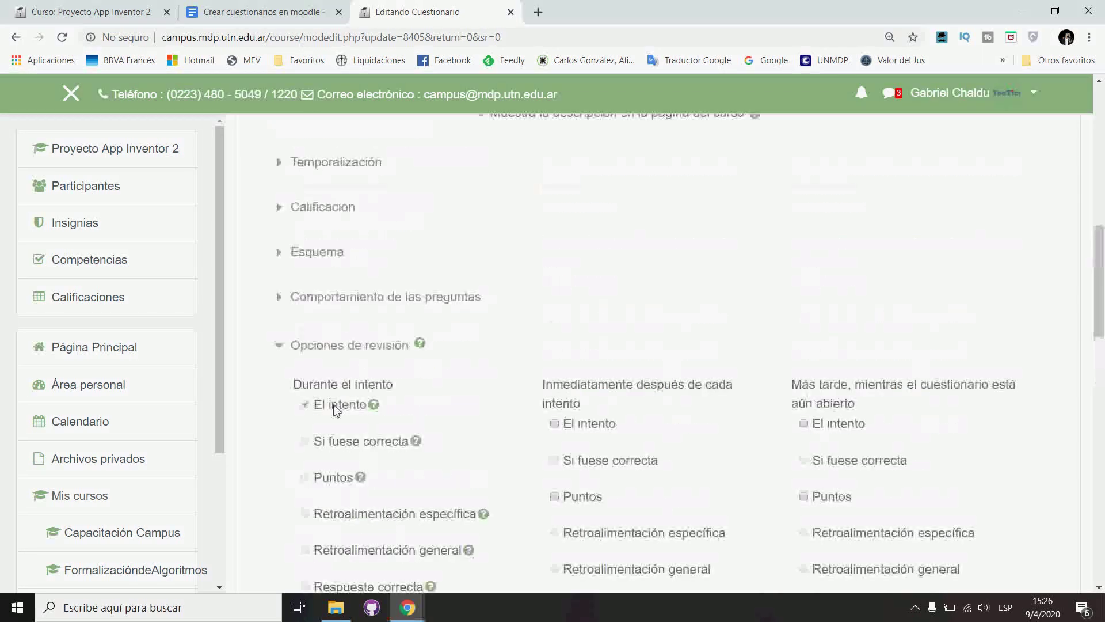
{"action": "left_click", "coordinate": [284, 345]}
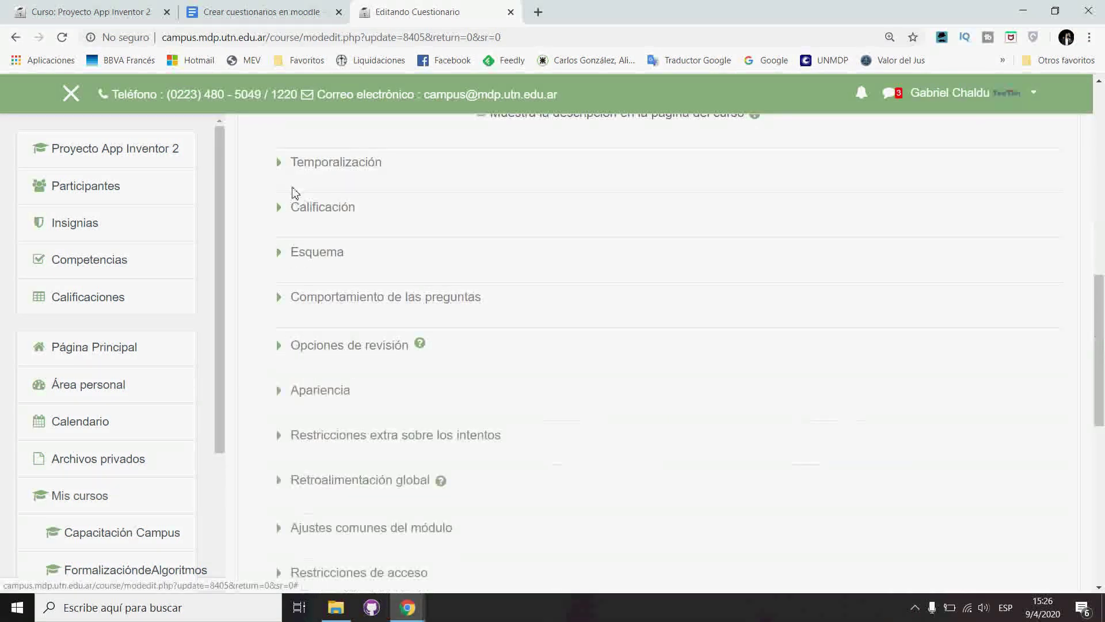
Look over the quiz's layout settings and navigation methods, keeping Secuencial selected
{"action": "left_click", "coordinate": [284, 257]}
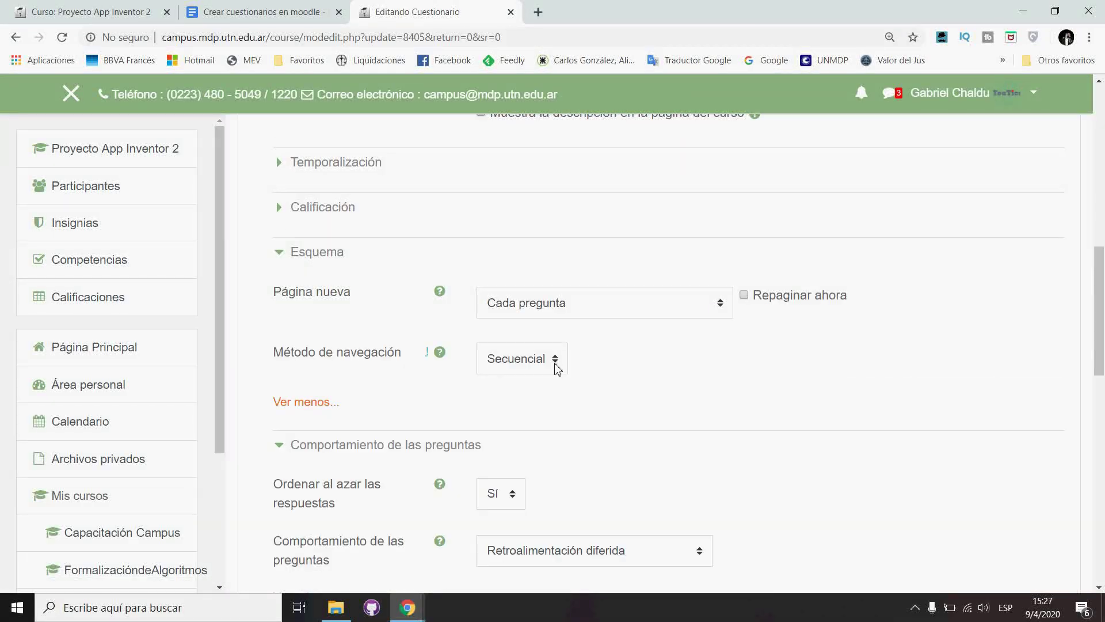
{"action": "left_click", "coordinate": [555, 363]}
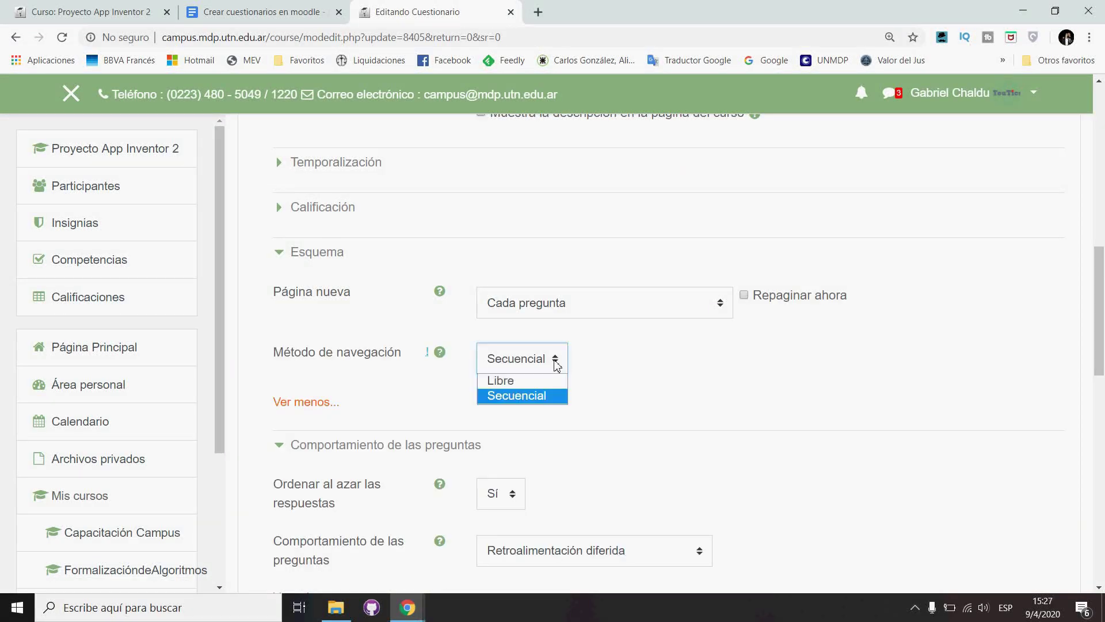
{"action": "left_click", "coordinate": [557, 397]}
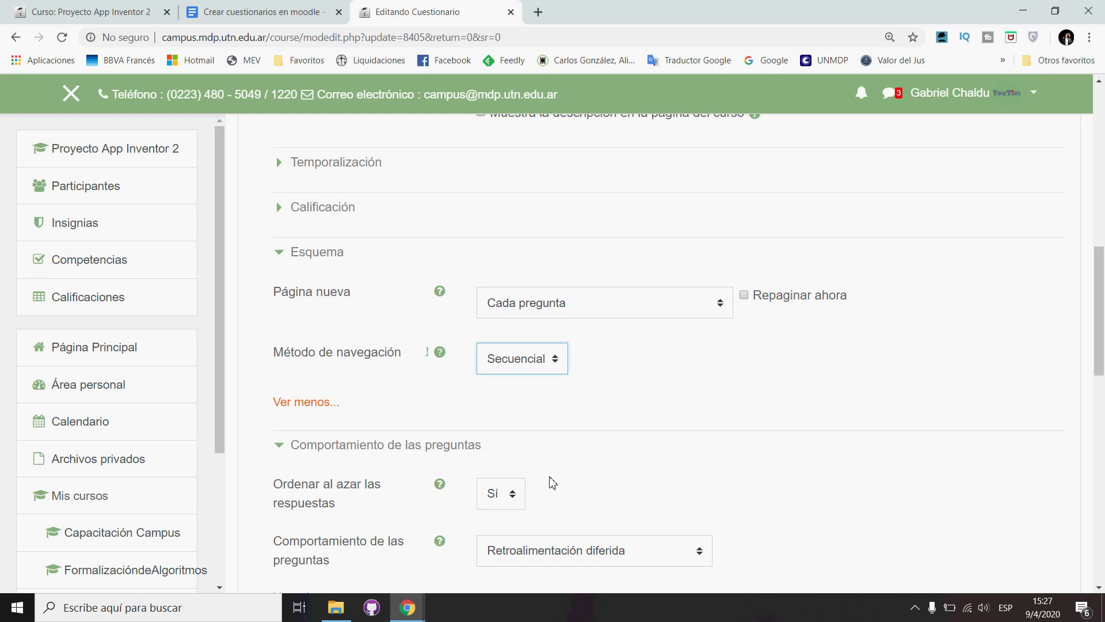